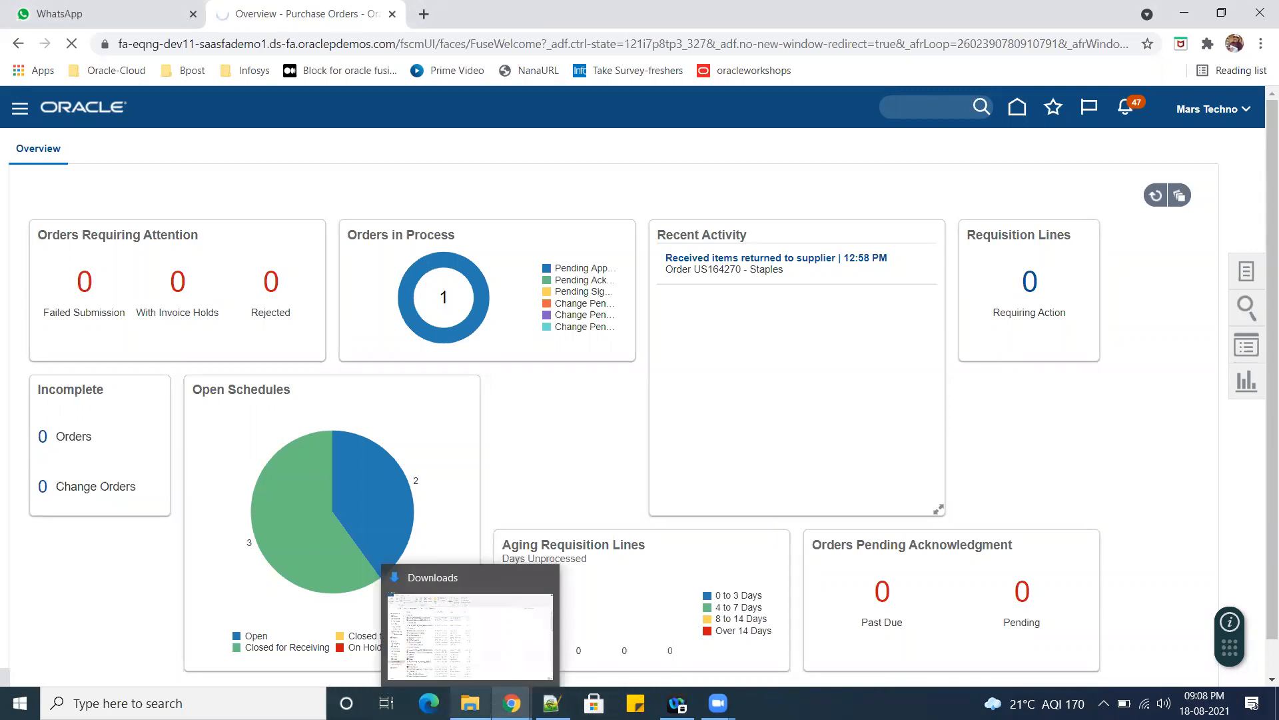
Switch to the Process Requisitions browser window, go to the purchase requisitions page and open Setup and Maintenance.
{"action": "mouse_move", "coordinate": [551, 703]}
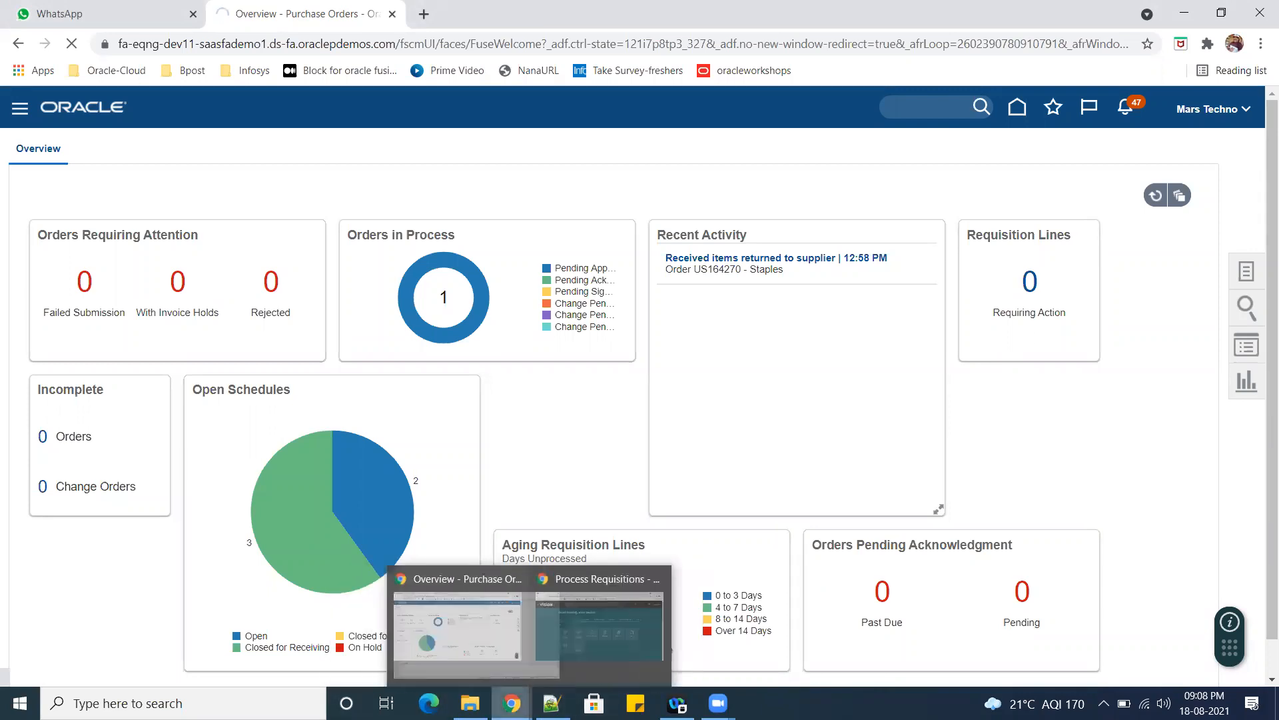
{"action": "left_click", "coordinate": [597, 600]}
{"action": "left_click", "coordinate": [329, 462]}
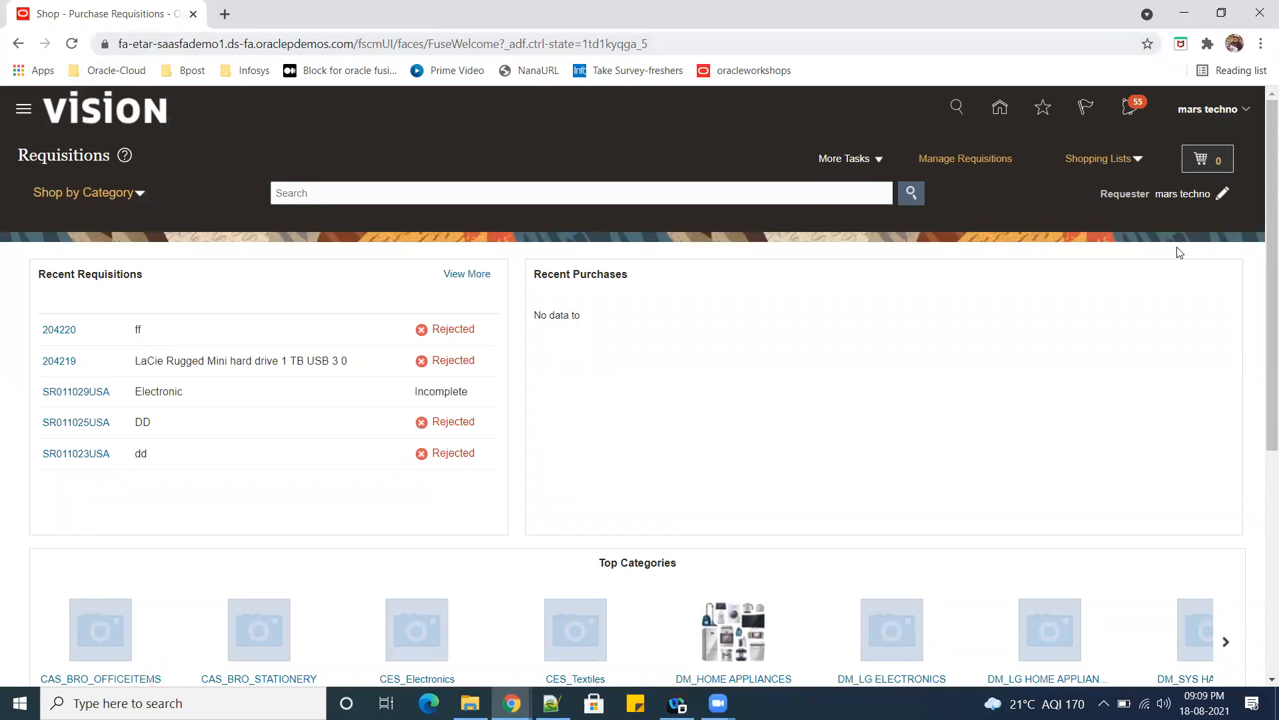
{"action": "left_click", "coordinate": [1248, 112]}
{"action": "left_click", "coordinate": [946, 351]}
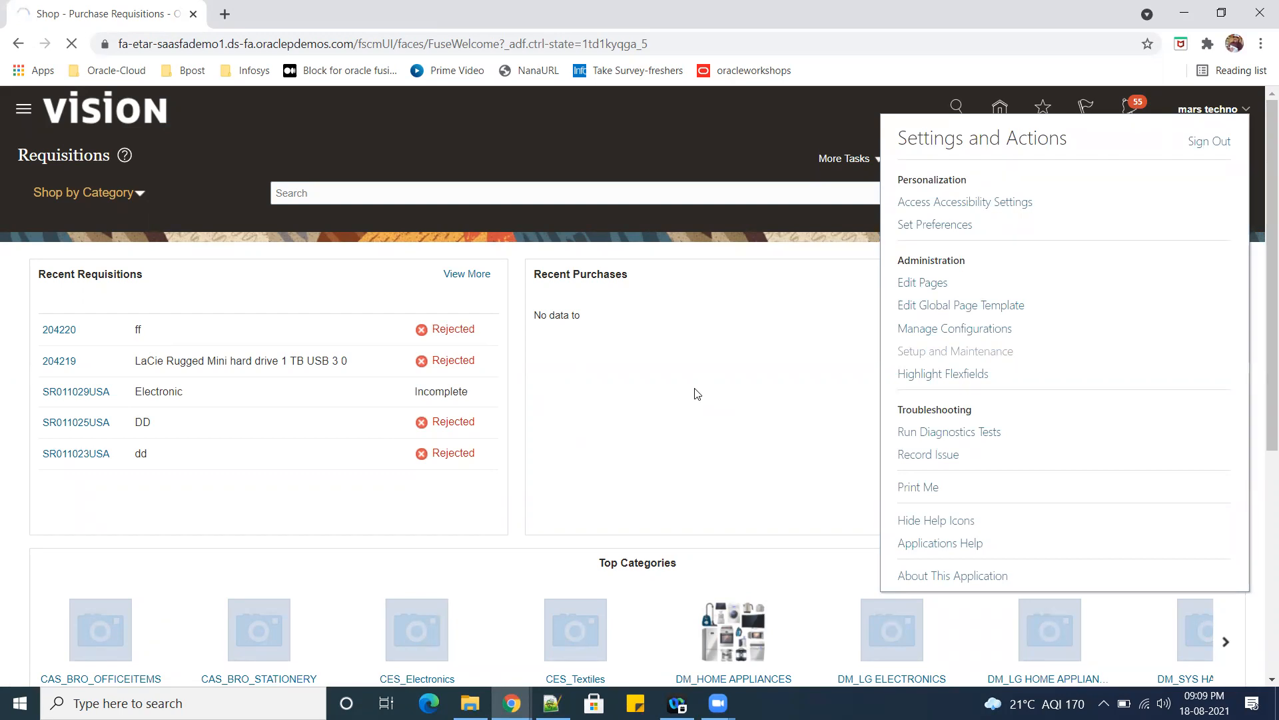
Close the Purchase Orders overview tab in the other browser window and minimize that window.
{"action": "mouse_move", "coordinate": [511, 703]}
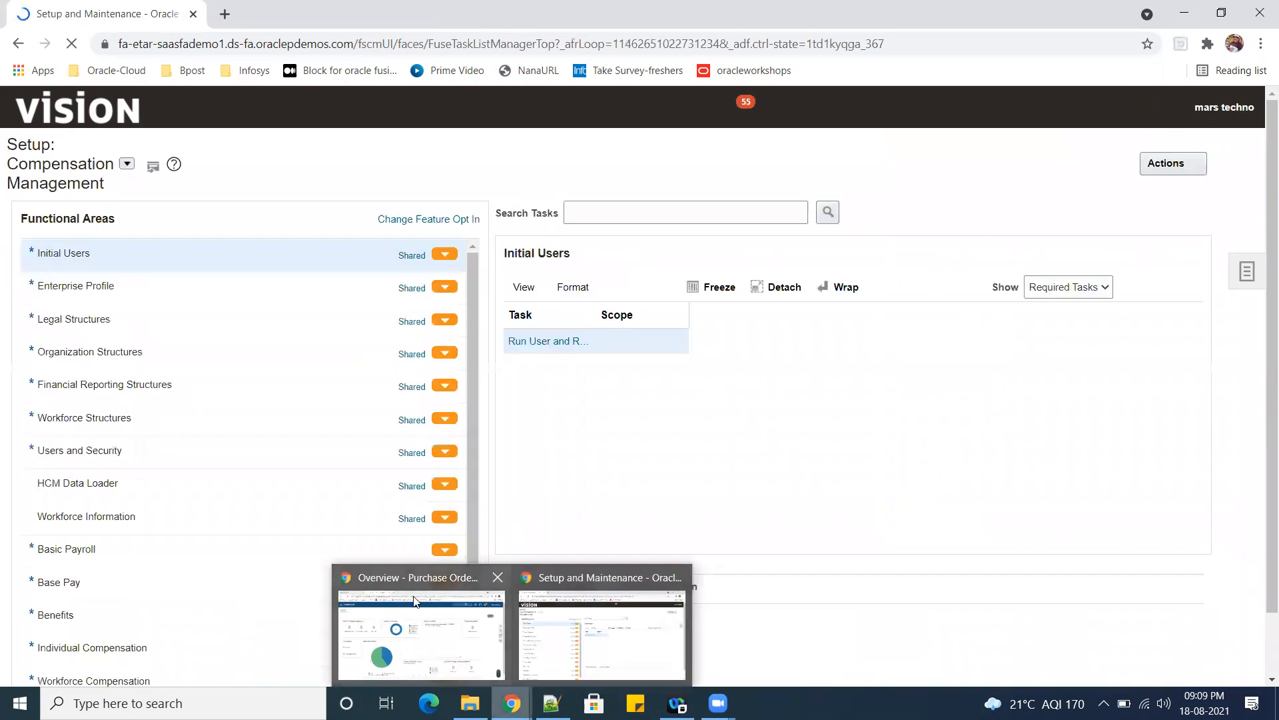
{"action": "left_click", "coordinate": [414, 602]}
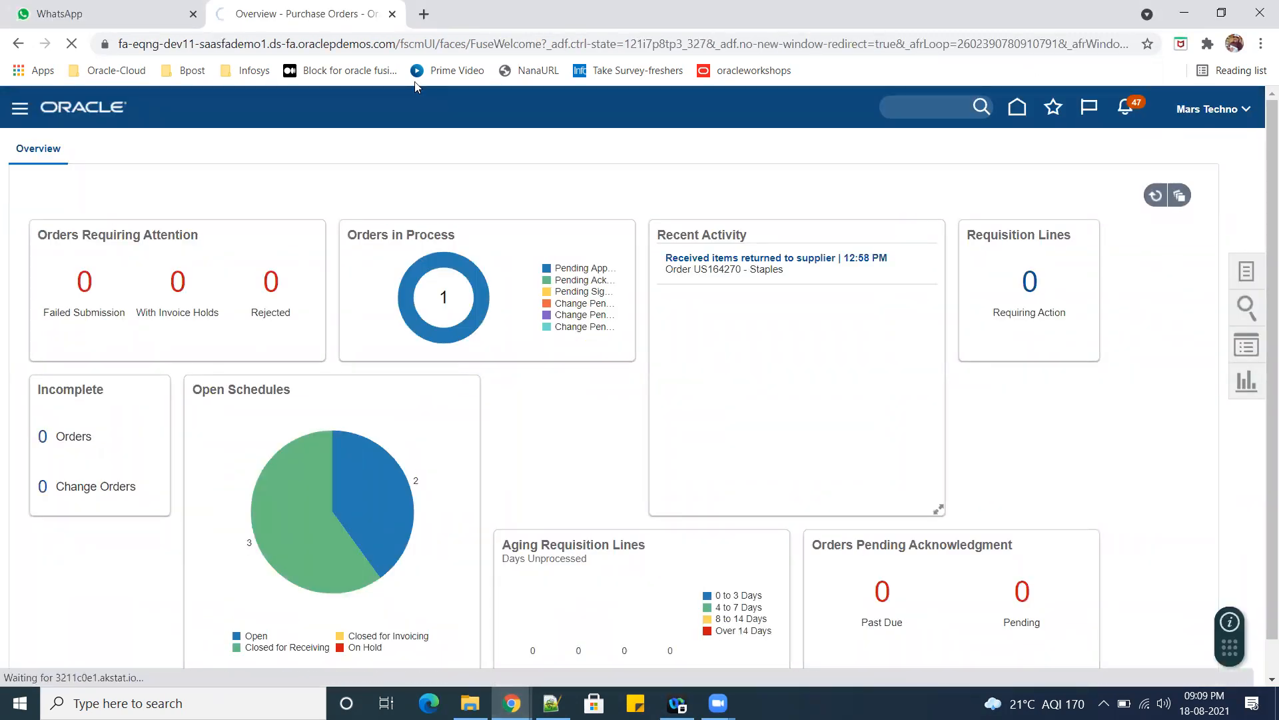
{"action": "left_click", "coordinate": [393, 14]}
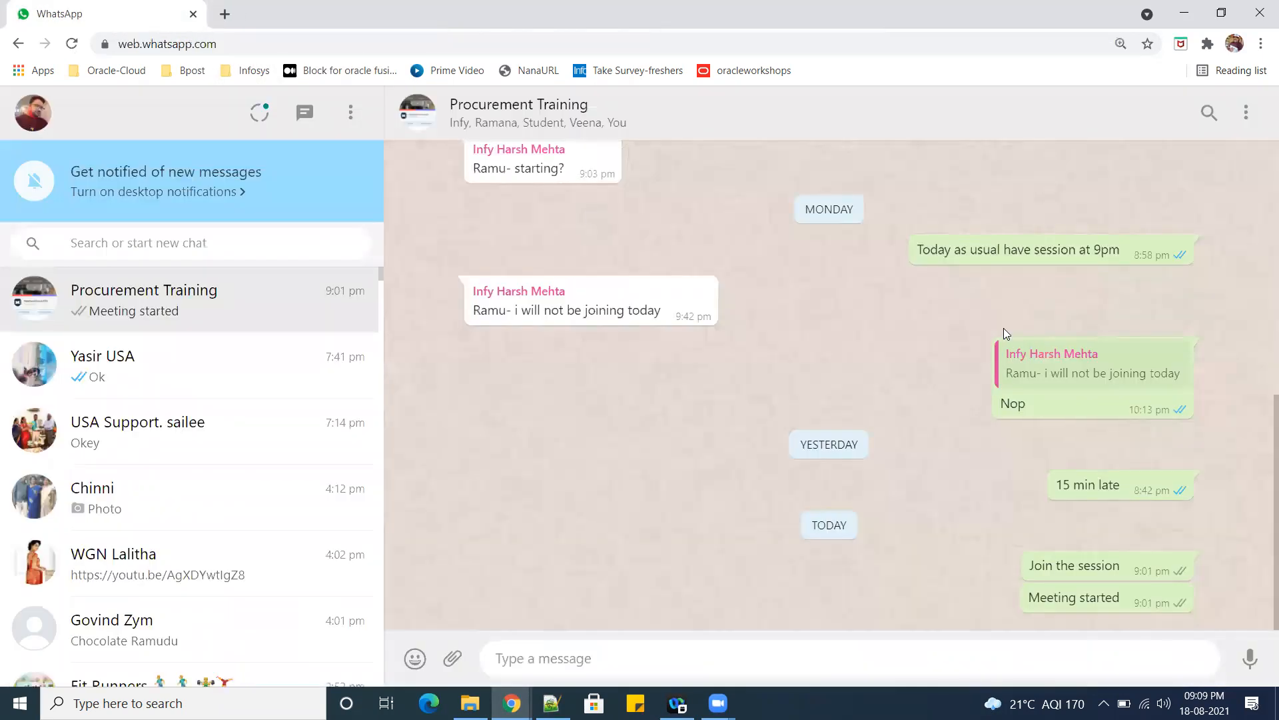
{"action": "left_click", "coordinate": [1184, 13]}
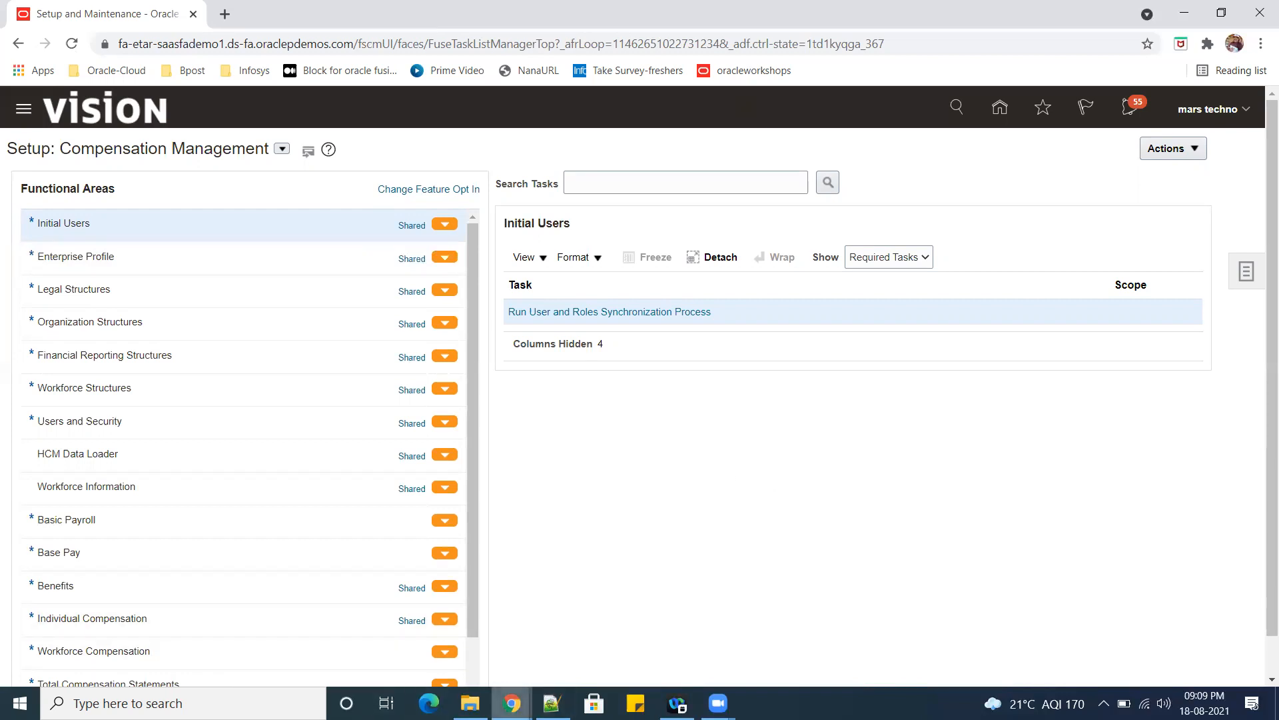
Return to the home page, open the Purchase Orders work area and start creating an order.
{"action": "mouse_move", "coordinate": [511, 703]}
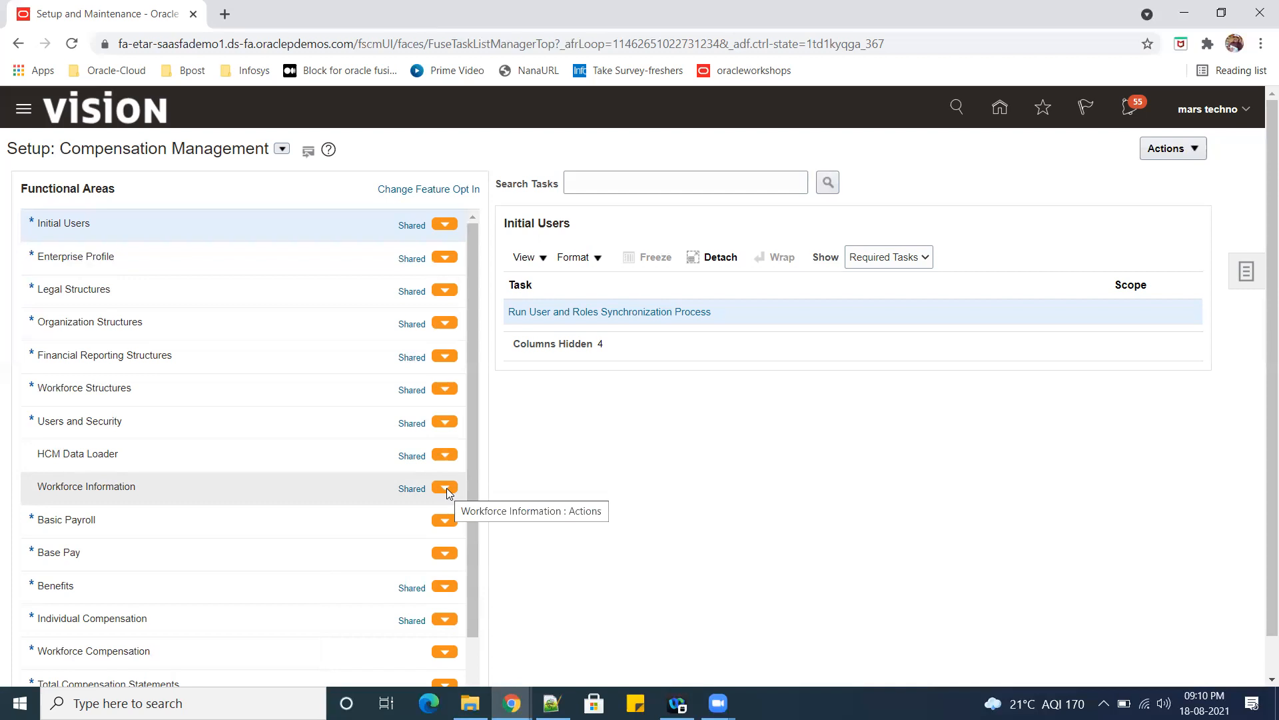
{"action": "left_click", "coordinate": [998, 110]}
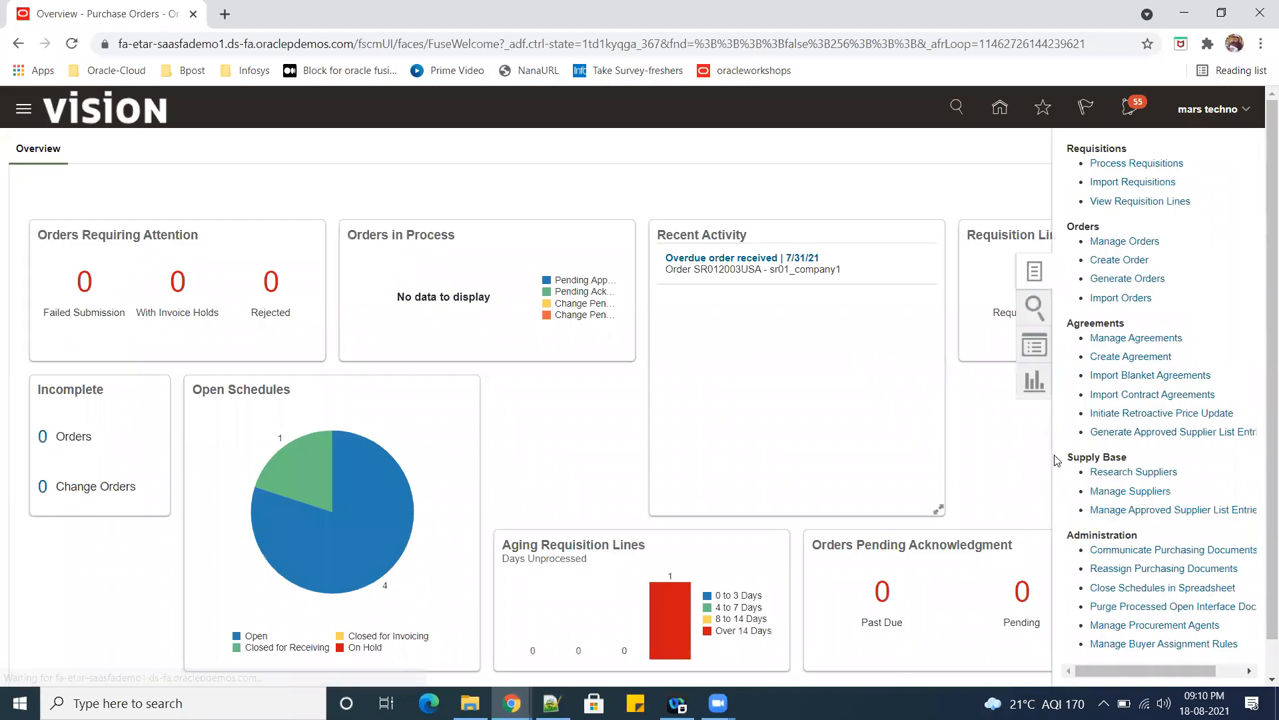
{"action": "left_click", "coordinate": [1133, 261]}
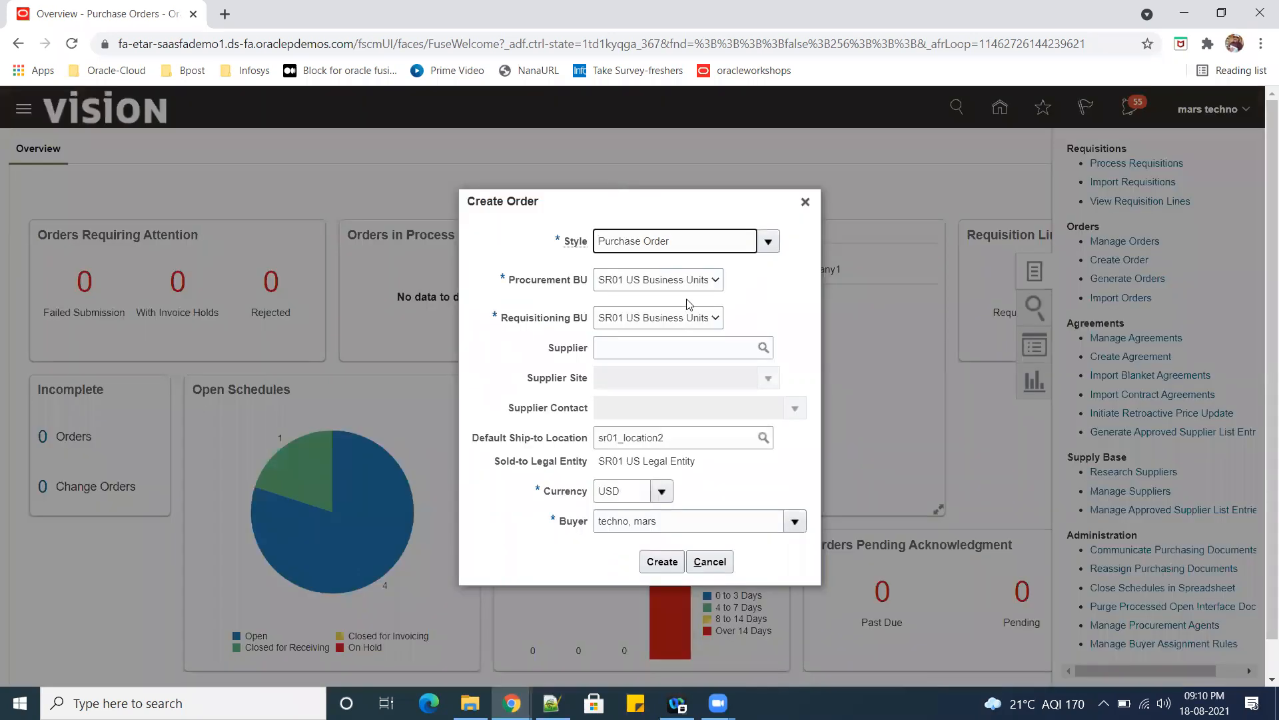
Set the new order's Procurement BU to US1 Business Unit.
{"action": "left_click", "coordinate": [715, 282]}
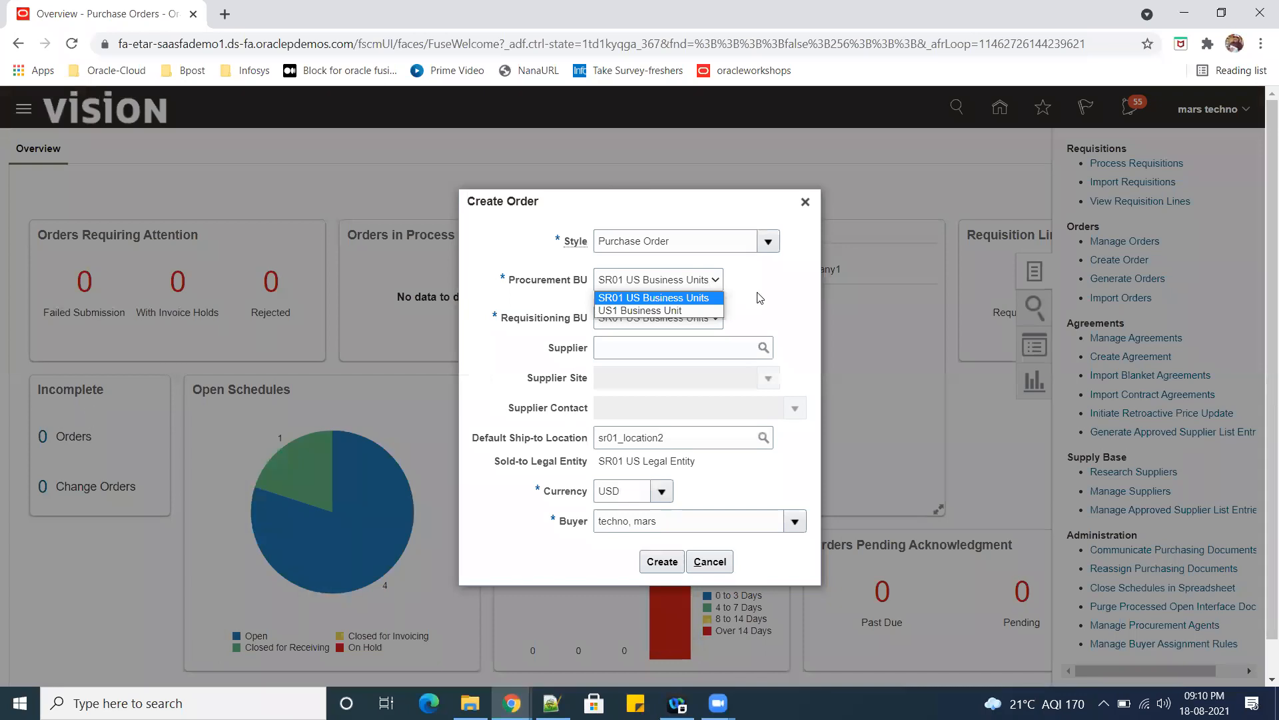
{"action": "left_click", "coordinate": [762, 298]}
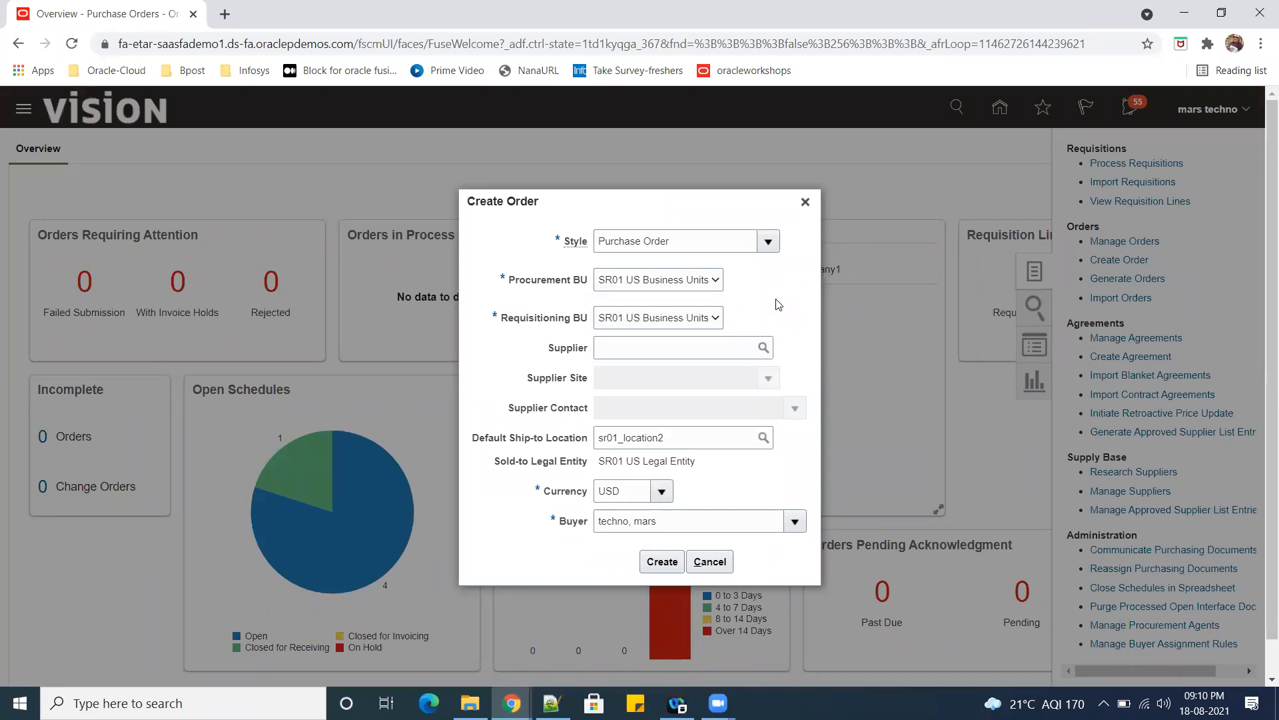
{"action": "left_click", "coordinate": [717, 282]}
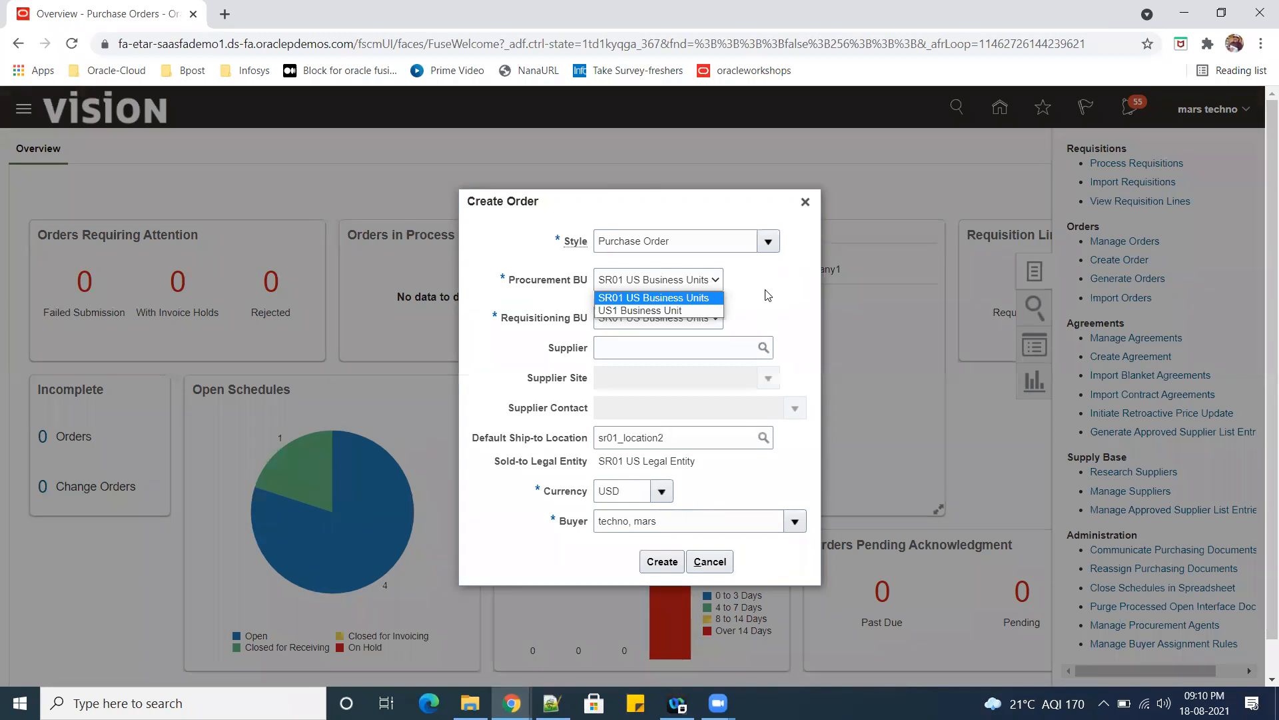
{"action": "left_click", "coordinate": [693, 311]}
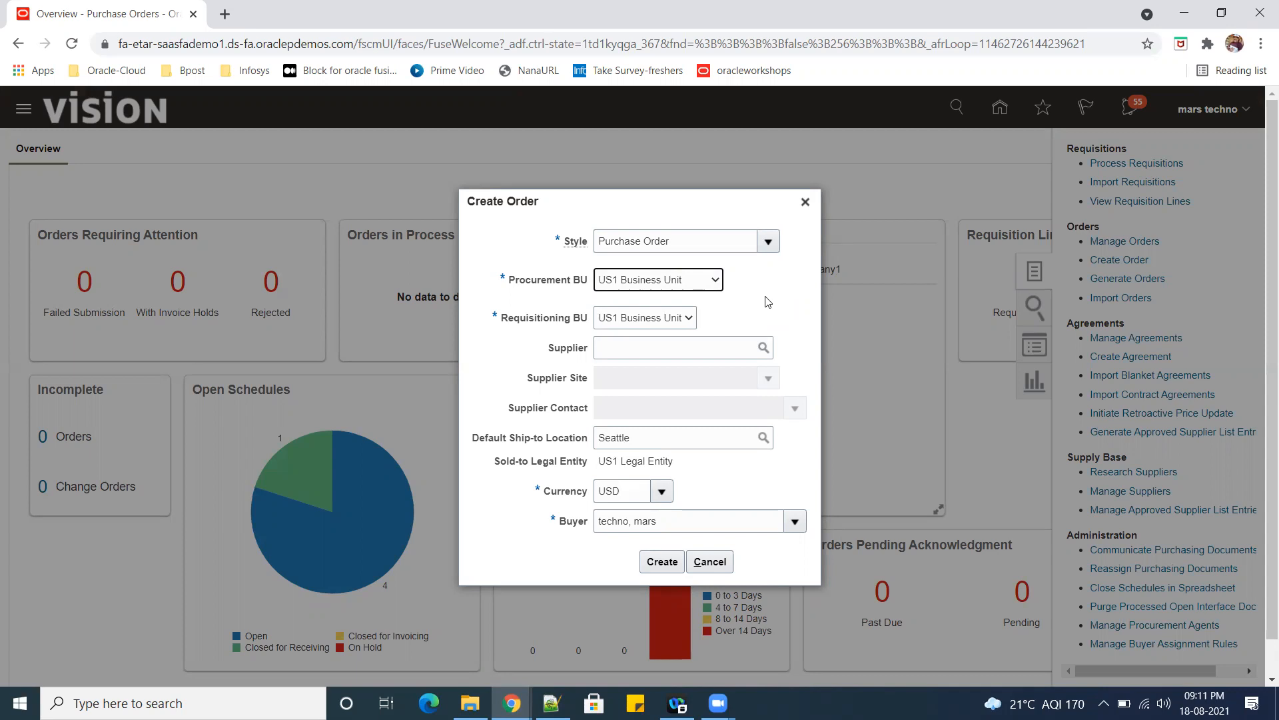
Select Staples as the supplier and create the purchase order.
{"action": "left_click", "coordinate": [630, 357]}
{"action": "type", "text": "sta"}
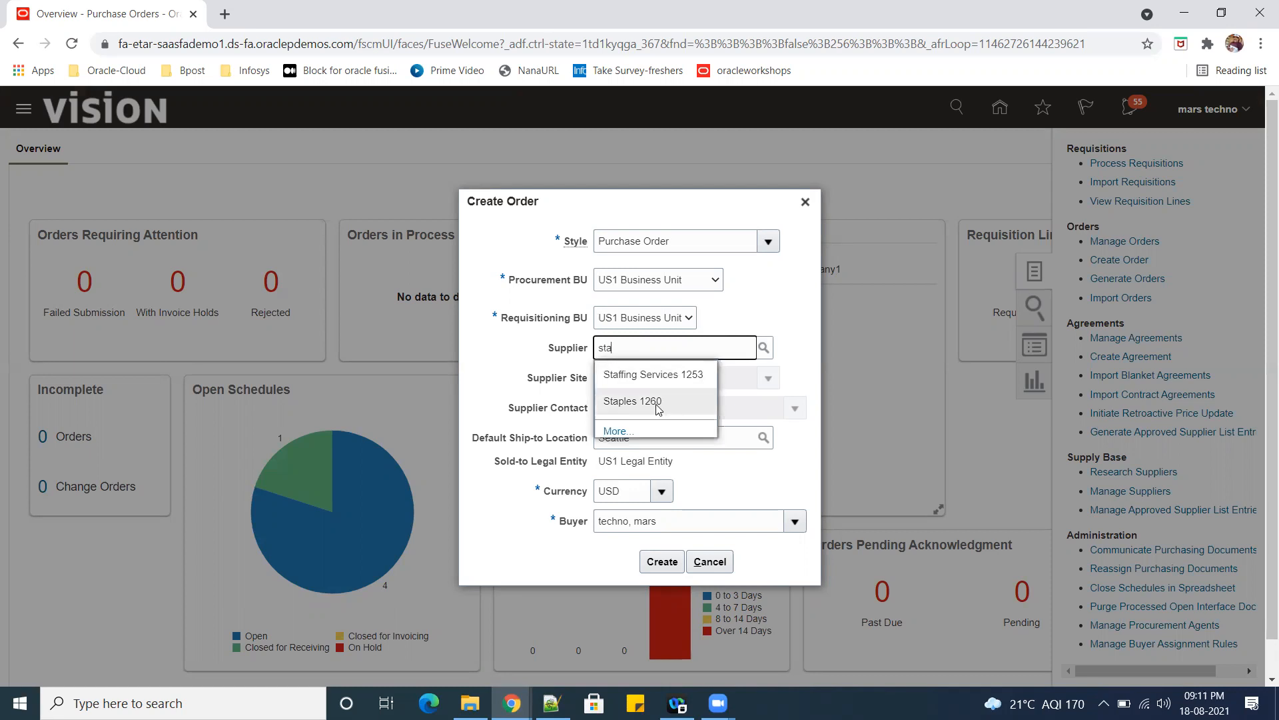
{"action": "left_click", "coordinate": [659, 402]}
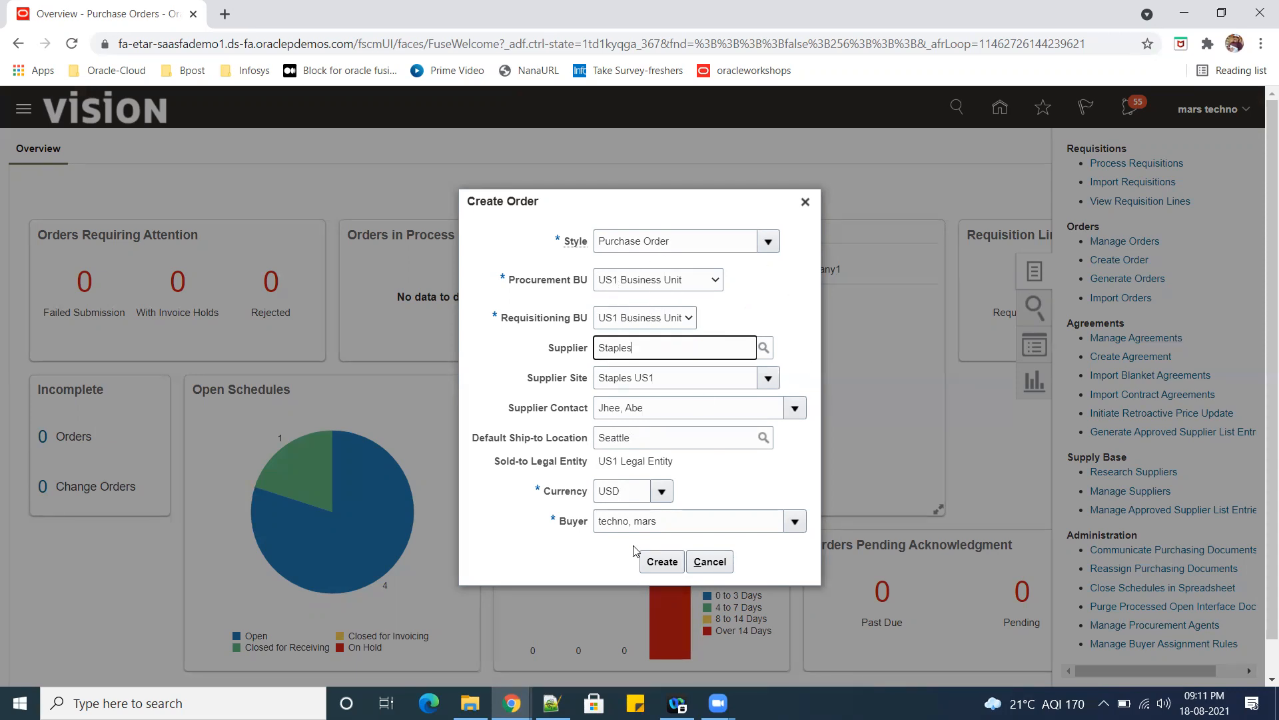
{"action": "left_click", "coordinate": [656, 563]}
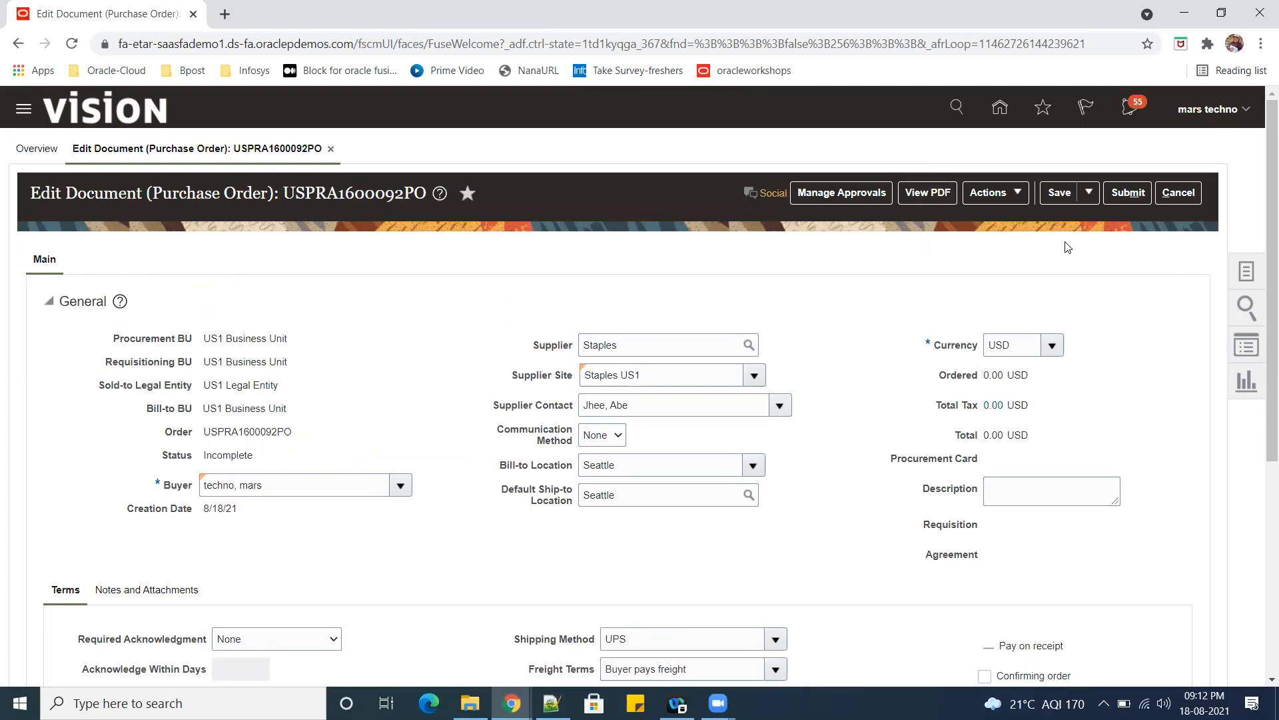
Look up item number AS15140 in the Notepad++ notes and enter it as the item on purchase order line 1.
{"action": "scroll", "coordinate": [913, 485], "scroll_direction": "down", "scroll_amount": 5}
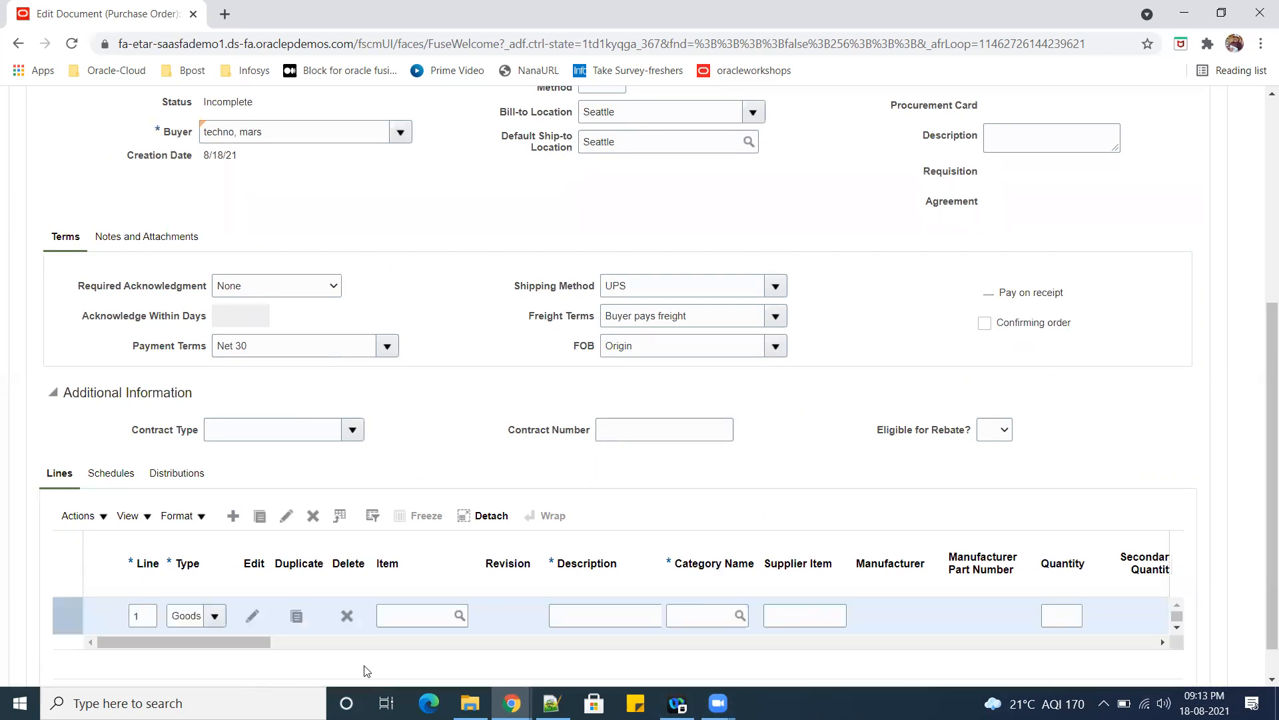
{"action": "left_click", "coordinate": [424, 615]}
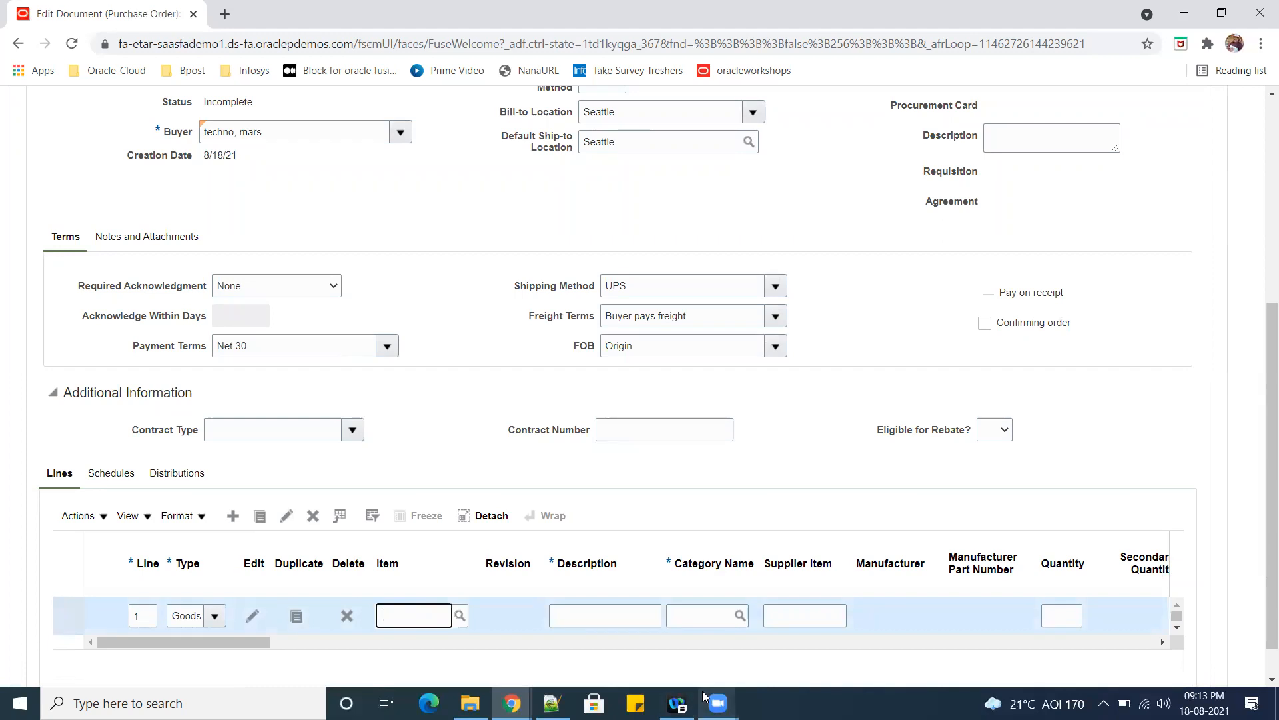
{"action": "mouse_move", "coordinate": [552, 703]}
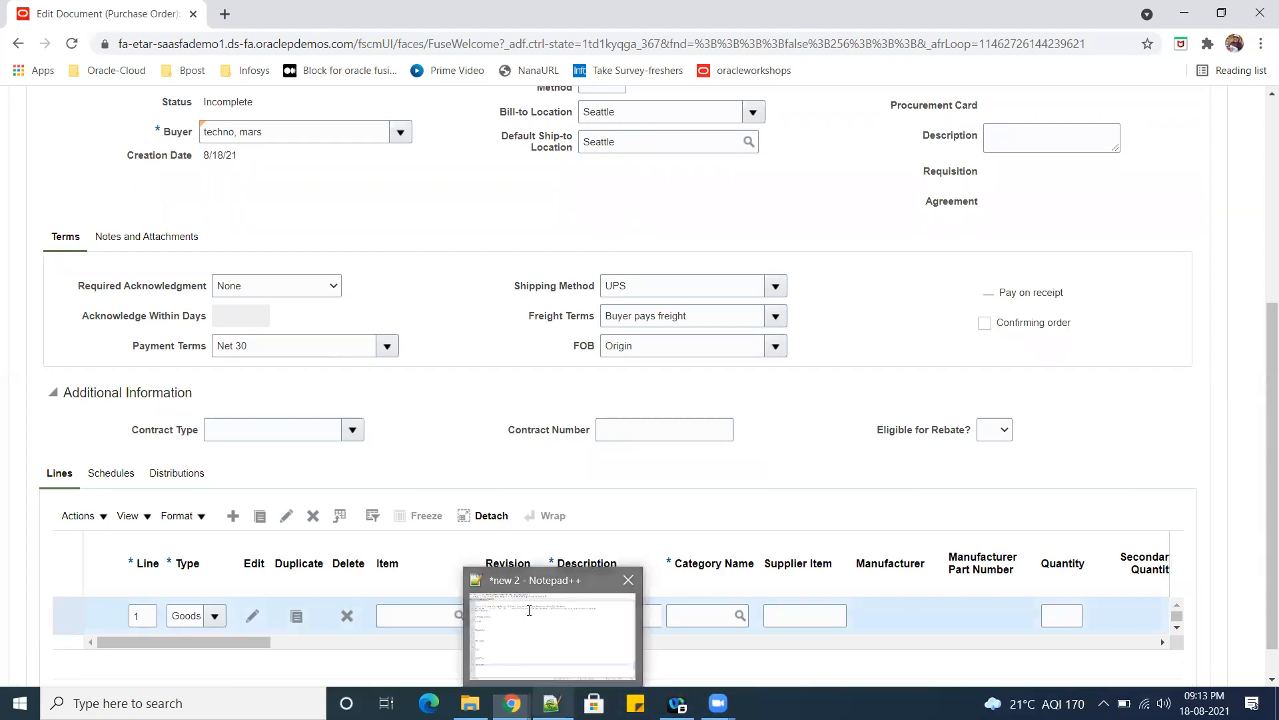
{"action": "left_click", "coordinate": [533, 627]}
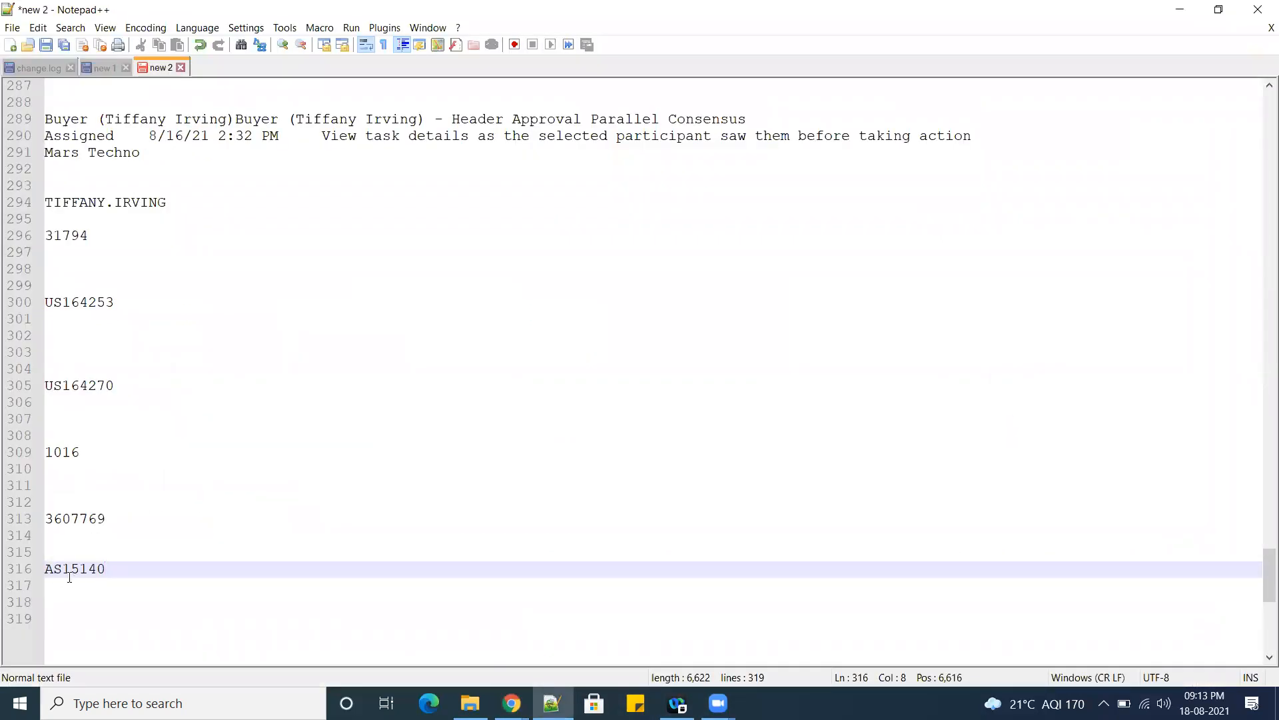
{"action": "scroll", "coordinate": [236, 526], "scroll_direction": "up", "scroll_amount": 9}
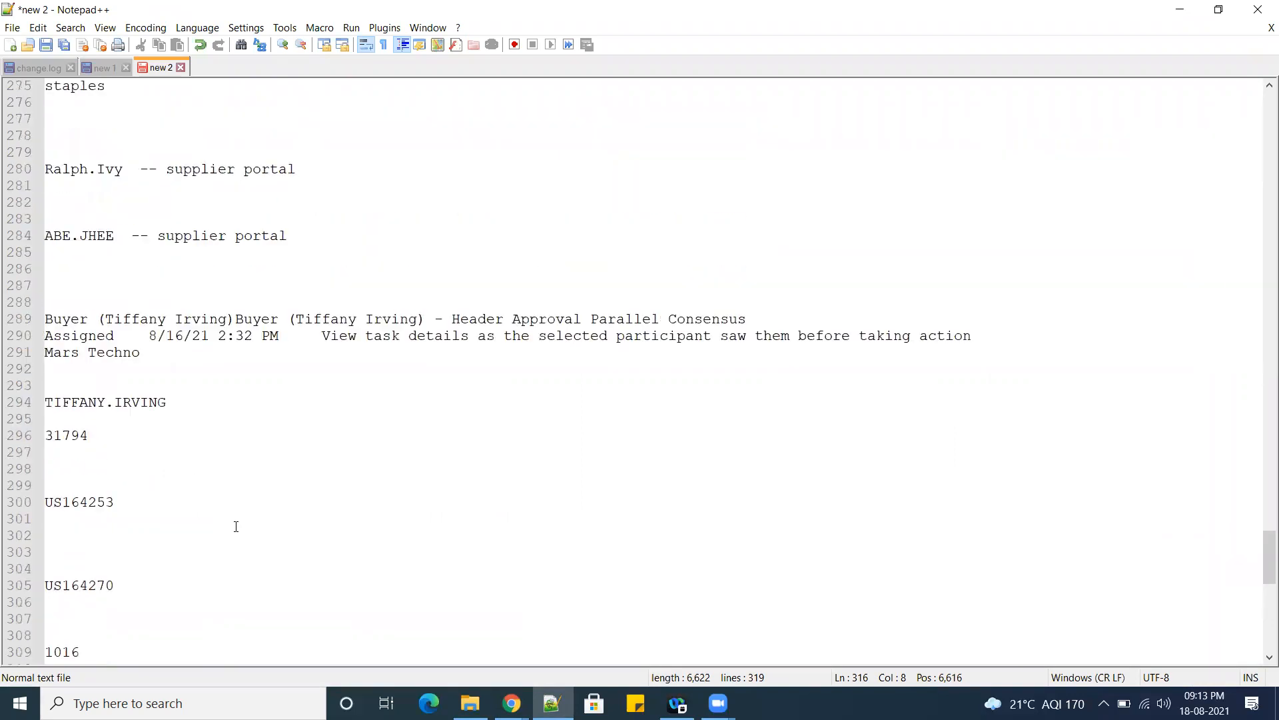
{"action": "scroll", "coordinate": [240, 539], "scroll_direction": "up", "scroll_amount": 1}
{"action": "scroll", "coordinate": [244, 547], "scroll_direction": "down", "scroll_amount": 8}
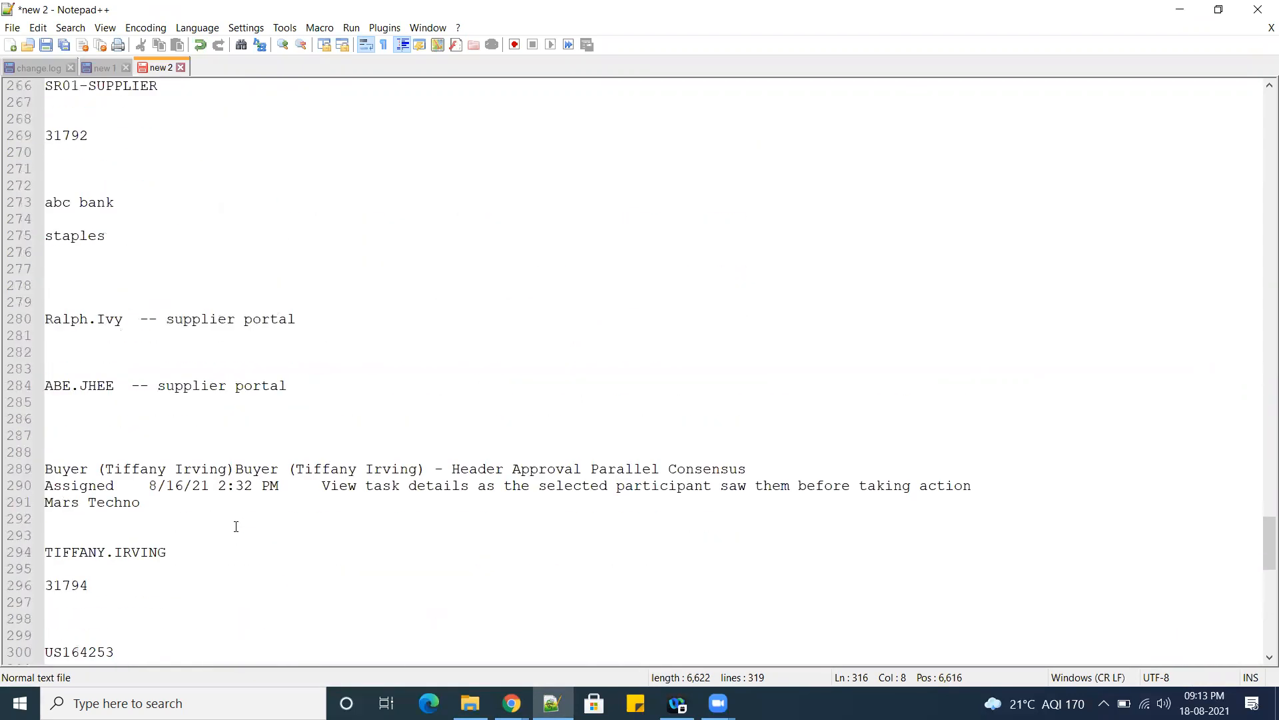
{"action": "scroll", "coordinate": [100, 560], "scroll_direction": "down", "scroll_amount": 5}
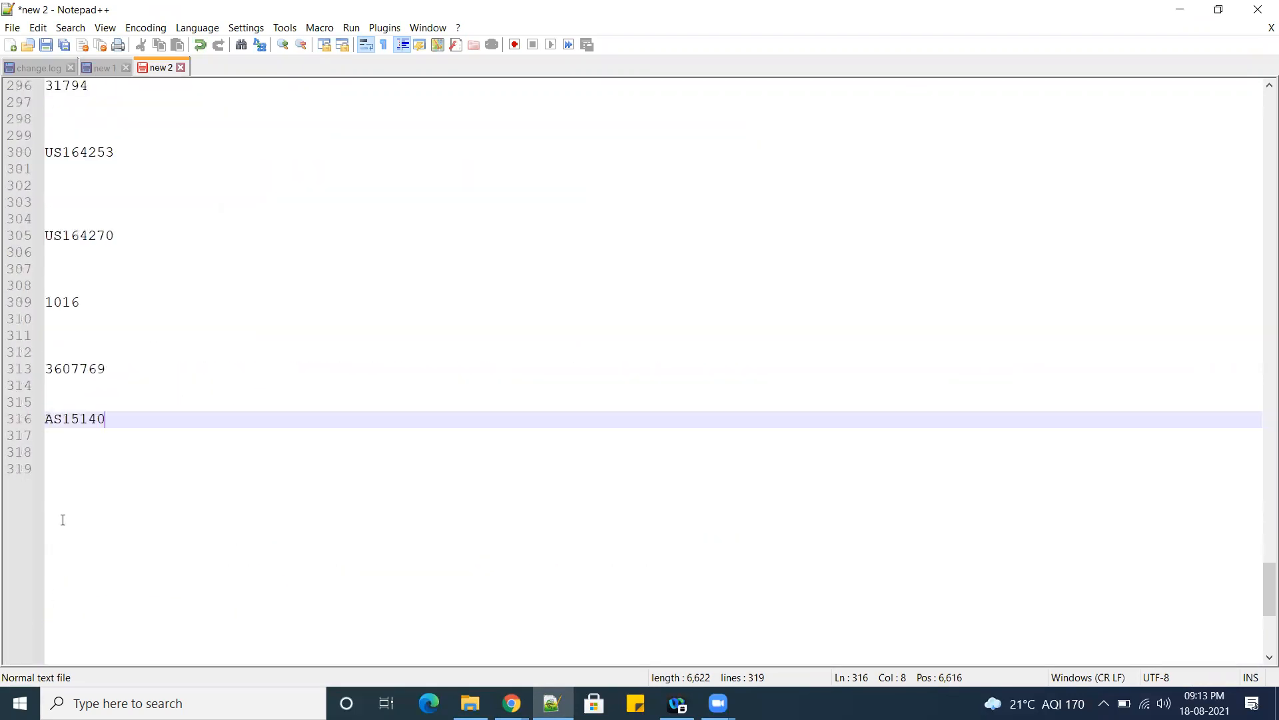
{"action": "double_click", "coordinate": [62, 420]}
{"action": "key", "text": "ctrl+c"}
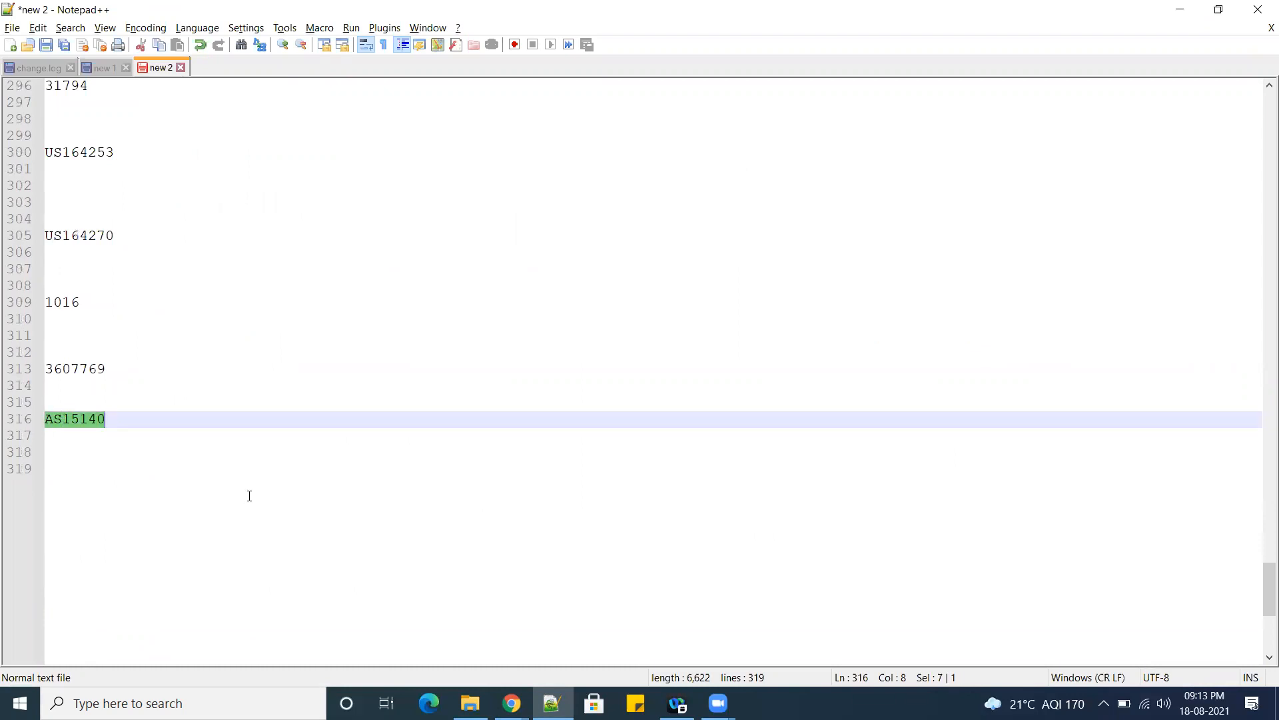
{"action": "key", "text": "alt+Tab"}
{"action": "key", "text": "ctrl+v"}
{"action": "key", "text": "Tab"}
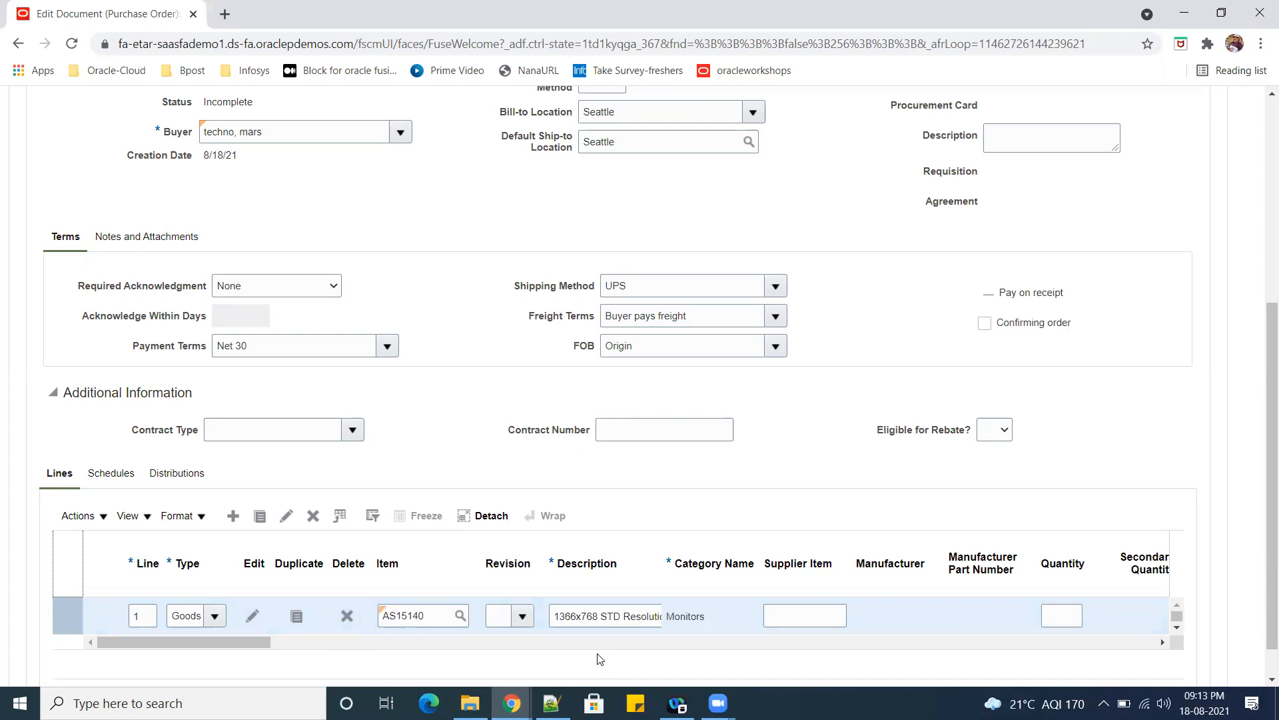
Set the quantity of order line 1 to 100 and its price to 10.
{"action": "left_click_drag", "start_coordinate": [175, 648], "coordinate": [229, 648]}
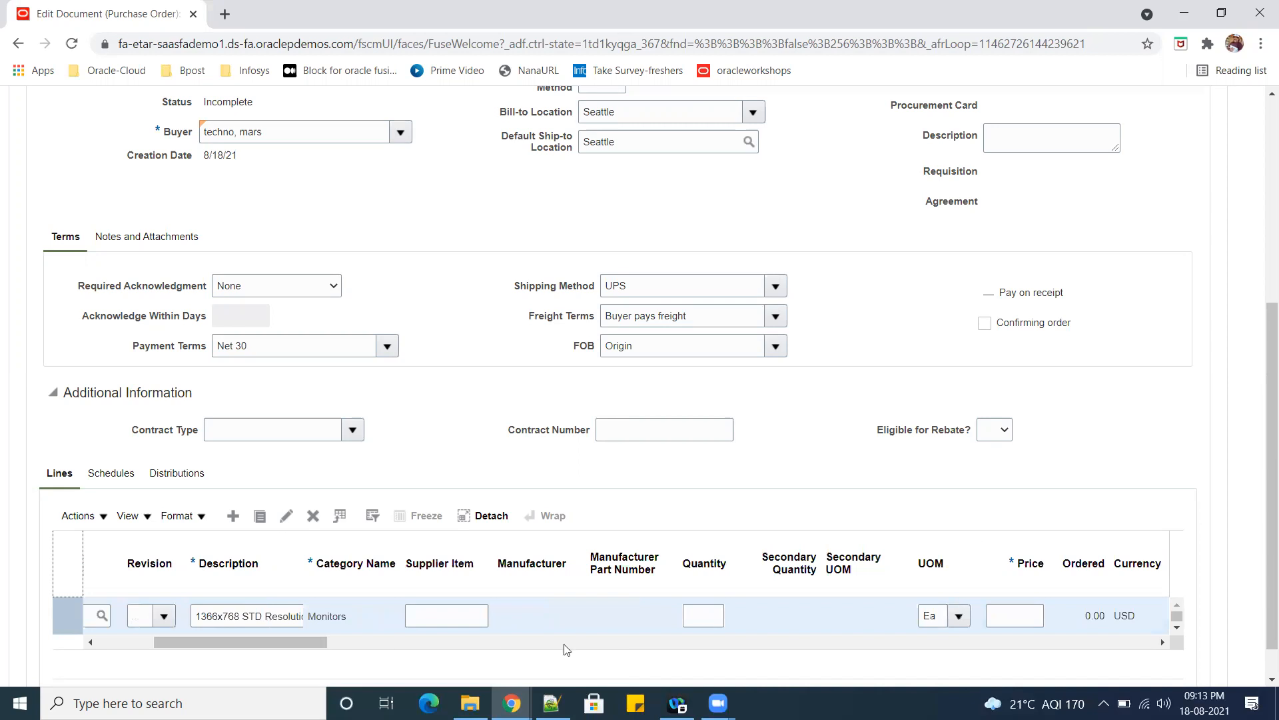
{"action": "left_click", "coordinate": [702, 615]}
{"action": "type", "text": "100"}
{"action": "key", "text": "Tab"}
{"action": "key", "text": "Tab"}
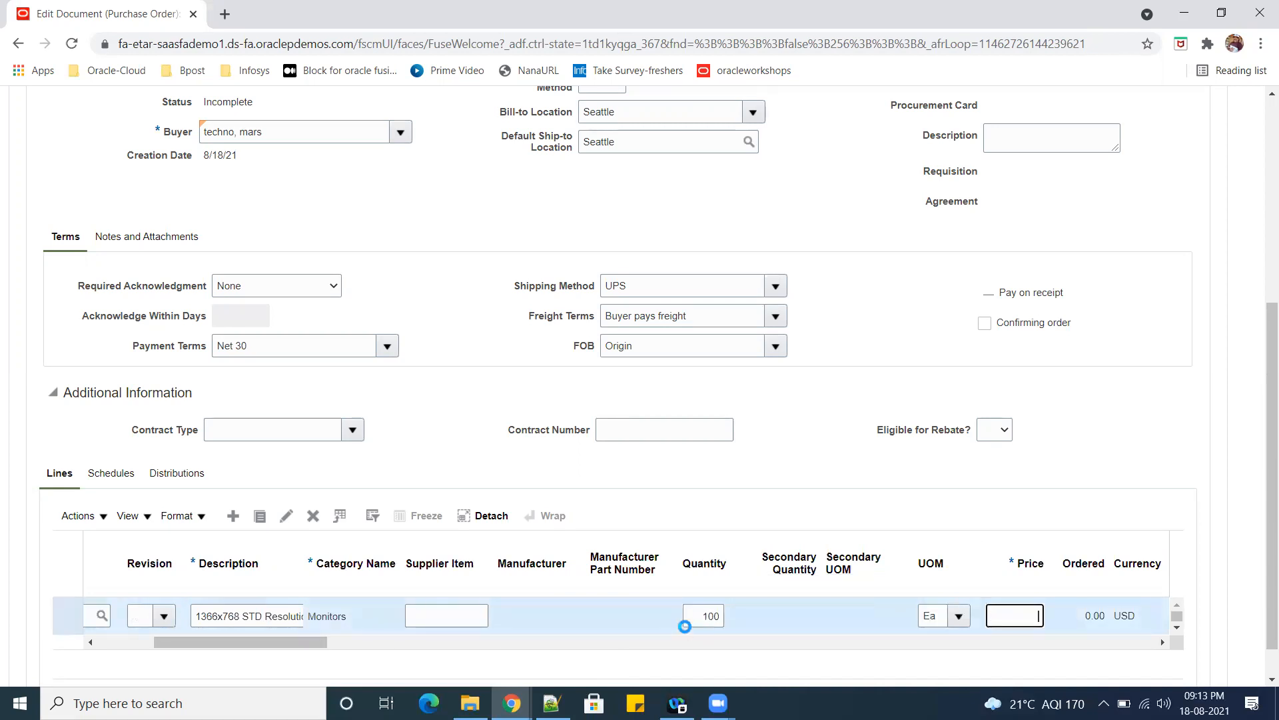
{"action": "type", "text": "10"}
{"action": "key", "text": "Tab"}
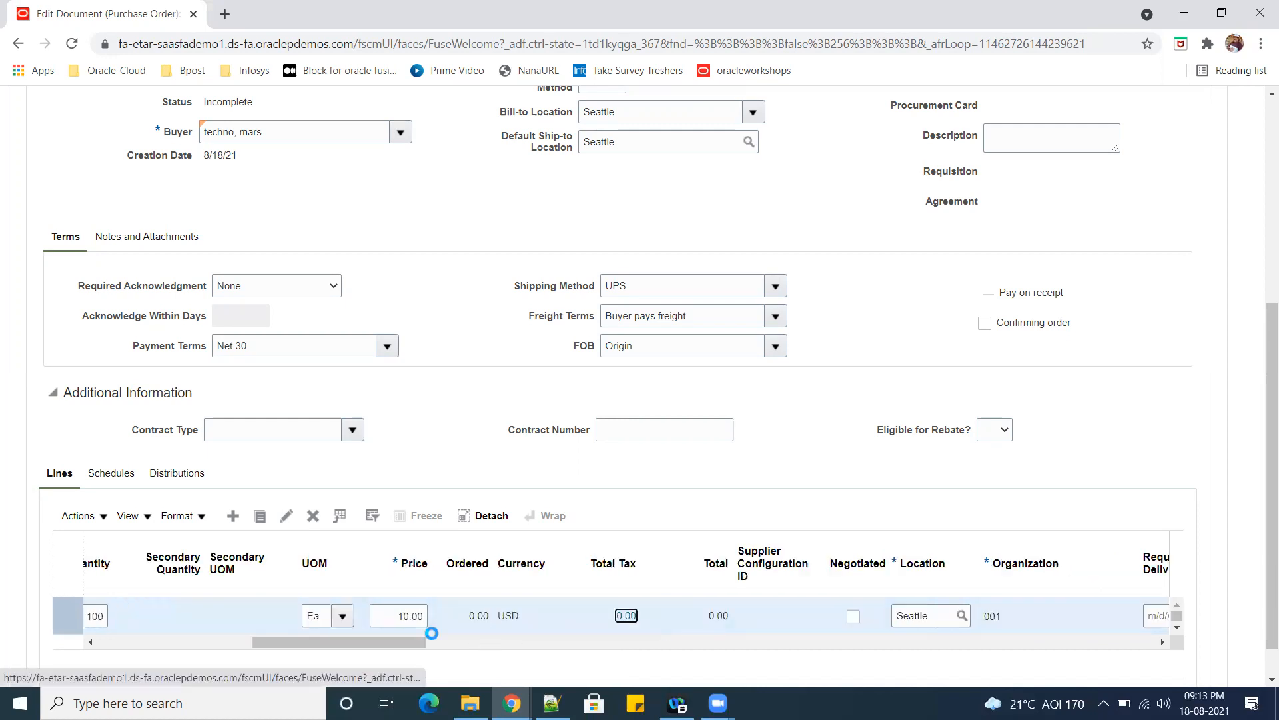
Set the Match Approval Level of line 1 to 3 Way and choose its Invoice Match Option.
{"action": "left_click_drag", "start_coordinate": [355, 644], "coordinate": [530, 647]}
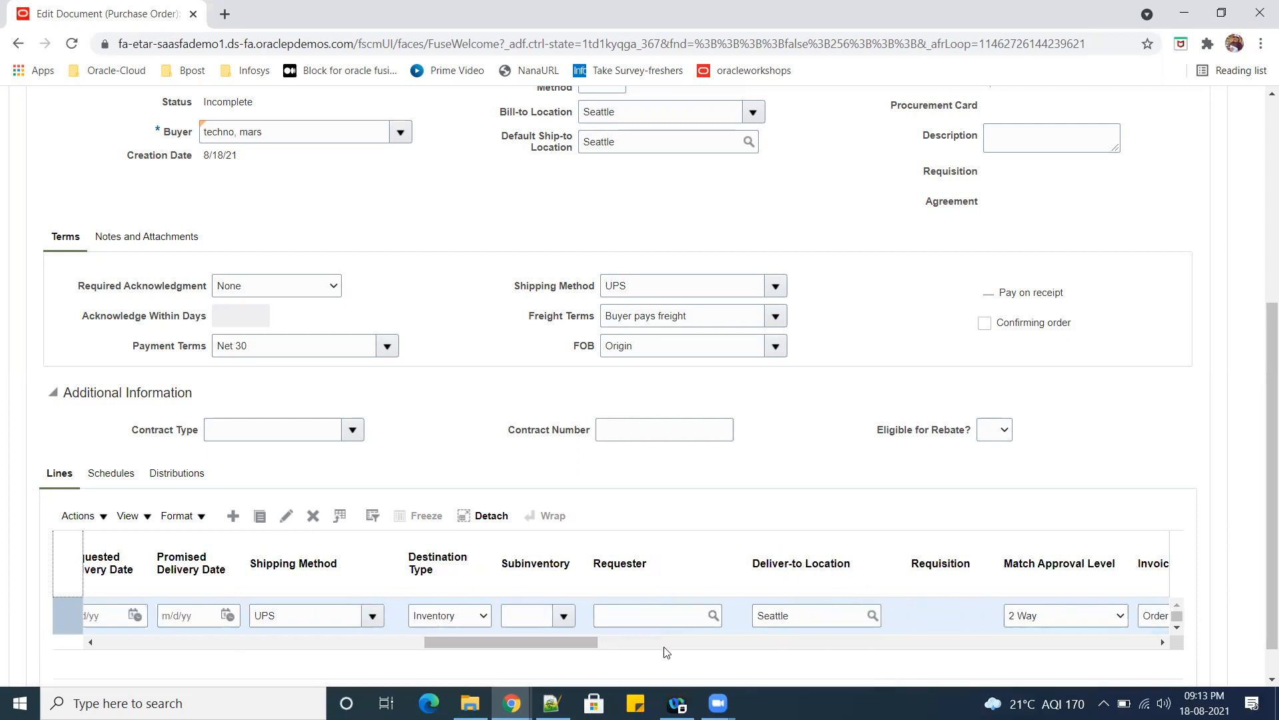
{"action": "left_click_drag", "start_coordinate": [579, 639], "coordinate": [615, 641]}
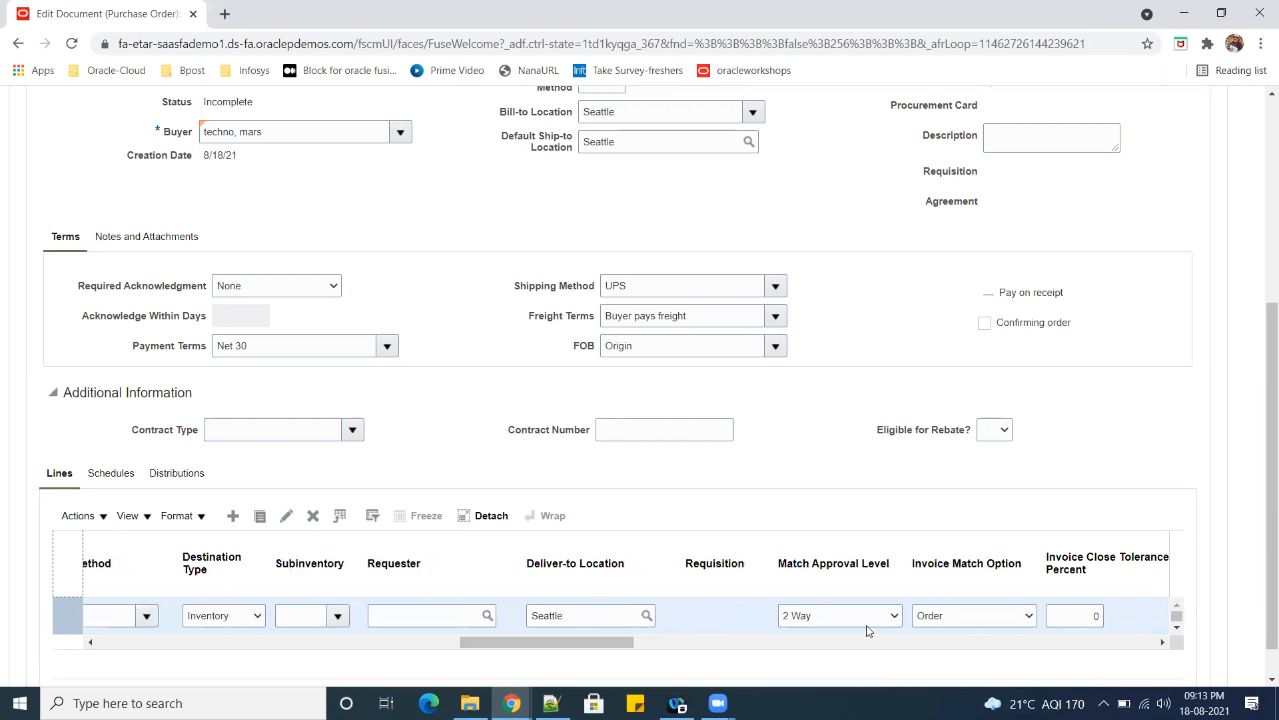
{"action": "left_click", "coordinate": [881, 617]}
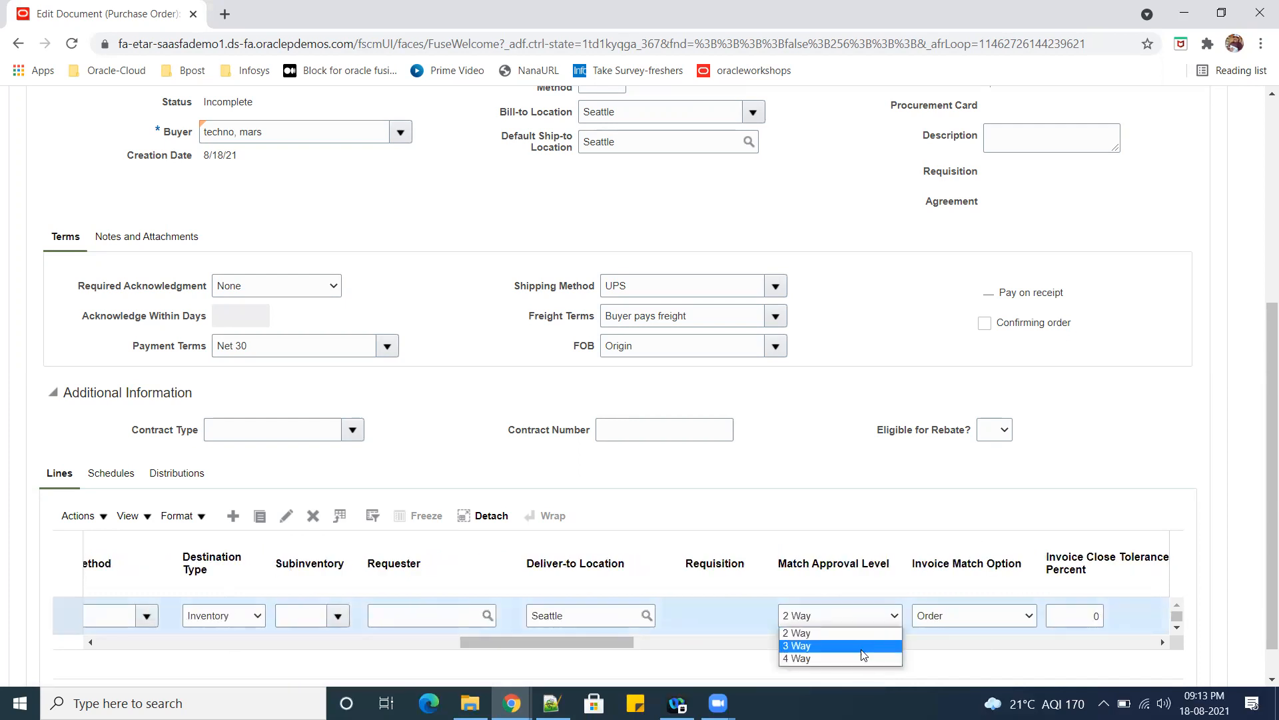
{"action": "left_click", "coordinate": [864, 646]}
{"action": "left_click", "coordinate": [1014, 622]}
{"action": "left_click", "coordinate": [1004, 638]}
{"action": "left_click", "coordinate": [1011, 621]}
{"action": "left_click", "coordinate": [939, 645]}
Set the Requested Delivery Date of line 1 to 8/19/21.
{"action": "left_click_drag", "start_coordinate": [624, 640], "coordinate": [452, 633]}
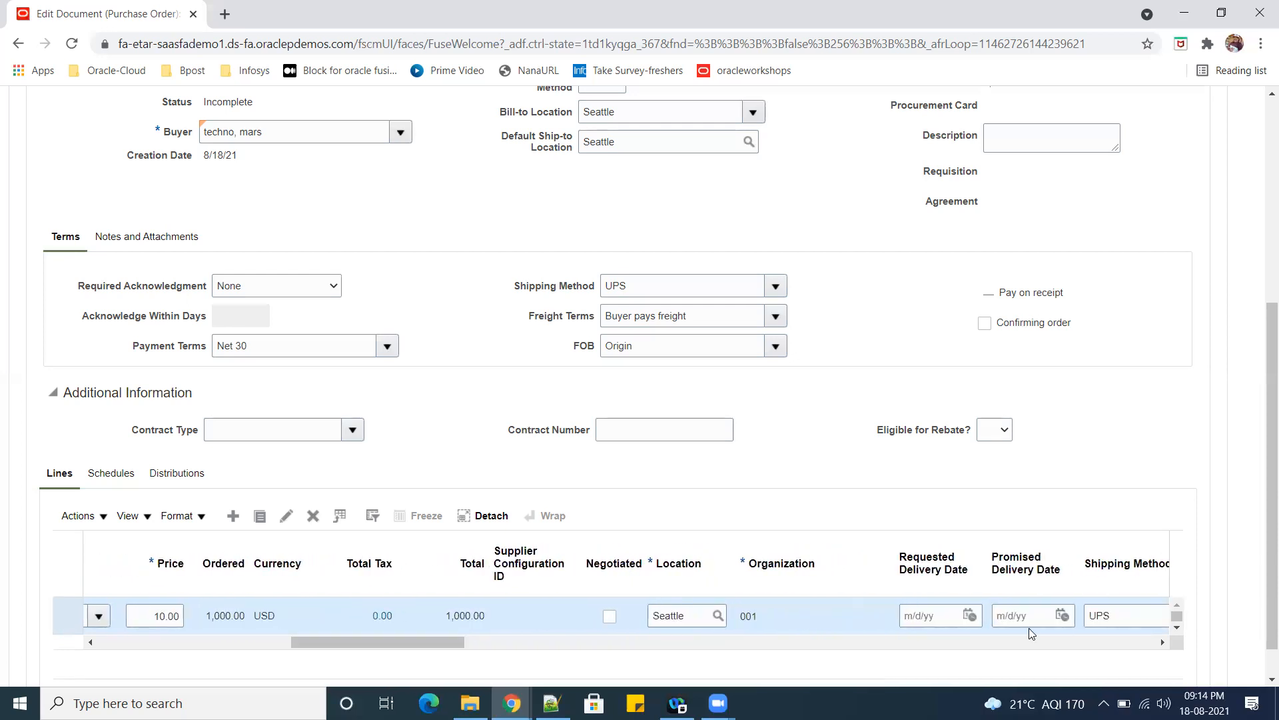
{"action": "left_click", "coordinate": [970, 614]}
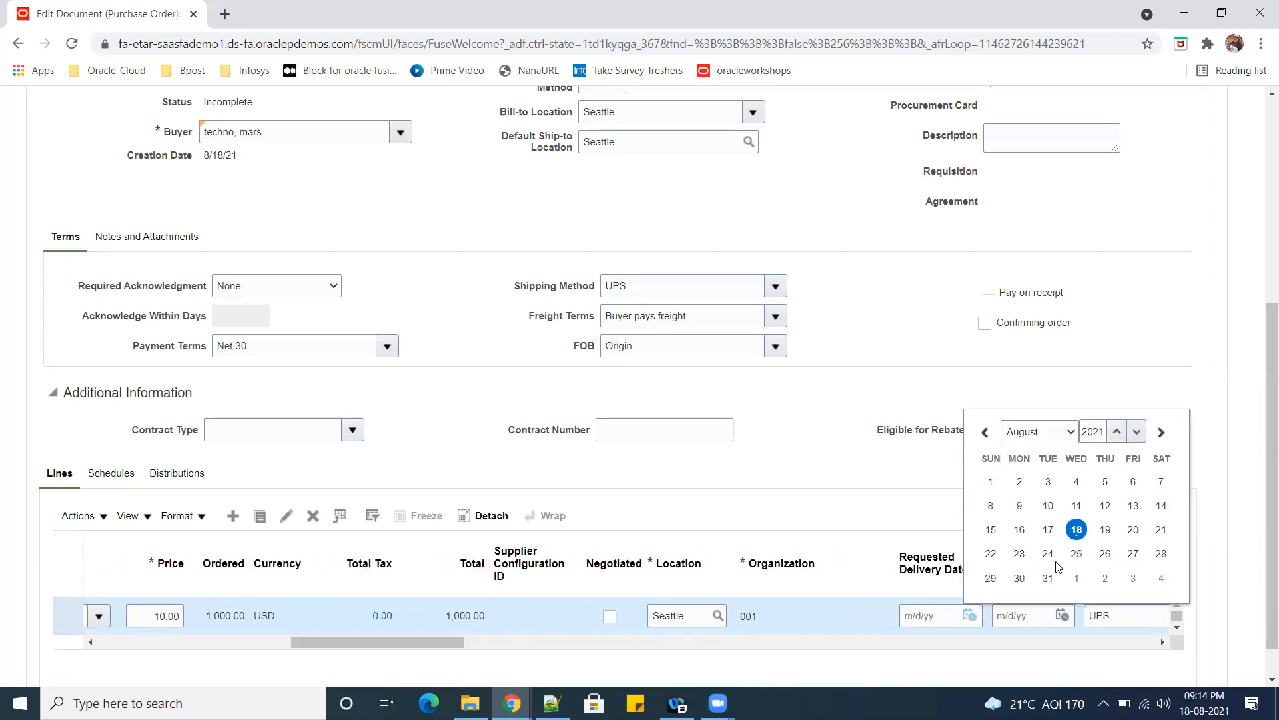
{"action": "left_click", "coordinate": [1104, 532]}
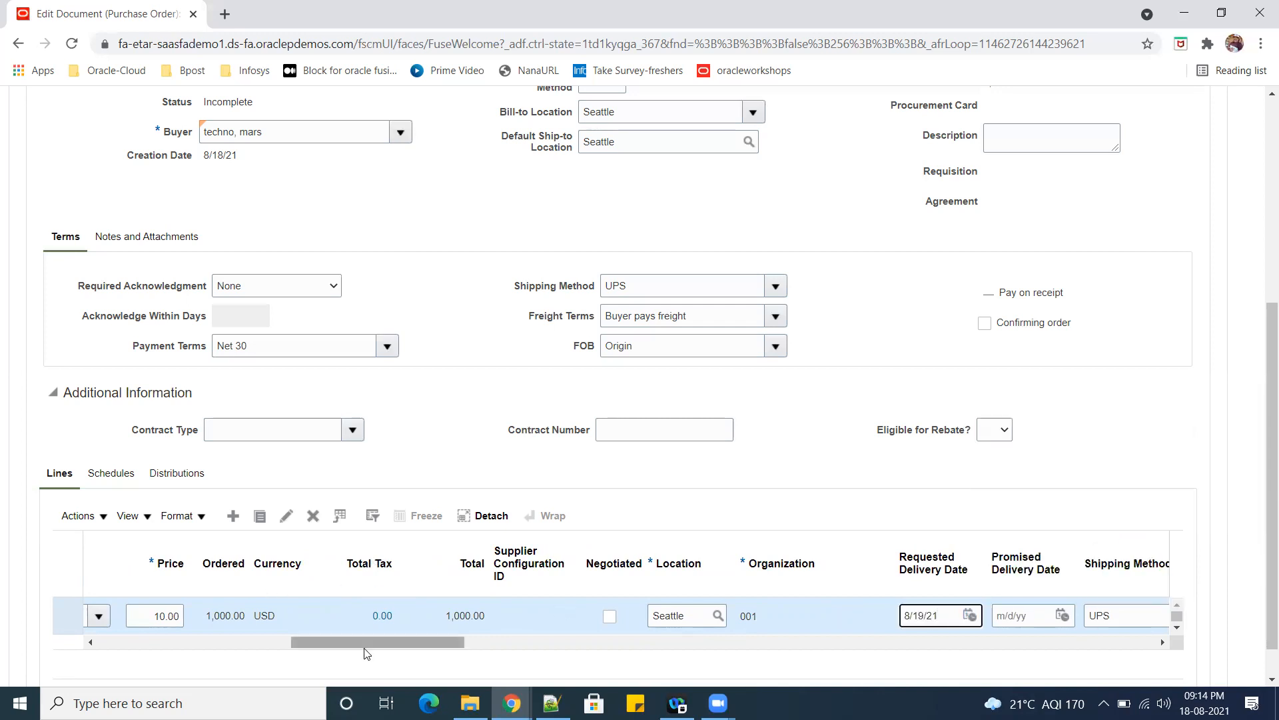
Change the Requested Delivery Date of order line 1 to 8/18/21.
{"action": "left_click", "coordinate": [969, 615]}
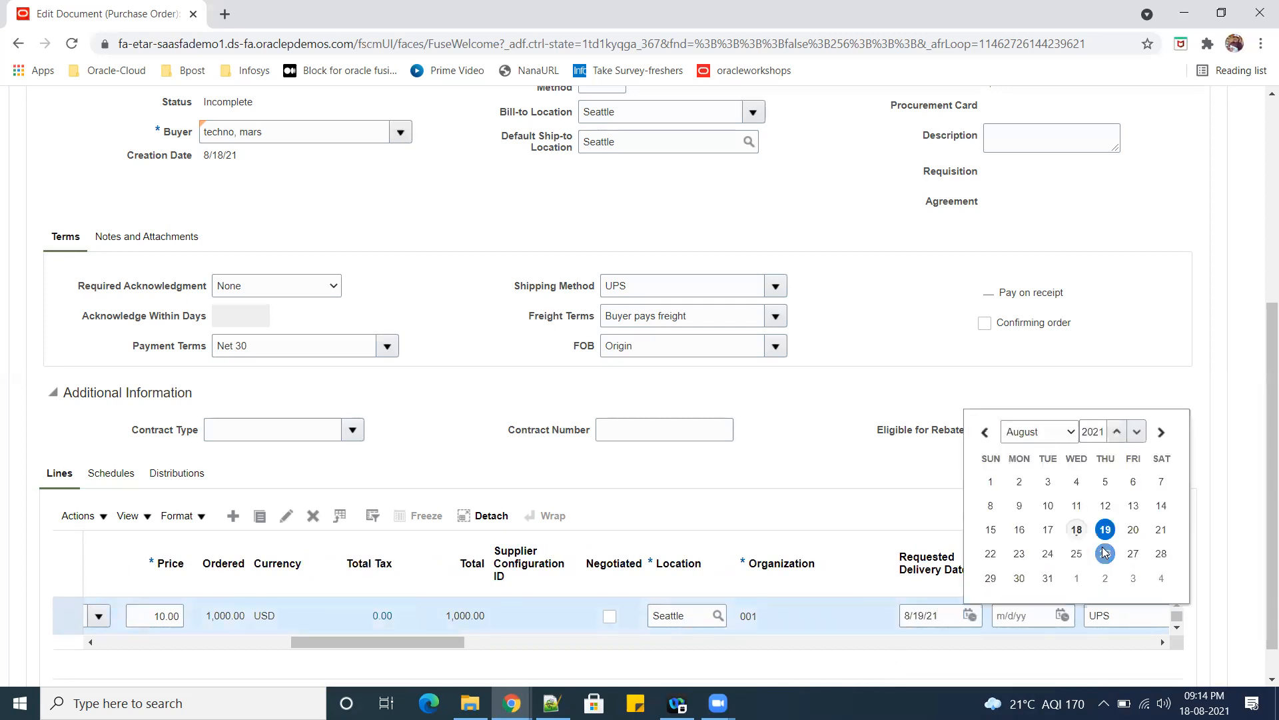
{"action": "left_click", "coordinate": [1076, 530]}
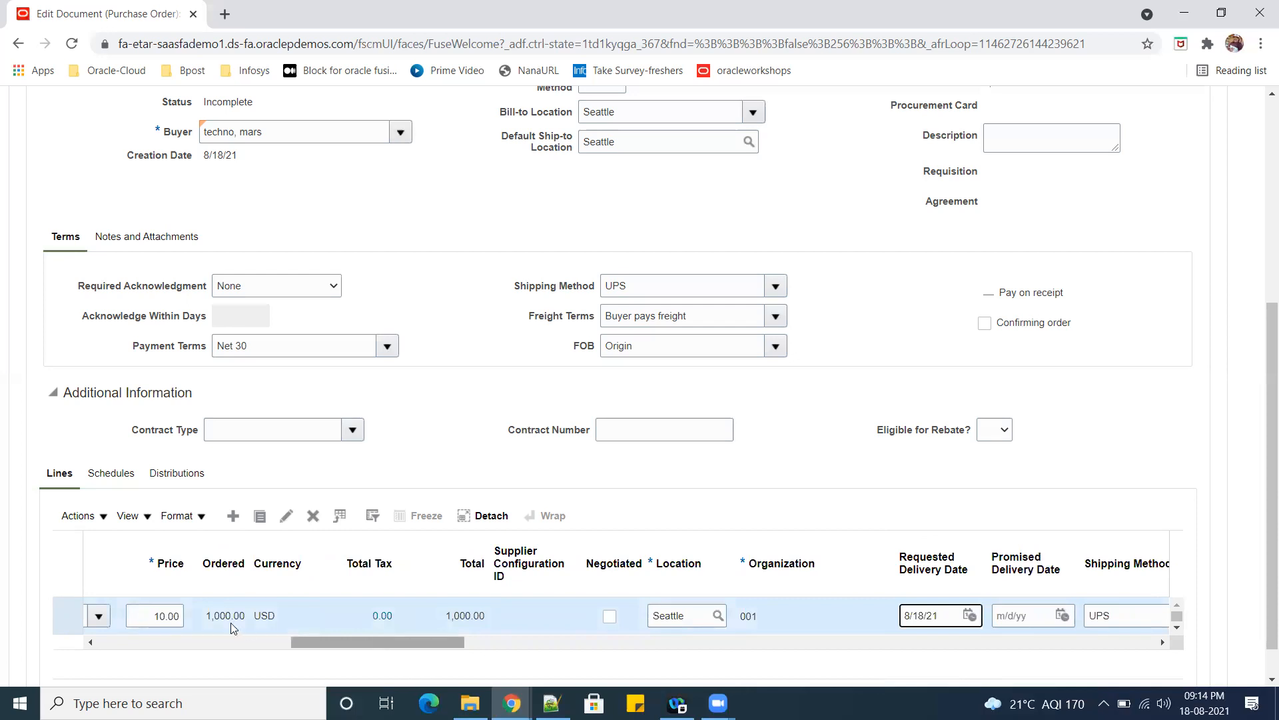
Set the Receipt Routing of the purchase order's schedule for line 1 to Standard receipt.
{"action": "left_click", "coordinate": [111, 472]}
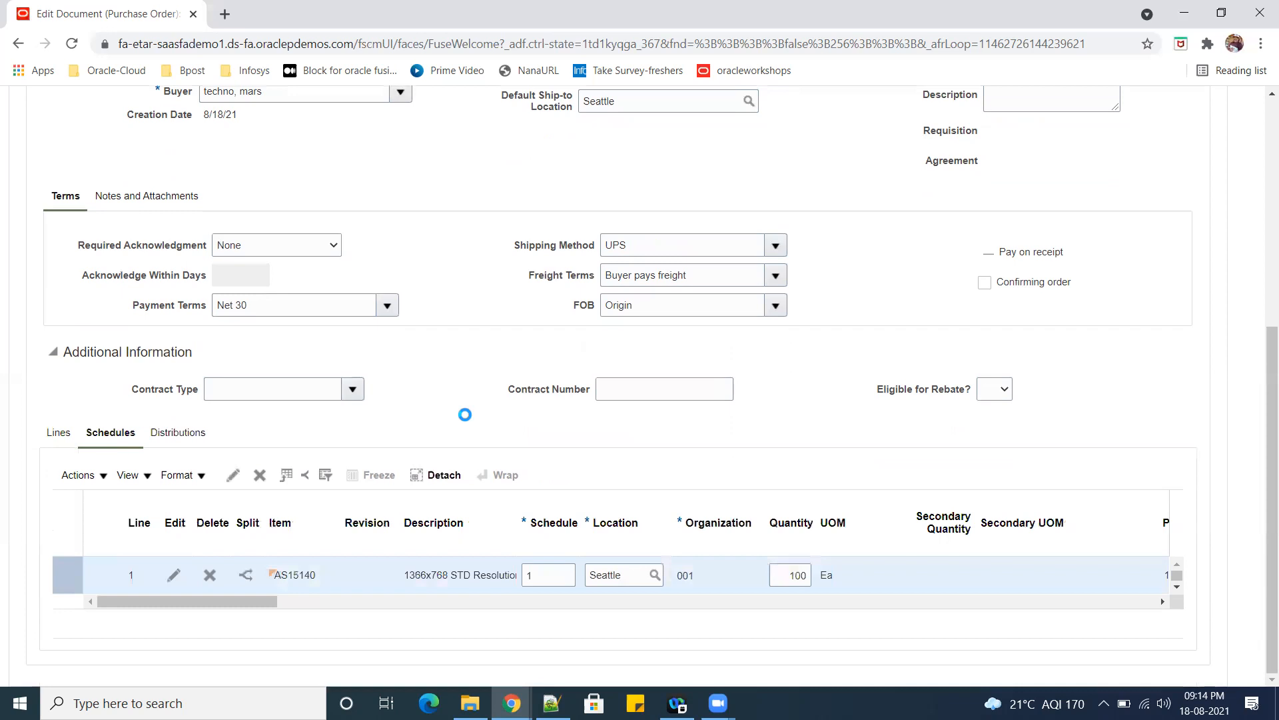
{"action": "left_click_drag", "start_coordinate": [213, 604], "coordinate": [697, 616]}
{"action": "left_click", "coordinate": [857, 574]}
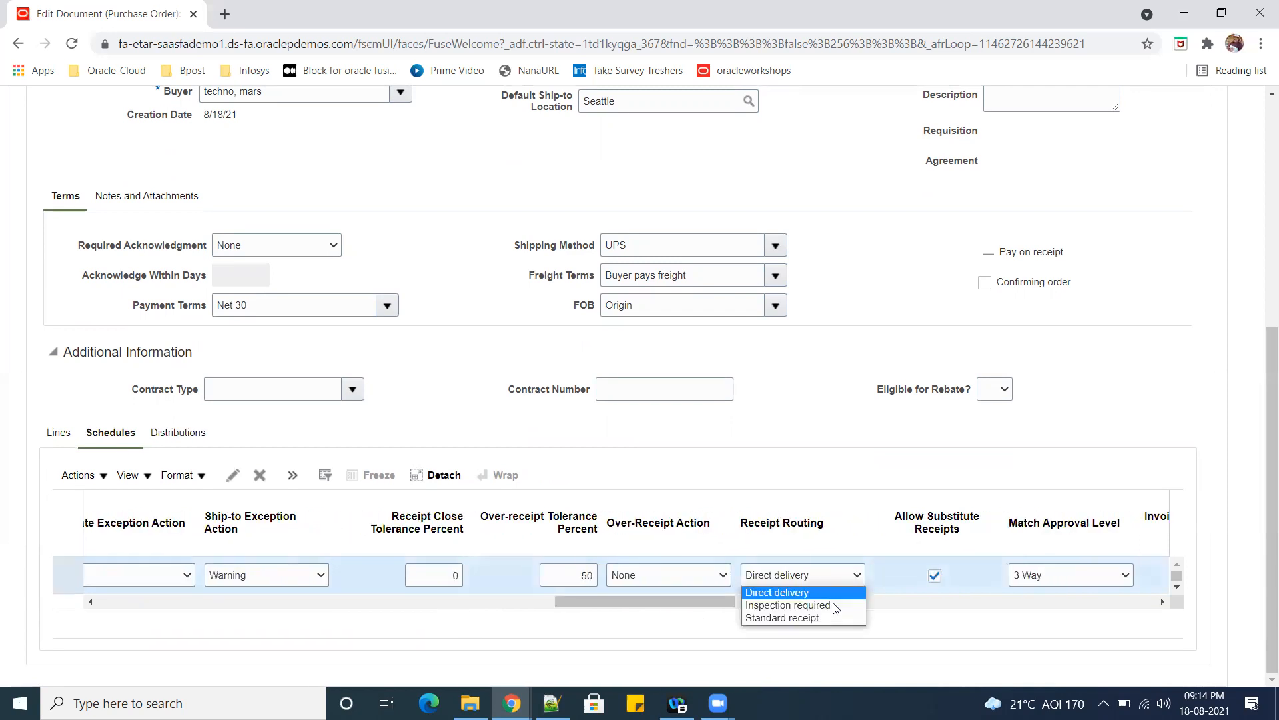
{"action": "left_click", "coordinate": [827, 619]}
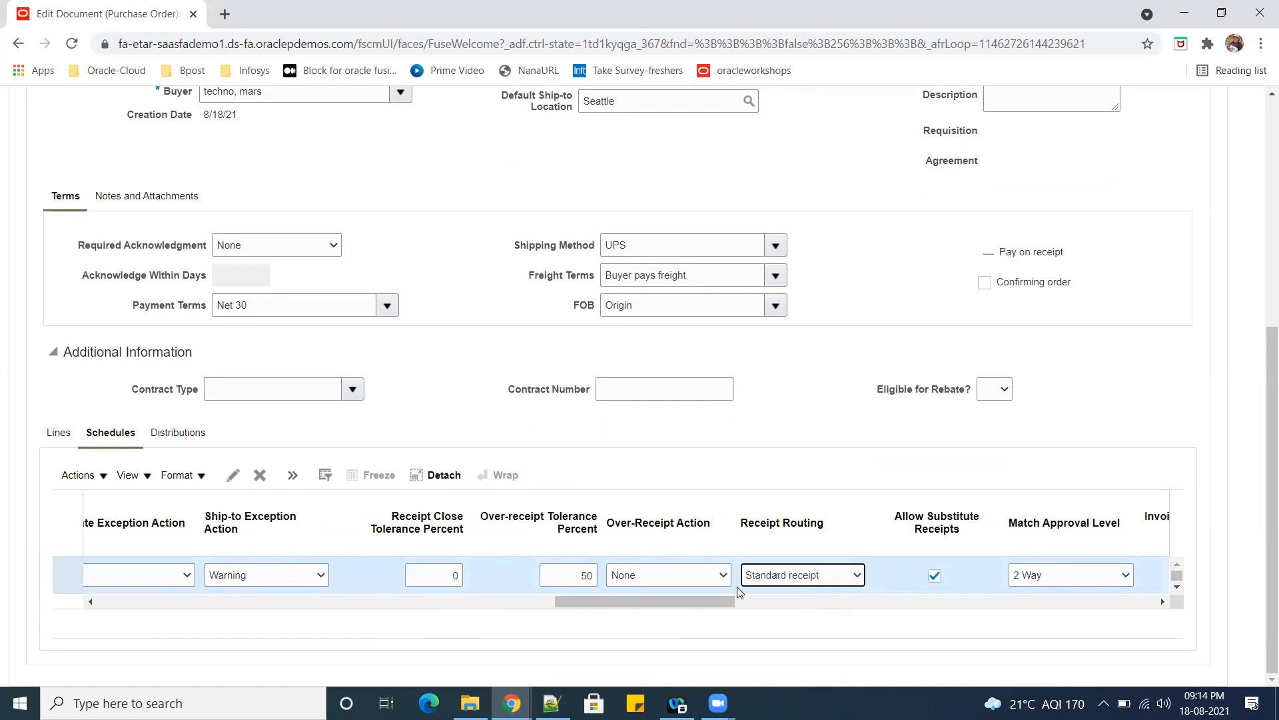
{"action": "left_click_drag", "start_coordinate": [715, 602], "coordinate": [240, 589]}
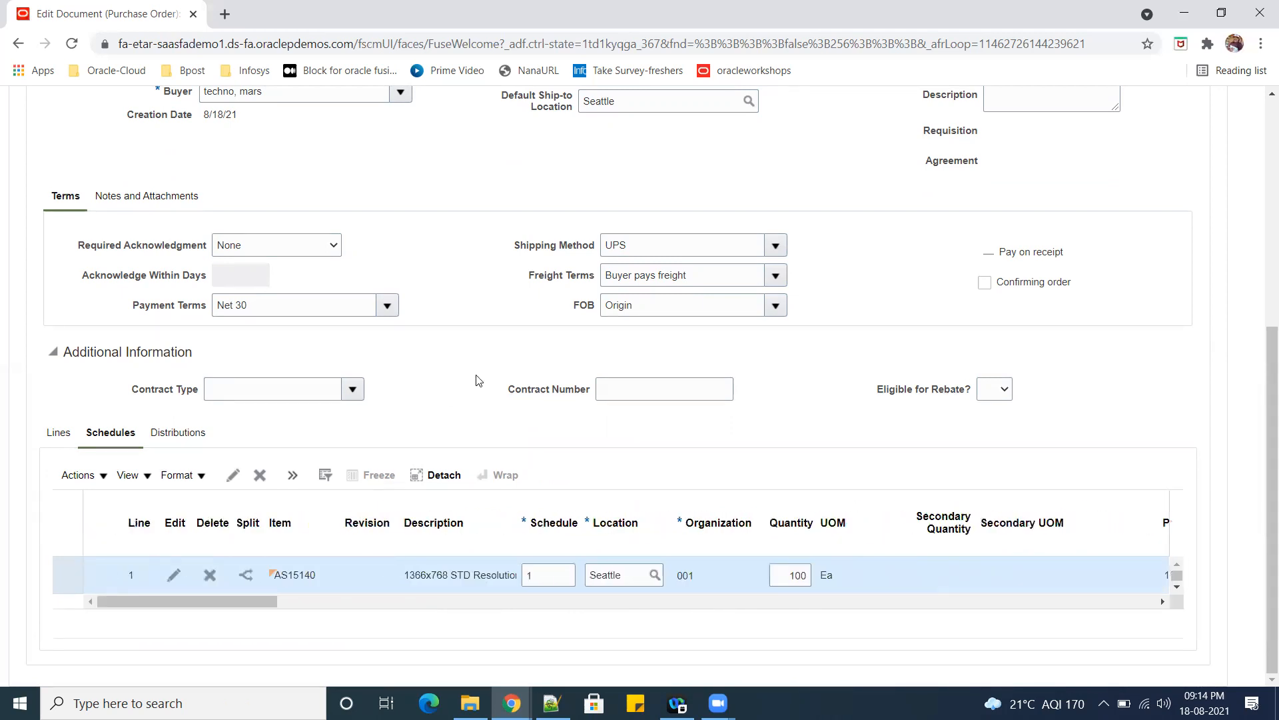
Save the purchase order, open its Manage Approvals page and dismiss the error dialog.
{"action": "scroll", "coordinate": [477, 377], "scroll_direction": "up", "scroll_amount": 5}
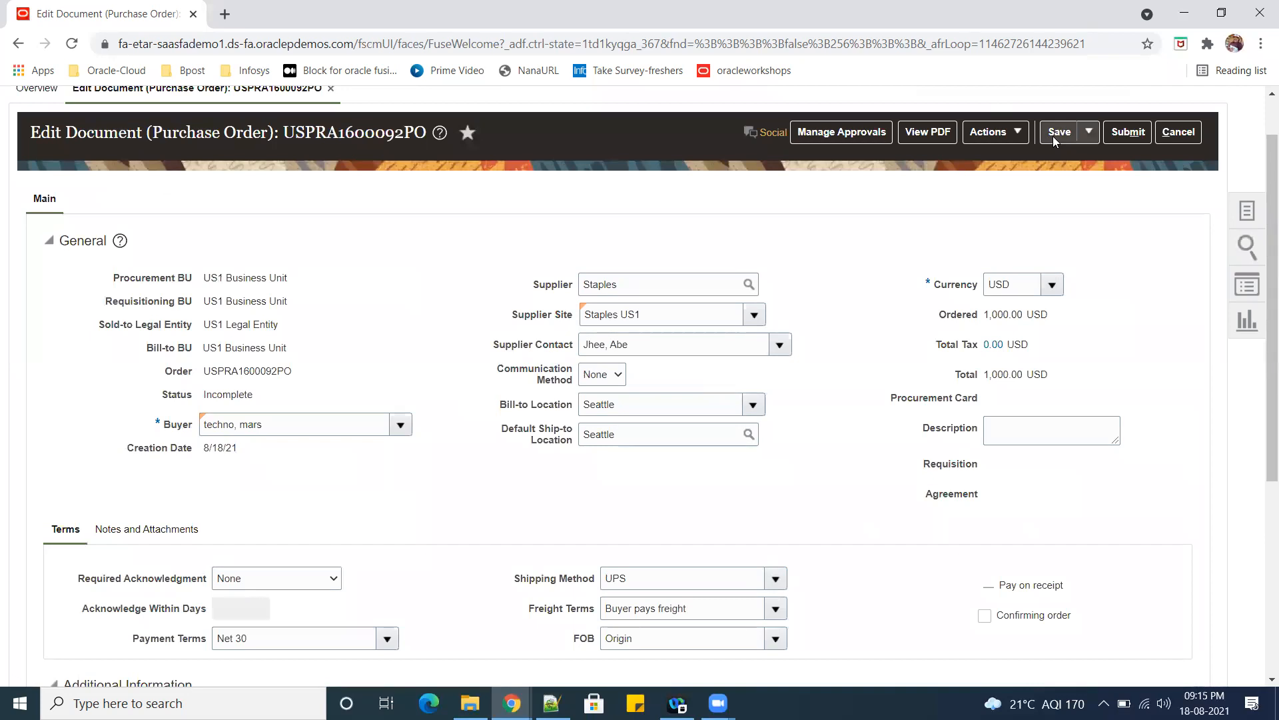
{"action": "left_click", "coordinate": [1055, 134]}
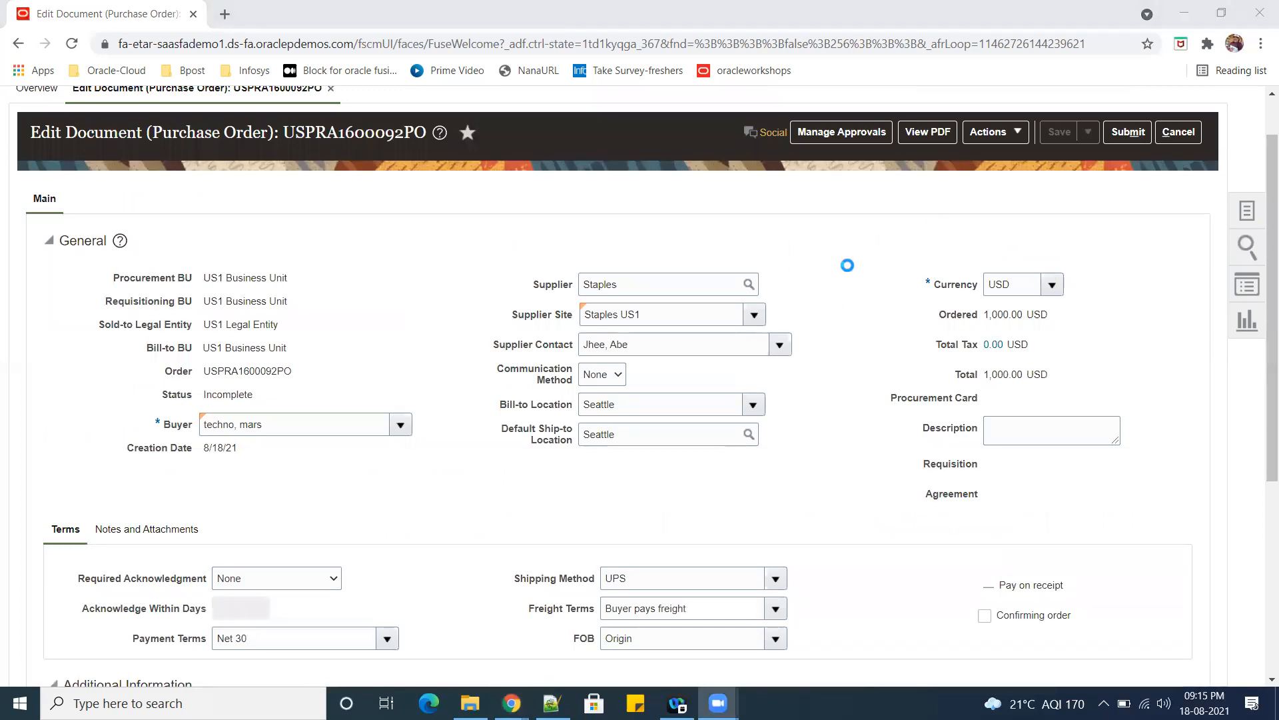
{"action": "scroll", "coordinate": [847, 267], "scroll_direction": "down", "scroll_amount": 5}
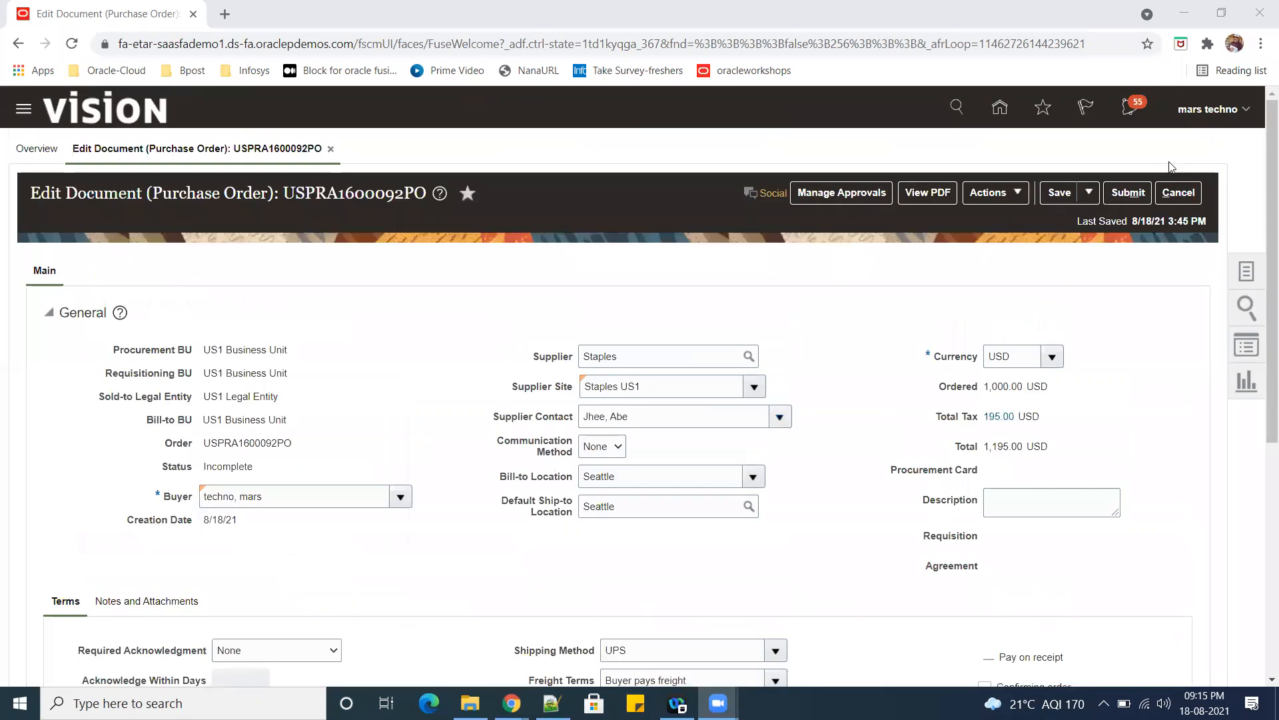
{"action": "left_click", "coordinate": [842, 192]}
{"action": "scroll", "coordinate": [834, 354], "scroll_direction": "down", "scroll_amount": 3}
{"action": "scroll", "coordinate": [840, 366], "scroll_direction": "down", "scroll_amount": 3}
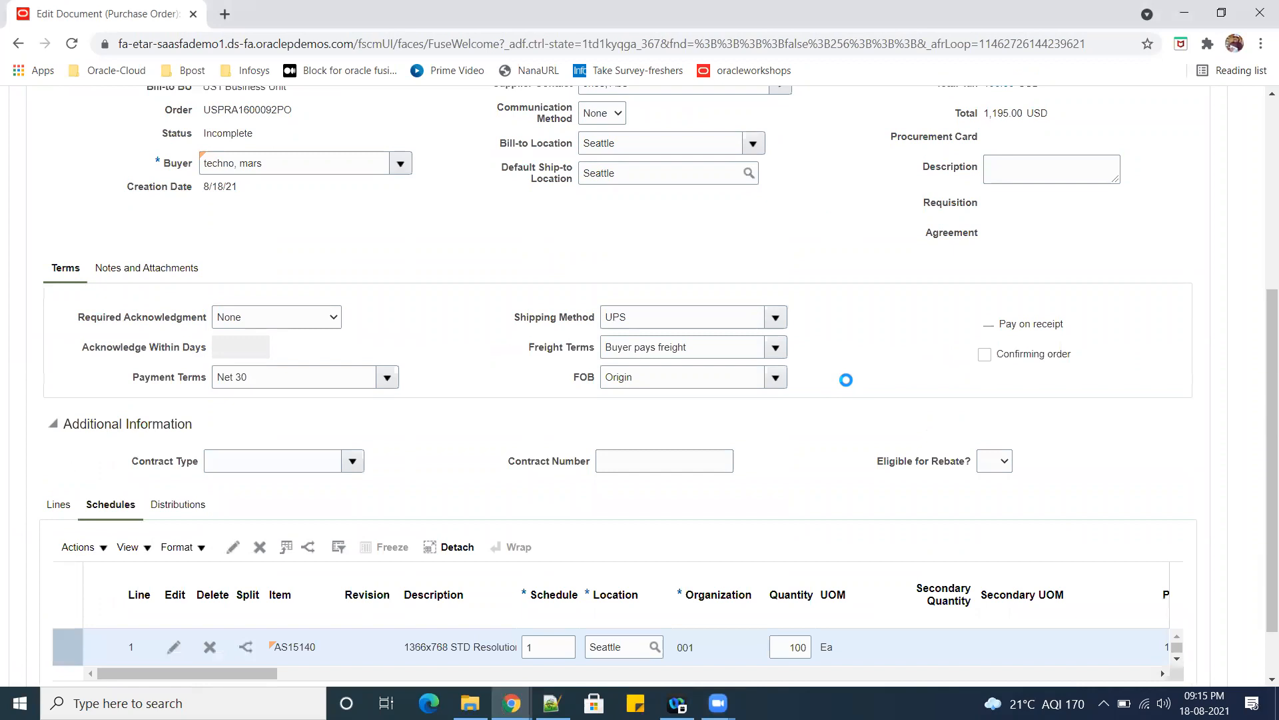
{"action": "scroll", "coordinate": [860, 333], "scroll_direction": "up", "scroll_amount": 5}
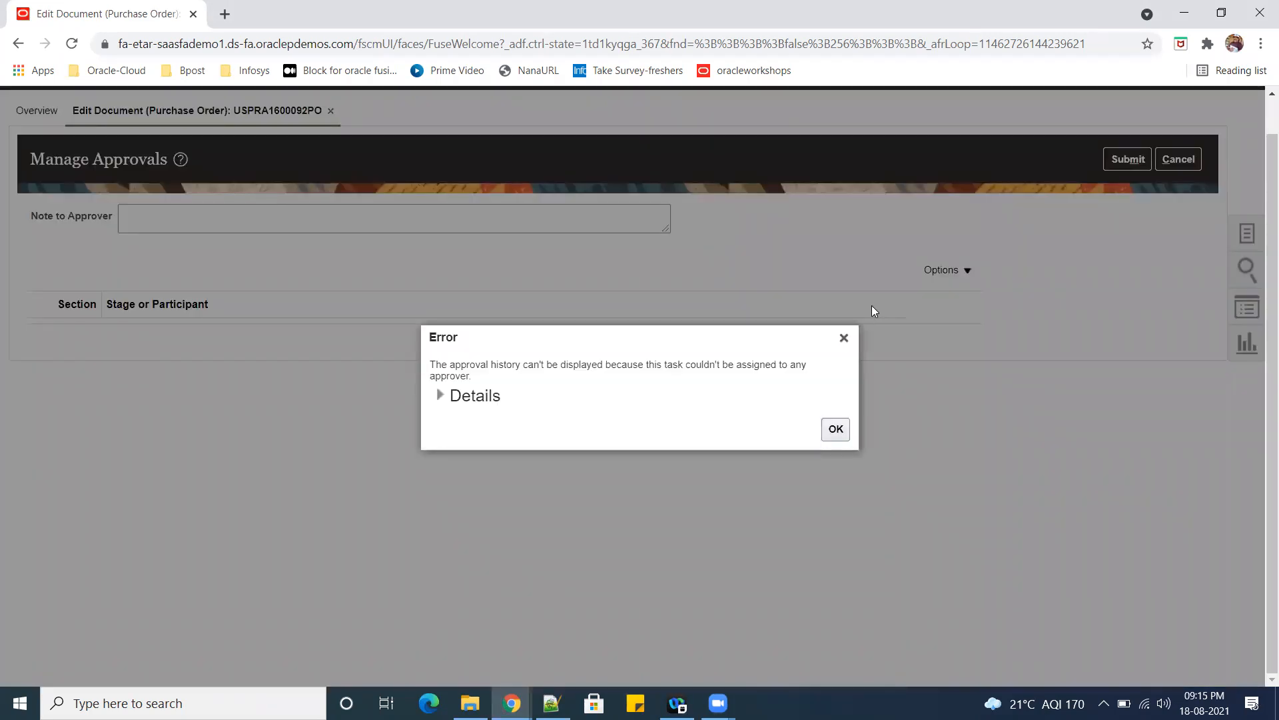
{"action": "left_click", "coordinate": [835, 430]}
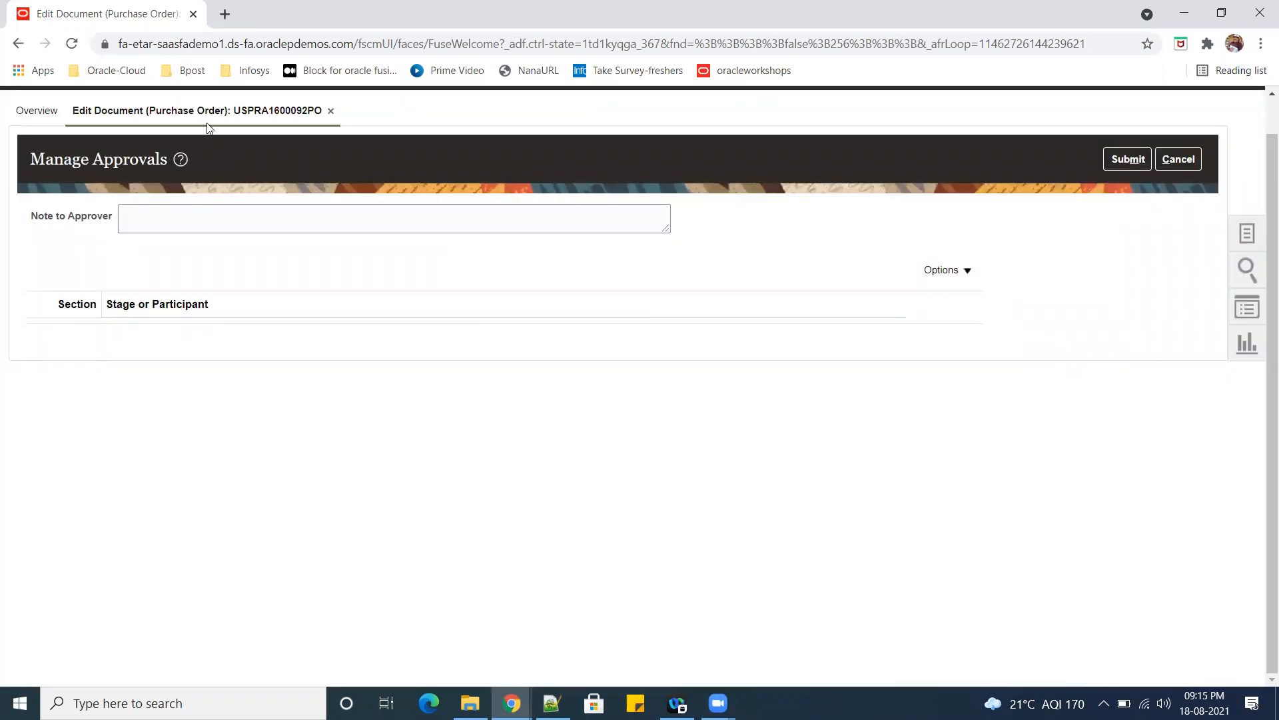
{"action": "left_click", "coordinate": [114, 70]}
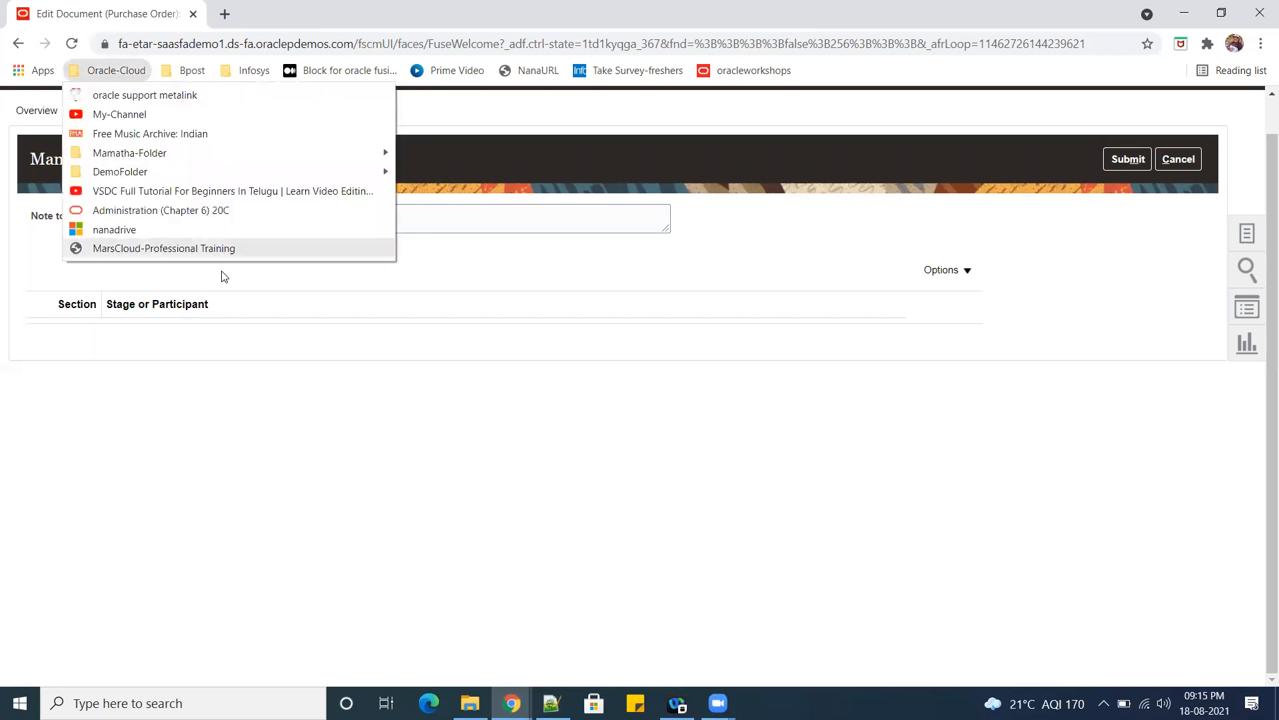
{"action": "mouse_move", "coordinate": [163, 174]}
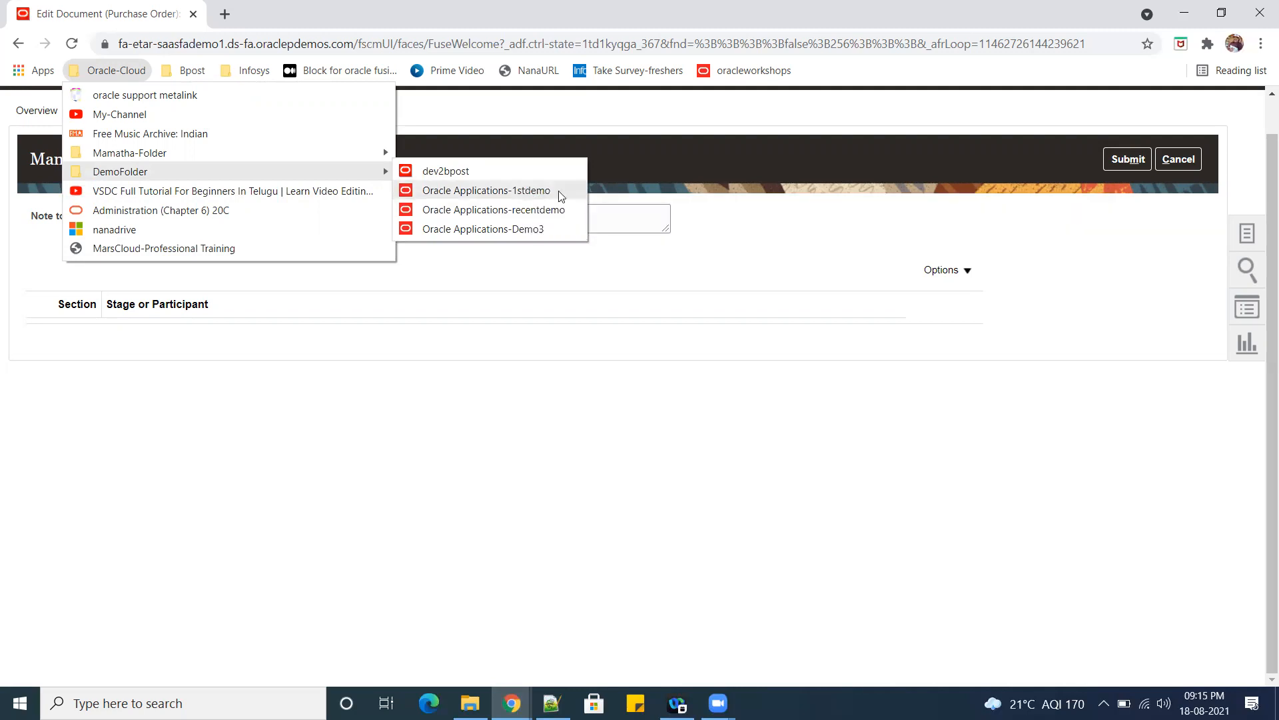
{"action": "right_click", "coordinate": [524, 190]}
{"action": "left_click", "coordinate": [632, 222]}
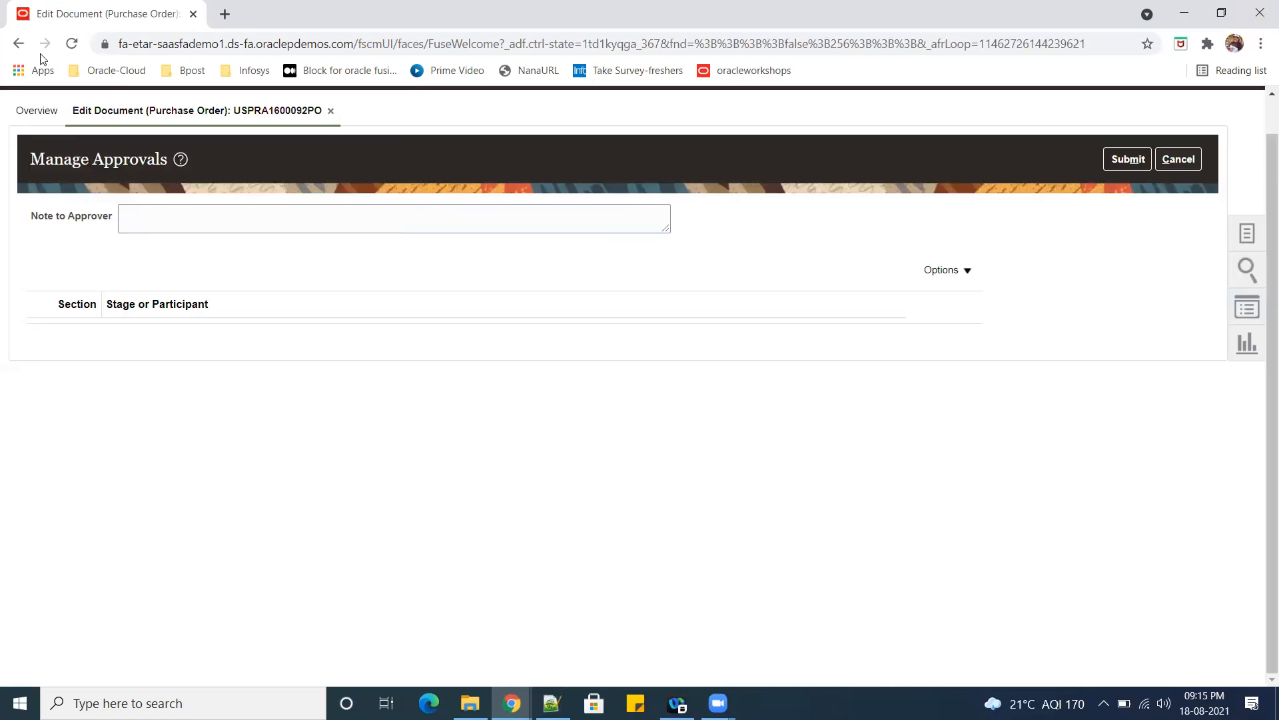
Open the Oracle Applications-1stdemo bookmark from DemoFolder in a separate browser tab and switch to it.
{"action": "left_click", "coordinate": [113, 70]}
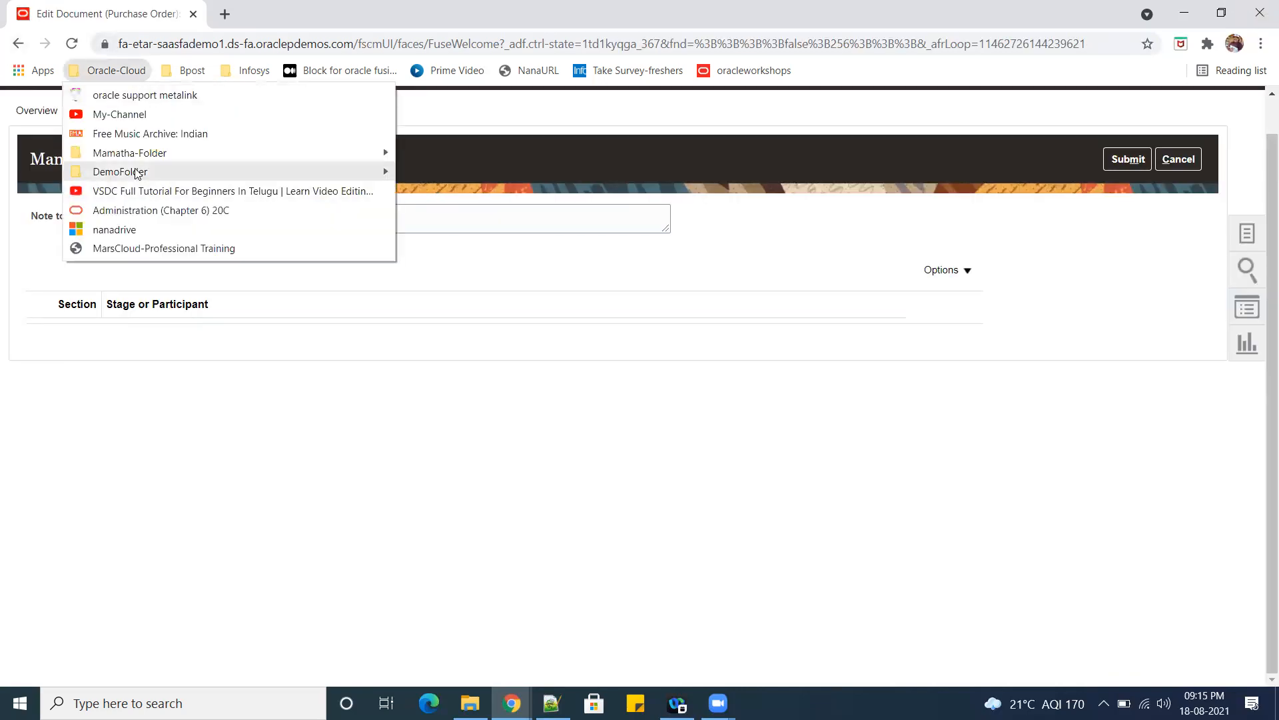
{"action": "mouse_move", "coordinate": [142, 175]}
{"action": "right_click", "coordinate": [522, 191]}
{"action": "left_click", "coordinate": [596, 207]}
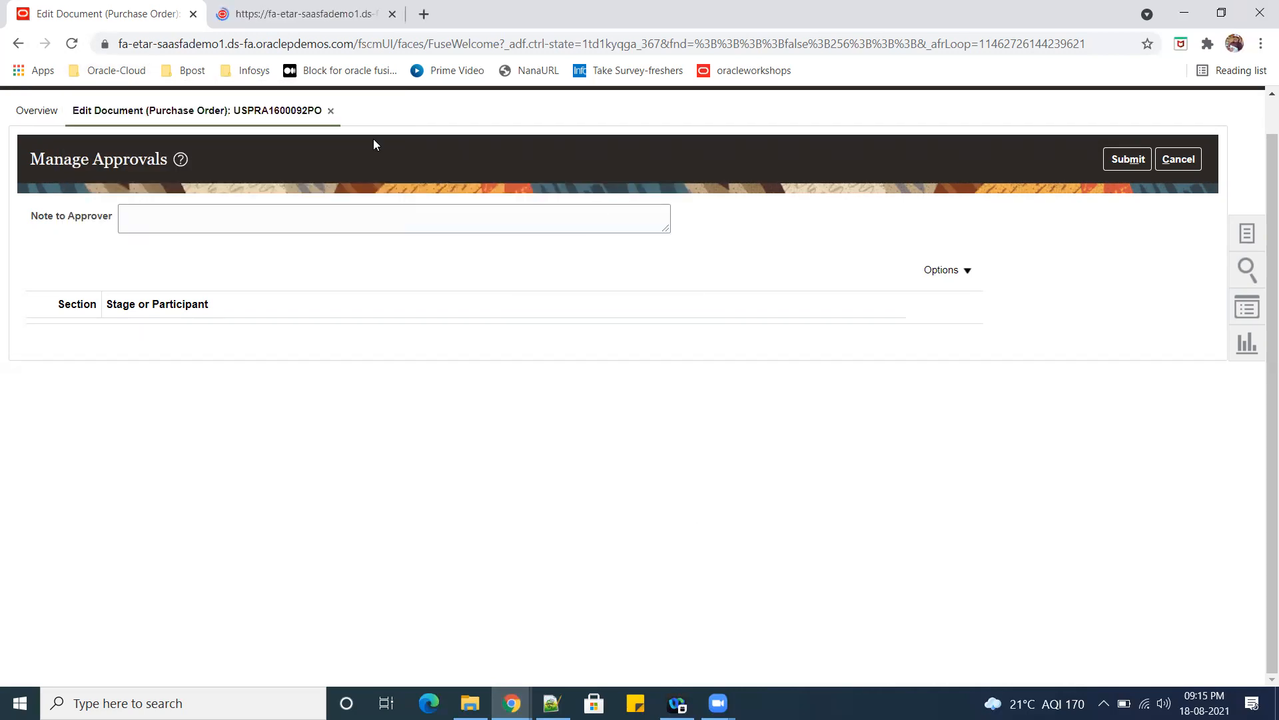
{"action": "left_click", "coordinate": [273, 26]}
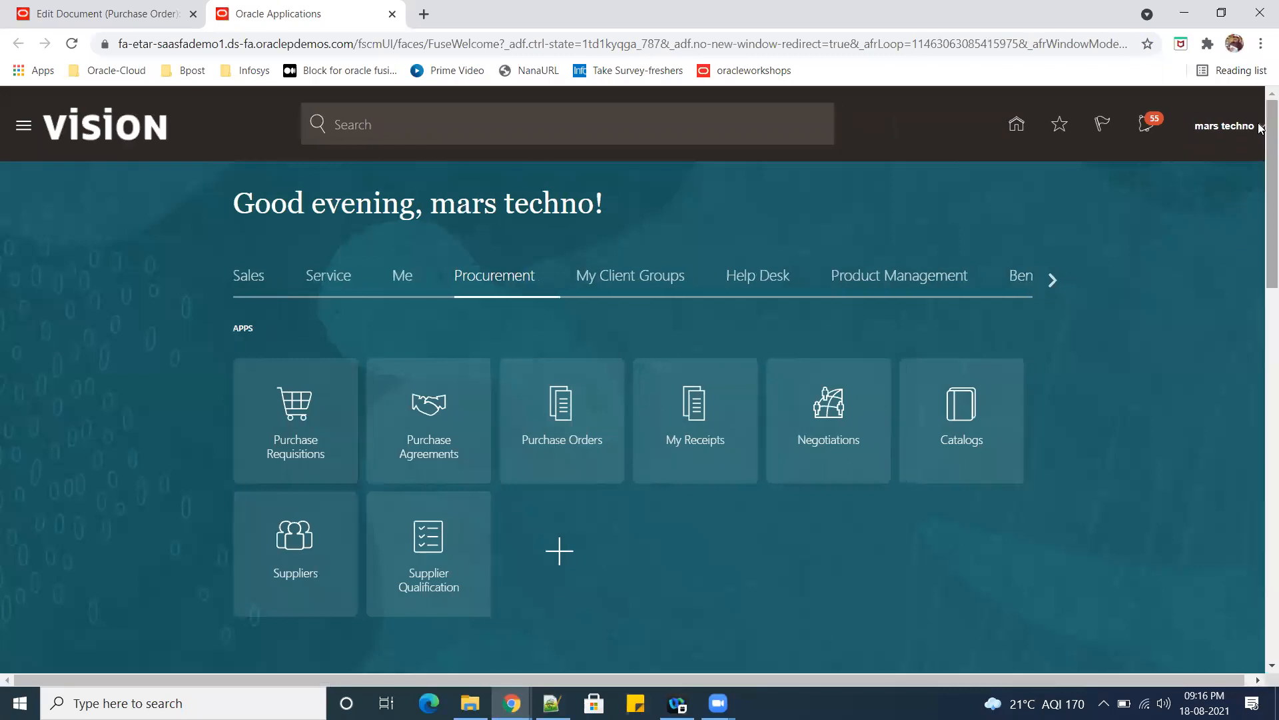
Go to Setup and Maintenance and choose the Procurement setup offering.
{"action": "left_click", "coordinate": [1260, 130]}
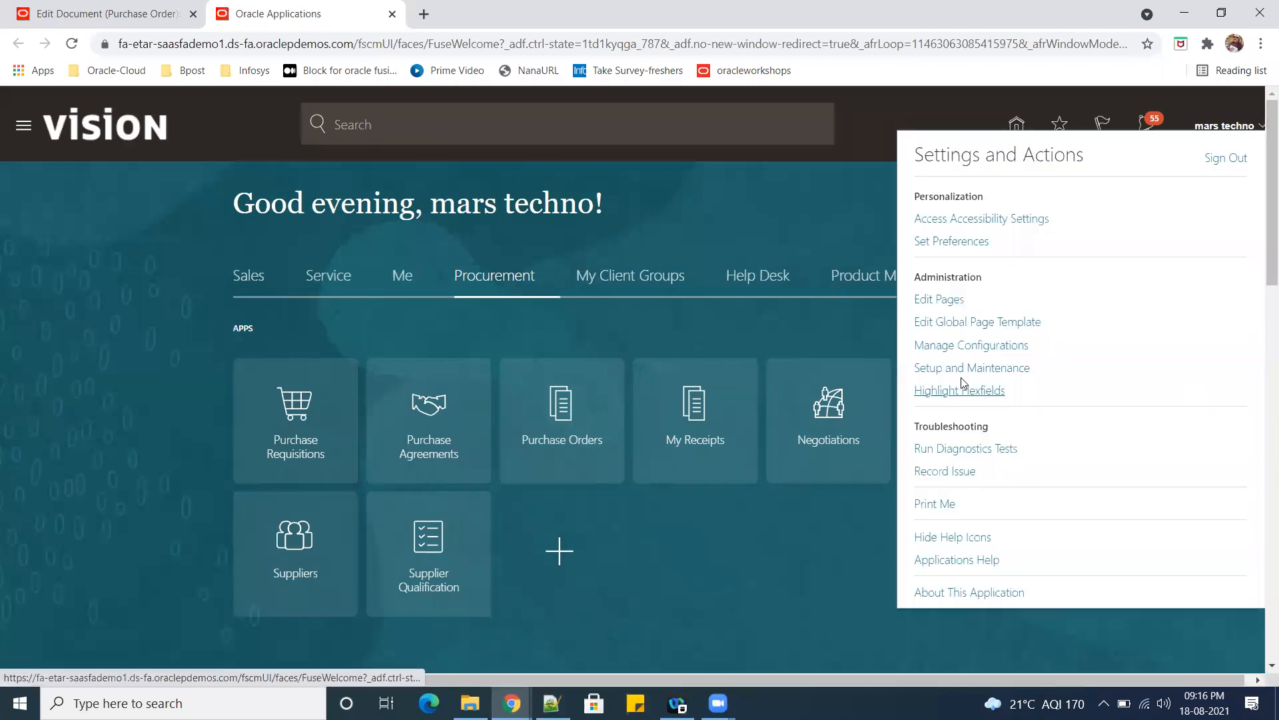
{"action": "left_click", "coordinate": [990, 374]}
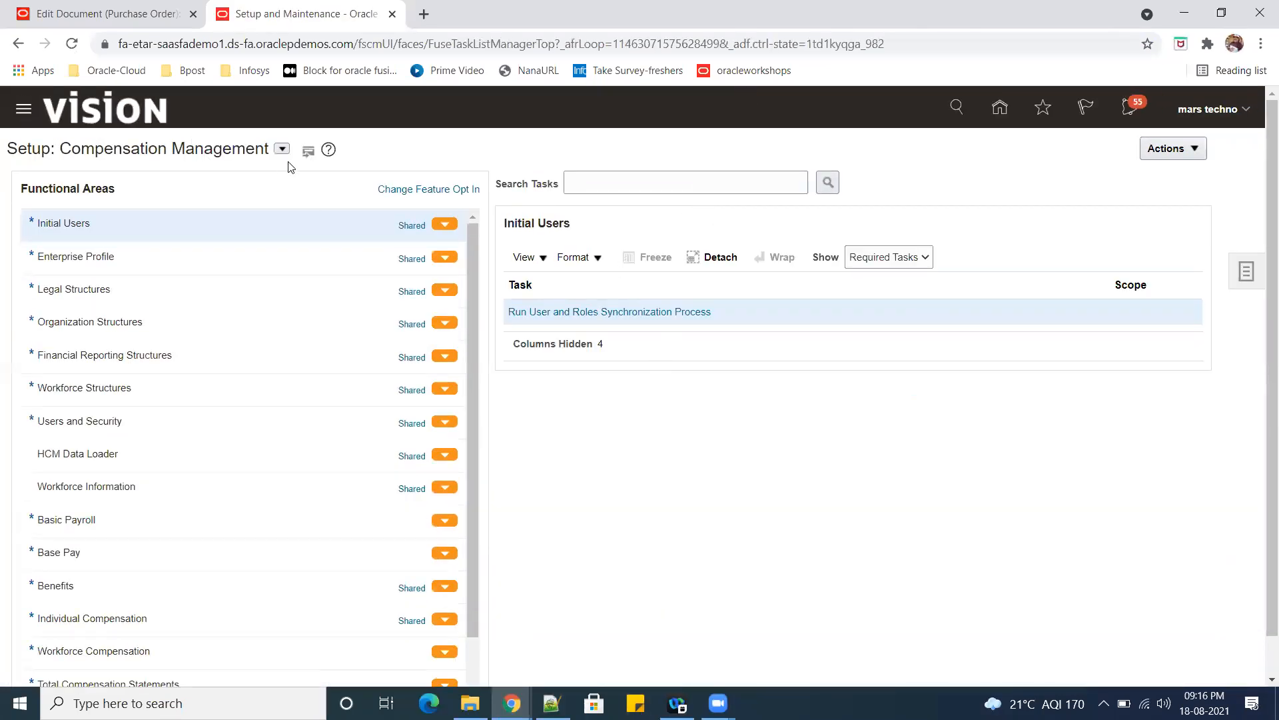
{"action": "left_click", "coordinate": [281, 148]}
{"action": "left_click_drag", "start_coordinate": [553, 211], "coordinate": [582, 258]}
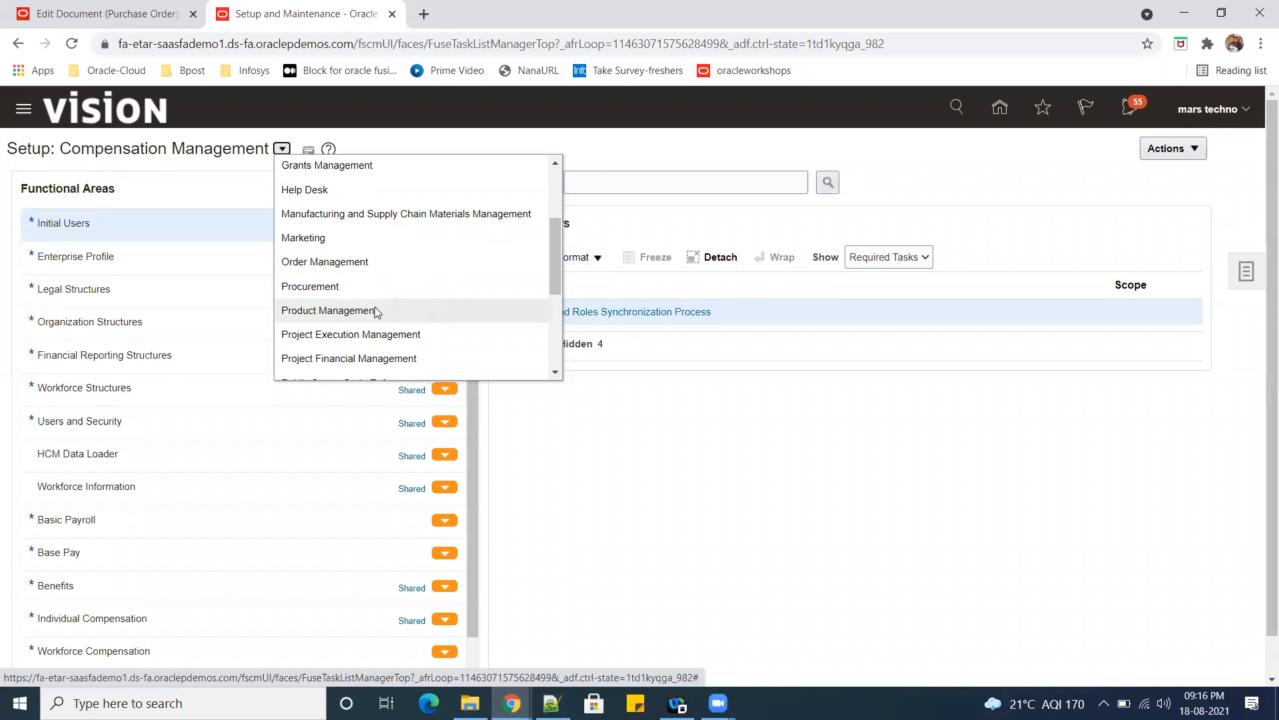
{"action": "left_click", "coordinate": [354, 287]}
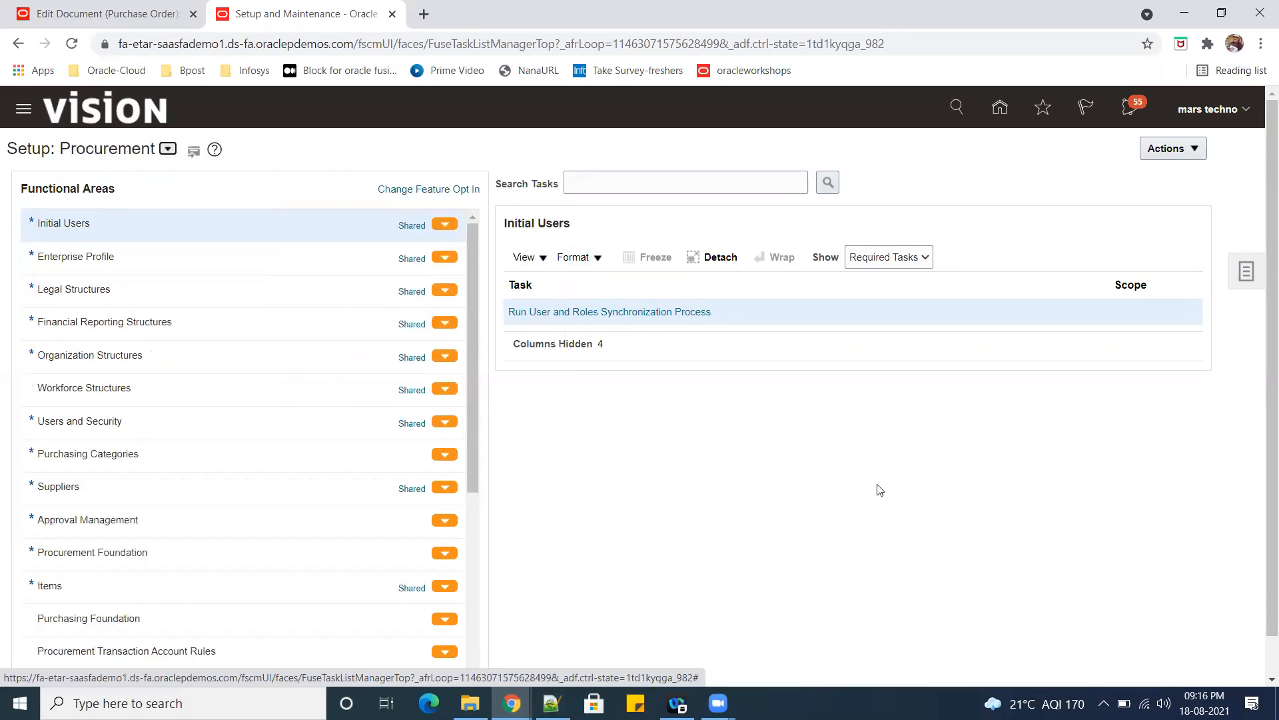
Open the Manage Purchasing Document Approvals task under Approval Management and edit the rules of the Terms Approval Serial participant.
{"action": "left_click", "coordinate": [176, 513]}
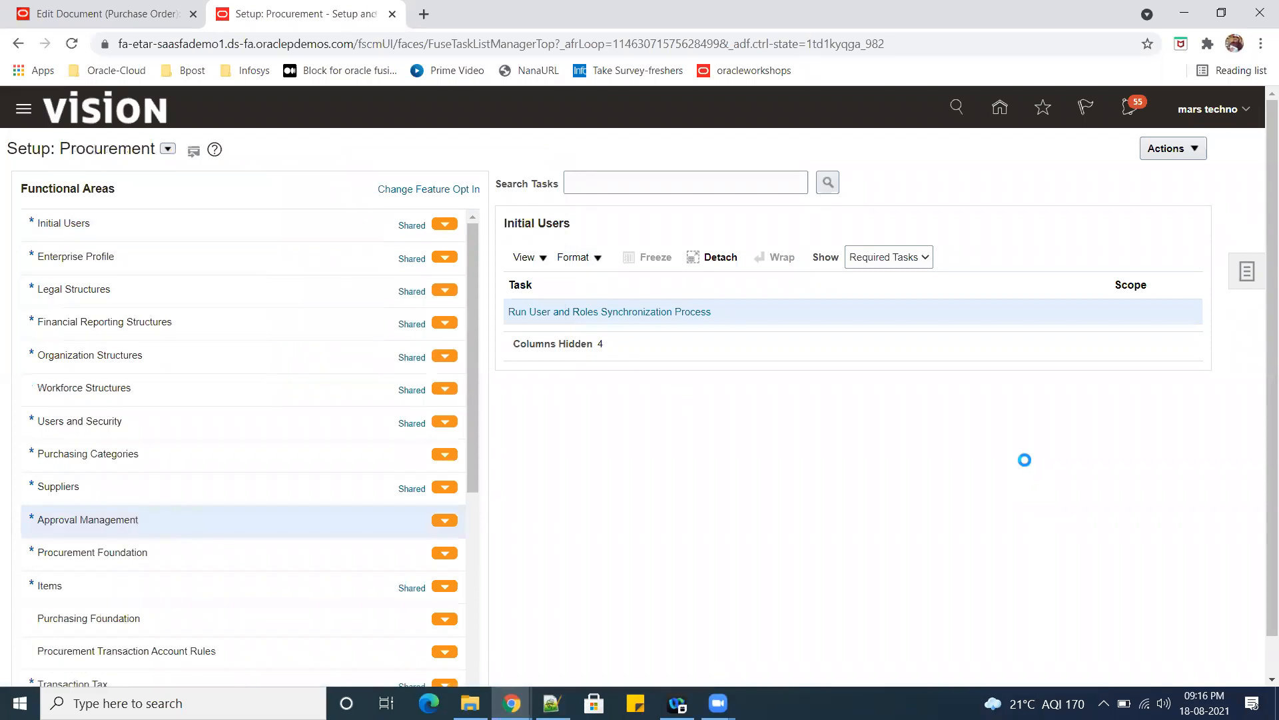
{"action": "left_click", "coordinate": [640, 341]}
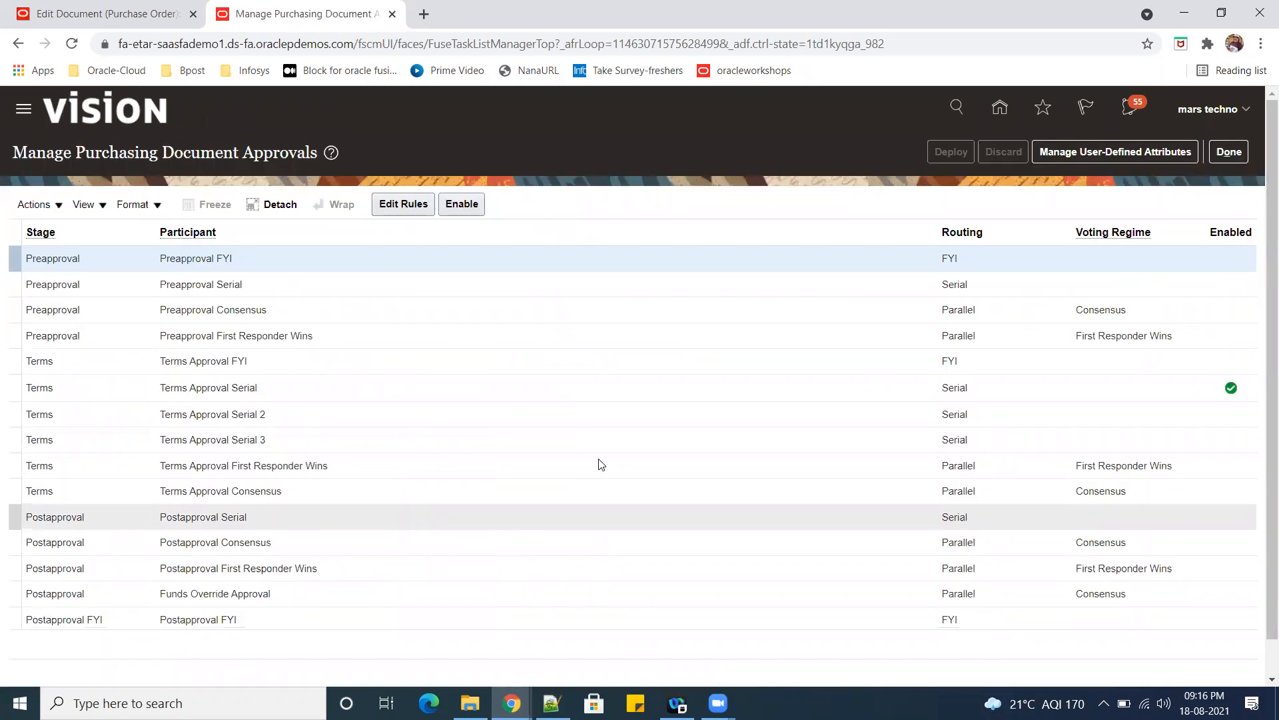
{"action": "left_click", "coordinate": [339, 380]}
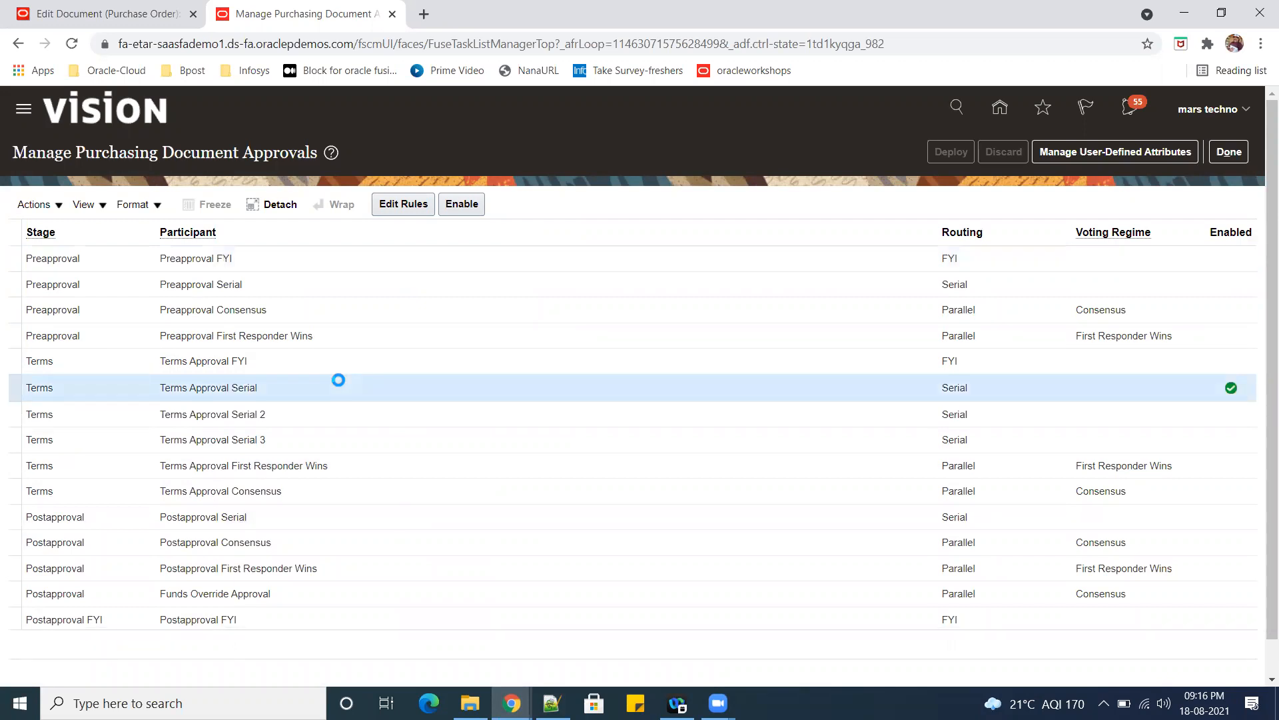
{"action": "left_click", "coordinate": [399, 204]}
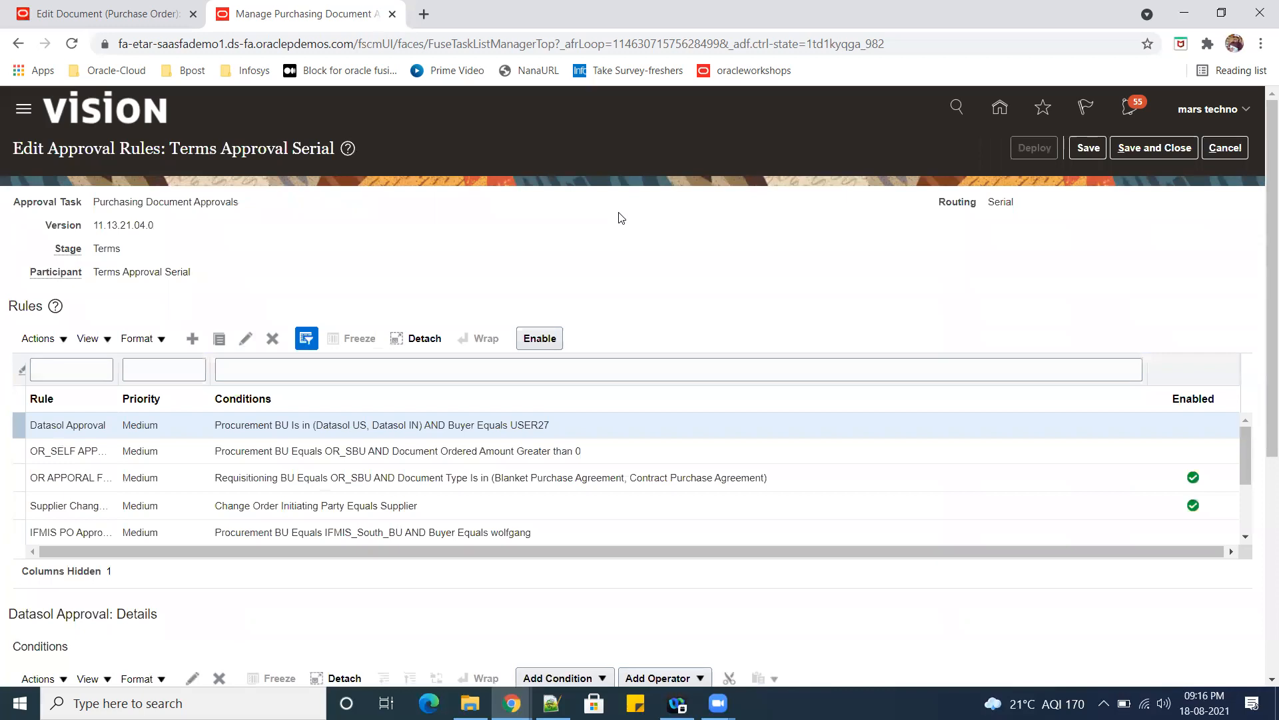
{"action": "left_click_drag", "start_coordinate": [1249, 443], "coordinate": [1257, 499]}
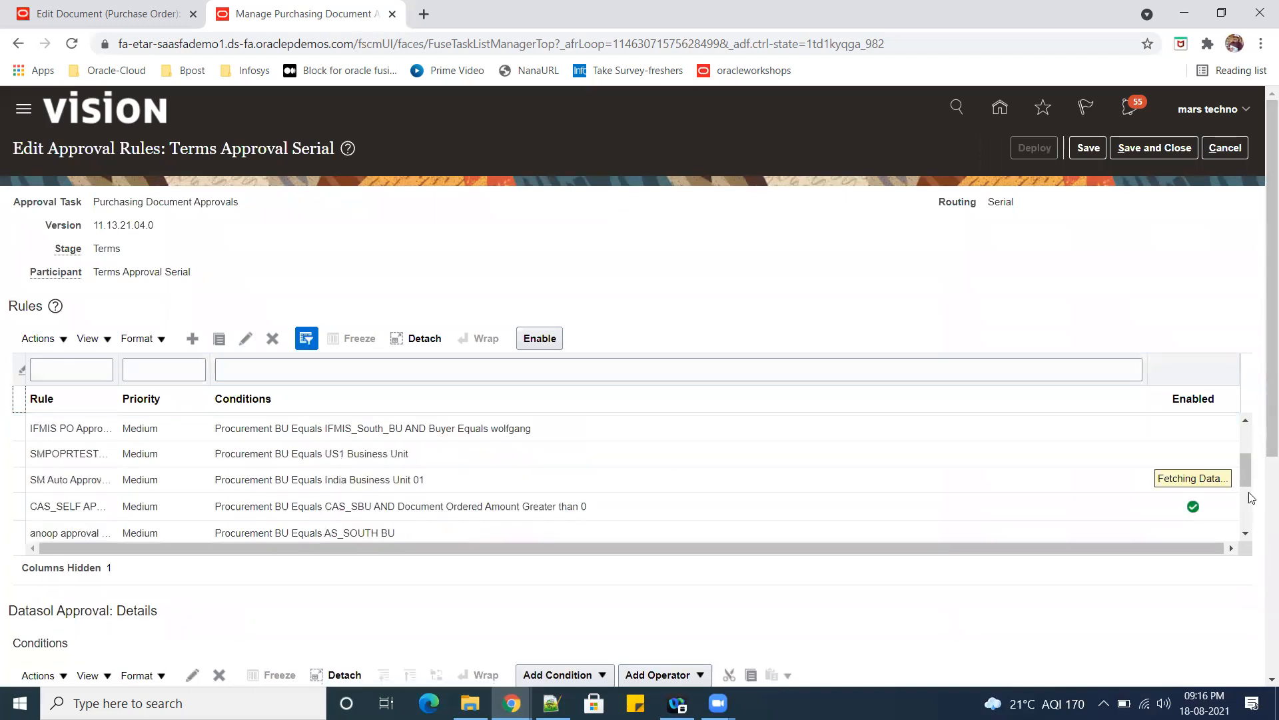
Create a Medium-priority approval rule named SR01_Rule_for_PO with the description SR01_Rule_for_PO.
{"action": "left_click", "coordinate": [198, 338]}
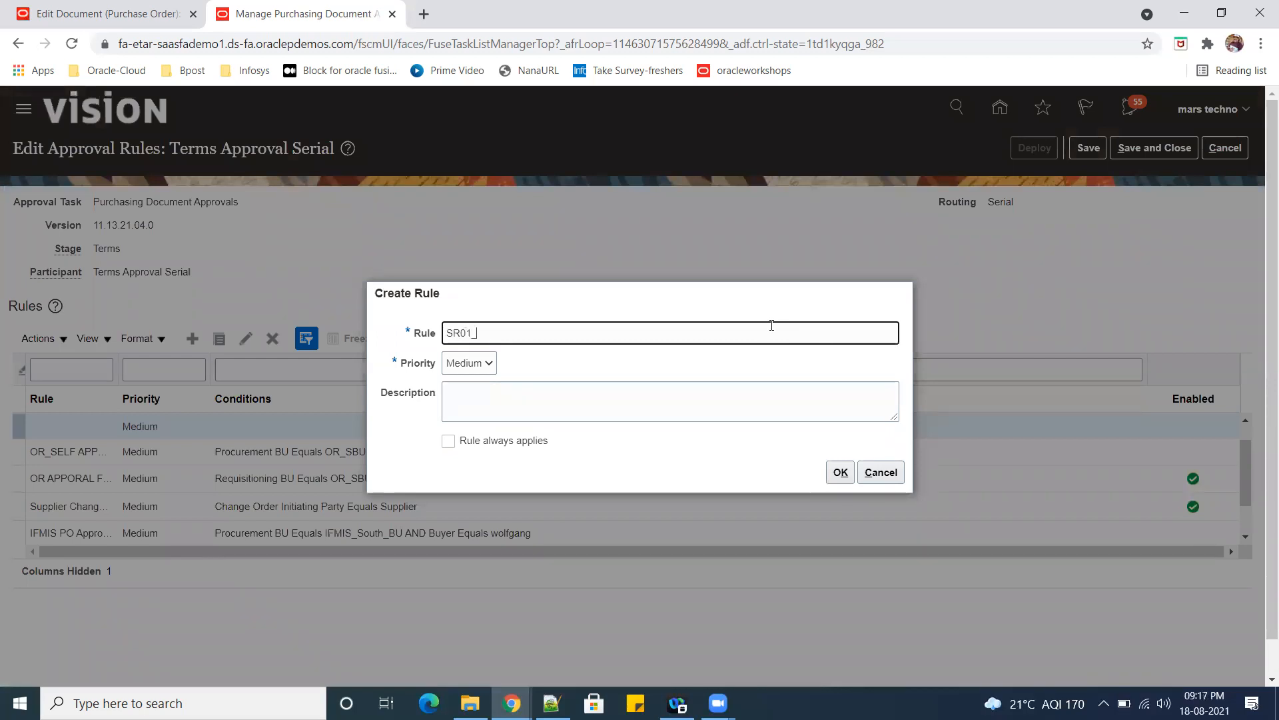
{"action": "type", "text": "SR01_Rule_for_PO"}
{"action": "left_click_drag", "start_coordinate": [562, 332], "coordinate": [445, 332]}
{"action": "key", "text": "ctrl+c"}
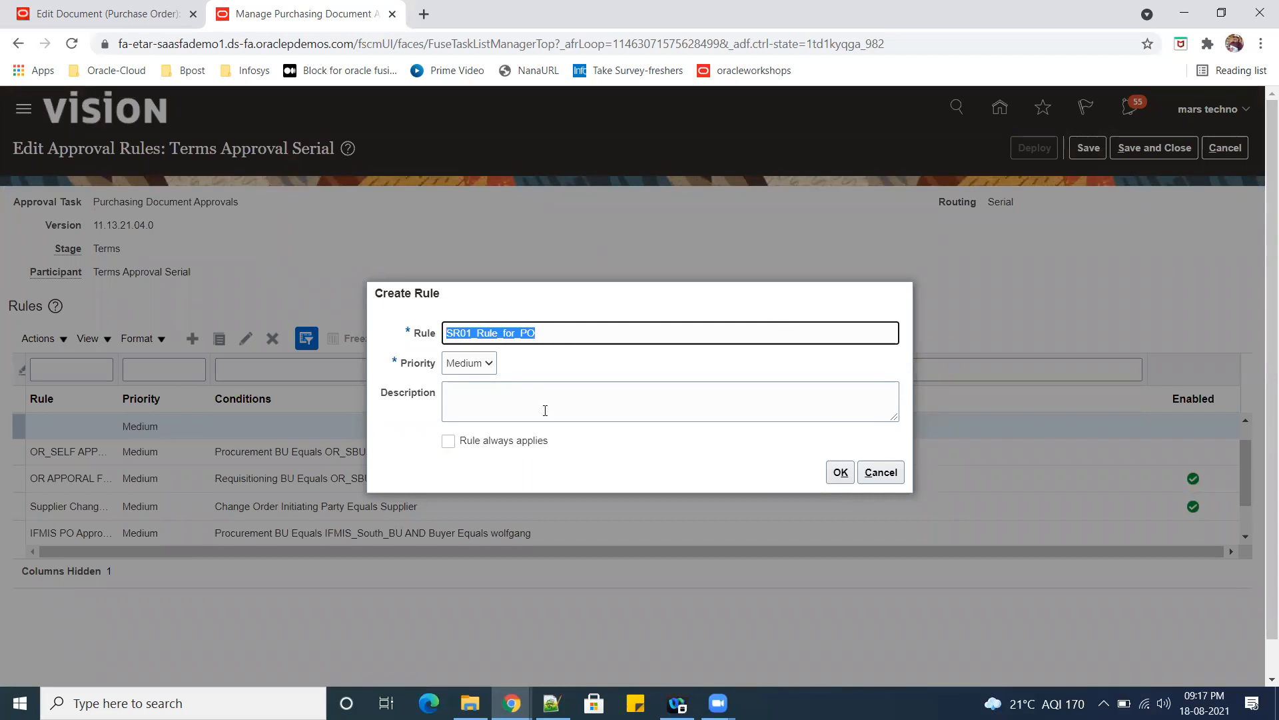
{"action": "left_click", "coordinate": [547, 409]}
{"action": "key", "text": "ctrl+v"}
{"action": "left_click", "coordinate": [840, 472]}
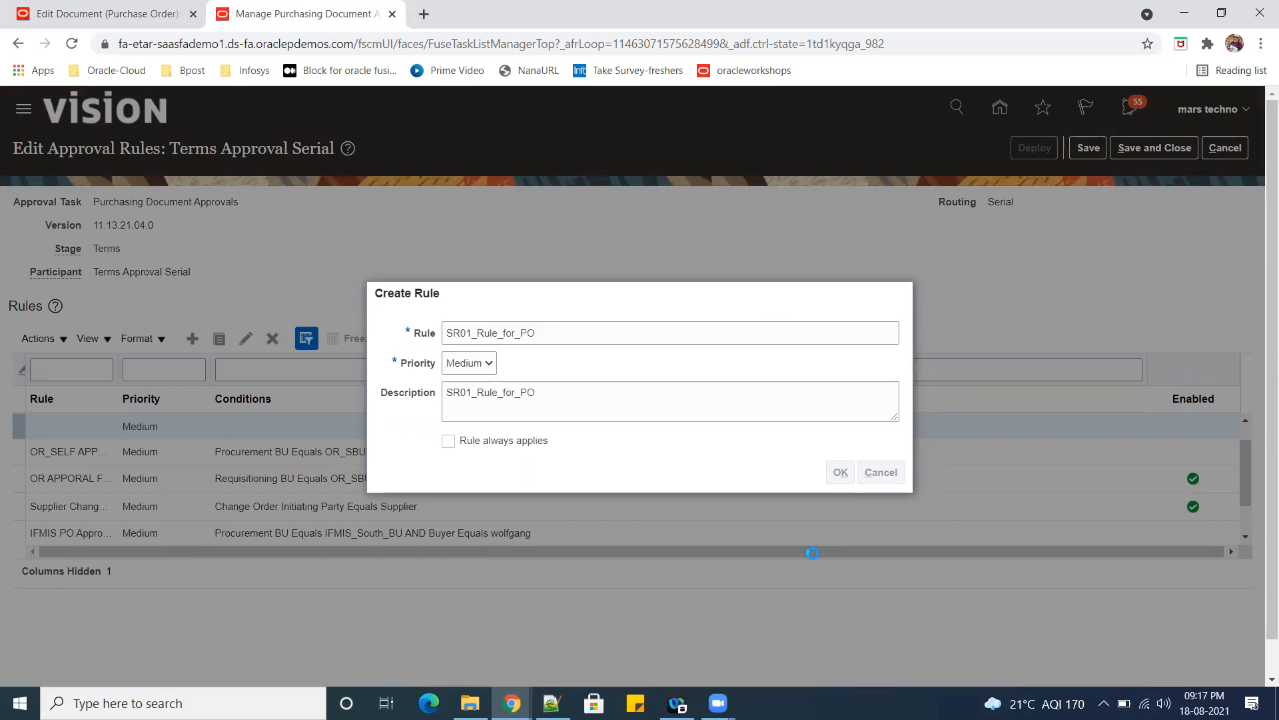
Start a condition for SR01_Rule_for_PO using the approval task attribute Procurement BU with the operator Is in.
{"action": "scroll", "coordinate": [789, 572], "scroll_direction": "down", "scroll_amount": 3}
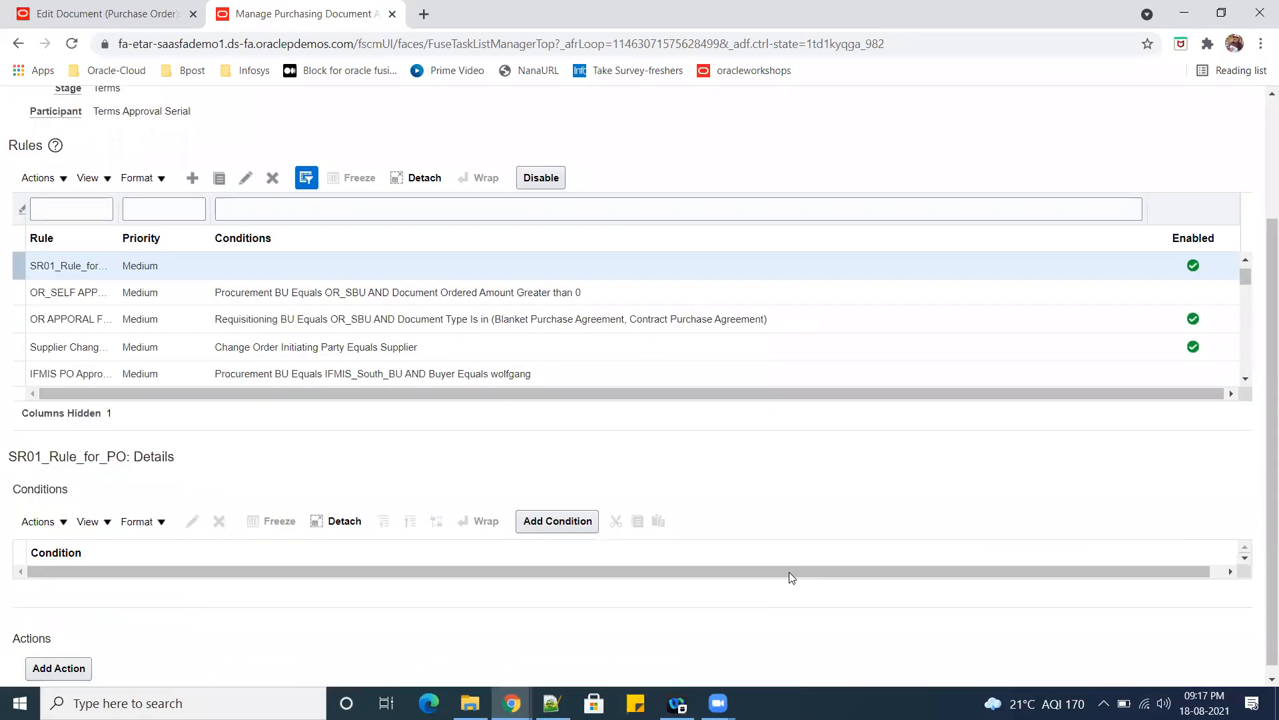
{"action": "left_click", "coordinate": [554, 515]}
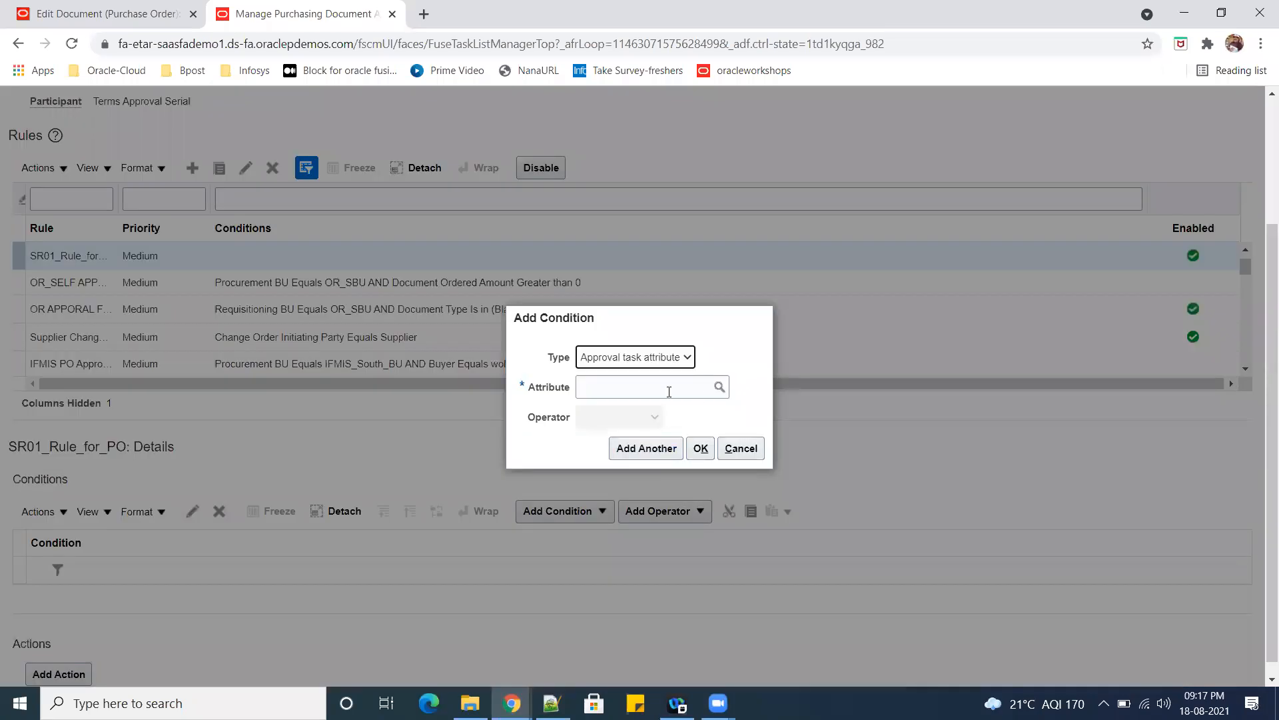
{"action": "left_click", "coordinate": [656, 390]}
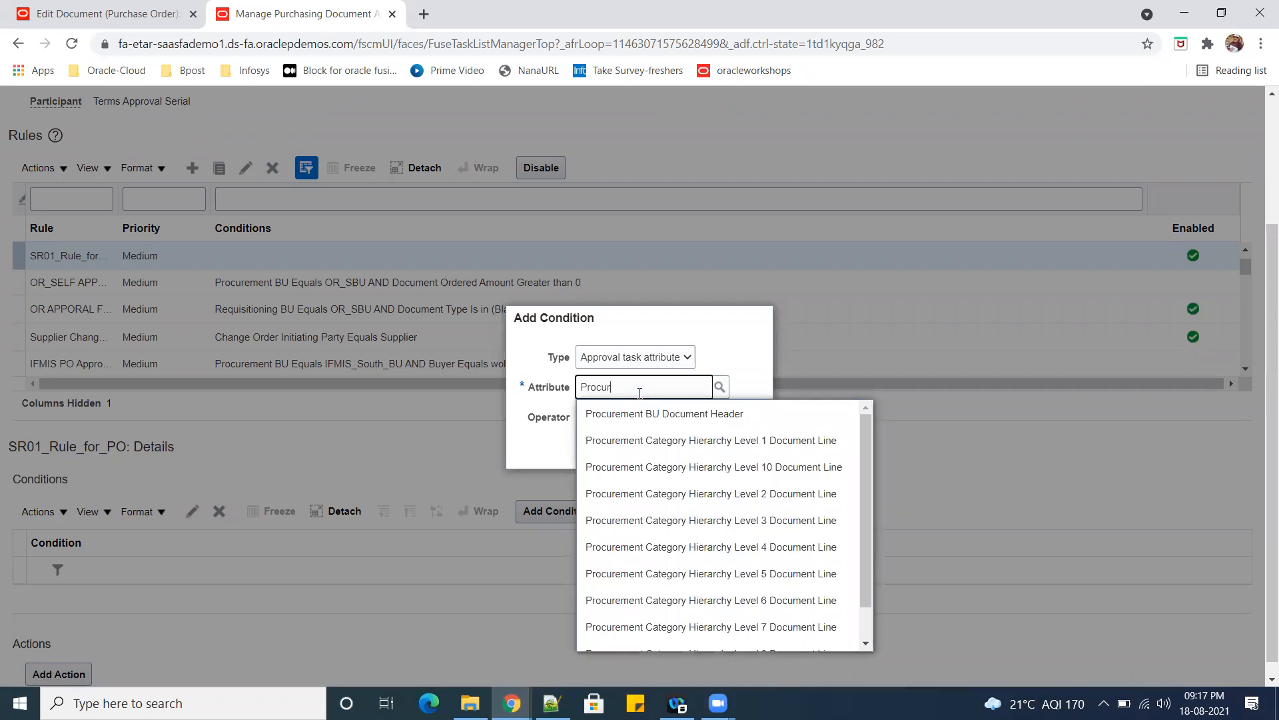
{"action": "left_click", "coordinate": [668, 414]}
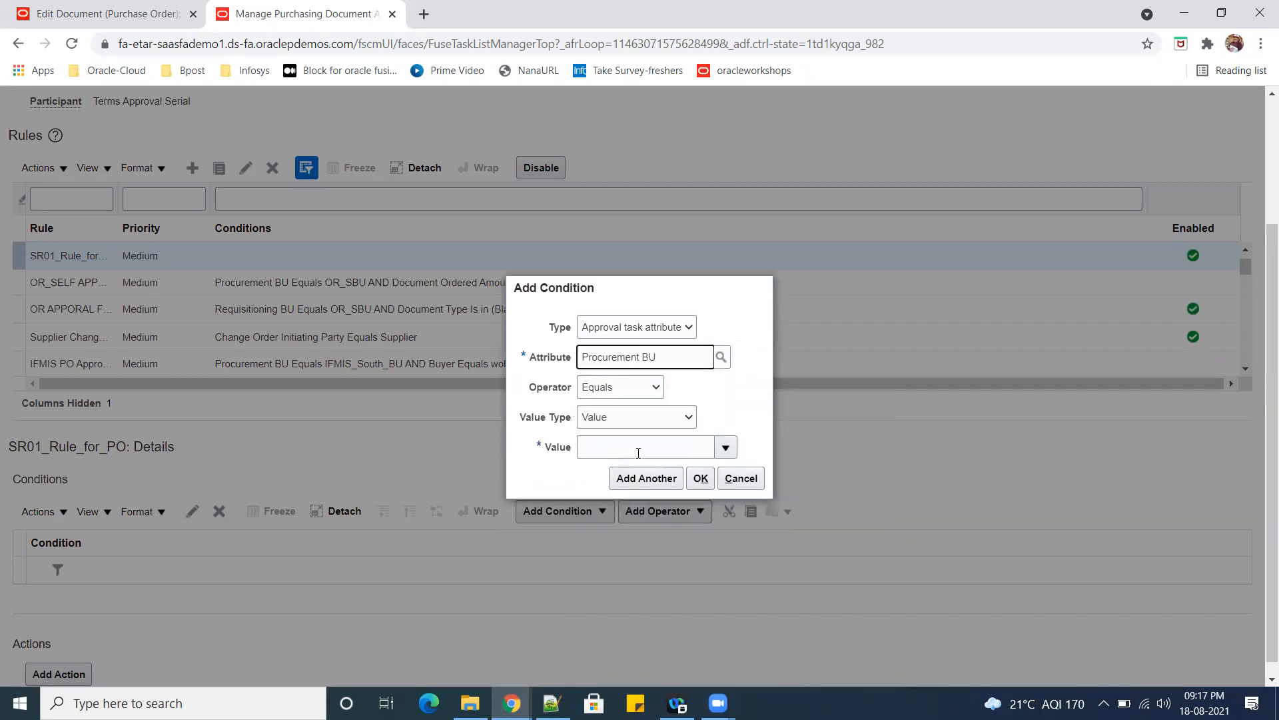
{"action": "left_click", "coordinate": [655, 390]}
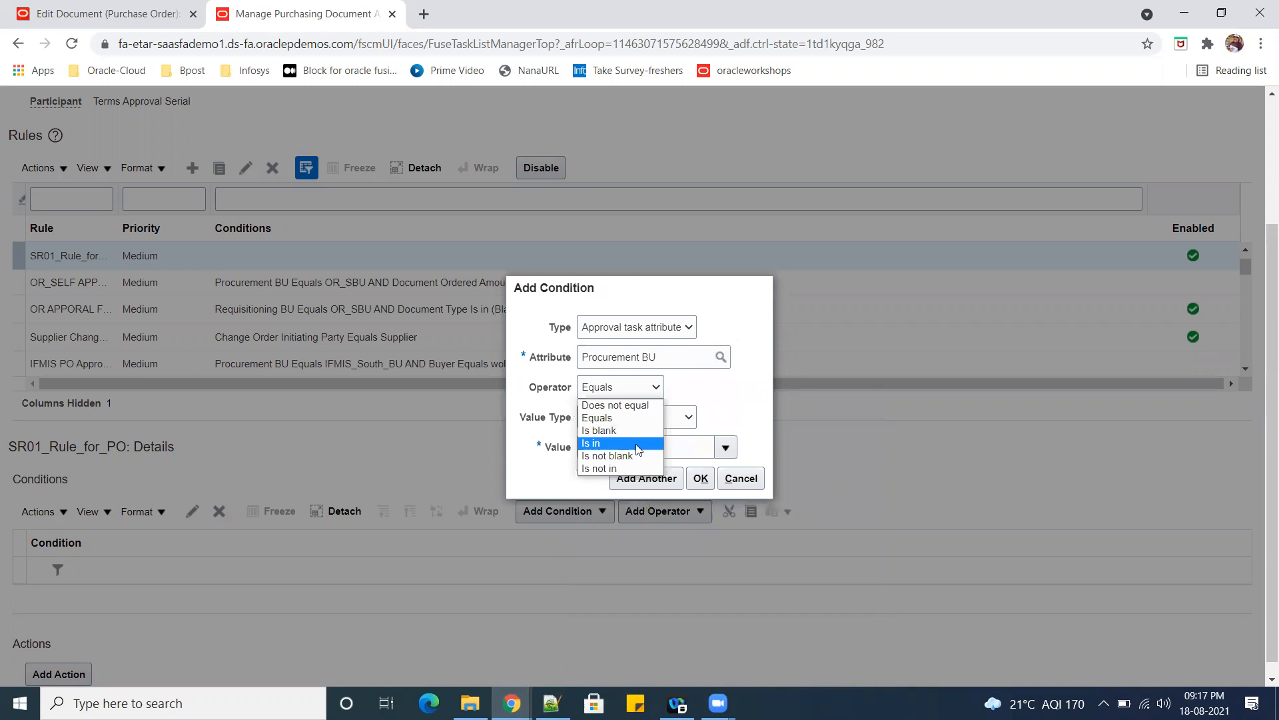
{"action": "left_click", "coordinate": [635, 442]}
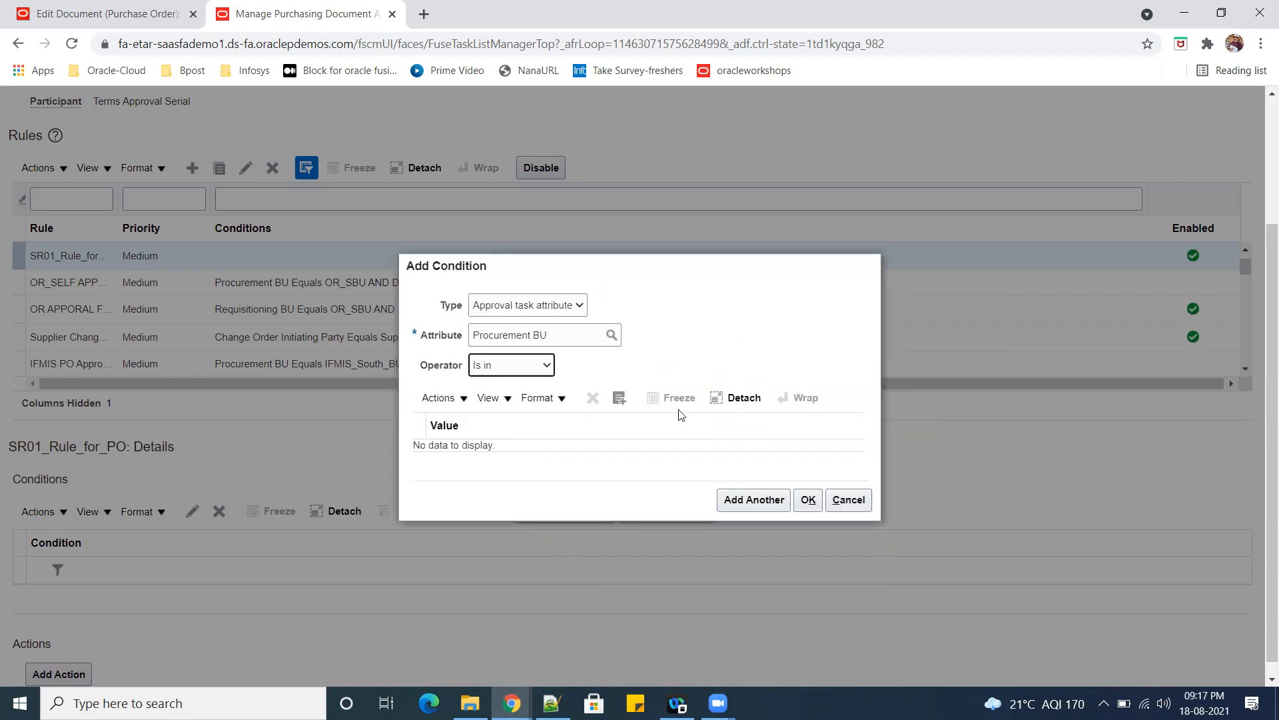
Search the condition's values for US1 and add US1 Business Unit.
{"action": "left_click", "coordinate": [619, 398]}
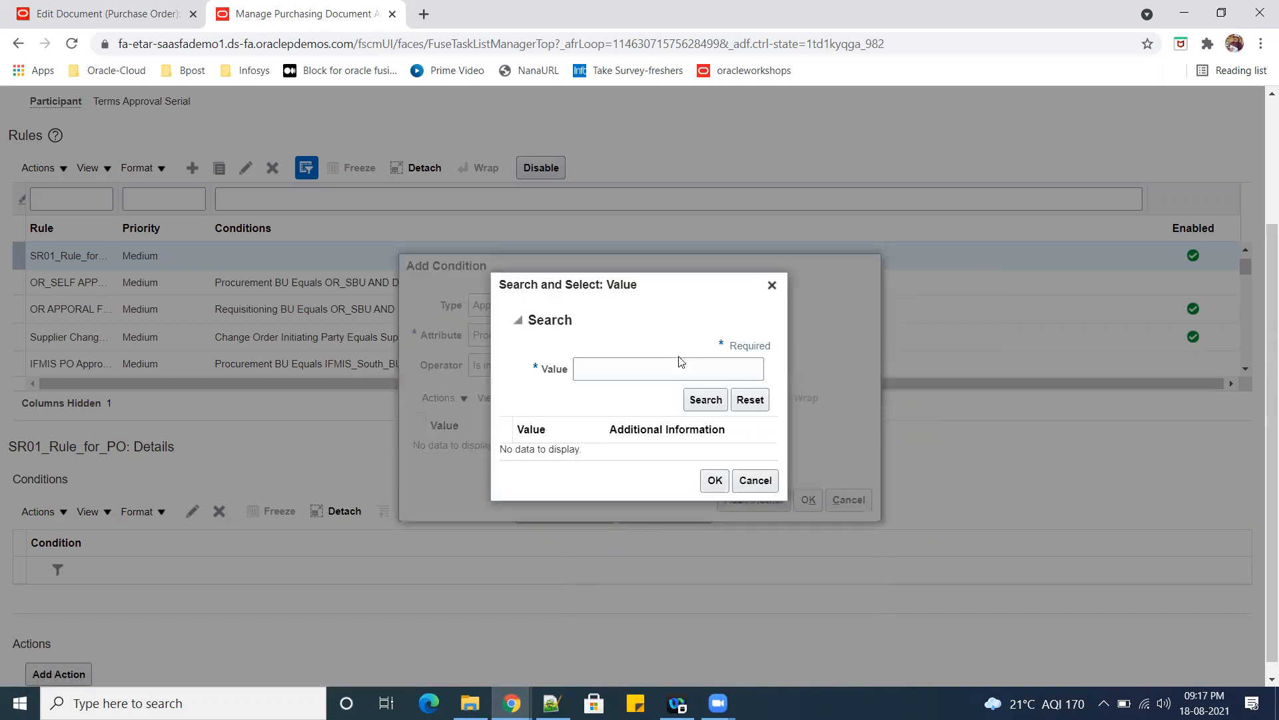
{"action": "left_click", "coordinate": [660, 367]}
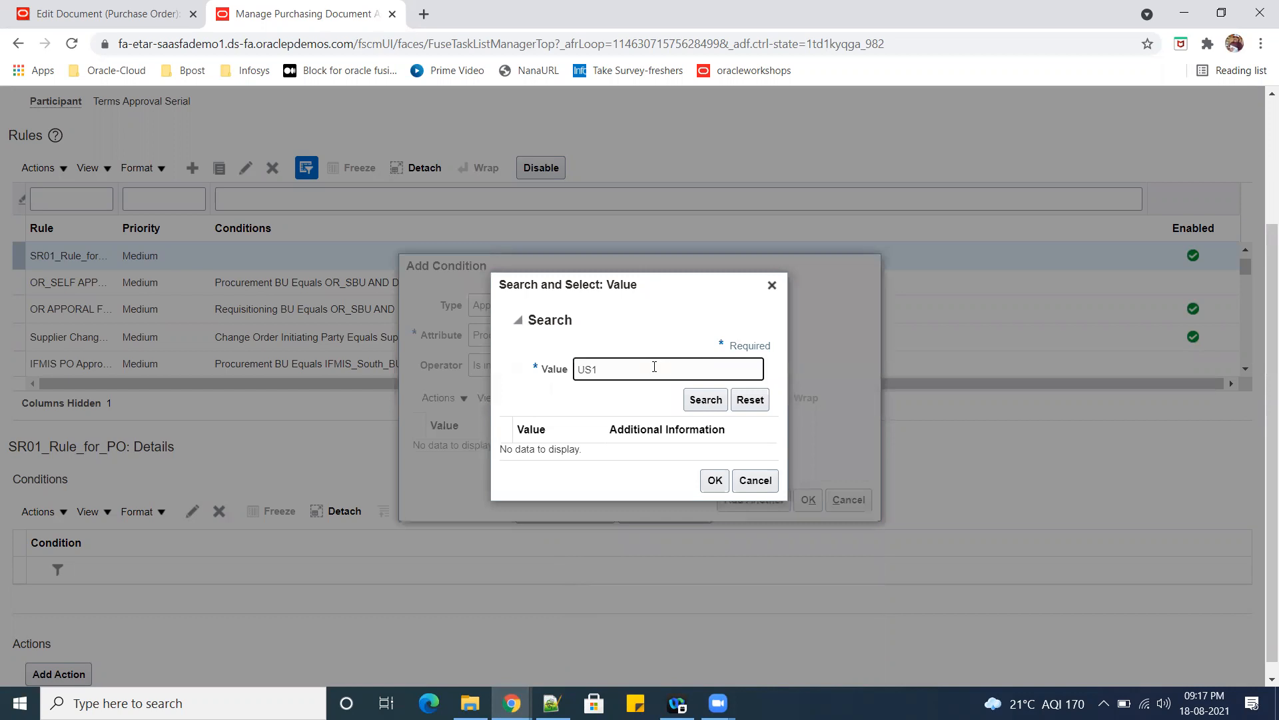
{"action": "left_click", "coordinate": [703, 399]}
{"action": "left_click", "coordinate": [586, 450]}
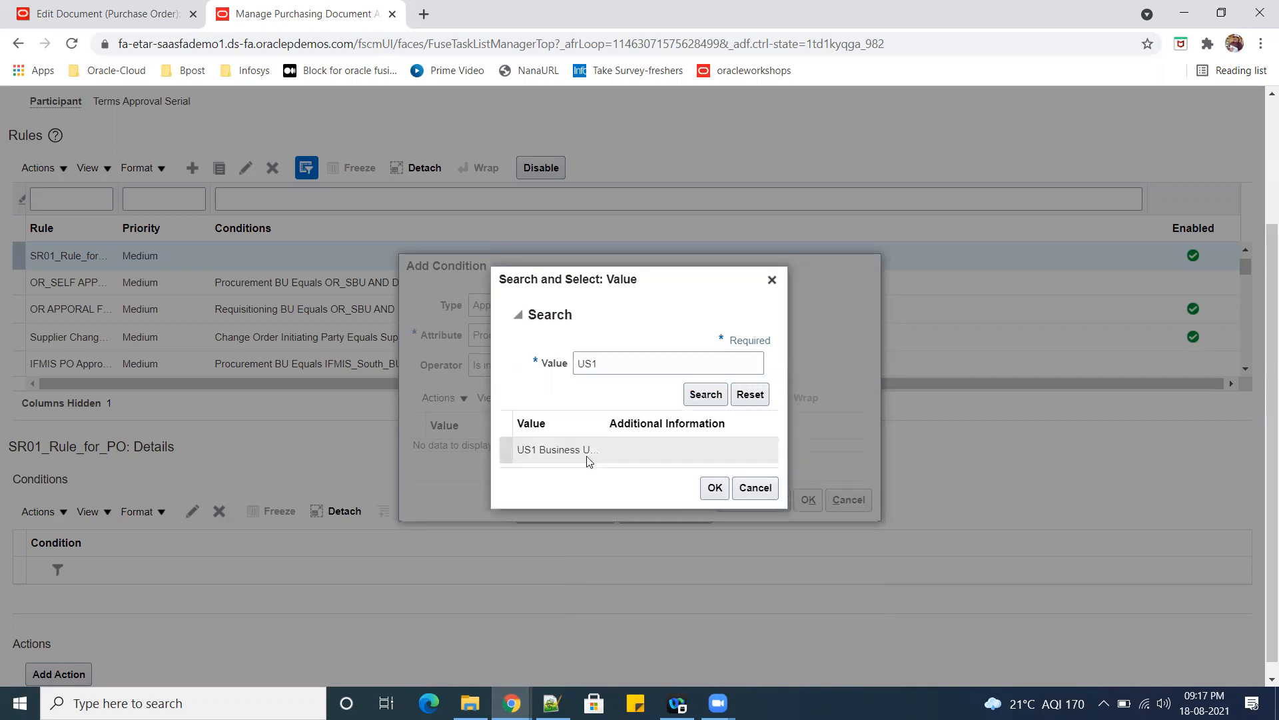
{"action": "left_click", "coordinate": [712, 487]}
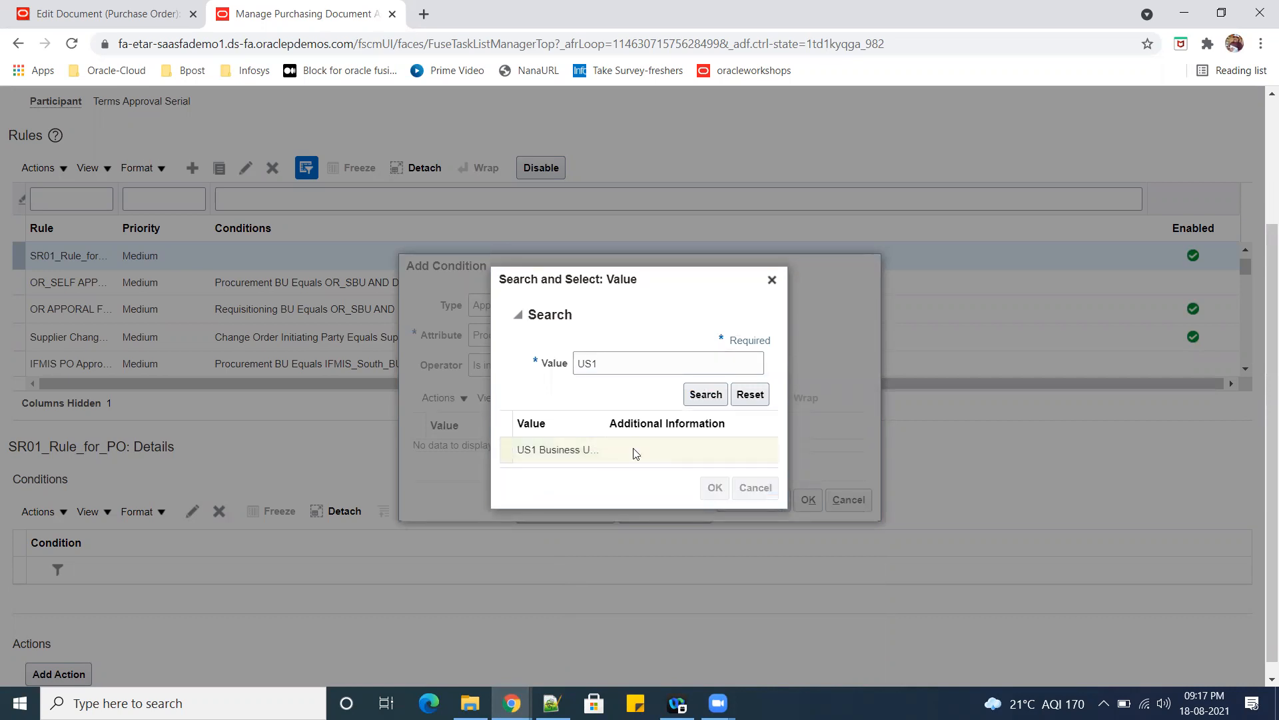
Search for SR01, add SR01 US Business Units as another value, and save the Procurement BU condition.
{"action": "left_click", "coordinate": [619, 391]}
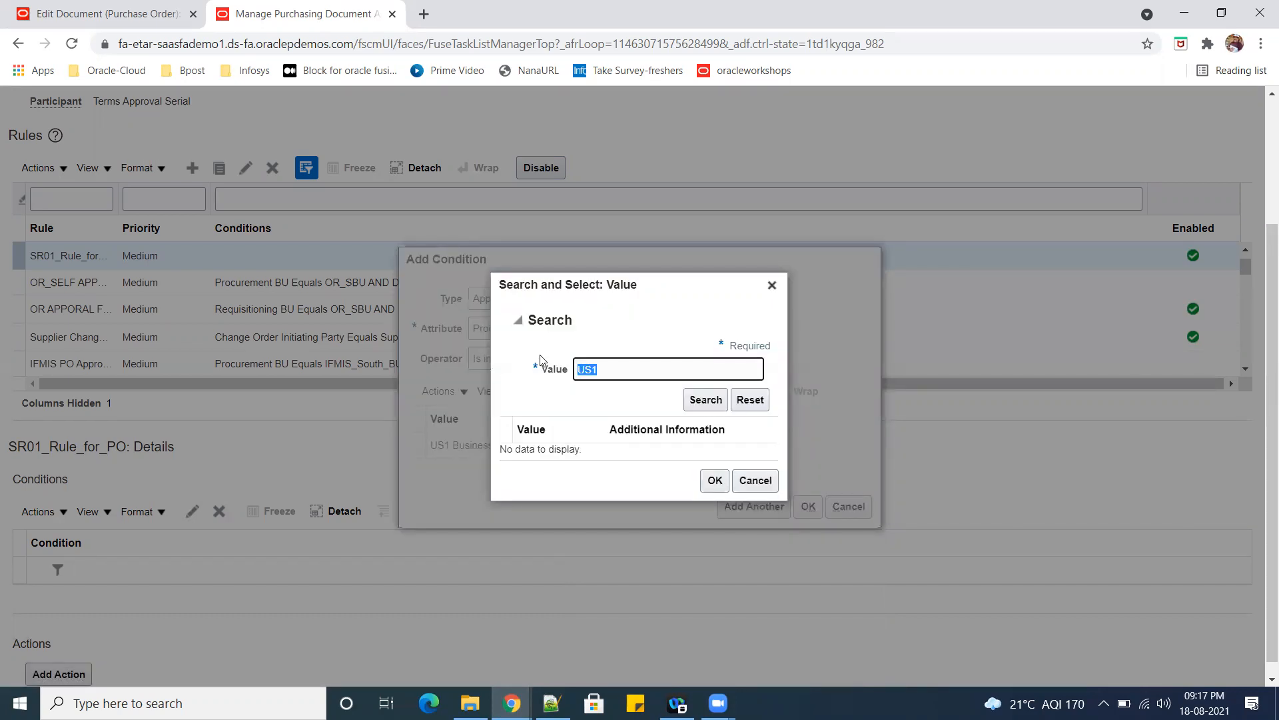
{"action": "type", "text": "S"}
{"action": "left_click", "coordinate": [706, 402]}
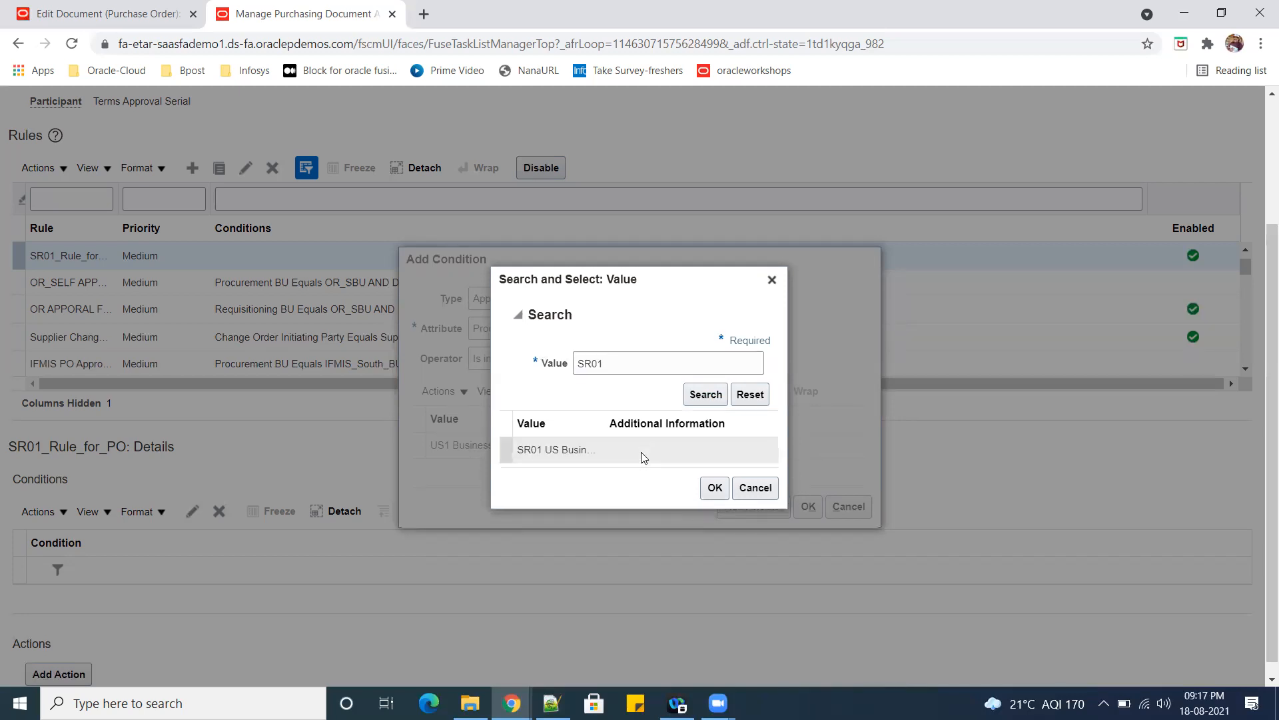
{"action": "left_click", "coordinate": [714, 486]}
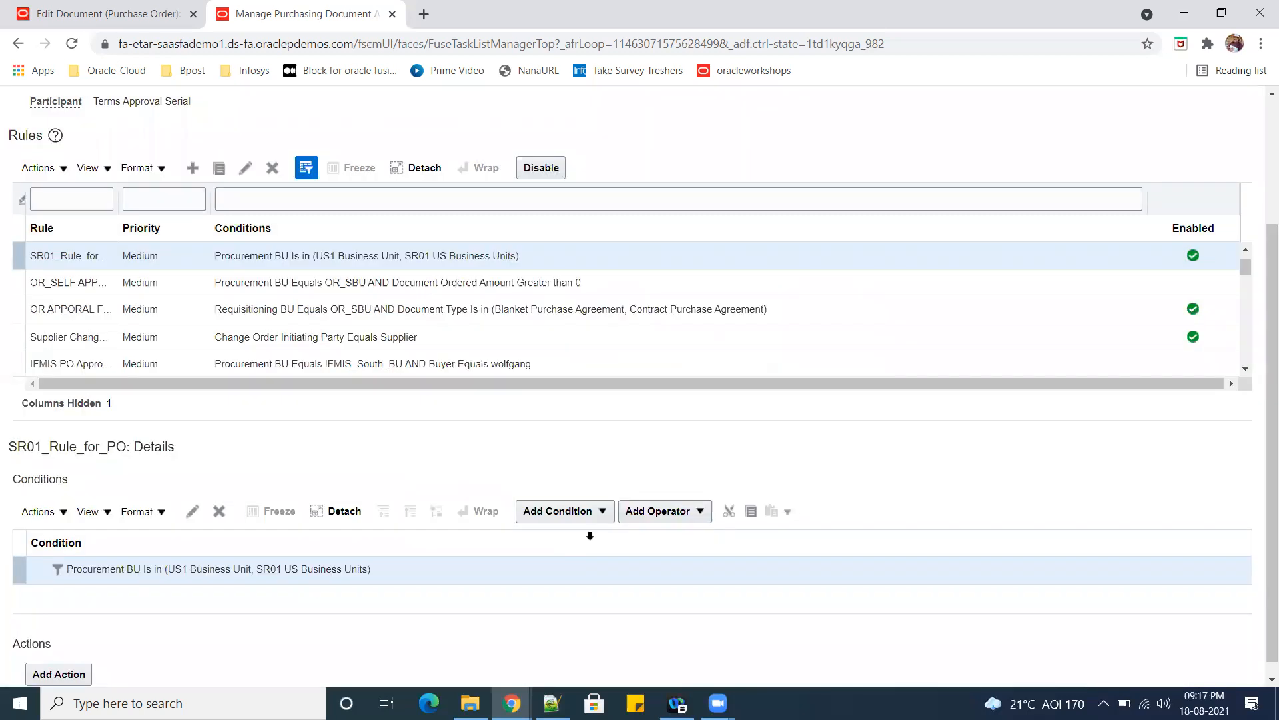
Start a second condition for the rule using the Document Type document header attribute with the operator Is in.
{"action": "scroll", "coordinate": [591, 545], "scroll_direction": "down", "scroll_amount": 1}
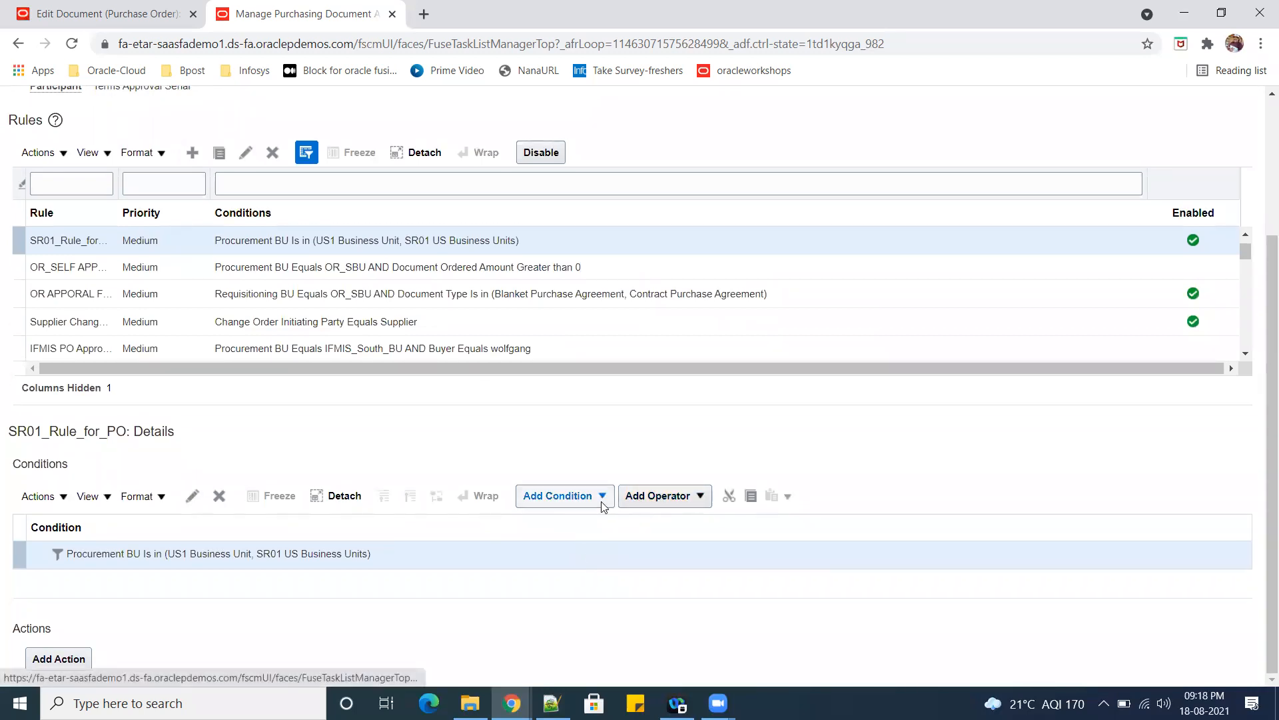
{"action": "left_click", "coordinate": [599, 502]}
{"action": "left_click", "coordinate": [572, 551]}
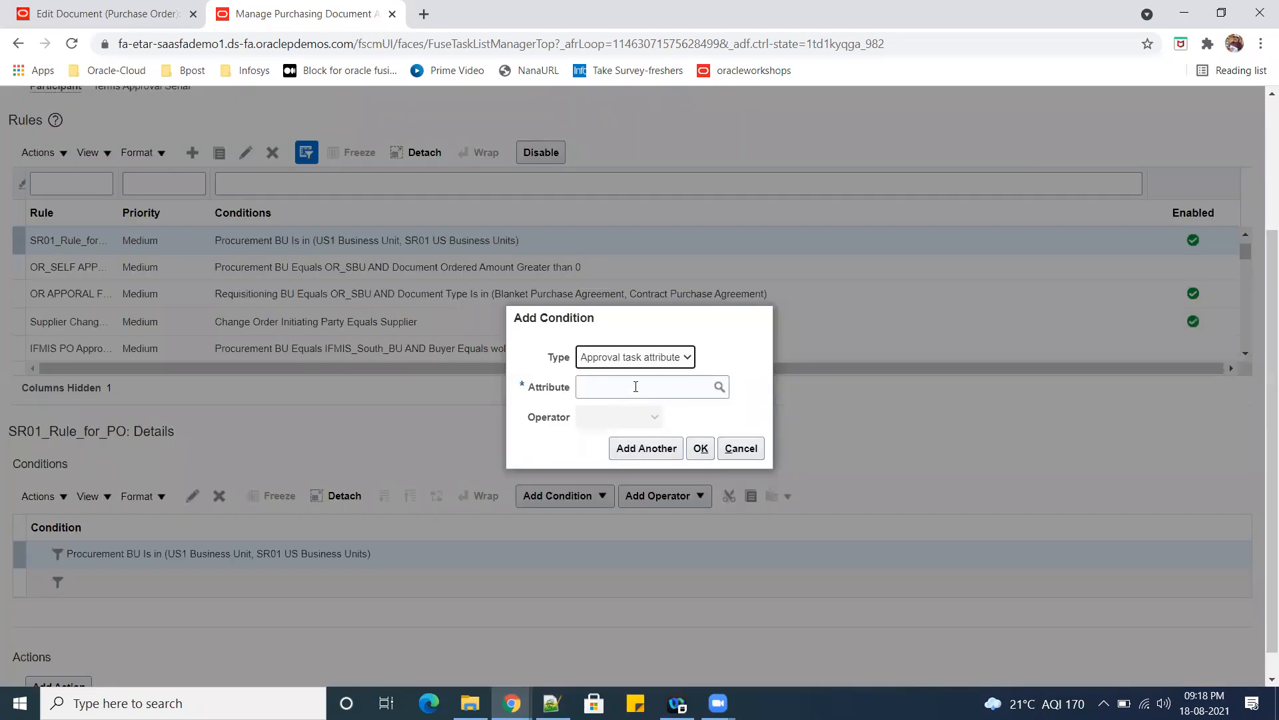
{"action": "left_click", "coordinate": [635, 386]}
{"action": "type", "text": "DOCUMENT TYPE"}
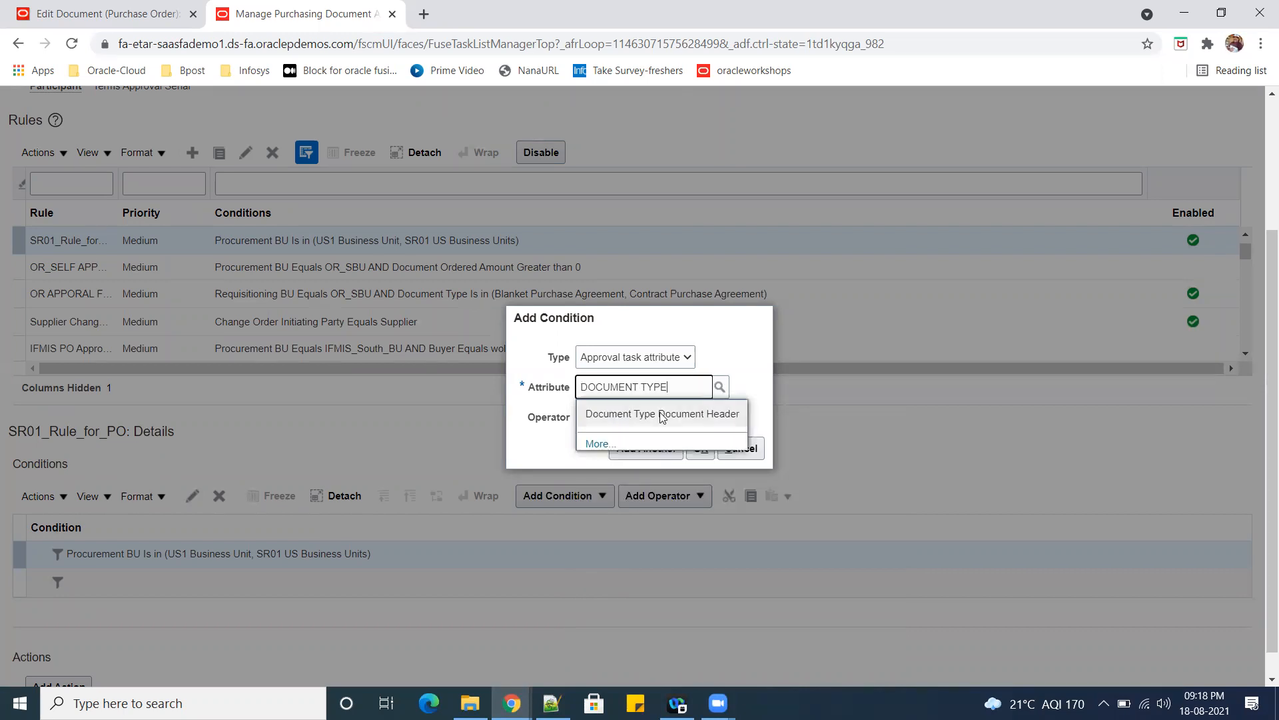
{"action": "left_click", "coordinate": [661, 414]}
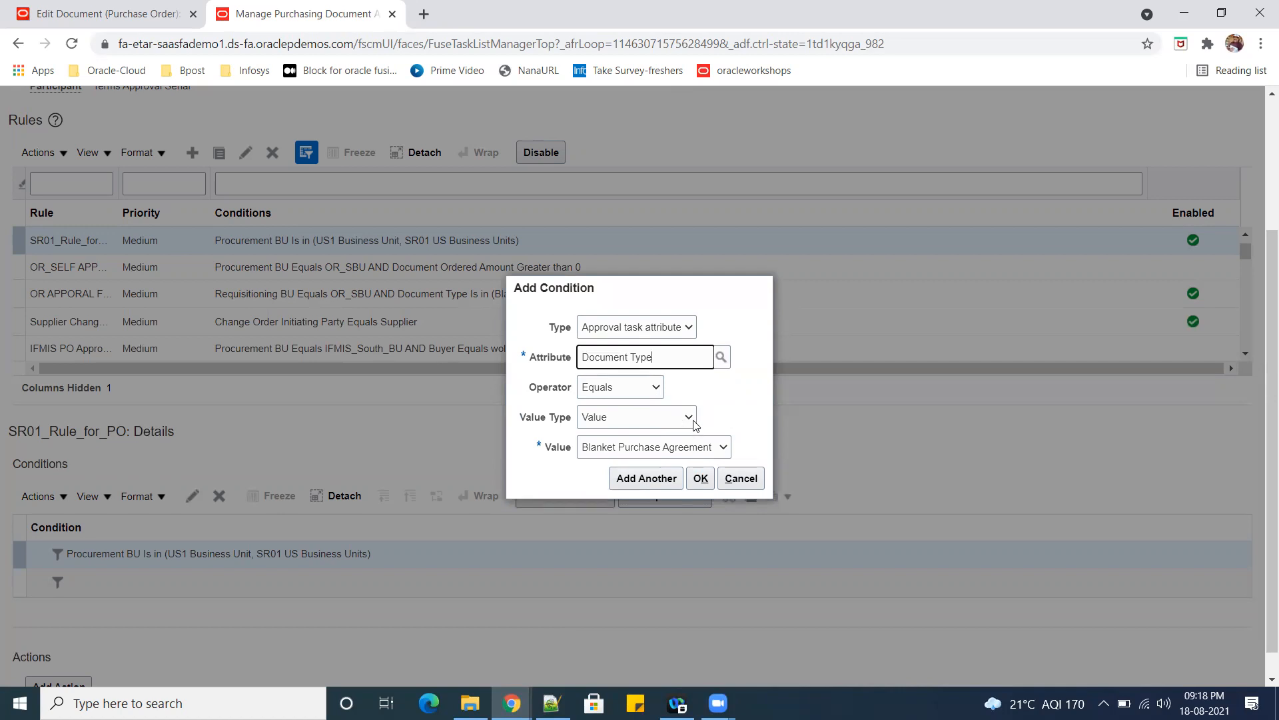
{"action": "left_click", "coordinate": [650, 392]}
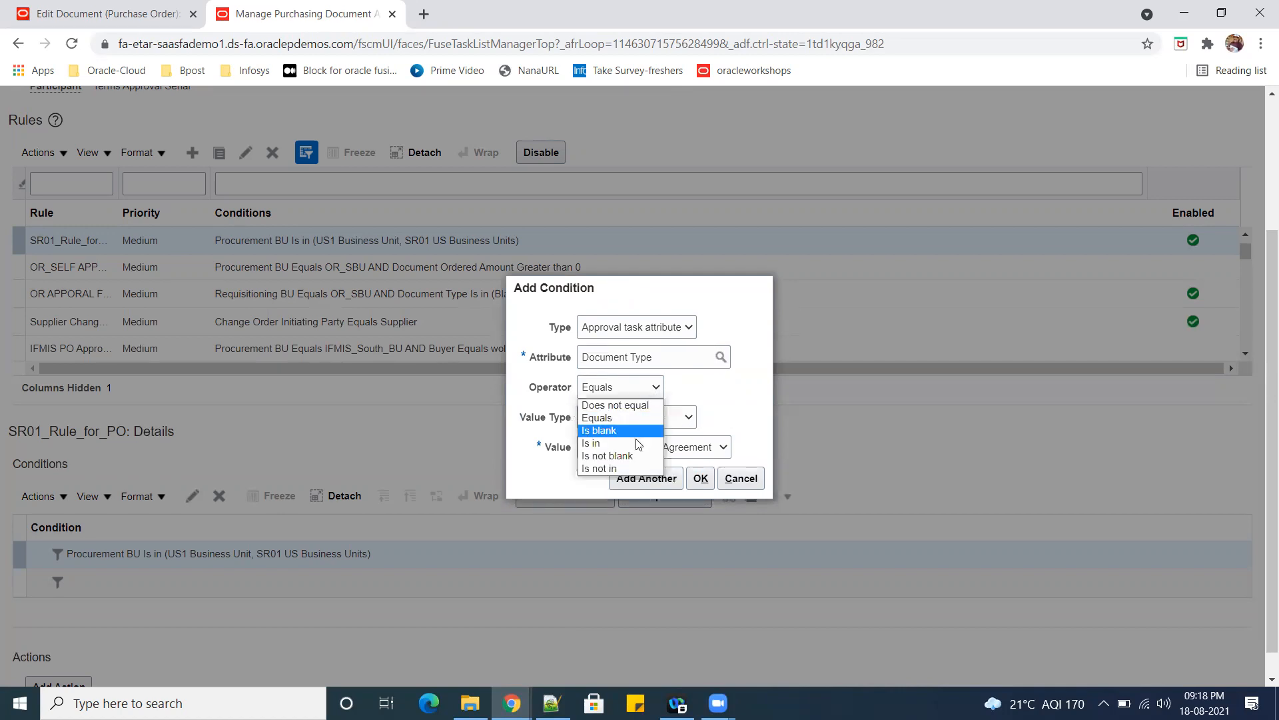
{"action": "left_click", "coordinate": [614, 429]}
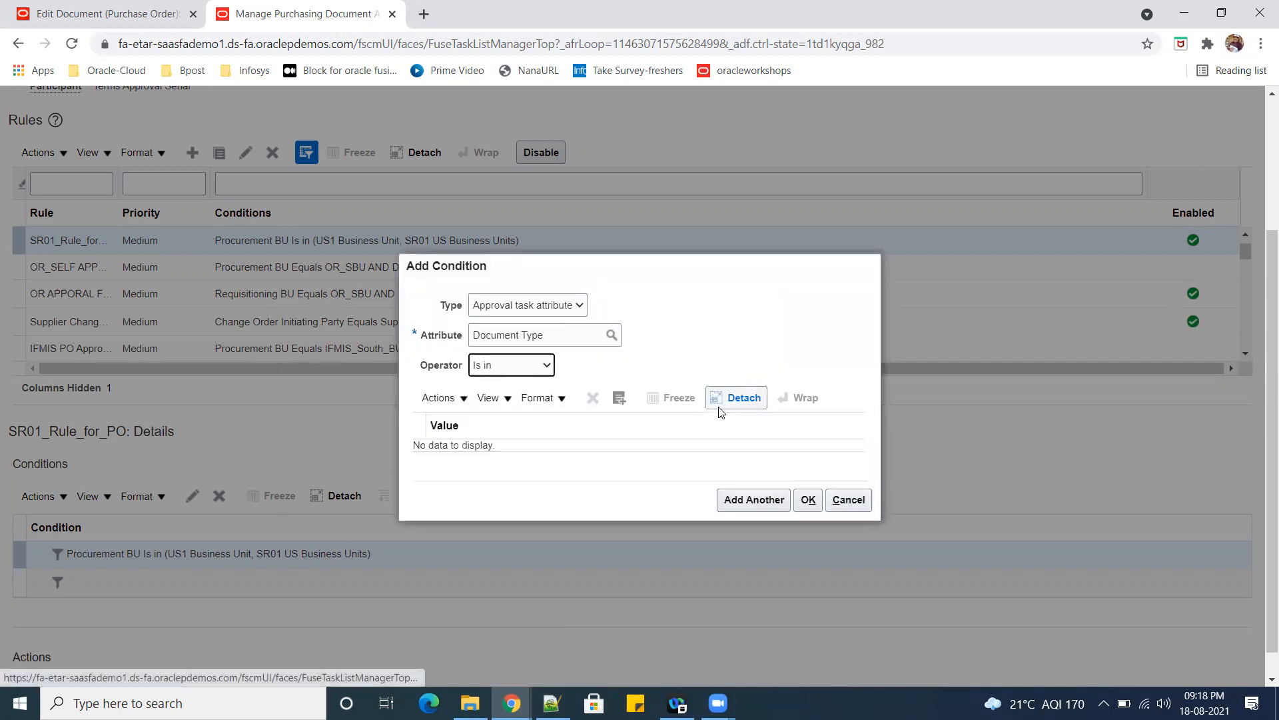
Search the Document Type values for blanket and add Blanket Purchase Agreement.
{"action": "left_click", "coordinate": [619, 398]}
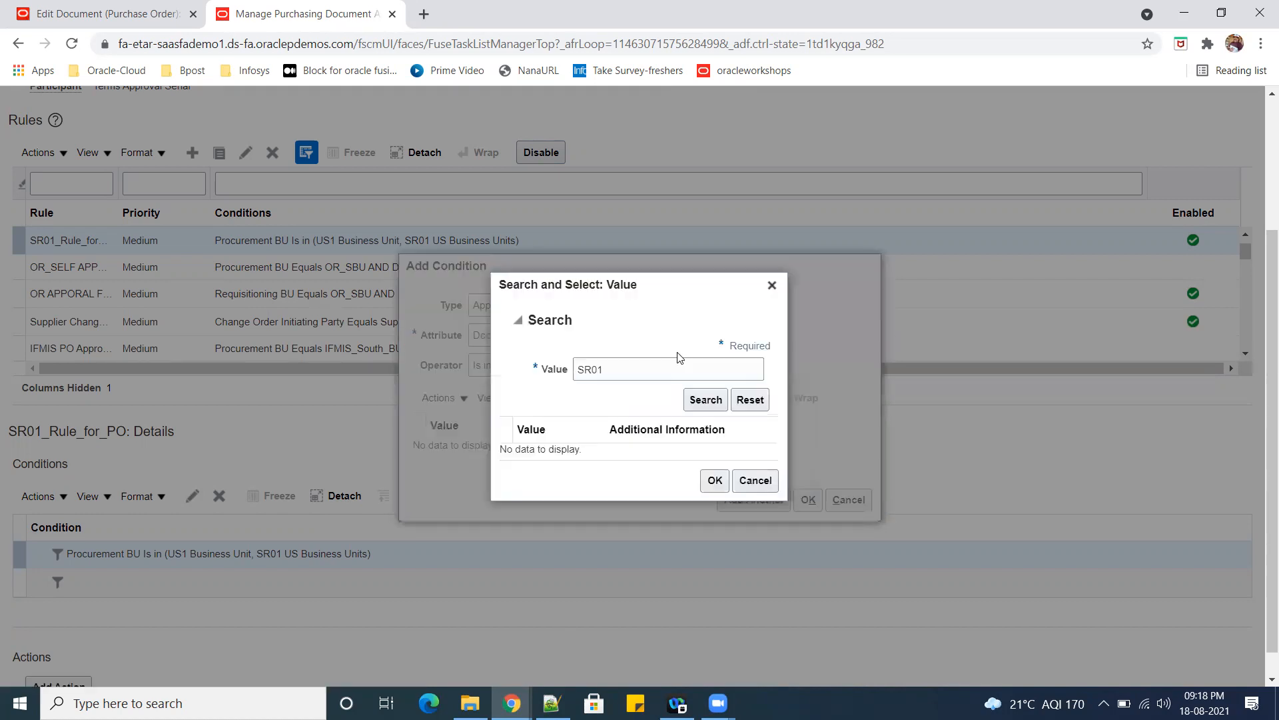
{"action": "type", "text": "blanket"}
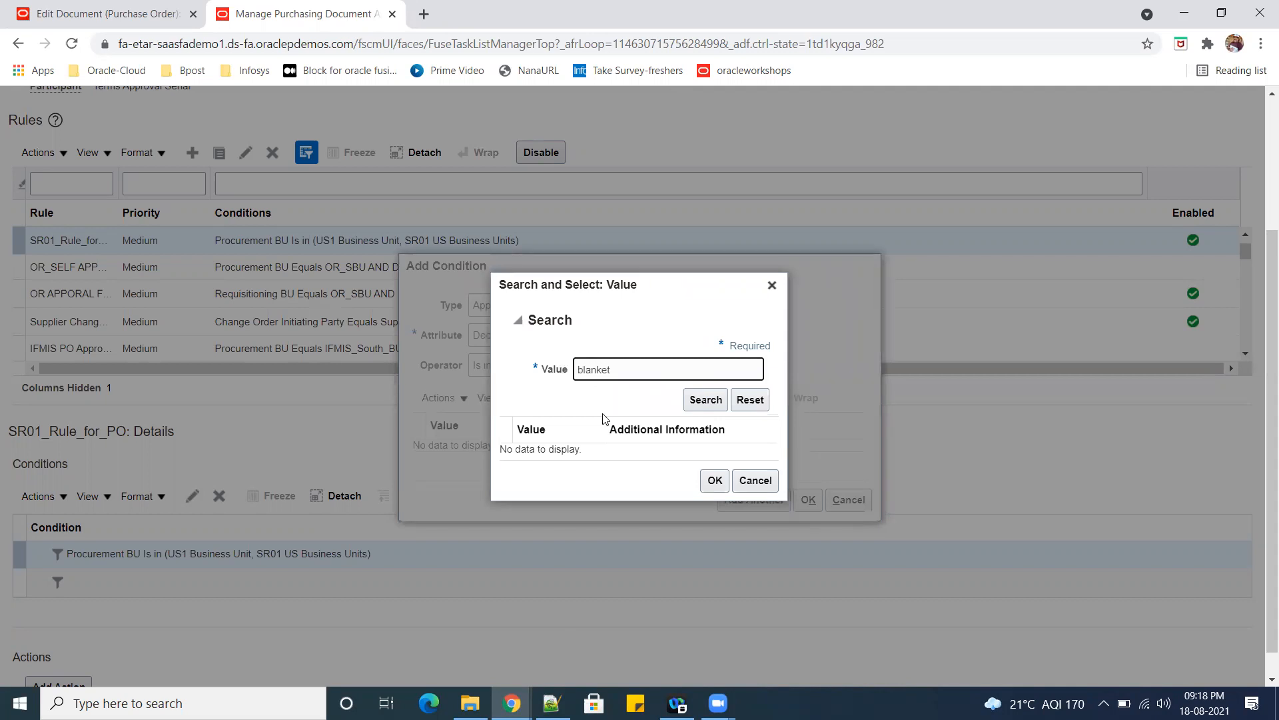
{"action": "left_click", "coordinate": [700, 403]}
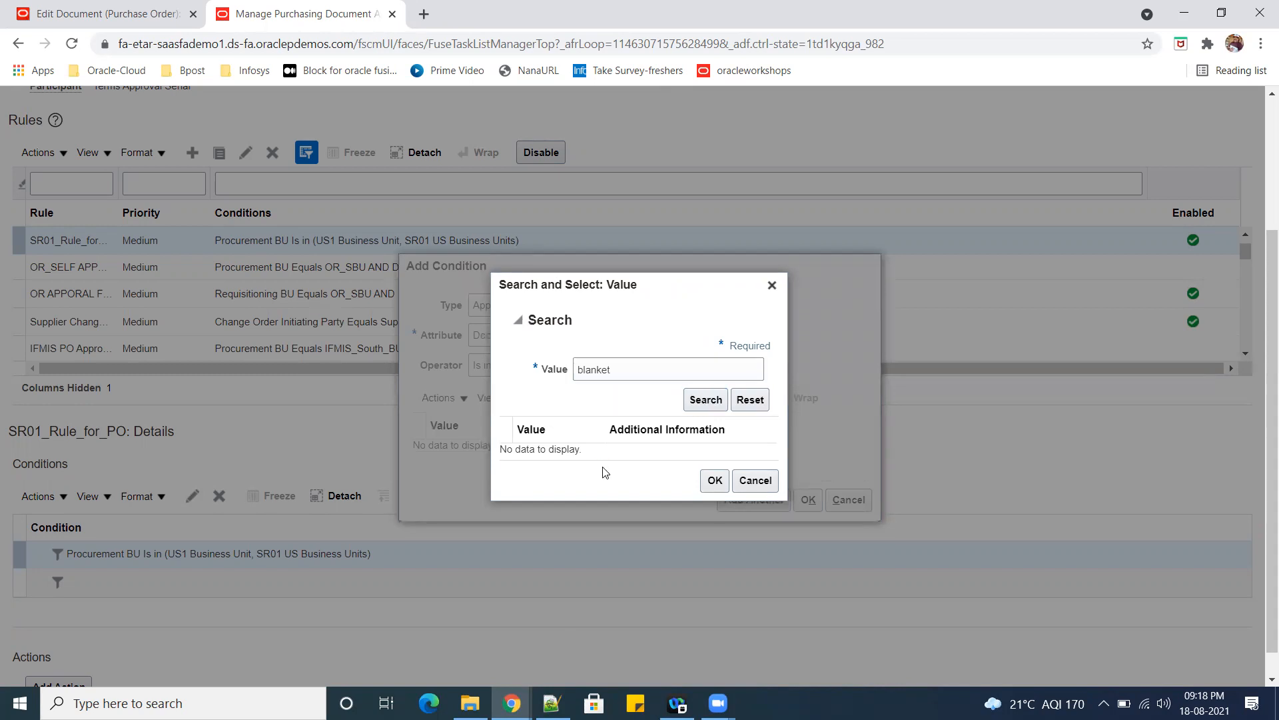
{"action": "left_click", "coordinate": [637, 459]}
{"action": "left_click", "coordinate": [713, 493]}
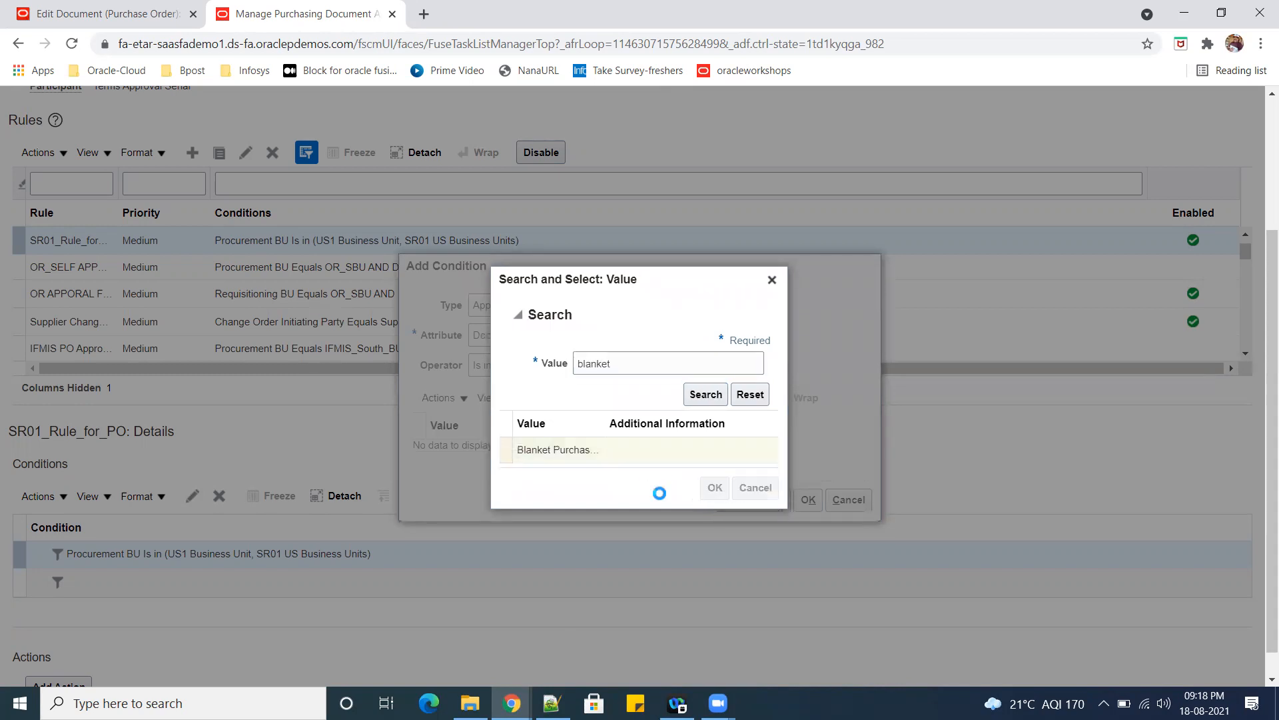
Search for Contract and add Contract Purchase Agreement to the Document Type values.
{"action": "left_click", "coordinate": [619, 391]}
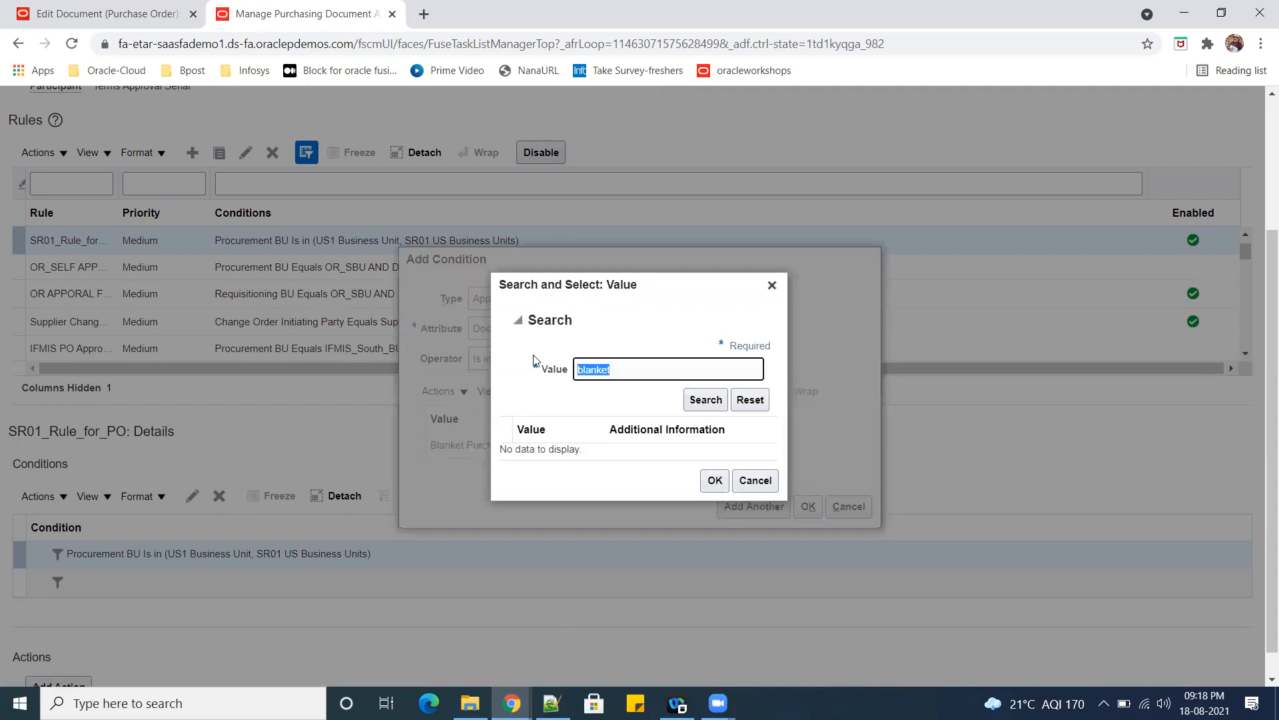
{"action": "type", "text": "Contract"}
{"action": "left_click", "coordinate": [705, 399]}
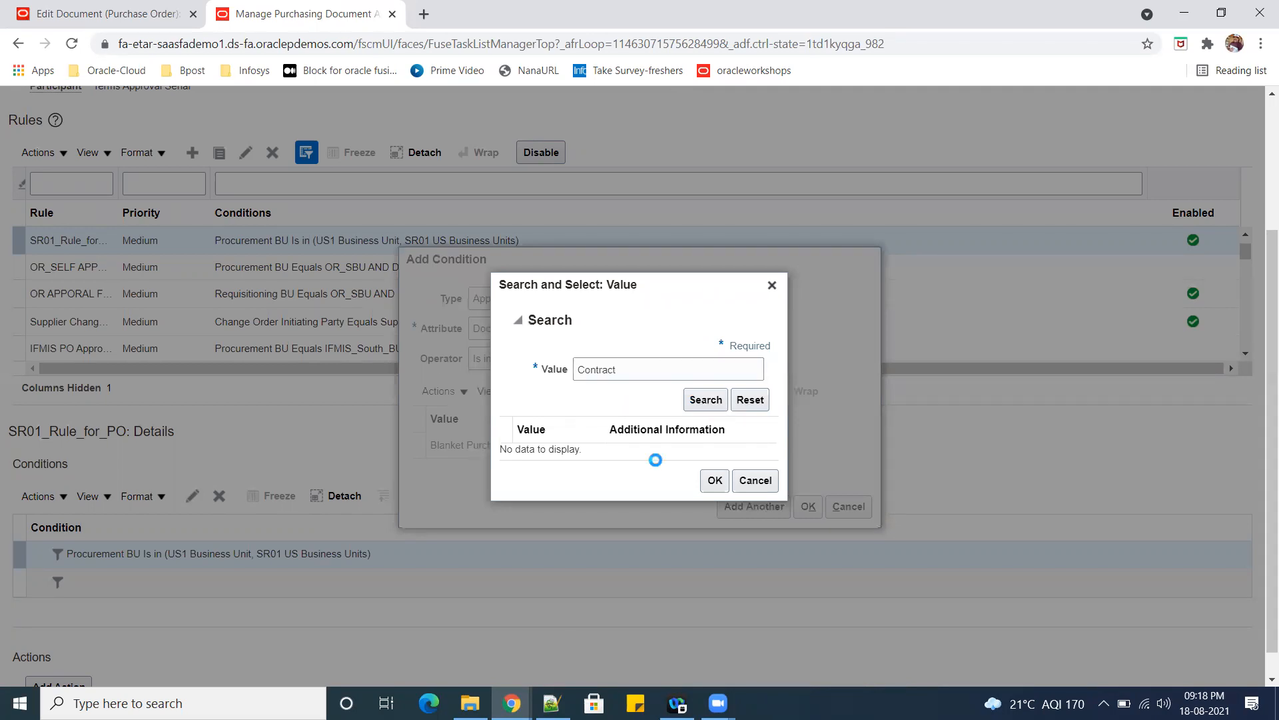
{"action": "left_click", "coordinate": [575, 458]}
{"action": "left_click", "coordinate": [714, 487]}
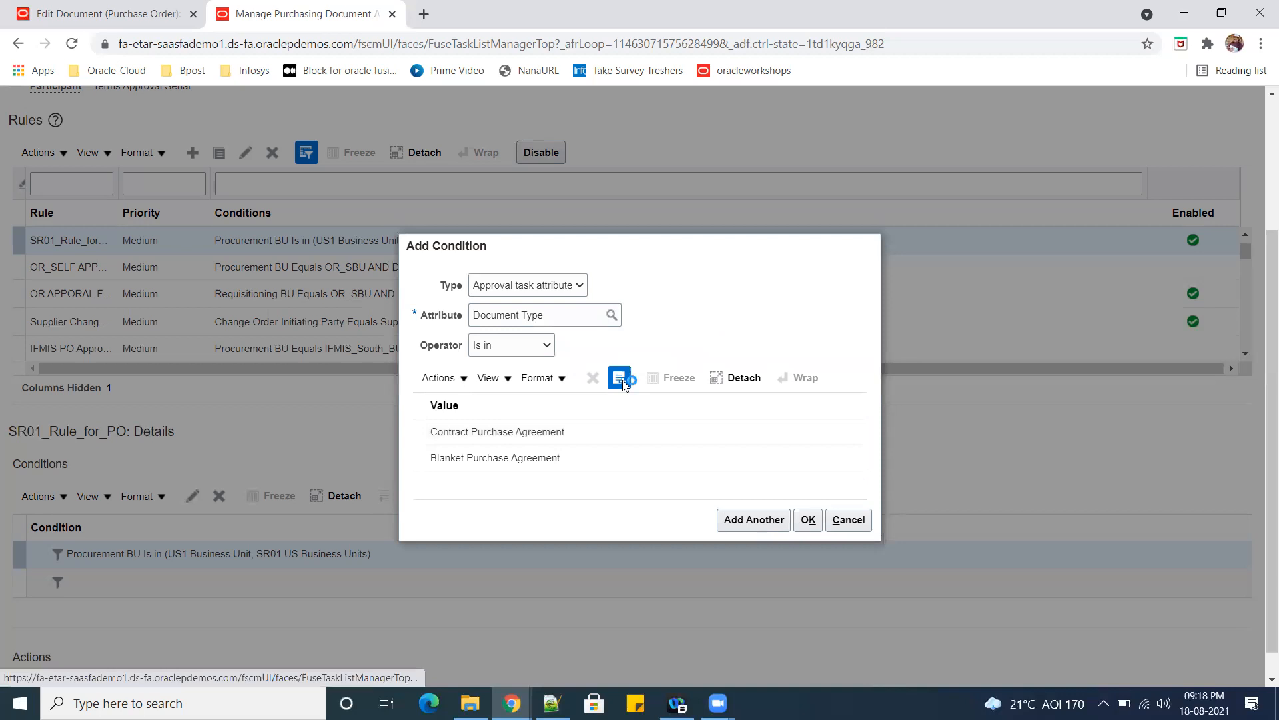
Look for a consignment document type by searching the values for Consign and for Con.
{"action": "left_click_drag", "start_coordinate": [617, 369], "coordinate": [582, 368]}
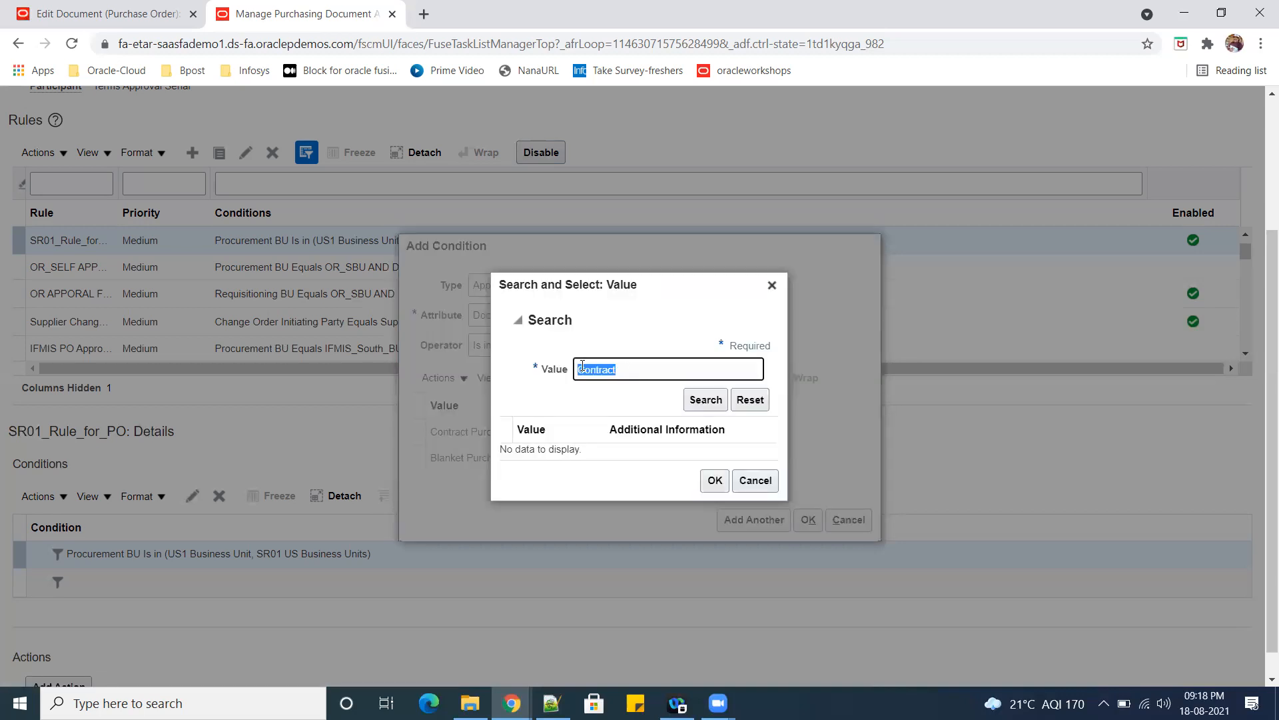
{"action": "type", "text": "Consign"}
{"action": "left_click", "coordinate": [706, 399]}
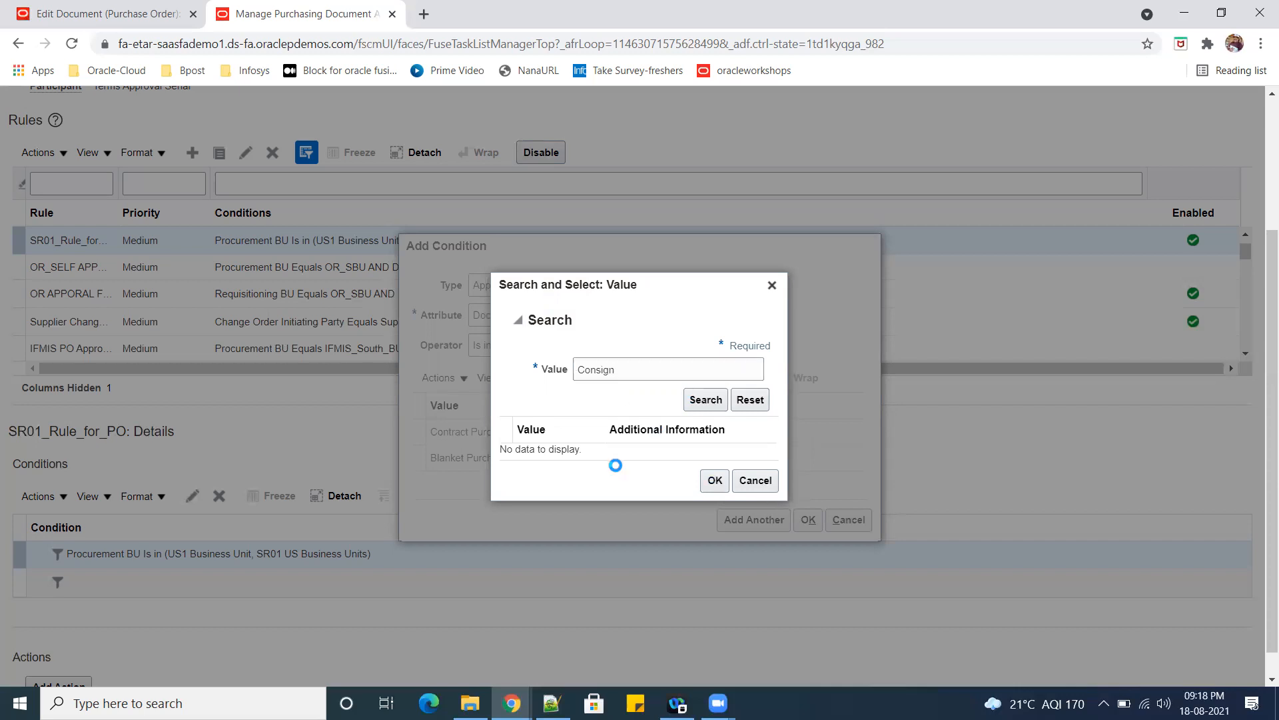
{"action": "left_click", "coordinate": [643, 371]}
{"action": "left_click", "coordinate": [709, 396]}
{"action": "left_click", "coordinate": [628, 371]}
{"action": "key", "text": "BackSpace"}
{"action": "key", "text": "BackSpace"}
{"action": "key", "text": "BackSpace"}
{"action": "left_click", "coordinate": [693, 402]}
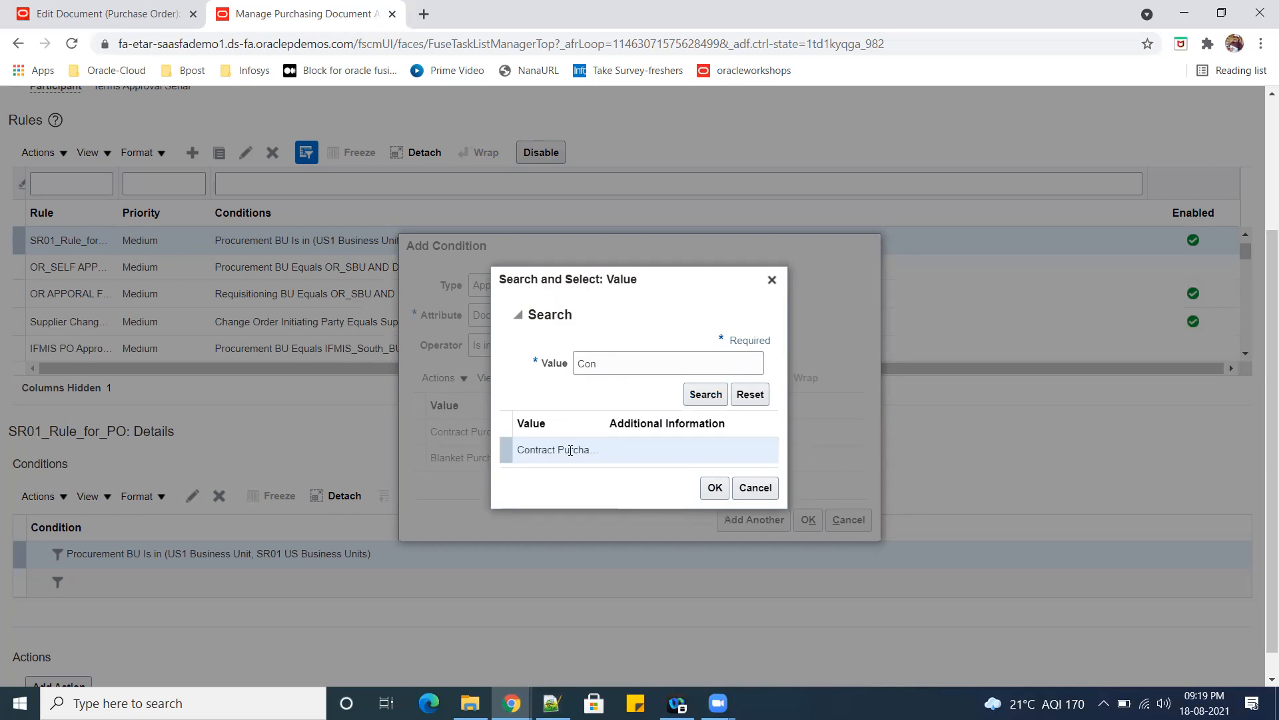
Search the Document Type values for purch and add Purchase Order.
{"action": "double_click", "coordinate": [626, 363]}
{"action": "key", "text": "BackSpace"}
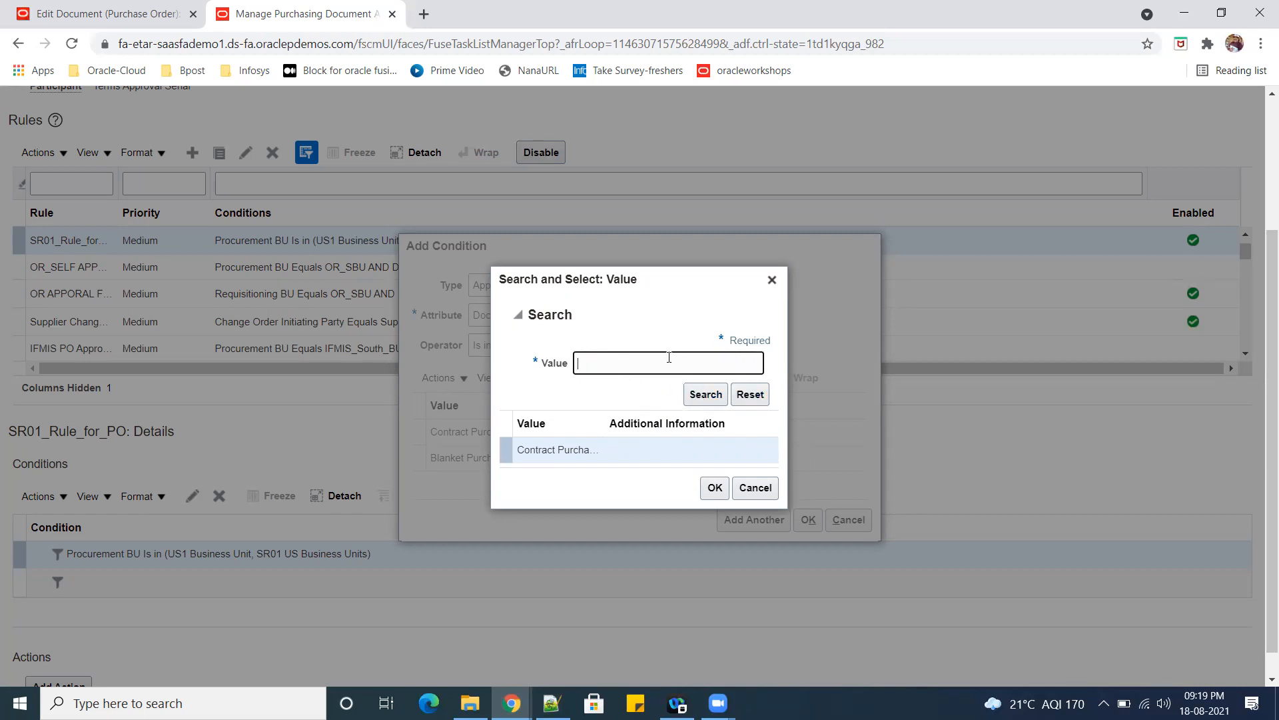
{"action": "type", "text": "purch"}
{"action": "left_click", "coordinate": [696, 396]}
{"action": "left_click", "coordinate": [573, 447]}
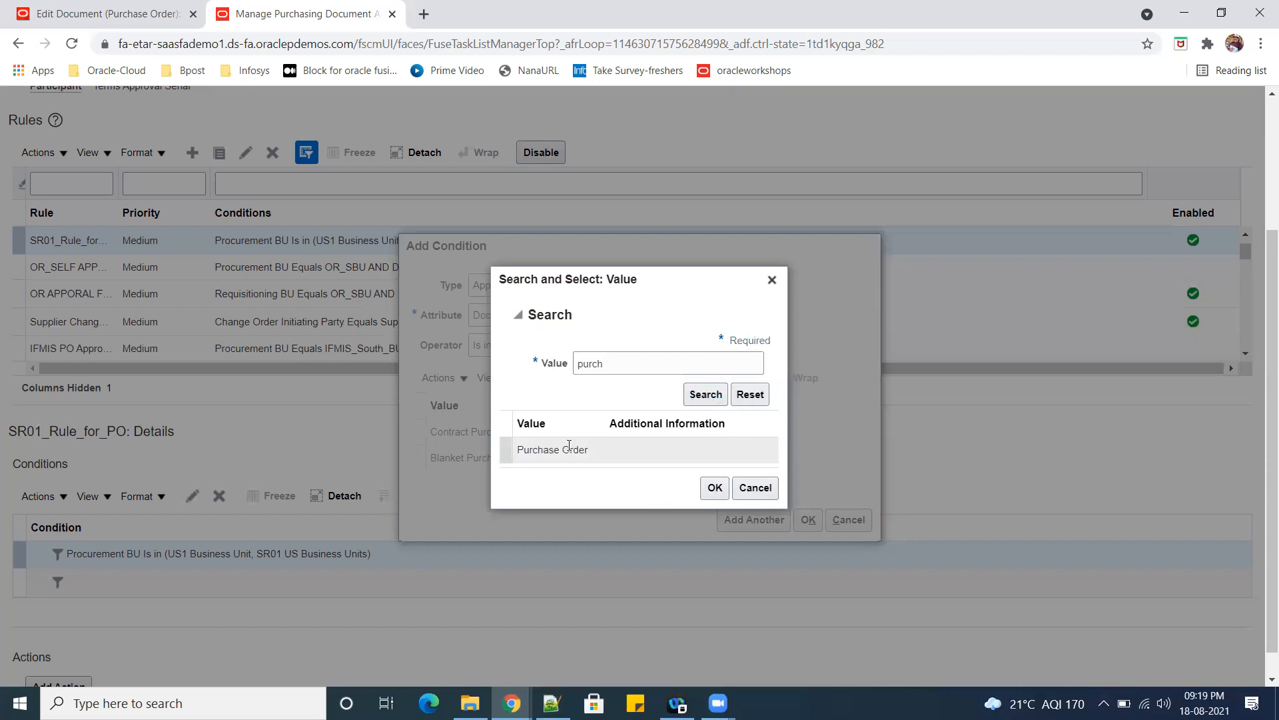
{"action": "left_click", "coordinate": [714, 488]}
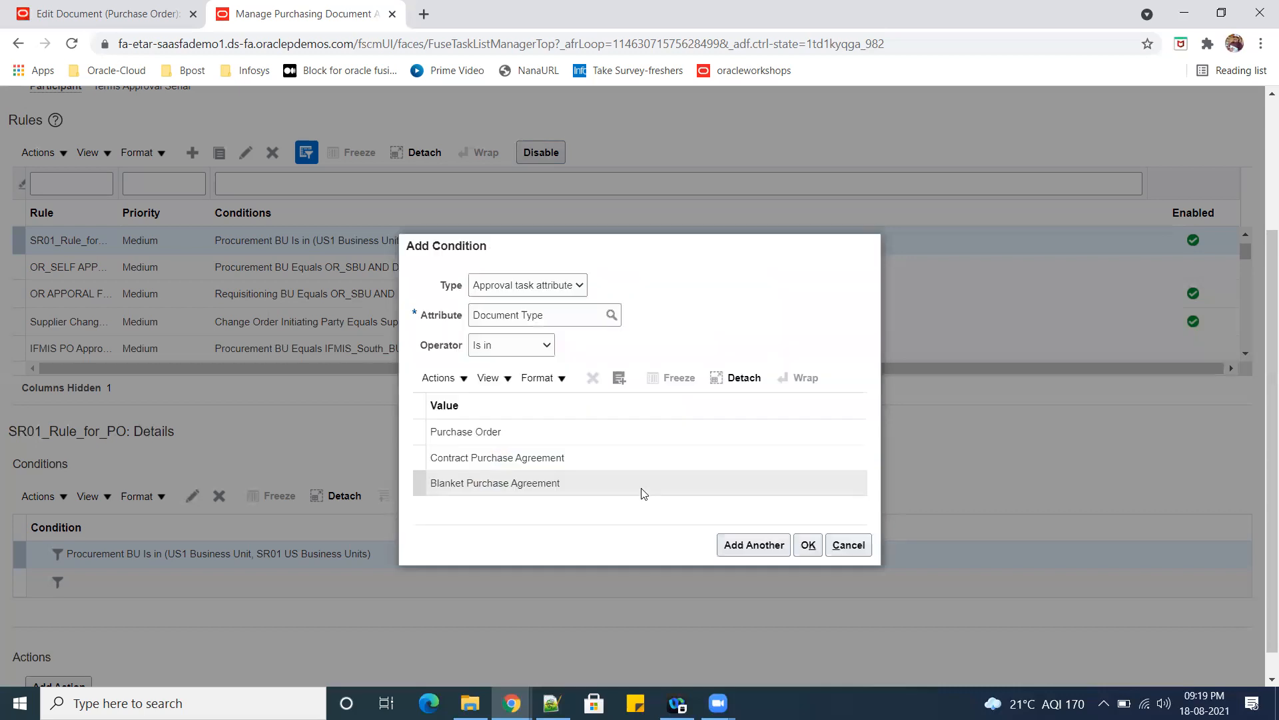
Search the Document Type values for Con again to look for further document types, without adding any.
{"action": "left_click", "coordinate": [623, 370]}
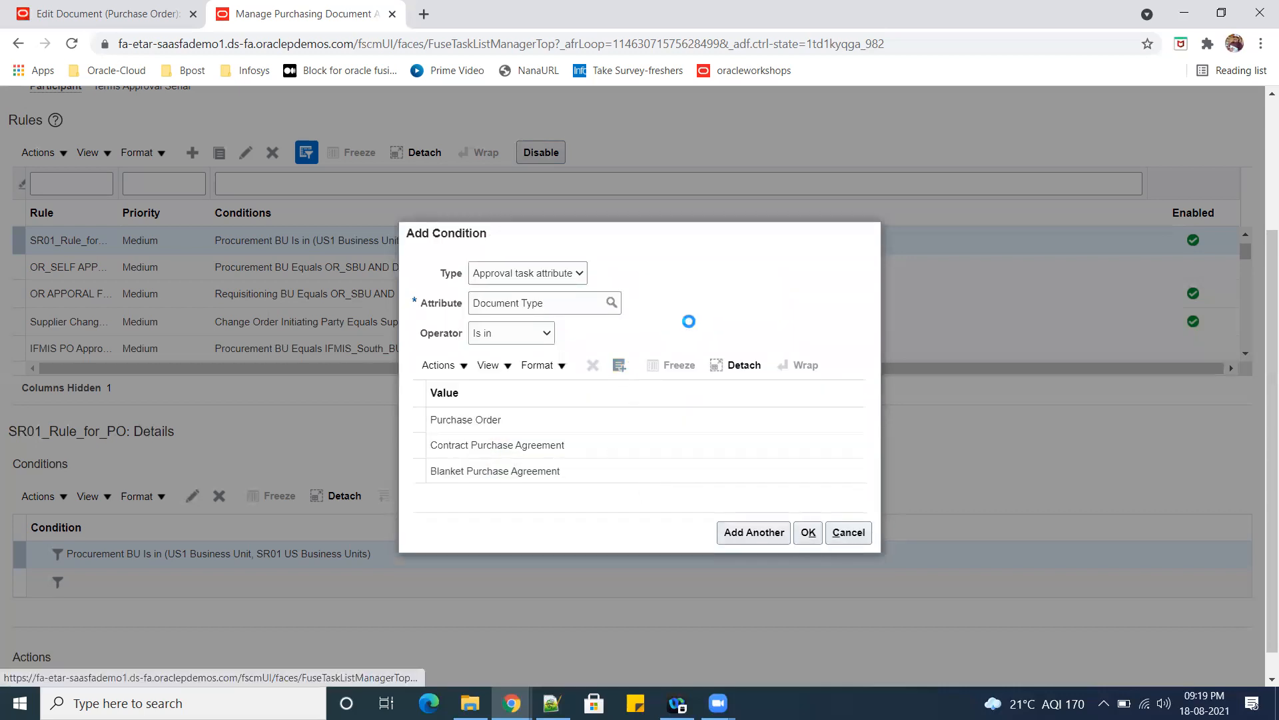
{"action": "type", "text": "Cons"}
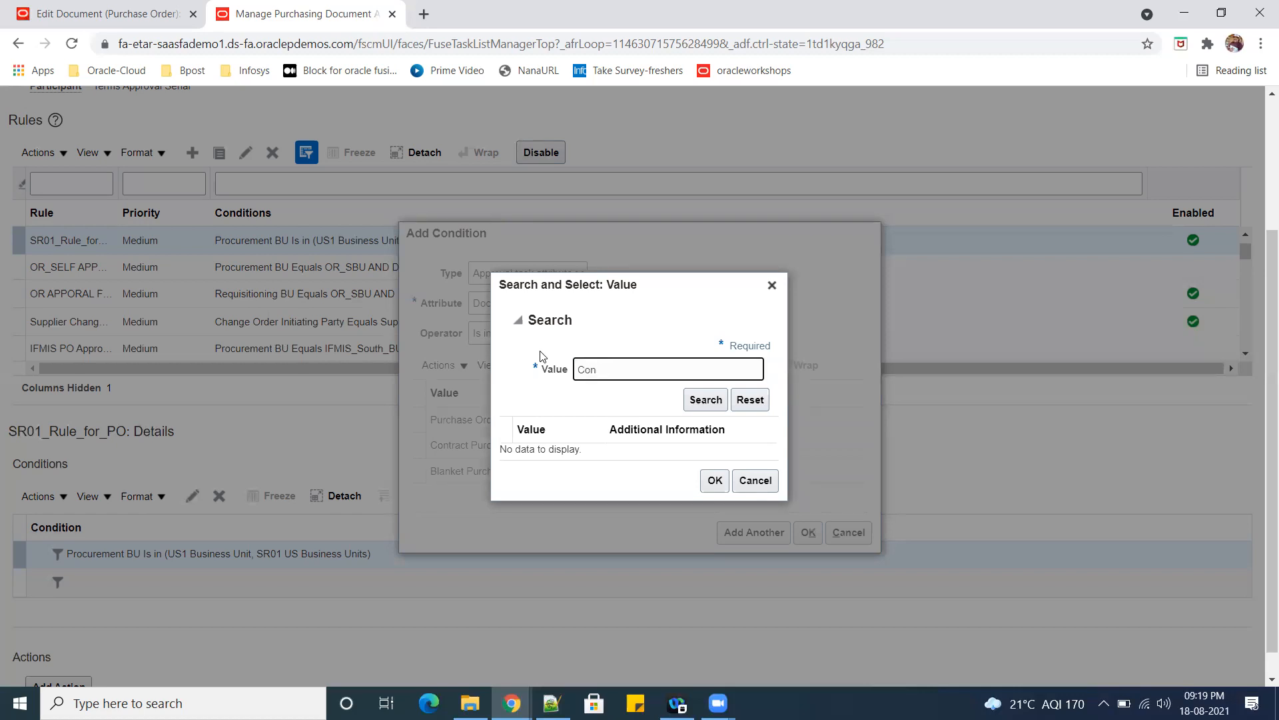
{"action": "left_click", "coordinate": [704, 399]}
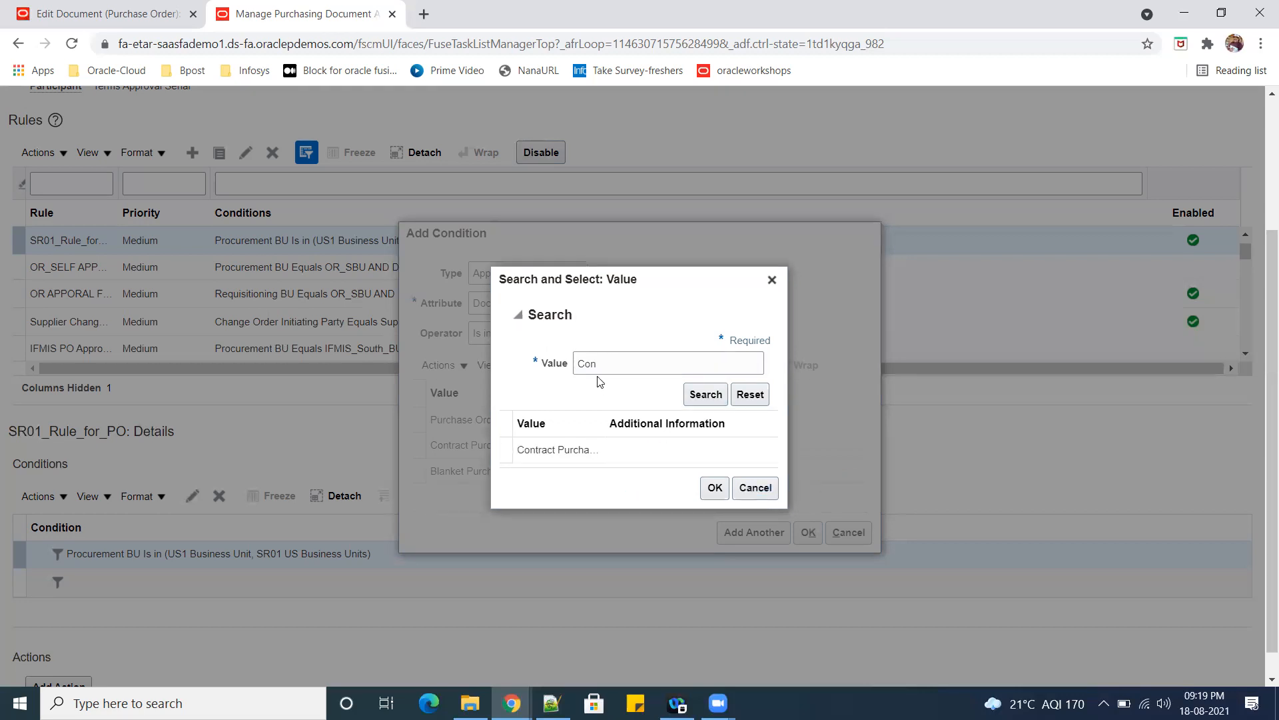
{"action": "double_click", "coordinate": [637, 356]}
{"action": "key", "text": "BackSpace"}
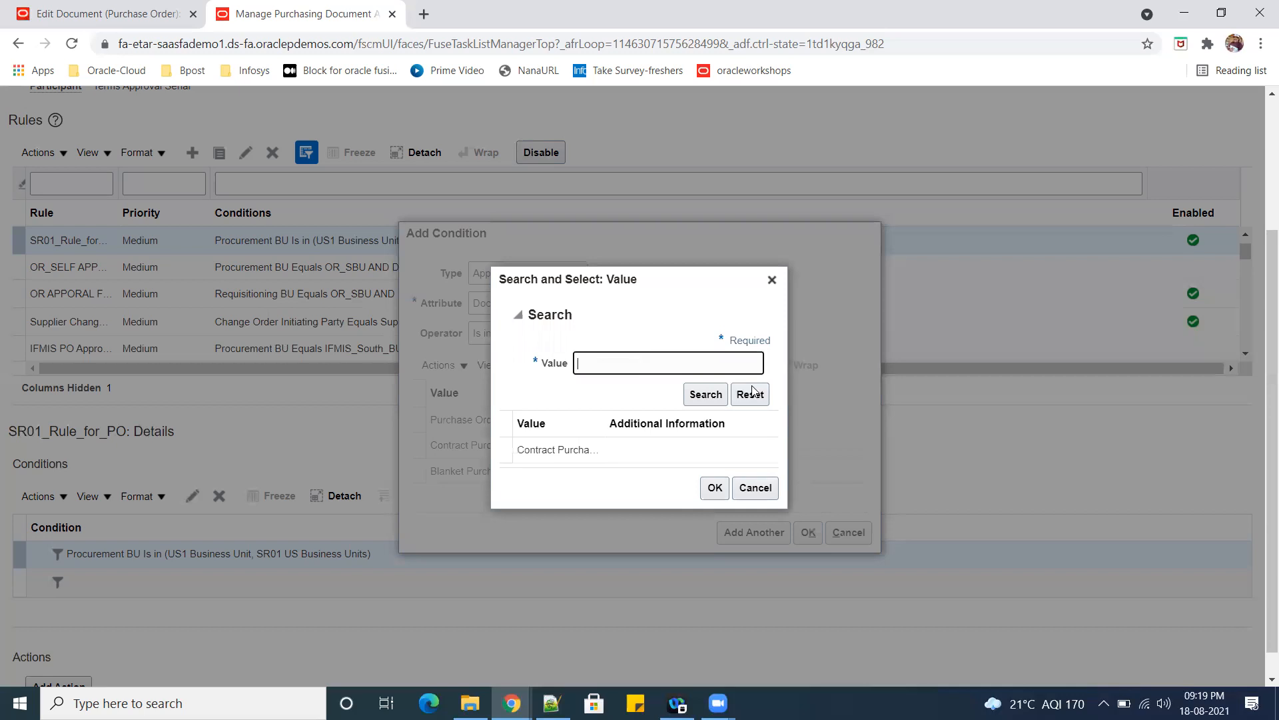
{"action": "left_click", "coordinate": [745, 394]}
{"action": "left_click", "coordinate": [750, 488]}
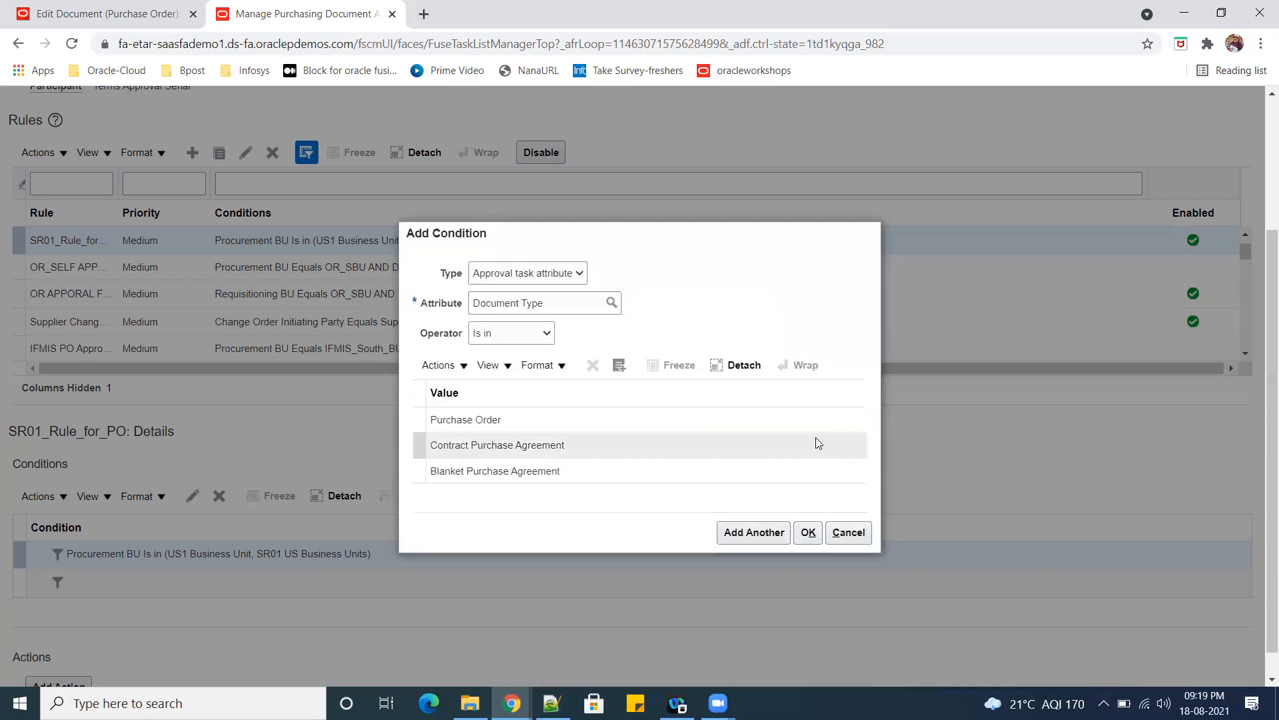
Search the Document Type values for Agree to look for other agreement types.
{"action": "left_click", "coordinate": [615, 371]}
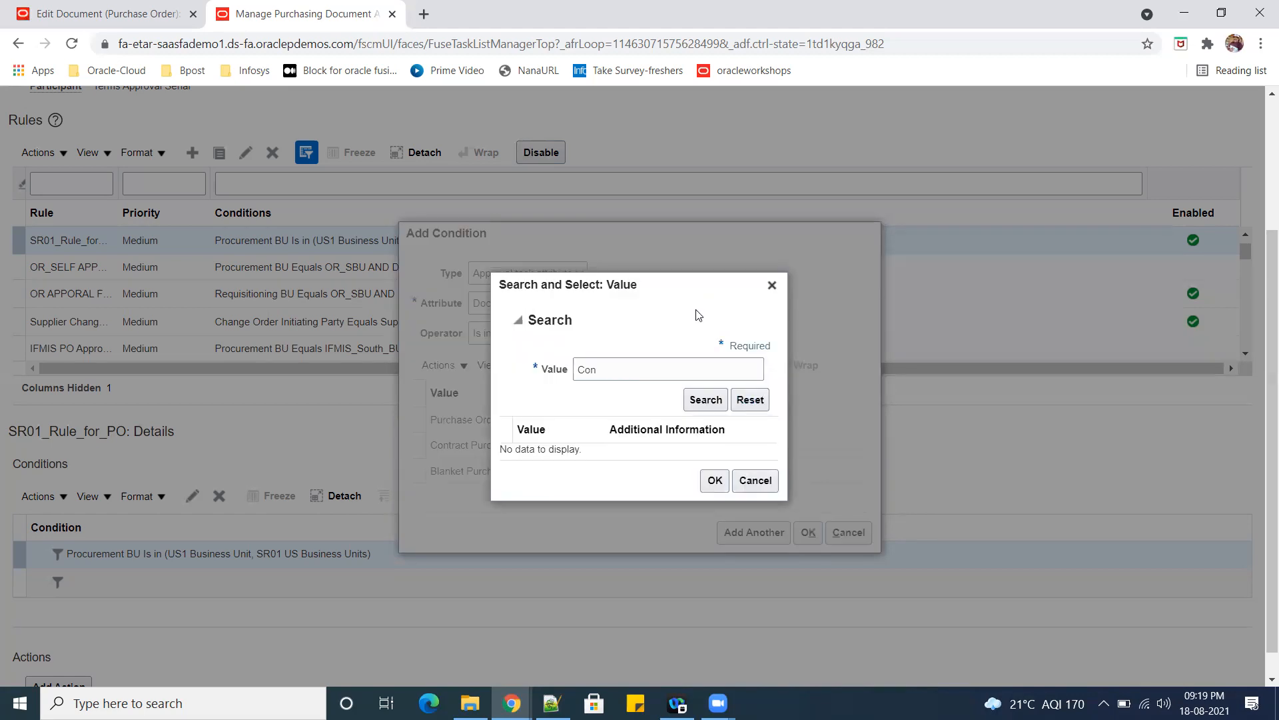
{"action": "double_click", "coordinate": [749, 346]}
{"action": "left_click_drag", "start_coordinate": [628, 369], "coordinate": [582, 360]}
{"action": "type", "text": "Agree"}
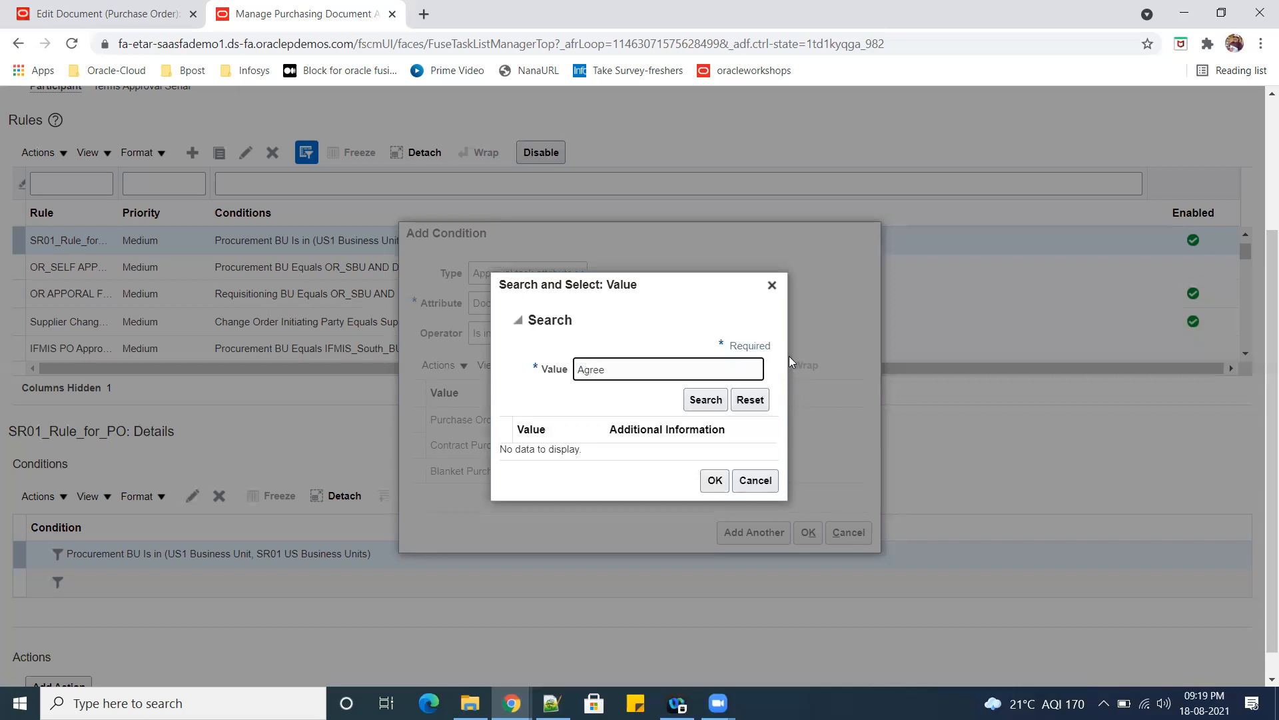
{"action": "left_click", "coordinate": [705, 399]}
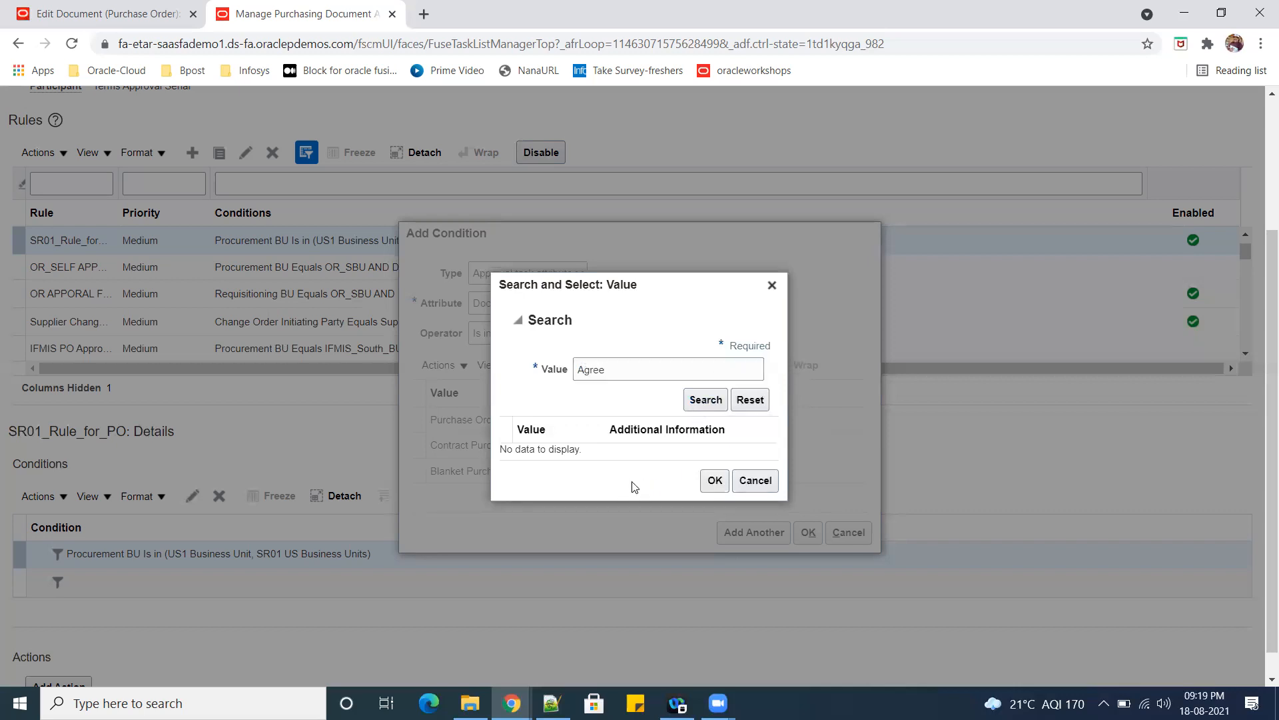
{"action": "left_click", "coordinate": [643, 364]}
{"action": "left_click", "coordinate": [705, 400]}
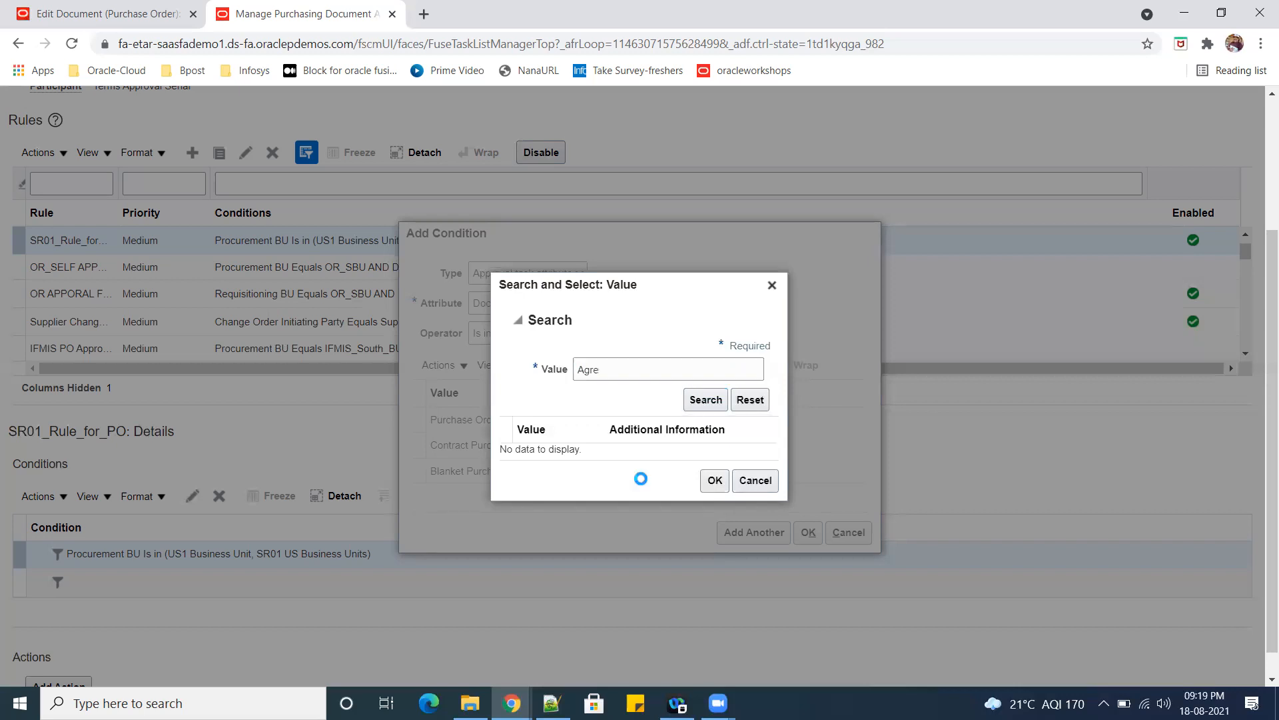
Search the Document Type values for c and leave the value search without adding anything.
{"action": "left_click", "coordinate": [543, 361]}
{"action": "key", "text": "BackSpace"}
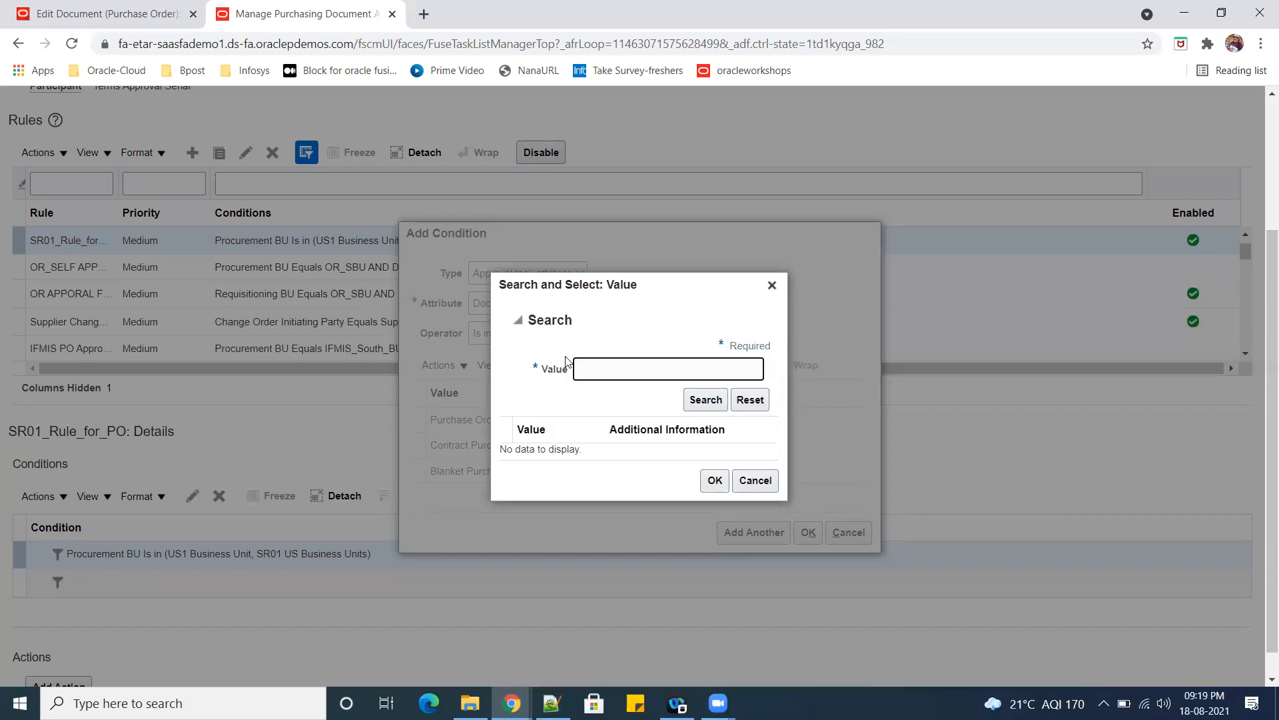
{"action": "type", "text": "c"}
{"action": "left_click", "coordinate": [698, 397]}
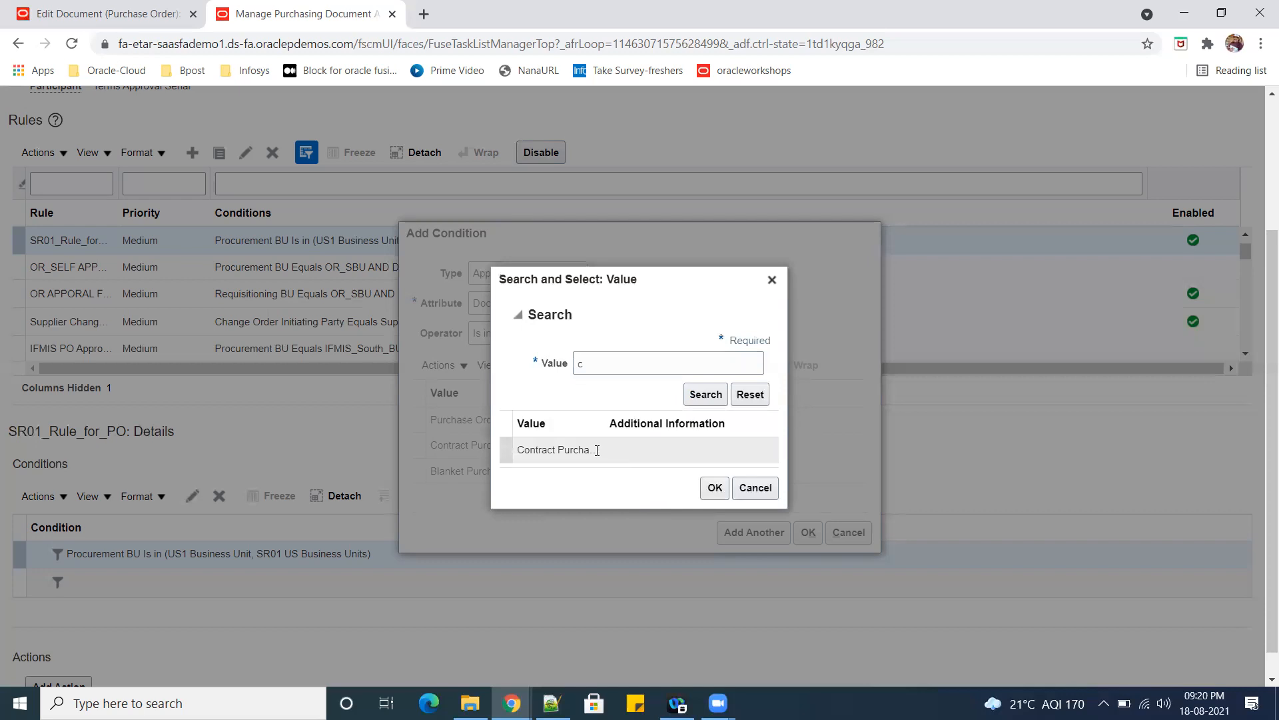
{"action": "left_click", "coordinate": [586, 364]}
{"action": "key", "text": "BackSpace"}
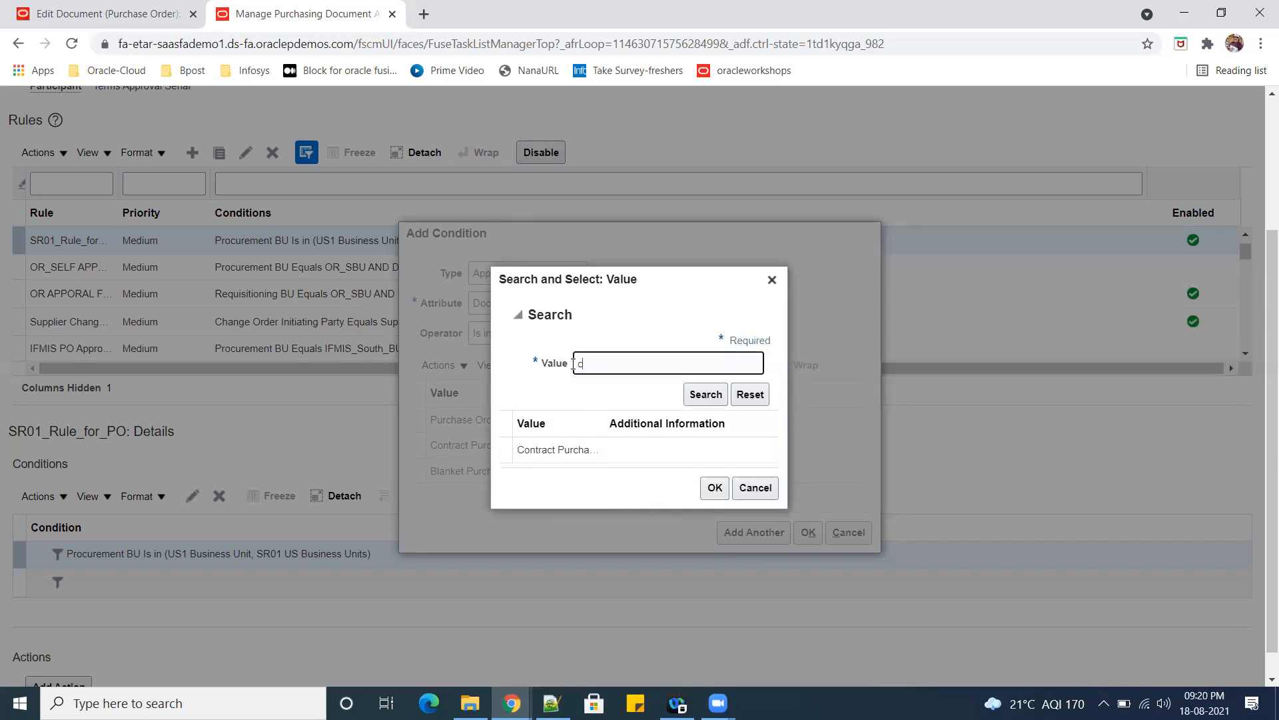
{"action": "left_click", "coordinate": [772, 486]}
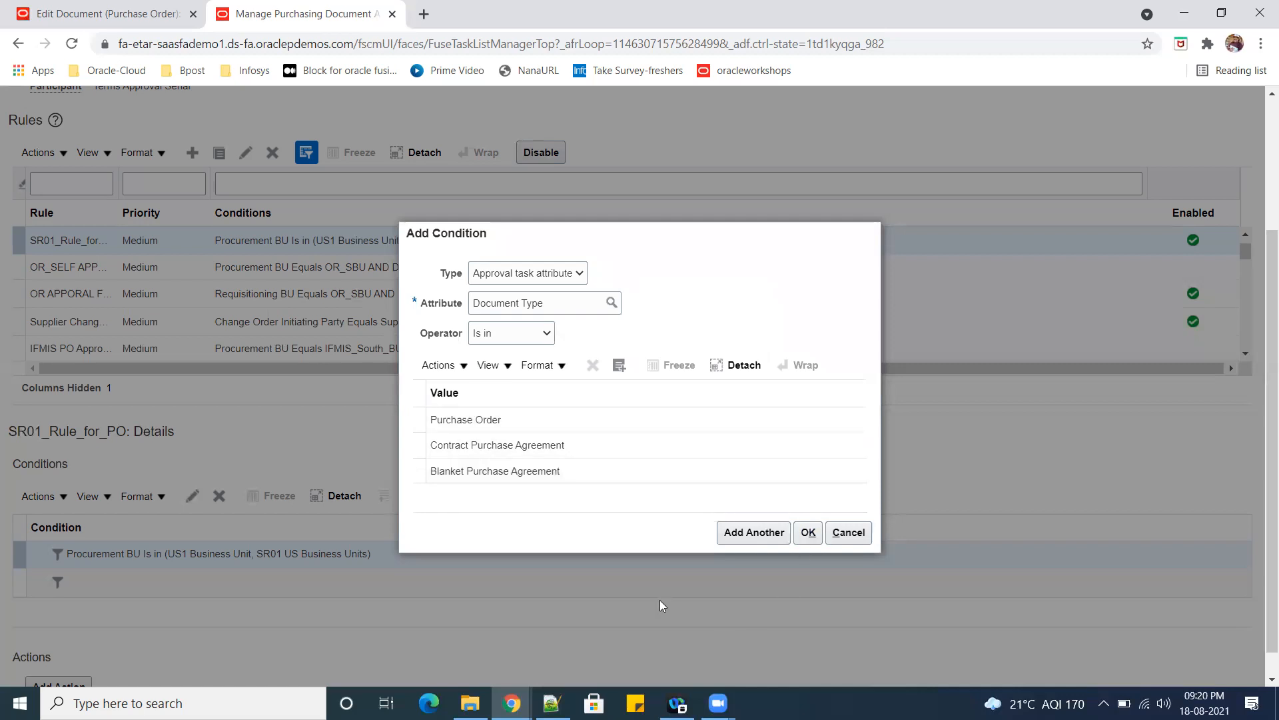
Accept the Document Type condition and add an action of type Automatic with the outcome set to Approved.
{"action": "left_click", "coordinate": [806, 533]}
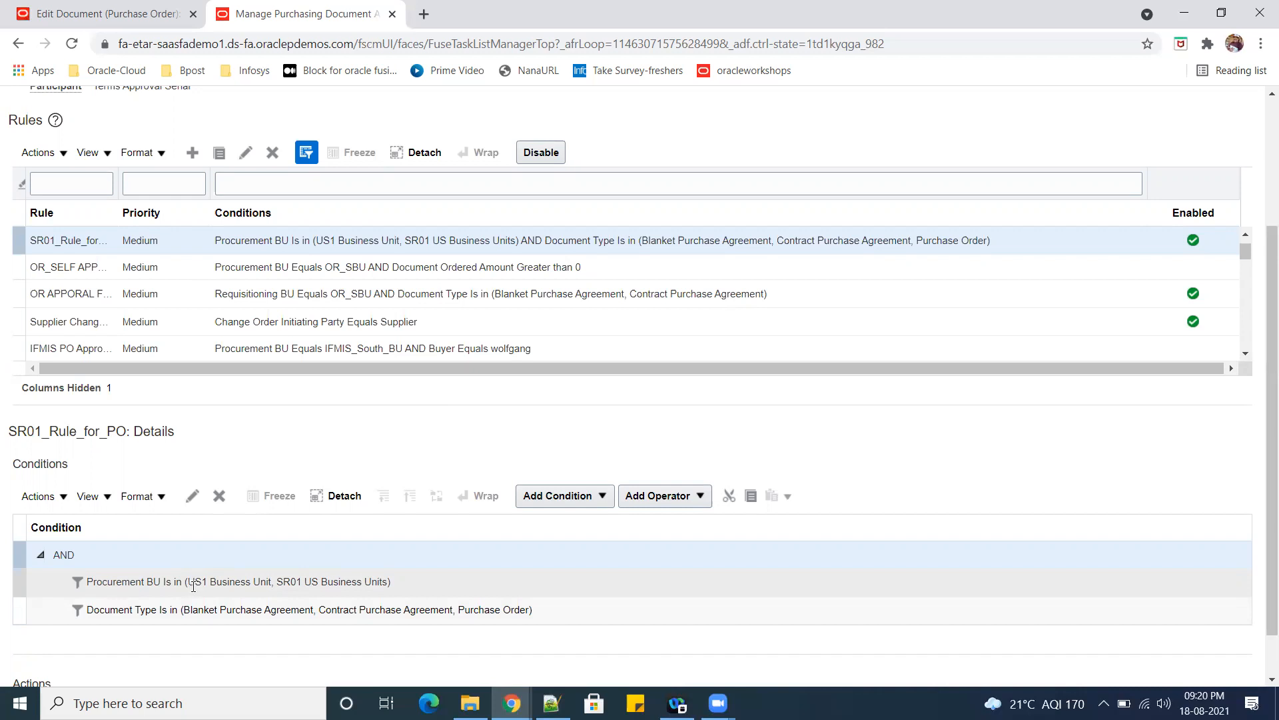
{"action": "scroll", "coordinate": [725, 613], "scroll_direction": "down", "scroll_amount": 1}
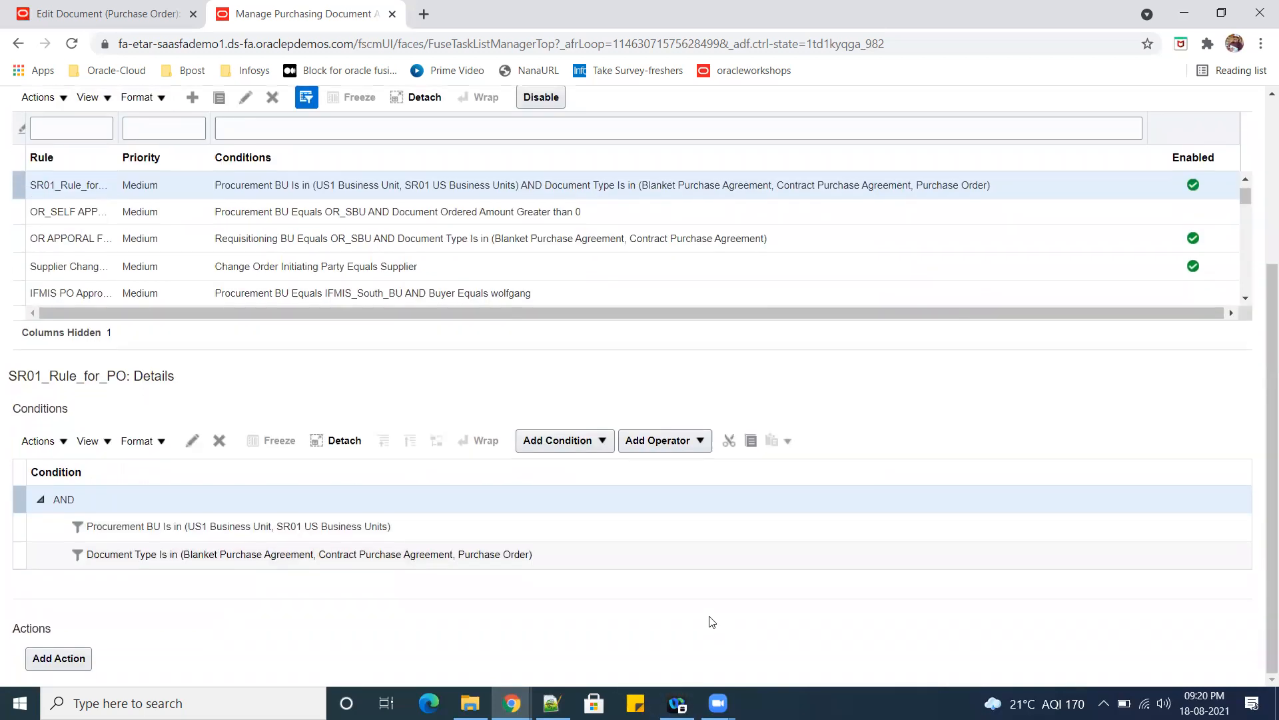
{"action": "left_click", "coordinate": [63, 658]}
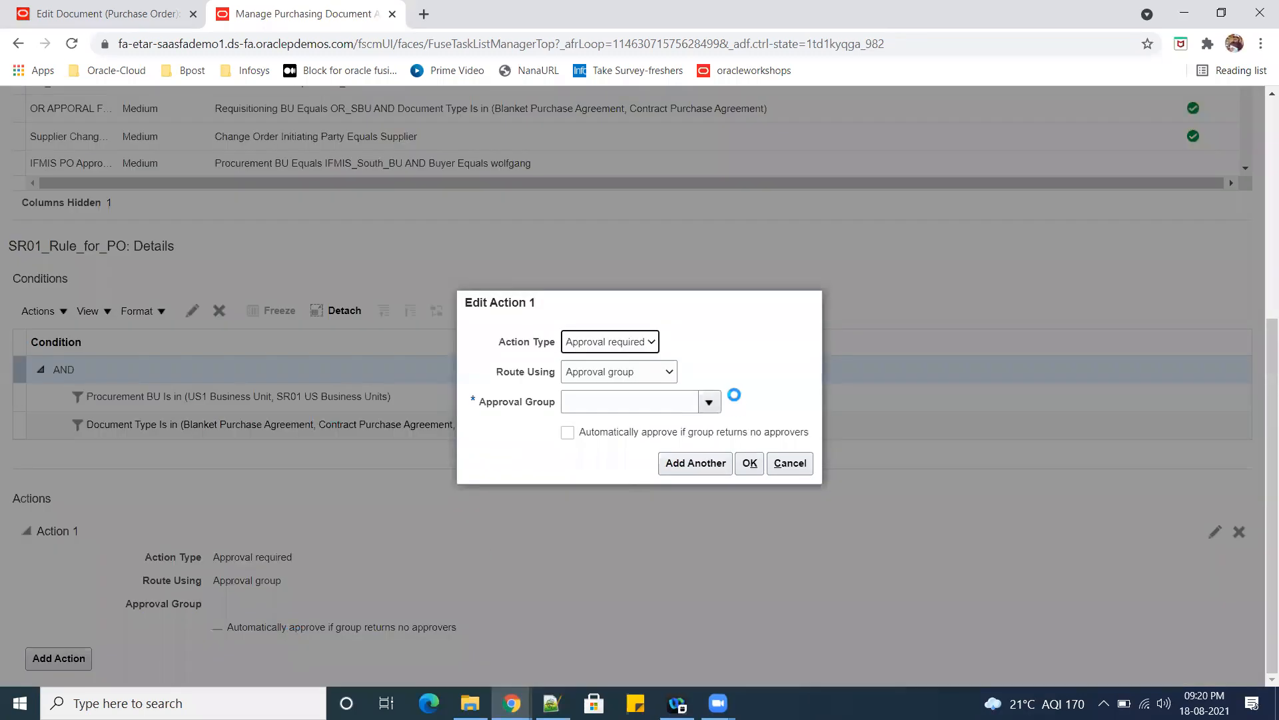
{"action": "left_click", "coordinate": [652, 335]}
{"action": "left_click", "coordinate": [618, 371]}
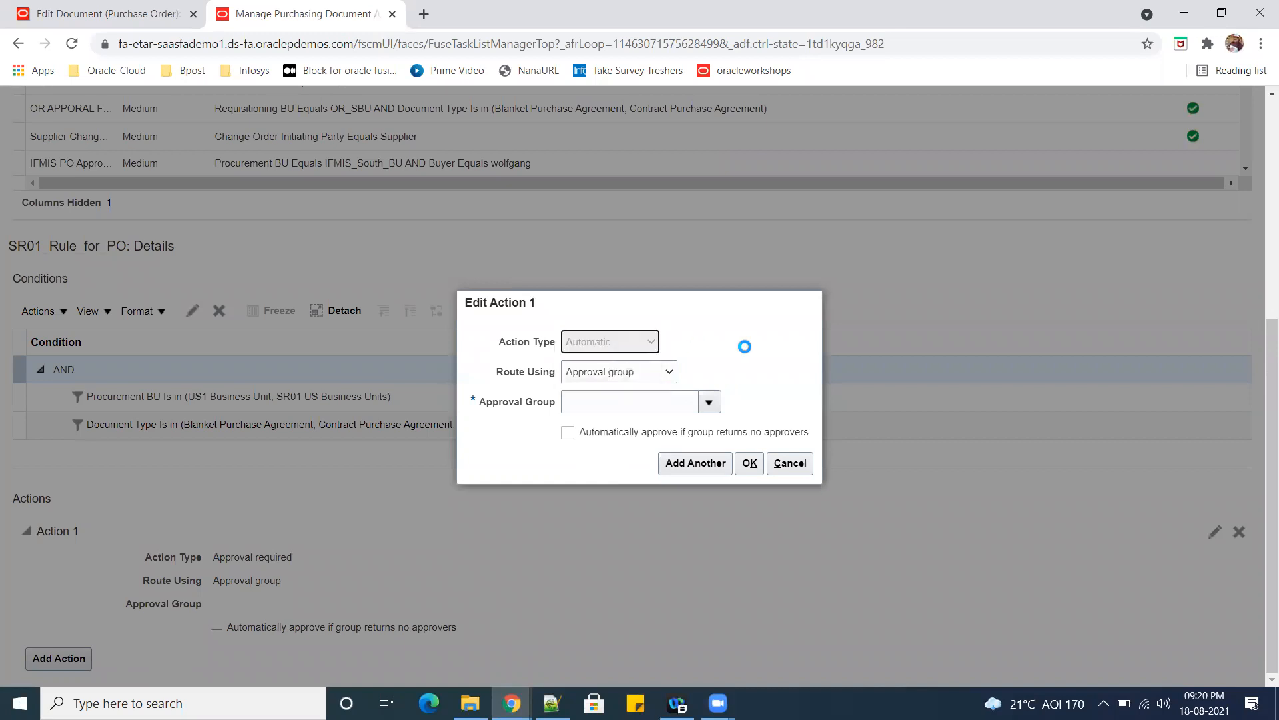
{"action": "left_click", "coordinate": [671, 433]}
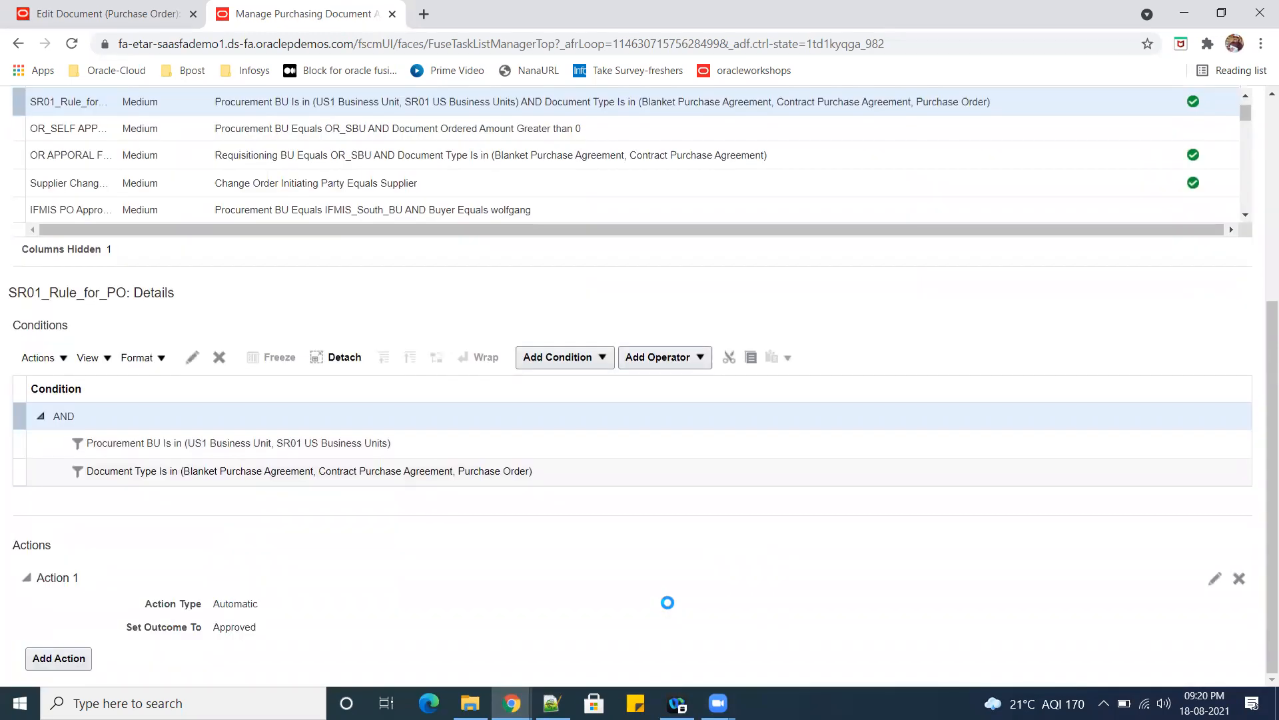
Save and close the Terms Approval Serial rules and deploy the purchasing document approval changes.
{"action": "scroll", "coordinate": [670, 607], "scroll_direction": "up", "scroll_amount": 5}
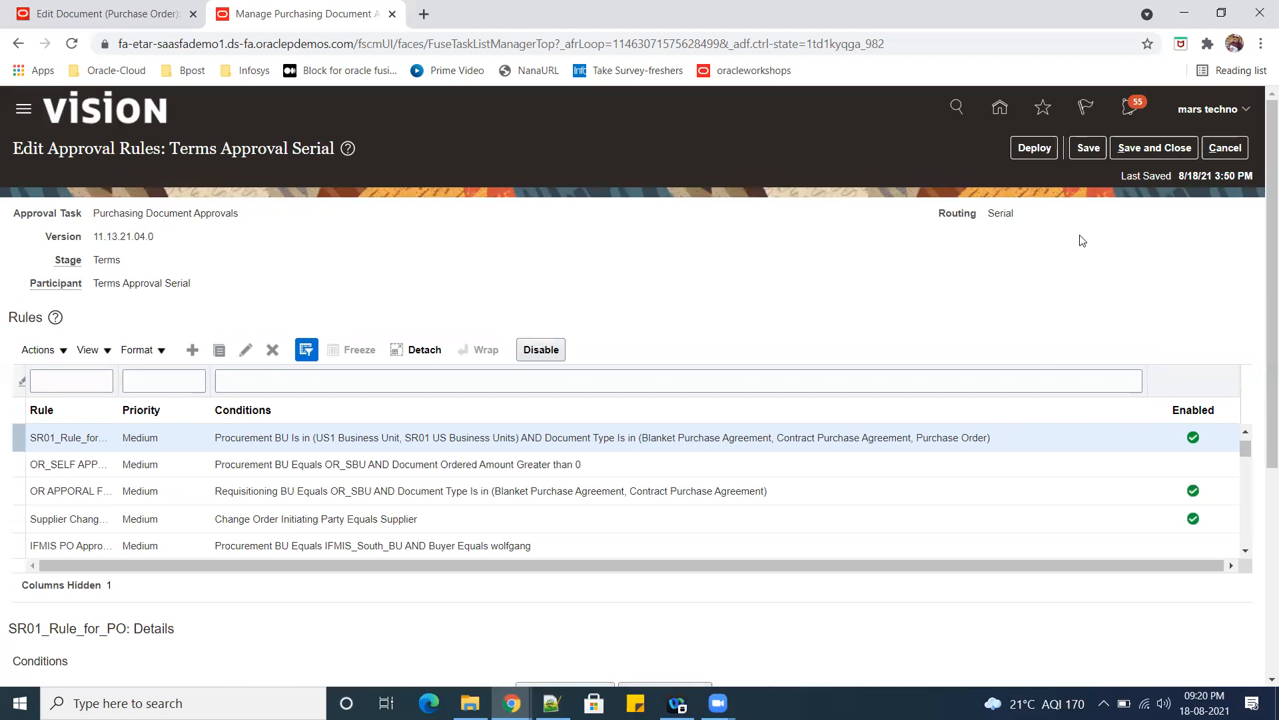
{"action": "left_click", "coordinate": [1159, 147]}
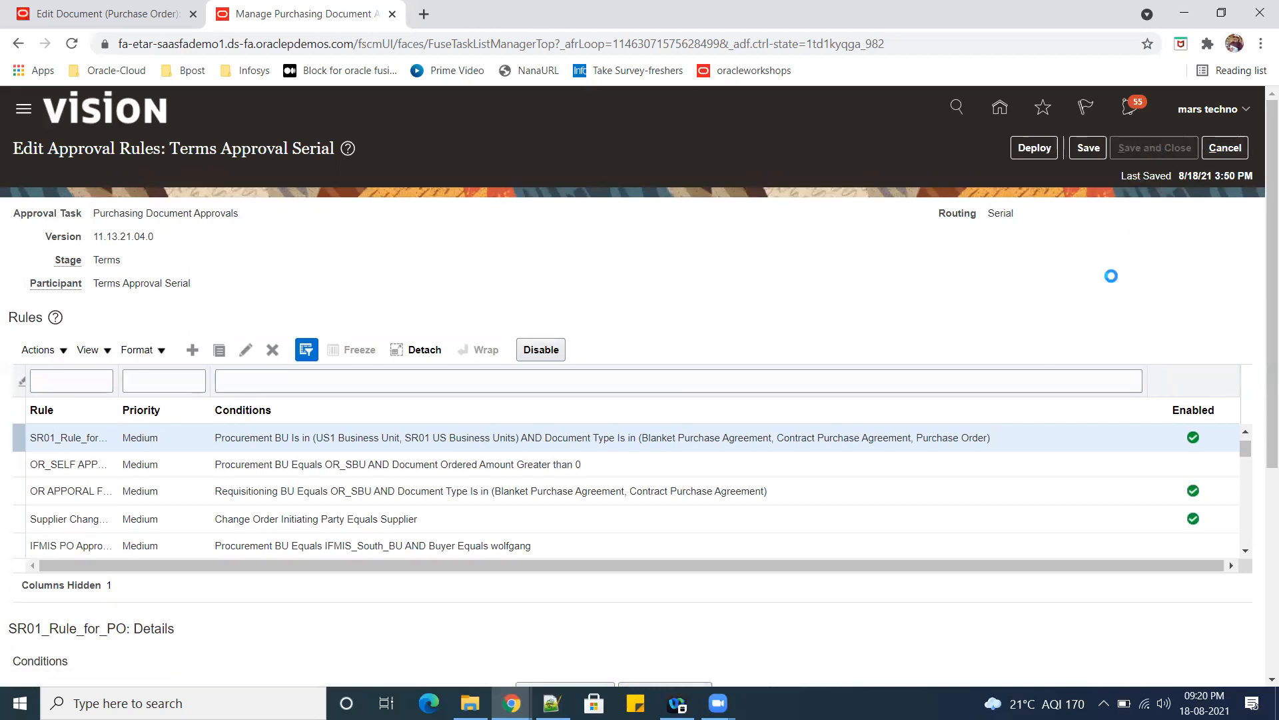
{"action": "left_click", "coordinate": [948, 152]}
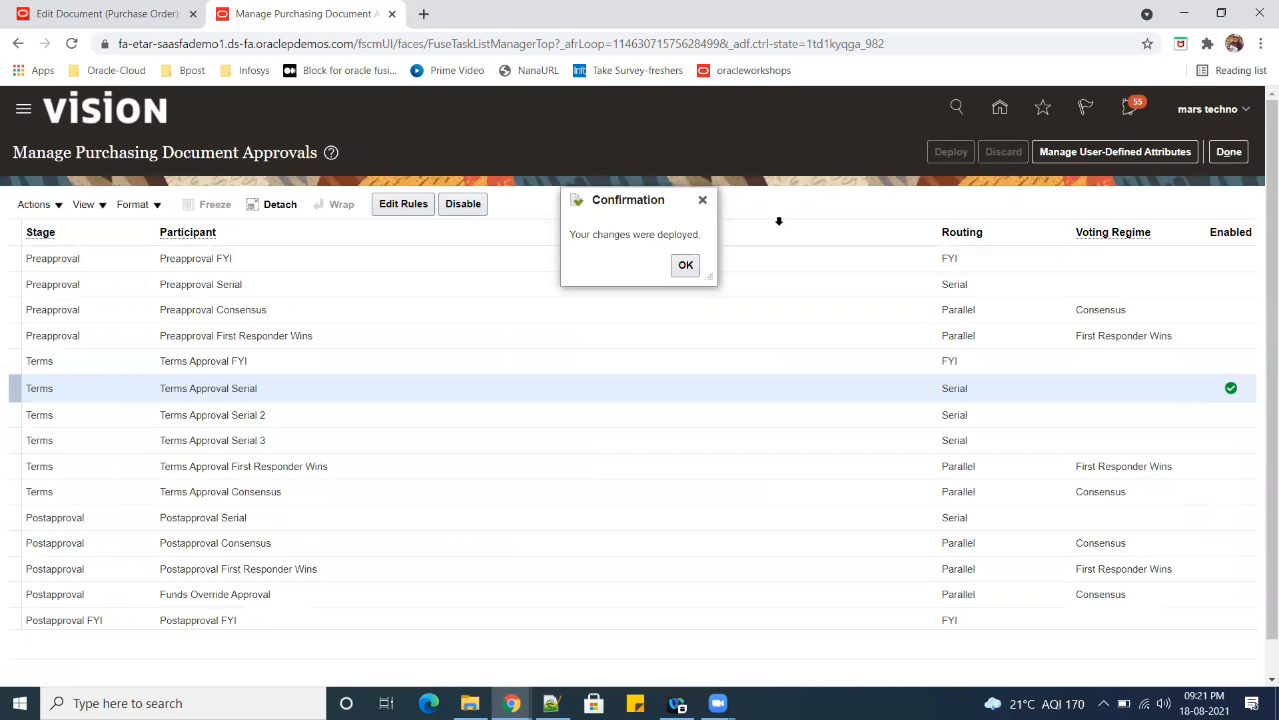
{"action": "left_click", "coordinate": [686, 265]}
Return to the Staples purchase order and reopen Manage Approvals to reload its approval route.
{"action": "left_click", "coordinate": [78, 15]}
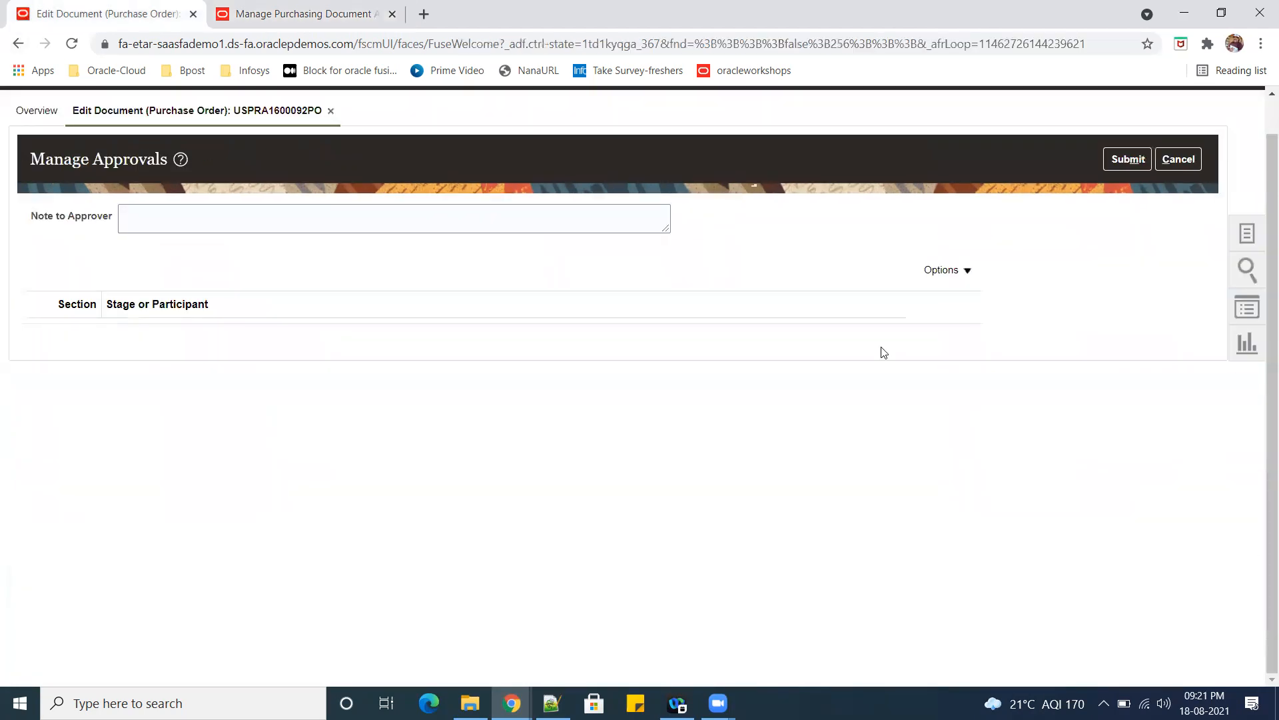
{"action": "left_click", "coordinate": [1177, 160]}
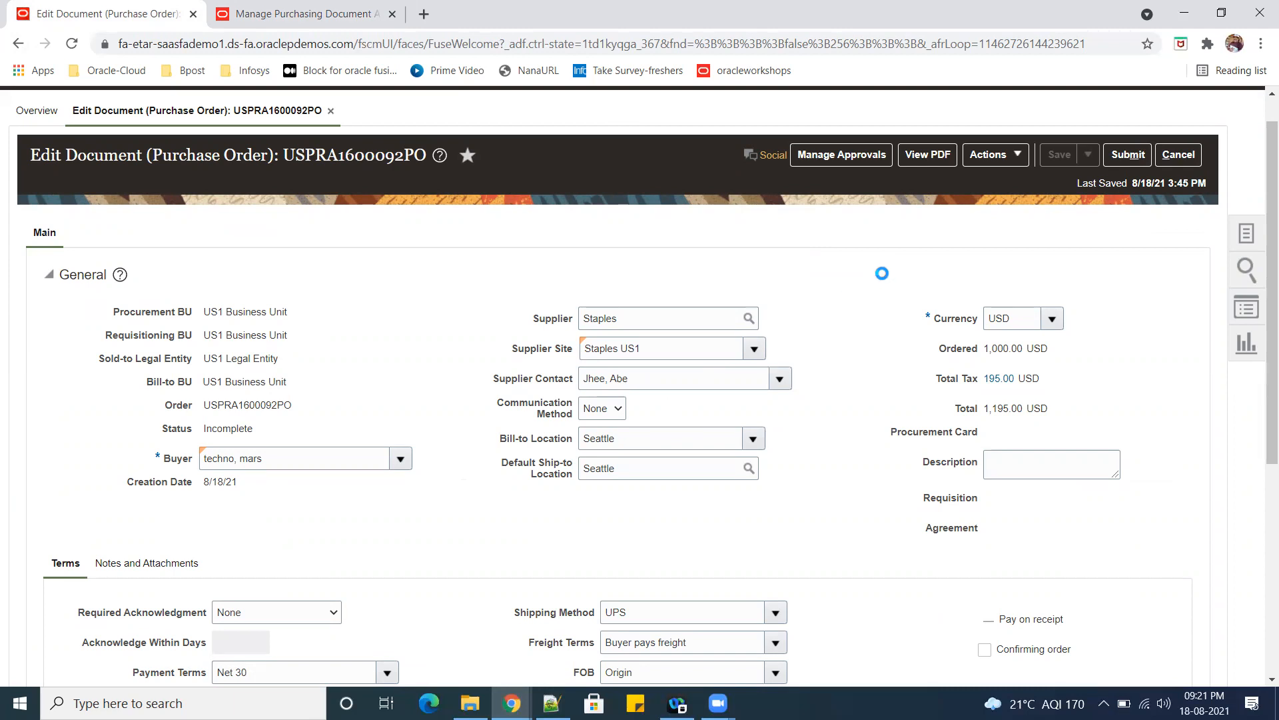
{"action": "left_click", "coordinate": [845, 158]}
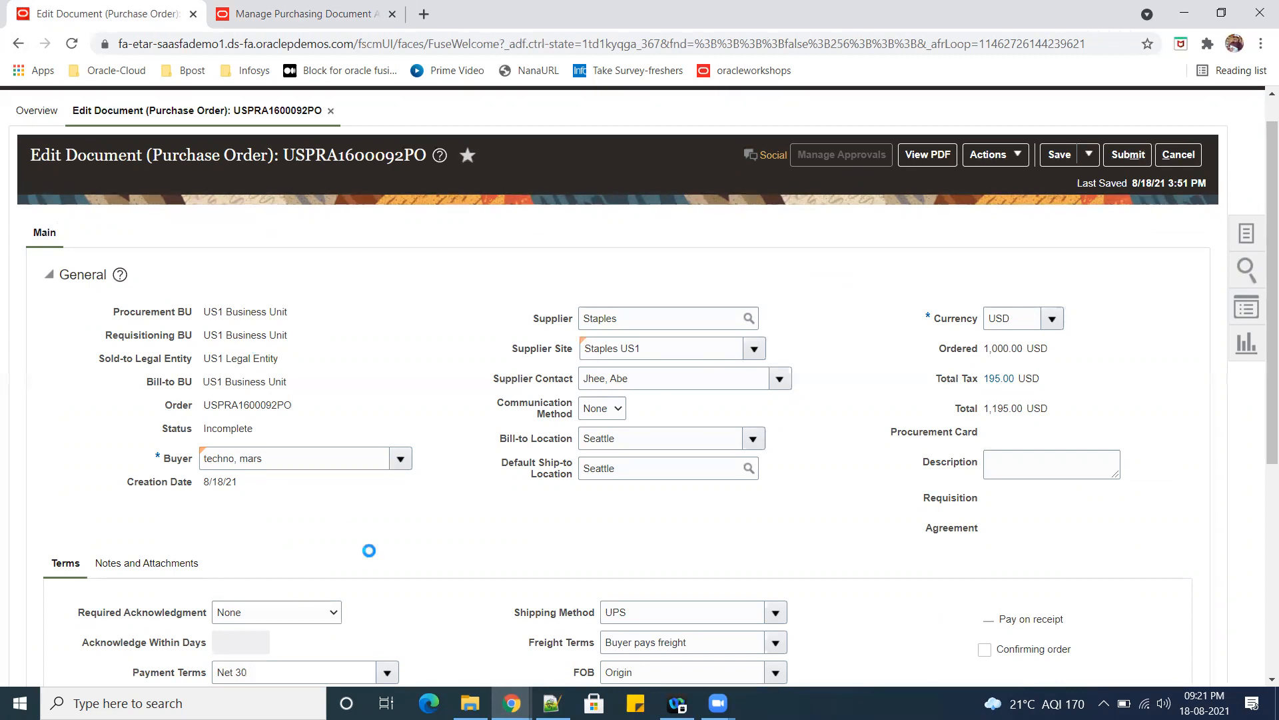
{"action": "scroll", "coordinate": [389, 496], "scroll_direction": "down", "scroll_amount": 2}
{"action": "scroll", "coordinate": [390, 496], "scroll_direction": "down", "scroll_amount": 3}
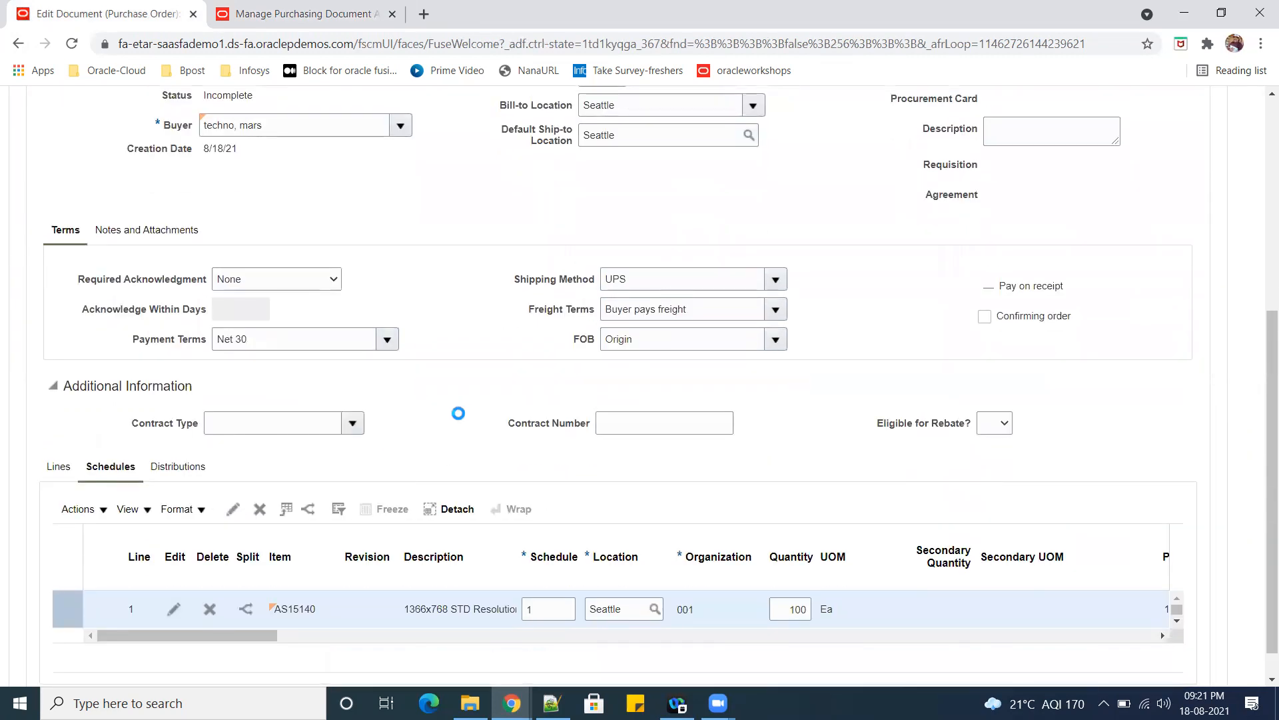
{"action": "scroll", "coordinate": [437, 422], "scroll_direction": "up", "scroll_amount": 5}
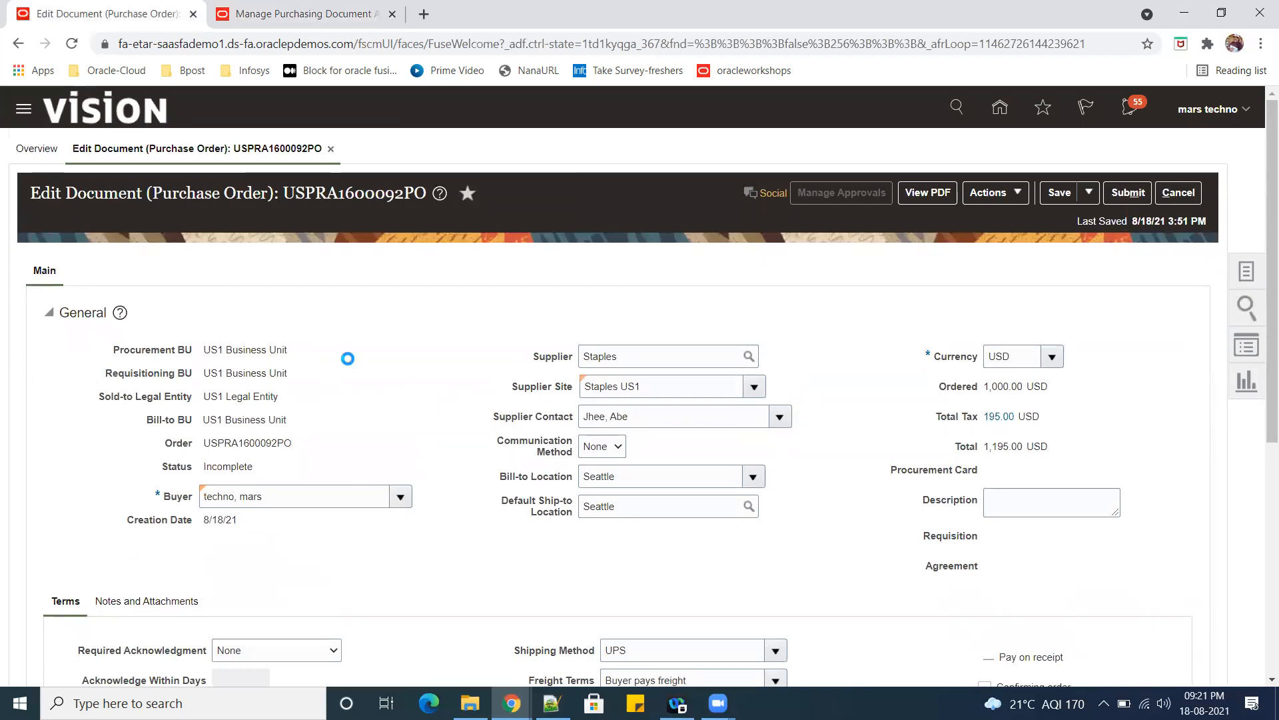
{"action": "left_click", "coordinate": [300, 14]}
{"action": "left_click", "coordinate": [110, 15]}
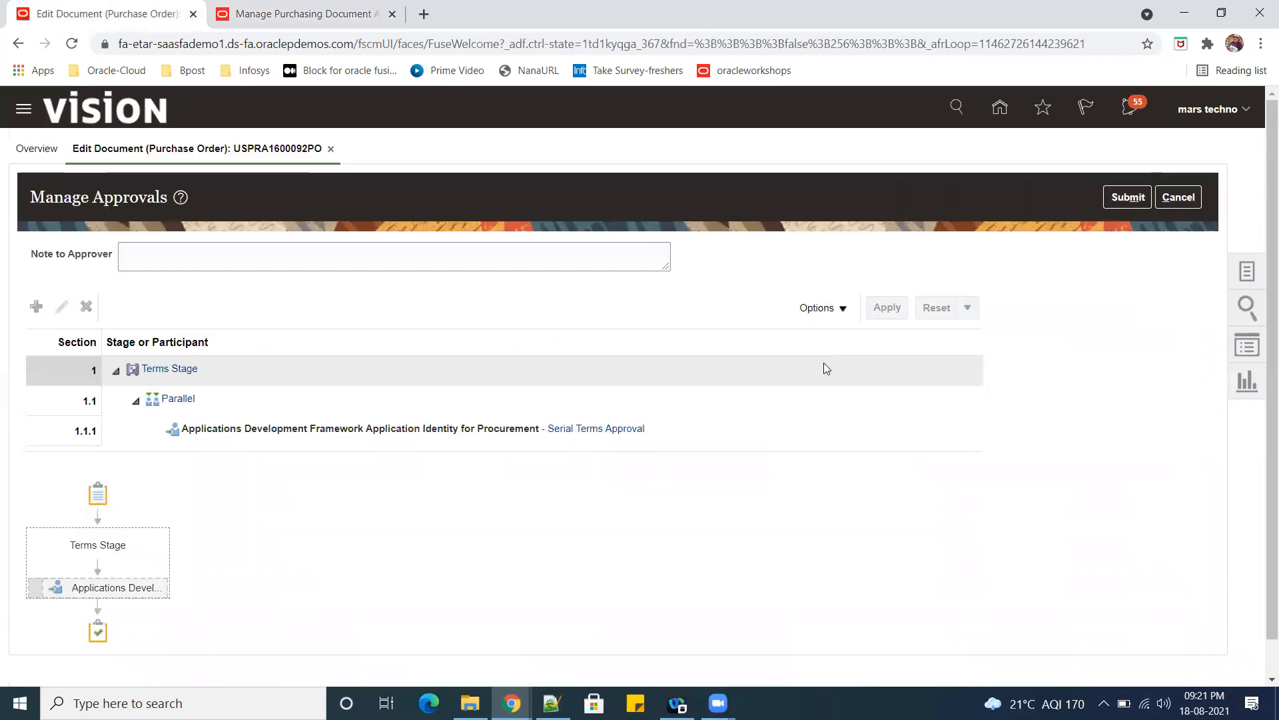
Submit the purchase order for approval from Manage Approvals.
{"action": "left_click", "coordinate": [1128, 197]}
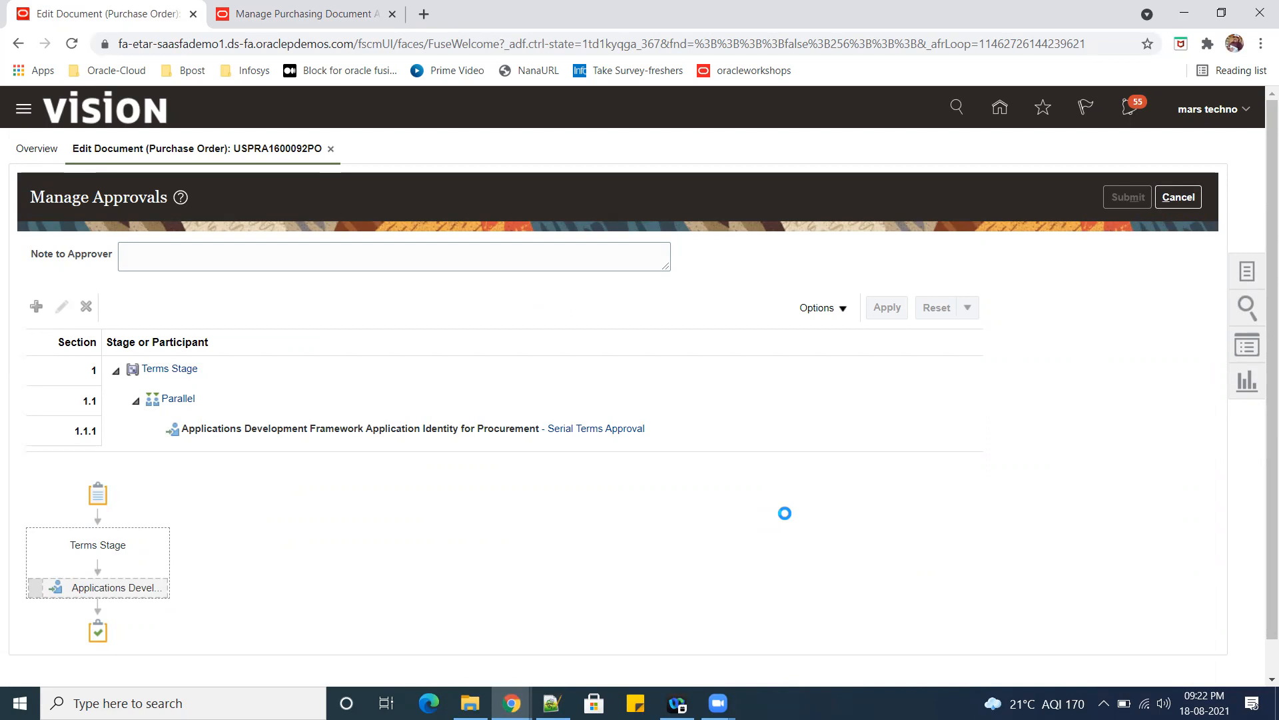
{"action": "left_click", "coordinate": [241, 19]}
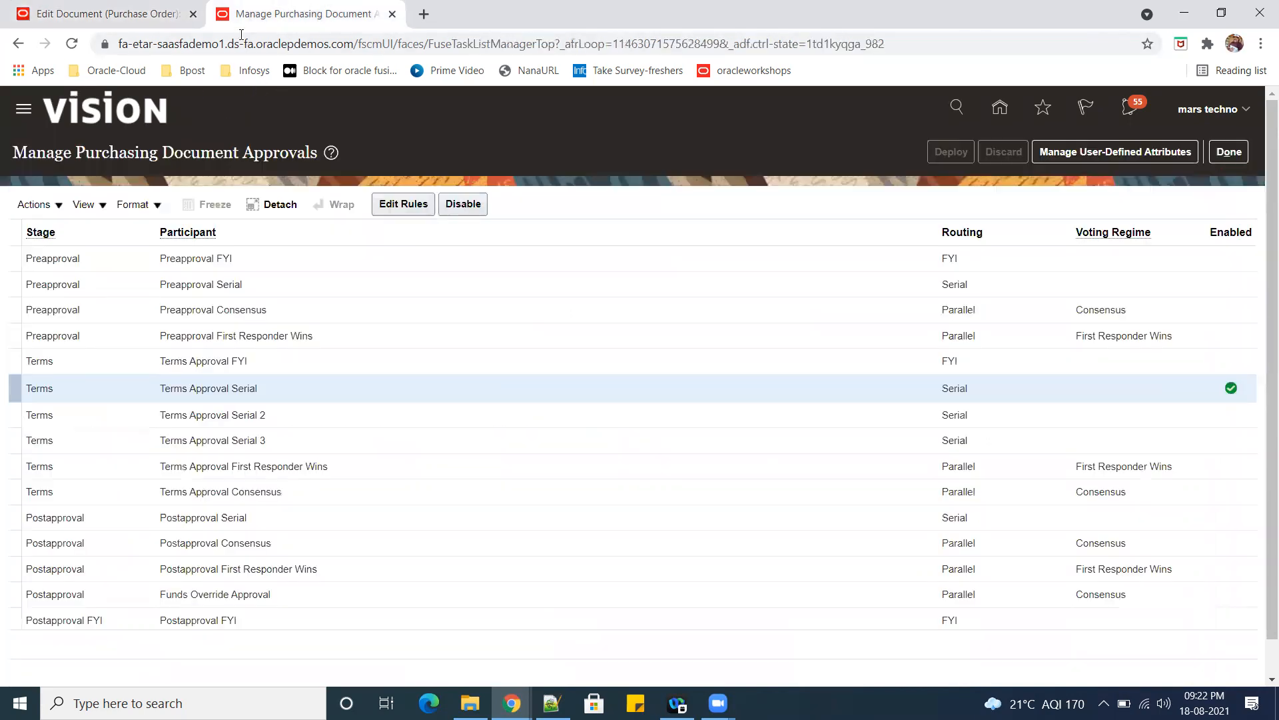
{"action": "left_click", "coordinate": [115, 15]}
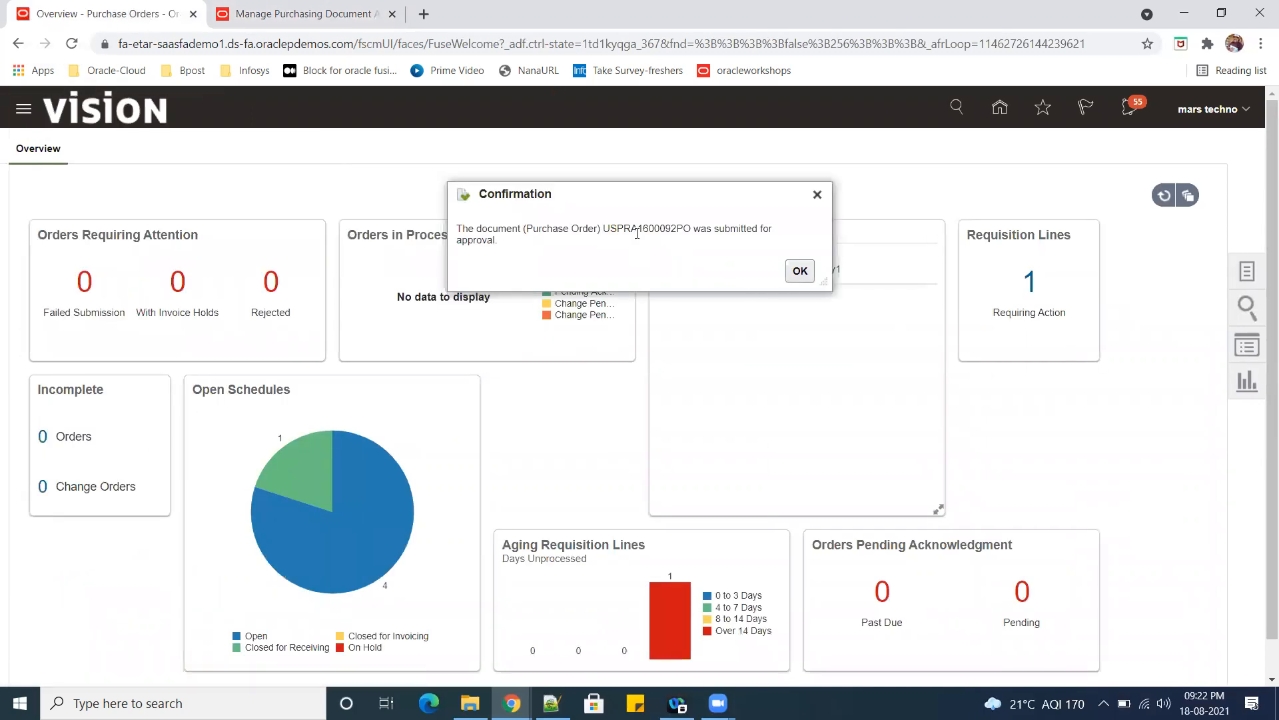
Copy the purchase order number from the submission confirmation and paste it below AS15140 in the Notepad++ notes.
{"action": "double_click", "coordinate": [637, 230]}
{"action": "left_click", "coordinate": [634, 242]}
{"action": "double_click", "coordinate": [633, 229]}
{"action": "key", "text": "ctrl+c"}
{"action": "left_click", "coordinate": [799, 271]}
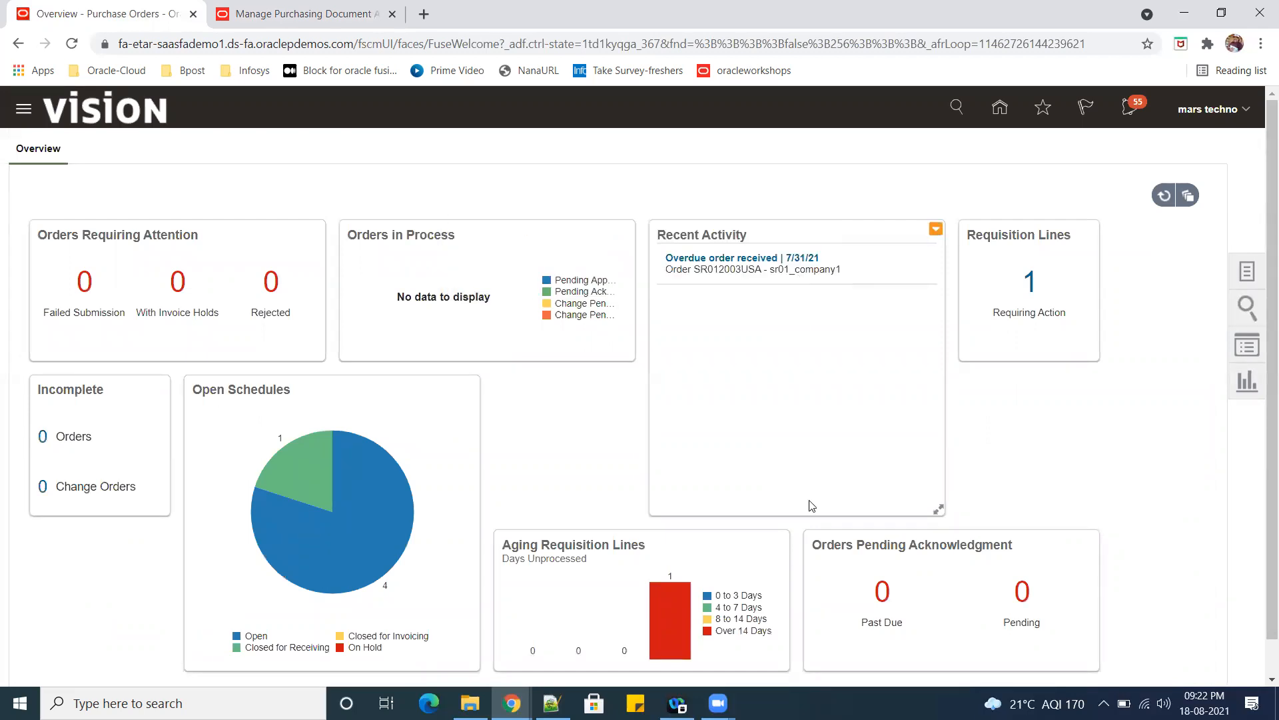
{"action": "key", "text": "alt+Tab"}
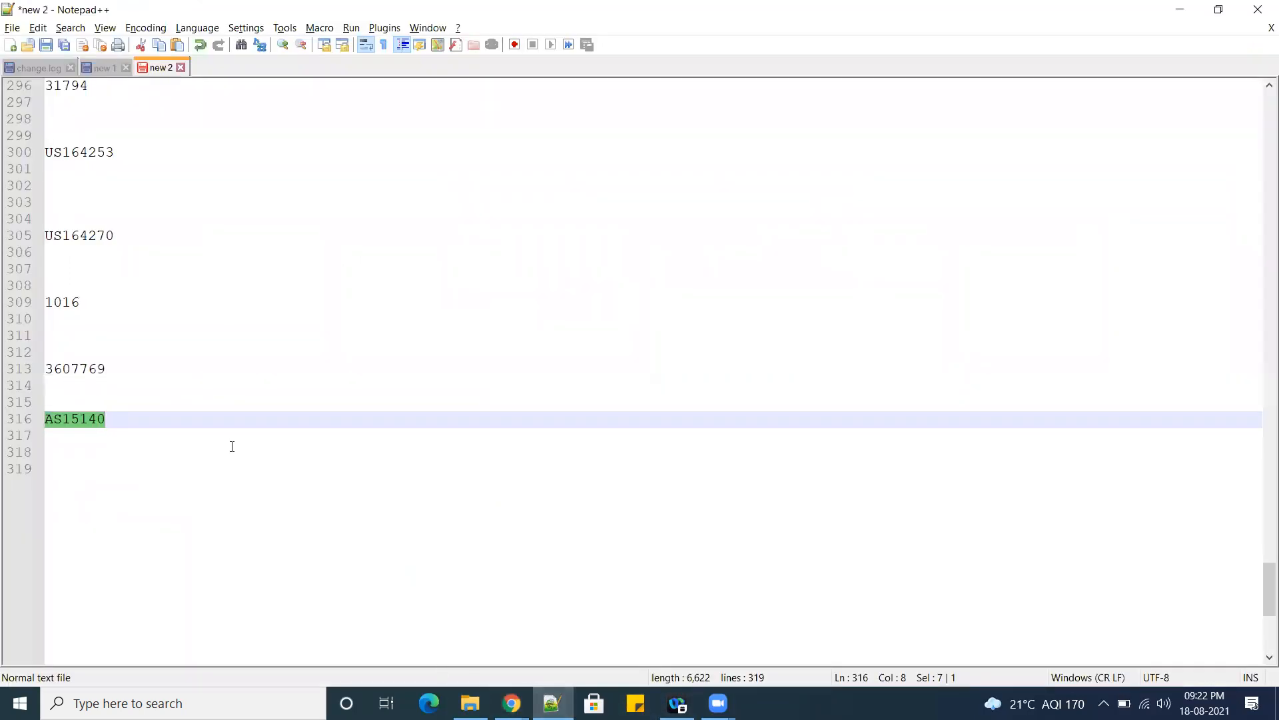
{"action": "left_click", "coordinate": [224, 422]}
{"action": "key", "text": "Return"}
{"action": "key", "text": "Return"}
{"action": "key", "text": "Return"}
{"action": "key", "text": "Return"}
{"action": "key", "text": "ctrl+v"}
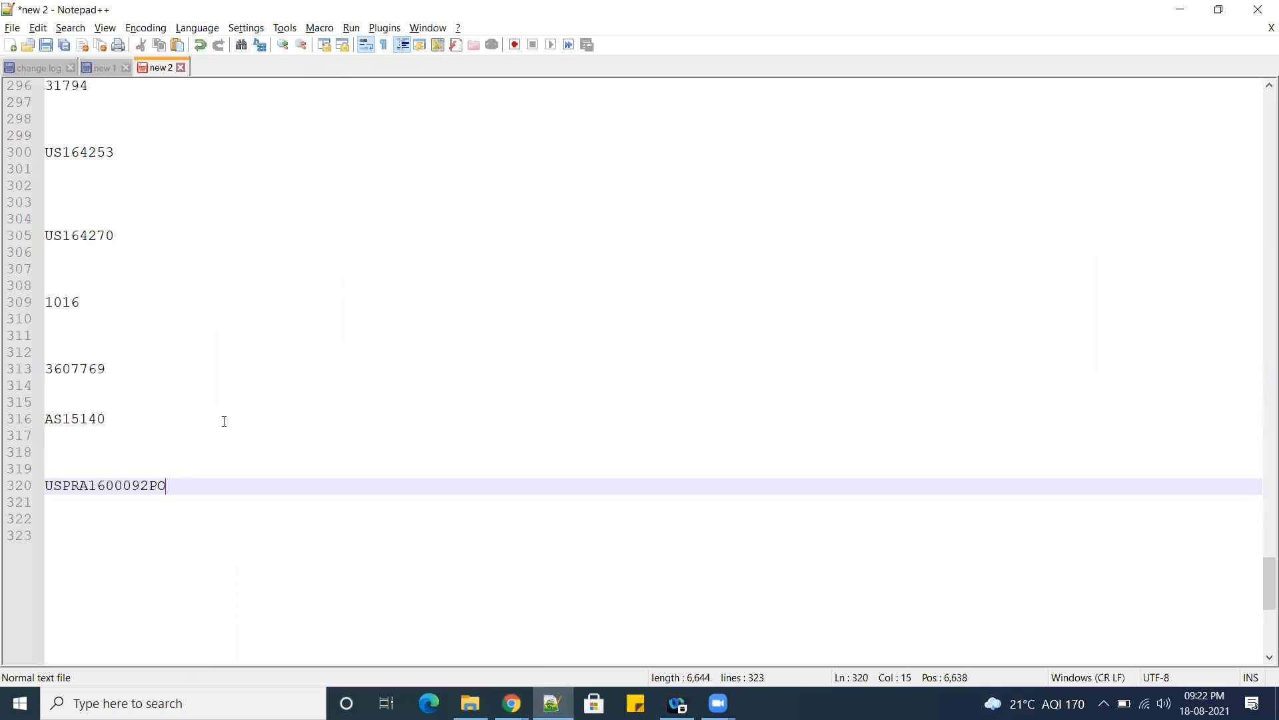
{"action": "left_click", "coordinate": [1181, 9]}
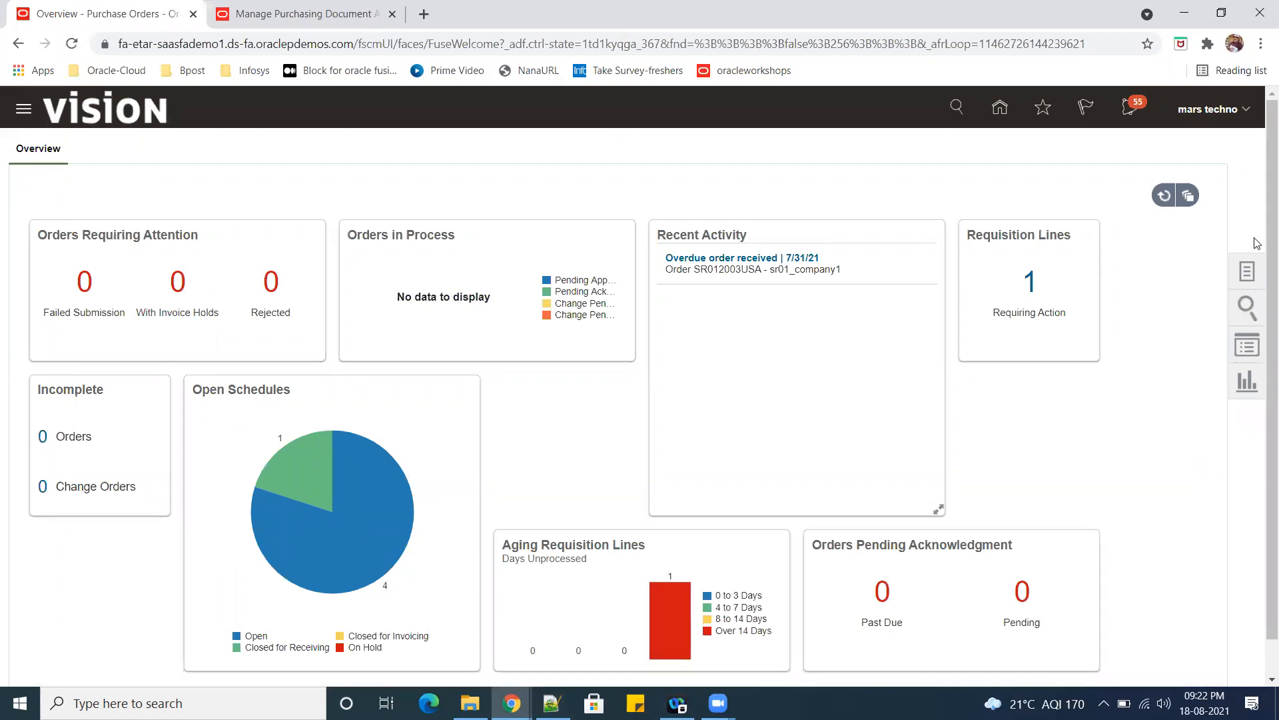
Open the Manage Orders task from the Purchase Orders overview.
{"action": "left_click", "coordinate": [1247, 271]}
{"action": "left_click", "coordinate": [1258, 346]}
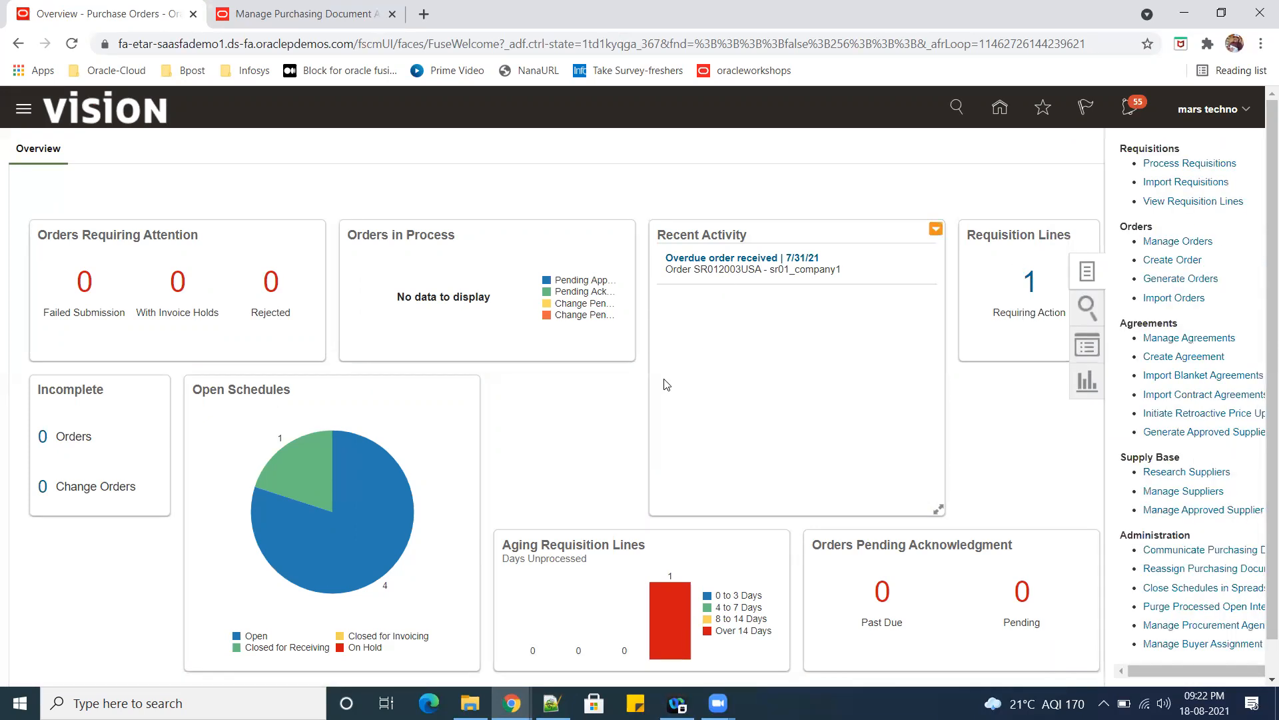
{"action": "left_click", "coordinate": [1139, 243]}
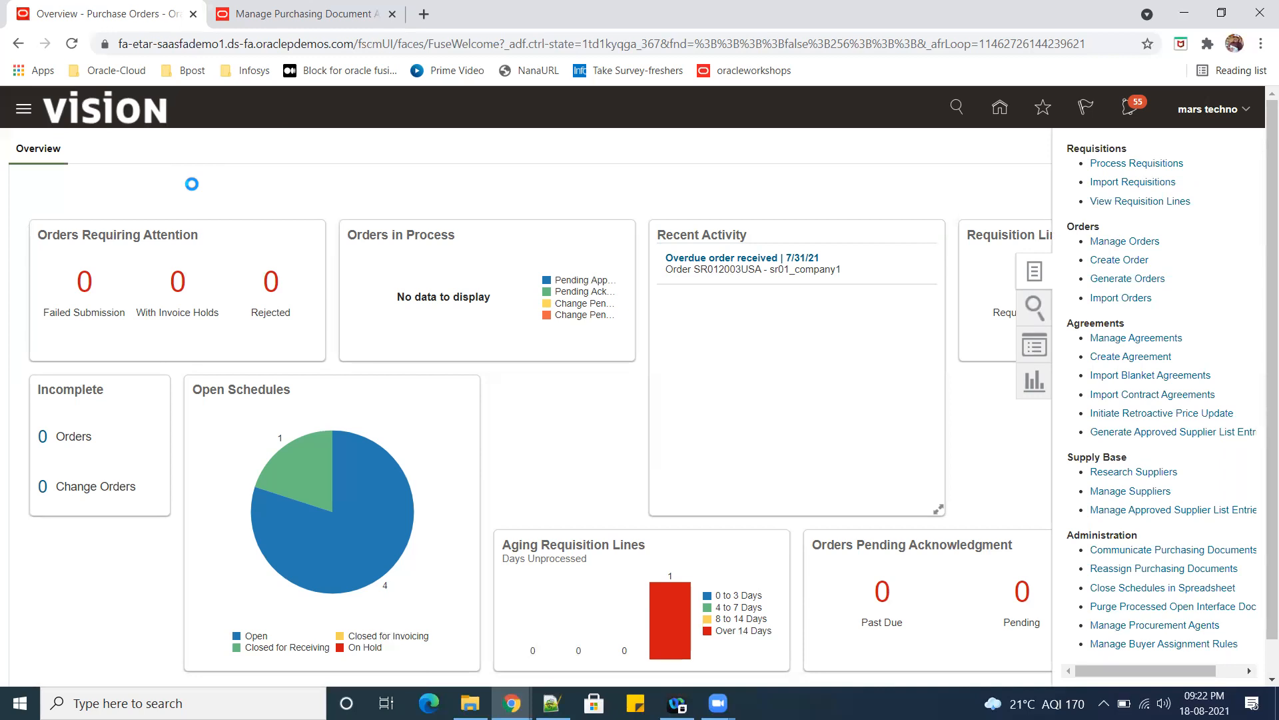
Search Manage Orders for the copied purchase order number with Procurement BU set to US1 Business Unit.
{"action": "left_click", "coordinate": [941, 352]}
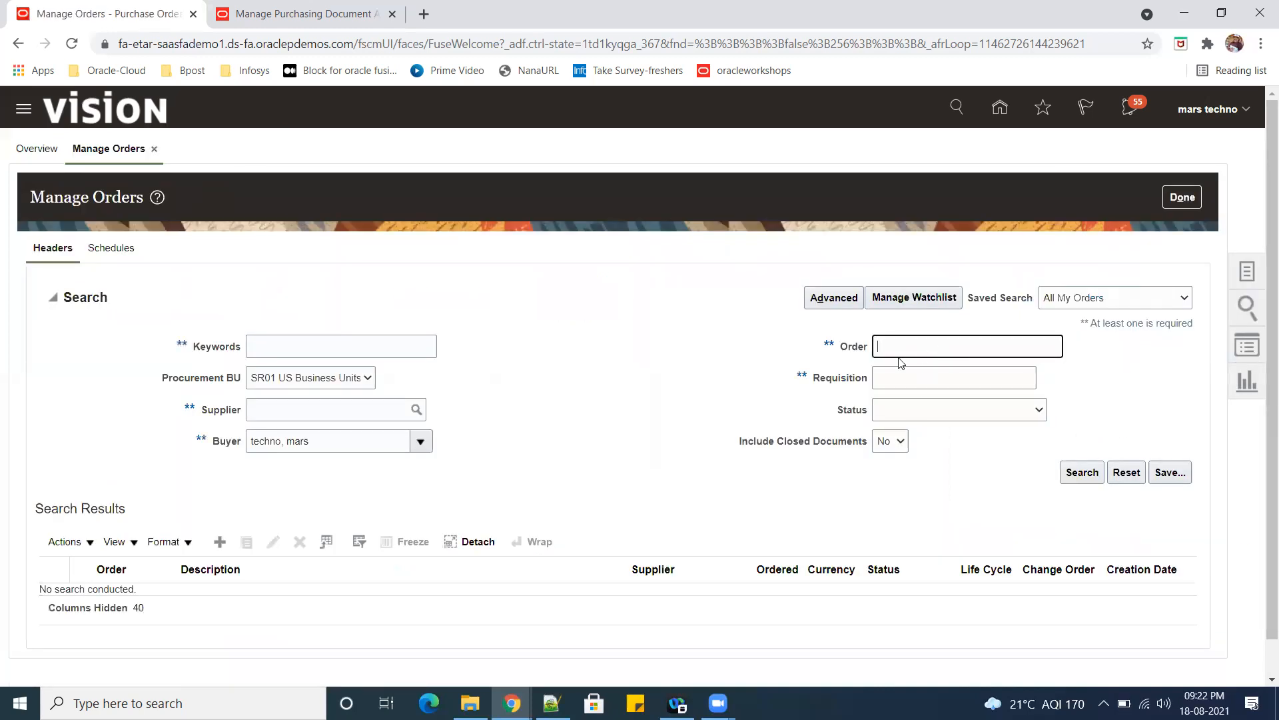
{"action": "key", "text": "ctrl+v"}
{"action": "left_click", "coordinate": [368, 377]}
{"action": "left_click", "coordinate": [286, 419]}
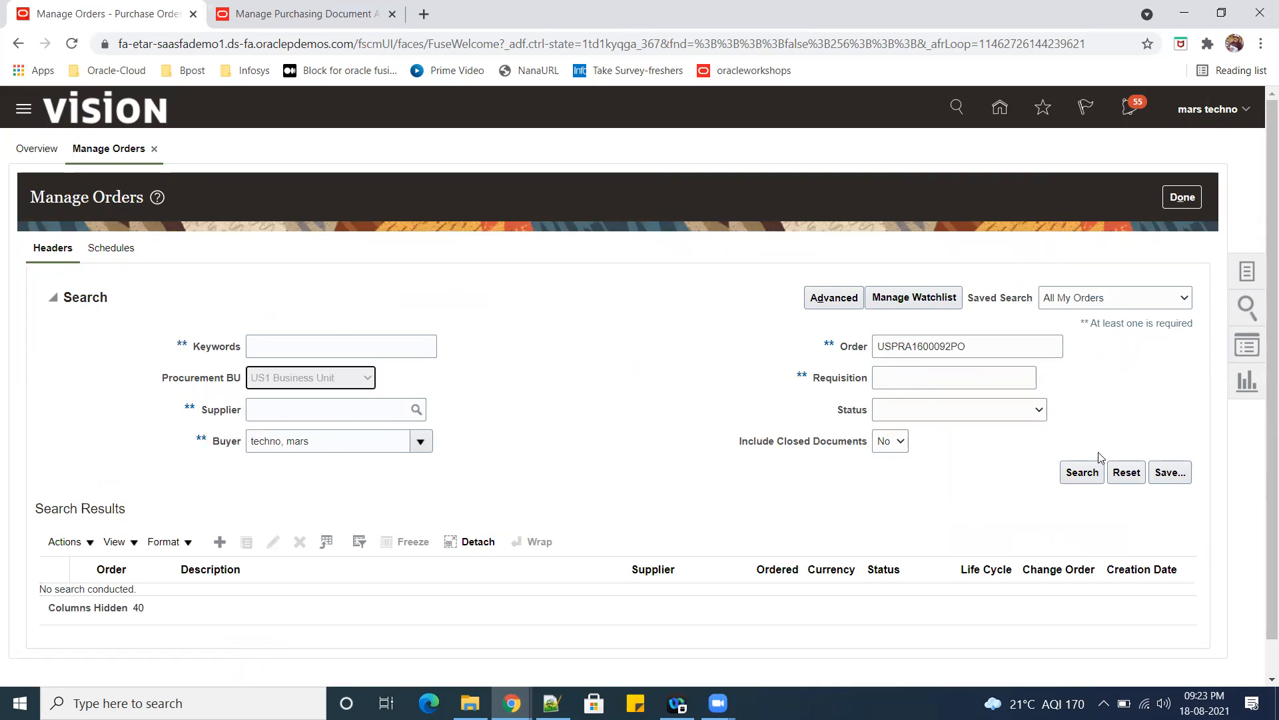
{"action": "left_click", "coordinate": [1081, 472]}
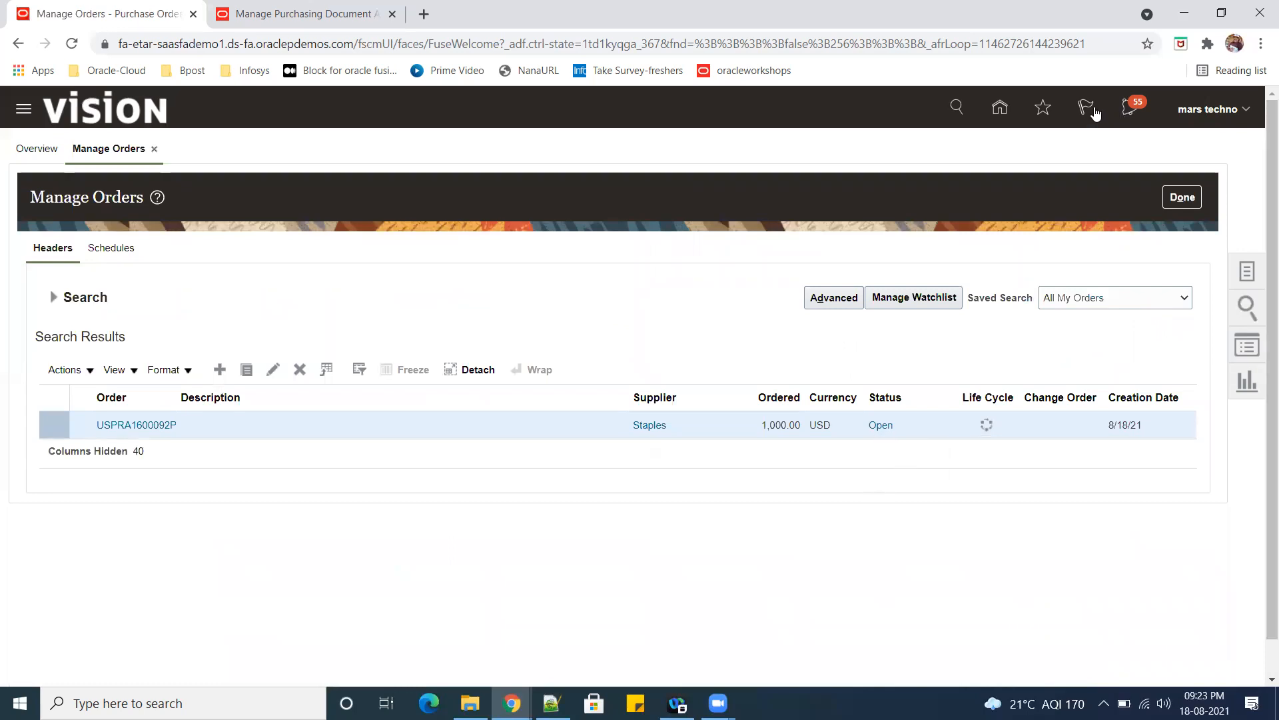
Return to the home page and open Inventory Management from the Supply Chain Execution apps.
{"action": "left_click", "coordinate": [999, 107]}
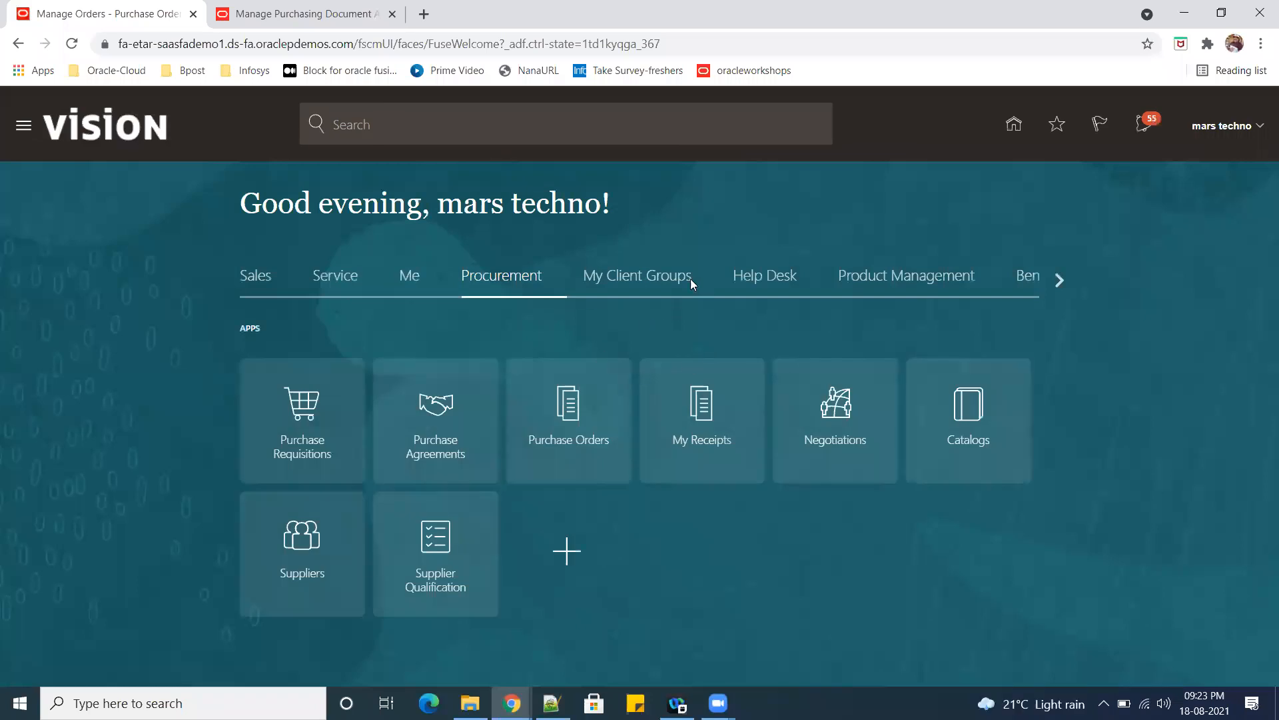
{"action": "left_click", "coordinate": [1049, 280]}
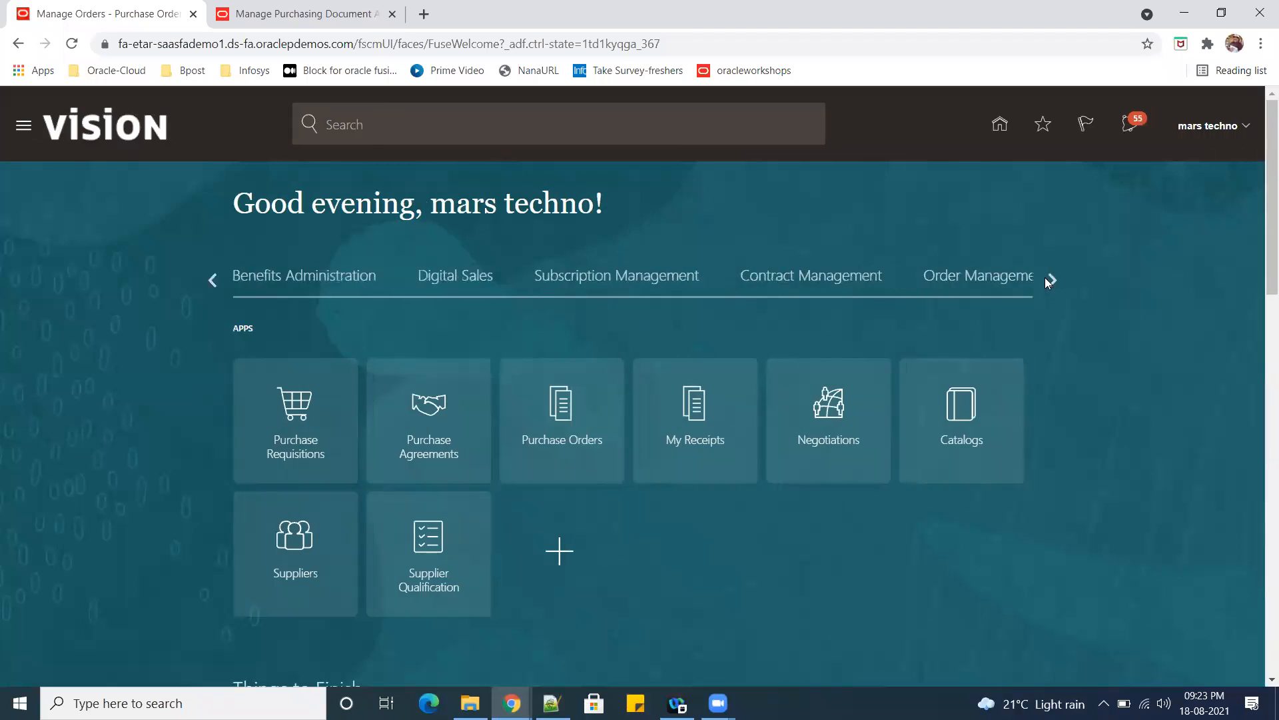
{"action": "left_click", "coordinate": [1046, 285]}
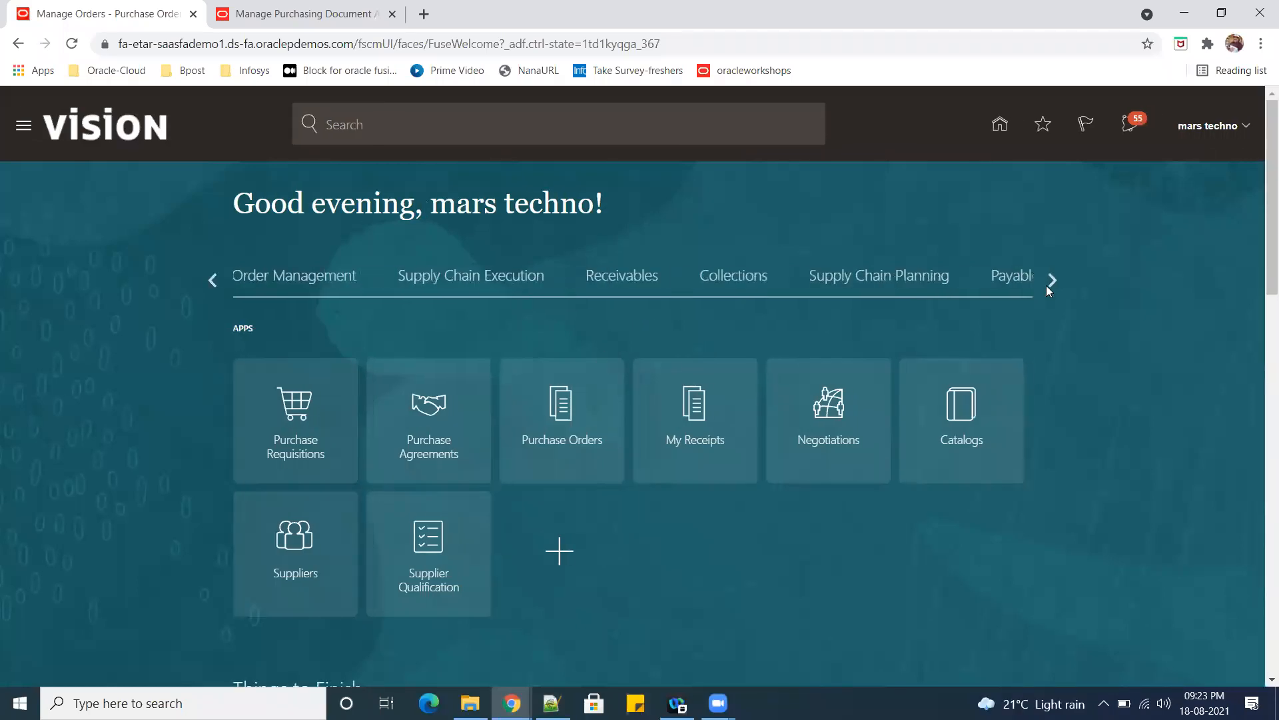
{"action": "left_click", "coordinate": [873, 278]}
{"action": "left_click", "coordinate": [532, 294]}
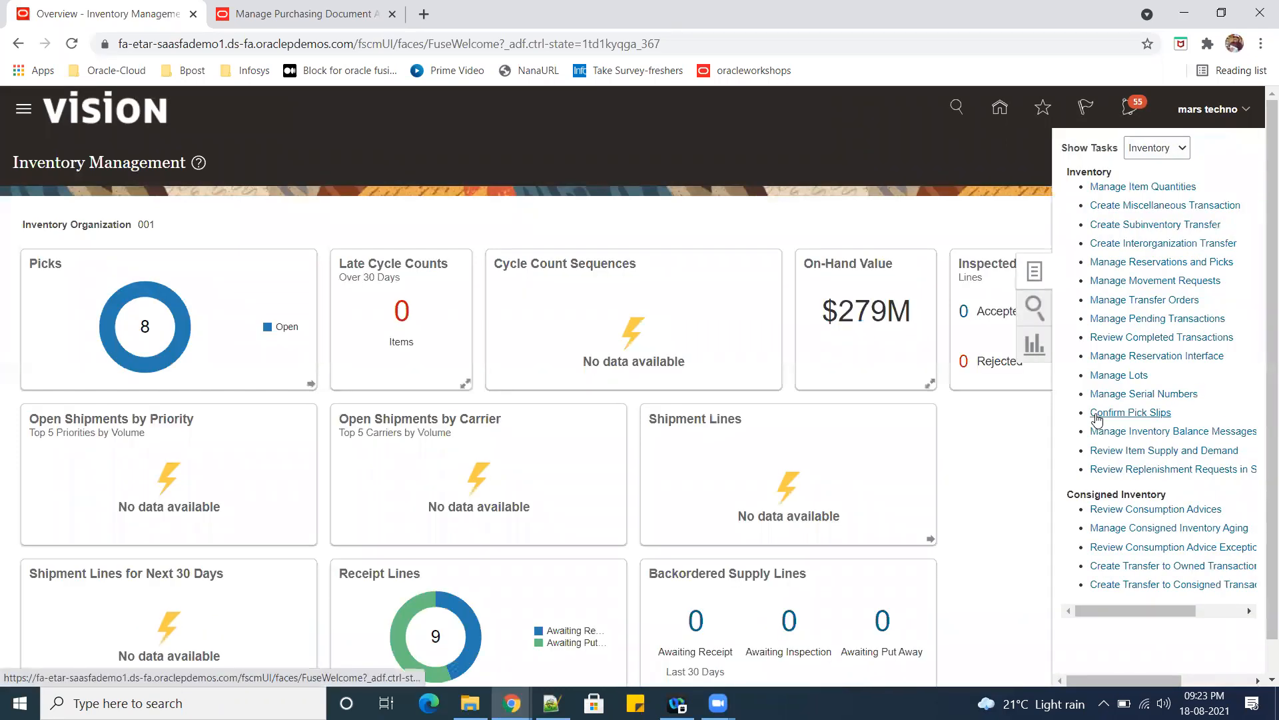
Switch the Inventory Management task list to Receipts and open Receive Expected Shipments.
{"action": "left_click", "coordinate": [1164, 154]}
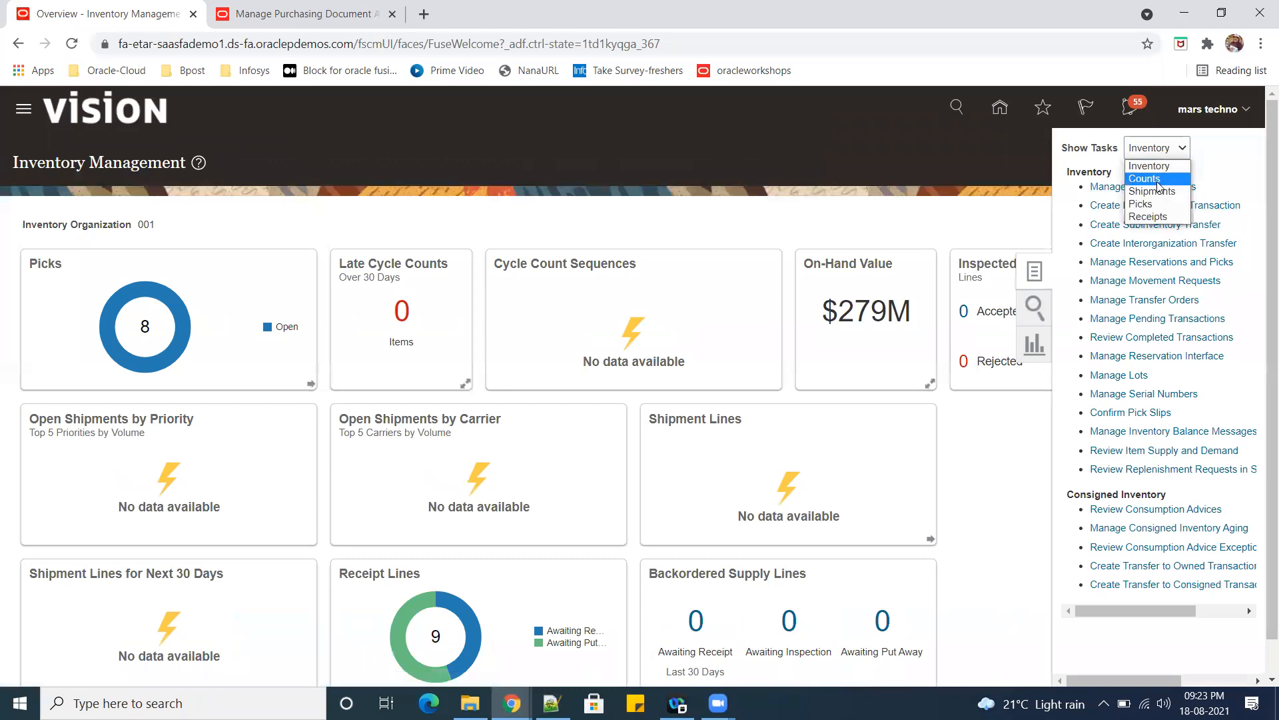
{"action": "left_click", "coordinate": [1165, 215]}
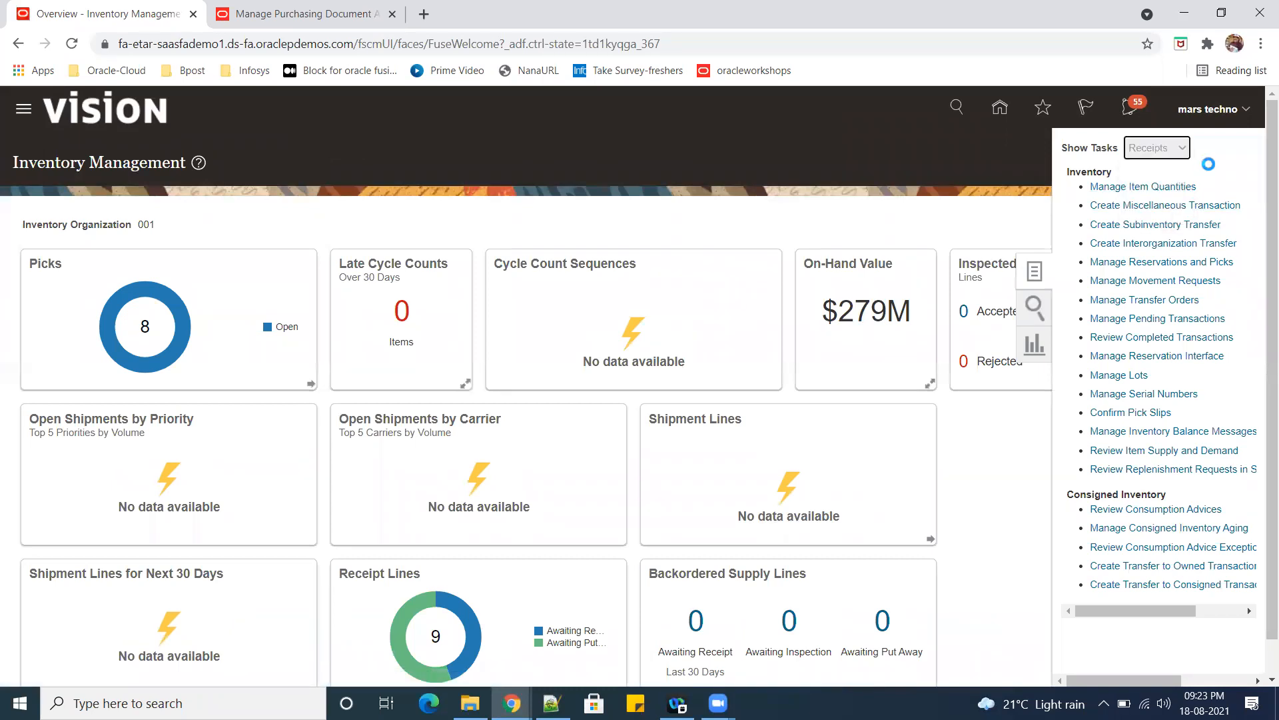
{"action": "left_click", "coordinate": [1160, 187]}
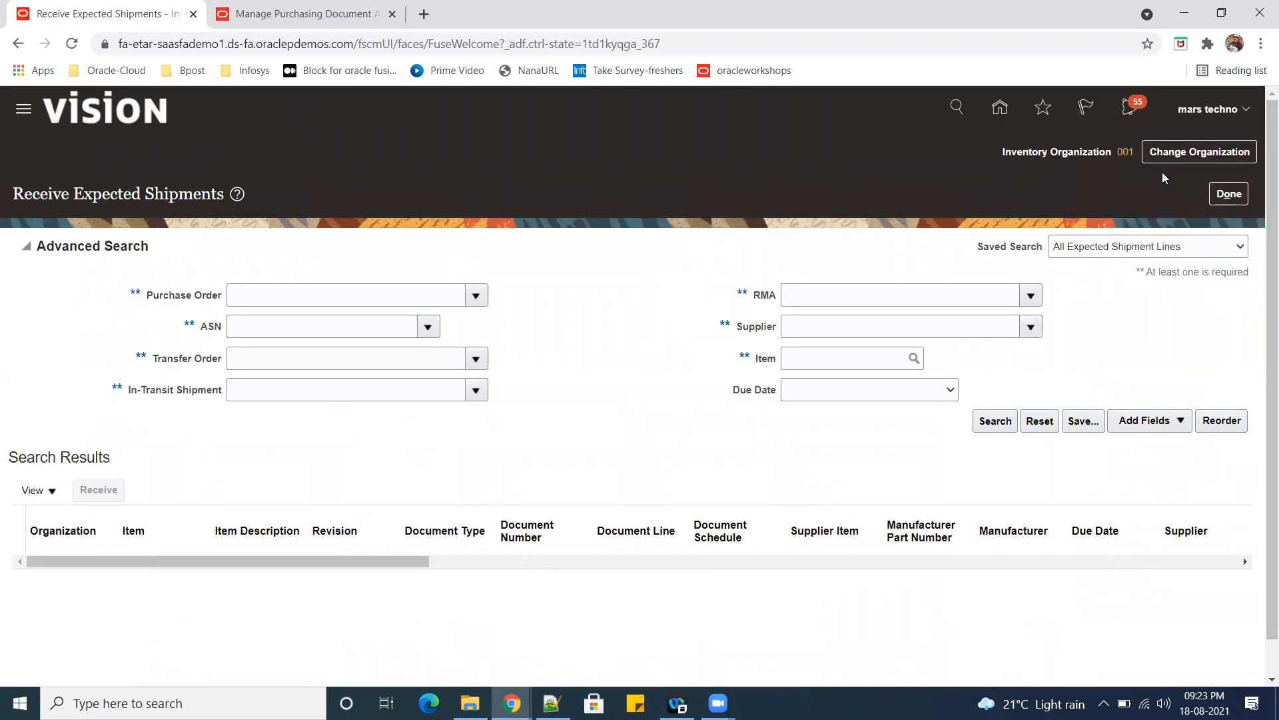
Search the expected shipments by the copied purchase order number and start receiving the AS15140 line.
{"action": "left_click", "coordinate": [277, 293]}
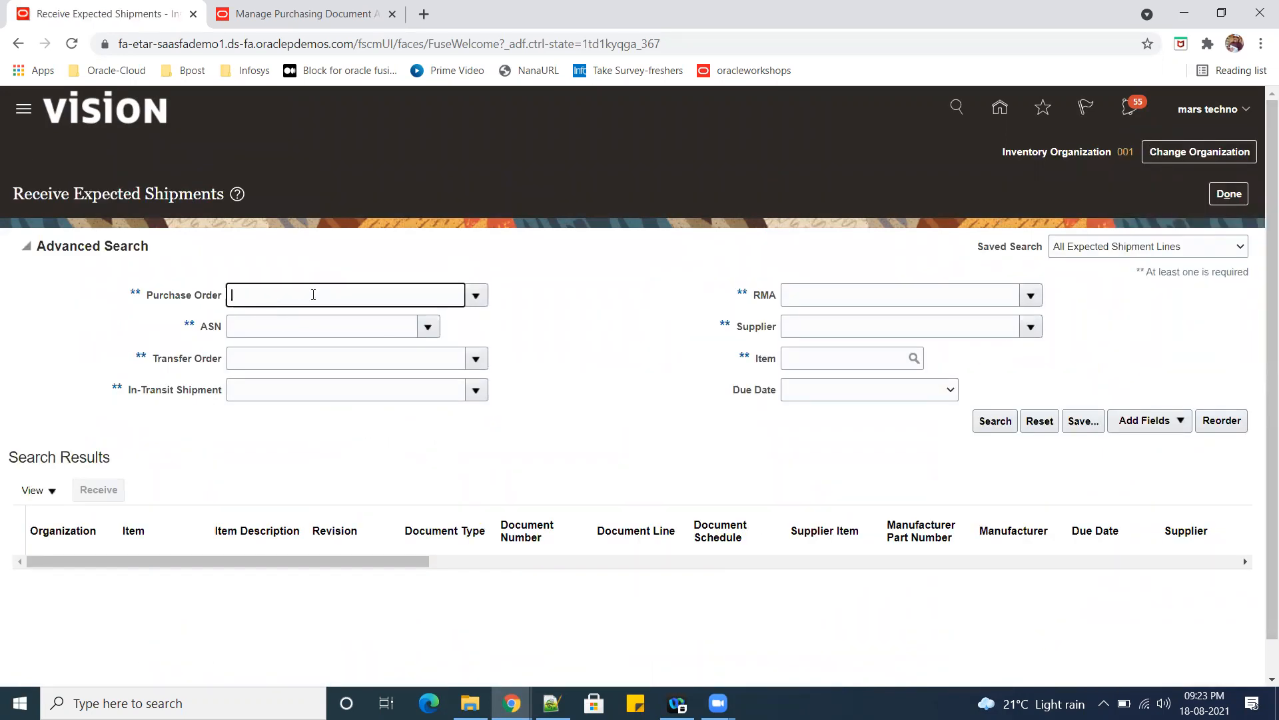
{"action": "type", "text": "USPRA1600092PO"}
{"action": "key", "text": "Tab"}
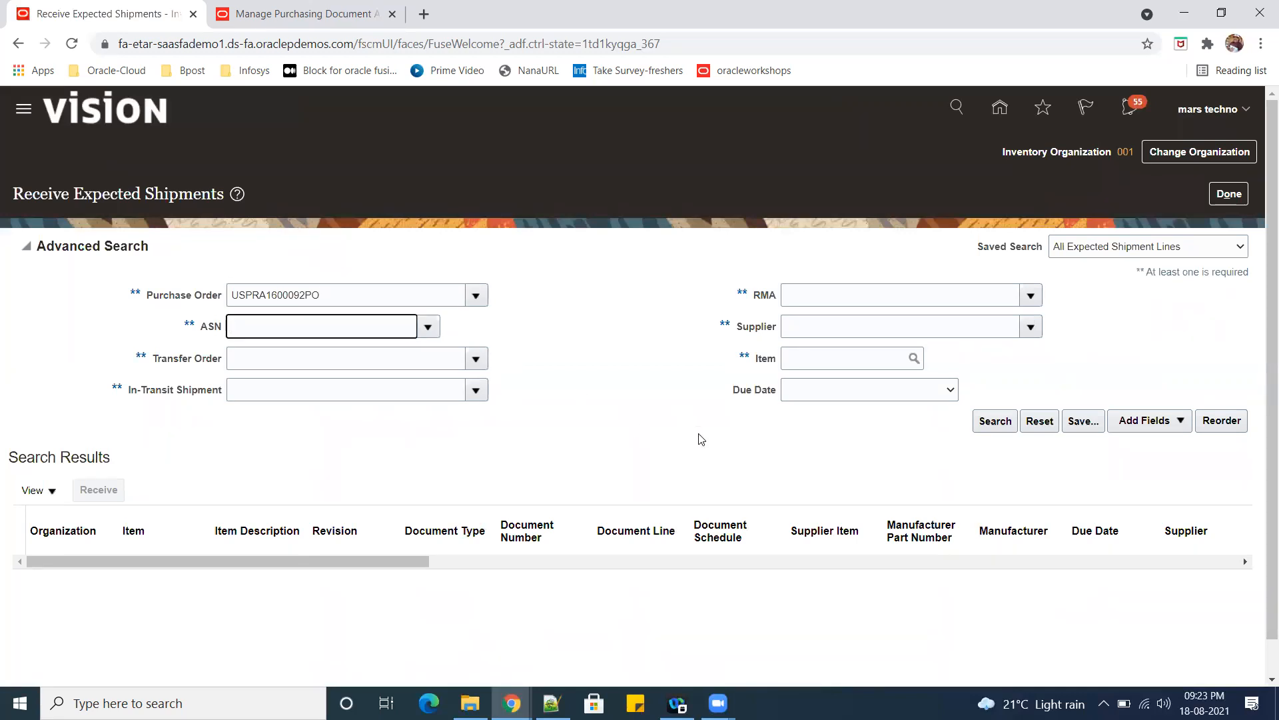
{"action": "left_click", "coordinate": [995, 422]}
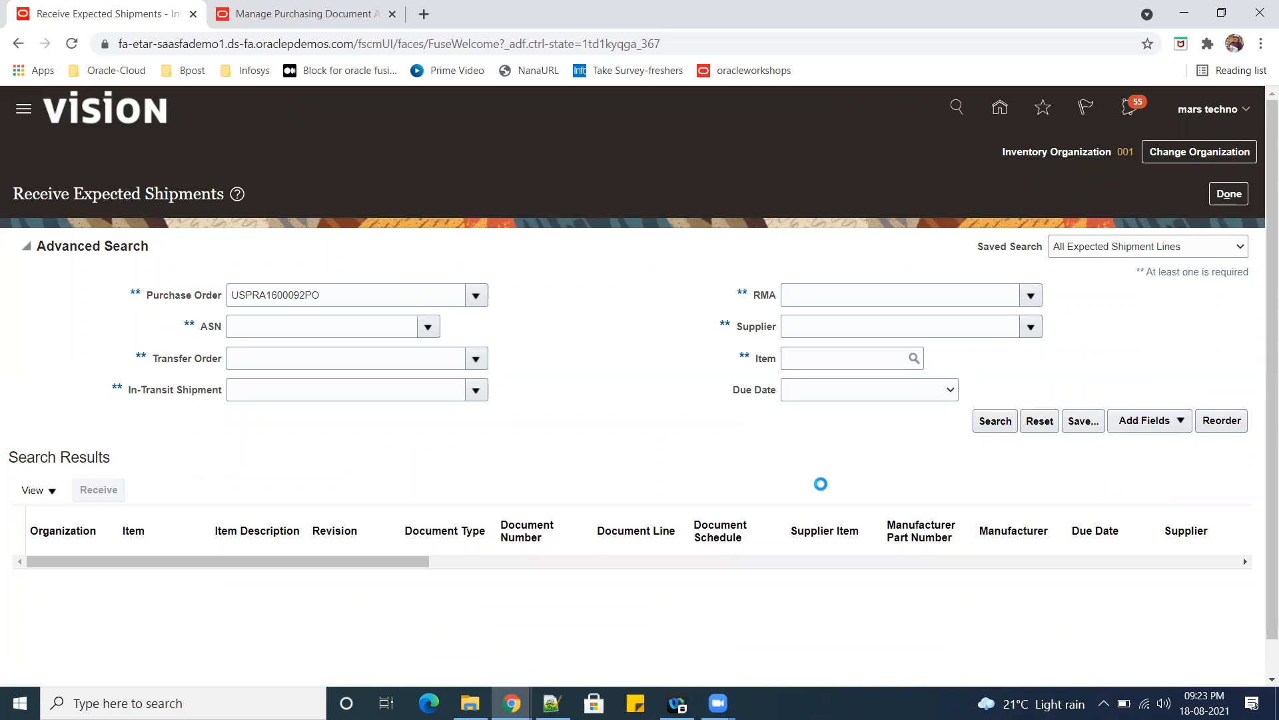
{"action": "left_click", "coordinate": [654, 398]}
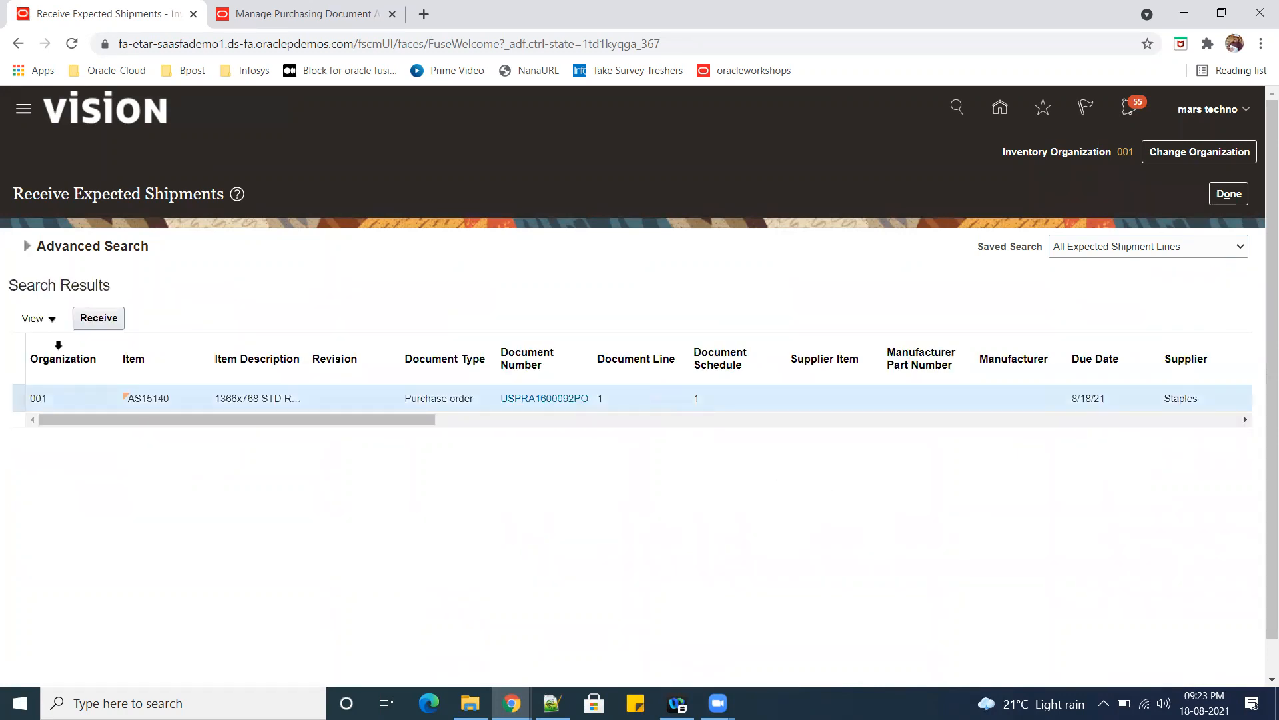
{"action": "left_click", "coordinate": [105, 321]}
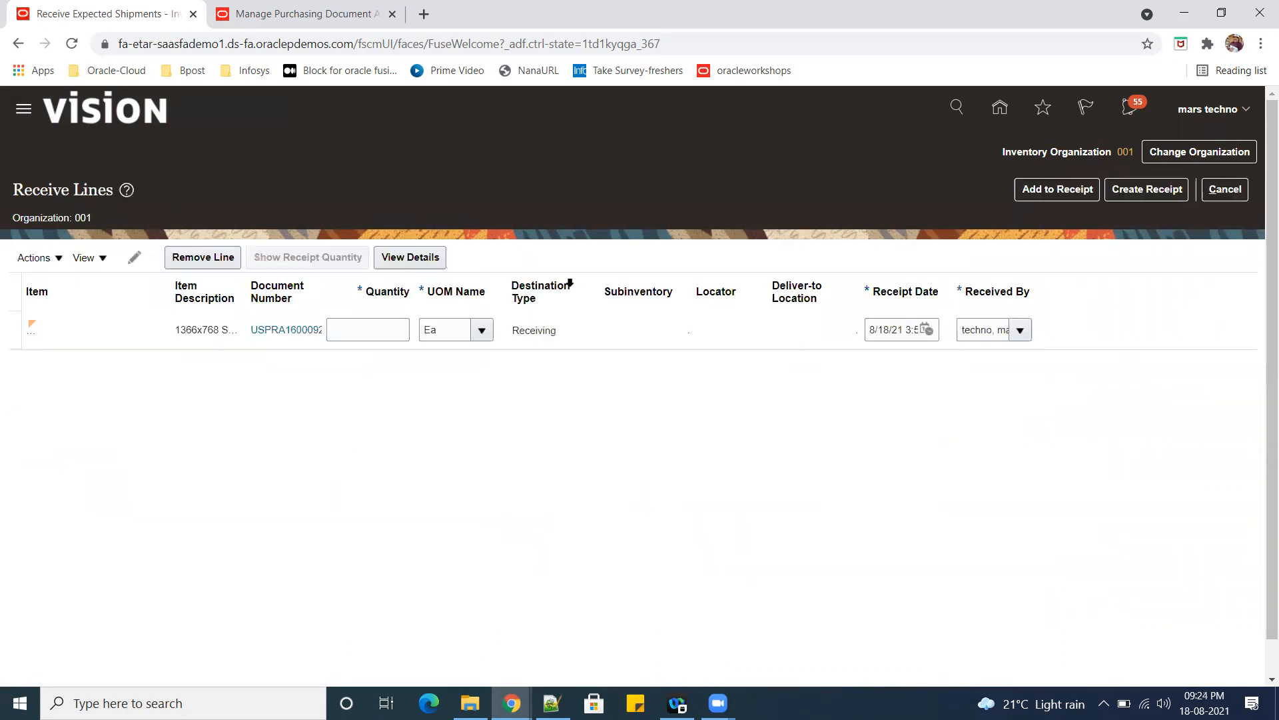
Create and submit a receipt for a quantity of 100 on the AS15140 line.
{"action": "left_click", "coordinate": [381, 332]}
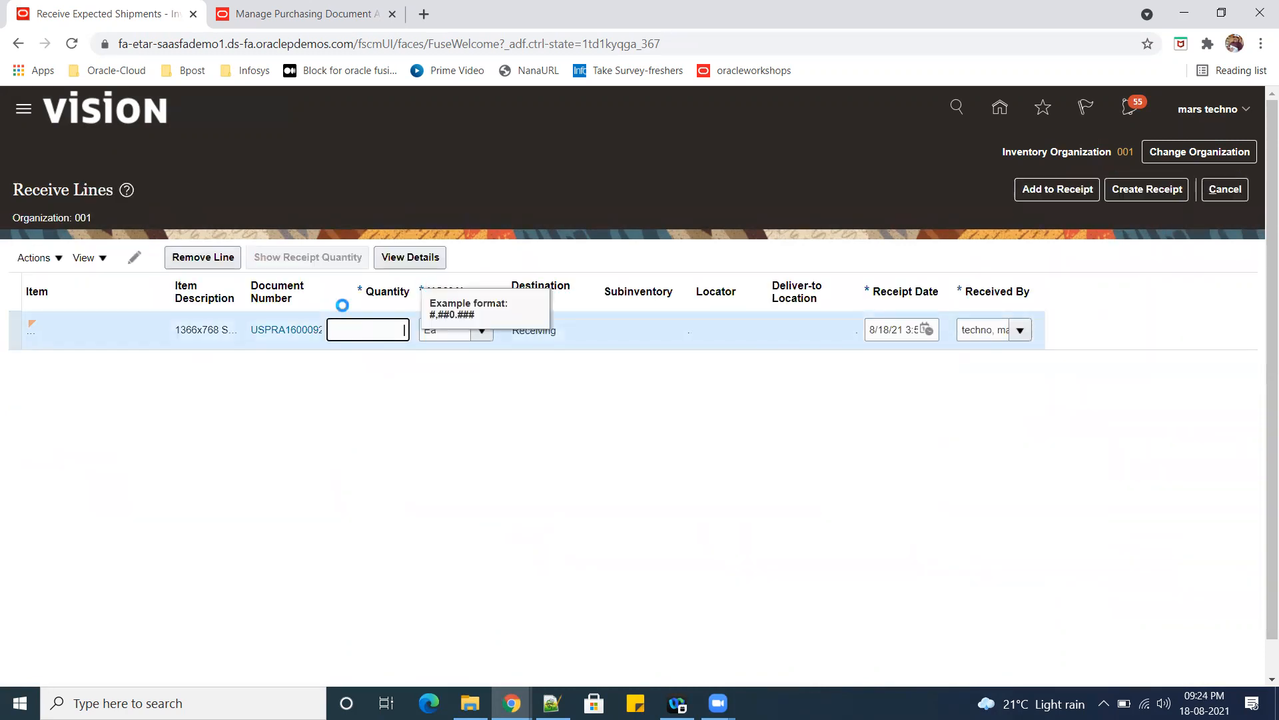
{"action": "left_click", "coordinate": [498, 454]}
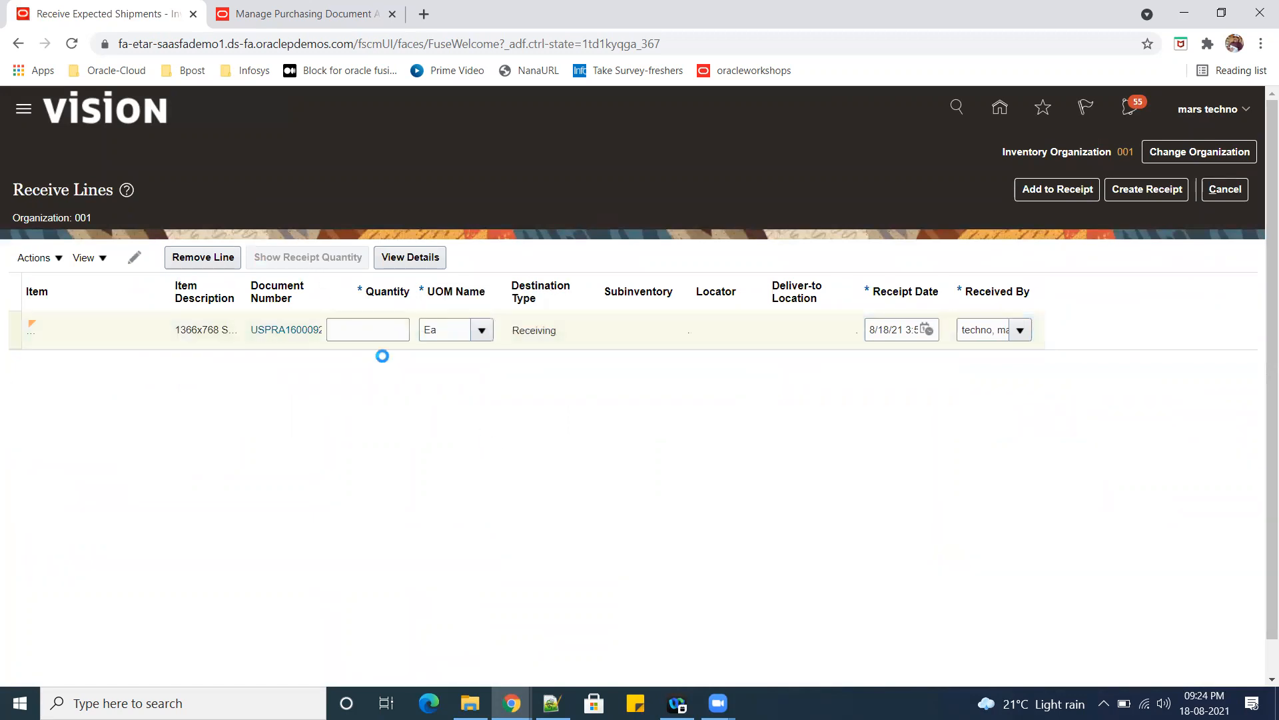
{"action": "left_click", "coordinate": [364, 333]}
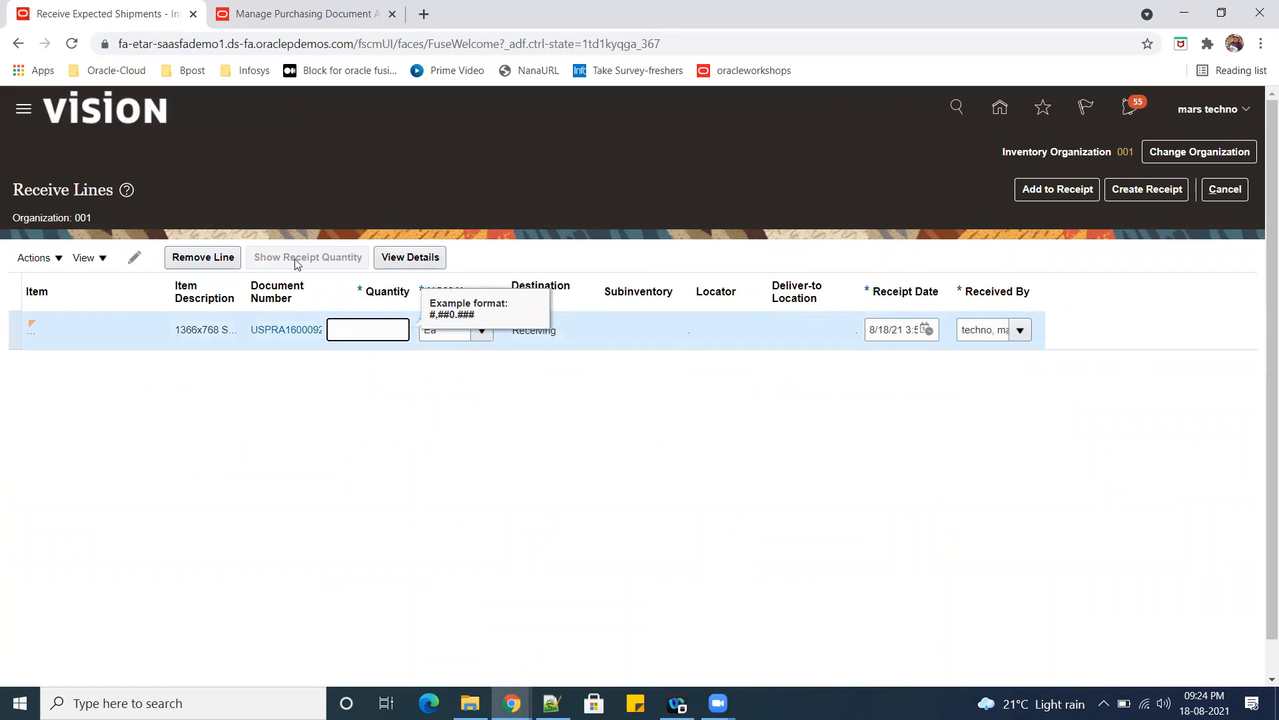
{"action": "type", "text": "100"}
{"action": "key", "text": "Tab"}
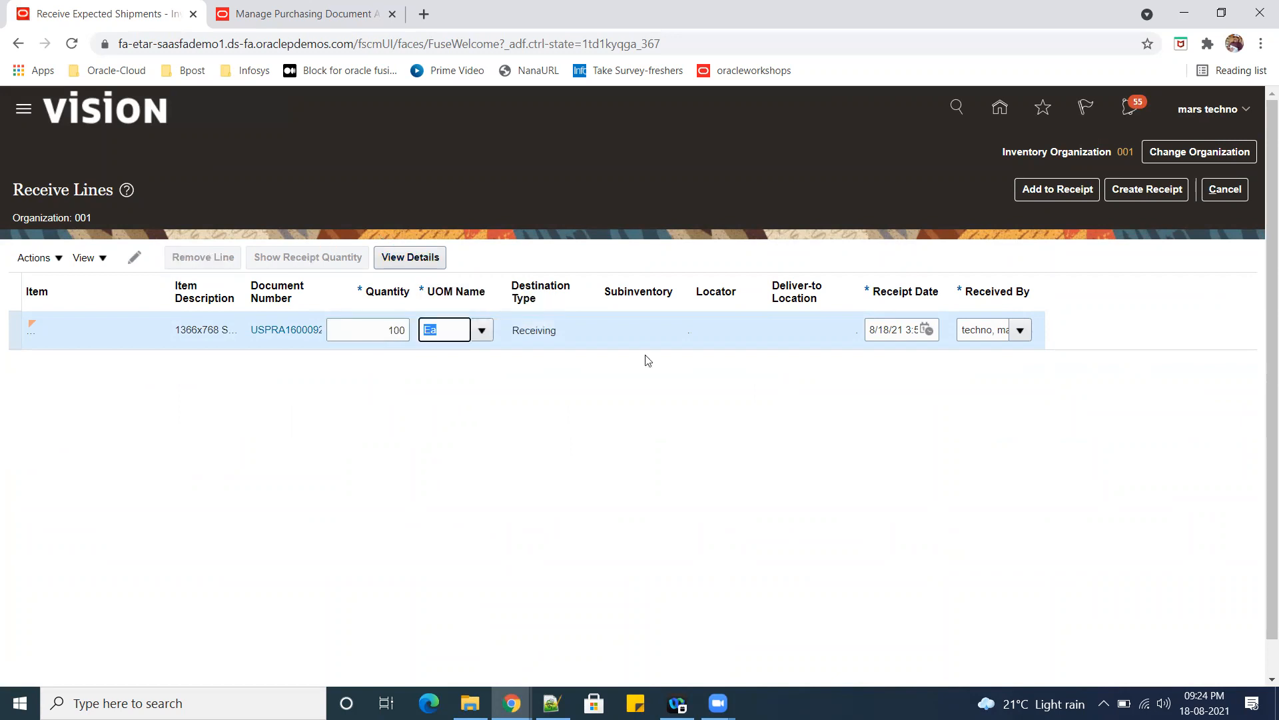
{"action": "key", "text": "Tab"}
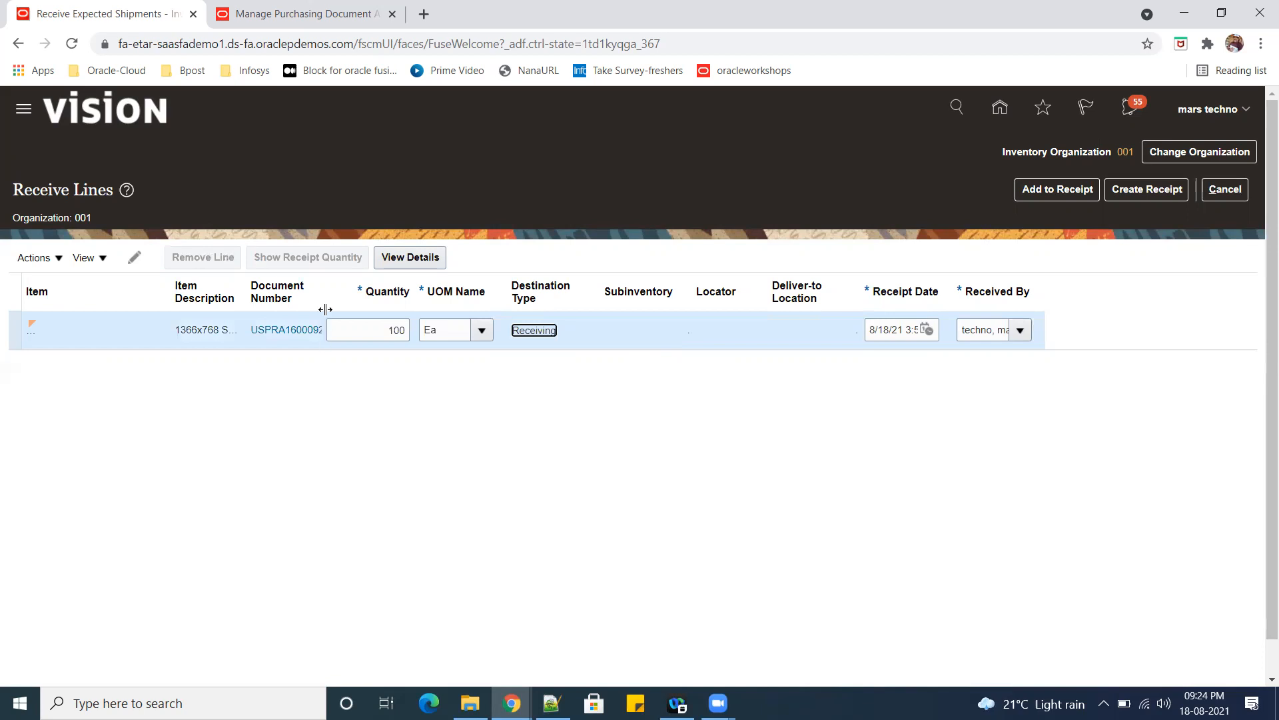
{"action": "double_click", "coordinate": [397, 337]}
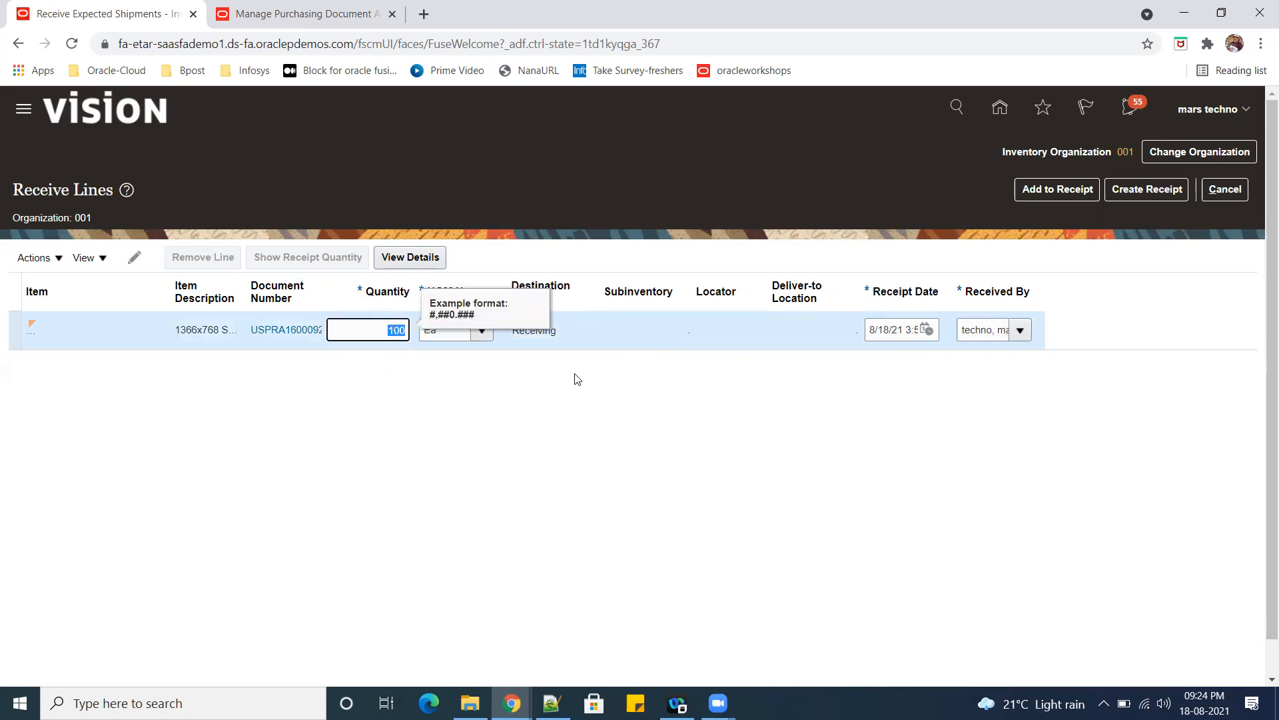
{"action": "left_click", "coordinate": [1146, 190]}
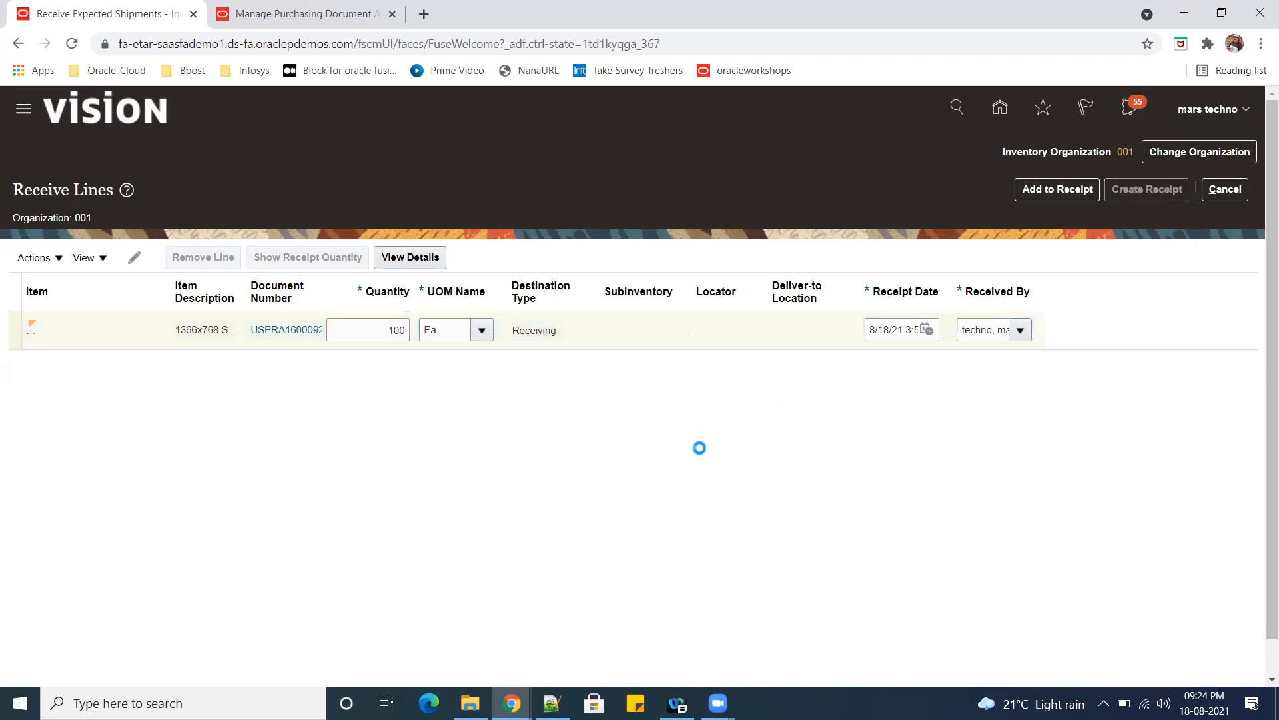
{"action": "left_click", "coordinate": [1175, 190]}
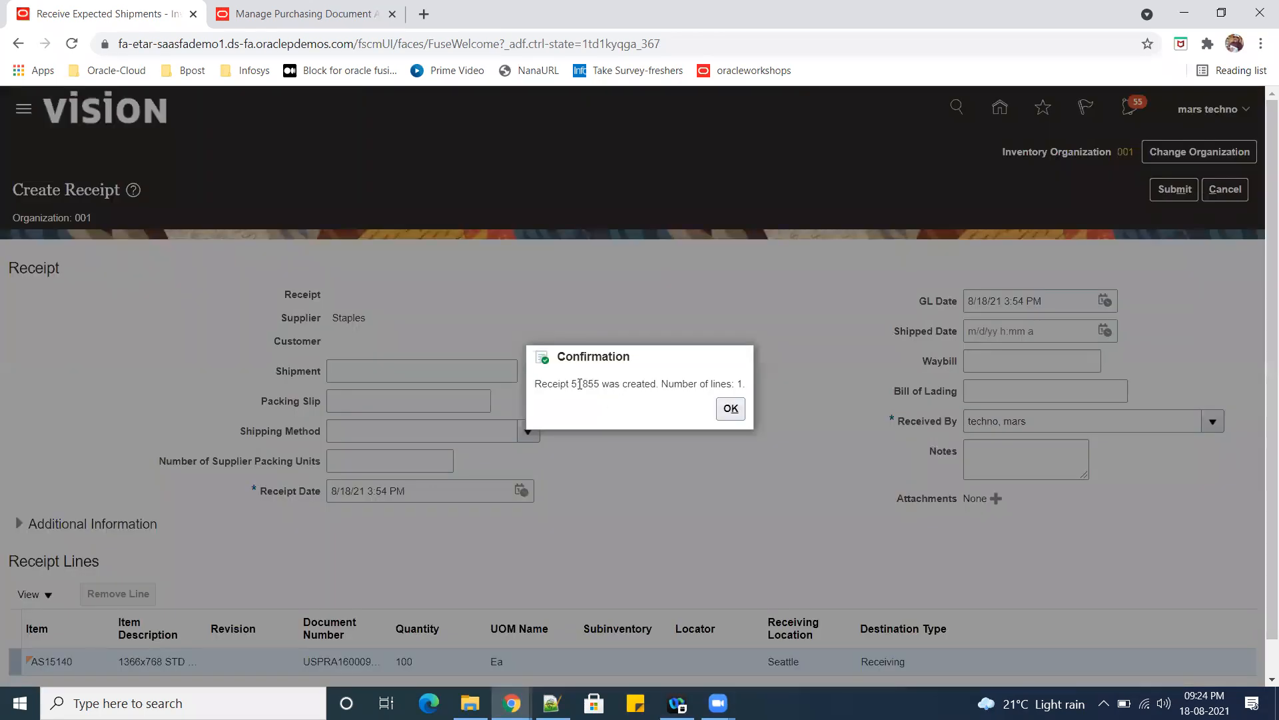
Copy the receipt number from the confirmation and paste it two lines below the purchase order number in the Notepad++ notes.
{"action": "double_click", "coordinate": [579, 383]}
{"action": "key", "text": "ctrl+c"}
{"action": "left_click", "coordinate": [731, 409]}
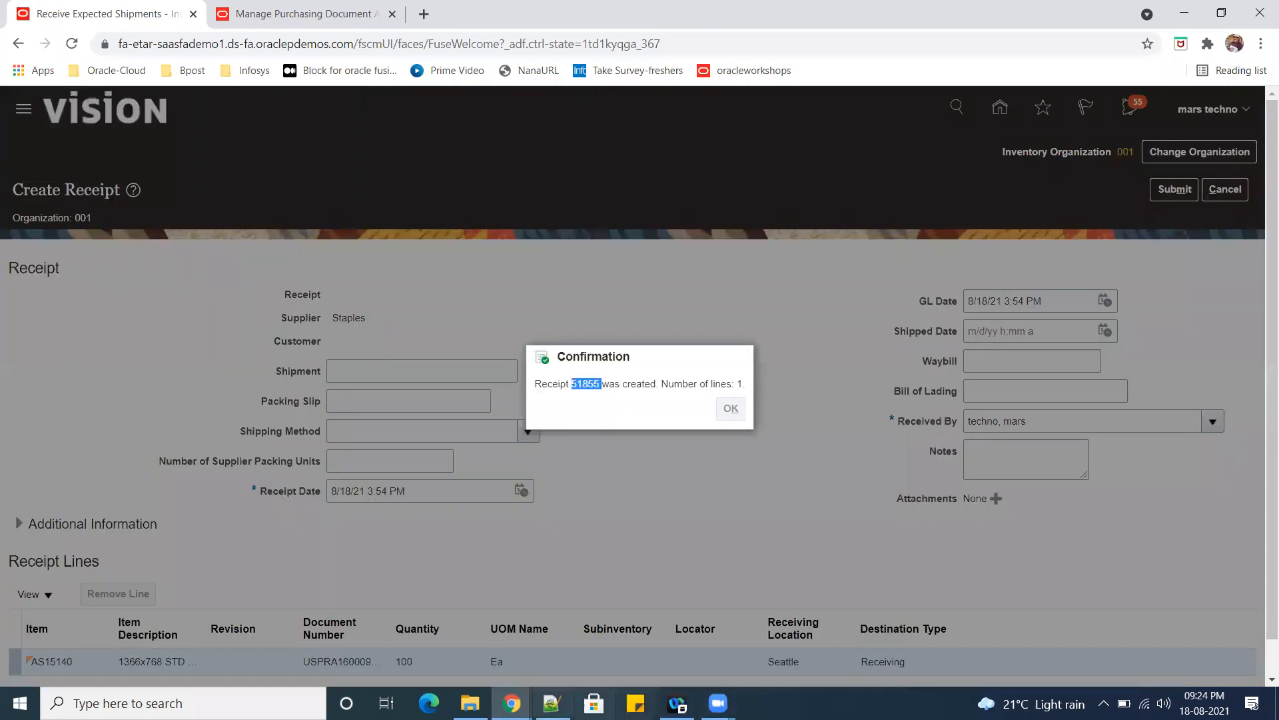
{"action": "left_click", "coordinate": [552, 703]}
{"action": "scroll", "coordinate": [286, 554], "scroll_direction": "down", "scroll_amount": 3}
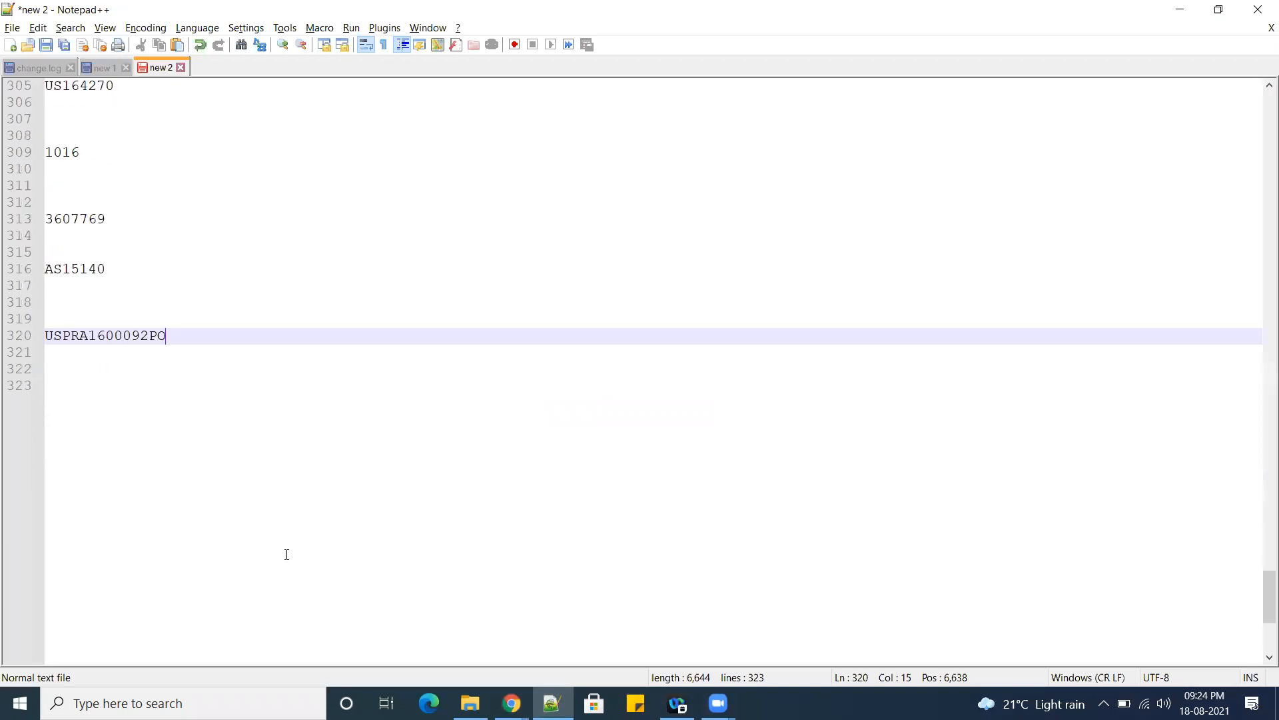
{"action": "key", "text": "Return"}
{"action": "key", "text": "Return"}
{"action": "key", "text": "ctrl+v"}
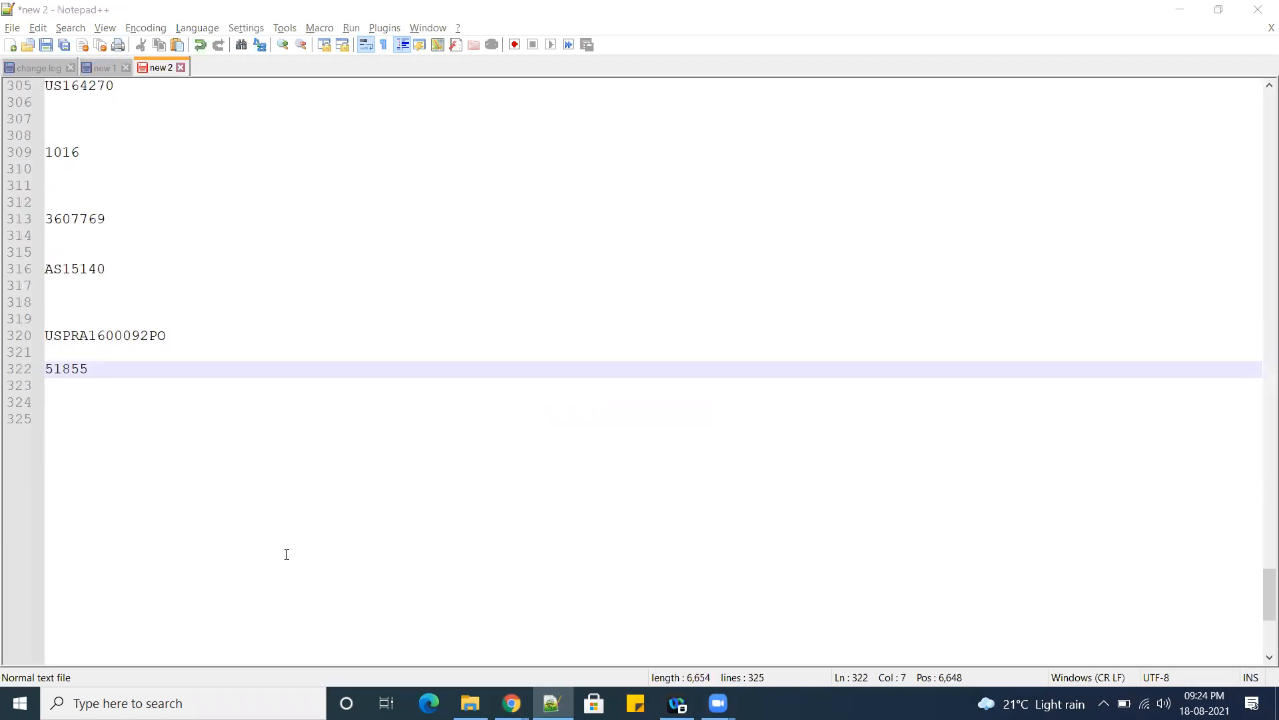
Switch back to Oracle Fusion in Chrome, leave Receive Expected Shipments, and open the Setup and Maintenance task search.
{"action": "key", "text": "alt+Tab"}
{"action": "left_click", "coordinate": [1230, 197]}
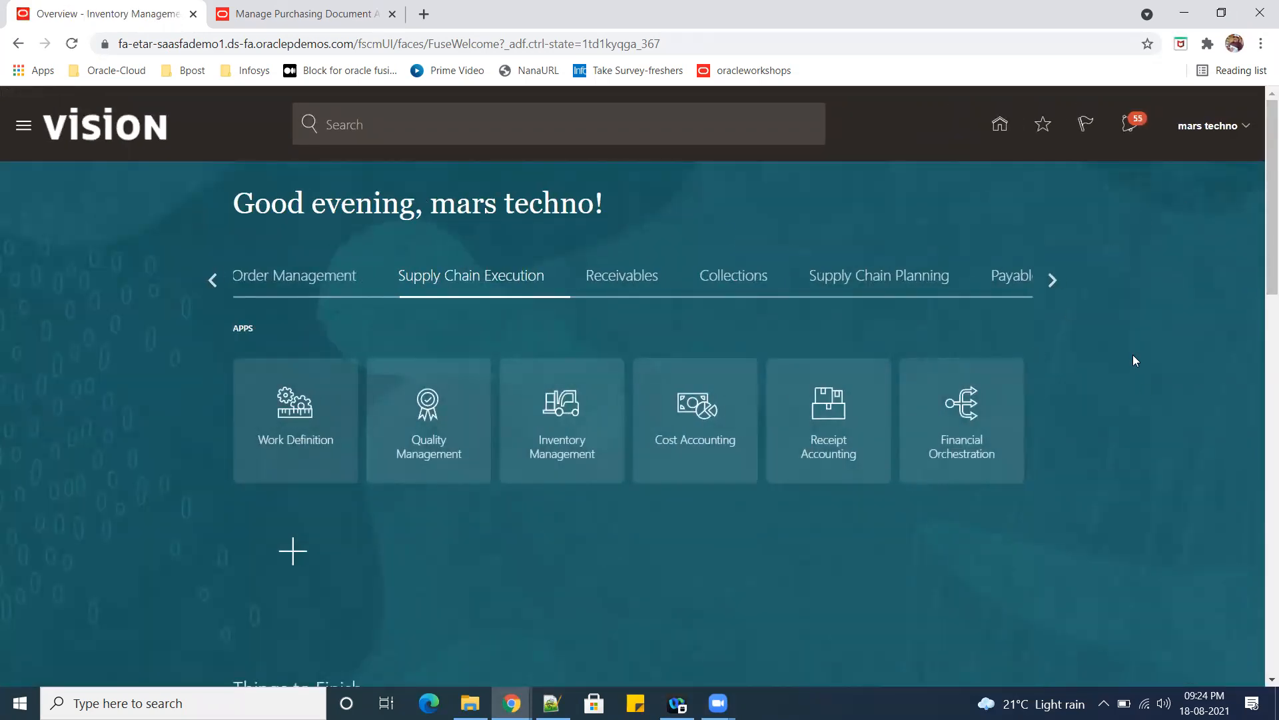
{"action": "left_click", "coordinate": [1243, 125]}
{"action": "left_click", "coordinate": [967, 369]}
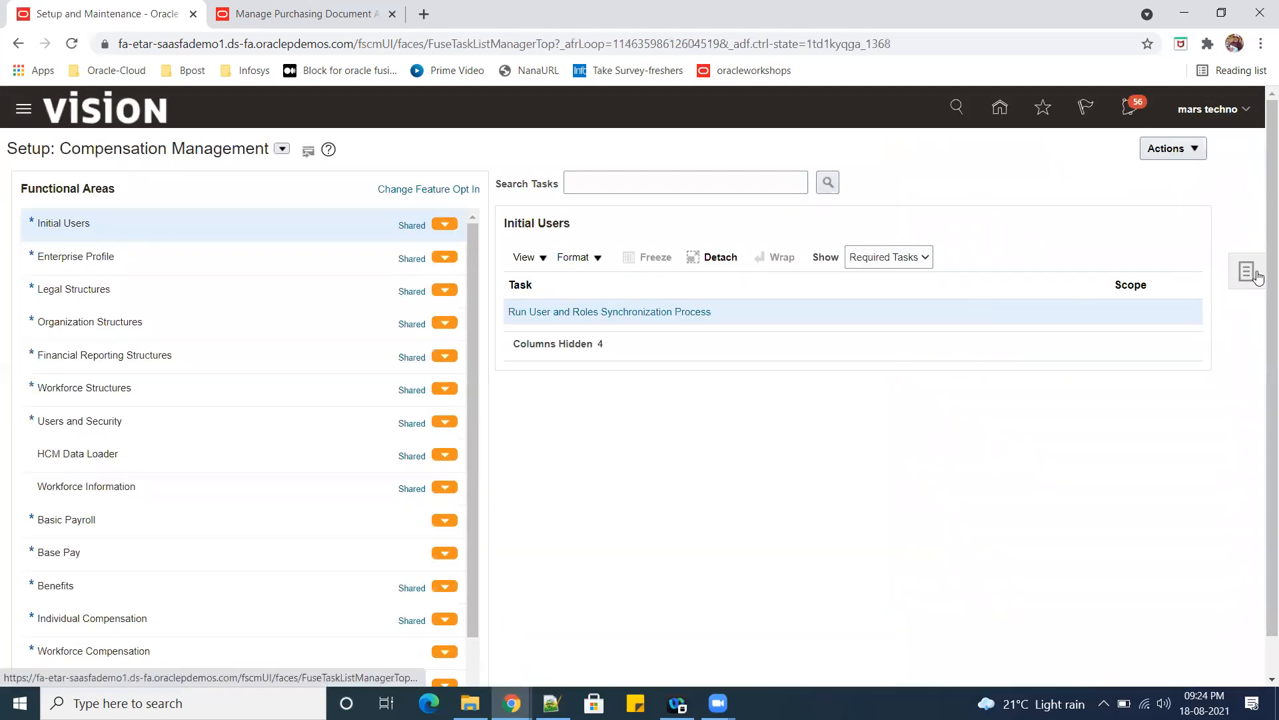
{"action": "left_click", "coordinate": [1257, 277]}
{"action": "left_click", "coordinate": [1101, 276]}
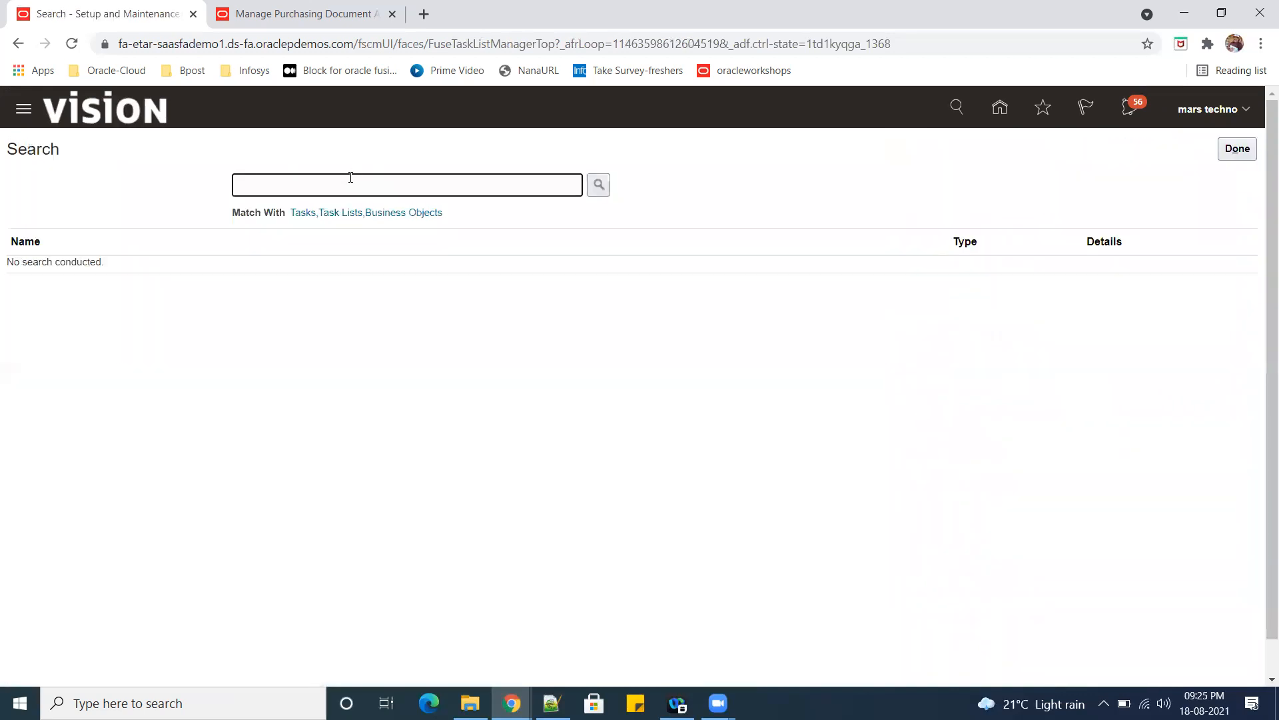
Search the setup tasks for "Manage data access" and open Manage Data Access for Users.
{"action": "type", "text": "Manage data access"}
{"action": "key", "text": "Return"}
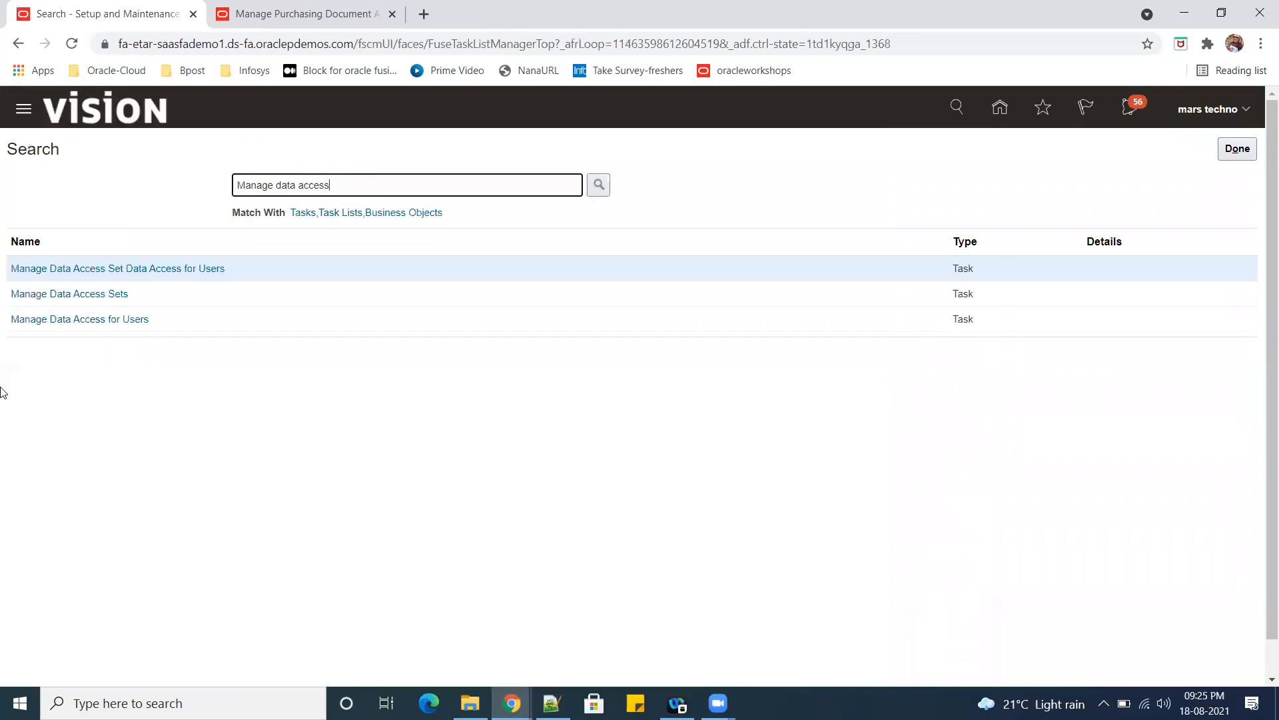
{"action": "left_click", "coordinate": [86, 319]}
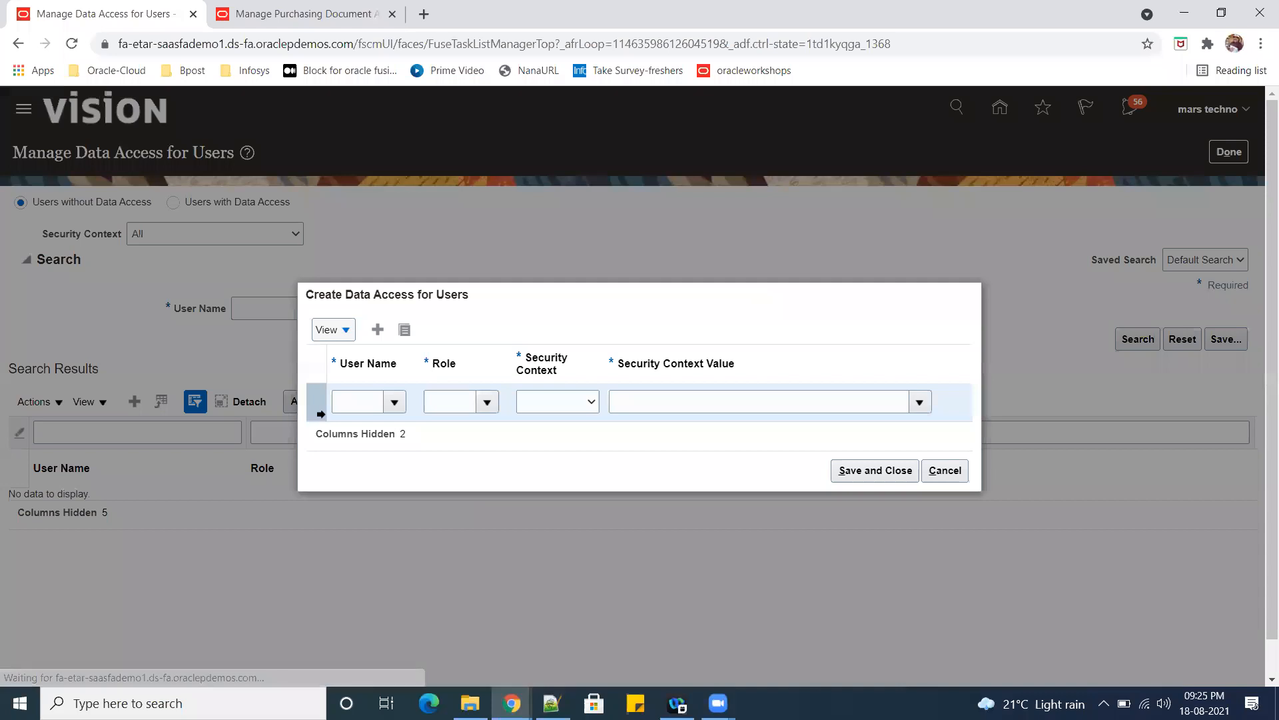
Look up user names starting with "techn" and select the signed-in user's account for the new data access entry.
{"action": "left_click", "coordinate": [368, 402]}
{"action": "type", "text": "techn"}
{"action": "key", "text": "Tab"}
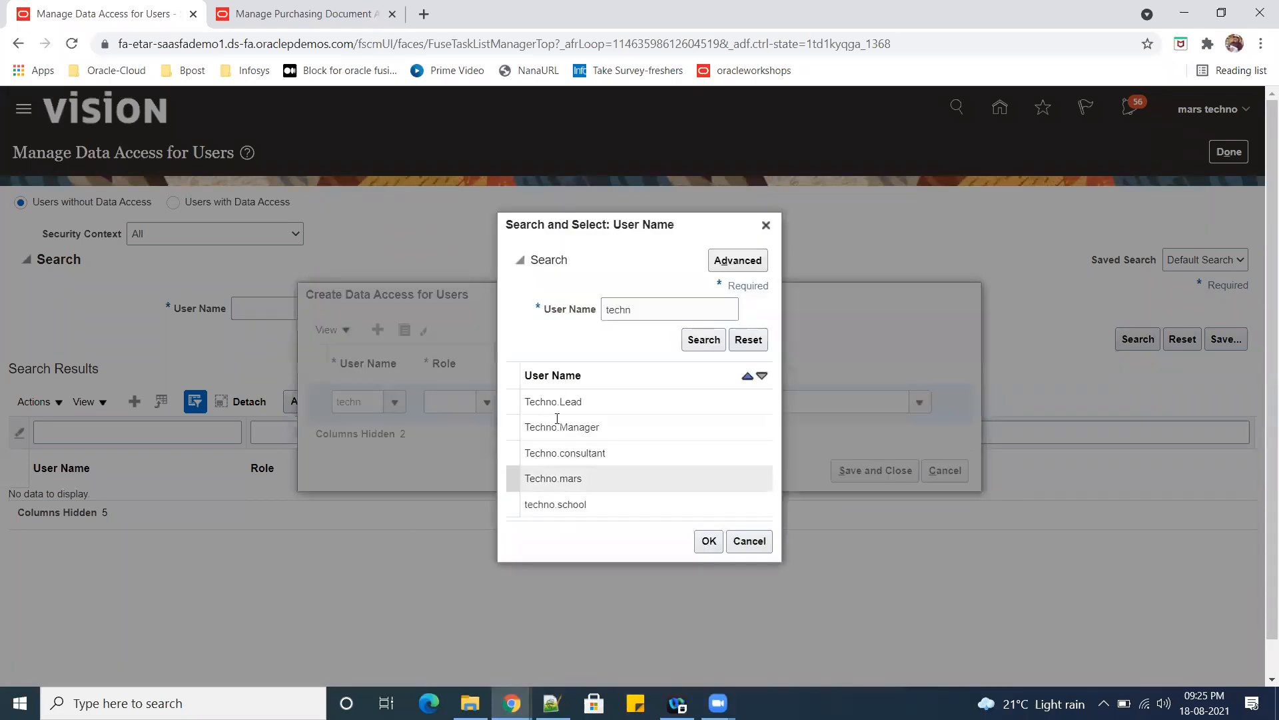
{"action": "left_click", "coordinate": [620, 481]}
{"action": "left_click", "coordinate": [708, 541]}
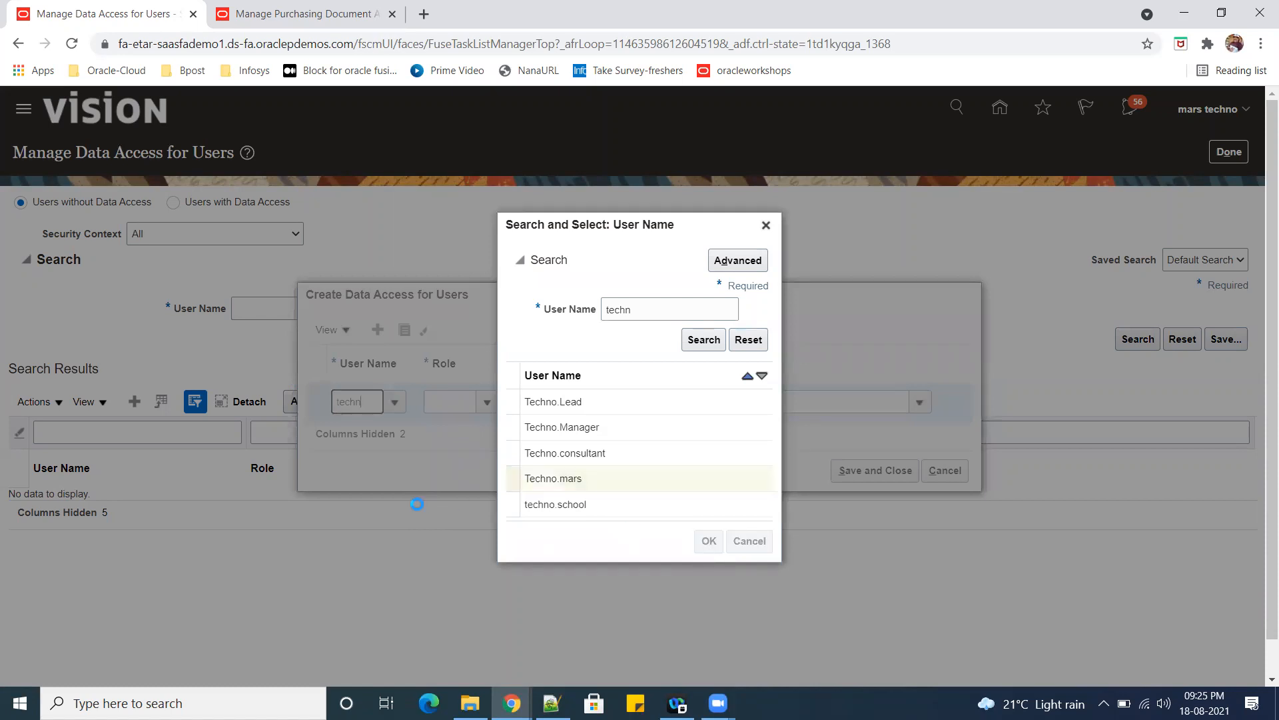
Assign the entry the Cost Accountant role matched by "cost", with security context Business unit and value US1 Business Unit.
{"action": "left_click", "coordinate": [443, 402]}
{"action": "type", "text": "cost"}
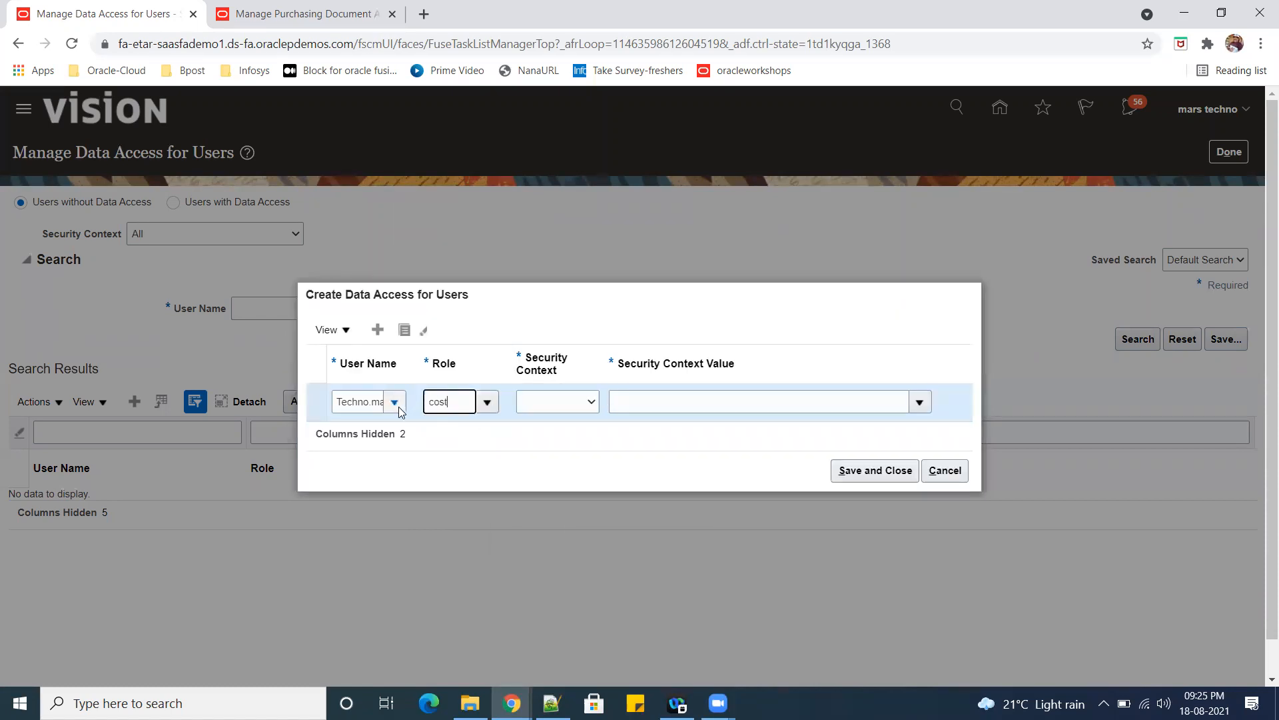
{"action": "left_click", "coordinate": [483, 434]}
{"action": "left_click", "coordinate": [591, 402]}
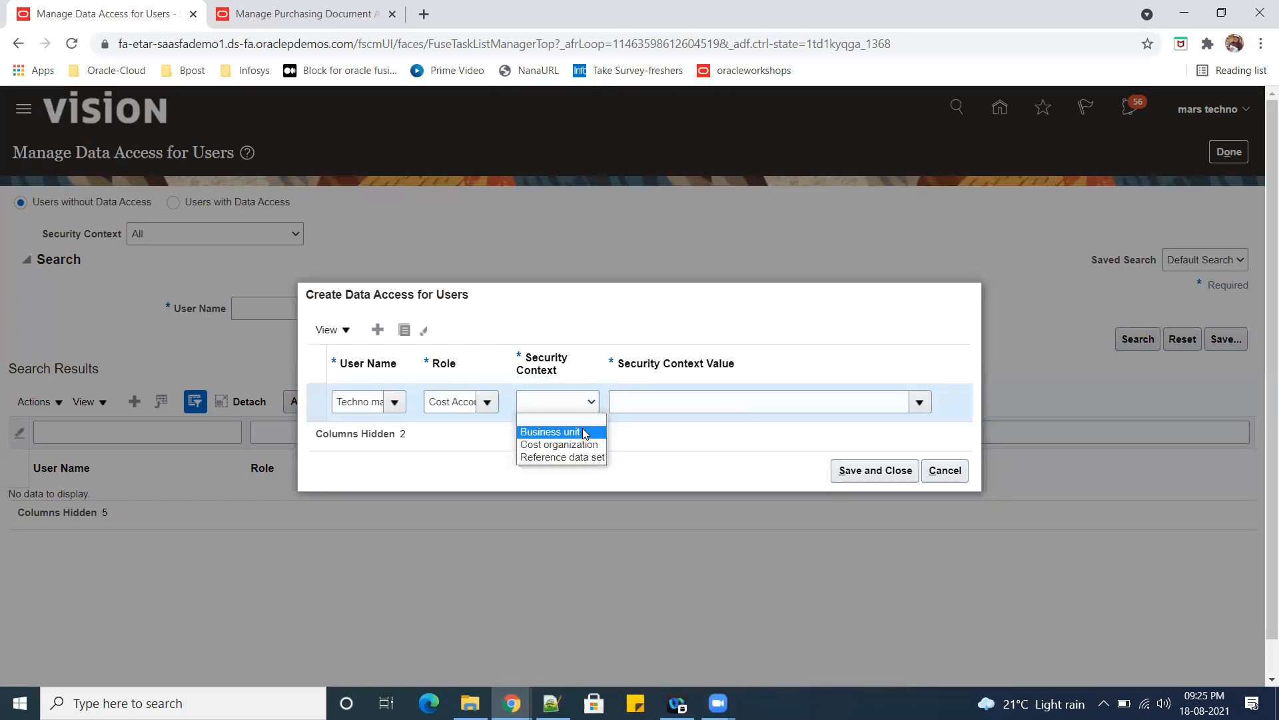
{"action": "left_click", "coordinate": [584, 433]}
{"action": "left_click", "coordinate": [664, 400]}
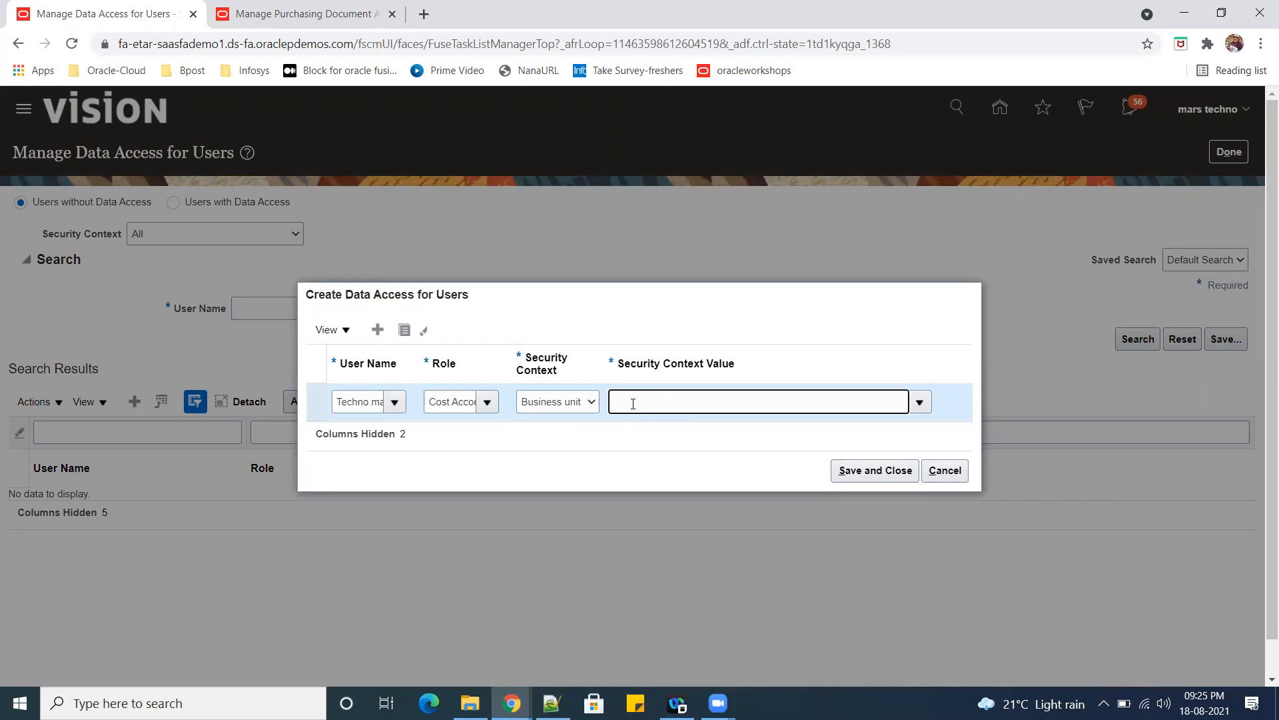
{"action": "type", "text": "US1"}
{"action": "left_click", "coordinate": [650, 428]}
Duplicate the data access row, set the copy's context to Cost organization with a suggested value, and save both rows.
{"action": "left_click", "coordinate": [409, 333]}
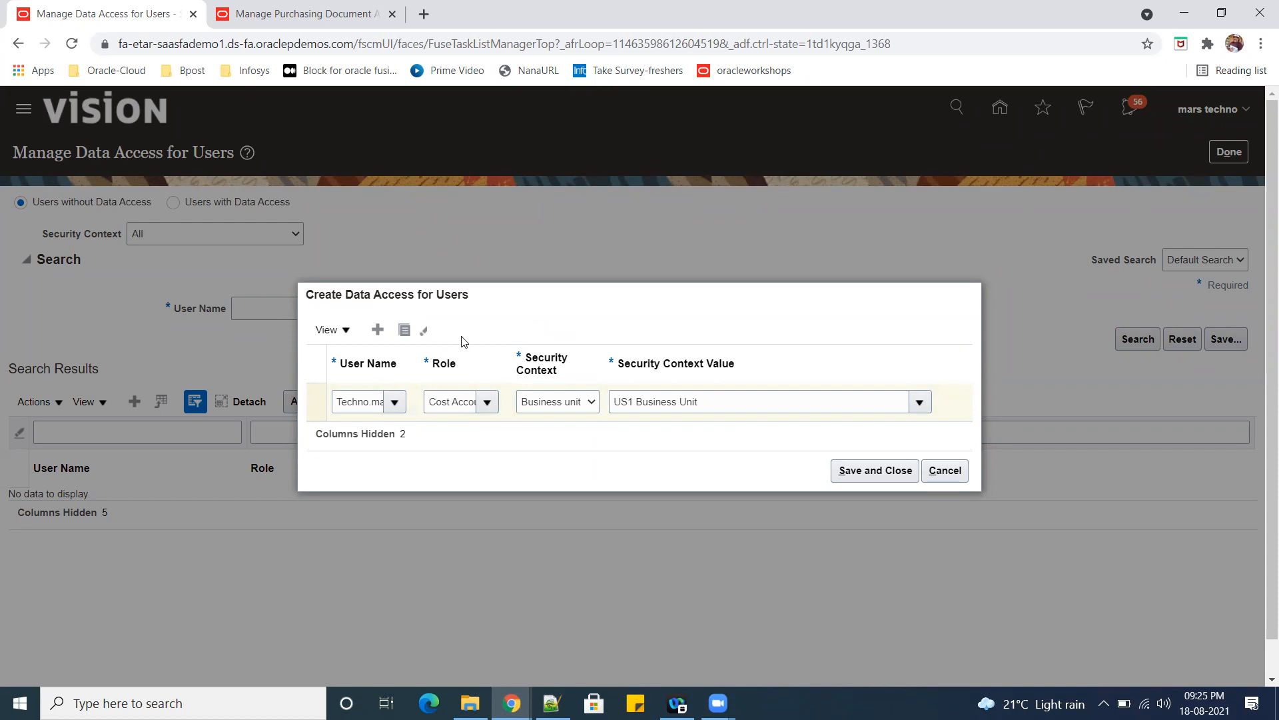
{"action": "left_click", "coordinate": [595, 393]}
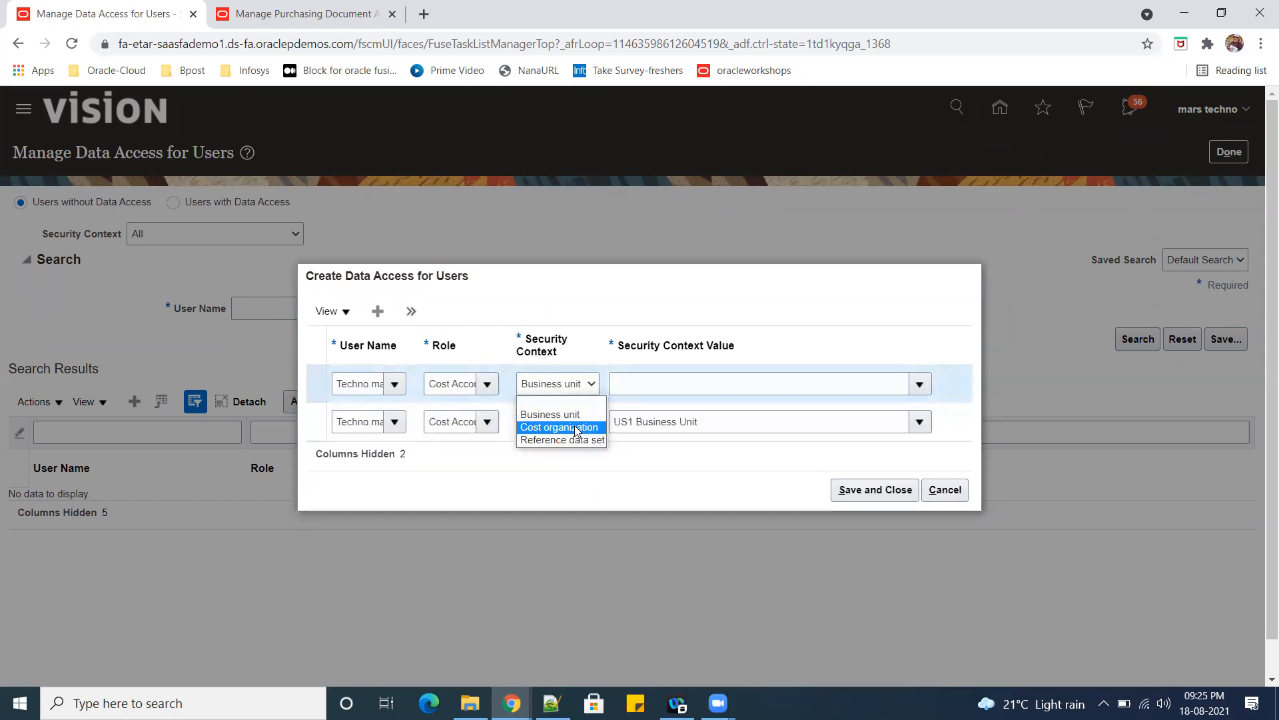
{"action": "left_click", "coordinate": [553, 421]}
{"action": "left_click", "coordinate": [669, 385]}
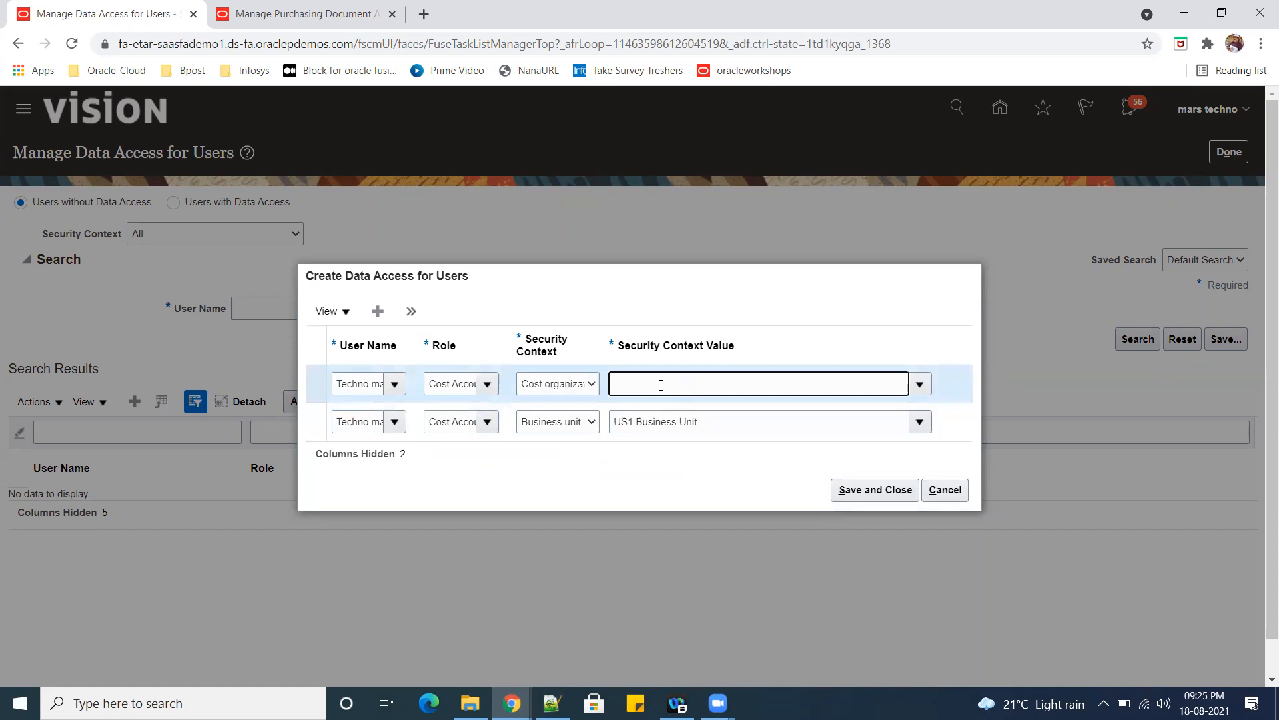
{"action": "key", "text": "Down"}
{"action": "key", "text": "Return"}
{"action": "left_click", "coordinate": [876, 491]}
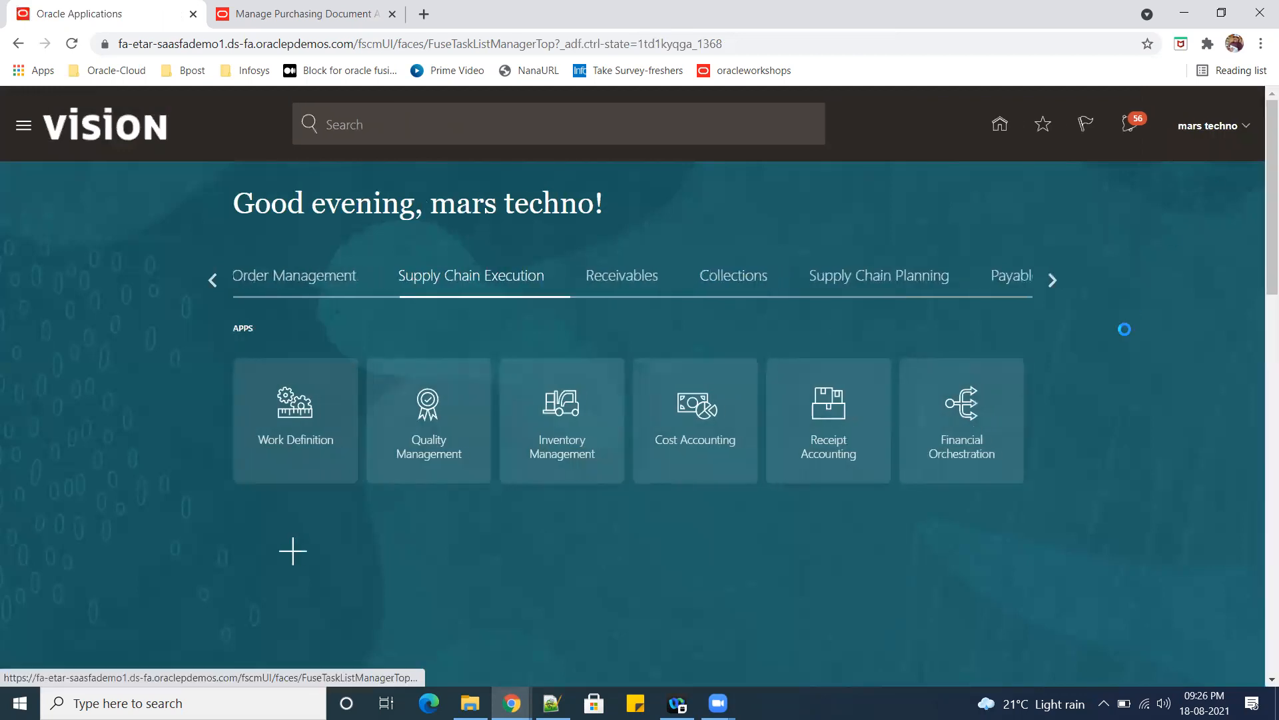
Sign out of Oracle Fusion and sign back in to the same account.
{"action": "left_click", "coordinate": [1208, 125]}
{"action": "left_click", "coordinate": [1209, 158]}
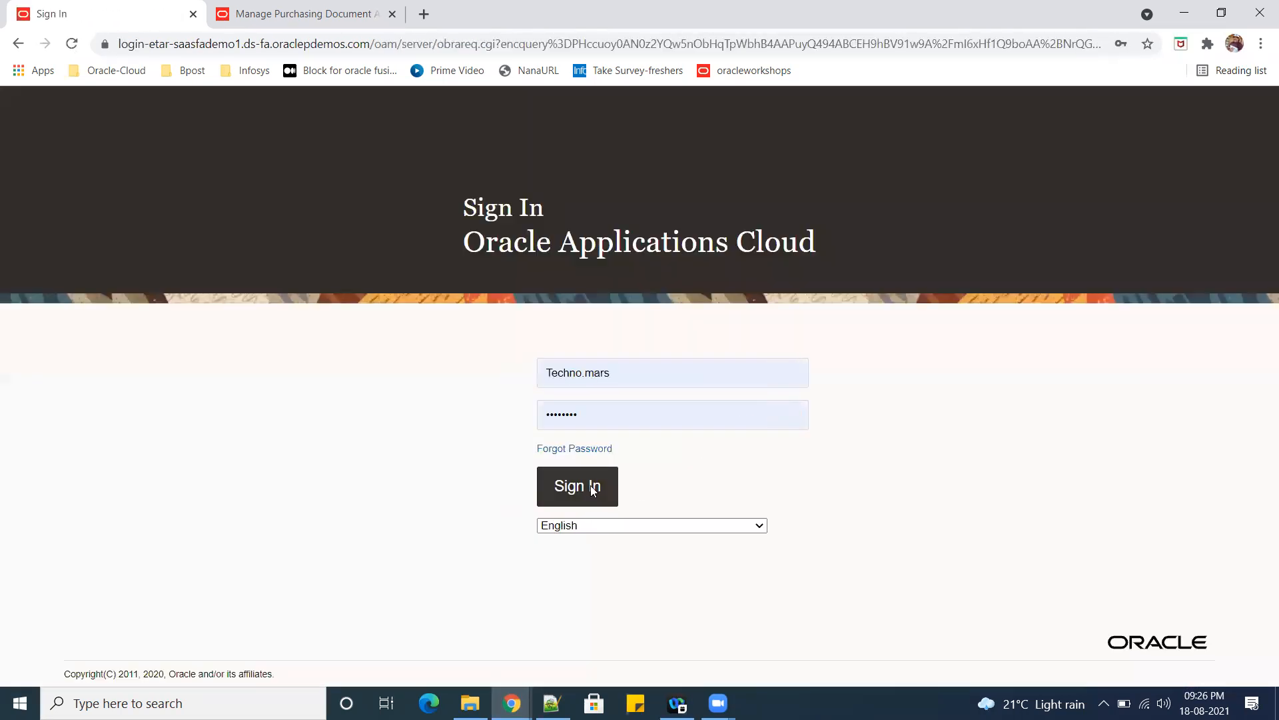
{"action": "left_click", "coordinate": [592, 491]}
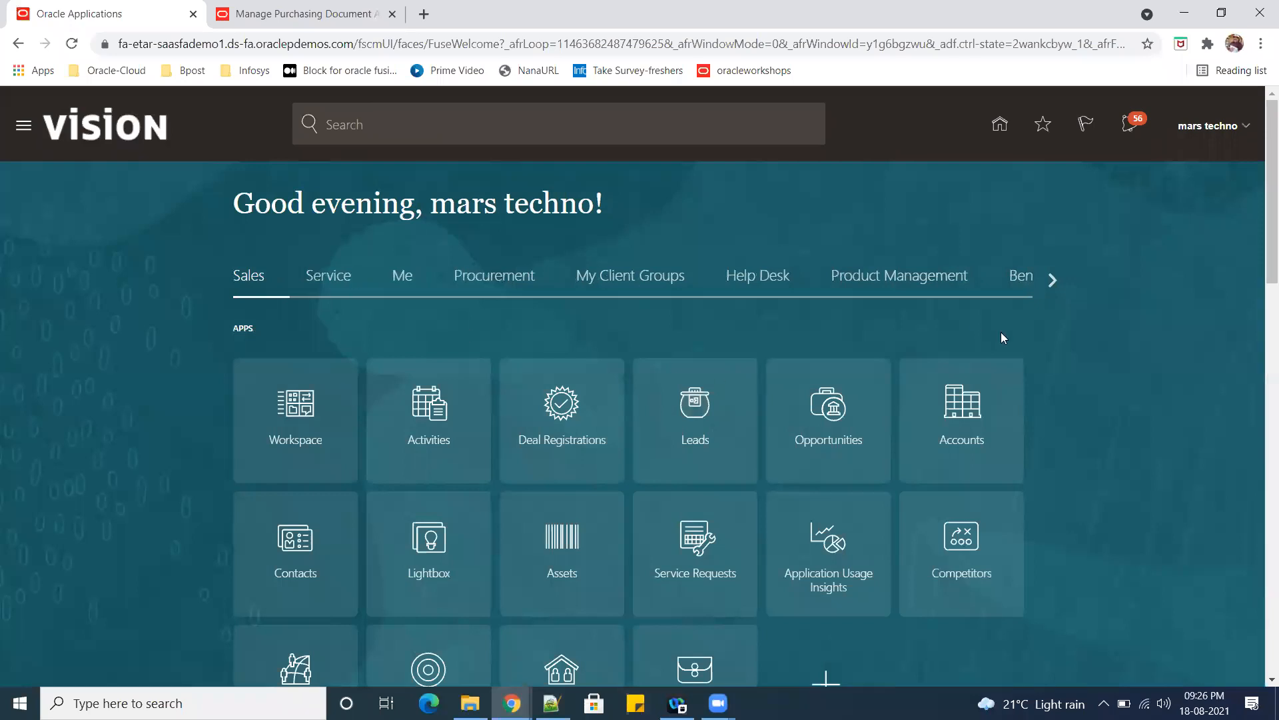
Browse the home page categories and show the Supply Chain Execution apps.
{"action": "left_click", "coordinate": [495, 278]}
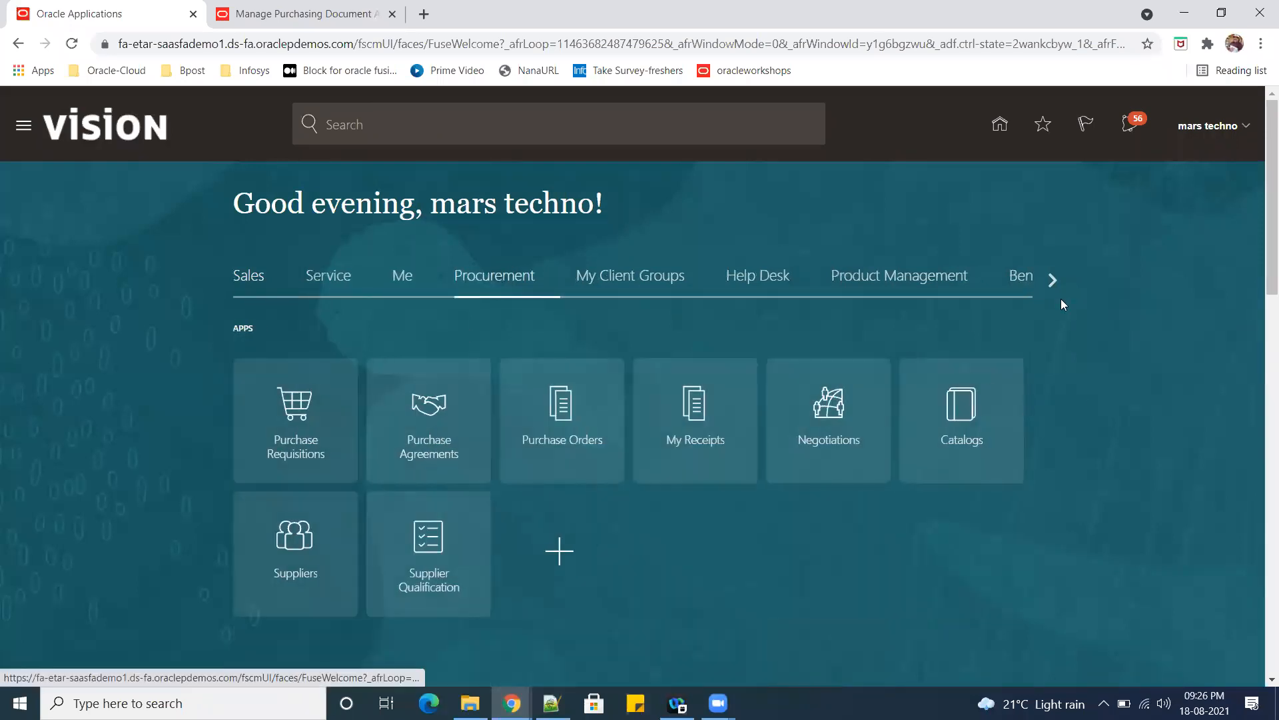
{"action": "left_click", "coordinate": [1053, 283]}
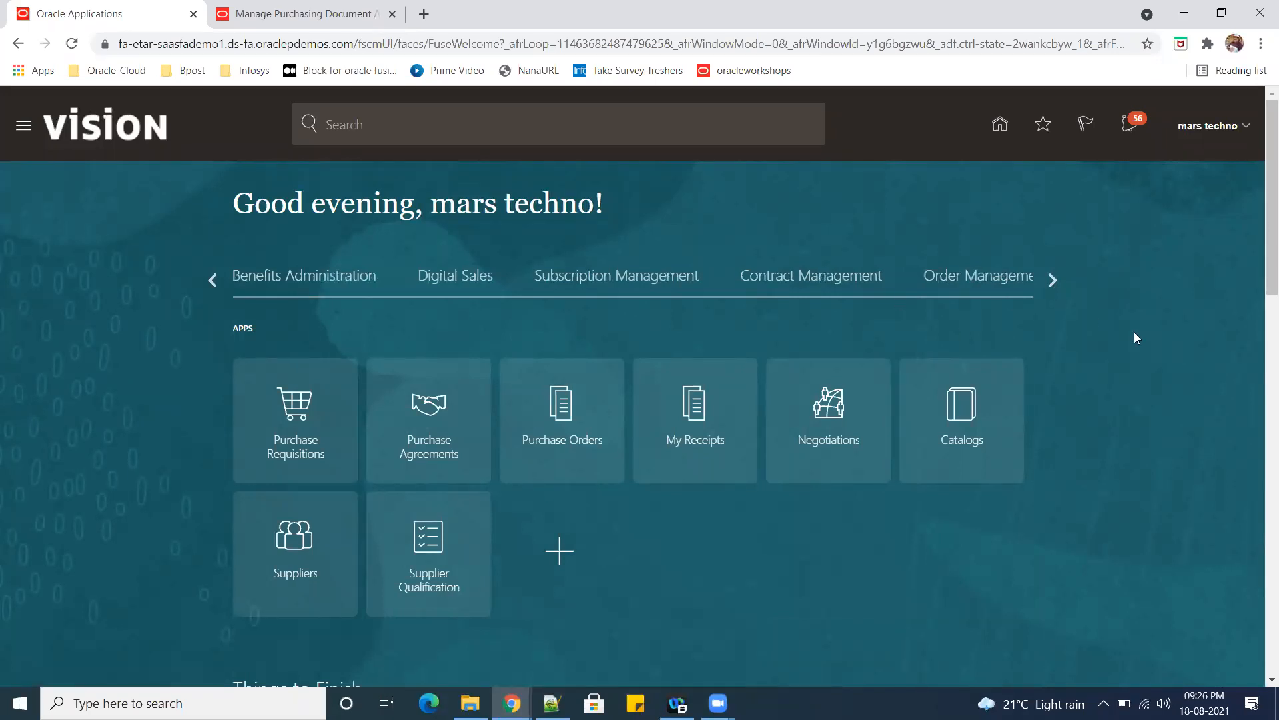
{"action": "left_click", "coordinate": [1044, 285]}
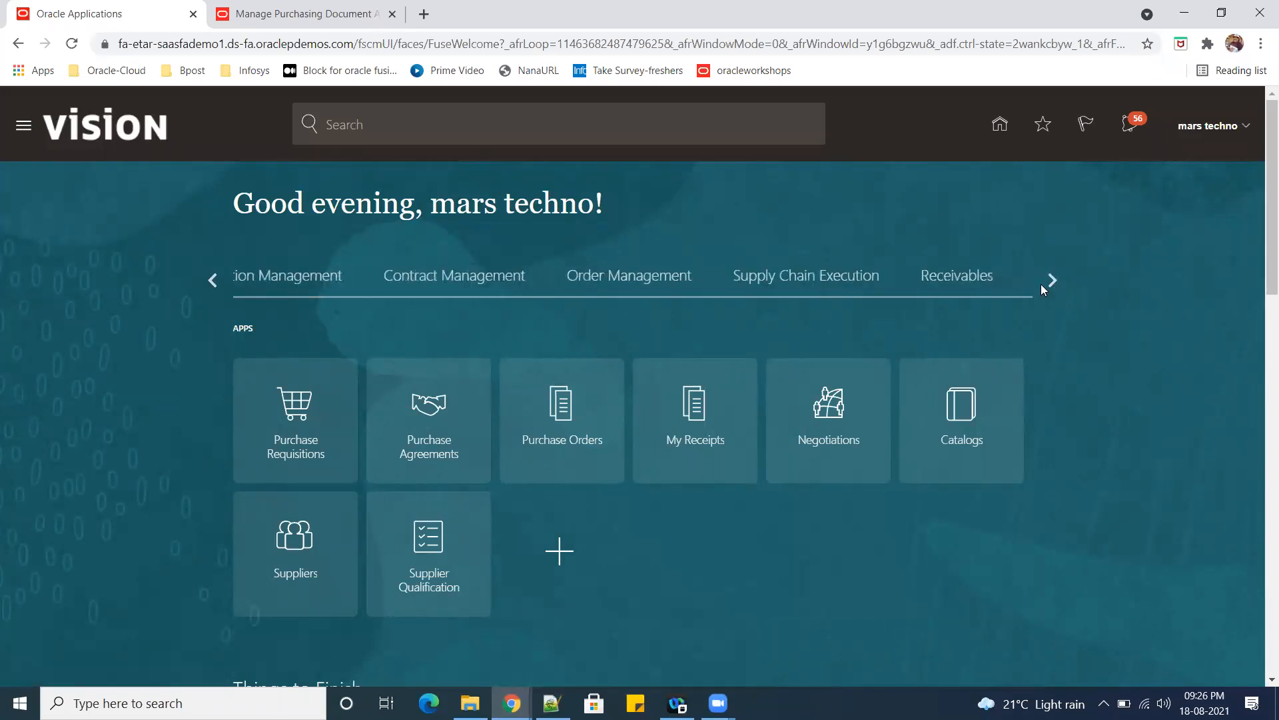
{"action": "left_click", "coordinate": [898, 287]}
{"action": "left_click", "coordinate": [498, 293]}
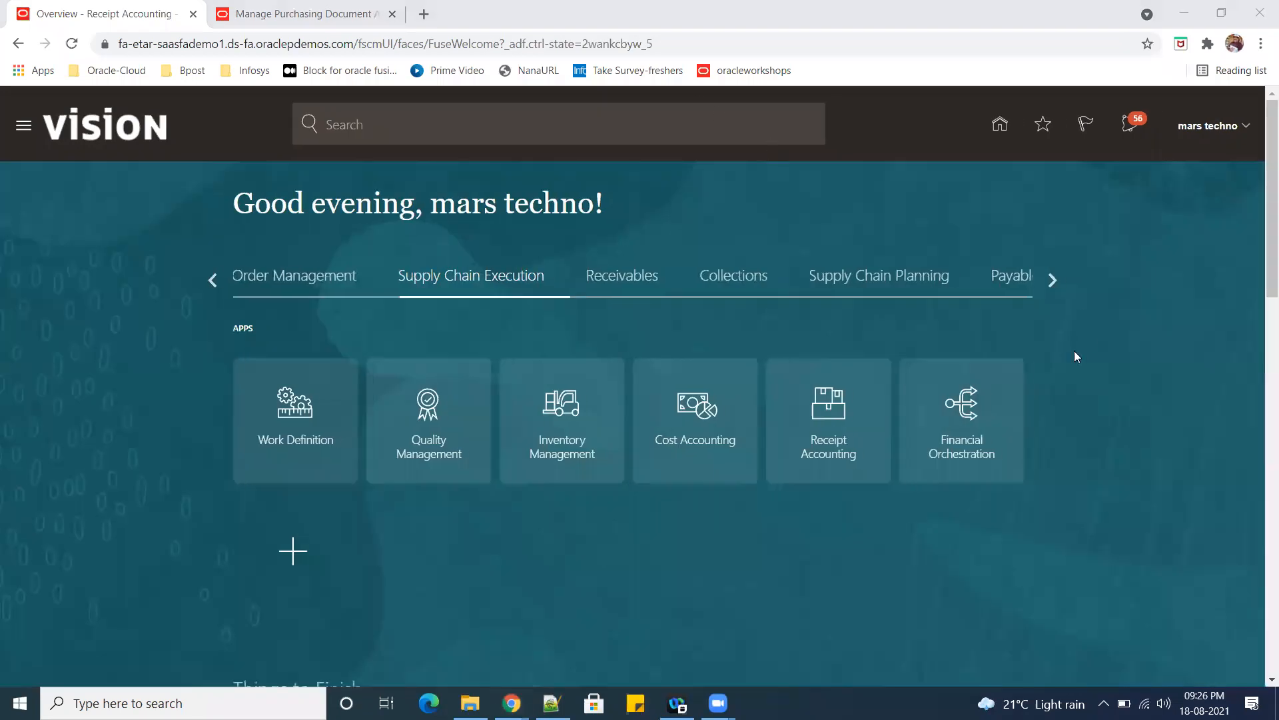
Open the Security Console from the Tools apps and dismiss its warning about the Import User and Role Application Security Data process.
{"action": "left_click", "coordinate": [1051, 280]}
{"action": "left_click", "coordinate": [1050, 280]}
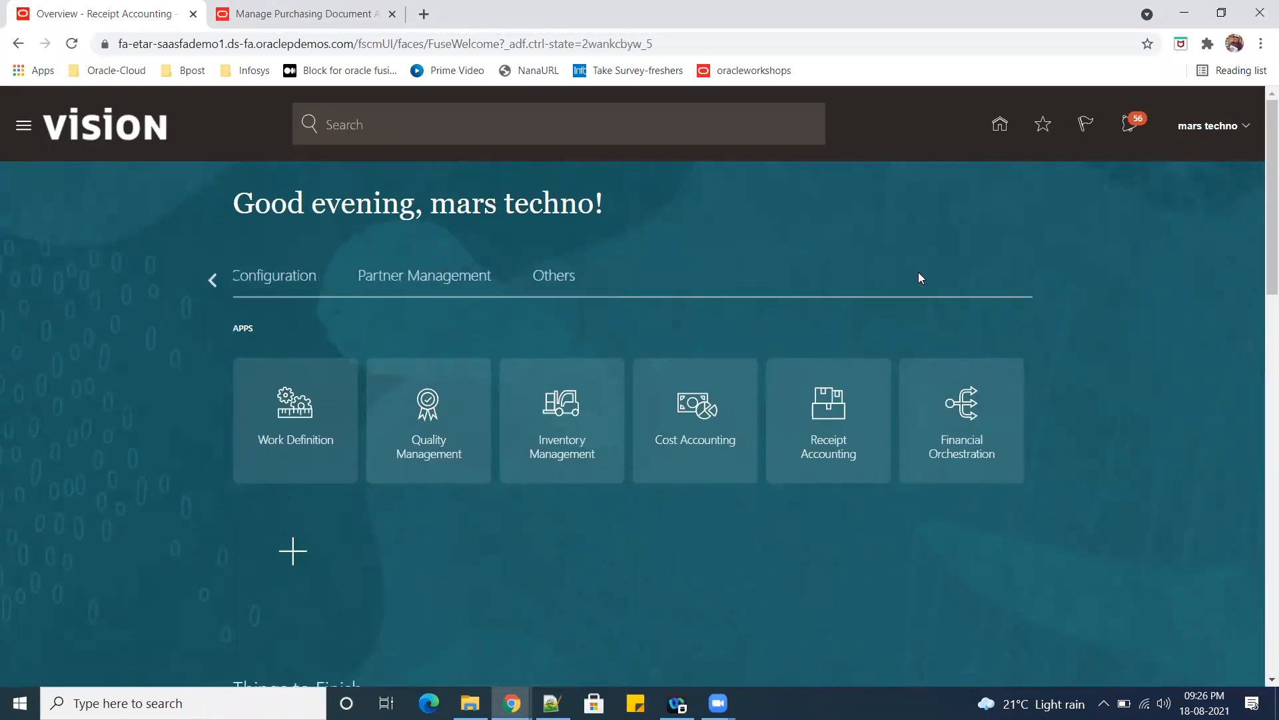
{"action": "left_click", "coordinate": [955, 276]}
{"action": "left_click", "coordinate": [292, 577]}
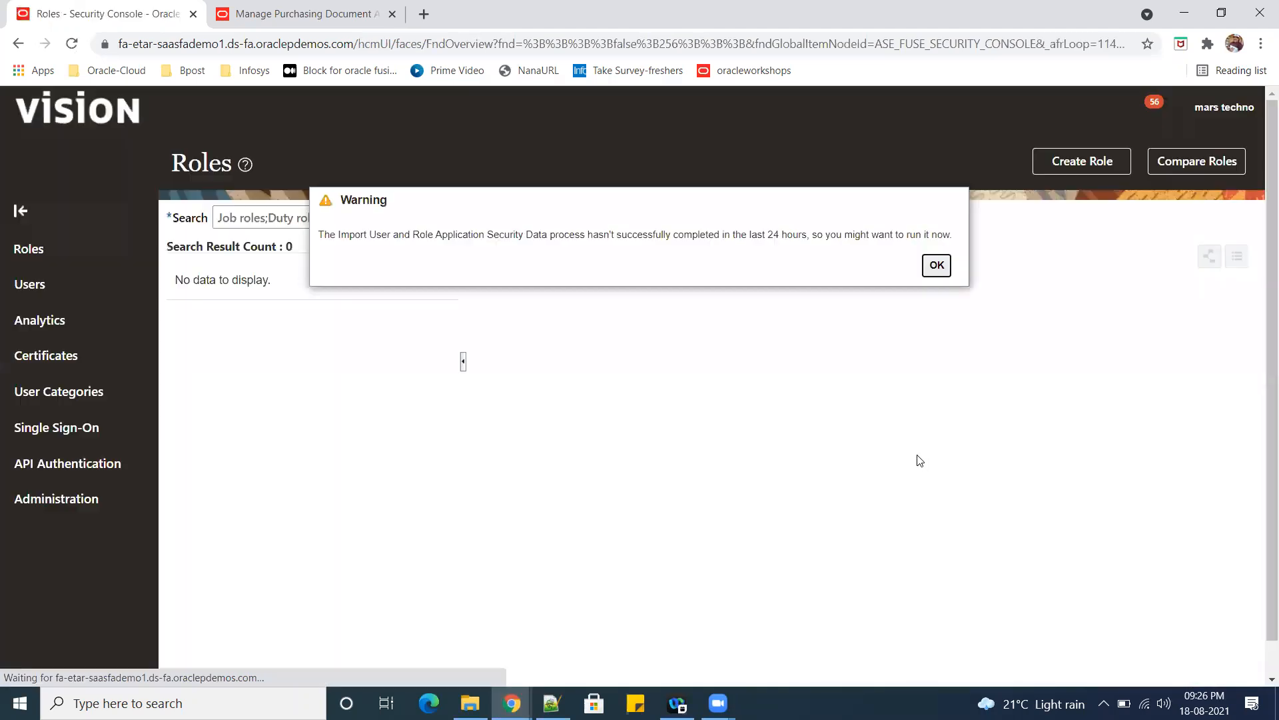
{"action": "left_click", "coordinate": [936, 265]}
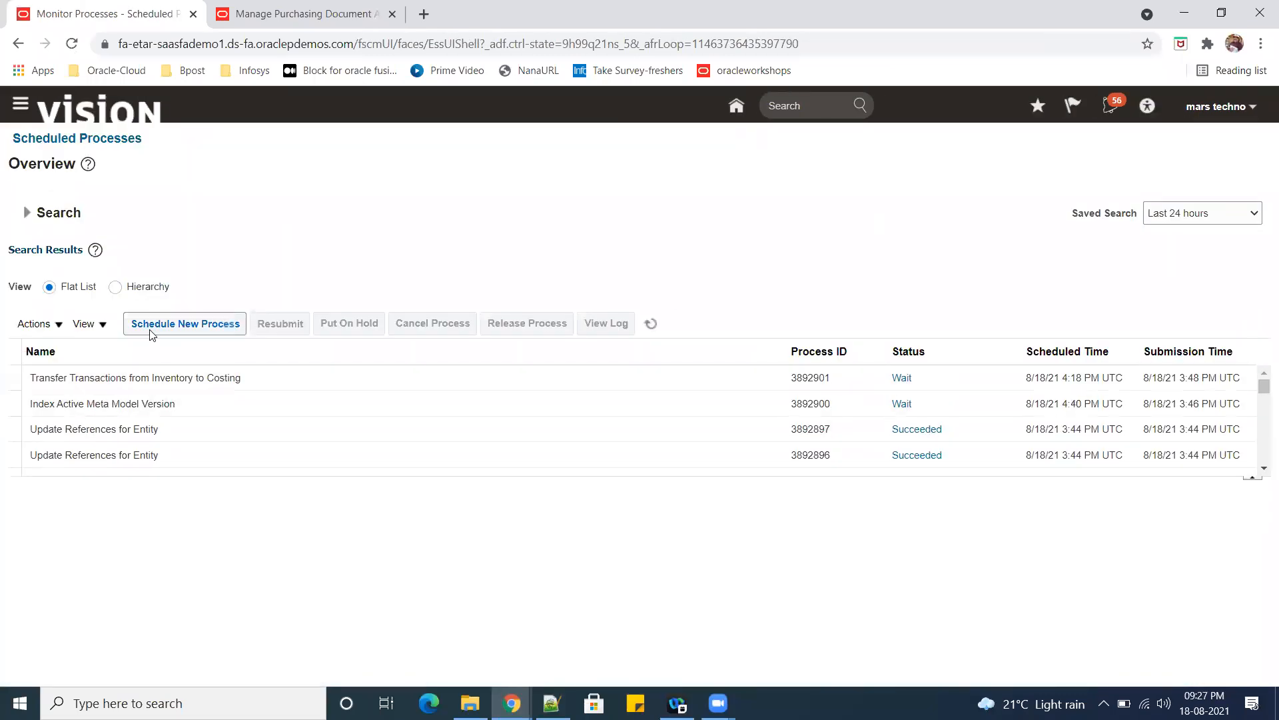
Start scheduling a new process, search for "Transfer Transactions from", and select Transfer Transactions from Receiving to Costing.
{"action": "left_click", "coordinate": [185, 330]}
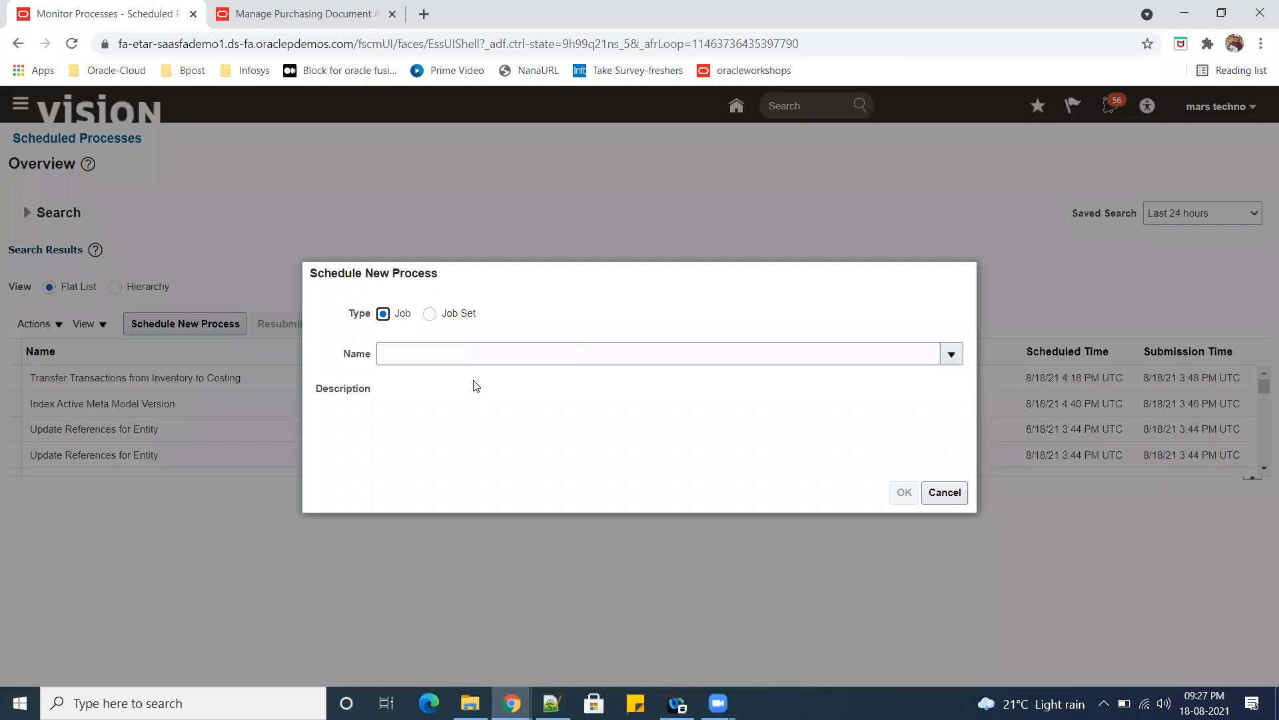
{"action": "left_click", "coordinate": [452, 355]}
{"action": "type", "text": "tR"}
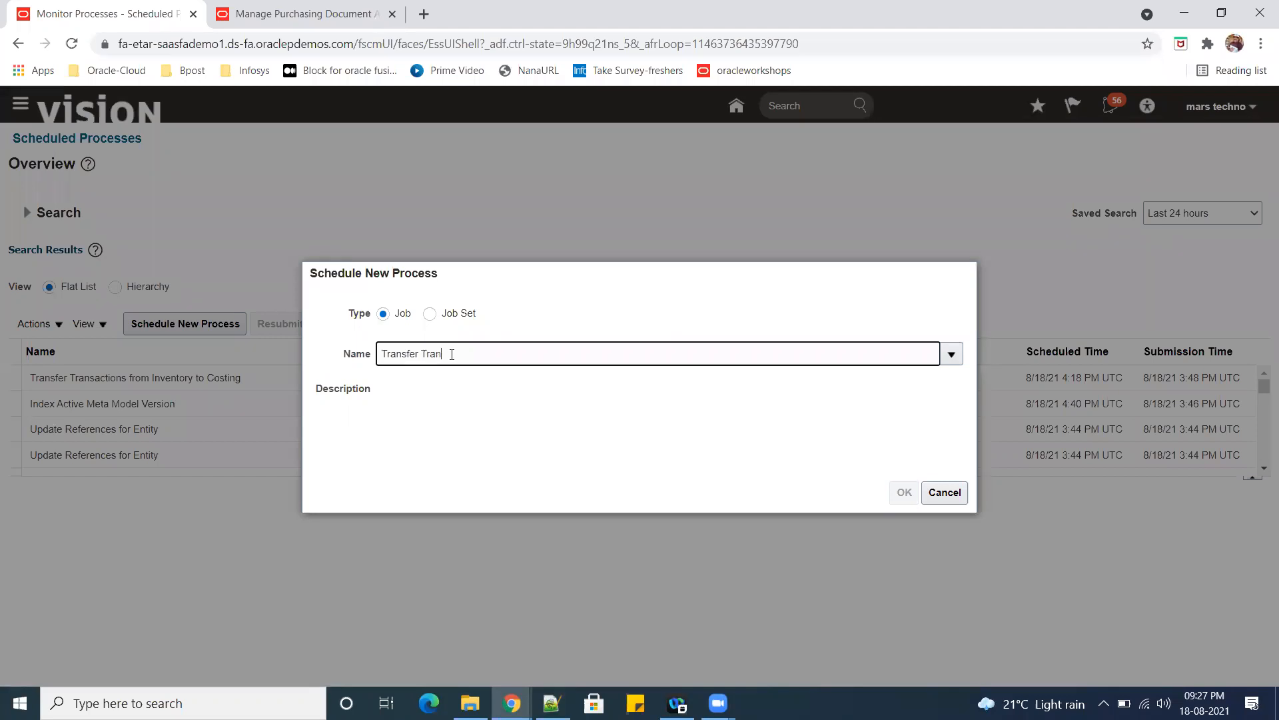
{"action": "type", "text": "ctions from"}
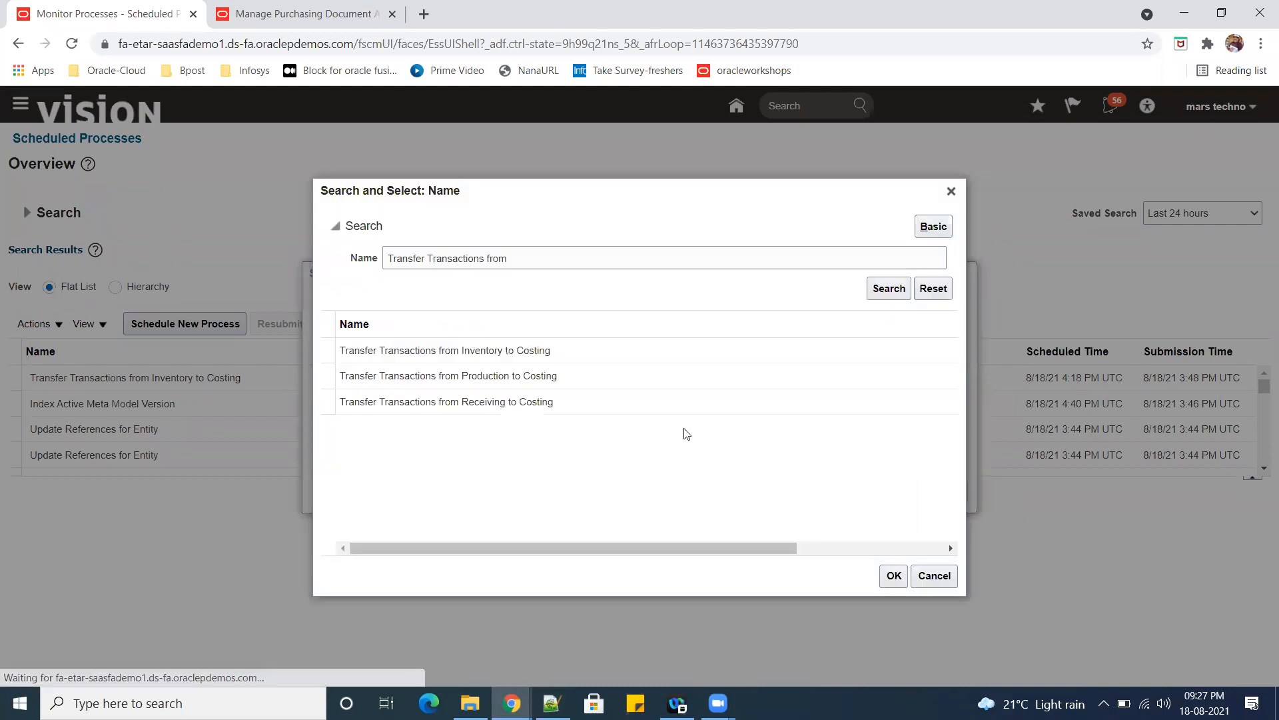
{"action": "left_click", "coordinate": [490, 407]}
{"action": "left_click", "coordinate": [892, 574]}
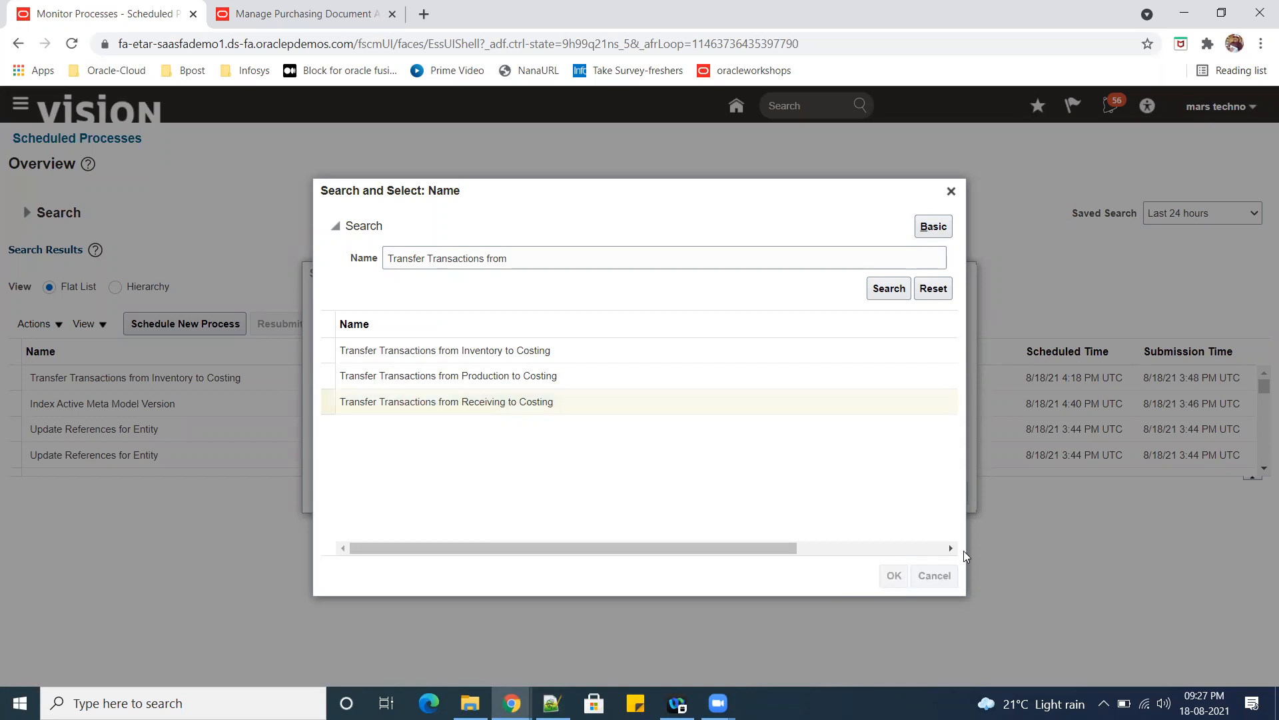
Submit the Transfer Transactions from Receiving to Costing process with its default options and acknowledge the submission confirmation.
{"action": "left_click", "coordinate": [904, 492]}
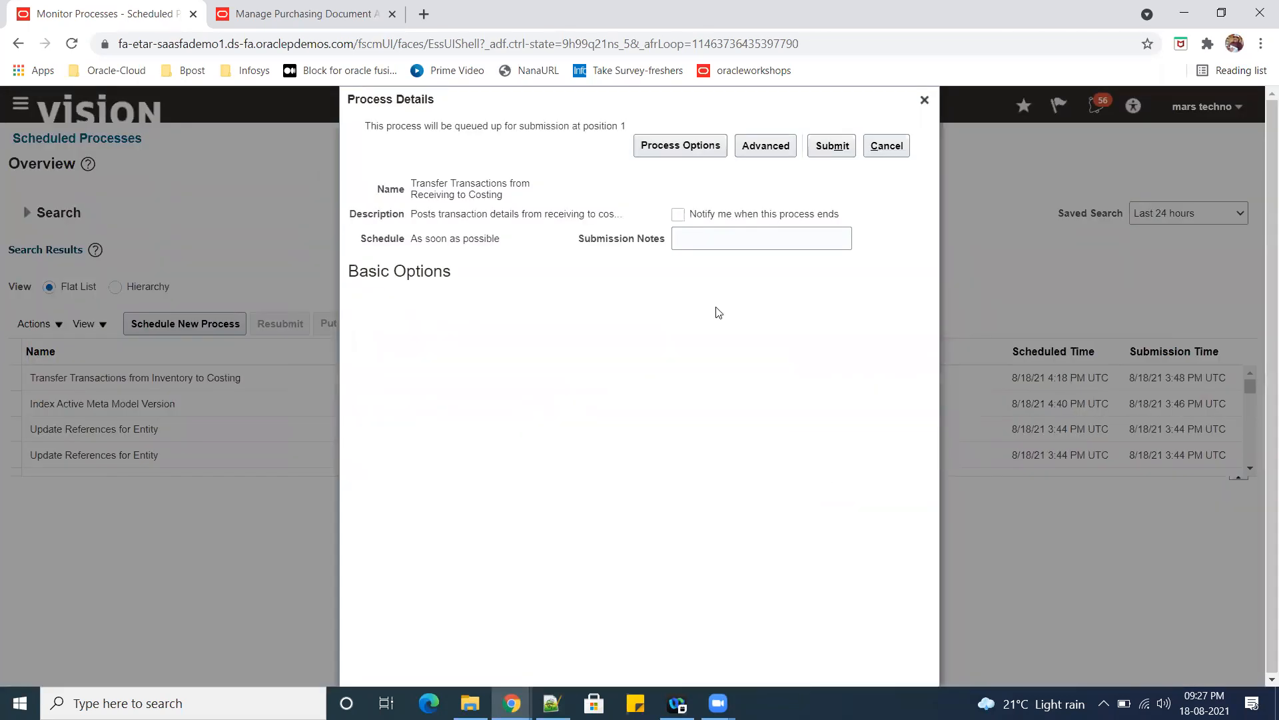
{"action": "left_click", "coordinate": [833, 145]}
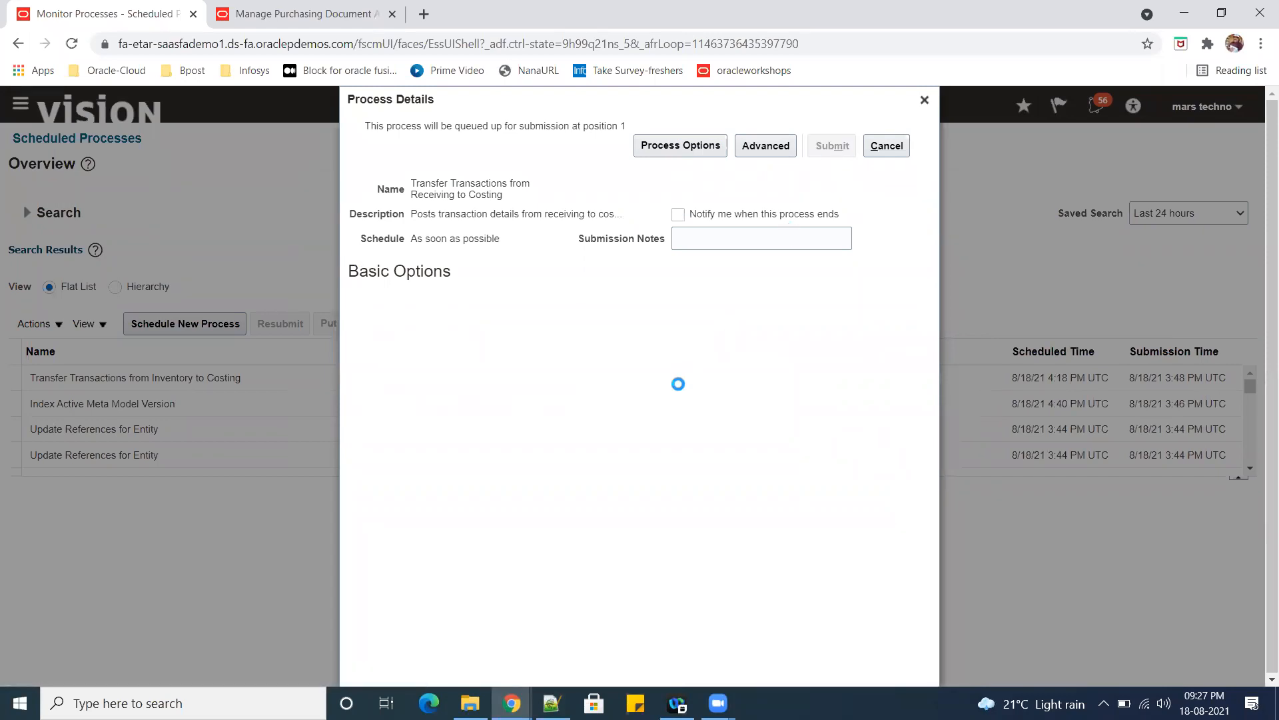
{"action": "left_click", "coordinate": [829, 258]}
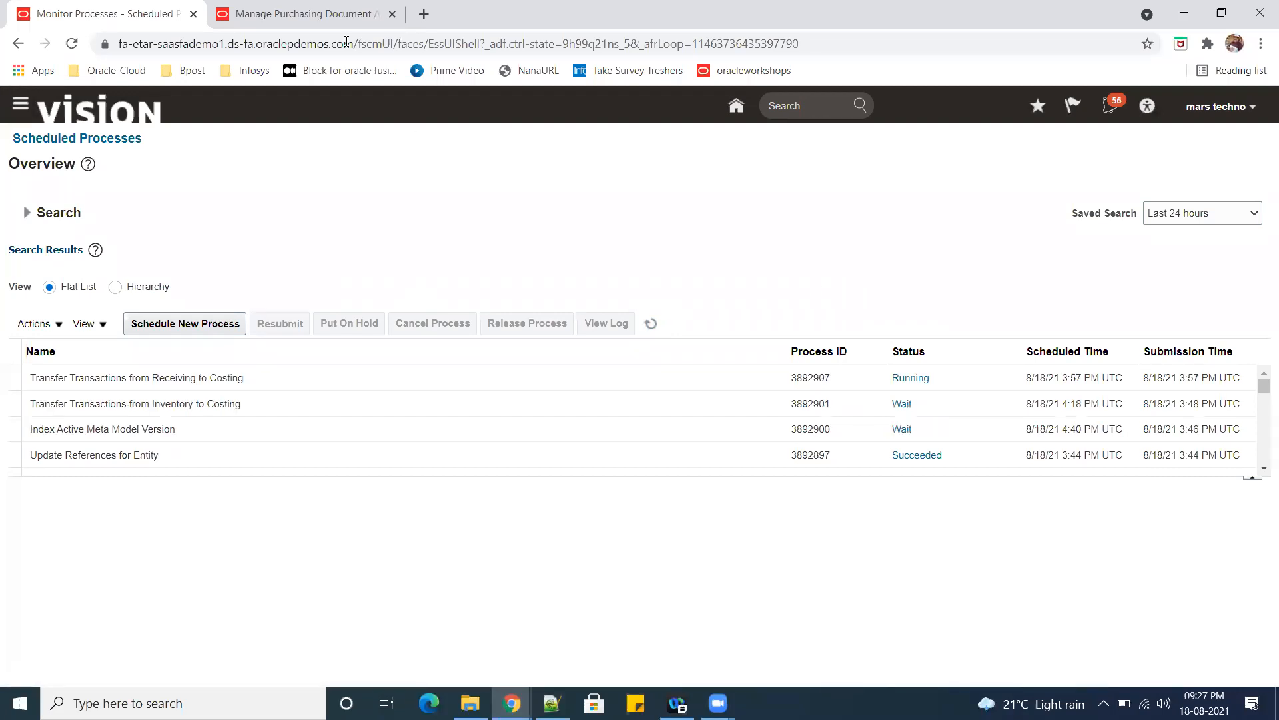
Switch to the Manage Purchasing Document Approvals browser tab and reload its timed-out session.
{"action": "left_click", "coordinate": [293, 13]}
{"action": "left_click", "coordinate": [1241, 154]}
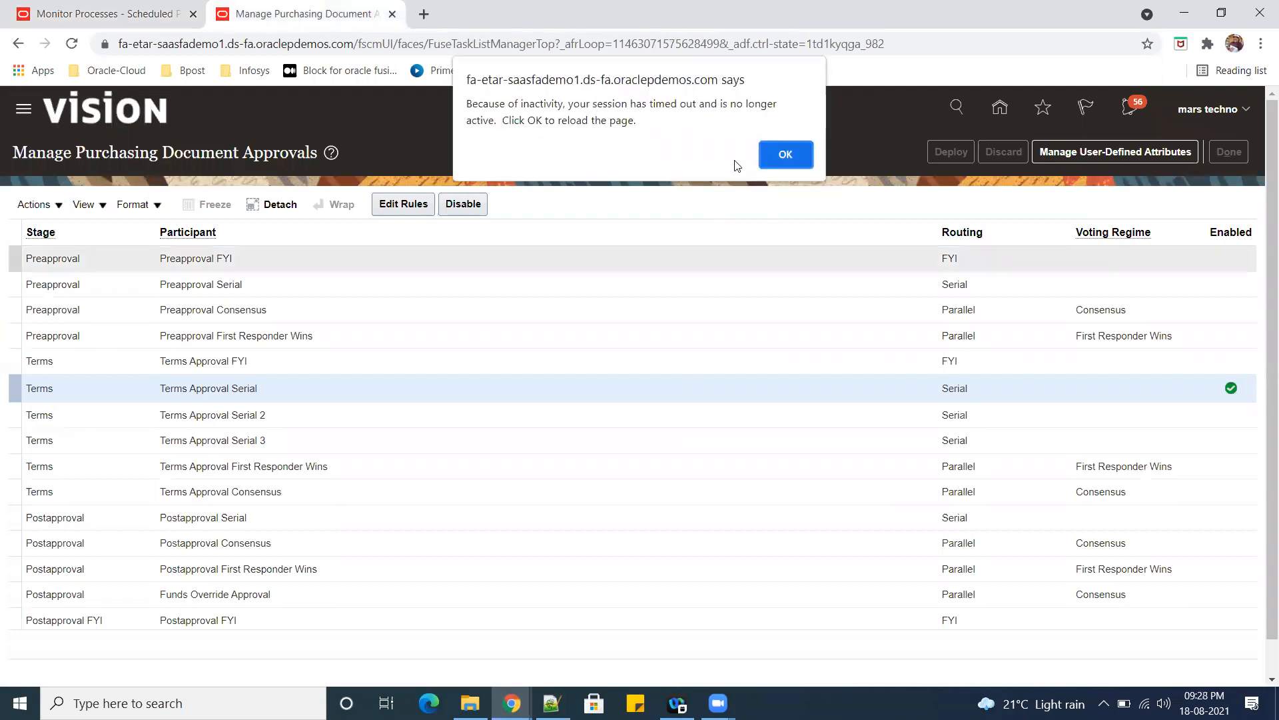
{"action": "left_click", "coordinate": [785, 157]}
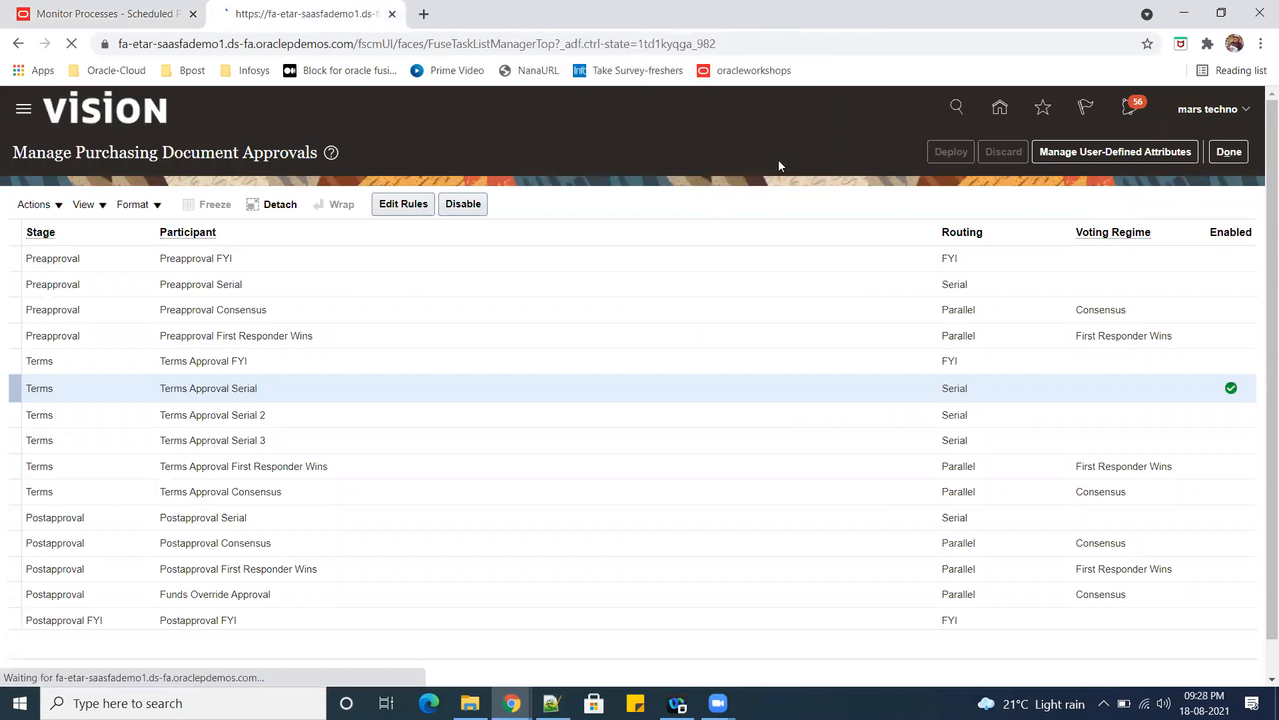
Check the status of the submitted Receiving to Costing transfer while the second browser tab reloads.
{"action": "left_click", "coordinate": [87, 12]}
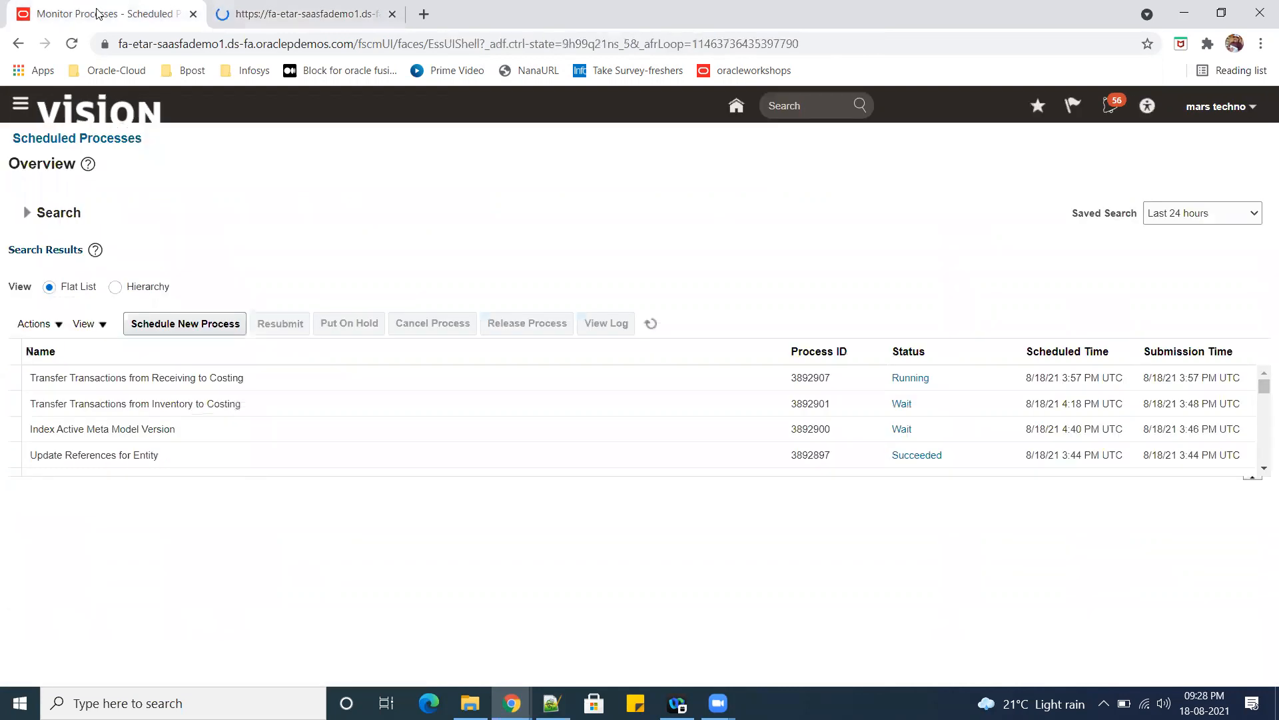
{"action": "left_click", "coordinate": [297, 11]}
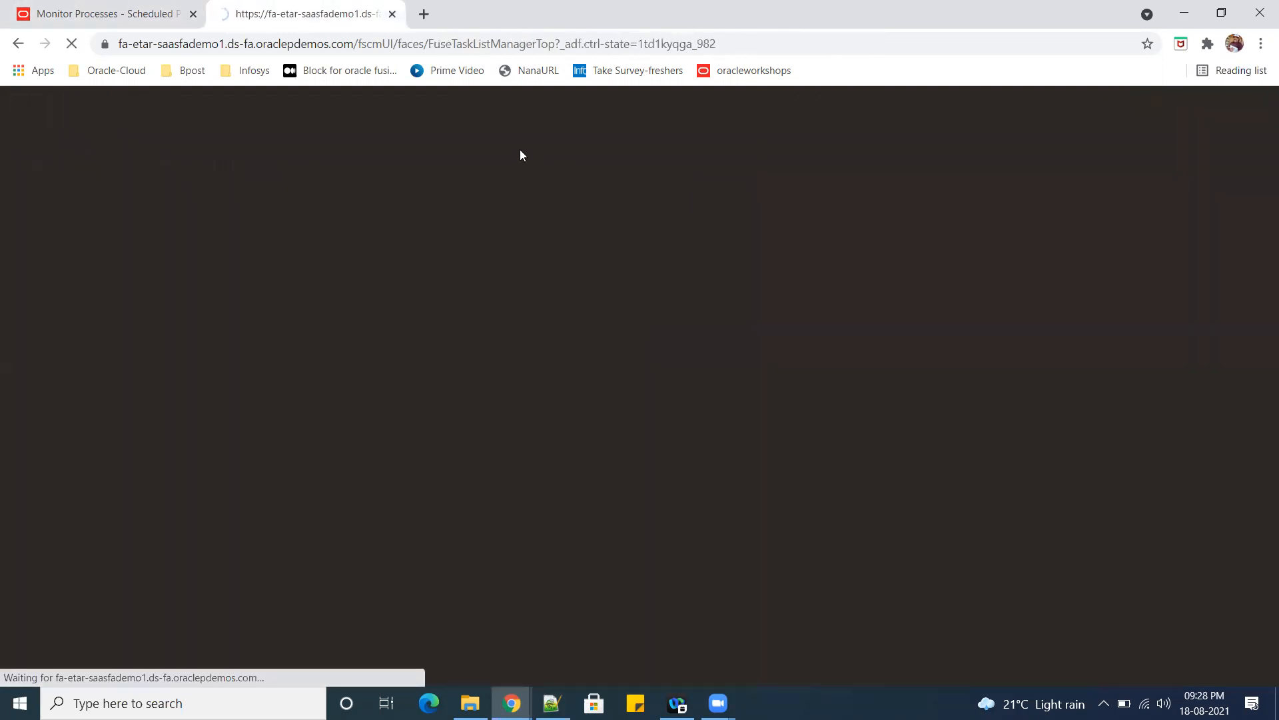
{"action": "left_click", "coordinate": [88, 11]}
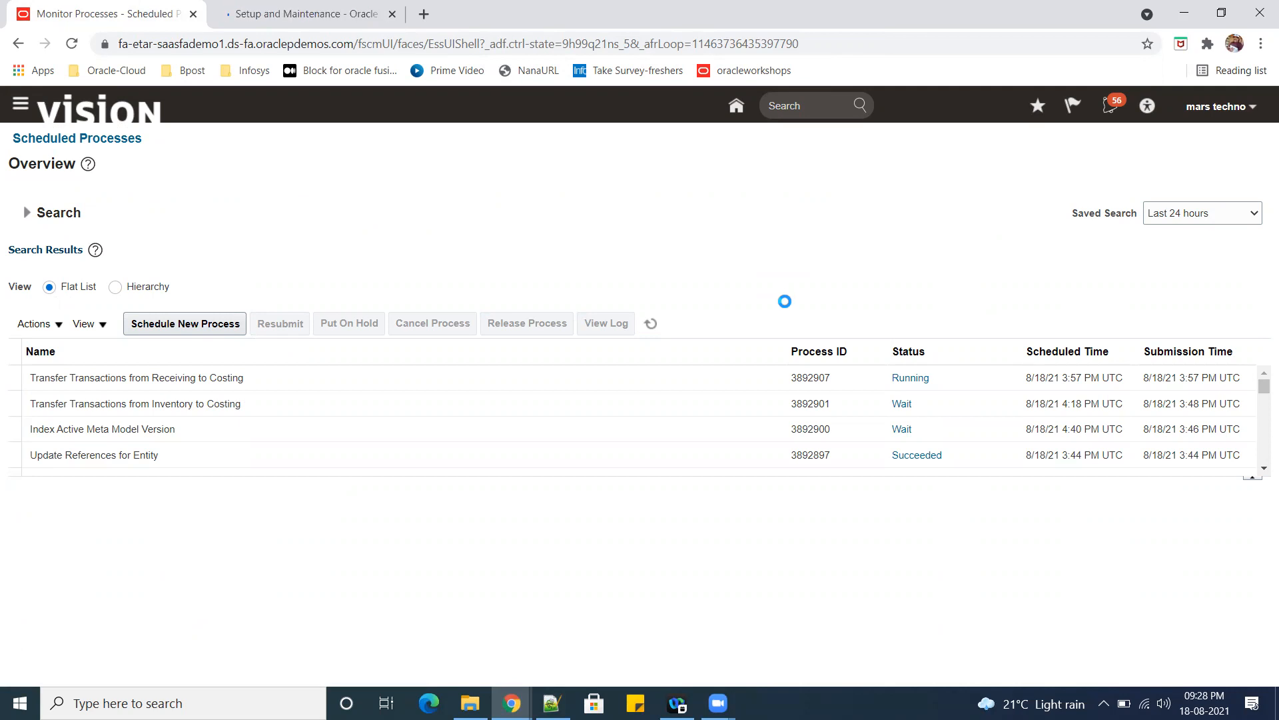
{"action": "left_click", "coordinate": [313, 14]}
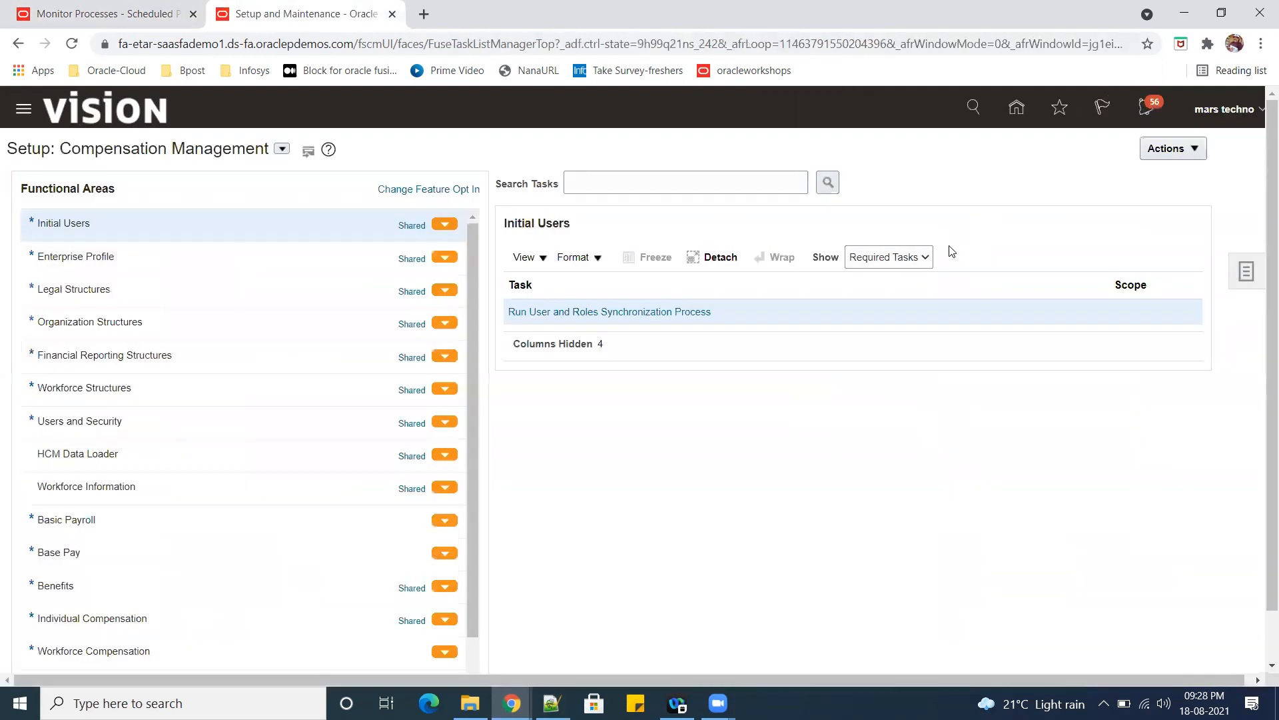
{"action": "left_click", "coordinate": [39, 10]}
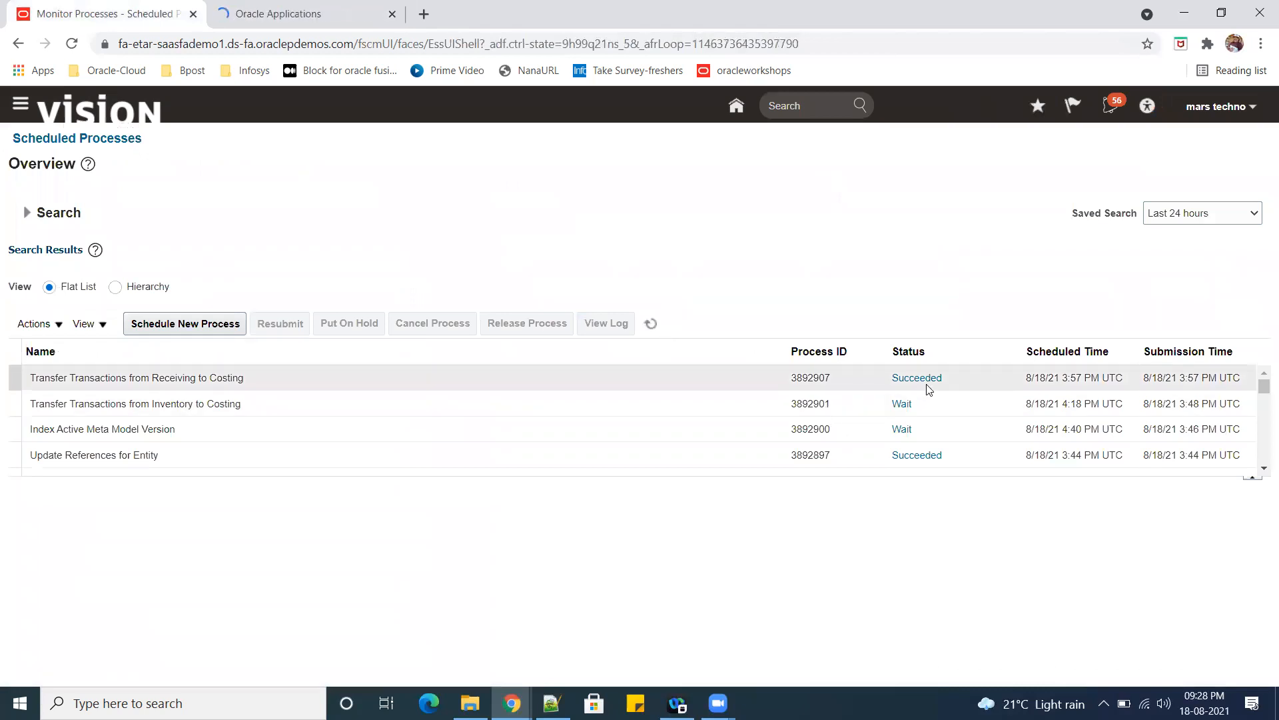
Switch to the second browser tab, go to Supply Chain Execution's Receipt Accounting work area, and open the Create Receipt Accounting Distributions task.
{"action": "left_click", "coordinate": [266, 16]}
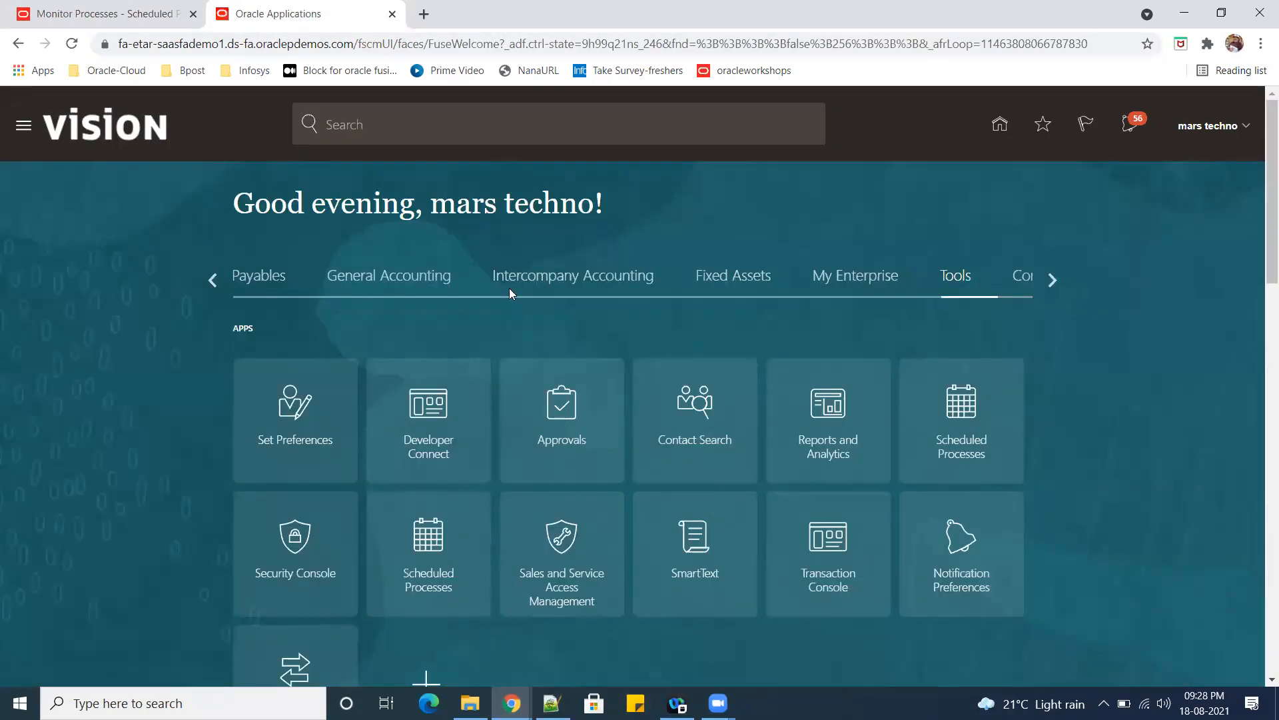
{"action": "left_click", "coordinate": [1052, 280]}
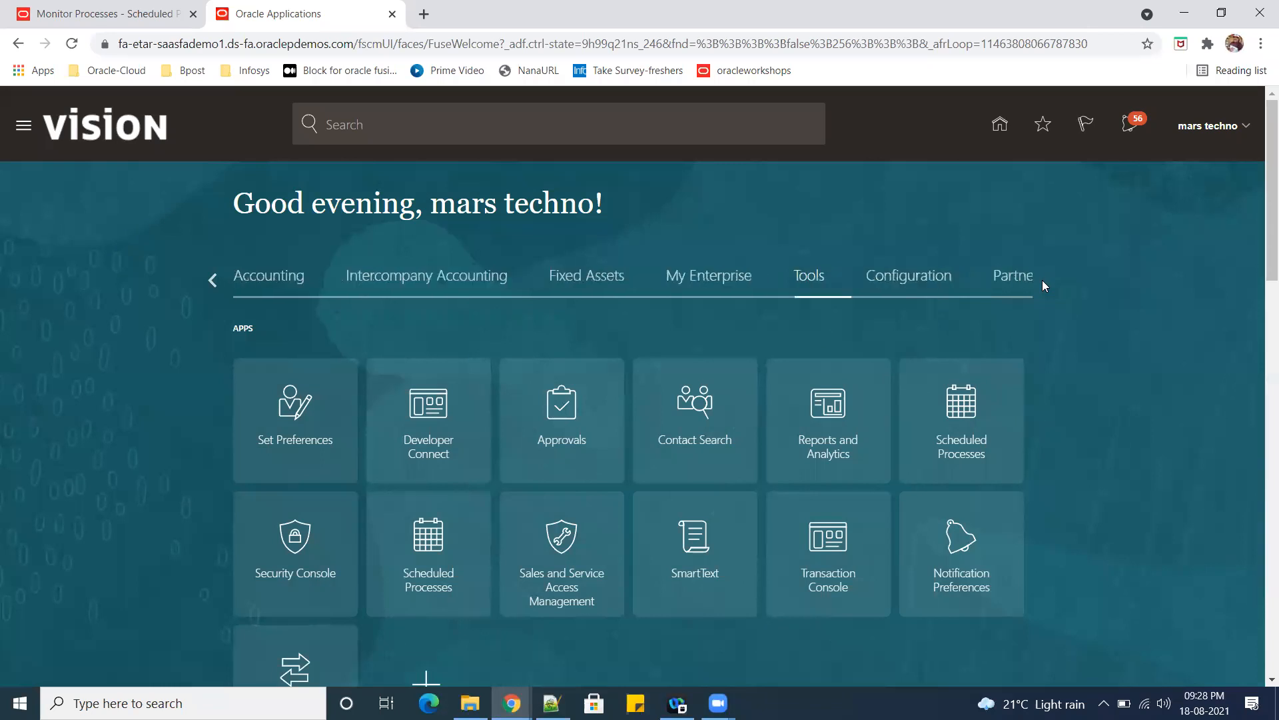
{"action": "left_click", "coordinate": [211, 283]}
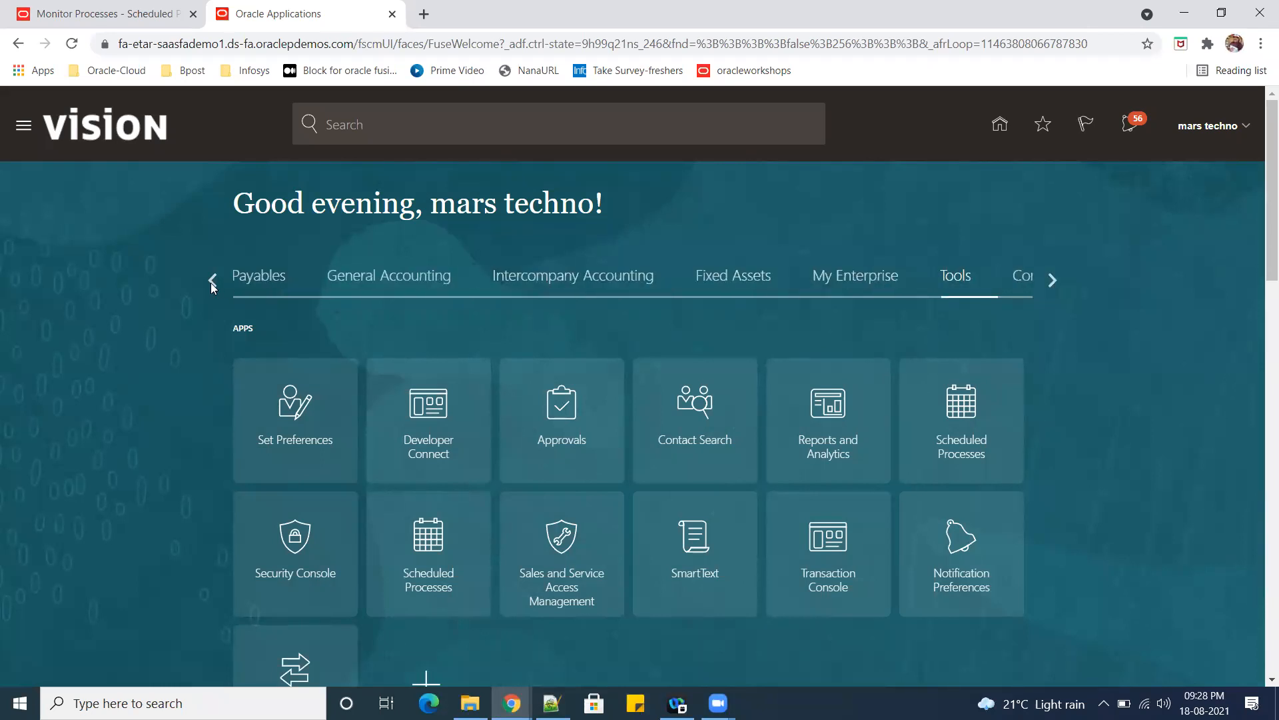
{"action": "left_click", "coordinate": [210, 282]}
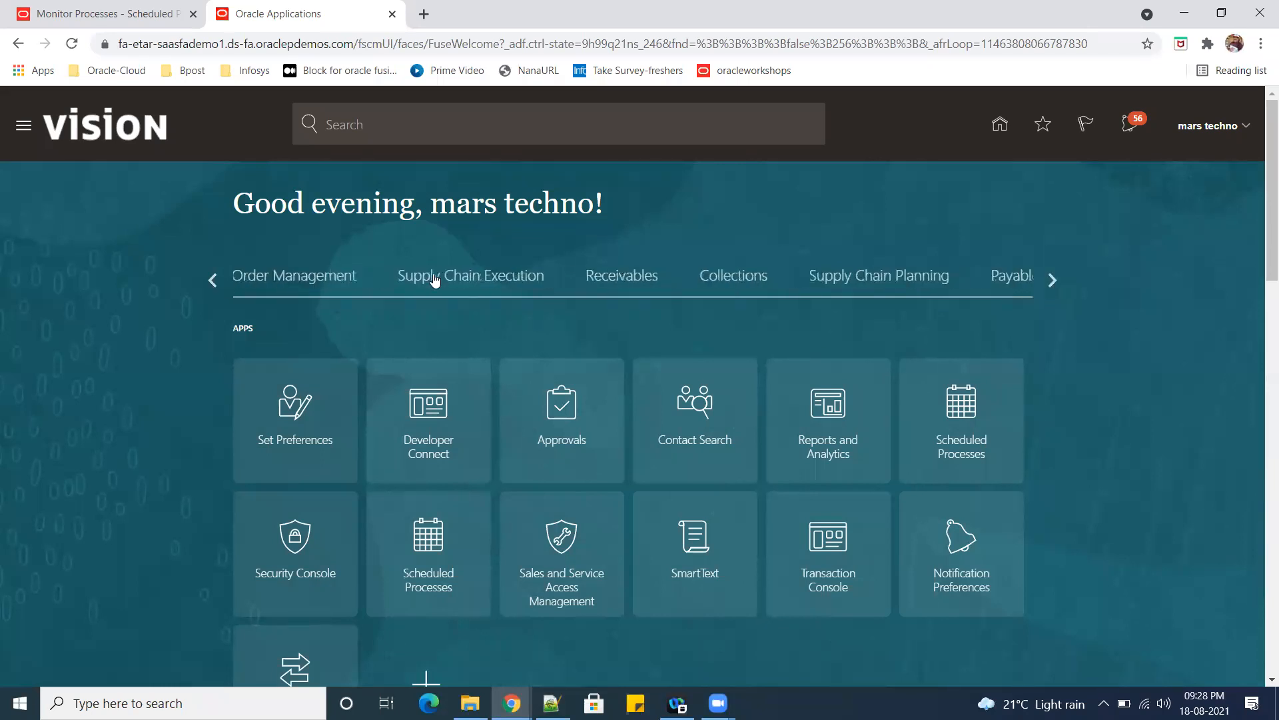
{"action": "left_click", "coordinate": [457, 280]}
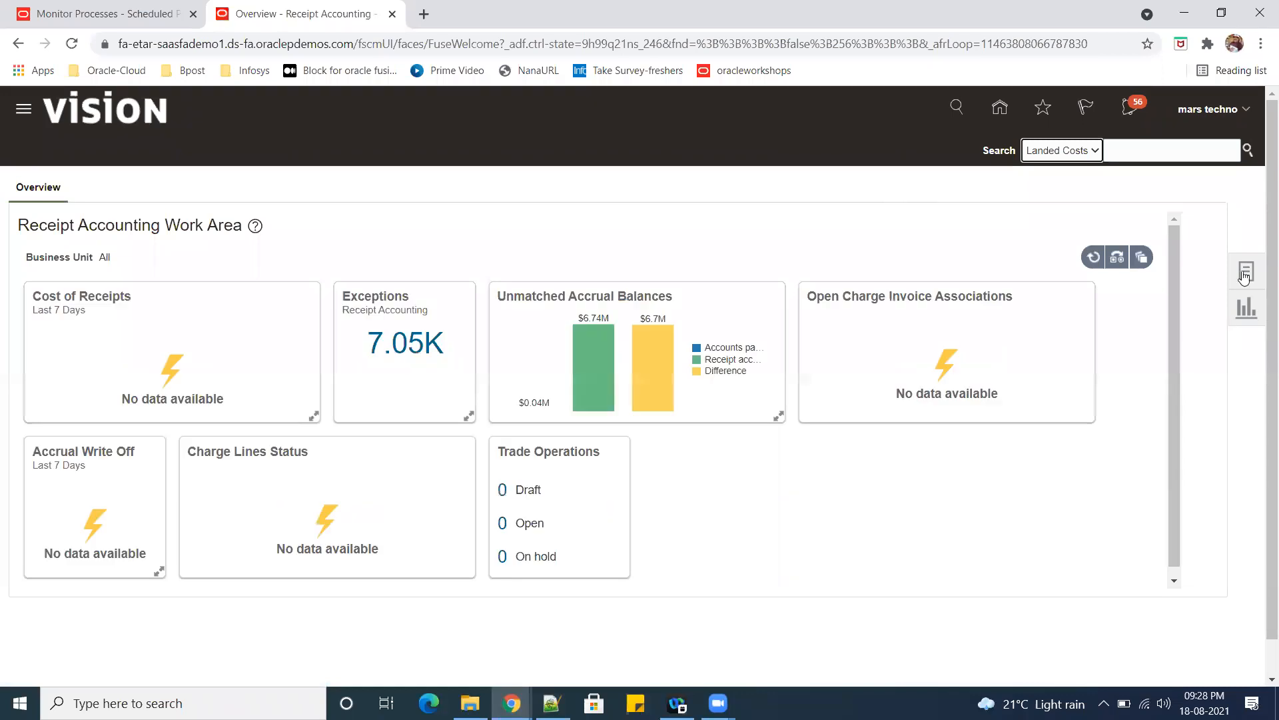
{"action": "left_click", "coordinate": [1250, 275]}
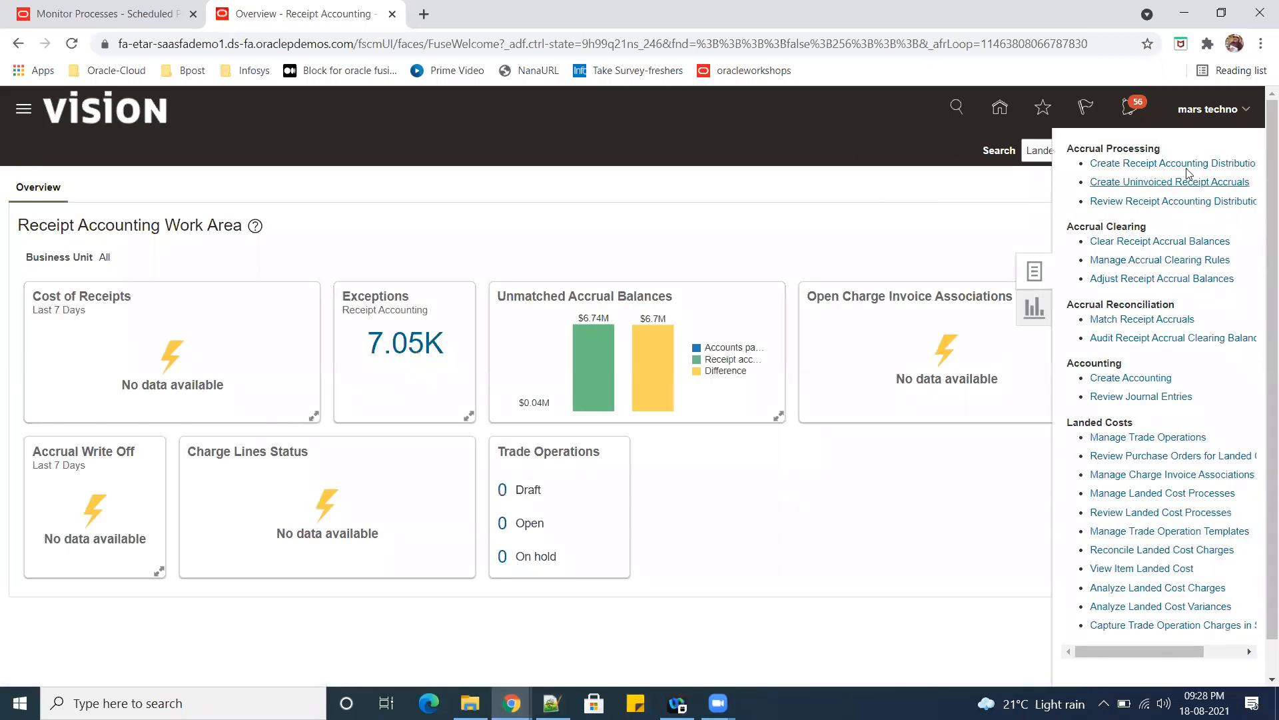
{"action": "left_click", "coordinate": [1187, 170]}
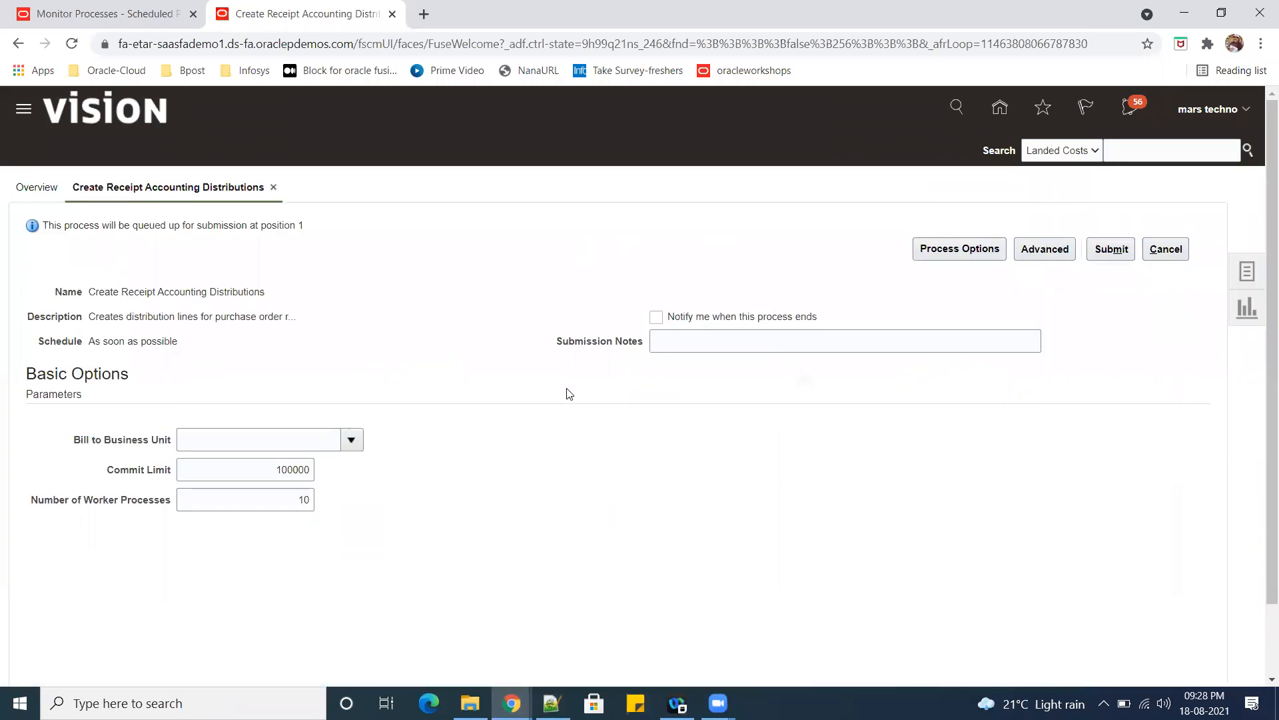
Set Bill to Business Unit to US1 Business Unit, submit Create Receipt Accounting Distributions, and acknowledge the submission confirmation.
{"action": "left_click", "coordinate": [228, 439]}
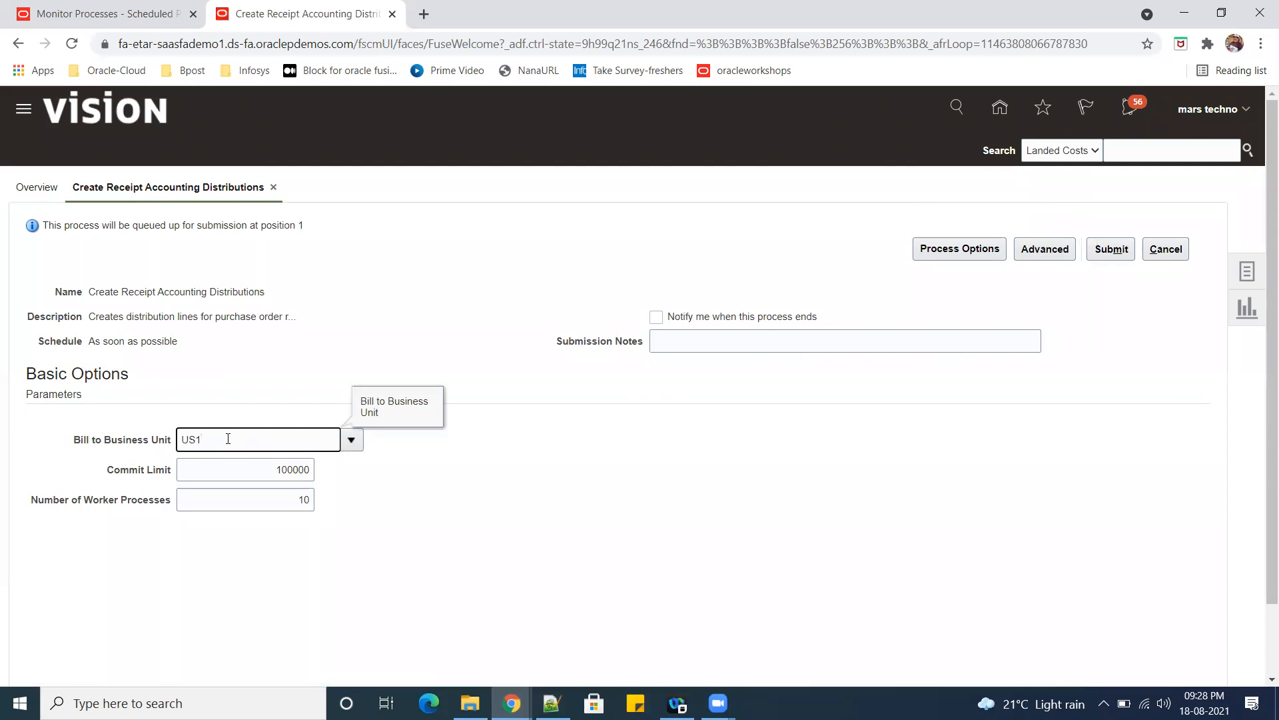
{"action": "key", "text": "Tab"}
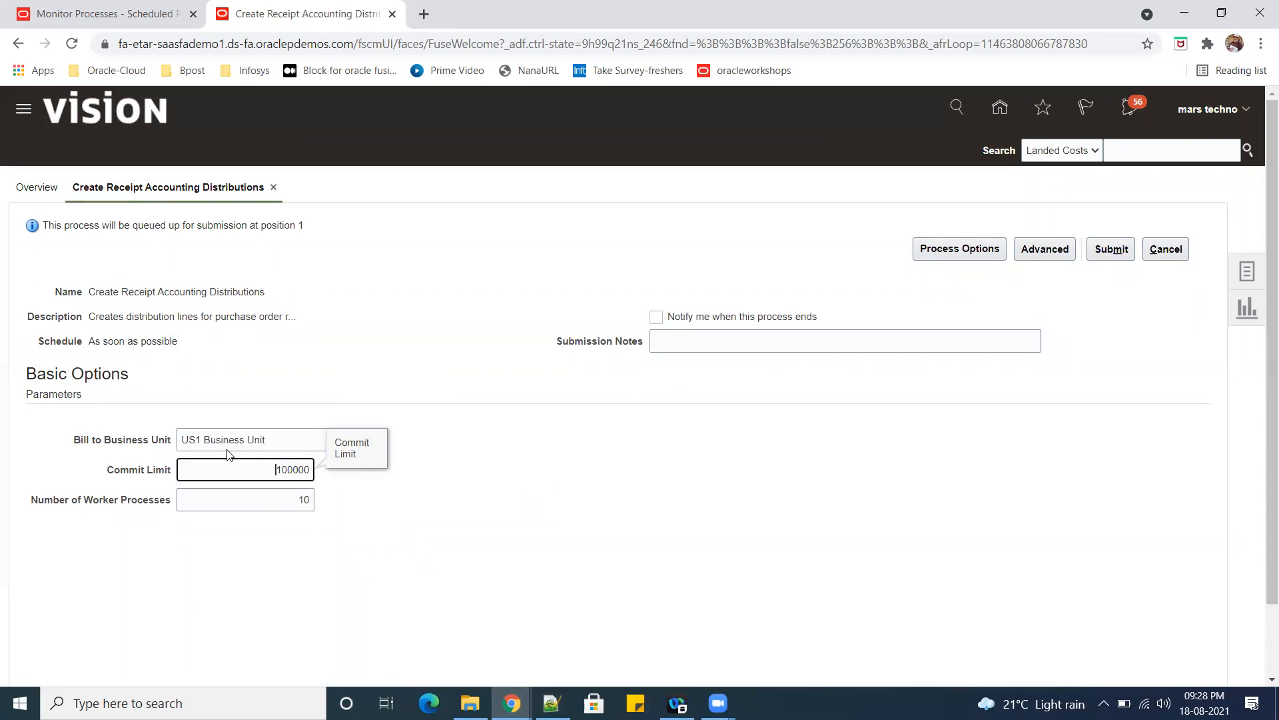
{"action": "left_click", "coordinate": [261, 443]}
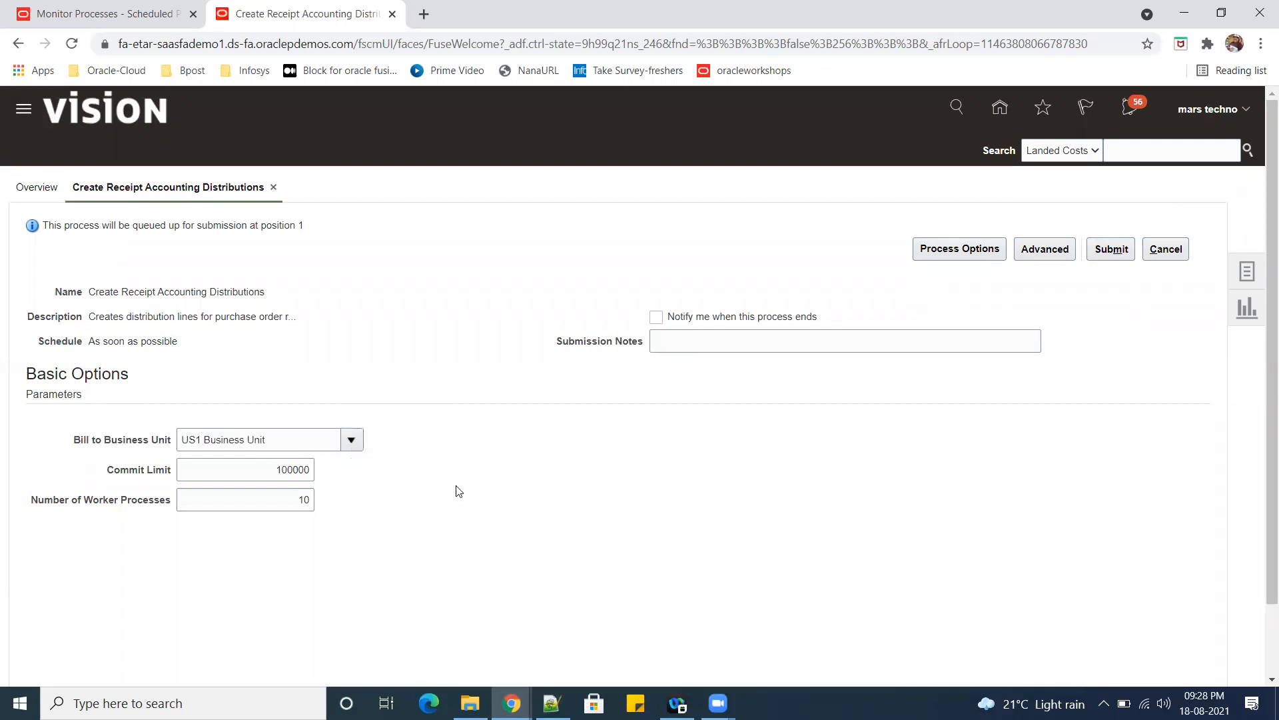
{"action": "left_click", "coordinate": [1108, 256]}
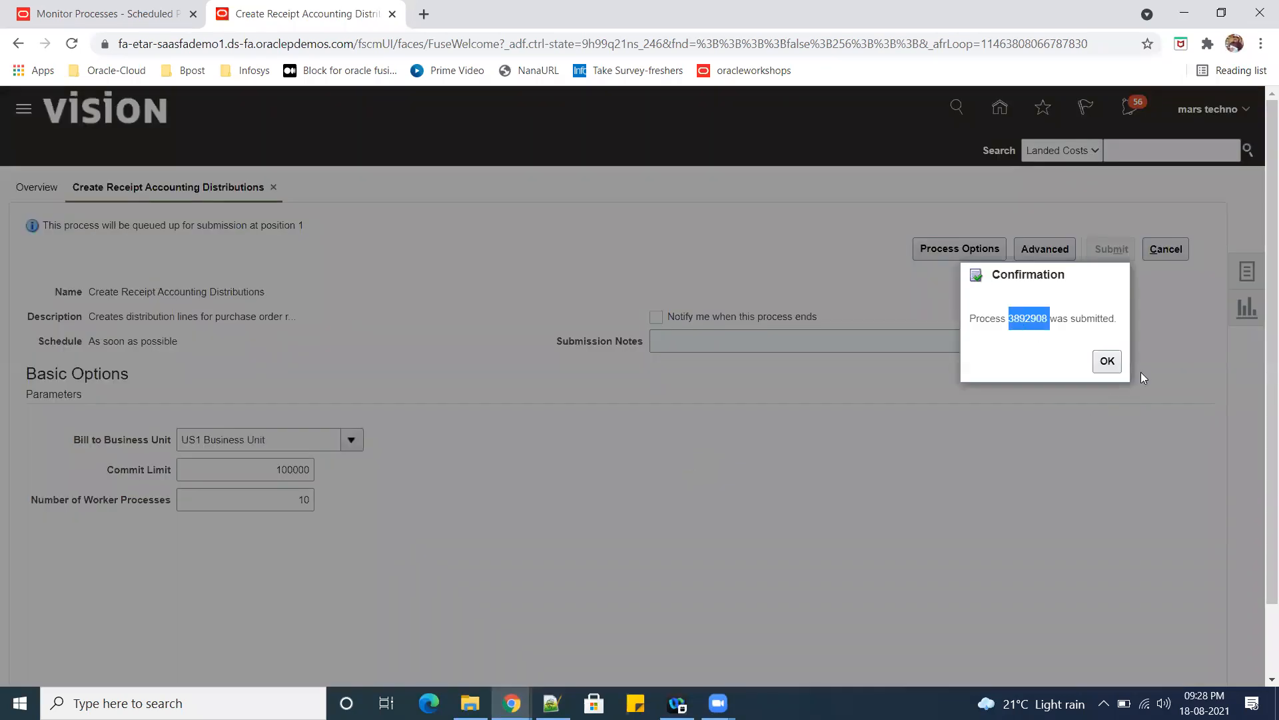
{"action": "left_click", "coordinate": [1107, 367]}
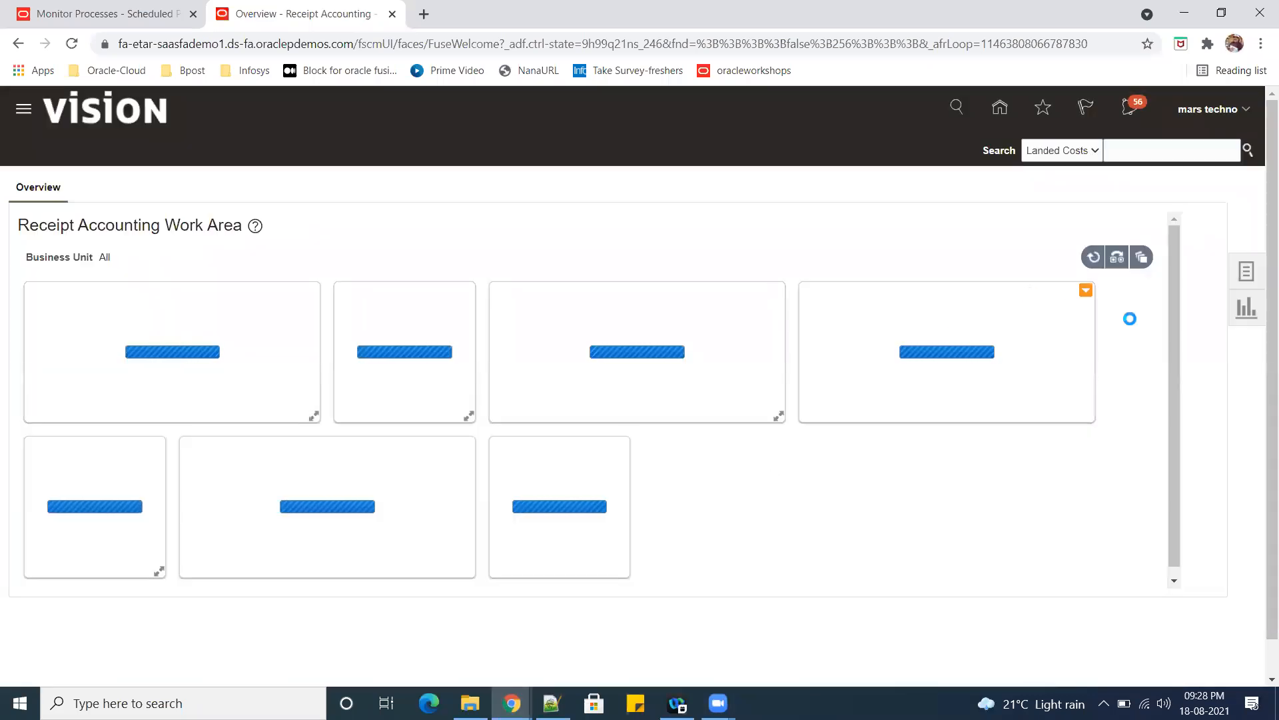
Refresh the scheduled processes list in the other browser tab to check the status of Create Receipt Accounting Distributions.
{"action": "left_click", "coordinate": [144, 12]}
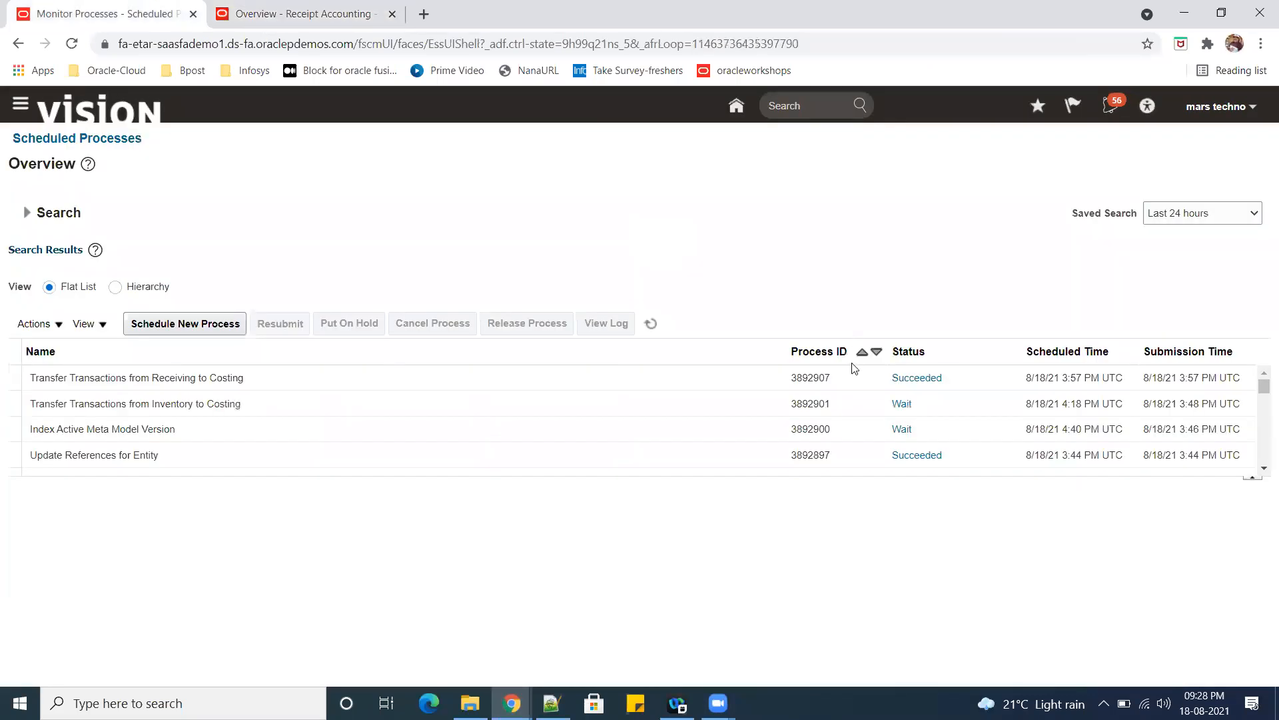
{"action": "left_click", "coordinate": [650, 323]}
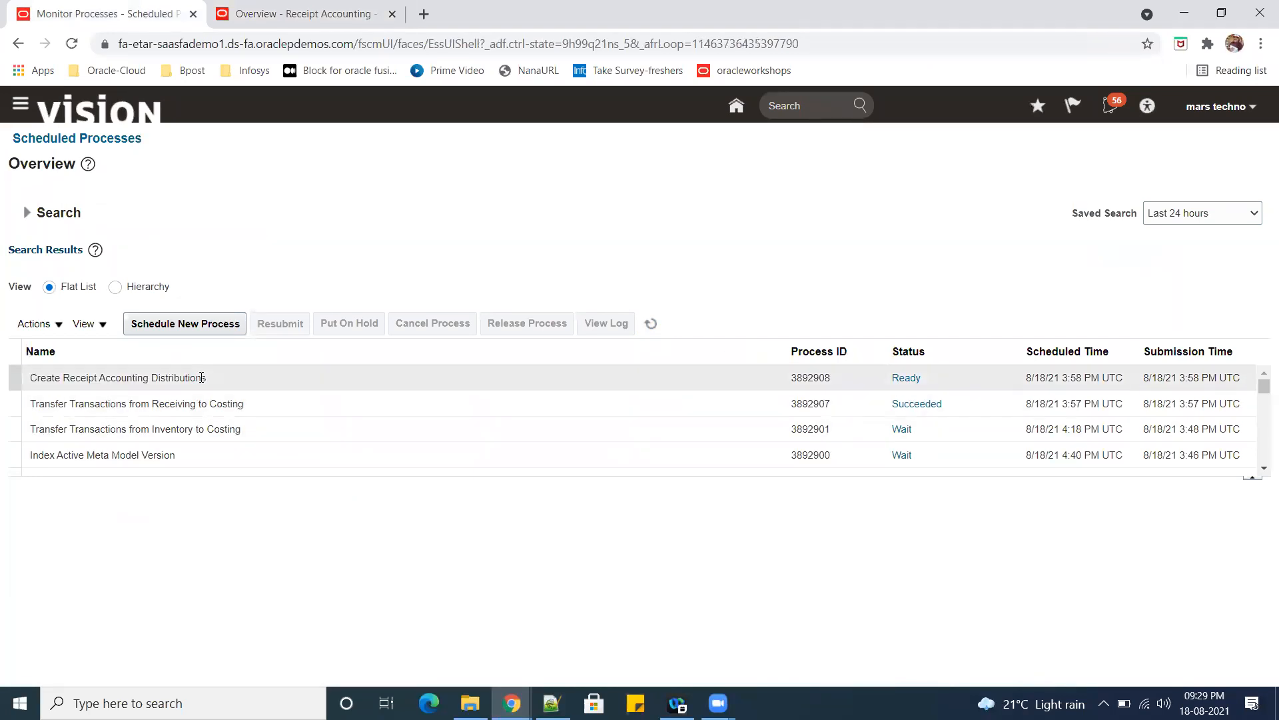
{"action": "left_click", "coordinate": [650, 324]}
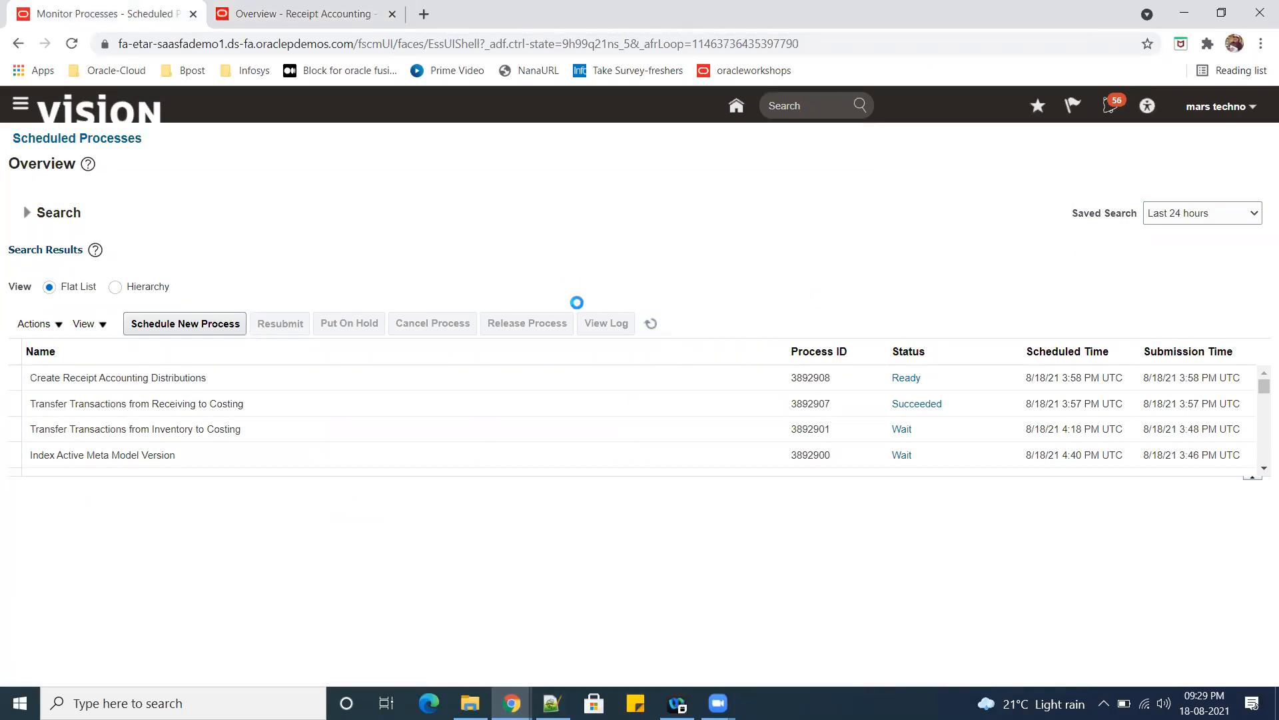
Return to the Receipt Accounting tab and open the Review Receipt Accounting Distributions task.
{"action": "left_click", "coordinate": [267, 15]}
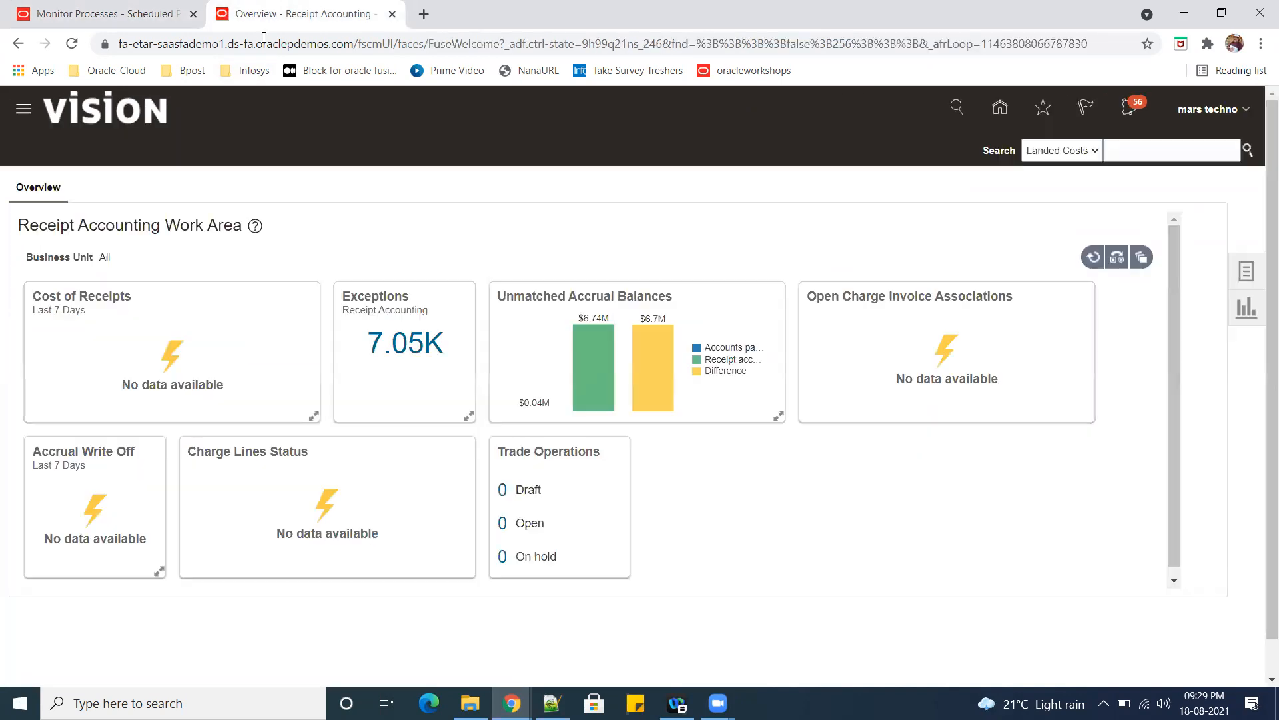
{"action": "left_click", "coordinate": [1243, 273]}
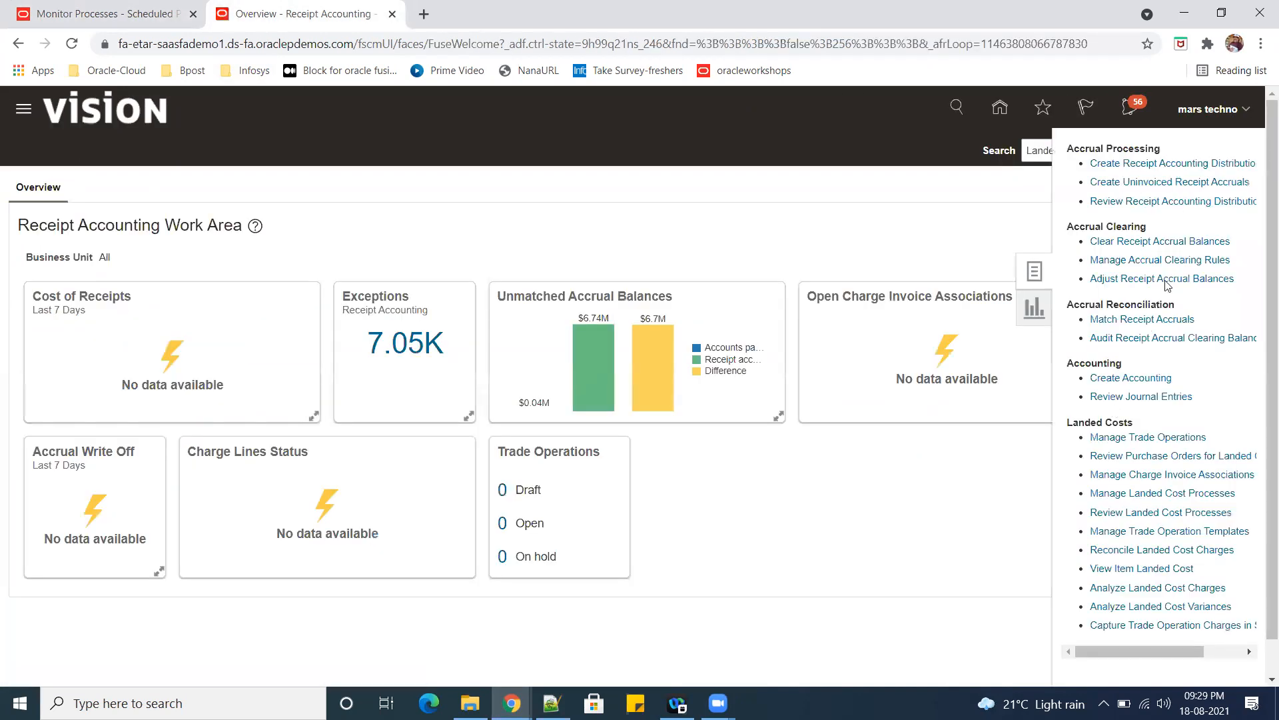
{"action": "left_click", "coordinate": [1200, 202]}
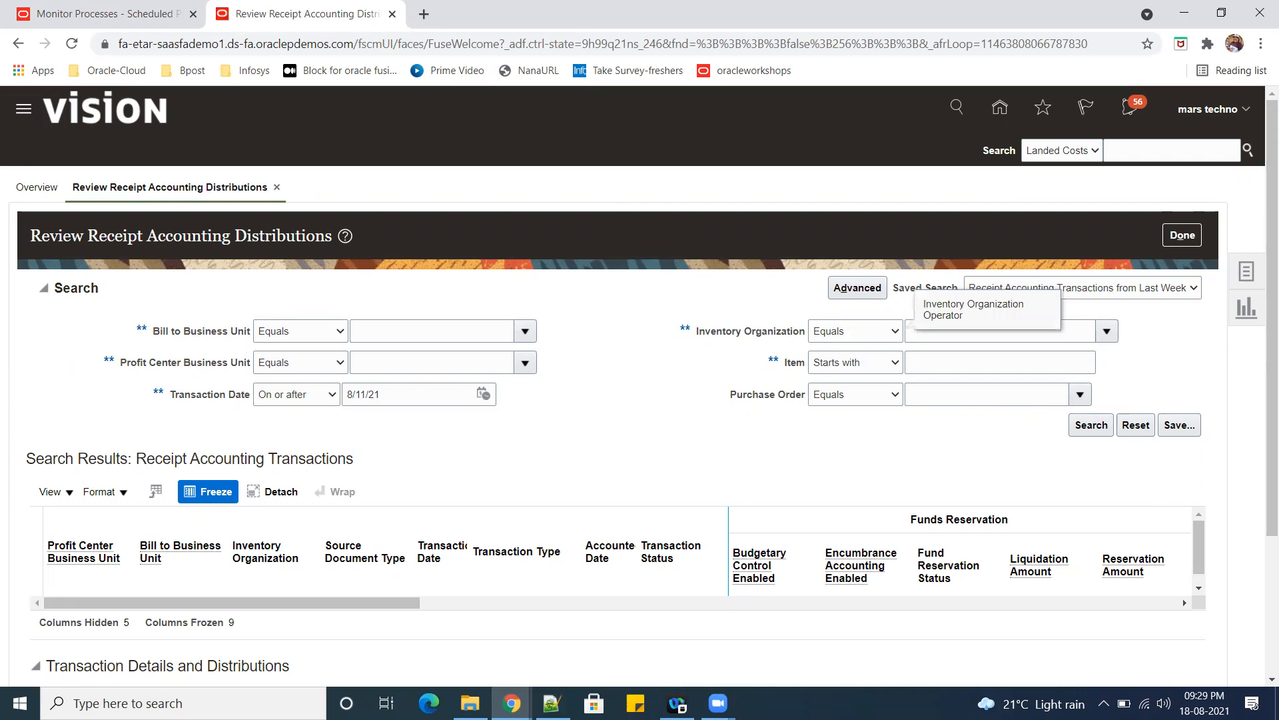
Copy the purchase order number from the Notepad++ notes into the Purchase Order criterion and search the receipt accounting transactions.
{"action": "left_click", "coordinate": [552, 704]}
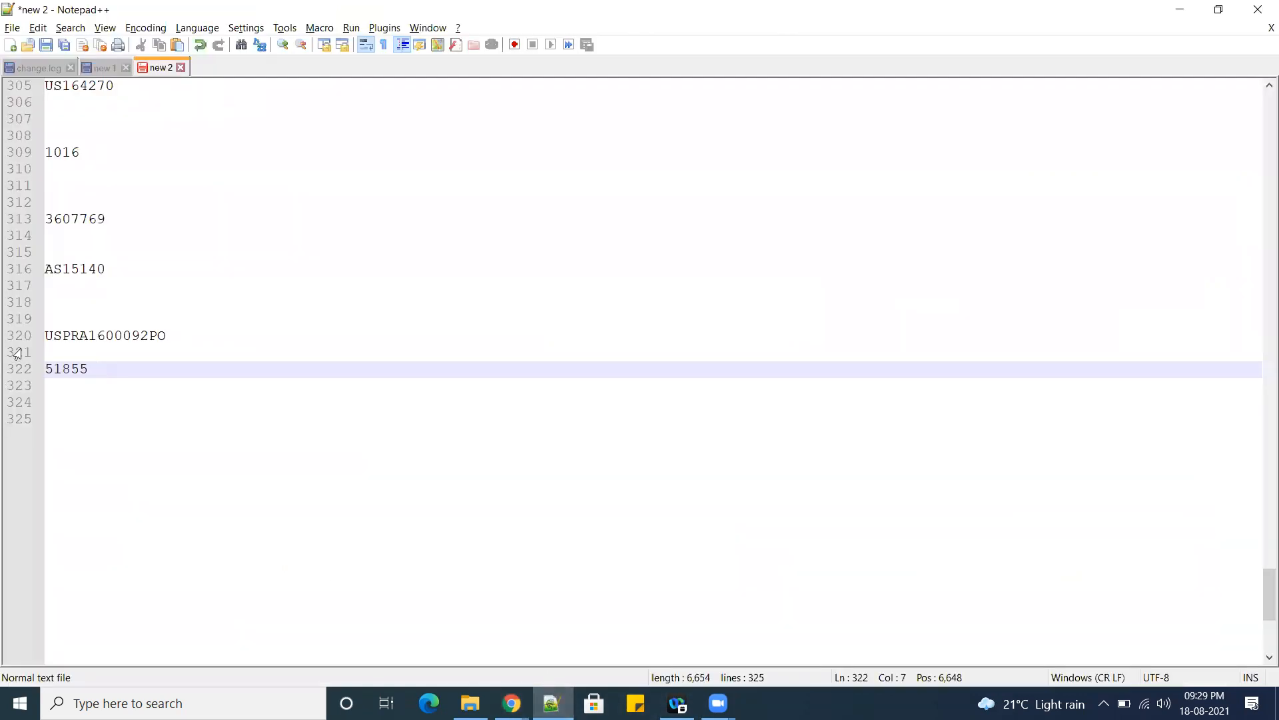
{"action": "double_click", "coordinate": [93, 337]}
{"action": "key", "text": "ctrl+c"}
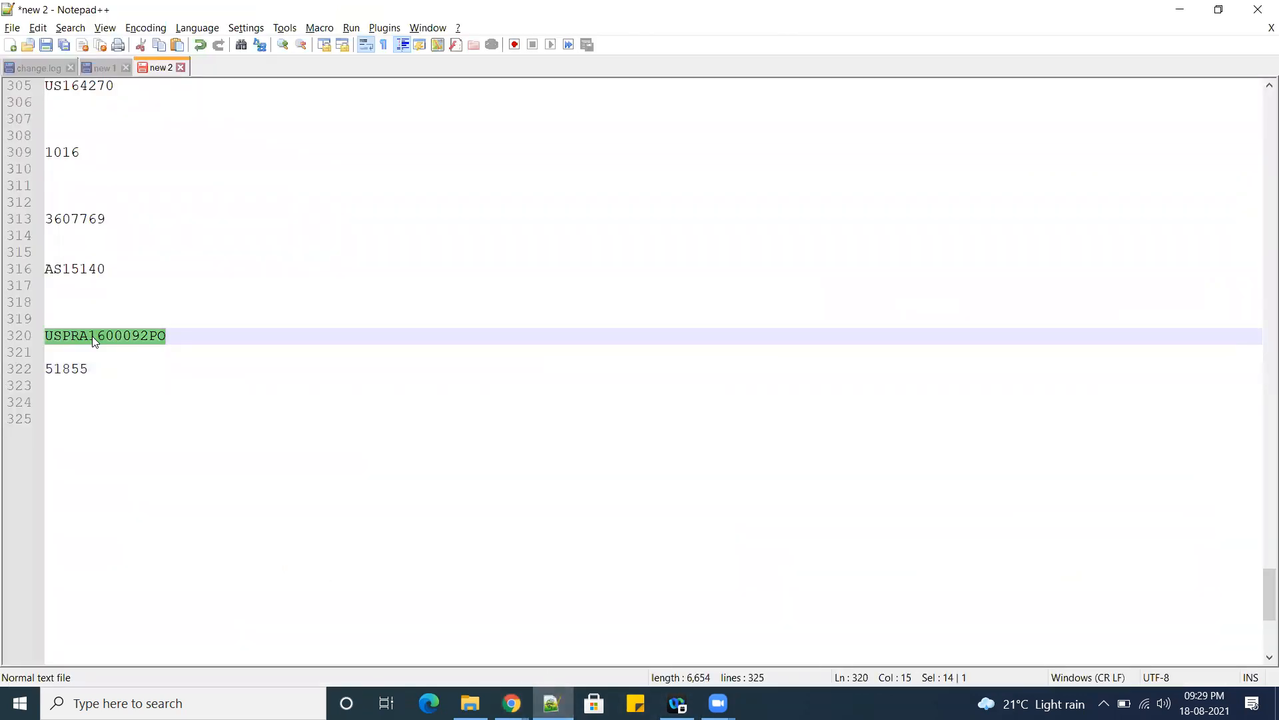
{"action": "left_click_drag", "start_coordinate": [92, 337], "coordinate": [1256, 8]}
{"action": "key", "text": "alt+Tab"}
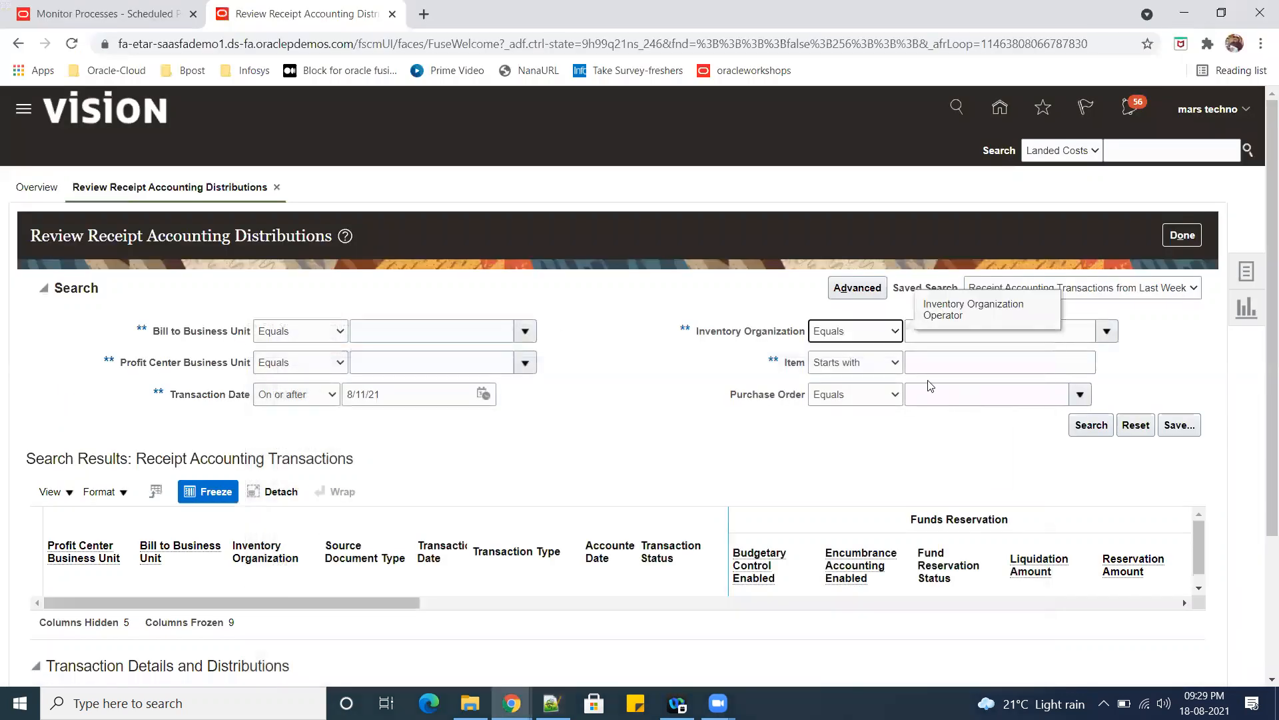
{"action": "key", "text": "ctrl+v"}
{"action": "key", "text": "Tab"}
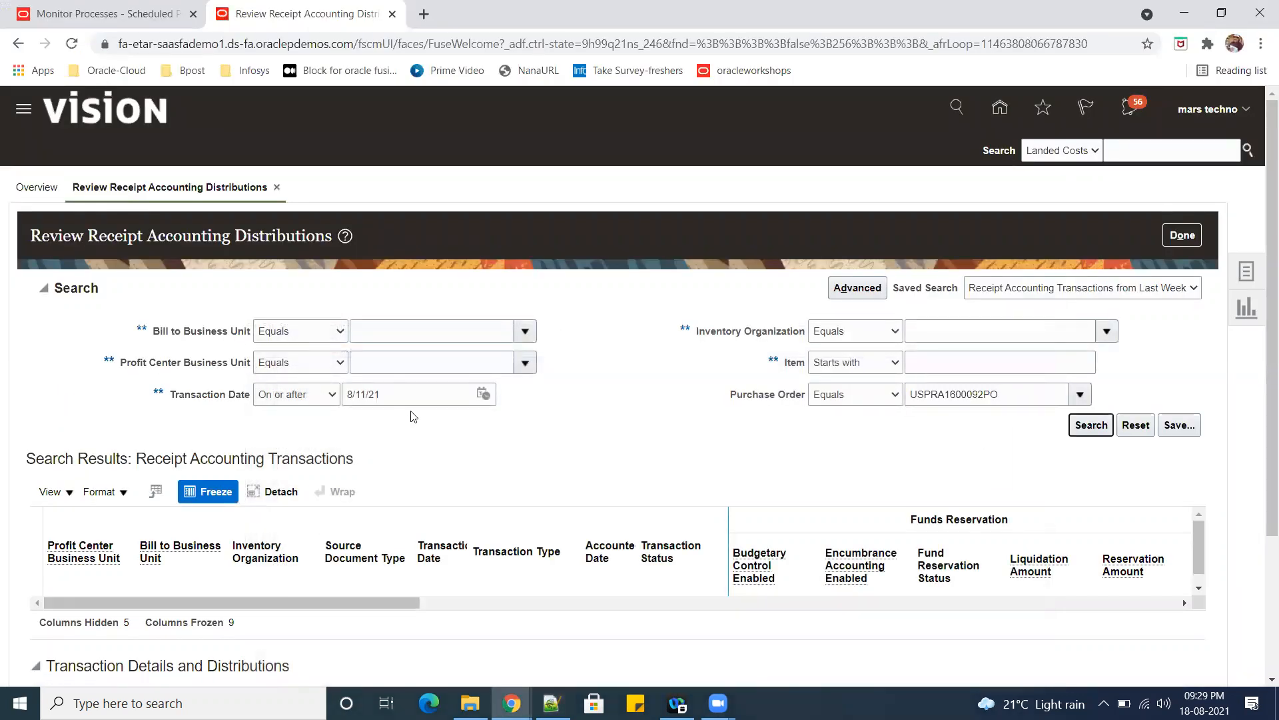
{"action": "left_click", "coordinate": [1092, 427]}
Check the refreshed scheduled processes for distribution progress, and return to the Review Receipt Accounting Distributions tab.
{"action": "left_click", "coordinate": [61, 13]}
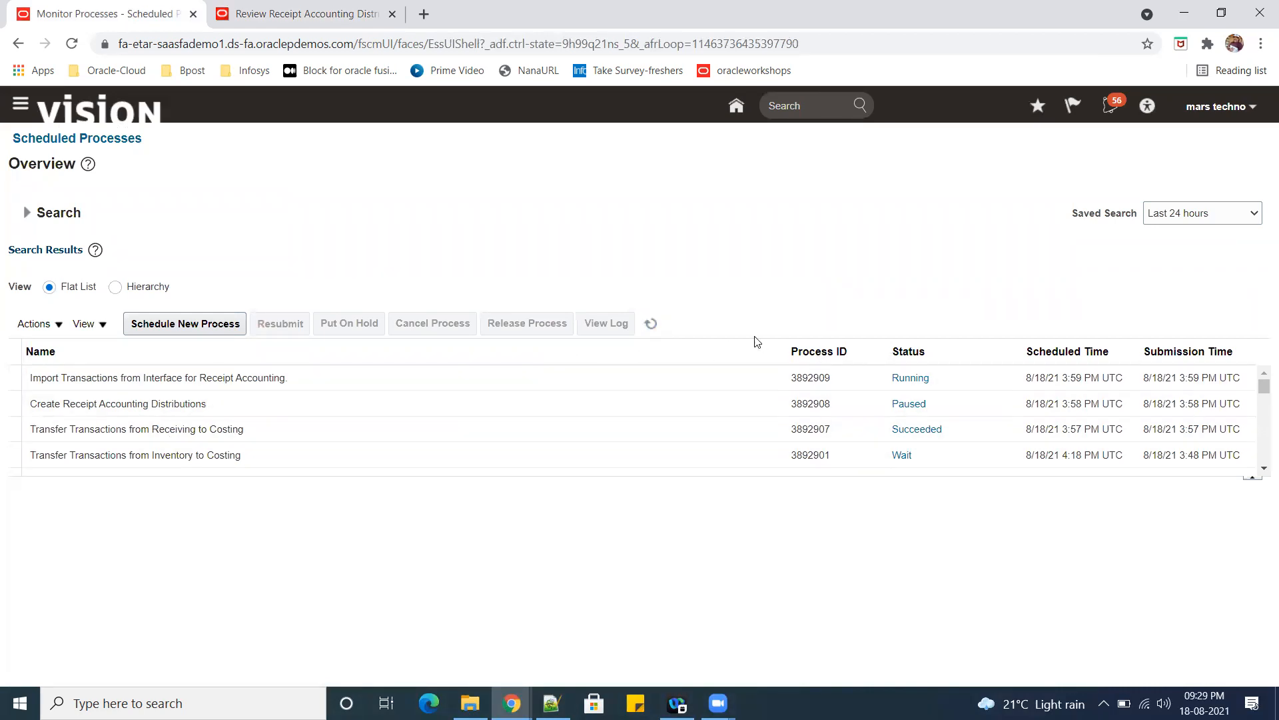
{"action": "left_click", "coordinate": [649, 325]}
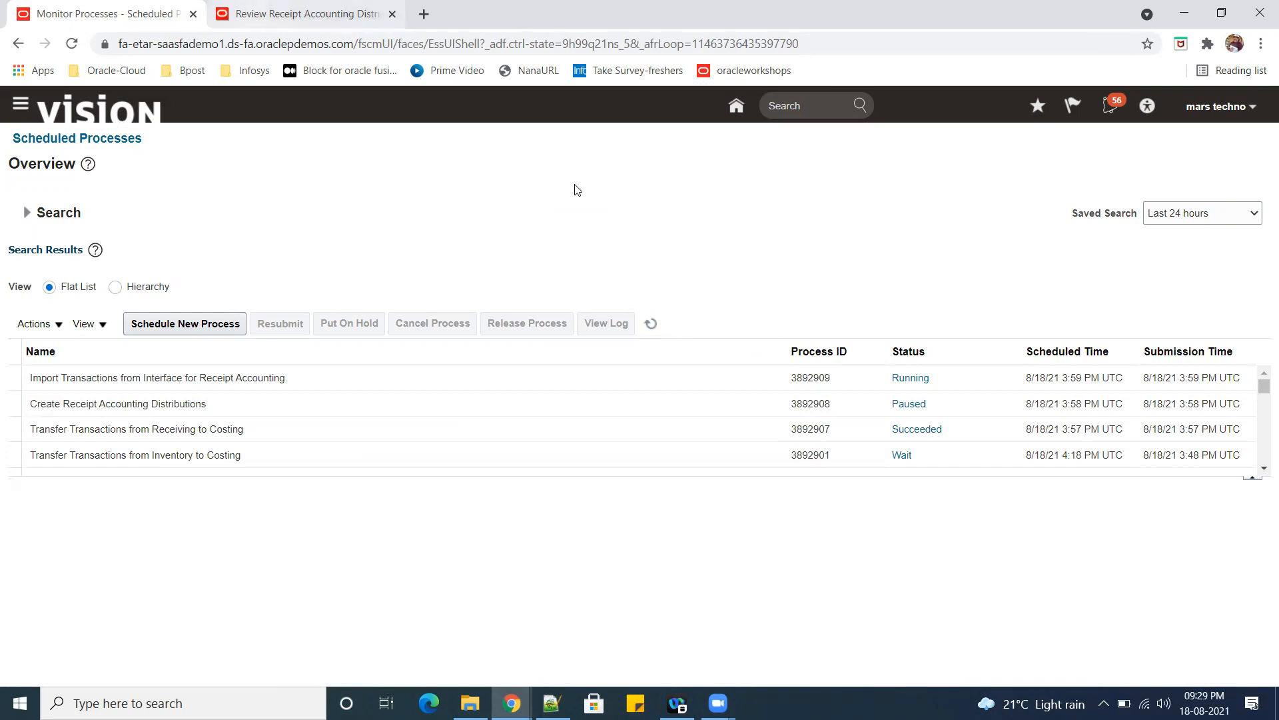
{"action": "key", "text": "ctrl+Tab"}
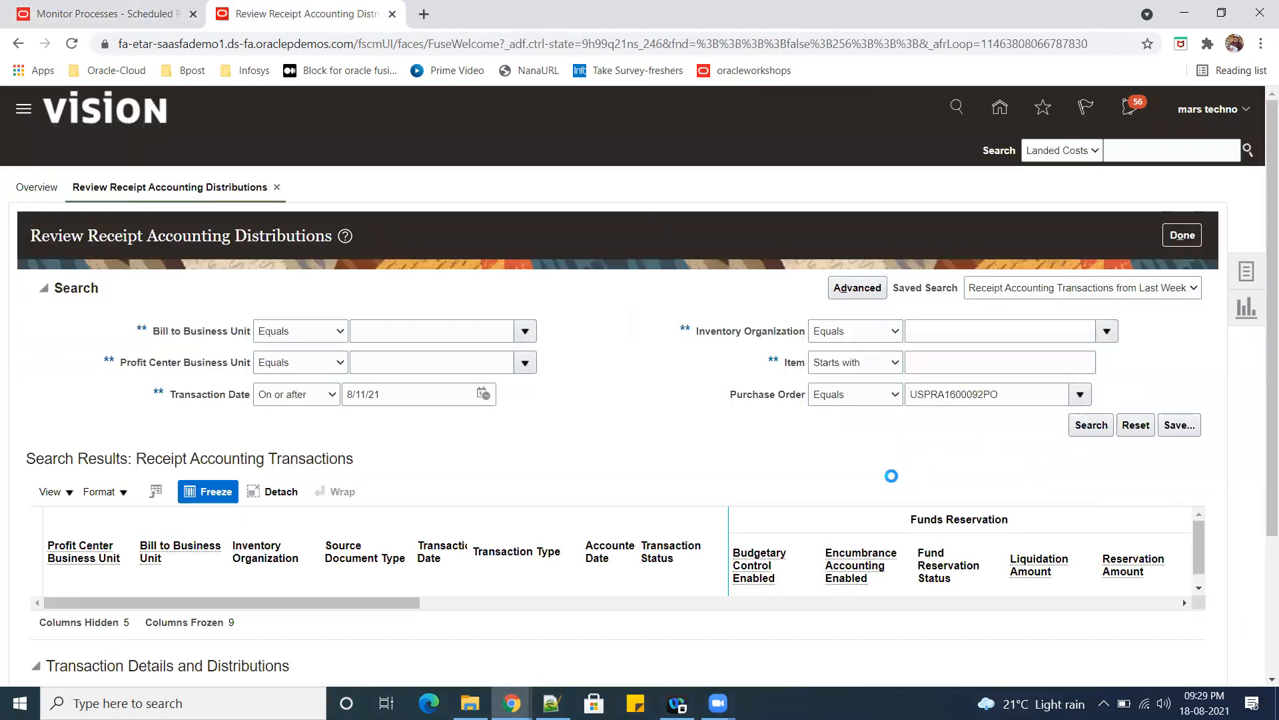
Look up the purchase order through the Purchase Order search-and-select dialog and choose it as the search criterion.
{"action": "left_click", "coordinate": [922, 366]}
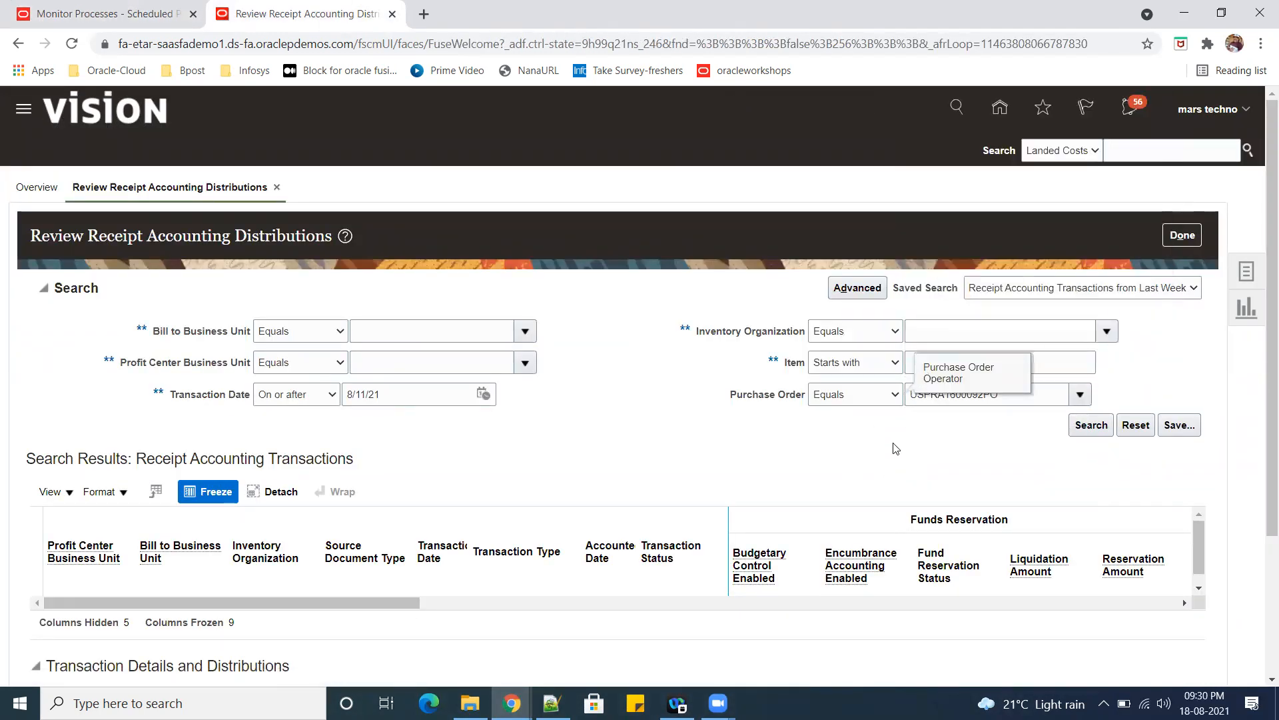
{"action": "left_click", "coordinate": [1080, 394]}
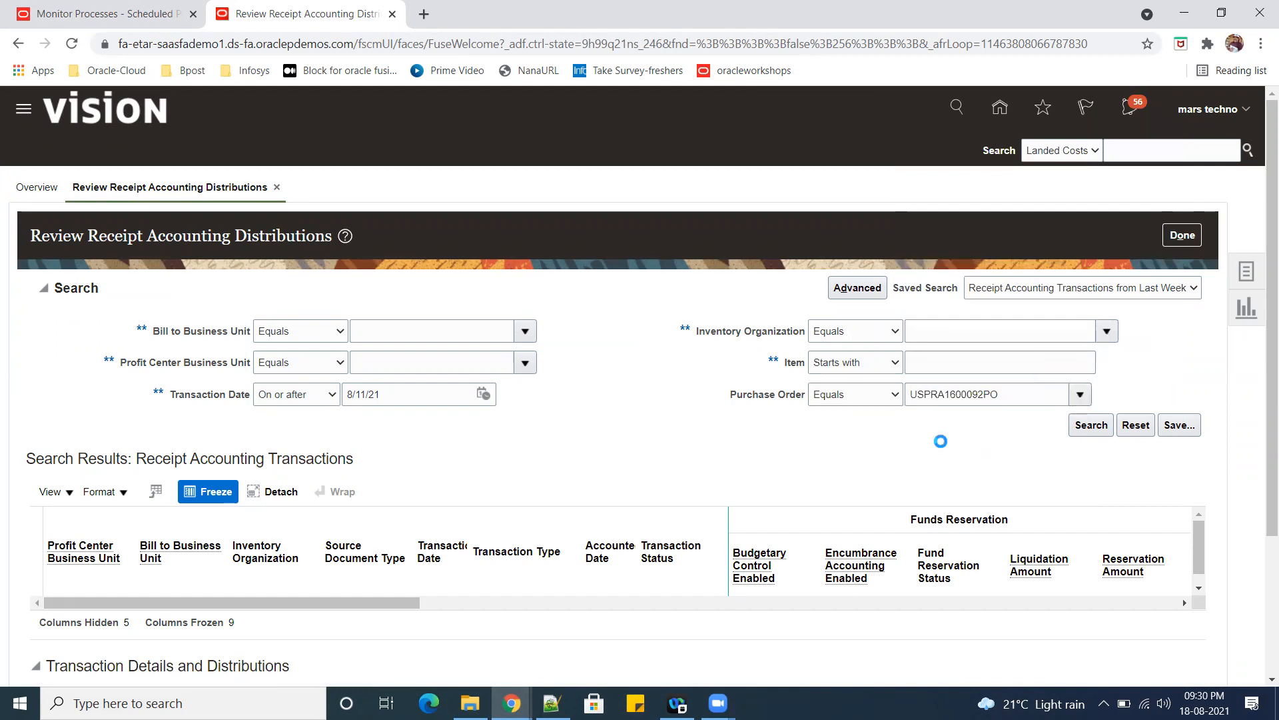
{"action": "left_click", "coordinate": [928, 366]}
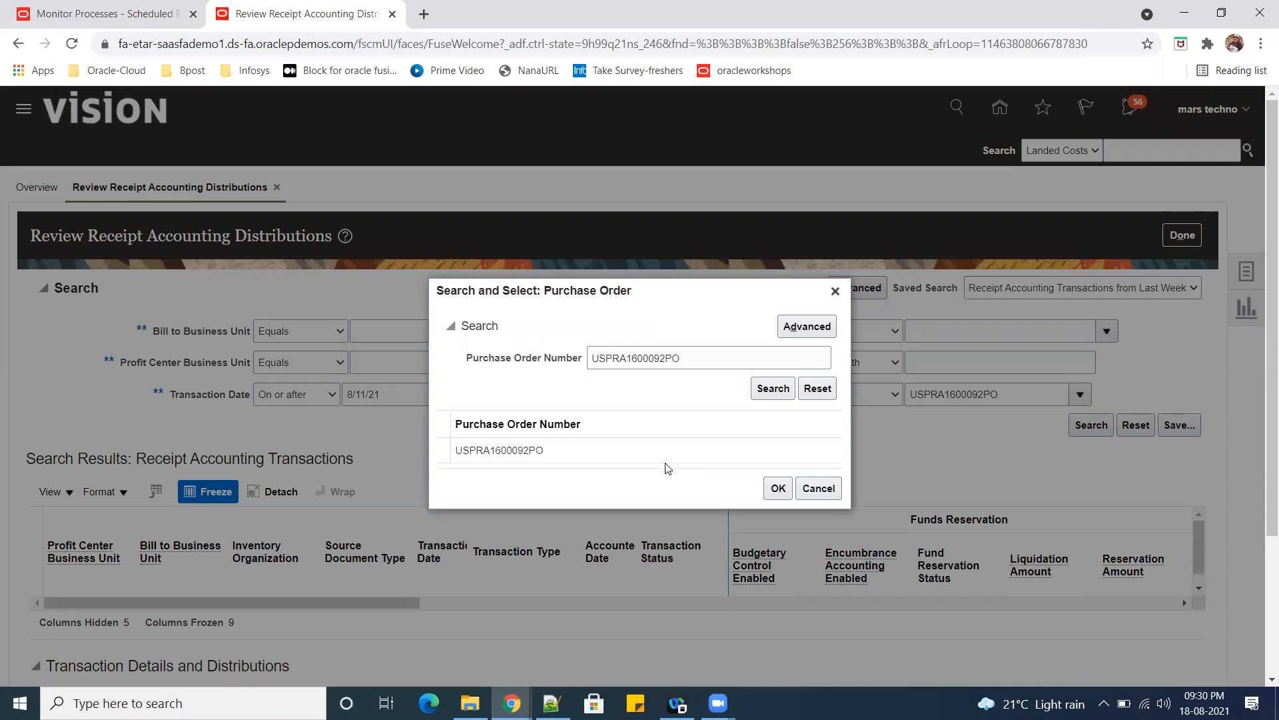
{"action": "left_click", "coordinate": [790, 488]}
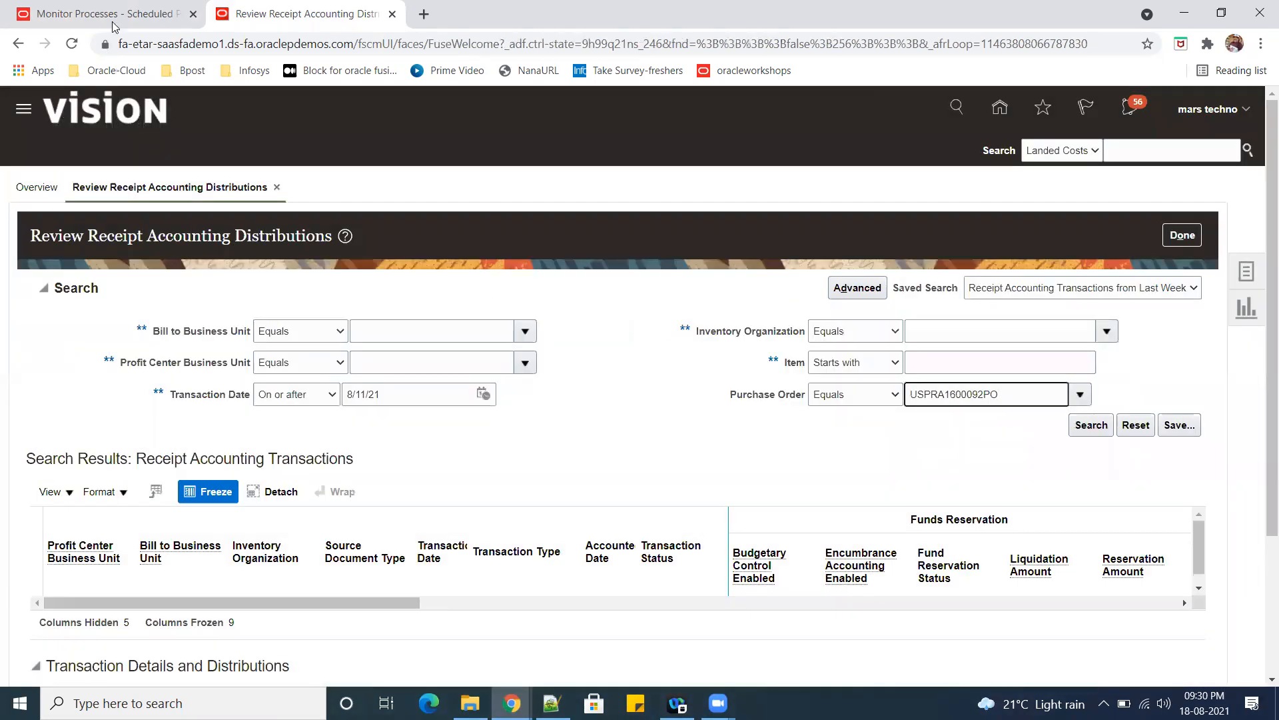
Recheck the distribution process status in the scheduled processes tab, and rerun the receipt accounting transactions search for the purchase order.
{"action": "left_click", "coordinate": [114, 21]}
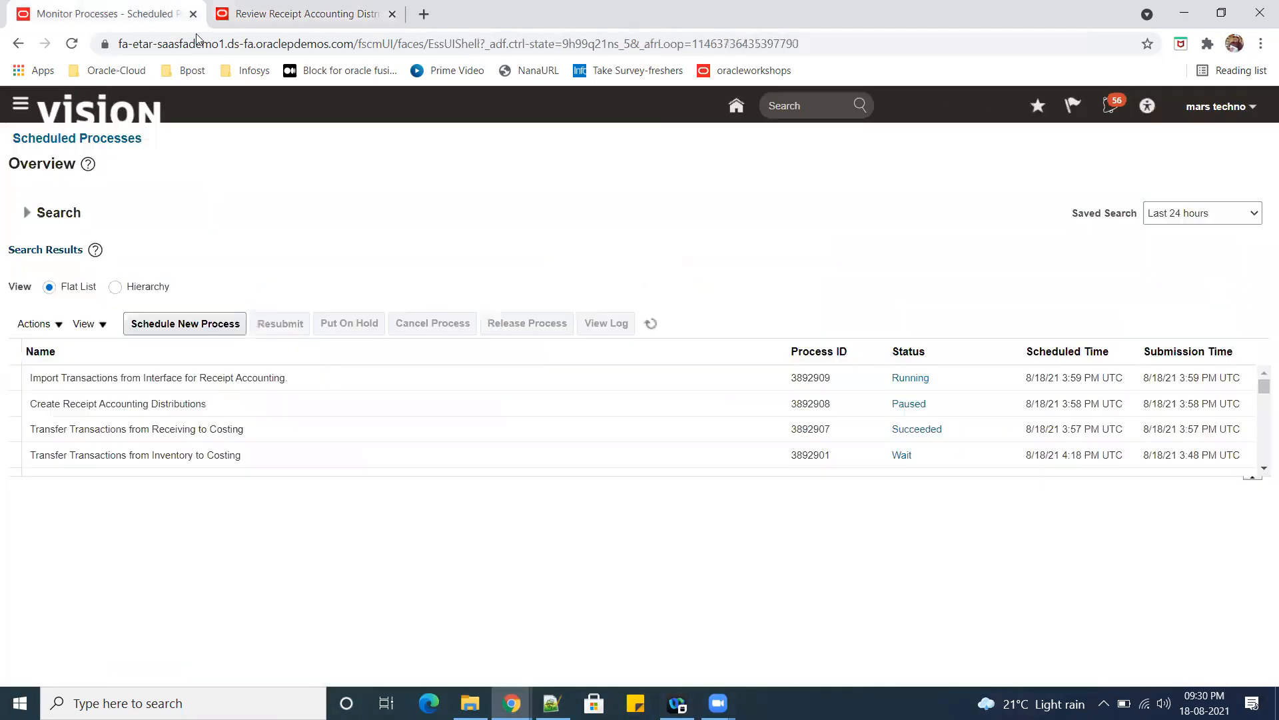
{"action": "left_click", "coordinate": [906, 405]}
{"action": "key", "text": "ctrl+Tab"}
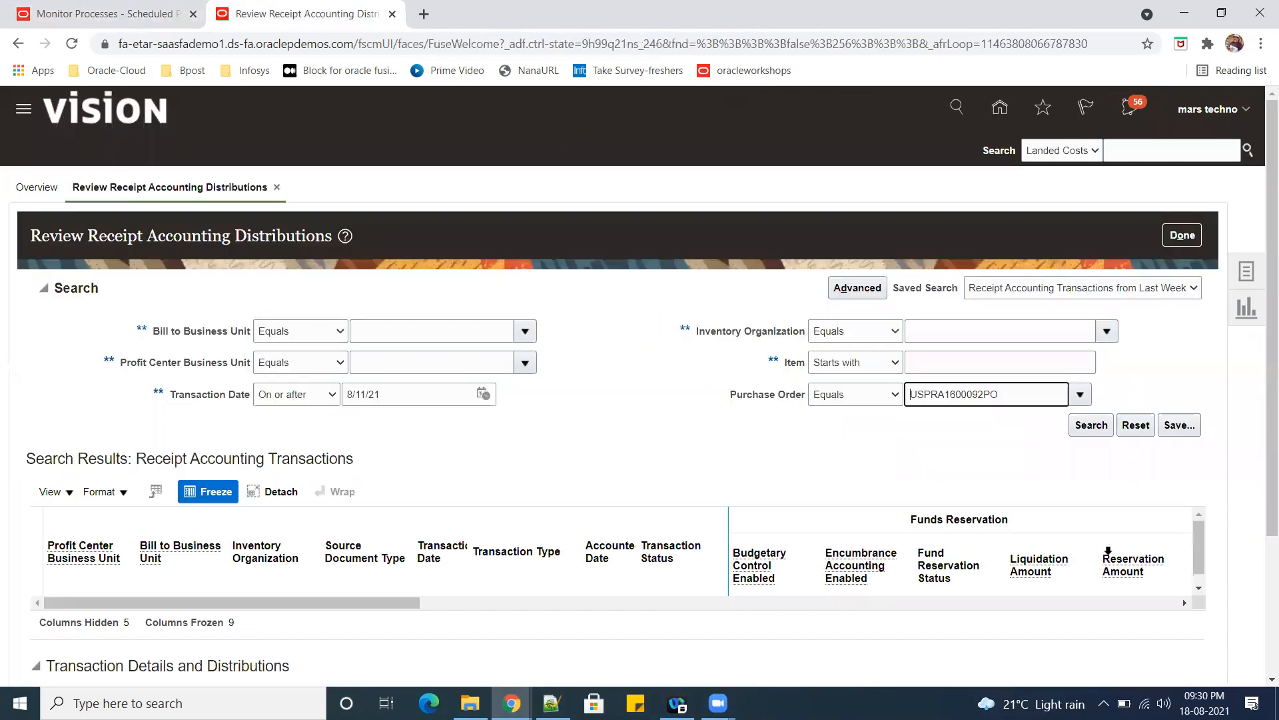
{"action": "left_click", "coordinate": [1090, 427]}
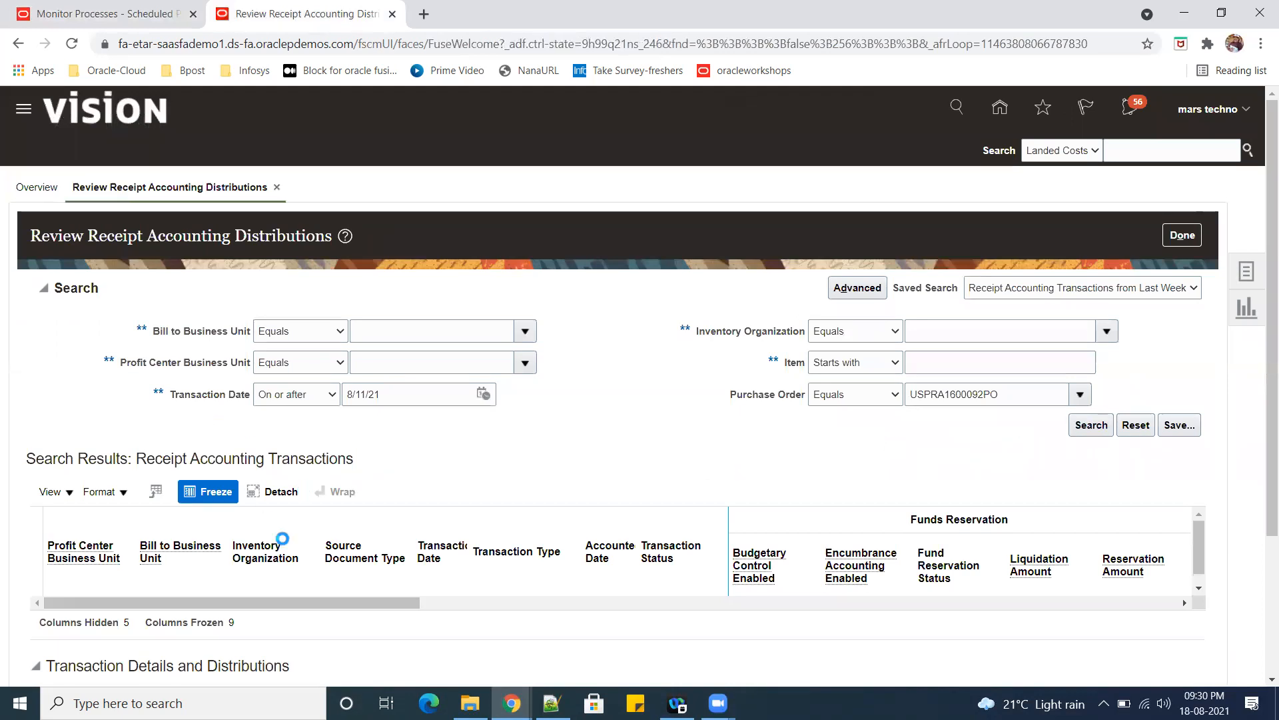
Refresh the scheduled processes list repeatedly to monitor the Create Receipt Accounting Distributions process and its subprocess through to completion.
{"action": "left_click", "coordinate": [78, 14]}
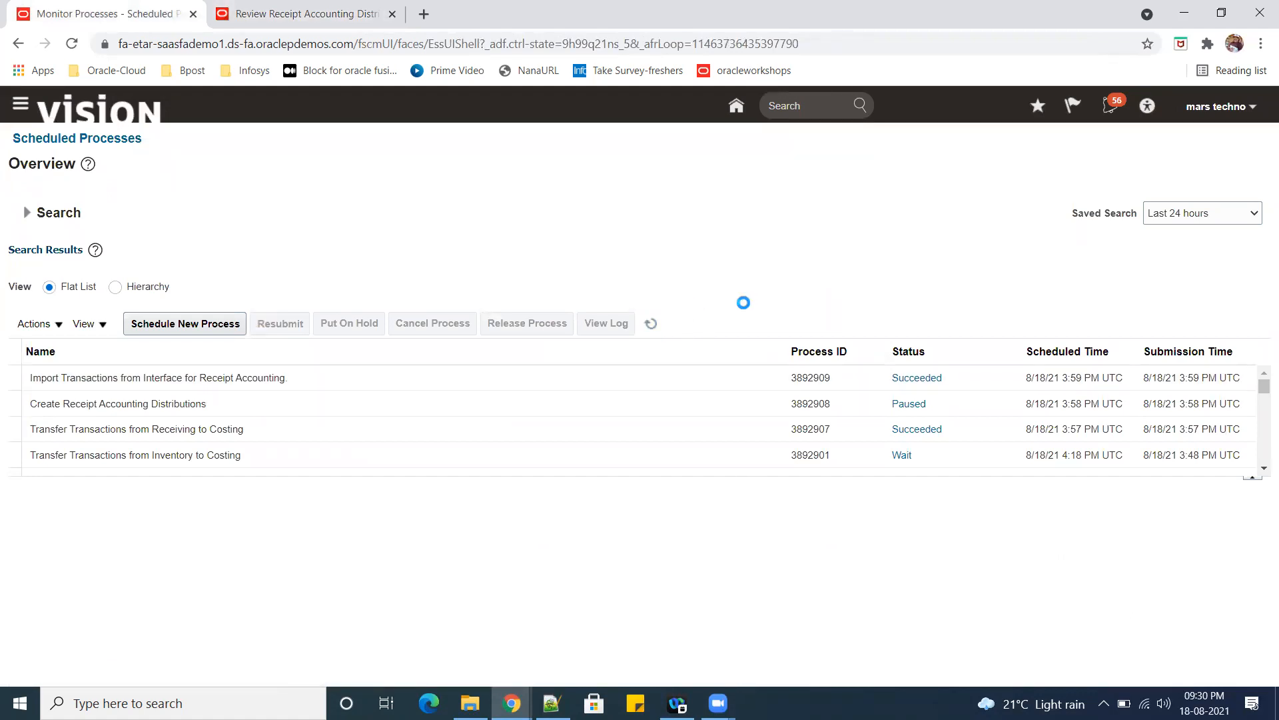
{"action": "left_click", "coordinate": [651, 324]}
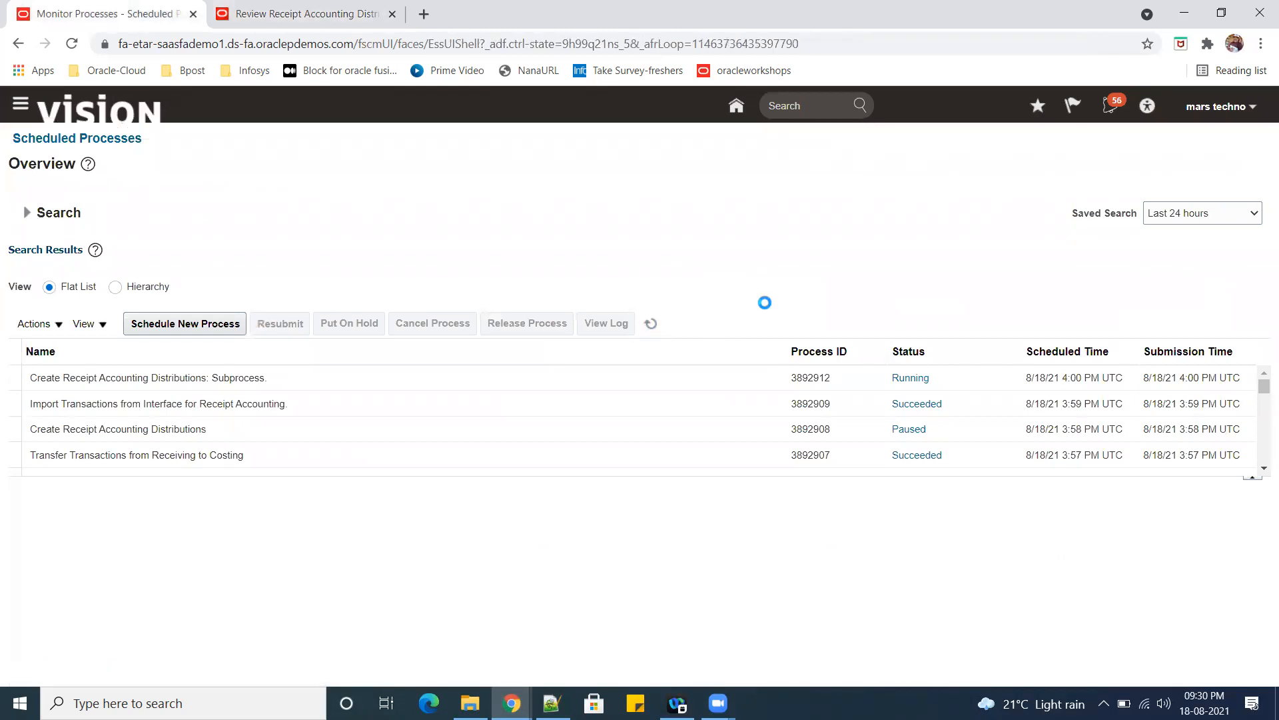
{"action": "left_click", "coordinate": [651, 323]}
{"action": "left_click", "coordinate": [652, 325]}
{"action": "left_click", "coordinate": [651, 324]}
{"action": "left_click", "coordinate": [650, 324]}
{"action": "left_click", "coordinate": [651, 324]}
{"action": "left_click", "coordinate": [651, 324]}
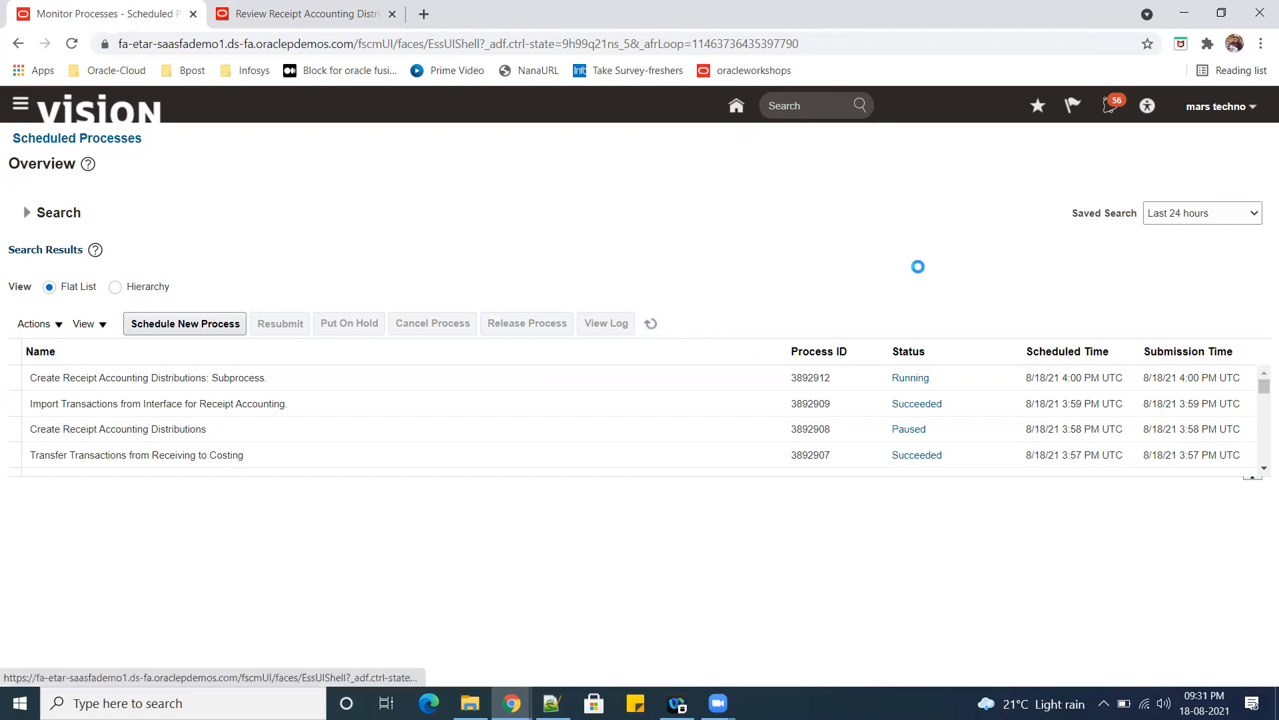
{"action": "left_click", "coordinate": [249, 434]}
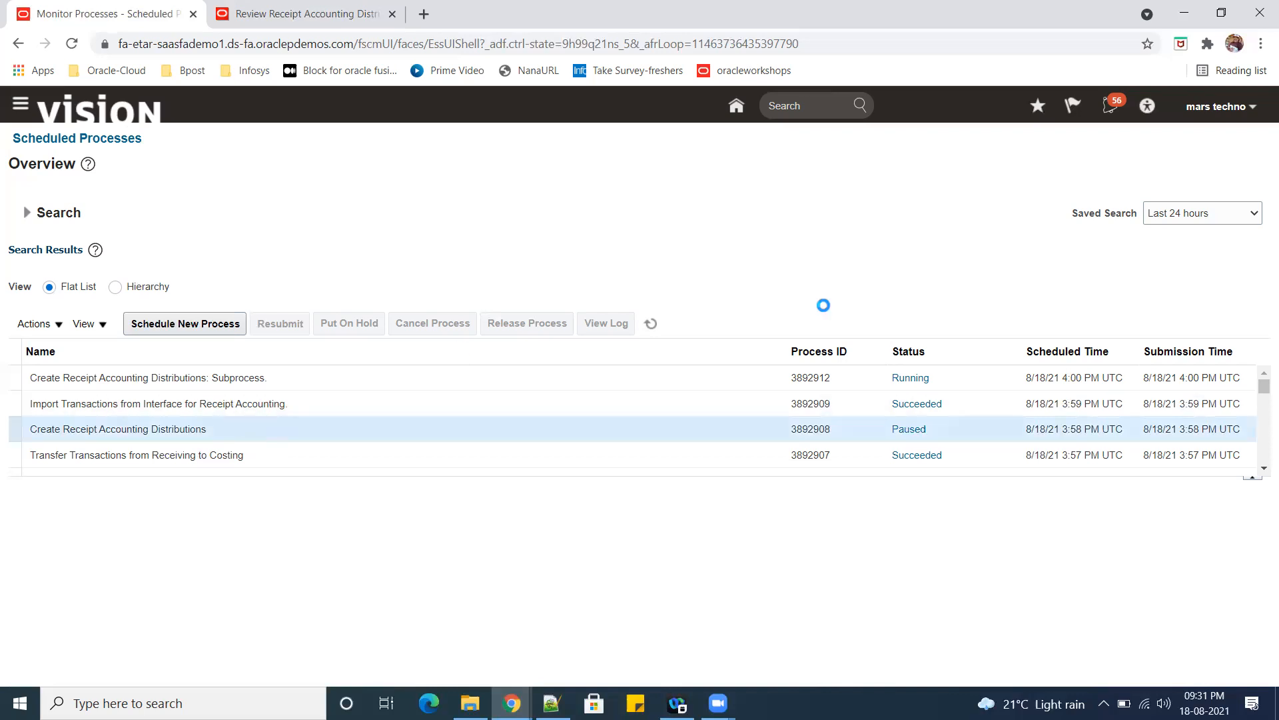
{"action": "left_click", "coordinate": [650, 326]}
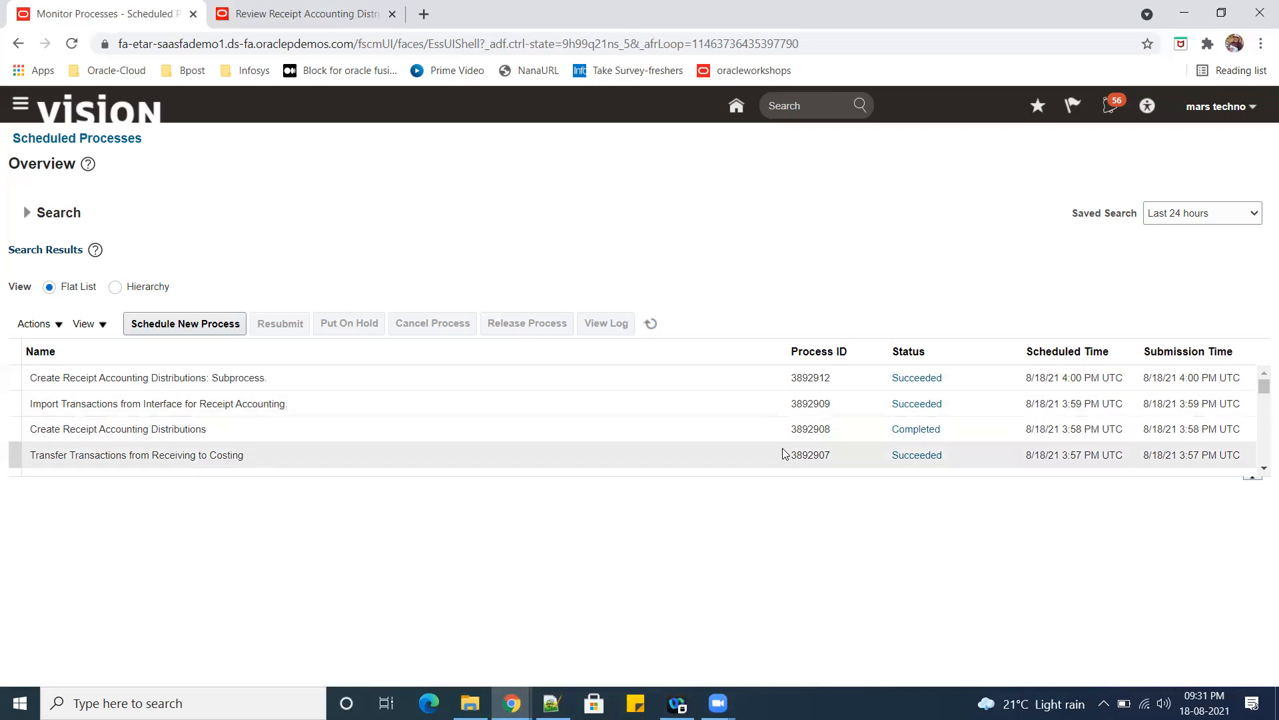
{"action": "left_click", "coordinate": [651, 323]}
Rerun the receipt accounting transactions search for the purchase order and review the receipt transaction's cost information.
{"action": "left_click", "coordinate": [303, 19]}
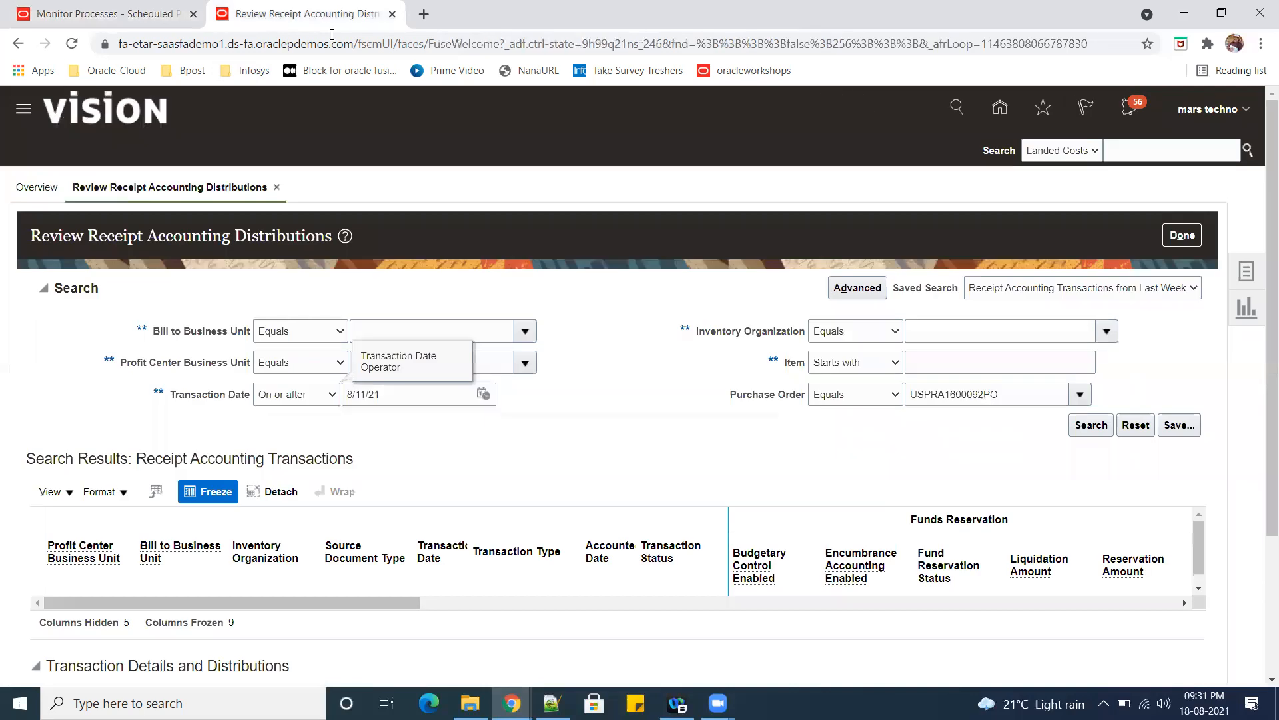
{"action": "left_click", "coordinate": [1091, 425]}
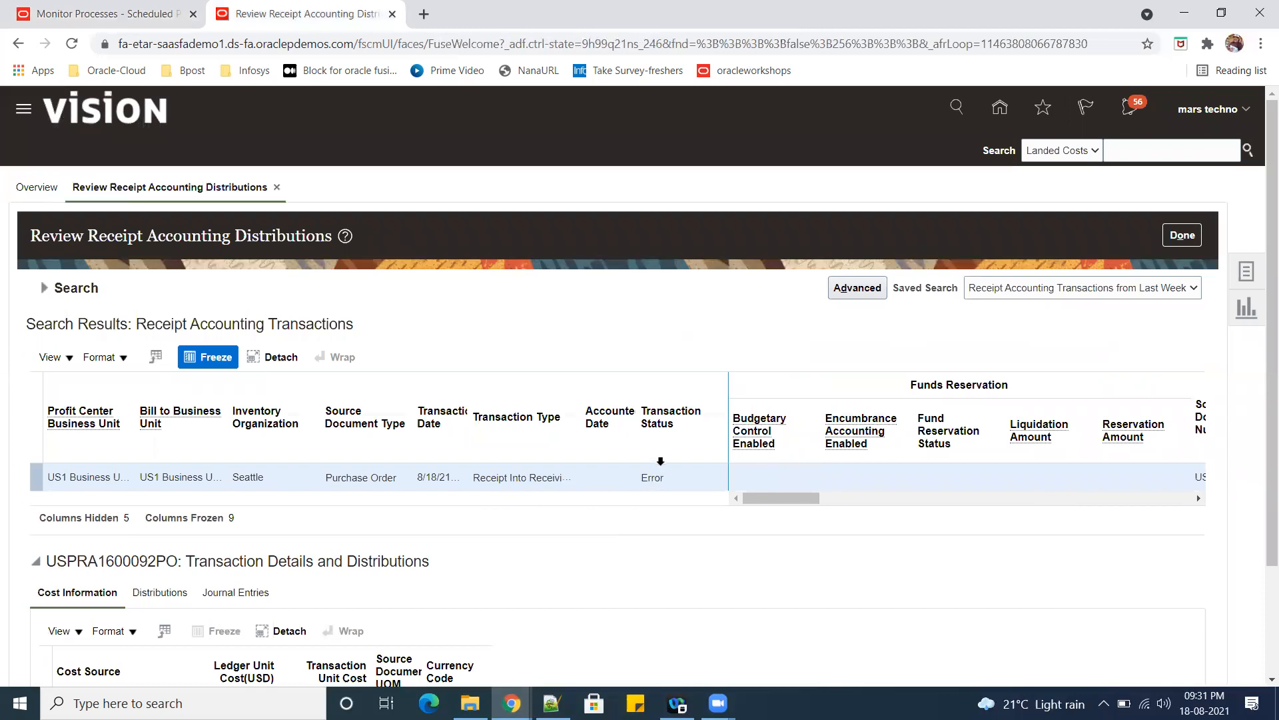
{"action": "left_click", "coordinate": [633, 477]}
{"action": "scroll", "coordinate": [654, 601], "scroll_direction": "down", "scroll_amount": 2}
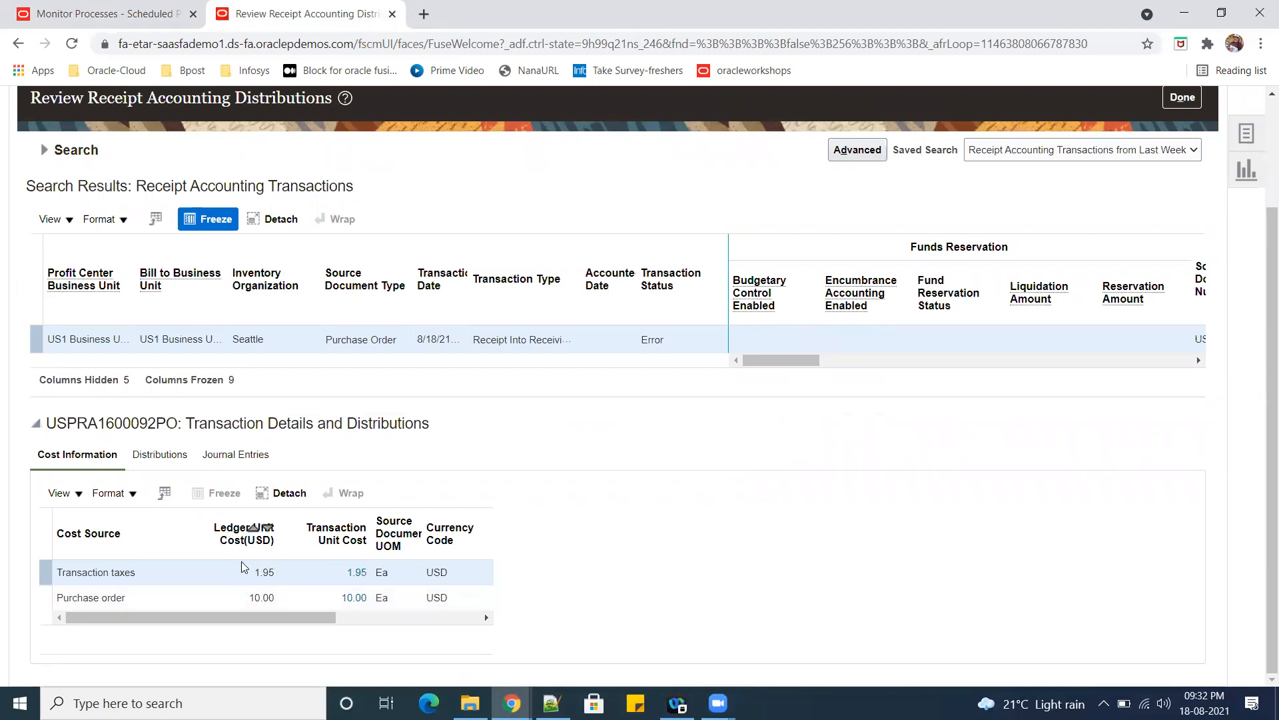
Examine the receipt transaction's distributions, comparing the Receiving Inspection and Accrual lines with their cost sources, debits and credits.
{"action": "left_click", "coordinate": [157, 456]}
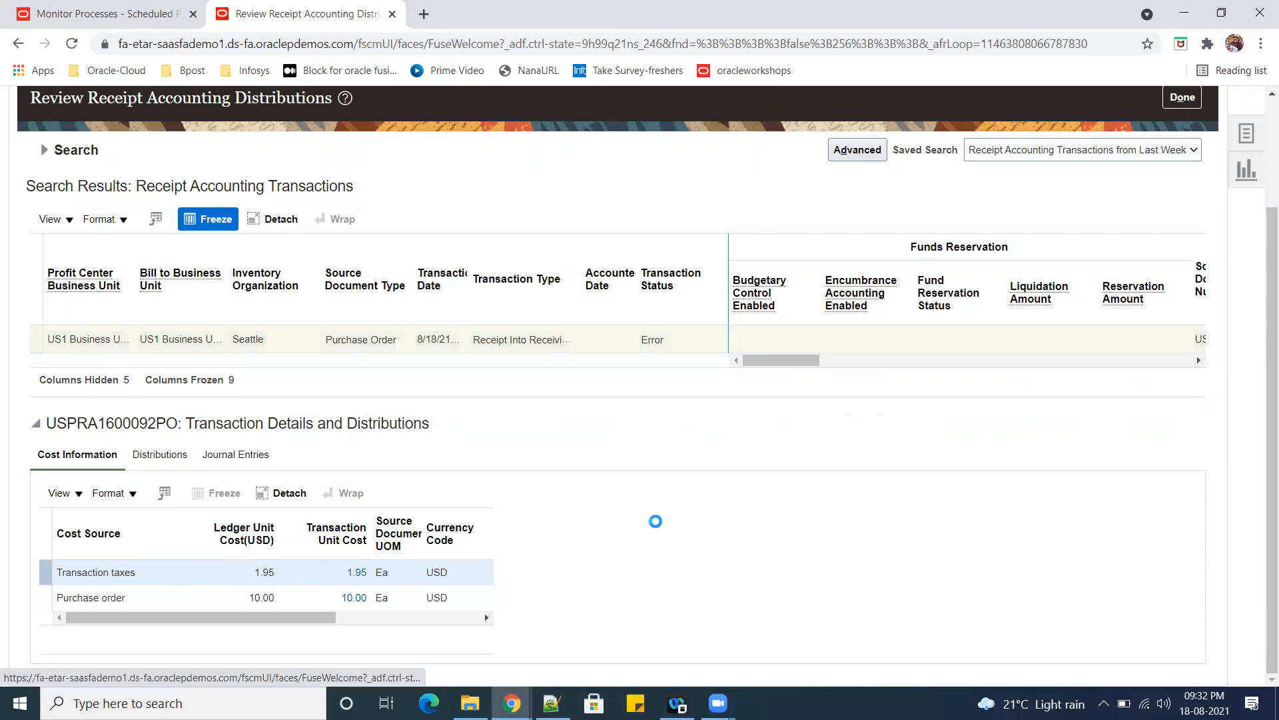
{"action": "scroll", "coordinate": [648, 525], "scroll_direction": "down", "scroll_amount": 3}
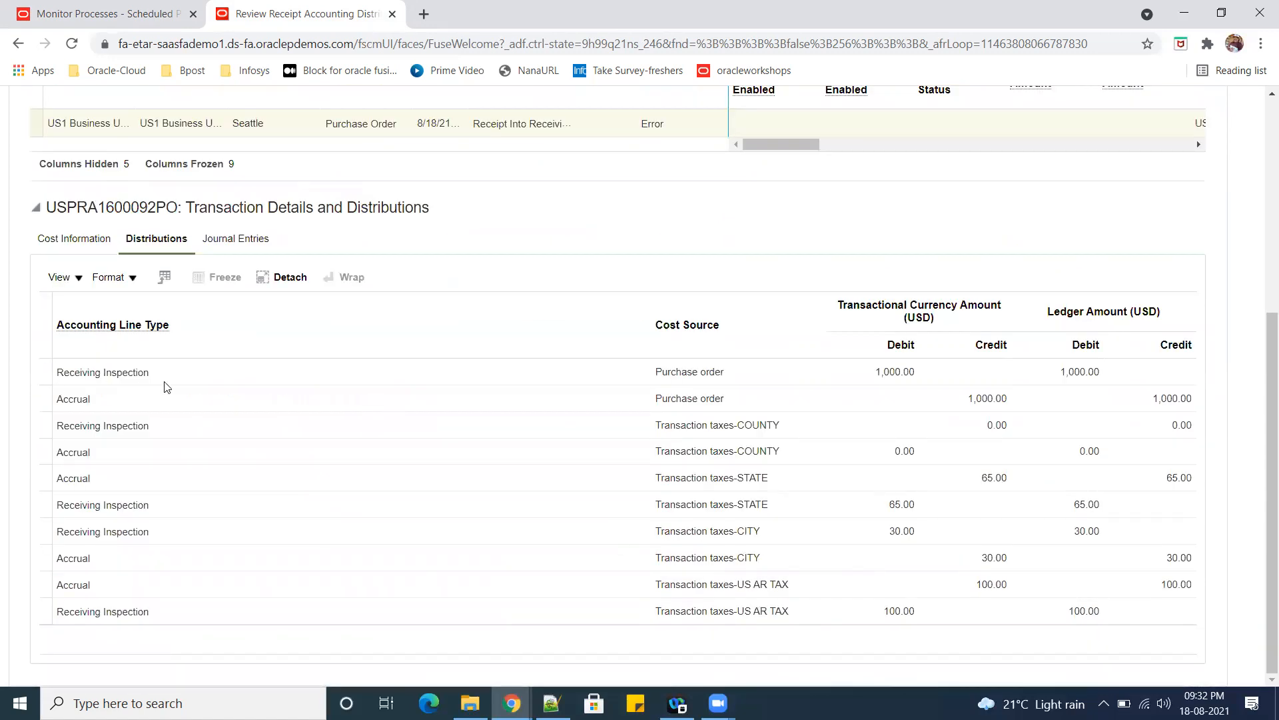
{"action": "double_click", "coordinate": [58, 401]}
{"action": "left_click", "coordinate": [121, 586]}
{"action": "left_click_drag", "start_coordinate": [972, 401], "coordinate": [1014, 404]}
{"action": "left_click_drag", "start_coordinate": [99, 402], "coordinate": [60, 399]}
{"action": "left_click_drag", "start_coordinate": [162, 380], "coordinate": [52, 376]}
{"action": "left_click", "coordinate": [54, 376]}
{"action": "left_click_drag", "start_coordinate": [924, 377], "coordinate": [857, 378]}
{"action": "left_click_drag", "start_coordinate": [91, 401], "coordinate": [37, 399]}
{"action": "left_click", "coordinate": [373, 410]}
Check the receipt transaction's journal entries and transaction status, and recheck the process statuses in the scheduled processes tab.
{"action": "scroll", "coordinate": [586, 292], "scroll_direction": "up", "scroll_amount": 3}
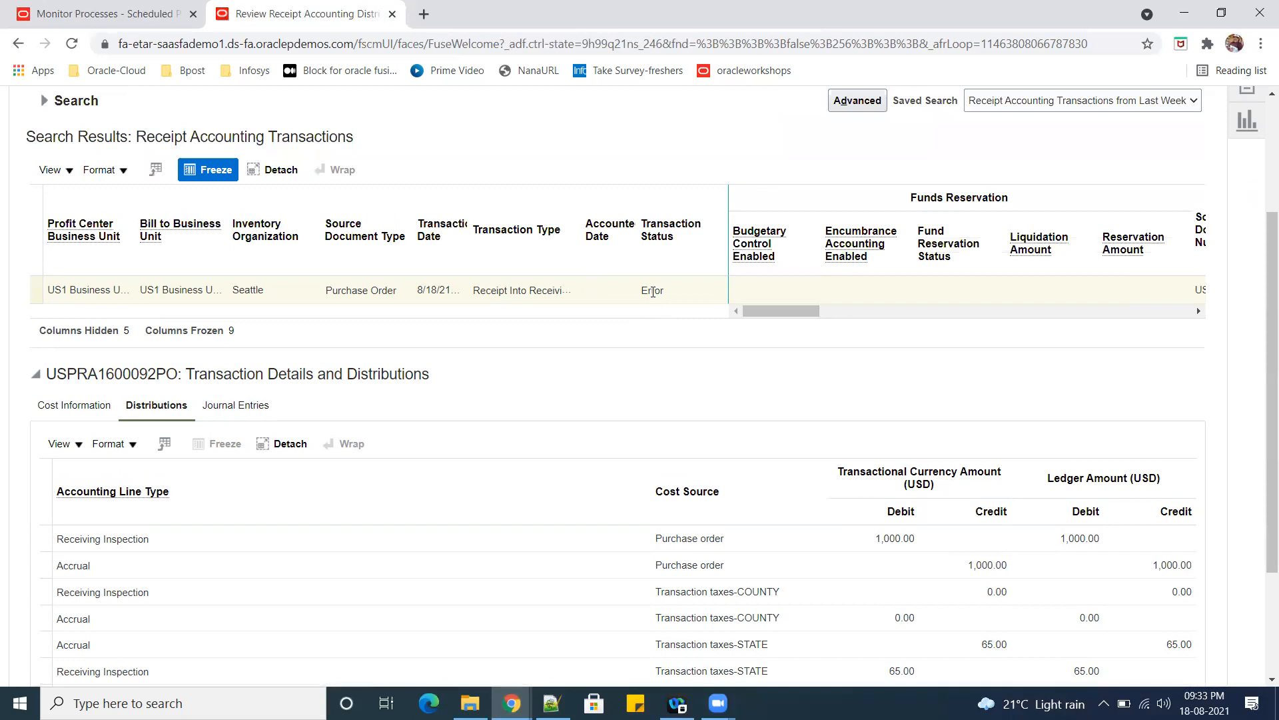
{"action": "mouse_move", "coordinate": [793, 310]}
{"action": "left_mouse_down"}
{"action": "mouse_move", "coordinate": [1189, 320]}
{"action": "mouse_move", "coordinate": [800, 307]}
{"action": "left_mouse_up"}
{"action": "left_click", "coordinate": [232, 405]}
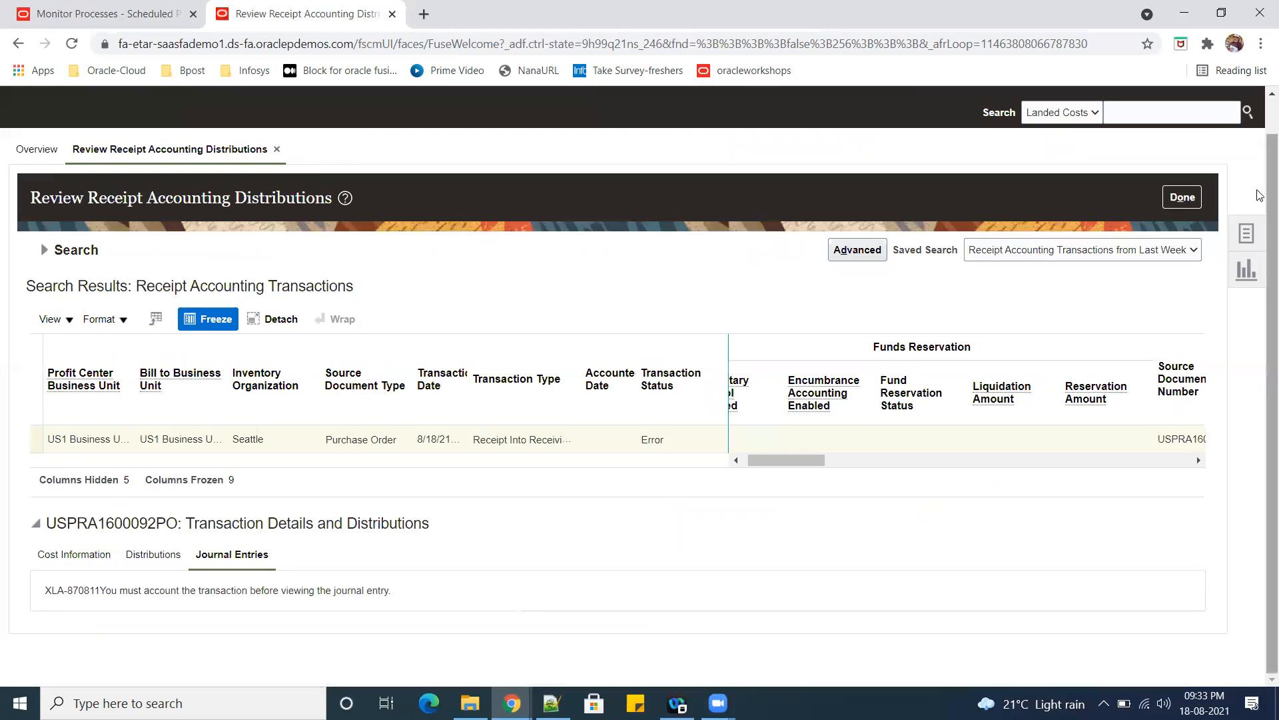
{"action": "left_click", "coordinate": [1247, 235]}
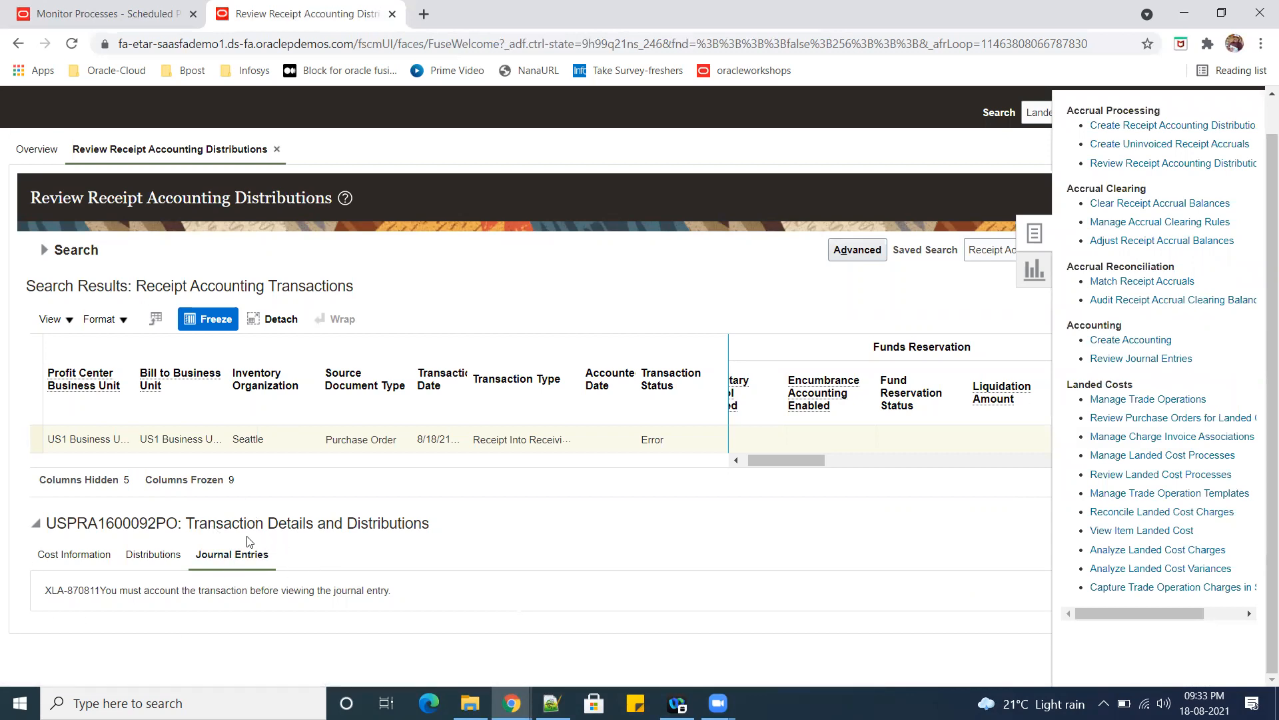
{"action": "left_click", "coordinate": [719, 528]}
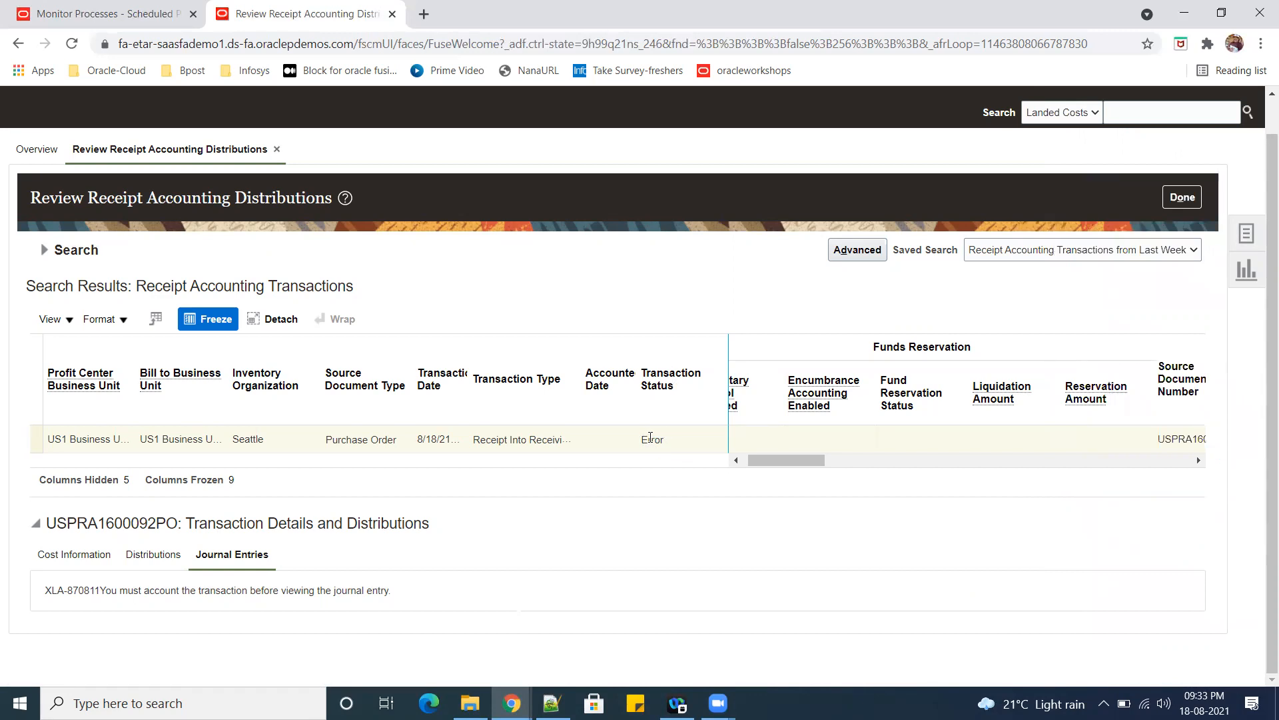
{"action": "left_click_drag", "start_coordinate": [640, 442], "coordinate": [670, 448]}
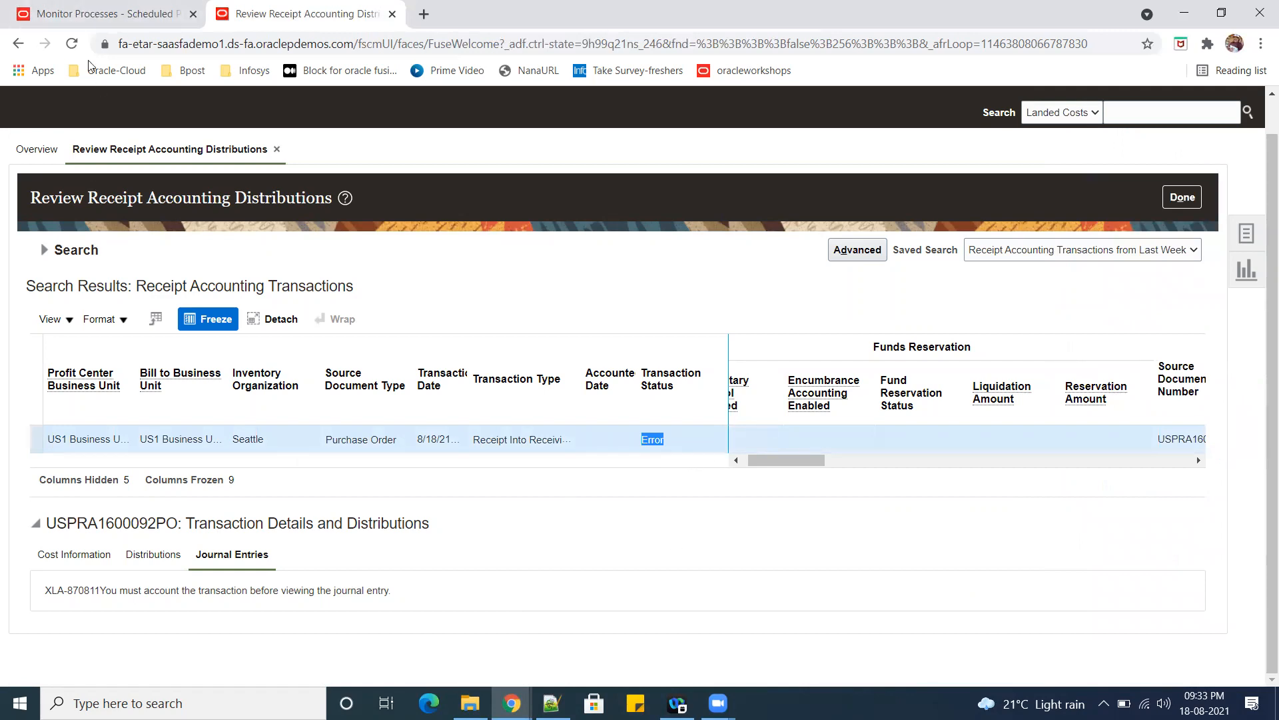
{"action": "left_click", "coordinate": [105, 26]}
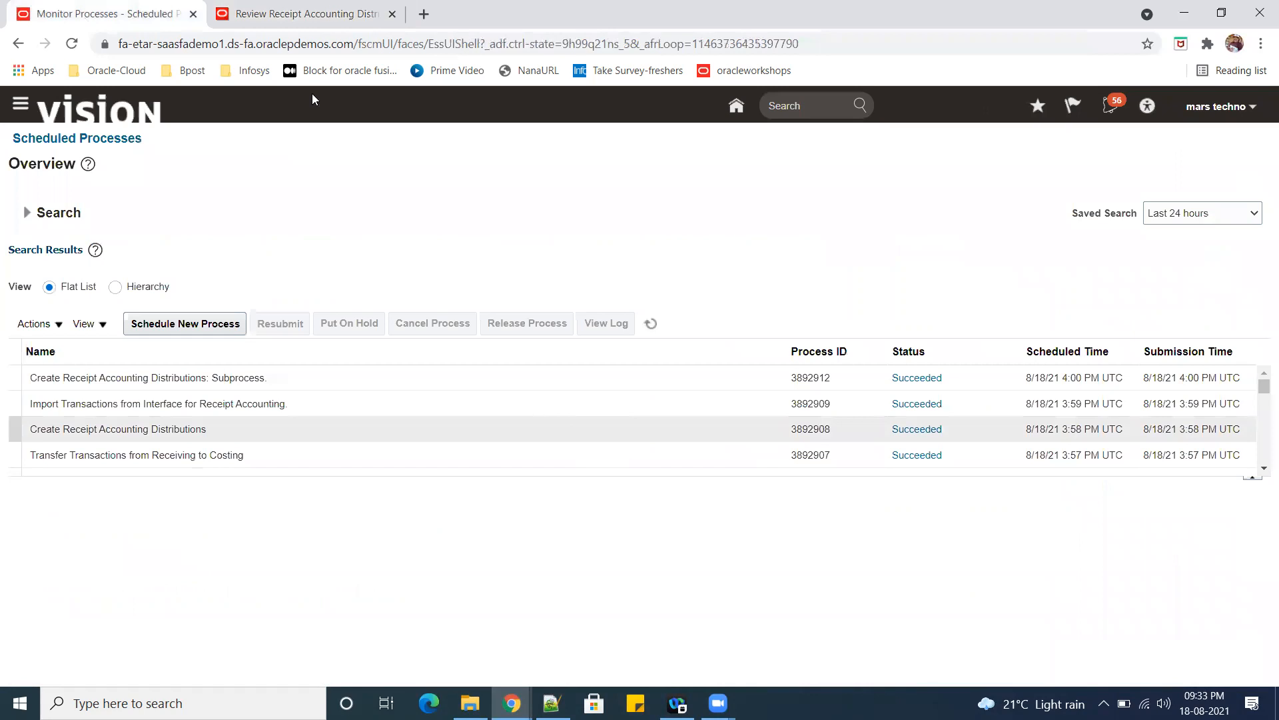
{"action": "left_click", "coordinate": [331, 29]}
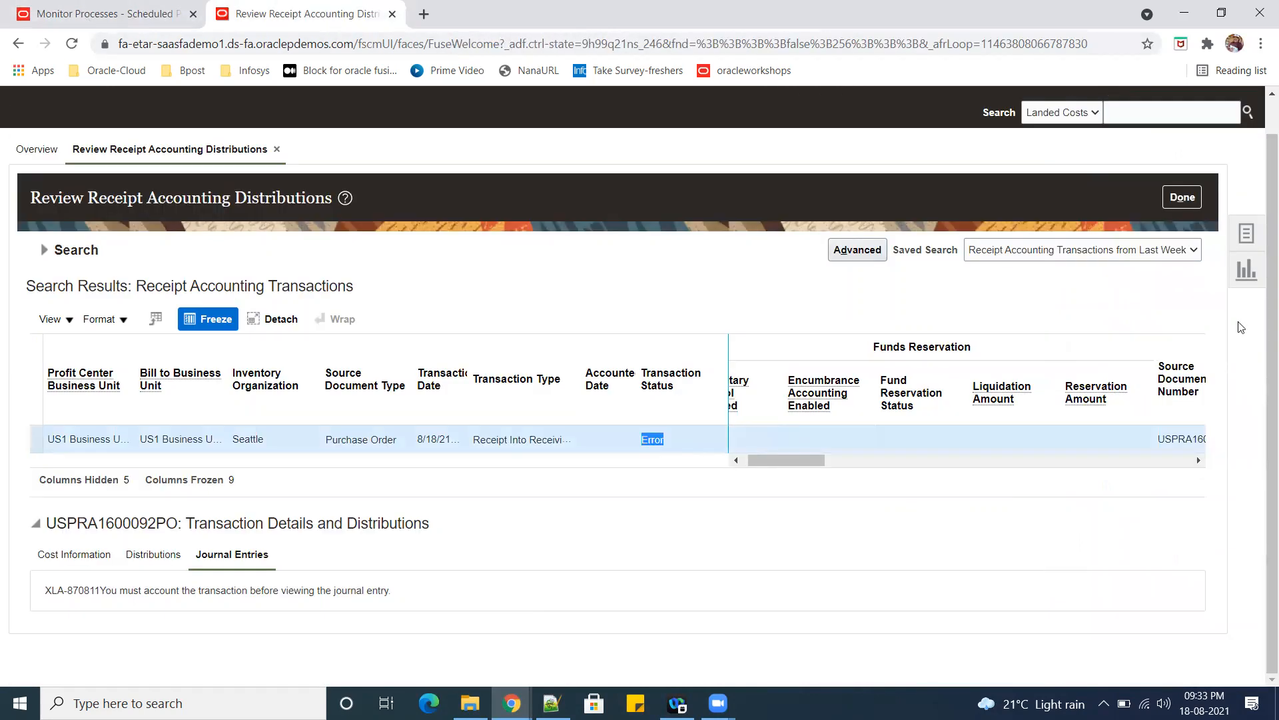
Open the Create Accounting task and set its subledger application to Receipt Accounting.
{"action": "left_click", "coordinate": [1247, 233]}
{"action": "left_click", "coordinate": [1131, 343]}
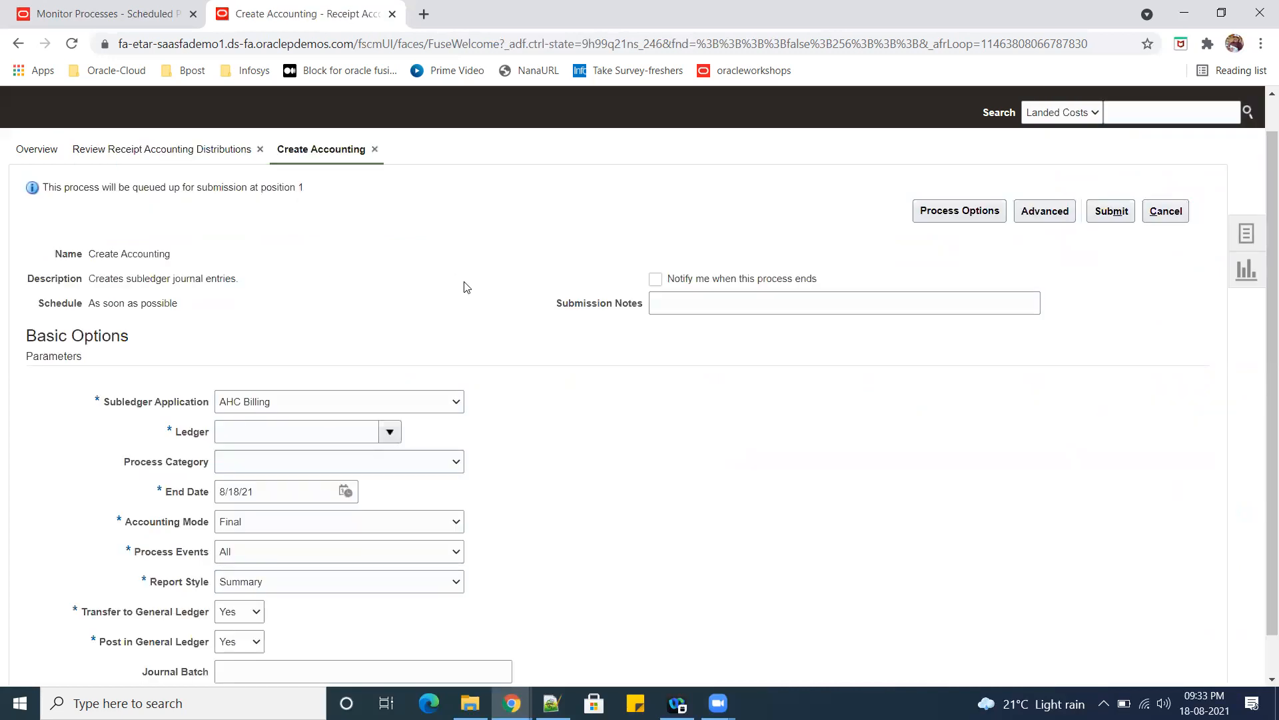
{"action": "left_click", "coordinate": [456, 402]}
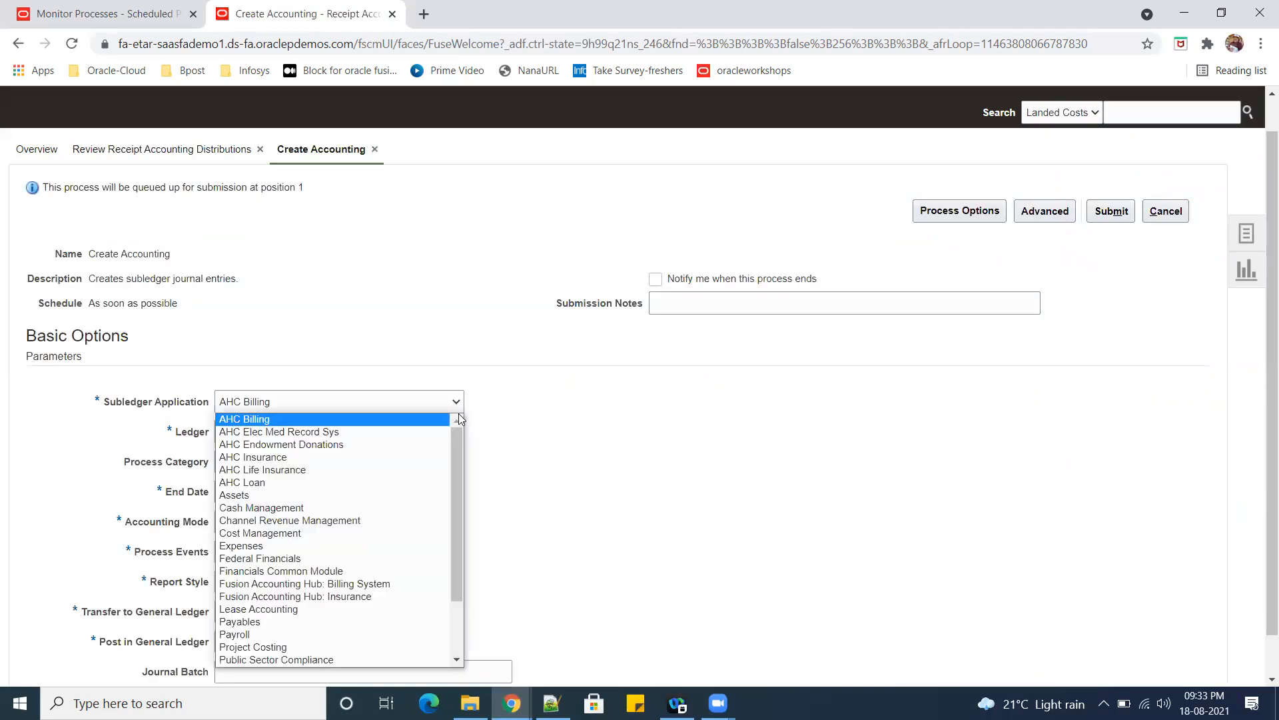
{"action": "left_click", "coordinate": [465, 463]}
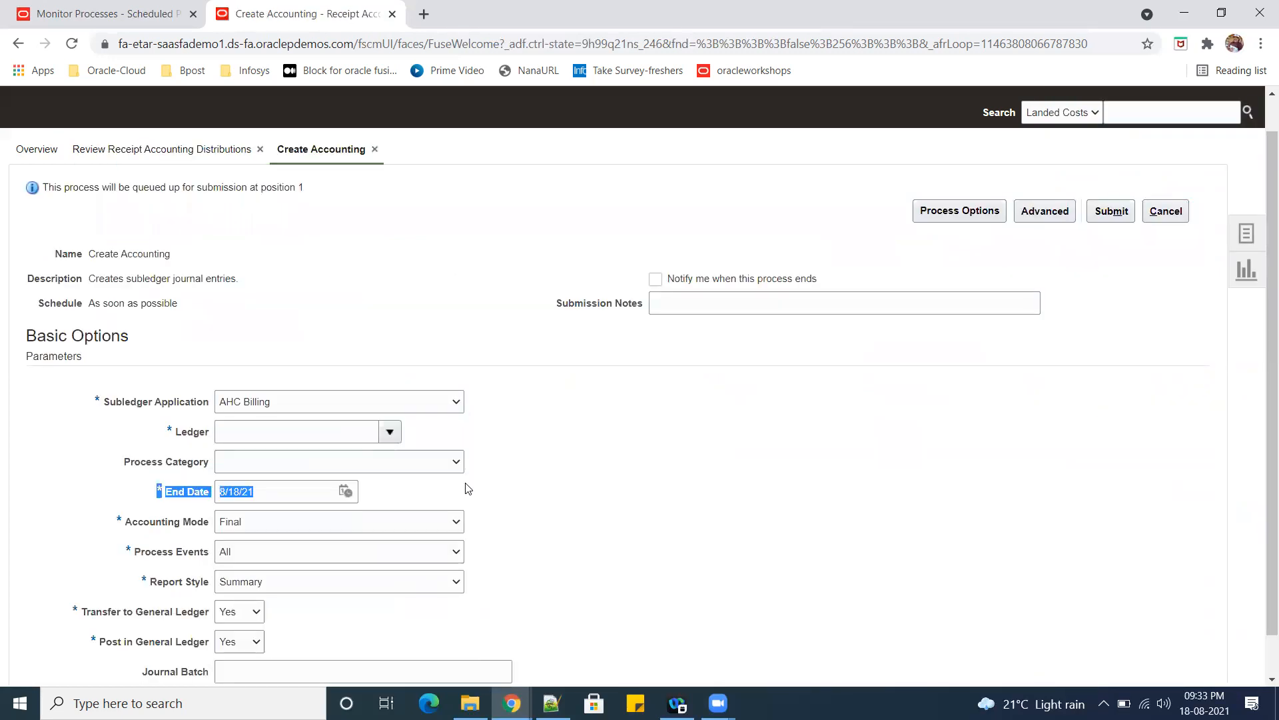
{"action": "left_click", "coordinate": [456, 403]}
{"action": "left_click_drag", "start_coordinate": [457, 458], "coordinate": [351, 613]}
{"action": "scroll", "coordinate": [349, 616], "scroll_direction": "down", "scroll_amount": 2}
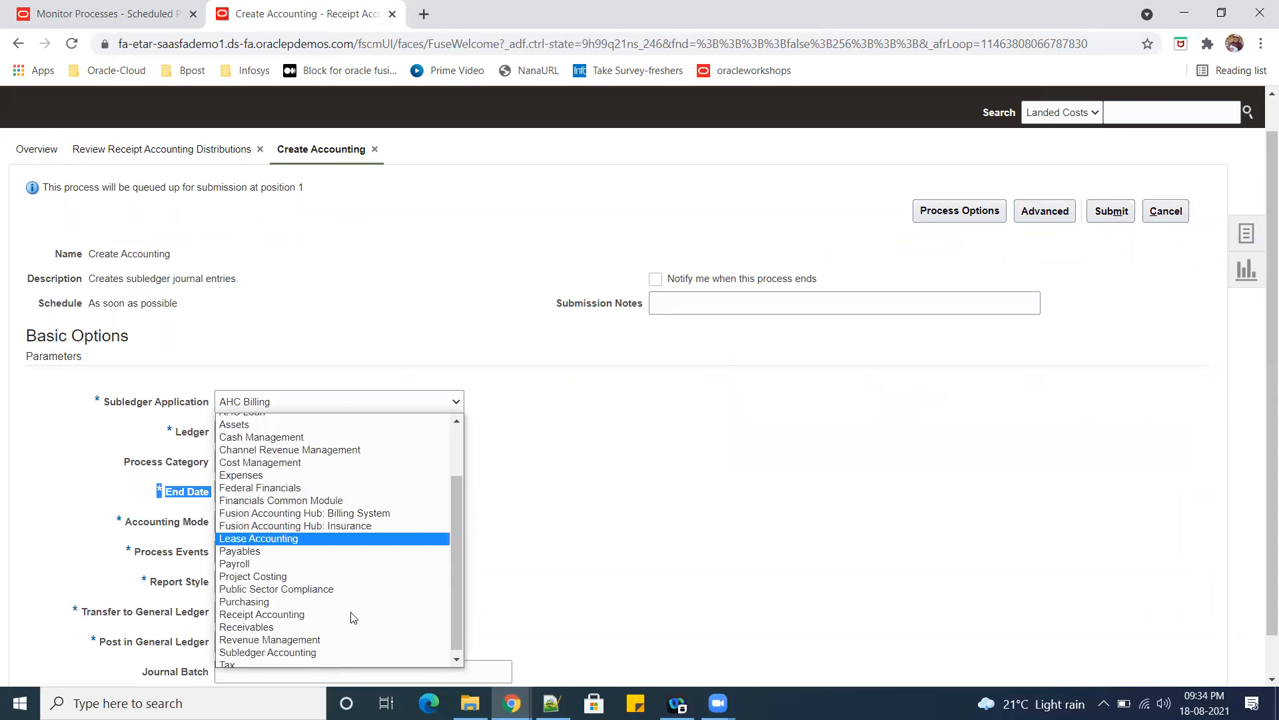
{"action": "left_click", "coordinate": [342, 636]}
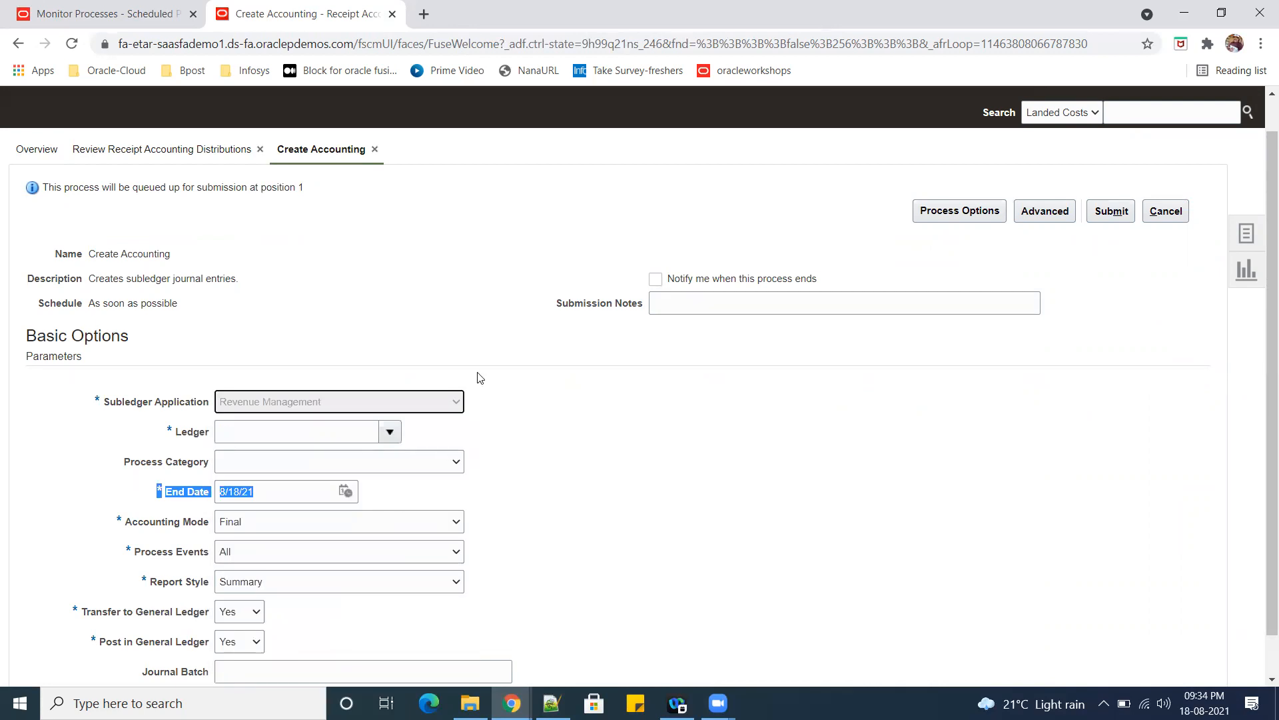
{"action": "left_click", "coordinate": [455, 402]}
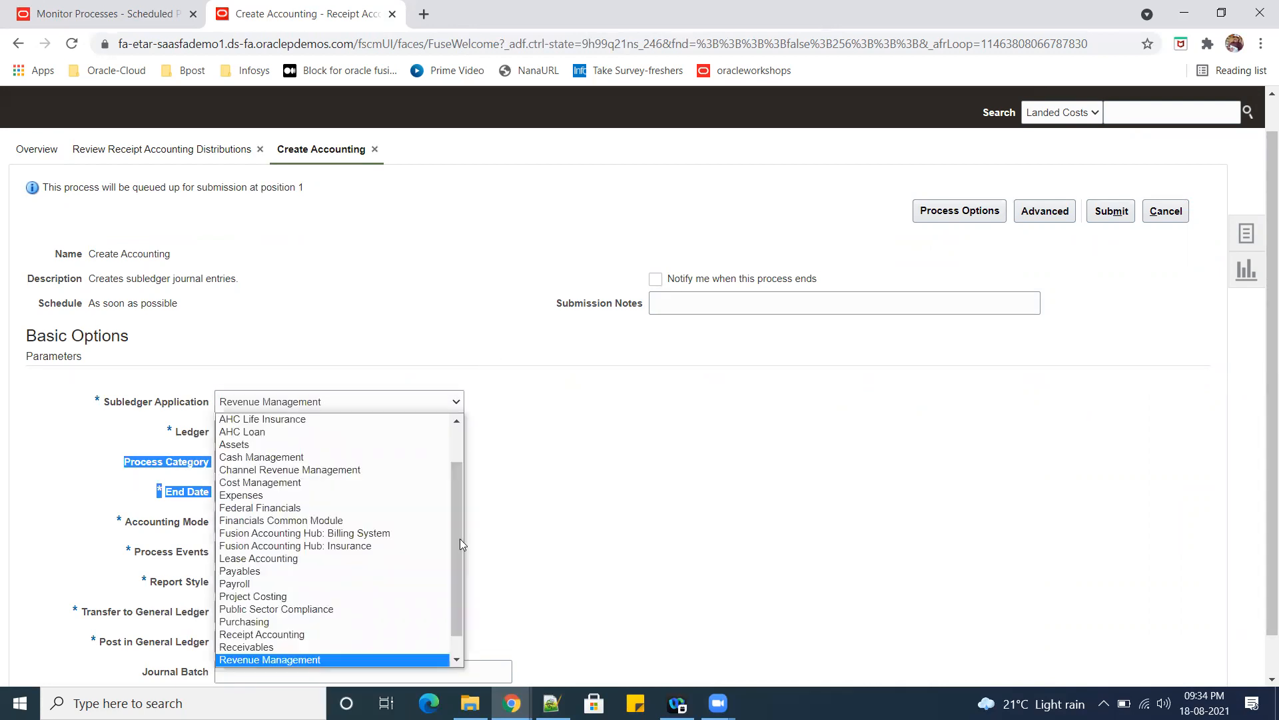
{"action": "left_click", "coordinate": [330, 635]}
Search the ledgers for "us" and choose US Primary Ledger for the accounting process.
{"action": "left_click", "coordinate": [317, 433]}
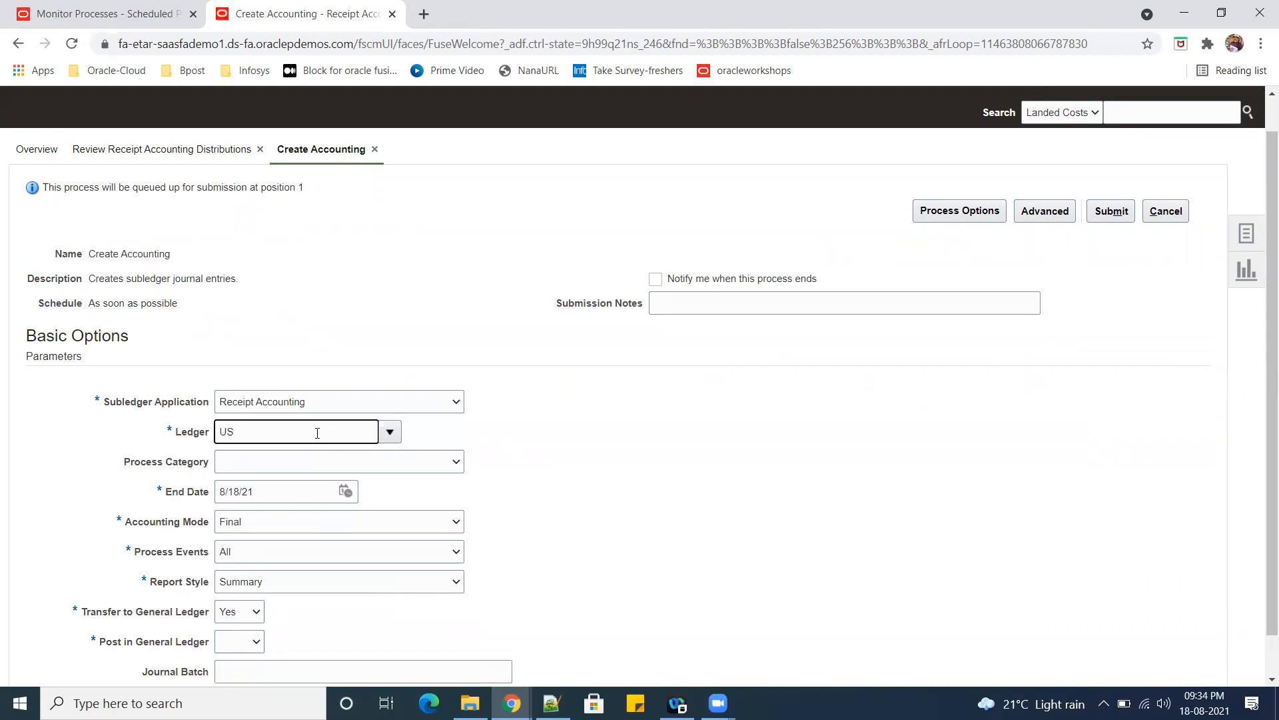
{"action": "type", "text": "US1"}
{"action": "key", "text": "Tab"}
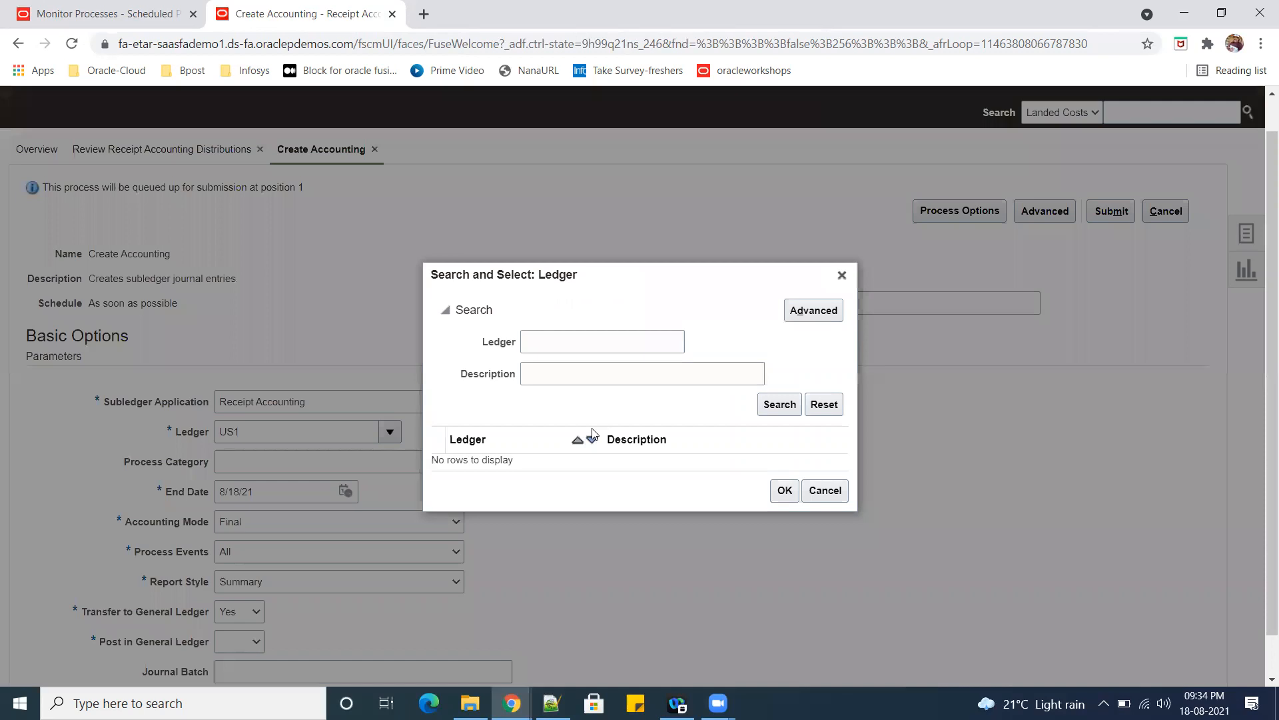
{"action": "left_click", "coordinate": [580, 337]}
{"action": "type", "text": "us"}
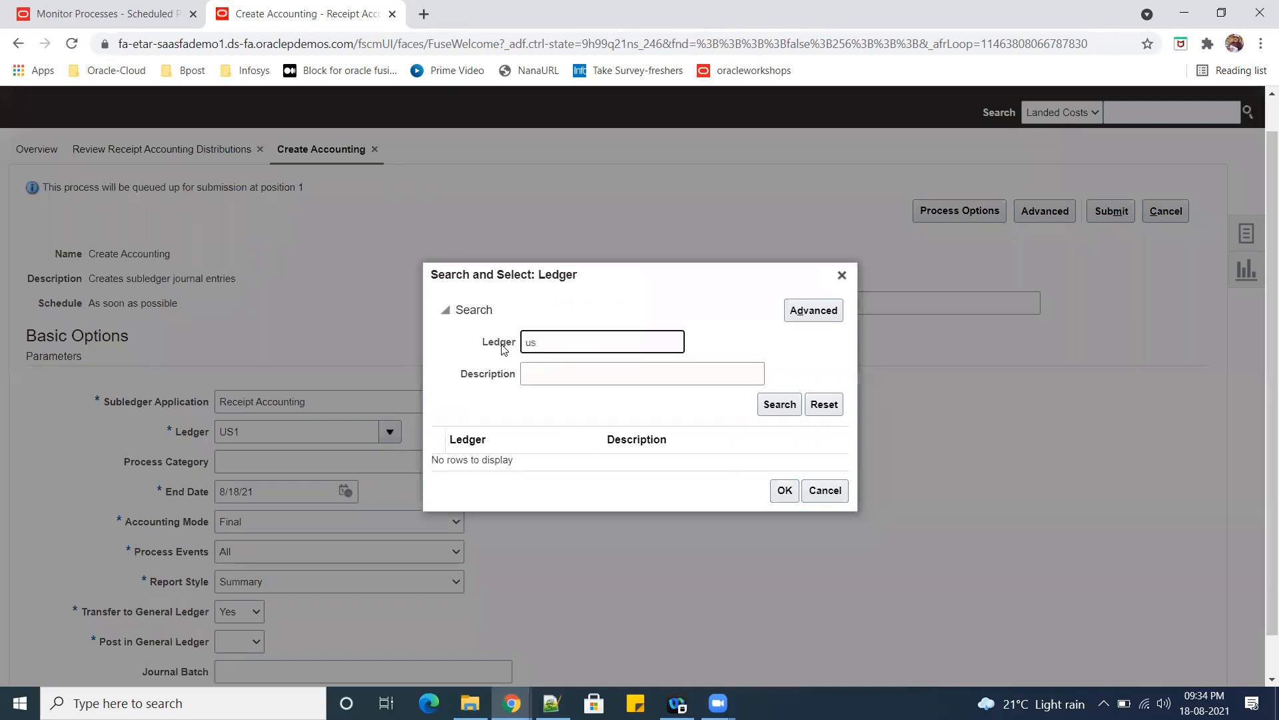
{"action": "left_click", "coordinate": [776, 403]}
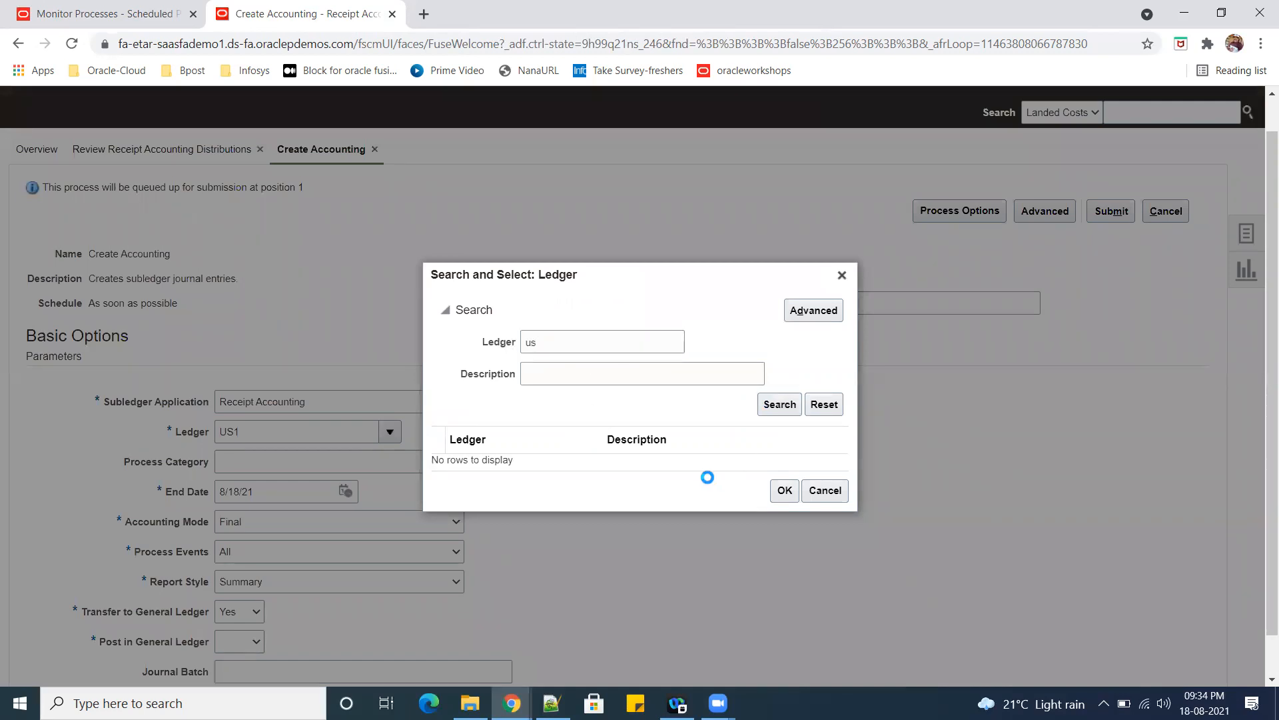
{"action": "left_click", "coordinate": [546, 453]}
{"action": "left_click", "coordinate": [785, 497]}
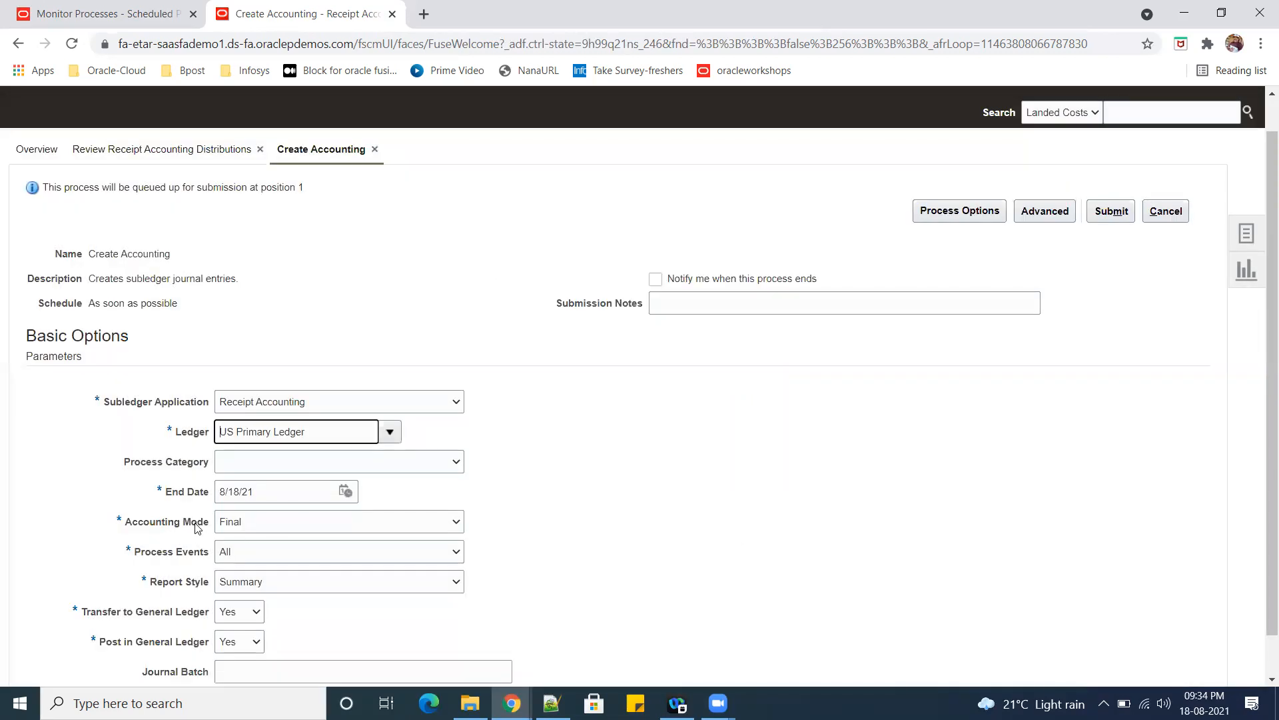
Set the accounting mode to Draft and the report style to Detail.
{"action": "left_click", "coordinate": [357, 520]}
{"action": "left_click", "coordinate": [304, 534]}
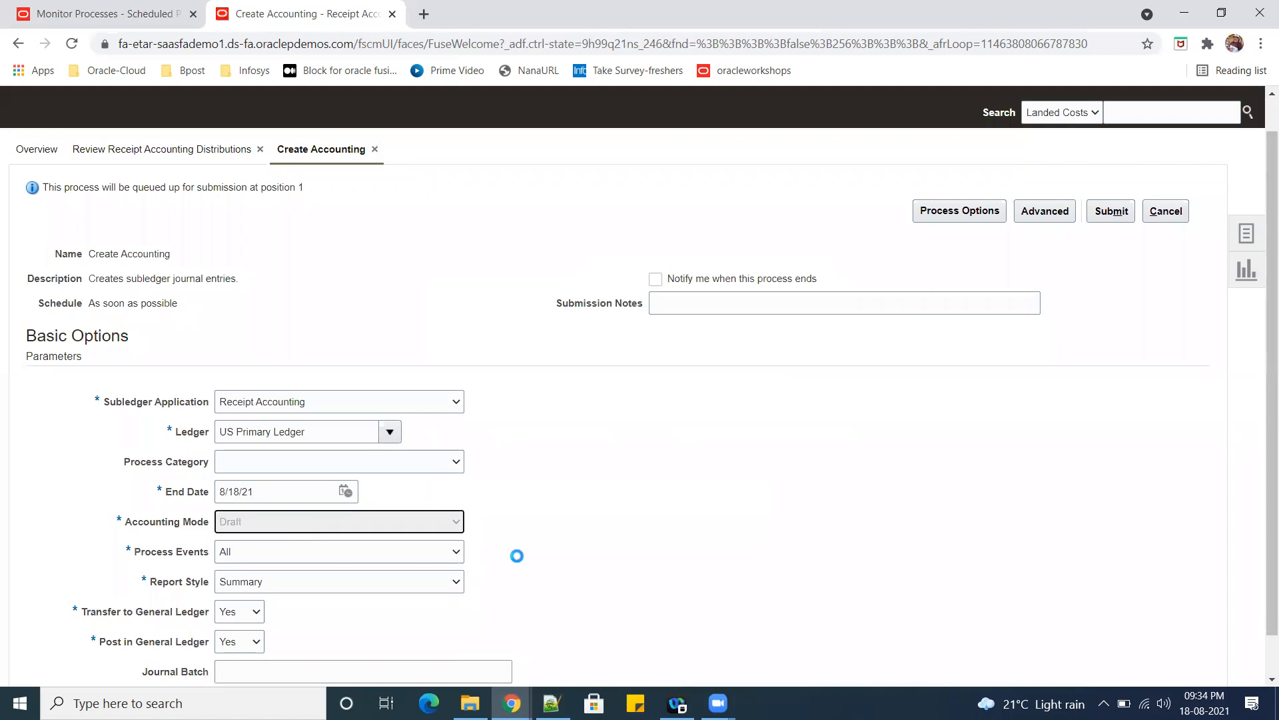
{"action": "left_click", "coordinate": [261, 584]}
{"action": "left_click", "coordinate": [260, 599]}
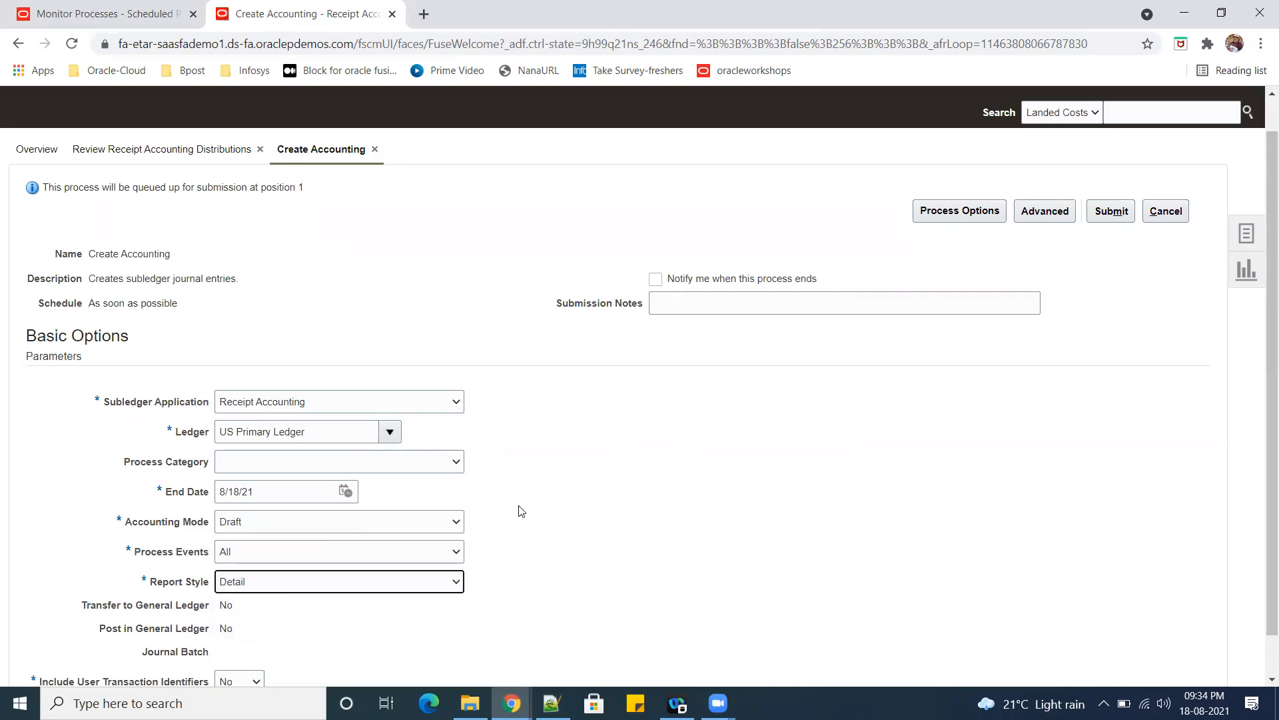
Set the end date to 8/19/21, submit the Create Accounting process and acknowledge the confirmation.
{"action": "scroll", "coordinate": [531, 526], "scroll_direction": "down", "scroll_amount": 1}
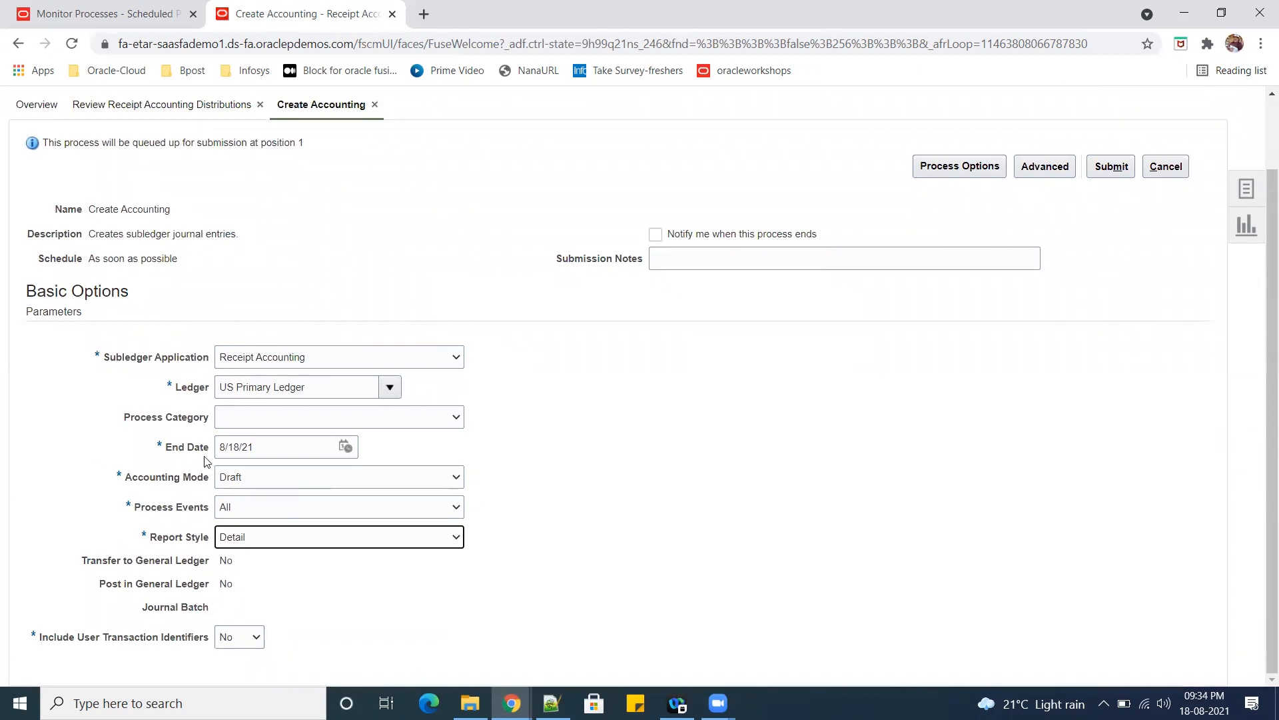
{"action": "left_click", "coordinate": [344, 447]}
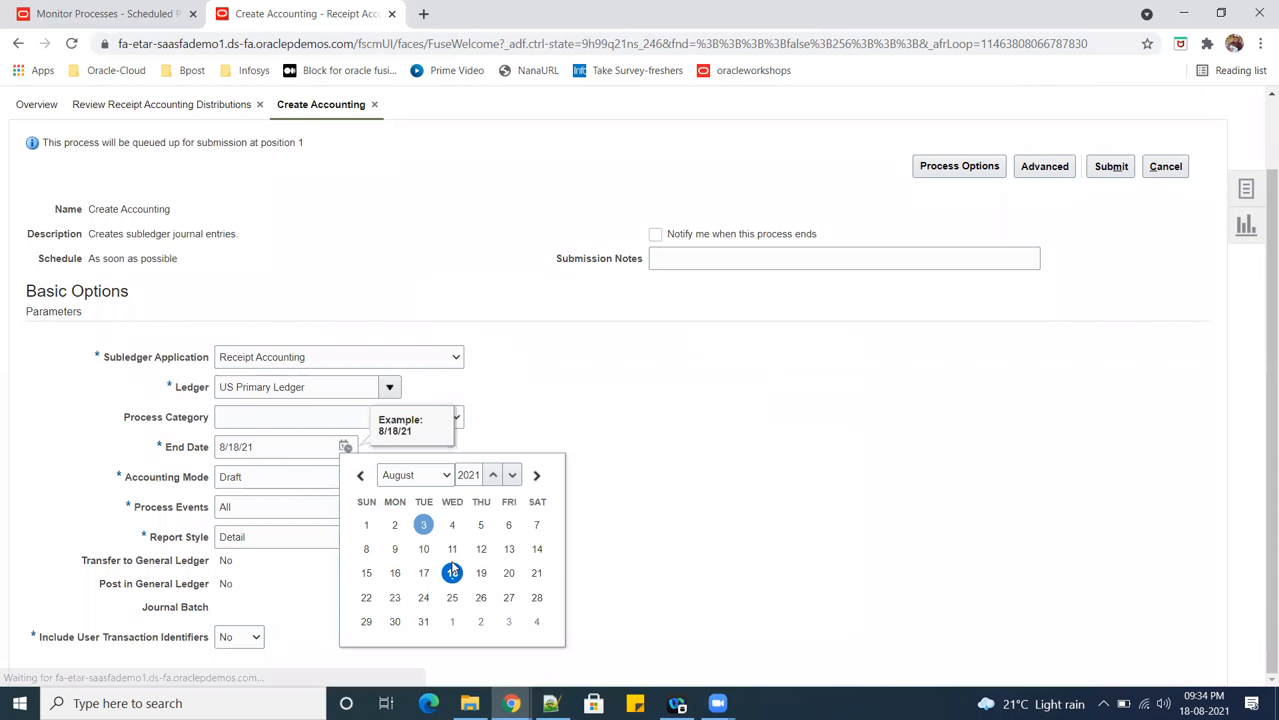
{"action": "left_click", "coordinate": [473, 568]}
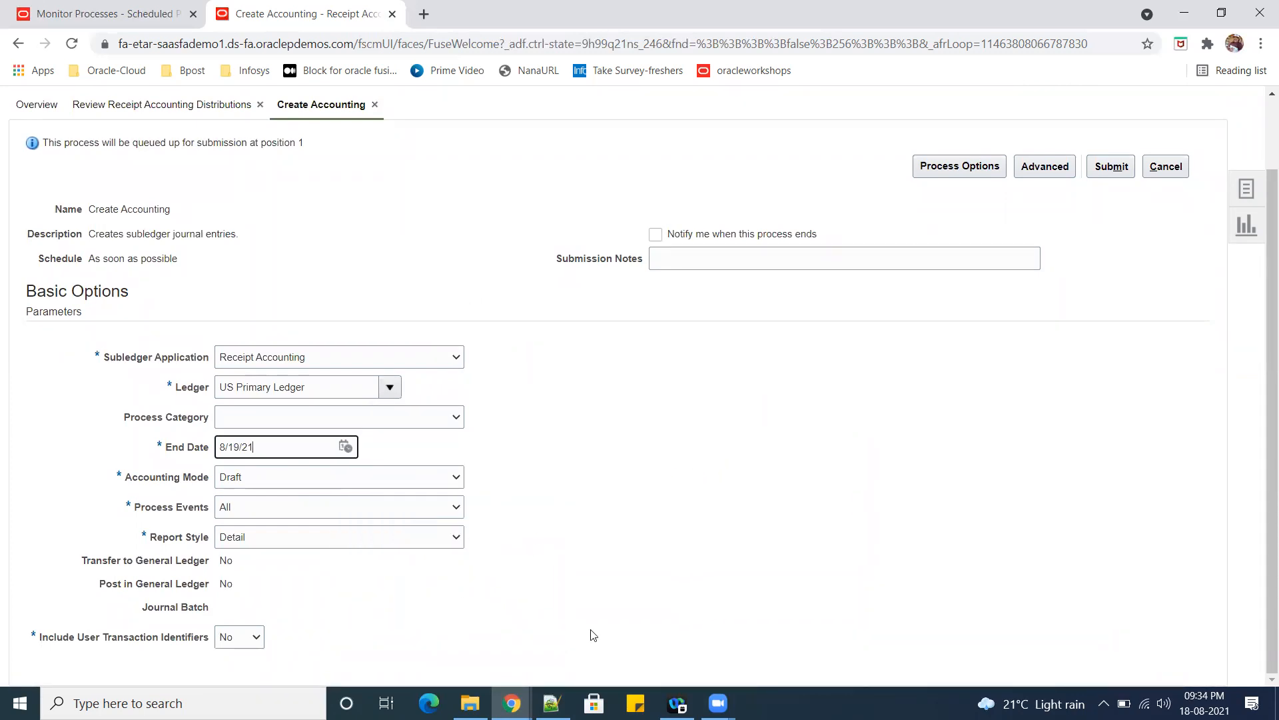
{"action": "left_click", "coordinate": [1111, 175]}
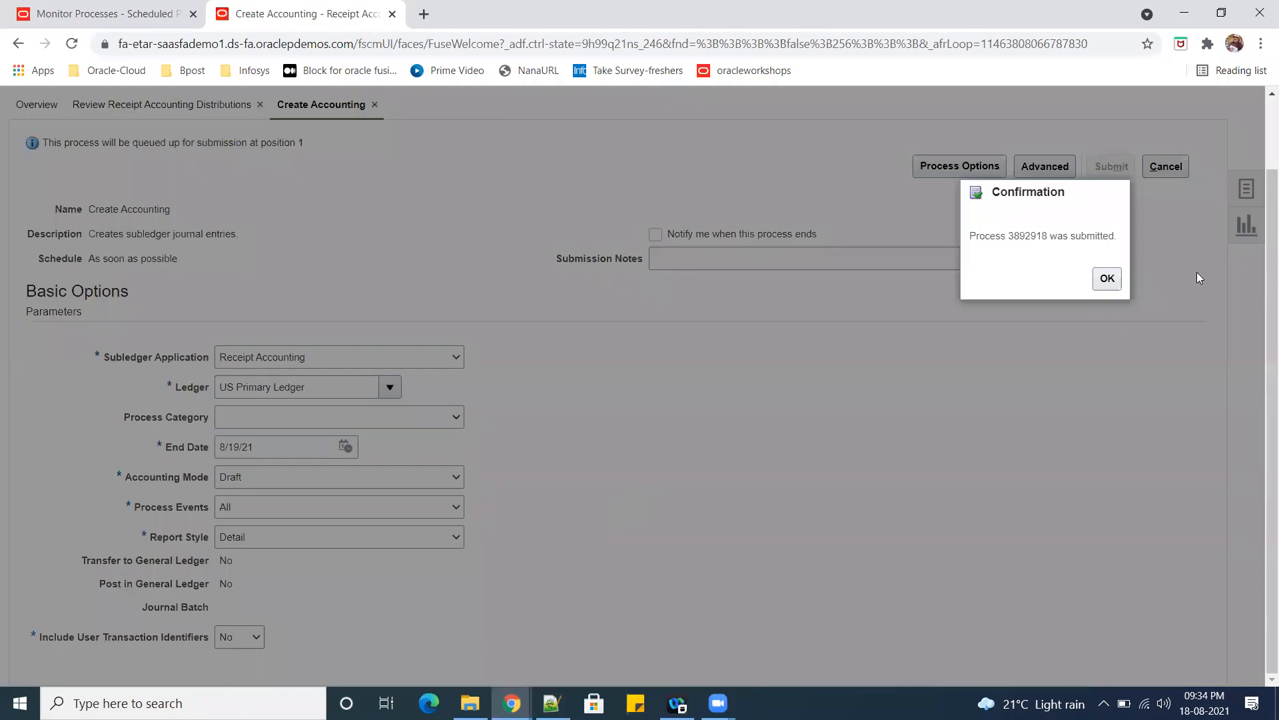
{"action": "left_click", "coordinate": [1112, 276]}
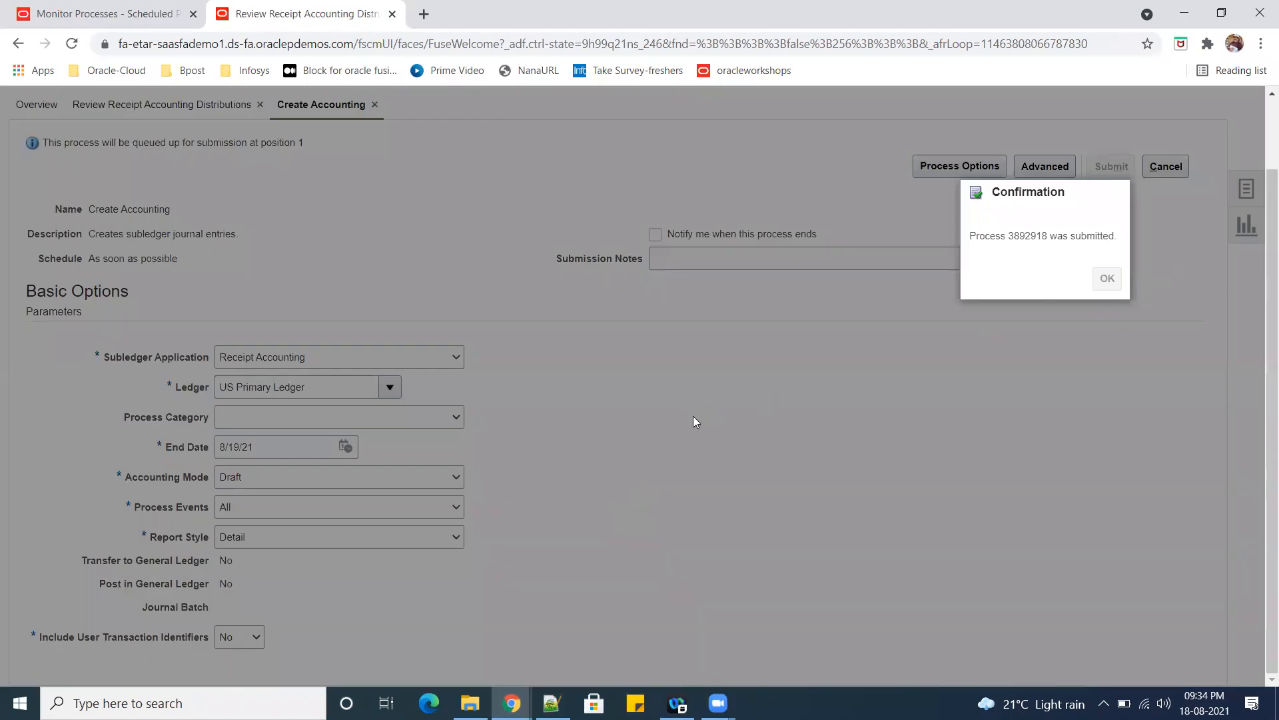
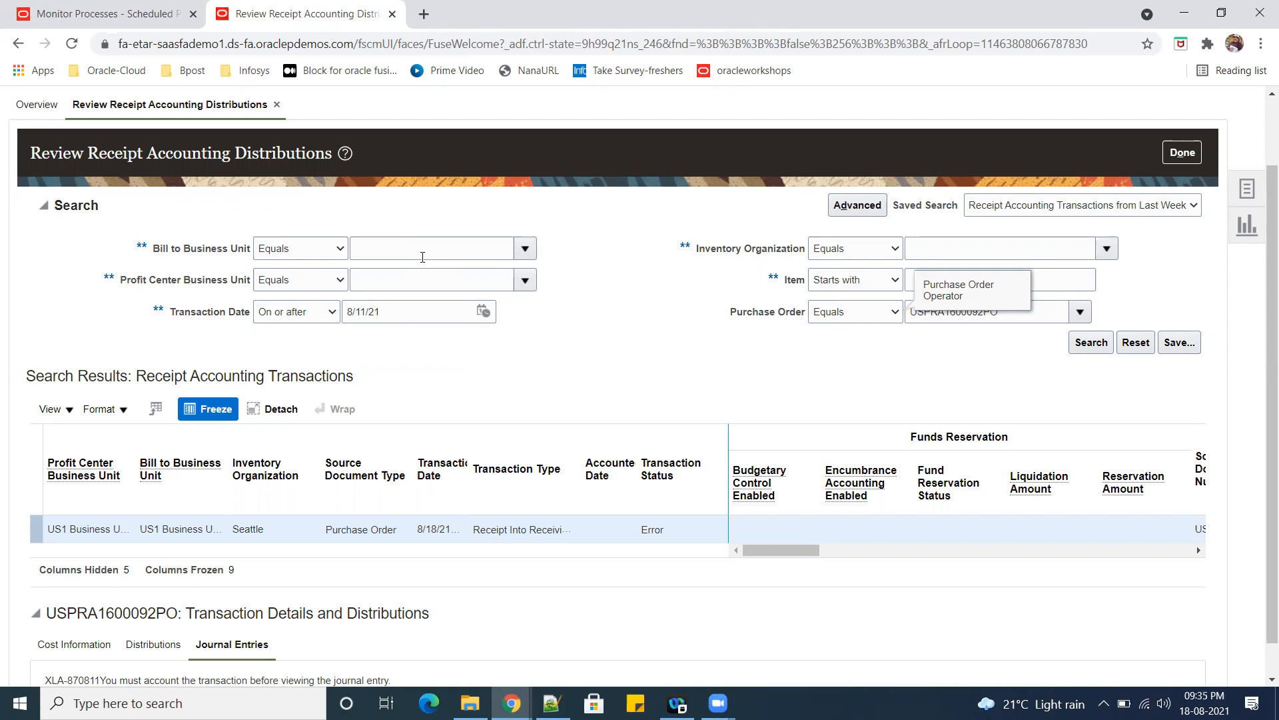
Switch to the Scheduled Processes page and keep refreshing the list to monitor the Create Accounting run.
{"action": "left_click", "coordinate": [107, 14]}
{"action": "left_click", "coordinate": [651, 324]}
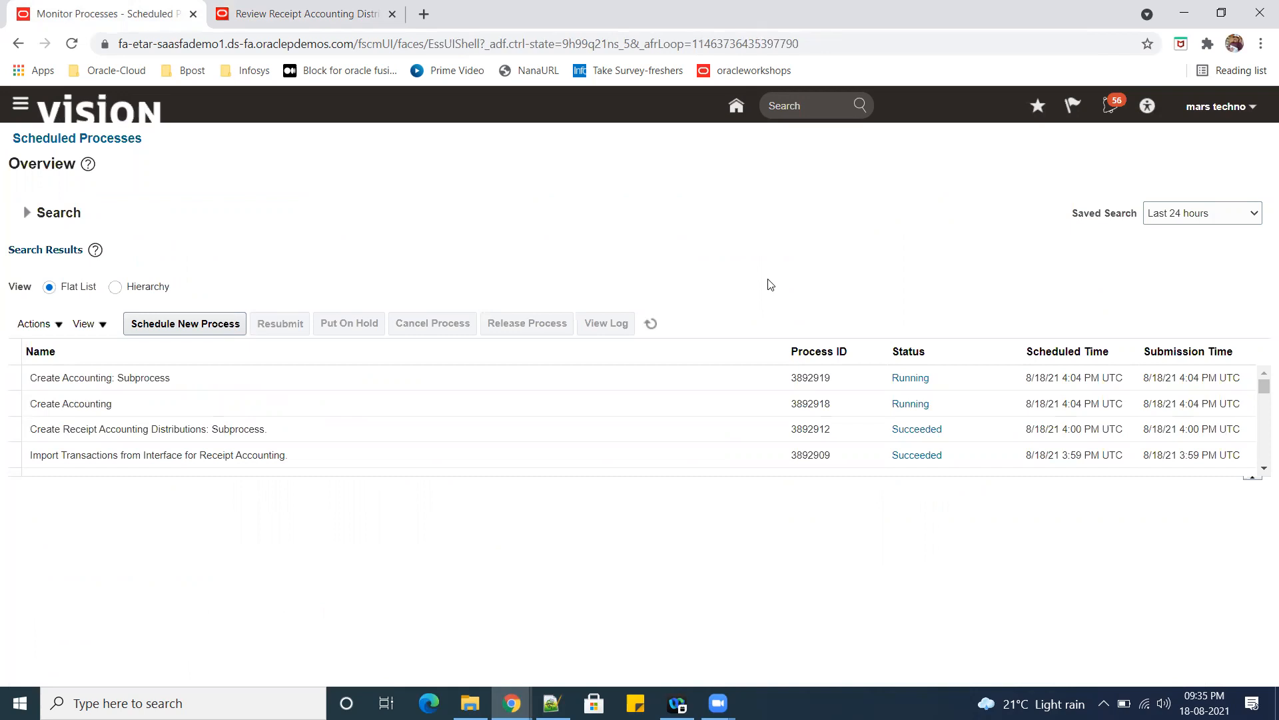
{"action": "left_click", "coordinate": [651, 323]}
{"action": "left_click", "coordinate": [651, 323]}
{"action": "left_click", "coordinate": [651, 323]}
{"action": "left_click", "coordinate": [651, 323]}
{"action": "left_click", "coordinate": [651, 323]}
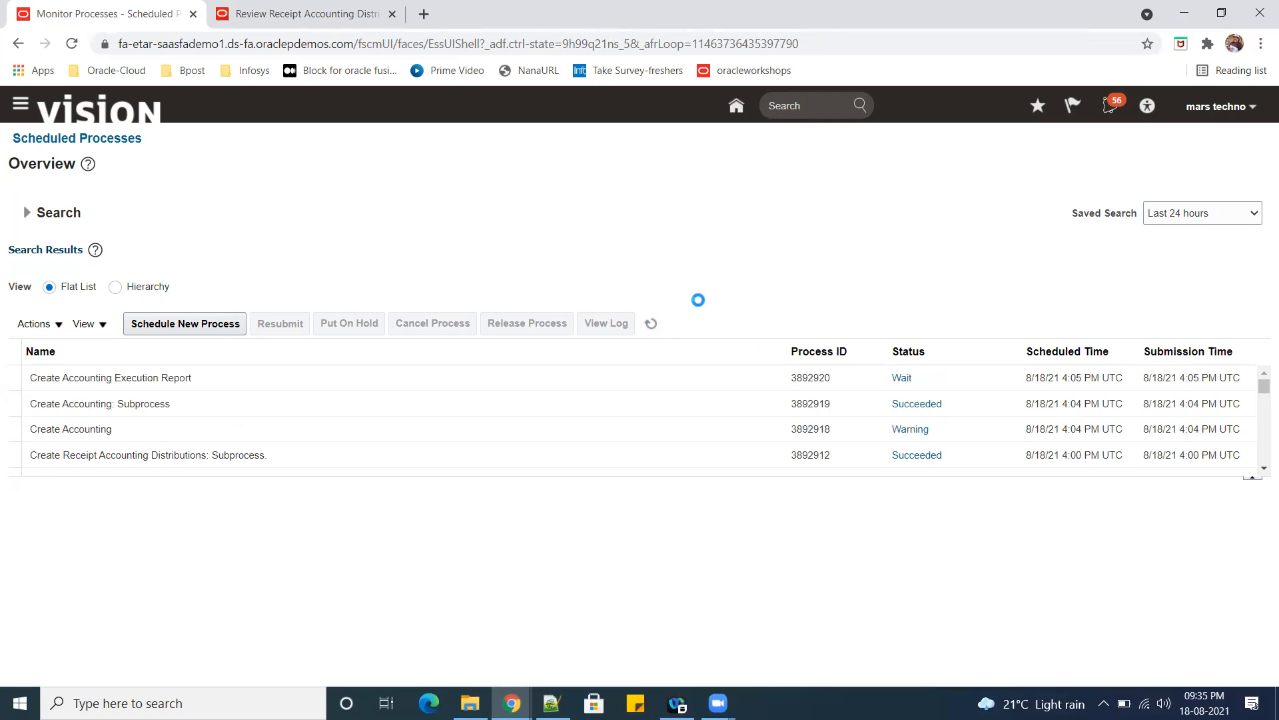
{"action": "left_click", "coordinate": [651, 323]}
{"action": "left_click", "coordinate": [654, 327]}
{"action": "left_click", "coordinate": [653, 324]}
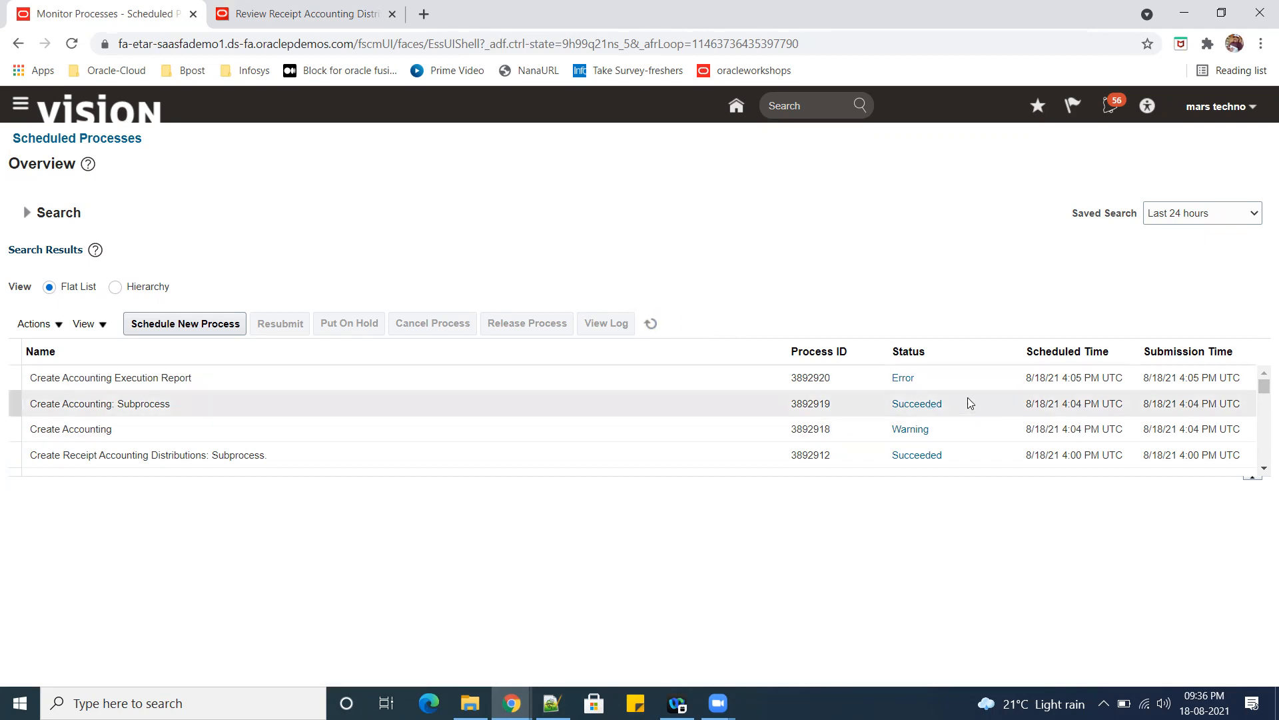
Show the details of the Create Accounting Execution Report process and open its log attachment.
{"action": "left_click", "coordinate": [921, 376]}
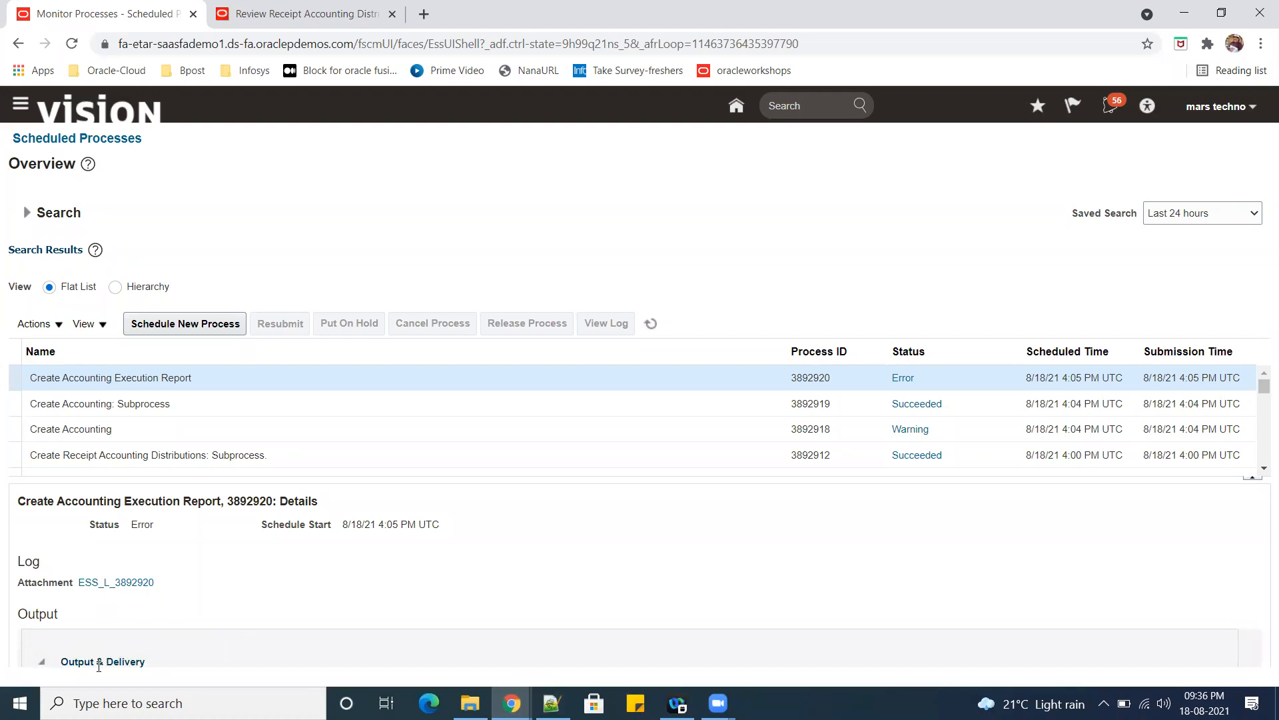
{"action": "left_click", "coordinate": [516, 360]}
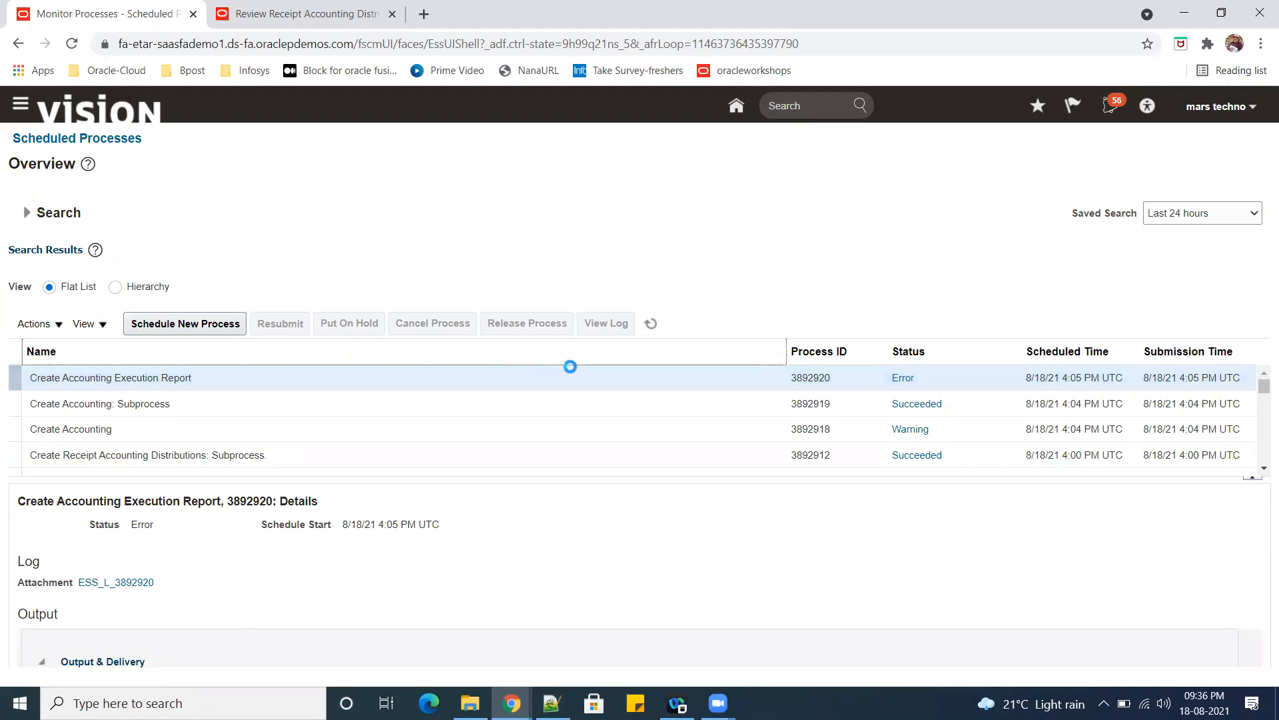
{"action": "left_click", "coordinate": [651, 324]}
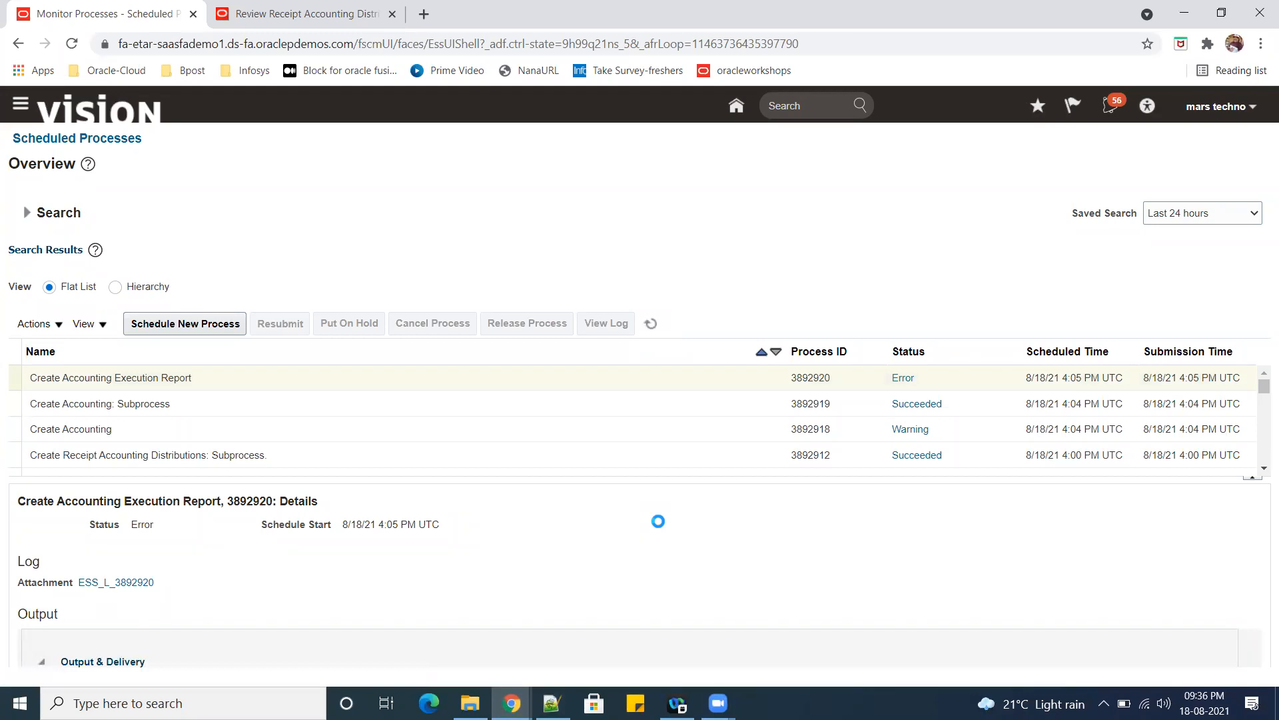
{"action": "left_click", "coordinate": [929, 379]}
{"action": "left_click", "coordinate": [921, 375]}
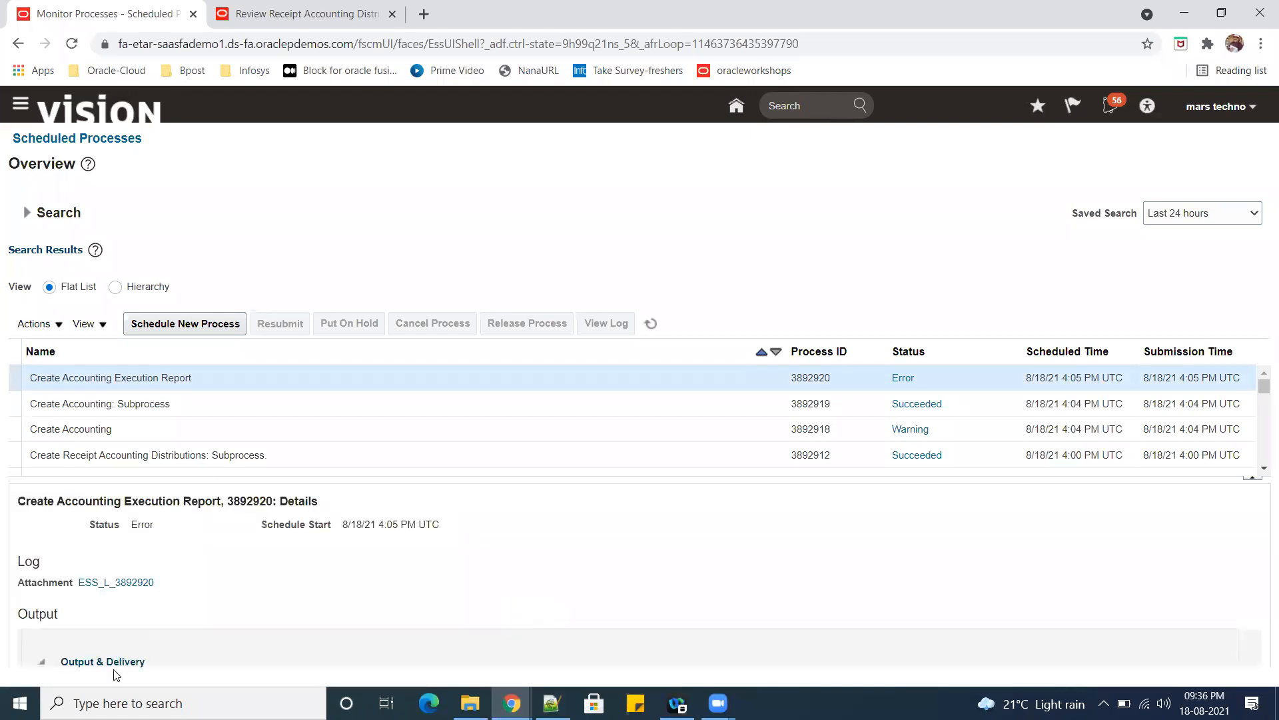
{"action": "left_click", "coordinate": [107, 583]}
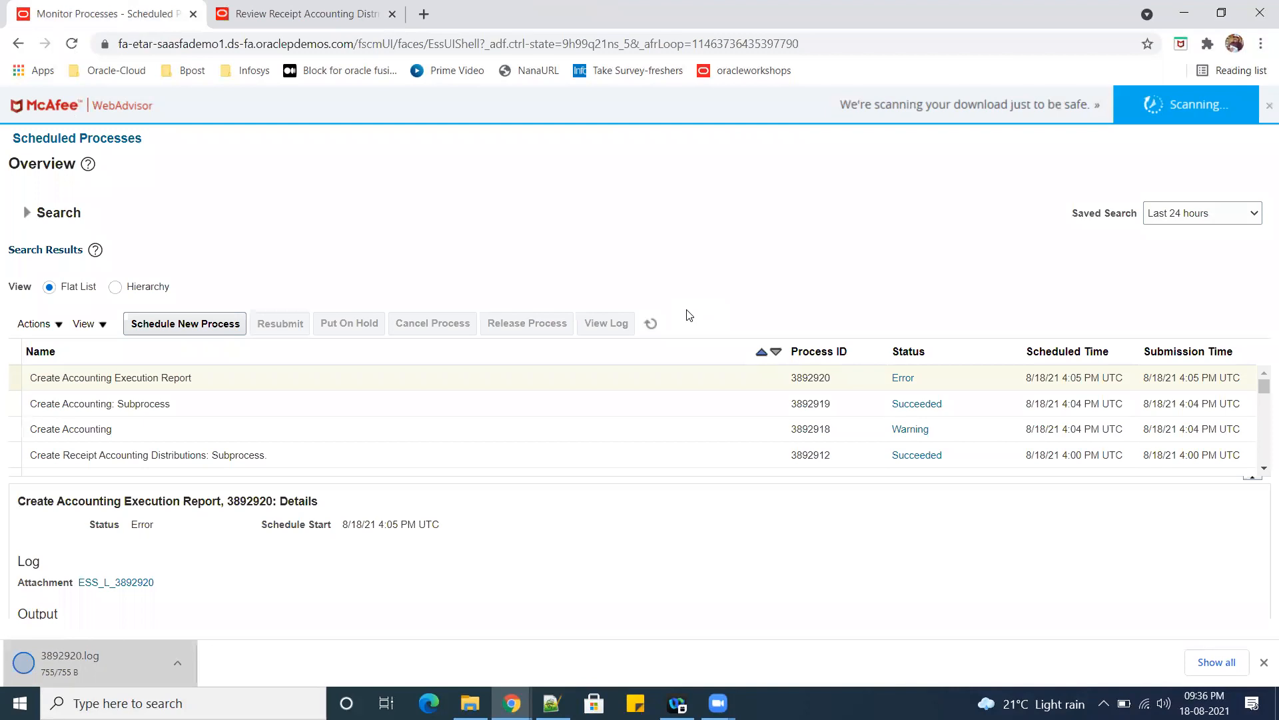
{"action": "left_click", "coordinate": [152, 673]}
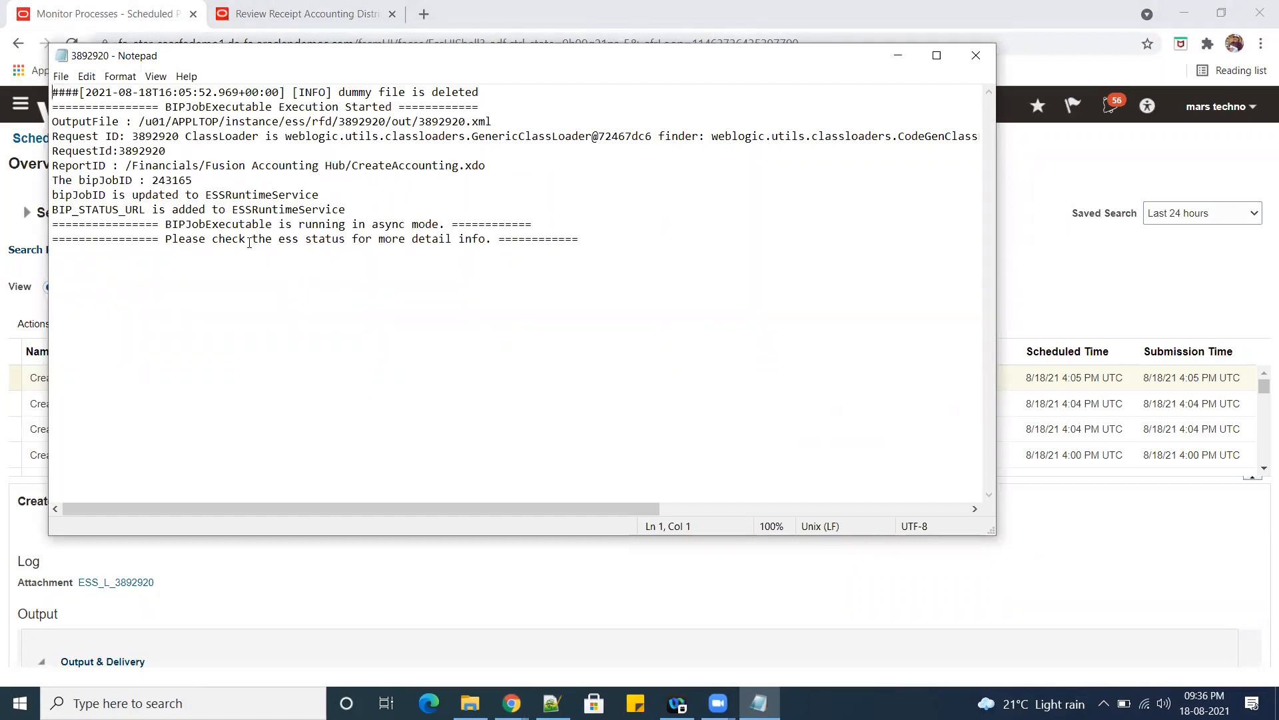
Copy the full log text from Notepad into a new blank document in Notepad++.
{"action": "left_click_drag", "start_coordinate": [71, 212], "coordinate": [354, 205]}
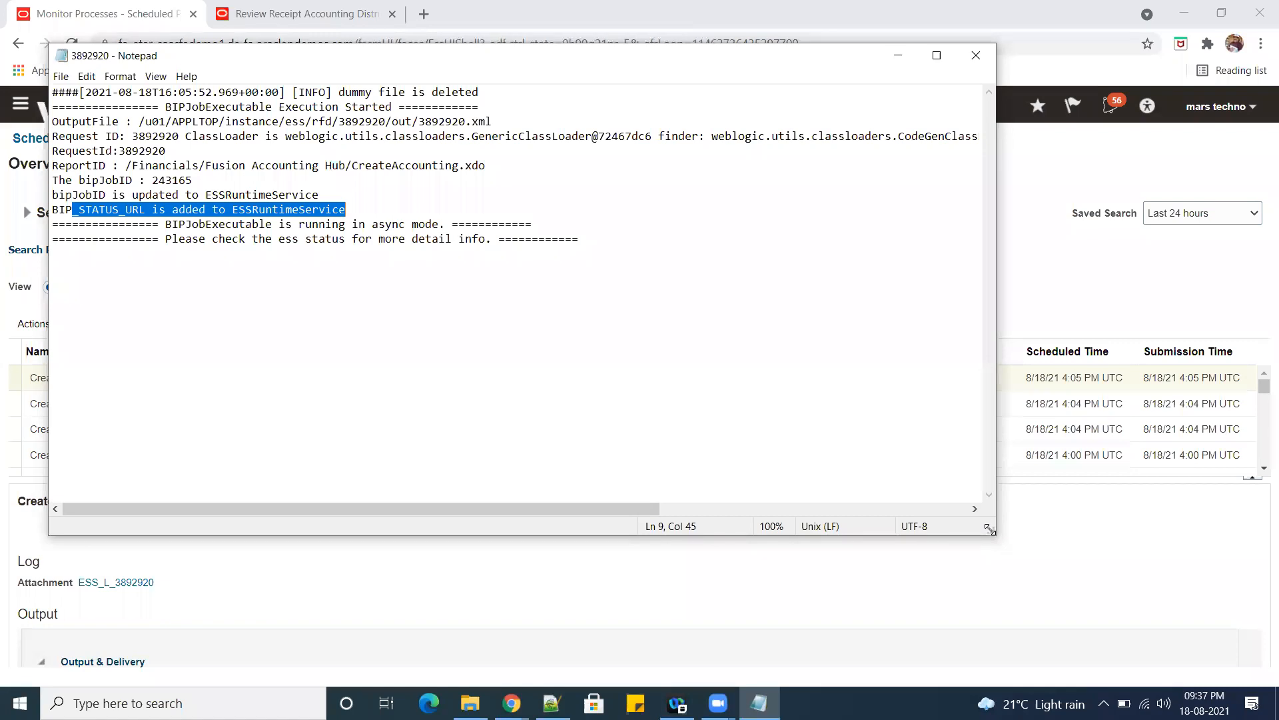
{"action": "left_click_drag", "start_coordinate": [990, 530], "coordinate": [1272, 672]}
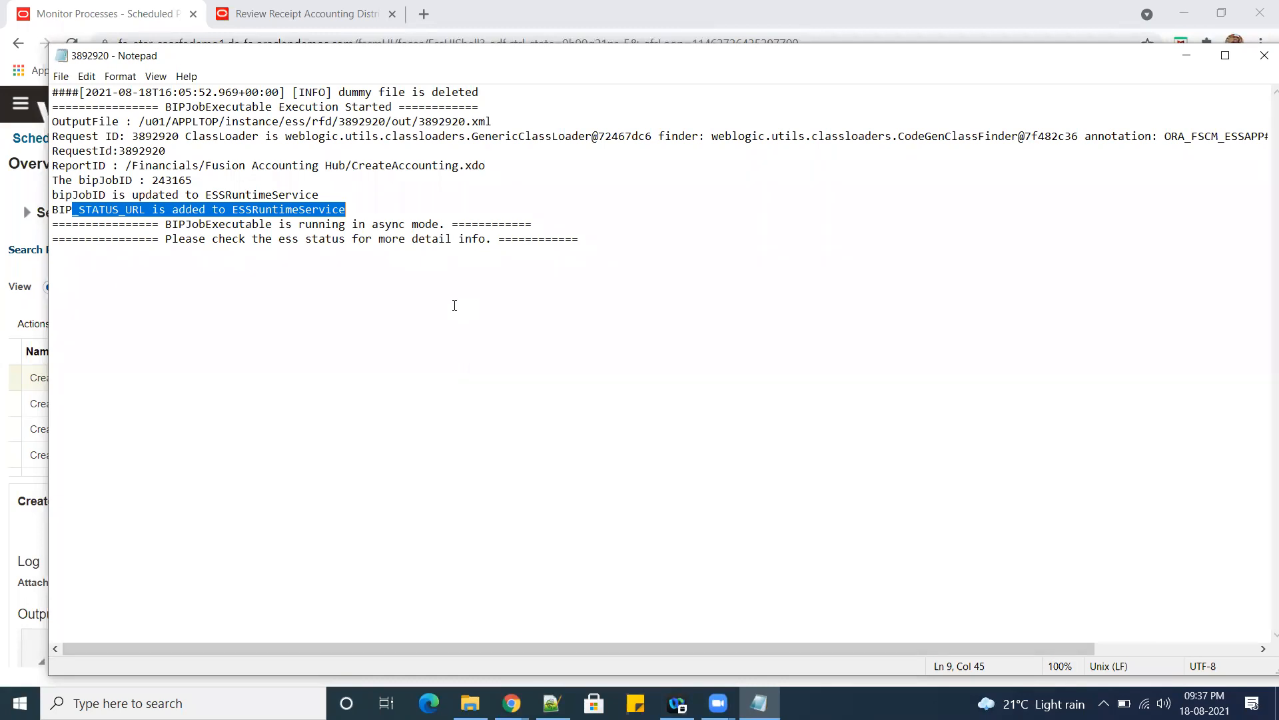
{"action": "key", "text": "ctrl+a"}
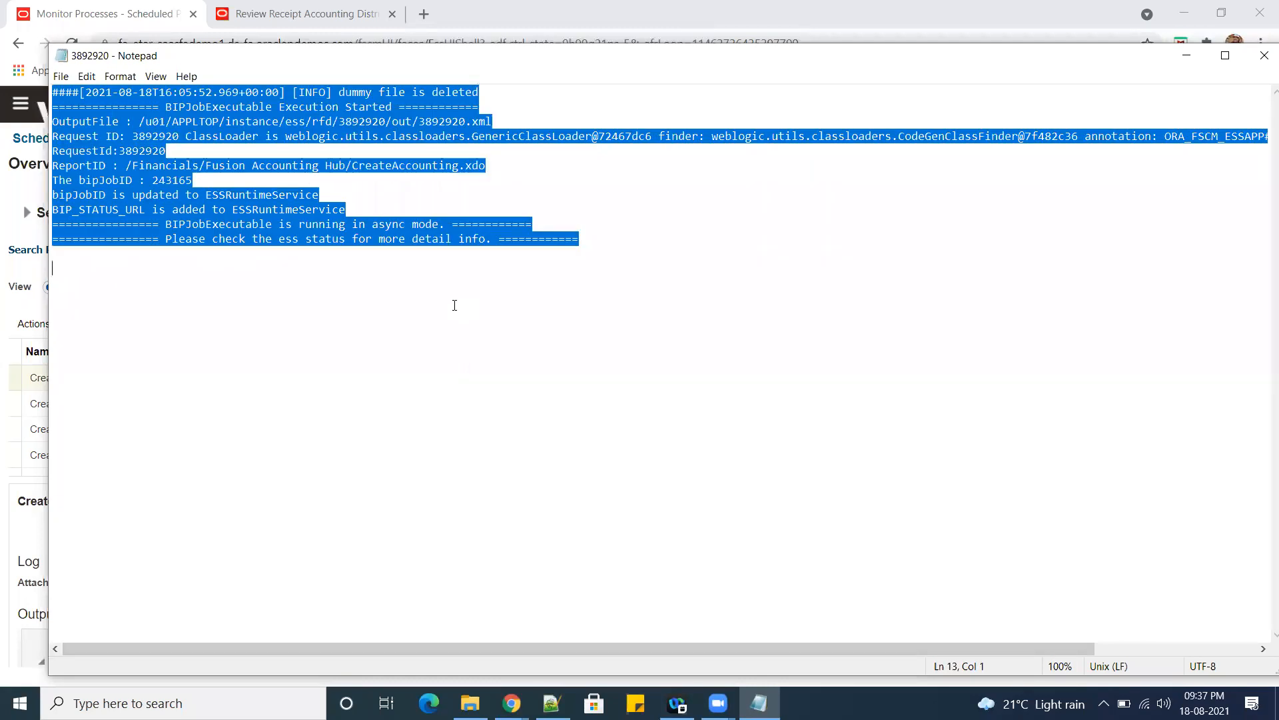
{"action": "left_click", "coordinate": [1264, 55]}
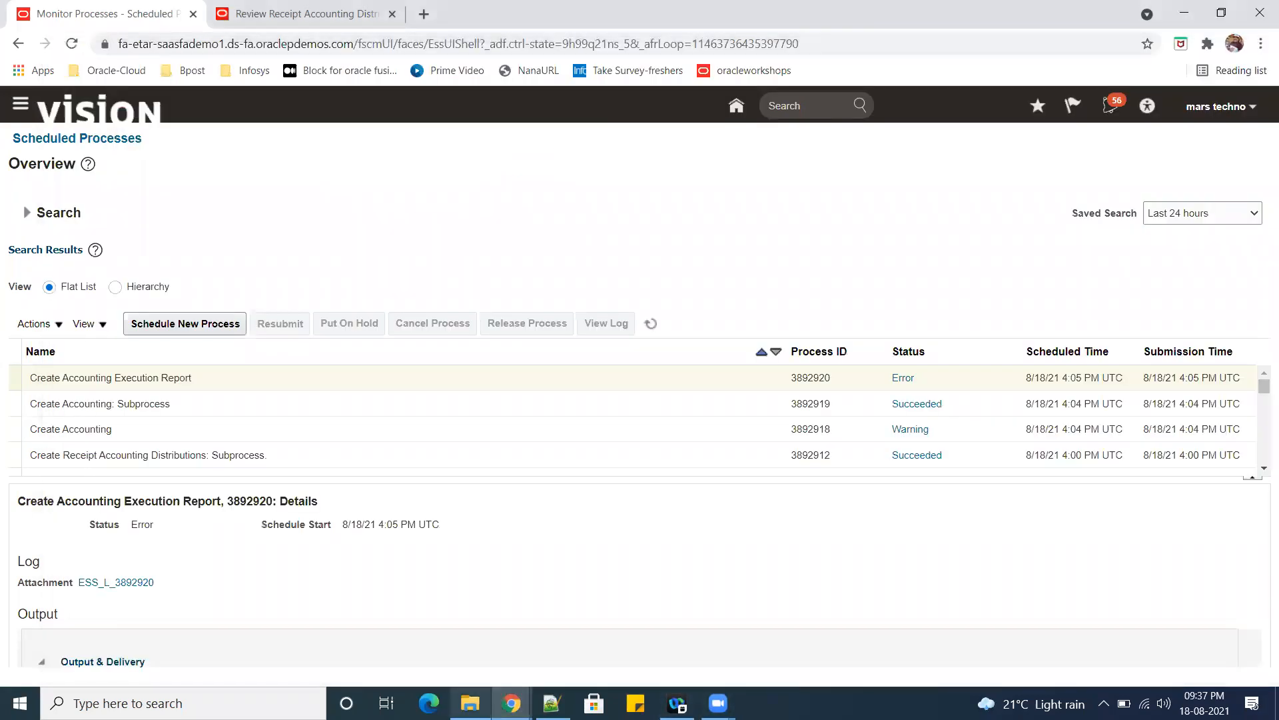
{"action": "mouse_move", "coordinate": [511, 703]}
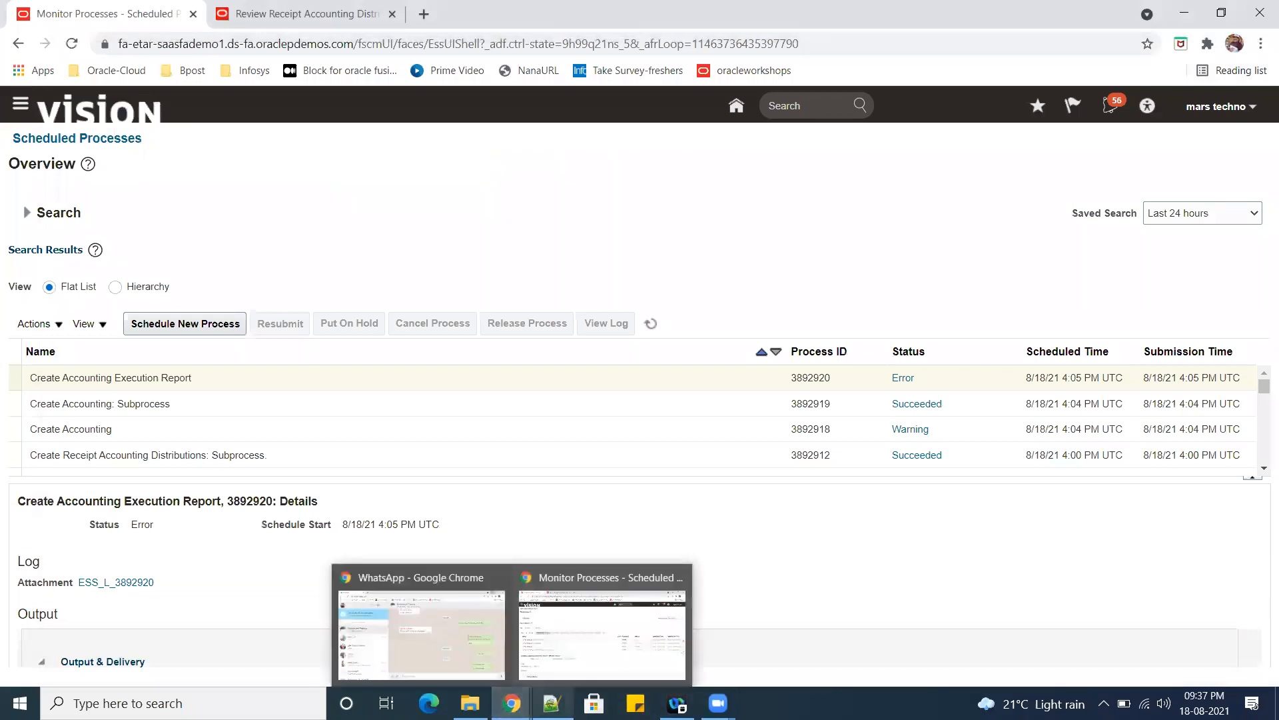
{"action": "left_click", "coordinate": [544, 633]}
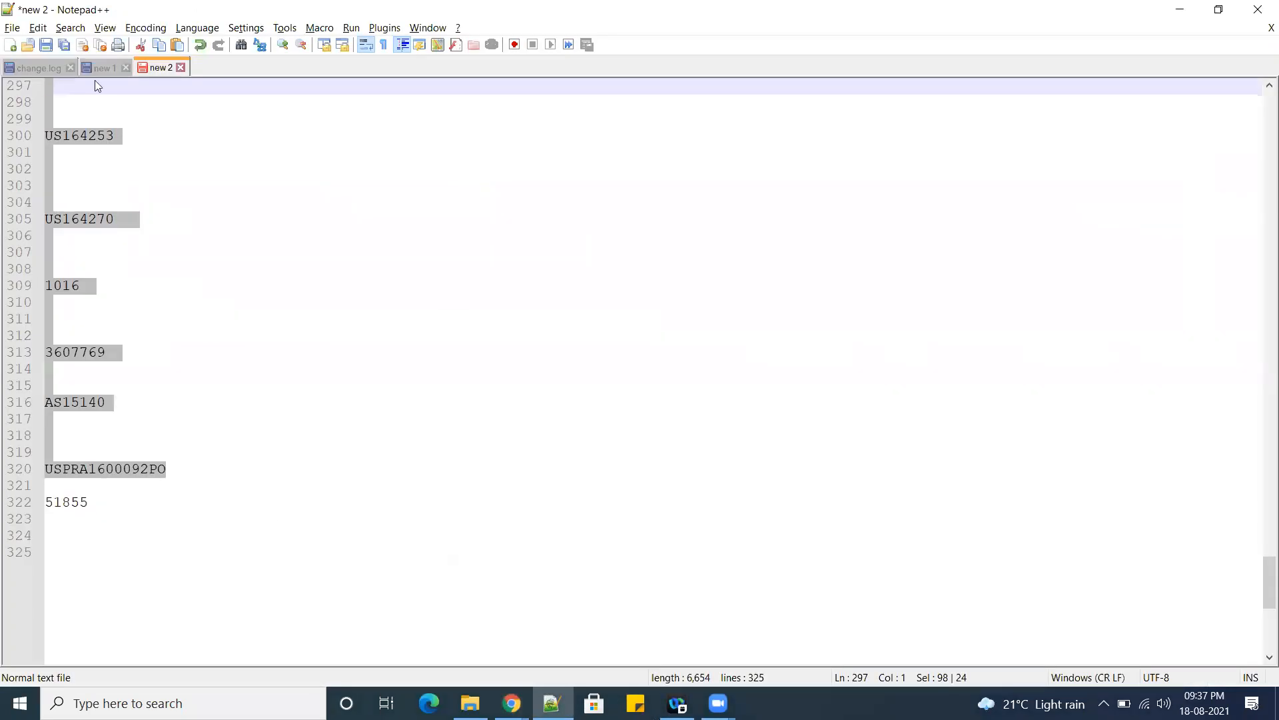
{"action": "left_click", "coordinate": [10, 45]}
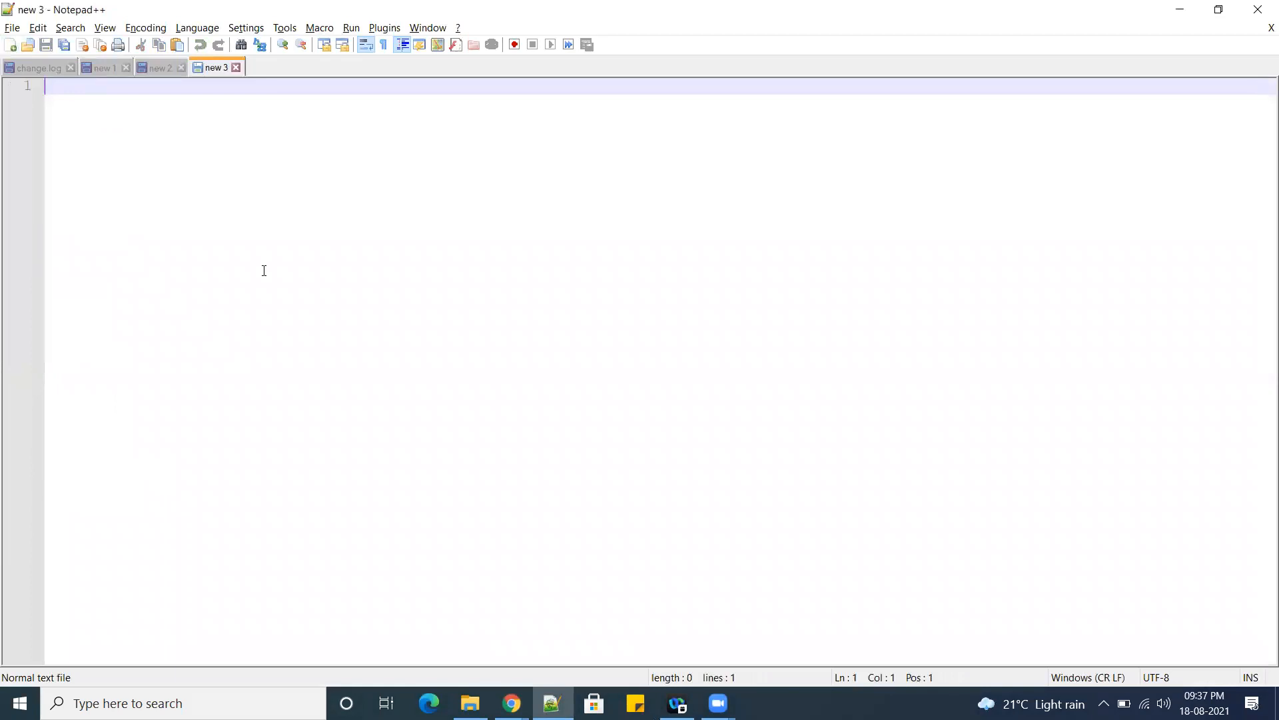
{"action": "type", "text": "####[2021-08-18T16:05:52.969+00:00] [INFO] dummy file is deleted ================ BIPJobExecutable Execution Started ============ OutputFile : /u01/APPLTOP/instance/ess/rfd/3892920/out/3892920.xml Request ID: 3892920 ClassLoader is weblogic.utils.classloaders.GenericClassLoader@72467dc6 finder: weblogic.utils.classloaders.CodeGenClassFinder@7f482c36 annotation: ORA_FSCM_ESSAPP#V2.0.07jIgrsHGUxtDy27CRTU3A@ RequestId:3892920 ReportID : /Financials/Fusion Accounting Hub/CreateAccounting.xdo The bipJobID : 243165 bipJobID is updated to ESSRuntimeService BIP_STATUS_URL is added to ESSRuntimeService ================ BIPJobExecutable is running in async mode. ============ ================ Please check the ess status for more detail info. ============"}
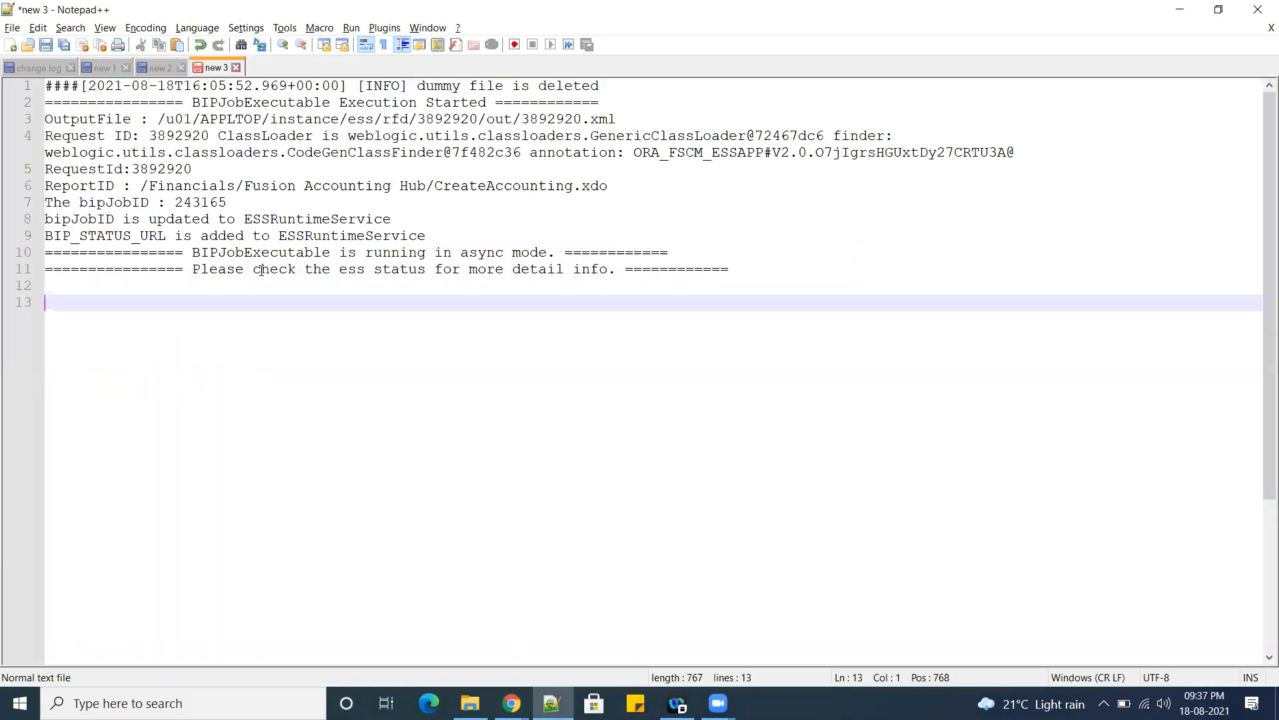
Examine the pasted log for the report, class loader and job status lines, and put Notepad++ away.
{"action": "left_click_drag", "start_coordinate": [325, 190], "coordinate": [330, 190]}
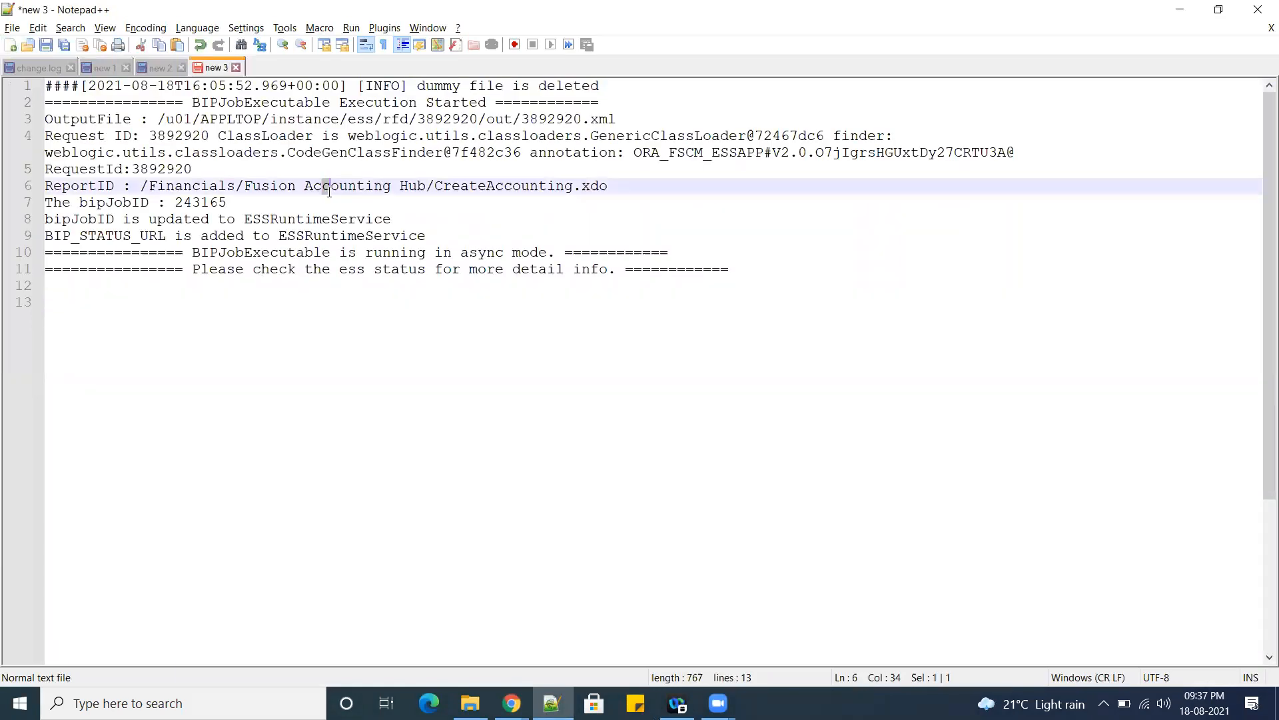
{"action": "left_click", "coordinate": [694, 209]}
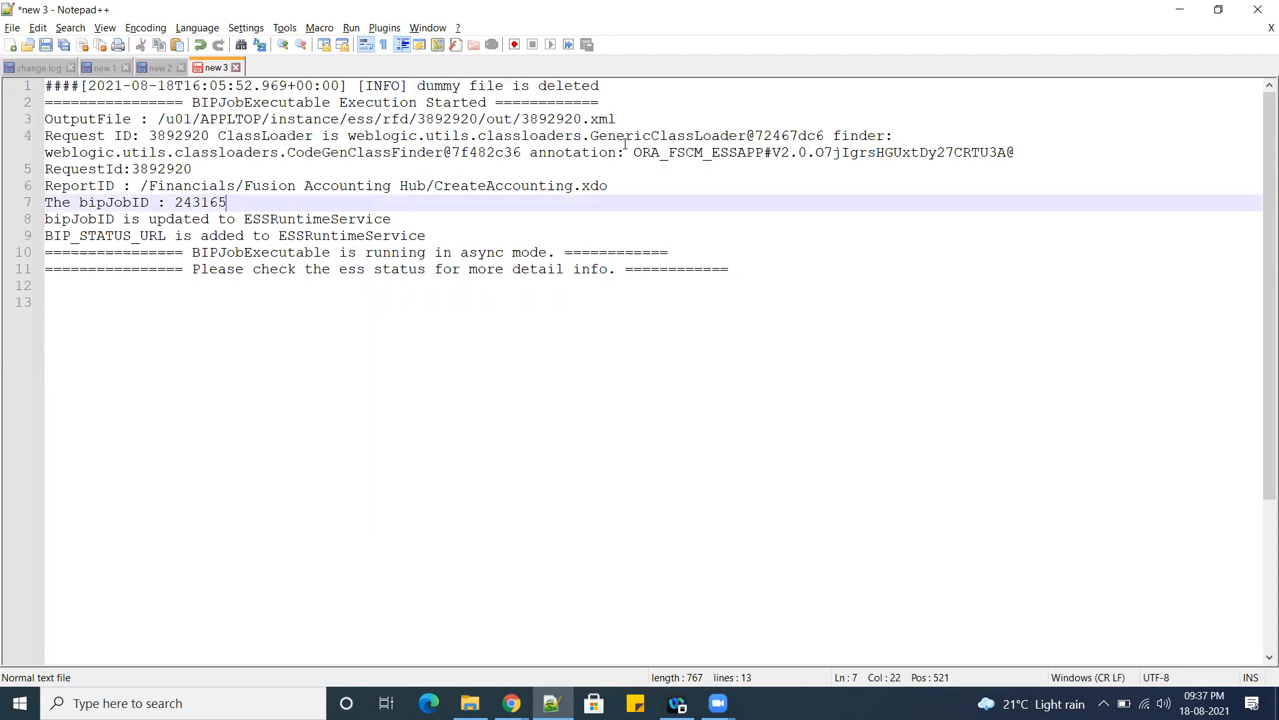
{"action": "left_click_drag", "start_coordinate": [608, 136], "coordinate": [705, 135]}
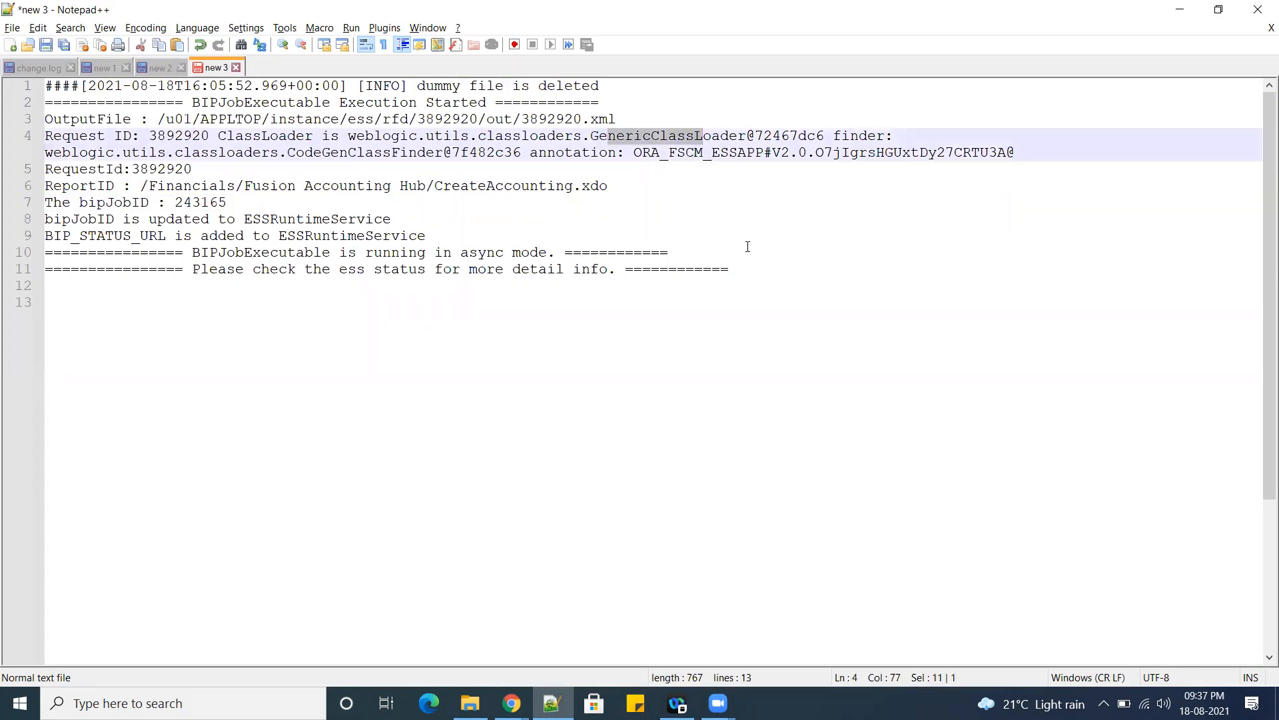
{"action": "left_click_drag", "start_coordinate": [229, 271], "coordinate": [409, 254]}
{"action": "left_click_drag", "start_coordinate": [276, 134], "coordinate": [435, 135]}
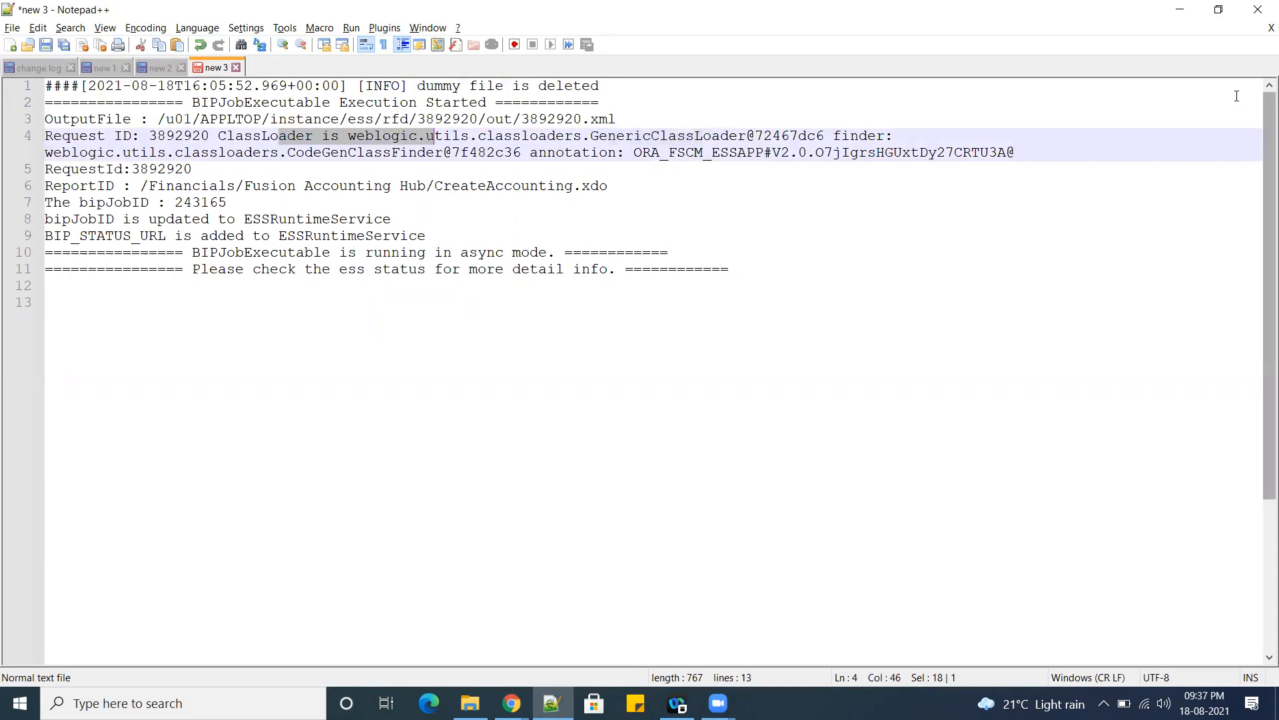
{"action": "left_click", "coordinate": [1183, 9]}
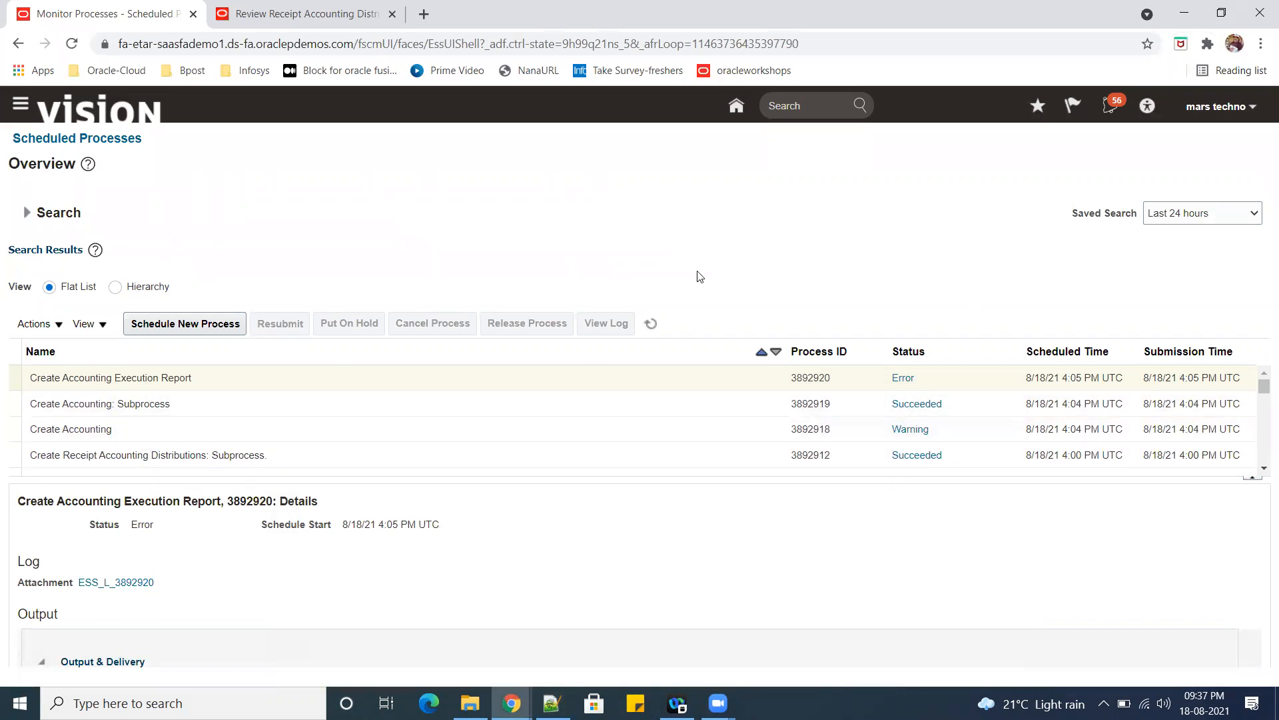
Refresh the scheduled processes list and look through the recent entries and their statuses.
{"action": "left_click", "coordinate": [651, 323]}
{"action": "scroll", "coordinate": [663, 447], "scroll_direction": "down", "scroll_amount": 10}
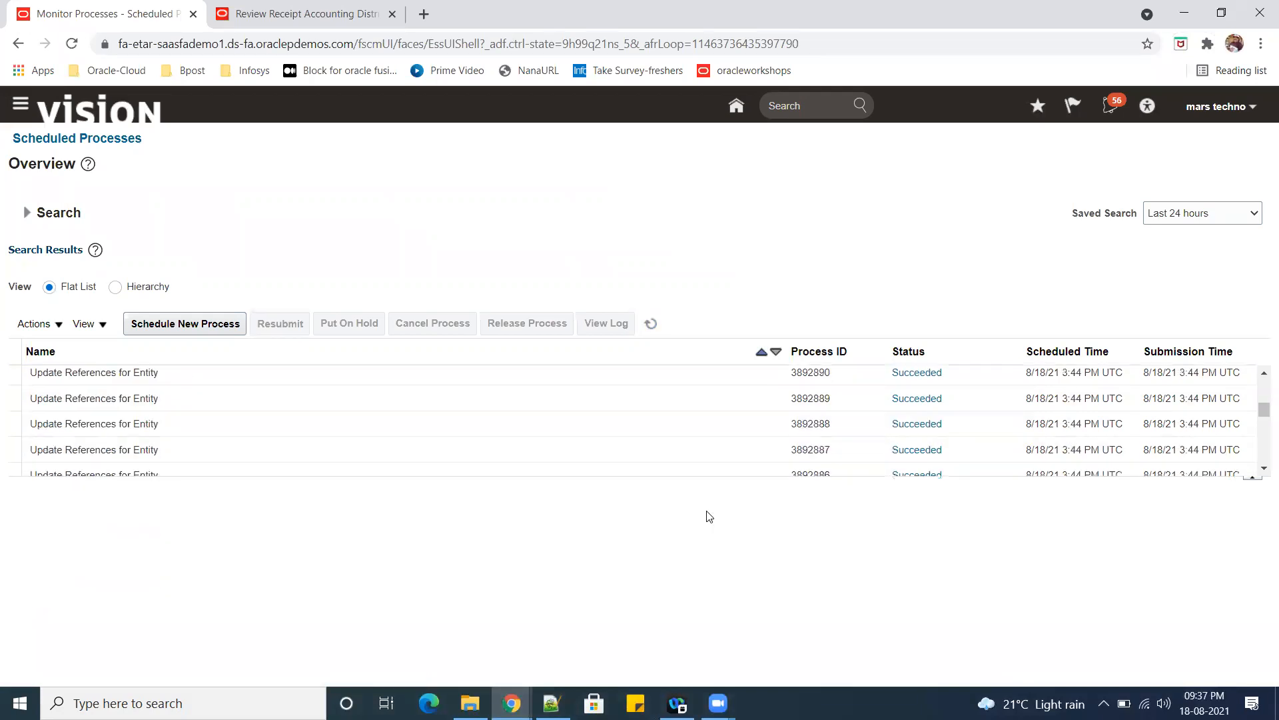
{"action": "scroll", "coordinate": [900, 440], "scroll_direction": "up", "scroll_amount": 10}
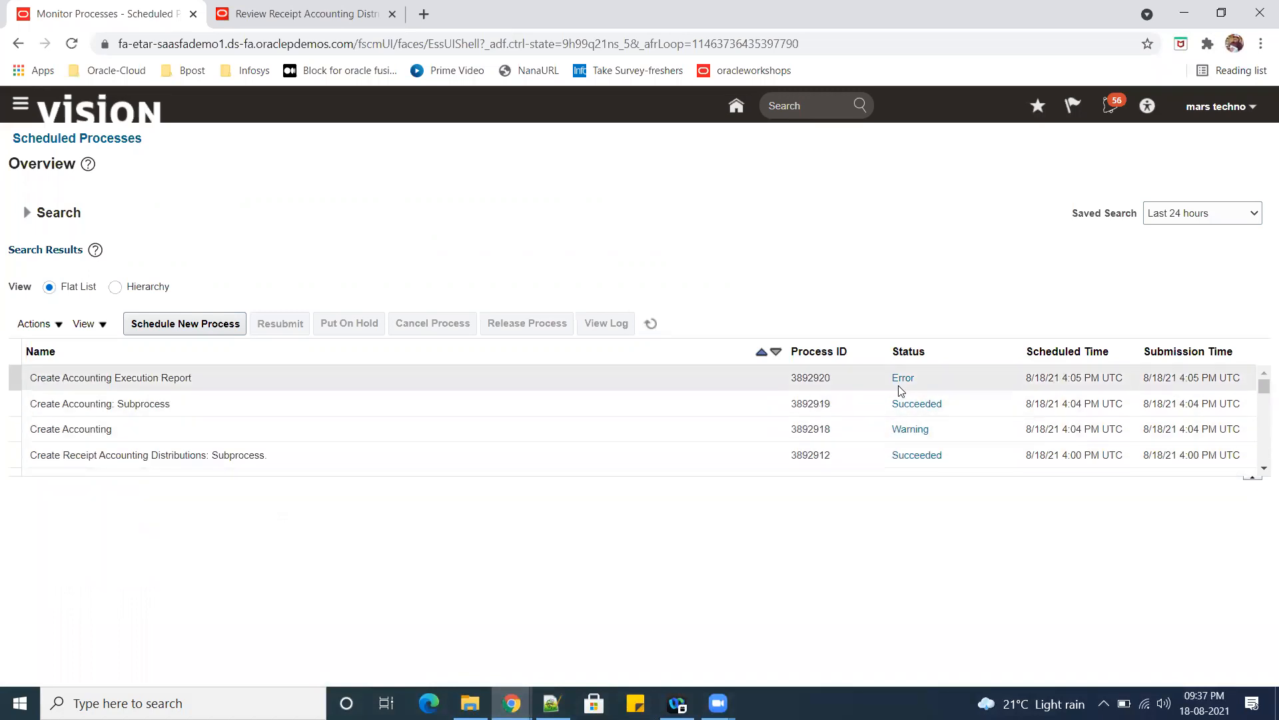
Return to Review Receipt Accounting Distributions and check the receipt's journal entry message and transaction status.
{"action": "key", "text": "ctrl+Tab"}
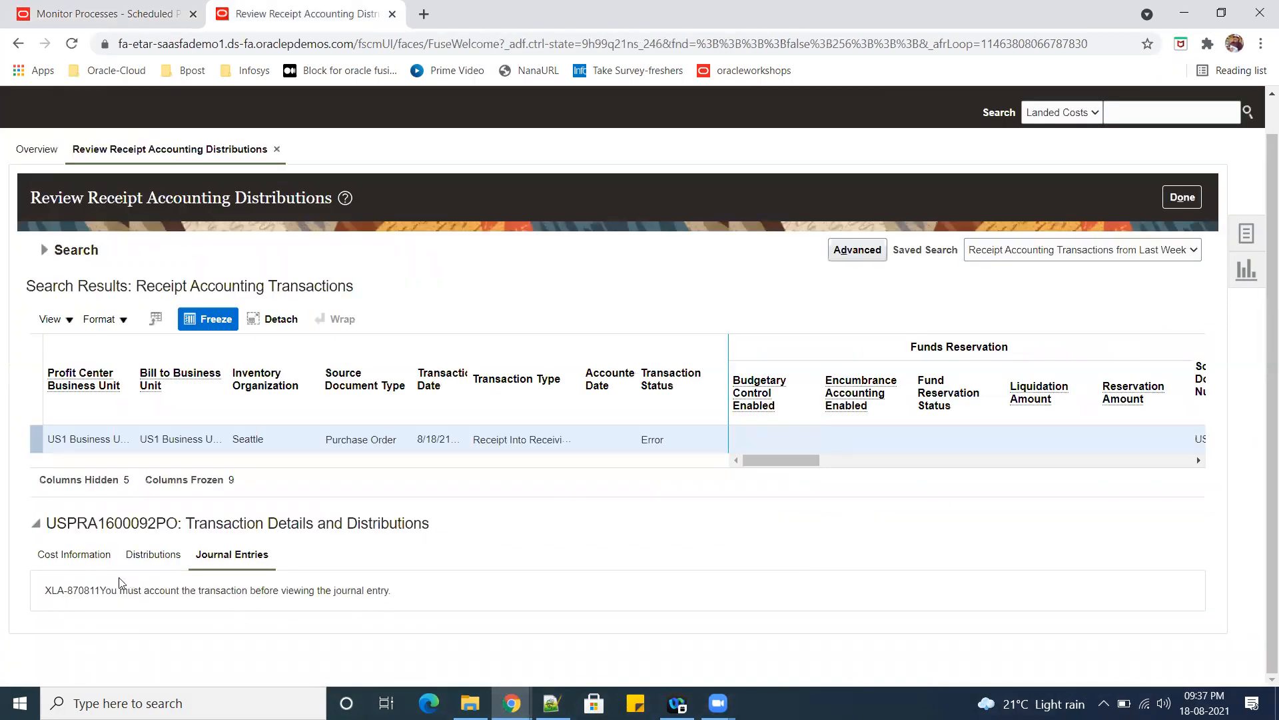
{"action": "left_click_drag", "start_coordinate": [228, 592], "coordinate": [621, 590]}
{"action": "left_click", "coordinate": [623, 591]}
{"action": "double_click", "coordinate": [657, 438]}
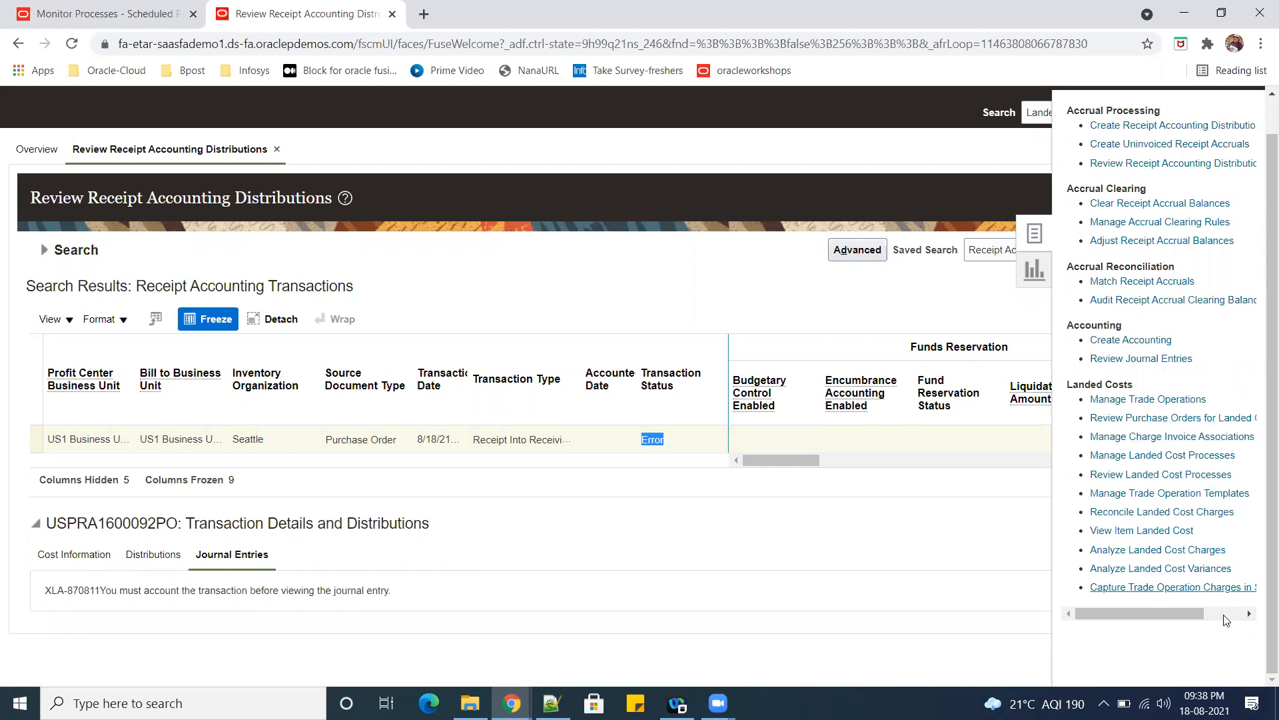
Examine the receipt transaction's further columns across to Error Message.
{"action": "left_click_drag", "start_coordinate": [1166, 620], "coordinate": [1125, 620]}
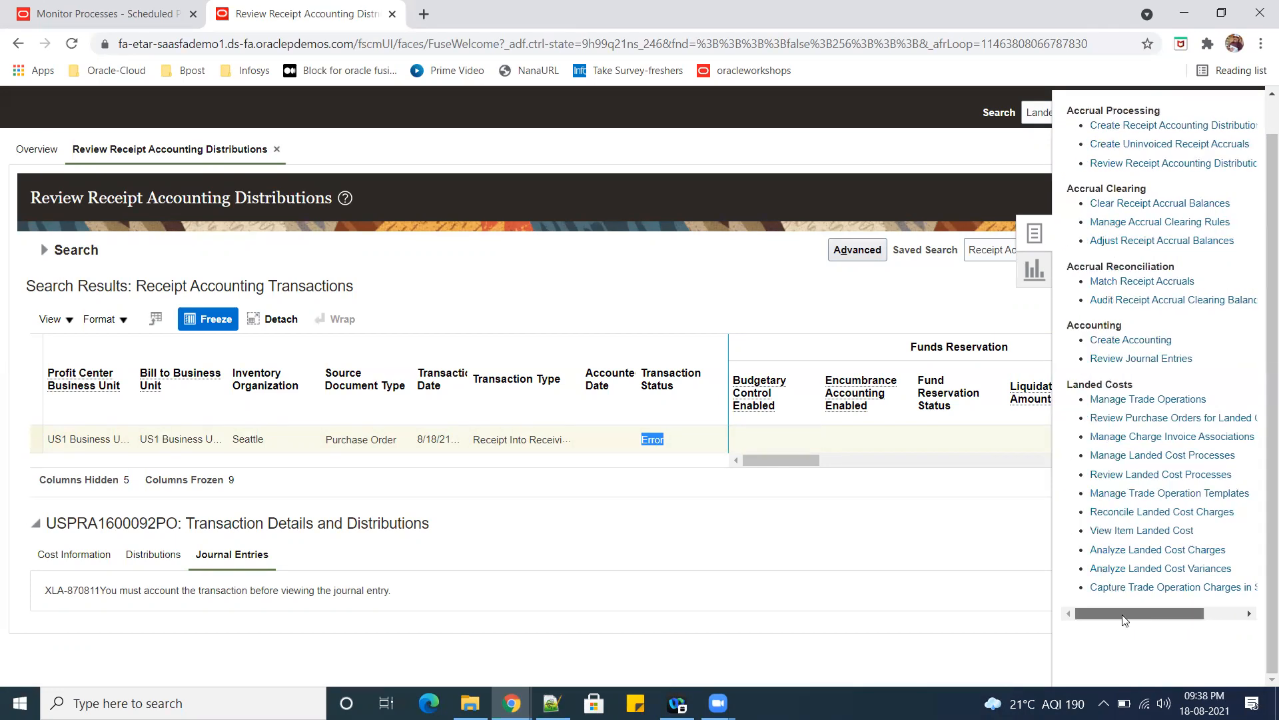
{"action": "left_click", "coordinate": [43, 265]}
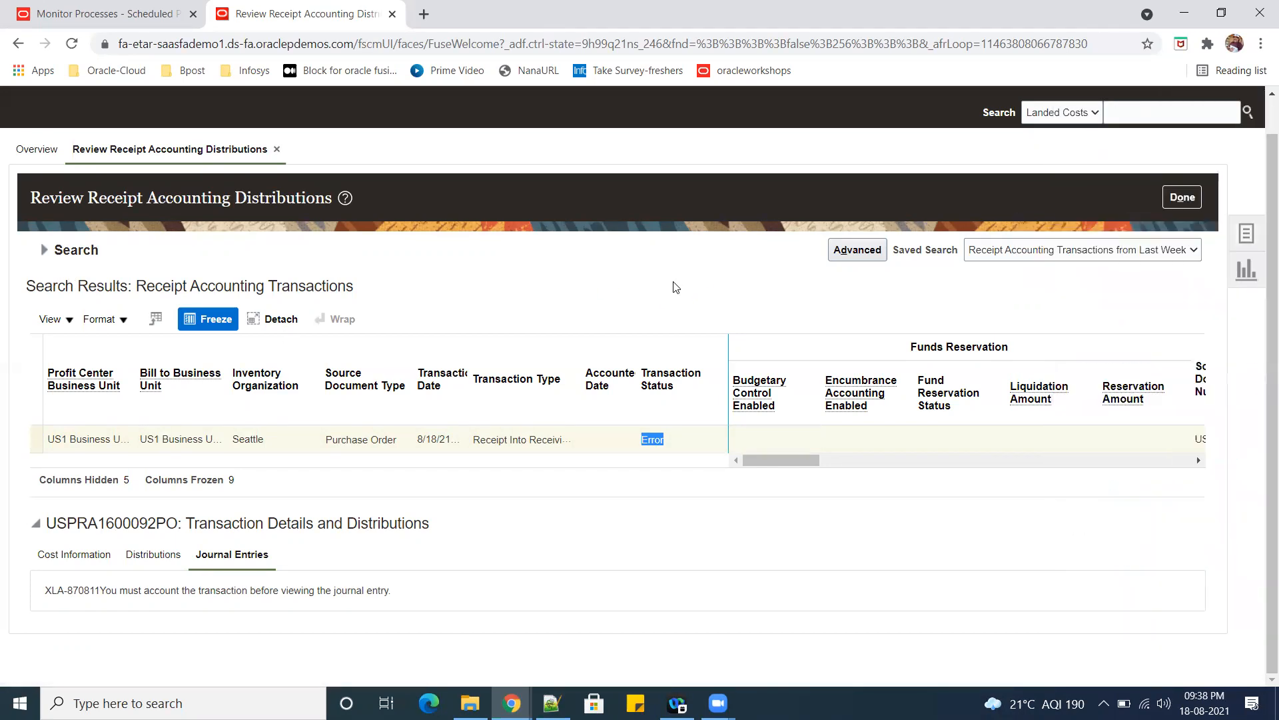
{"action": "left_click", "coordinate": [43, 249]}
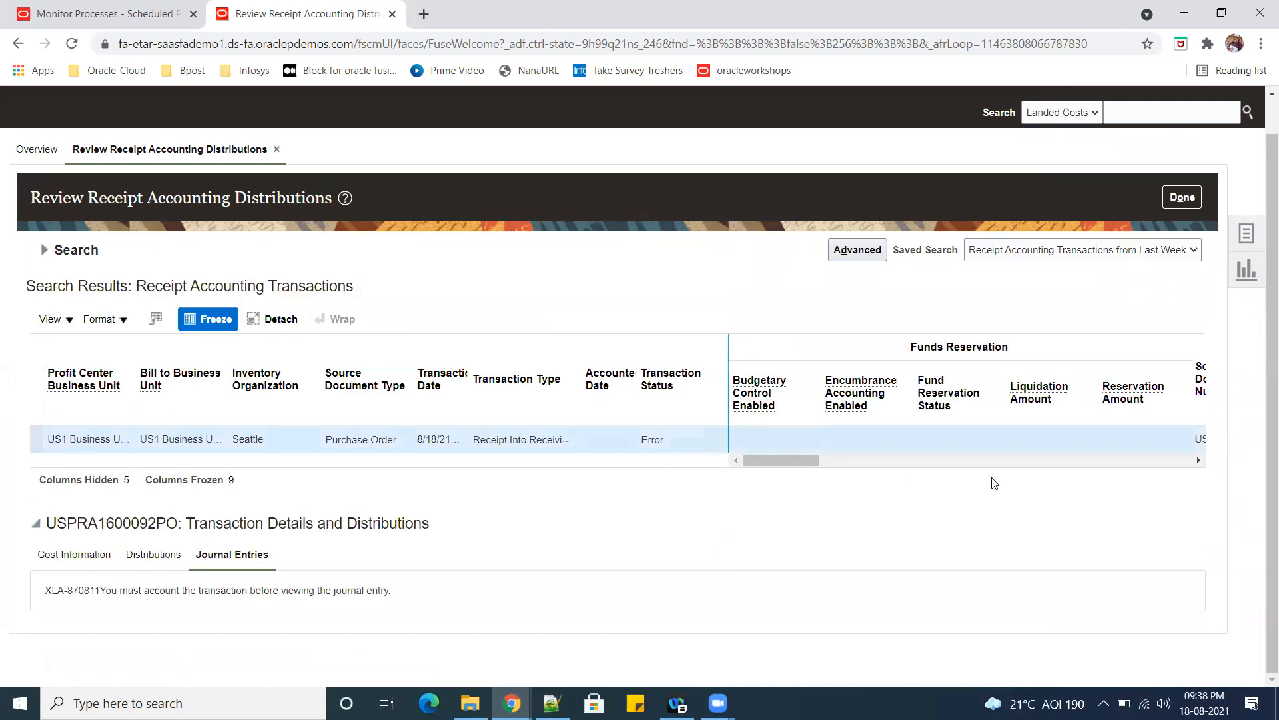
{"action": "left_click_drag", "start_coordinate": [756, 464], "coordinate": [1133, 449]}
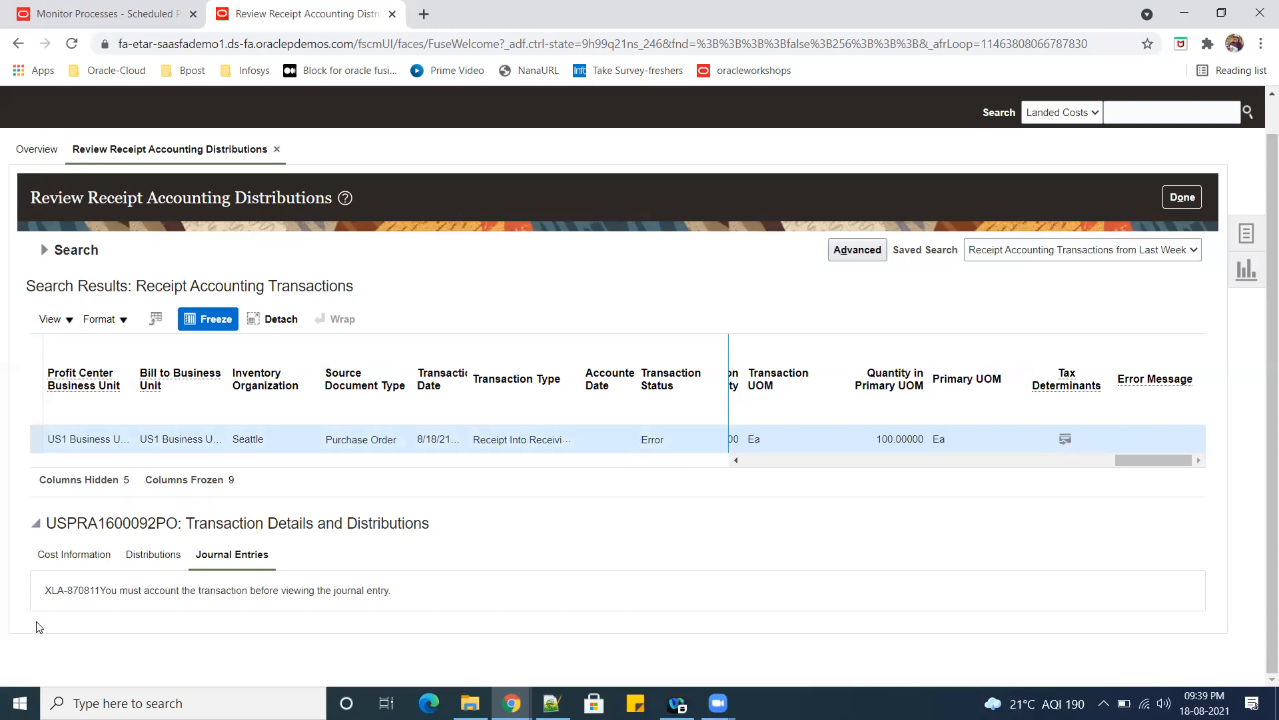
Expand the receipt accounting search criteria and look over the list of accrual, accounting and landed cost tasks.
{"action": "left_click", "coordinate": [66, 555]}
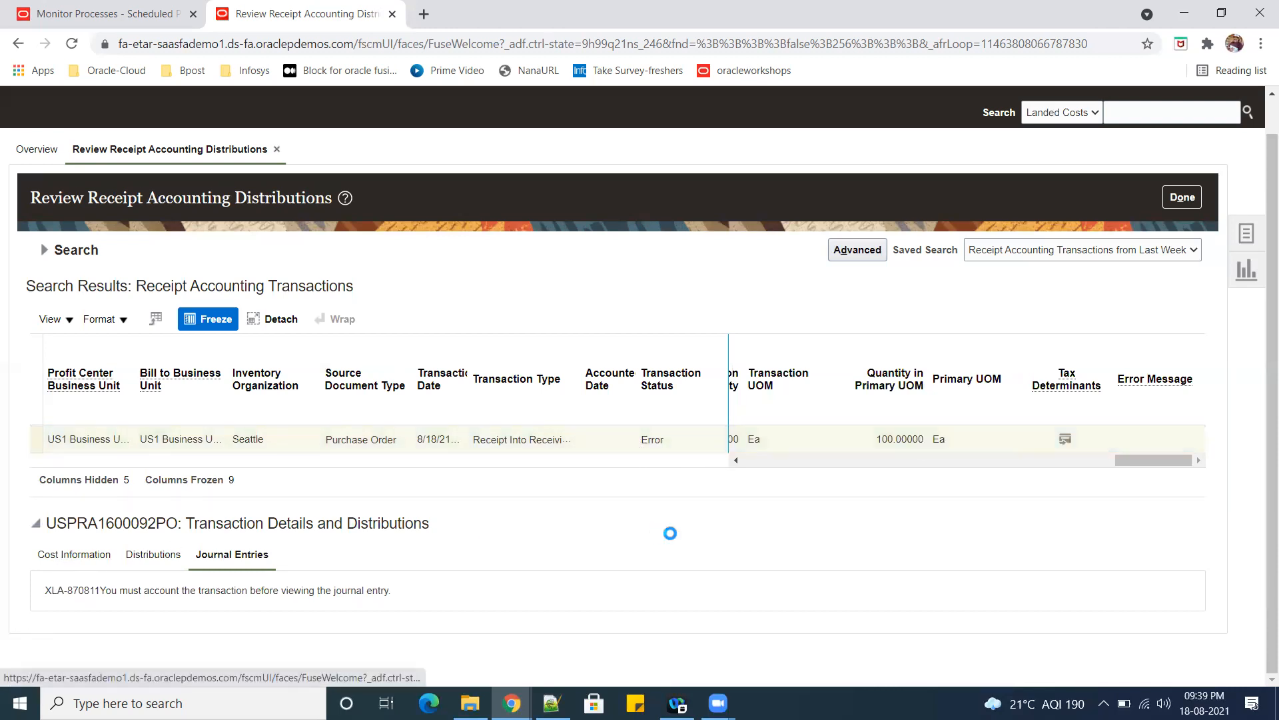
{"action": "left_click", "coordinate": [45, 250]}
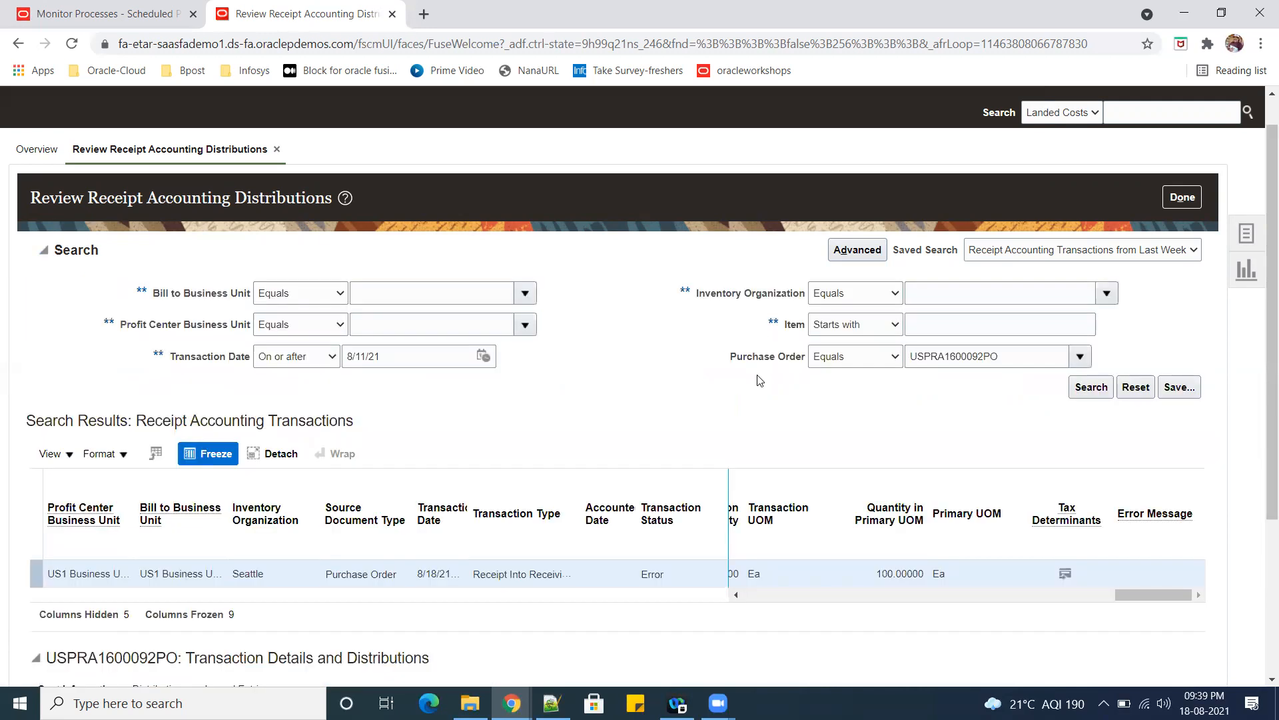
{"action": "left_click", "coordinate": [1247, 237]}
{"action": "left_click", "coordinate": [1249, 234]}
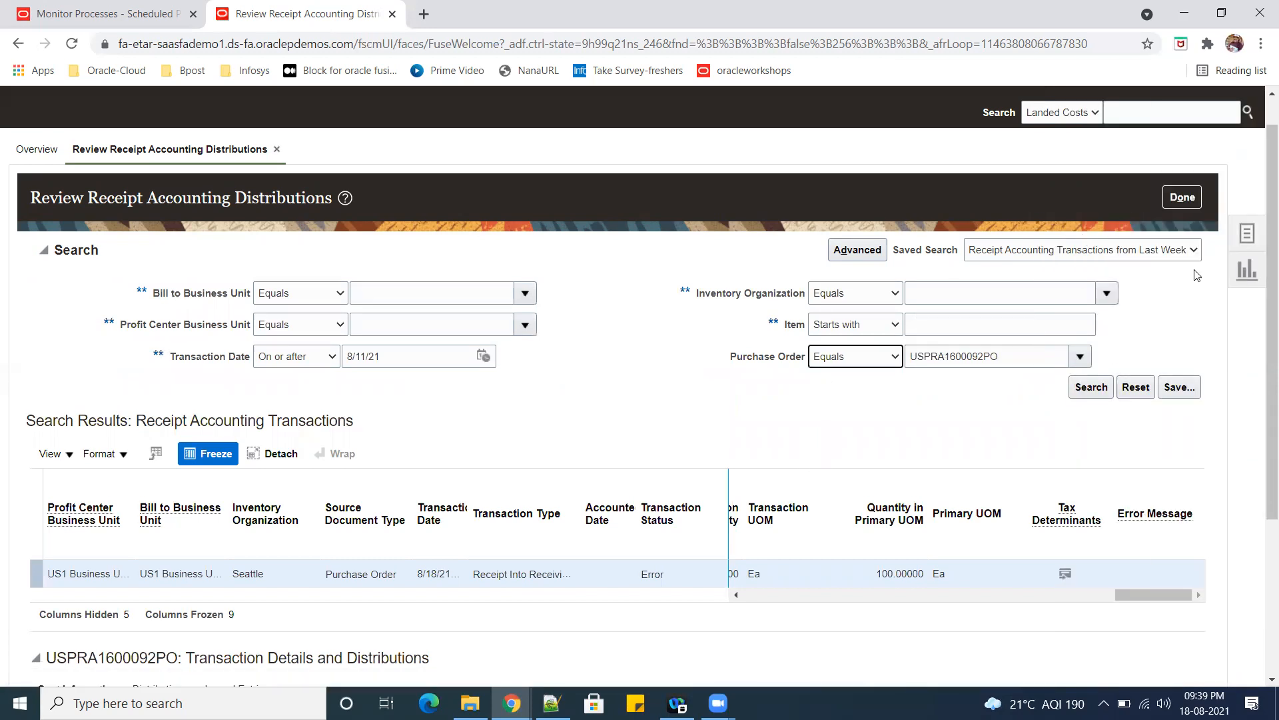
{"action": "left_click", "coordinate": [1250, 234]}
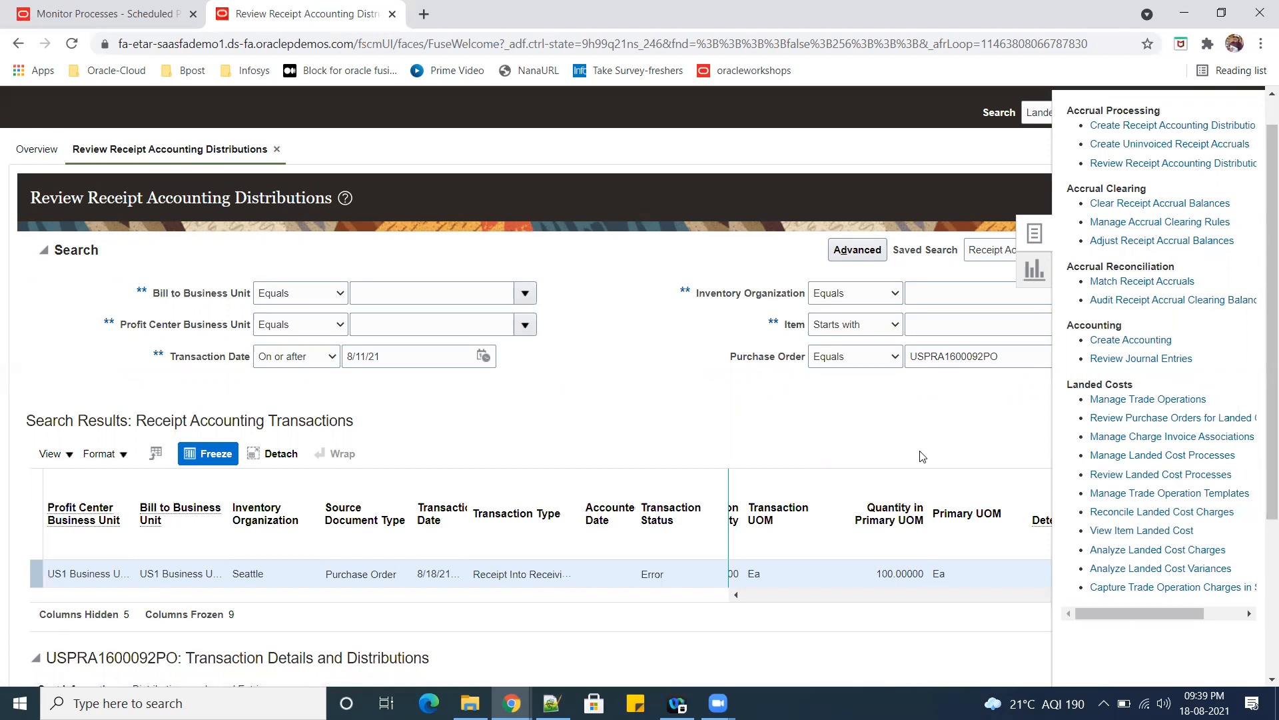
{"action": "left_click", "coordinate": [703, 413]}
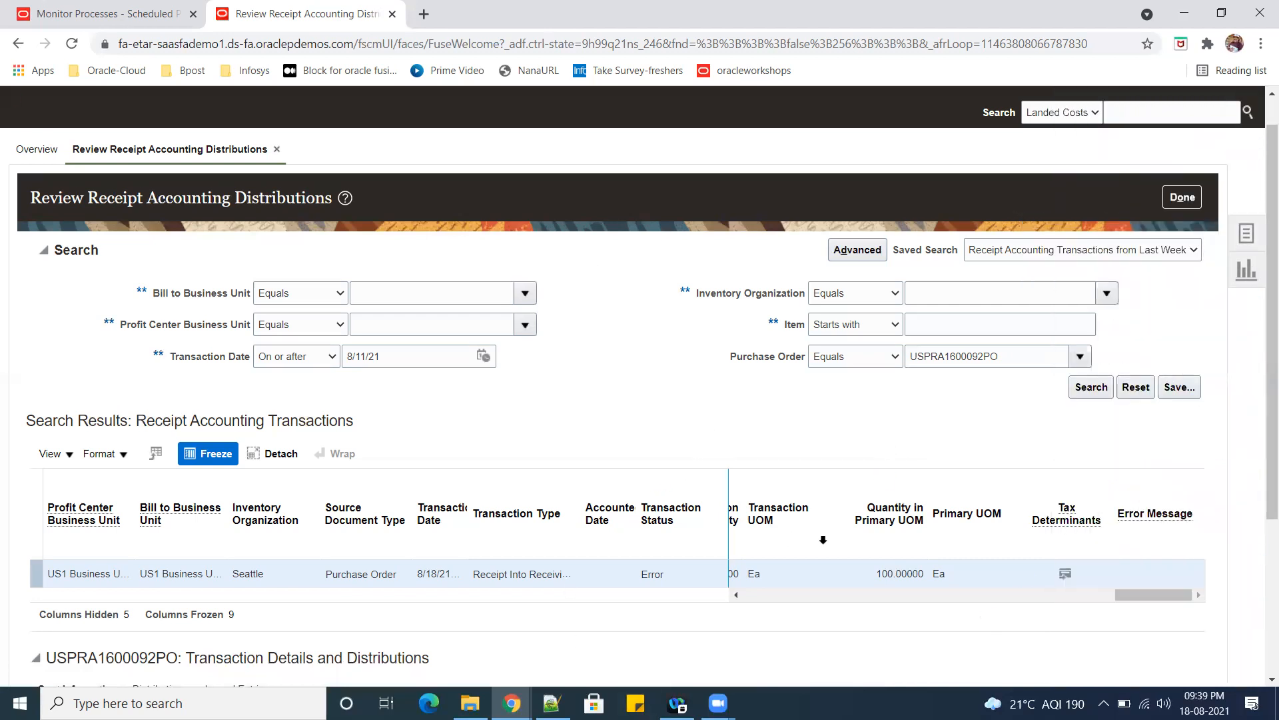
Check the receipt transaction's status, and examine the details of the Create Accounting Execution Report in Scheduled Processes.
{"action": "left_click", "coordinate": [98, 17]}
{"action": "left_click", "coordinate": [318, 16]}
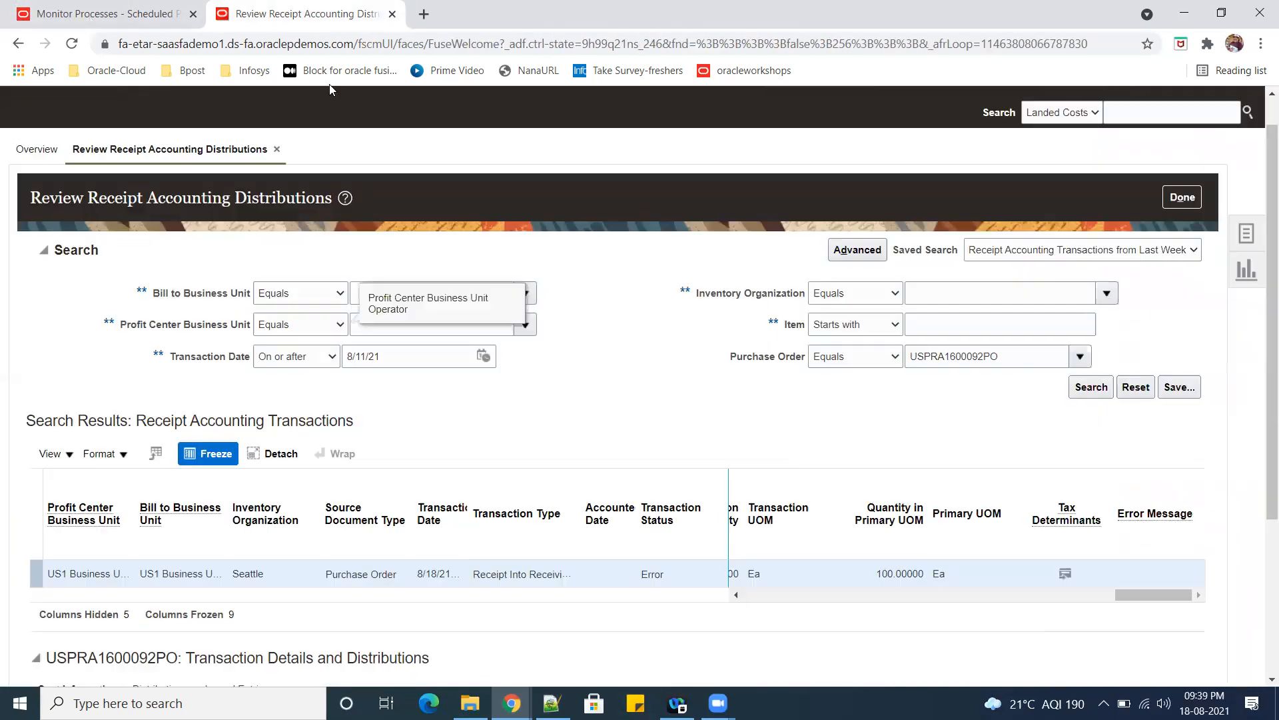
{"action": "double_click", "coordinate": [650, 574]}
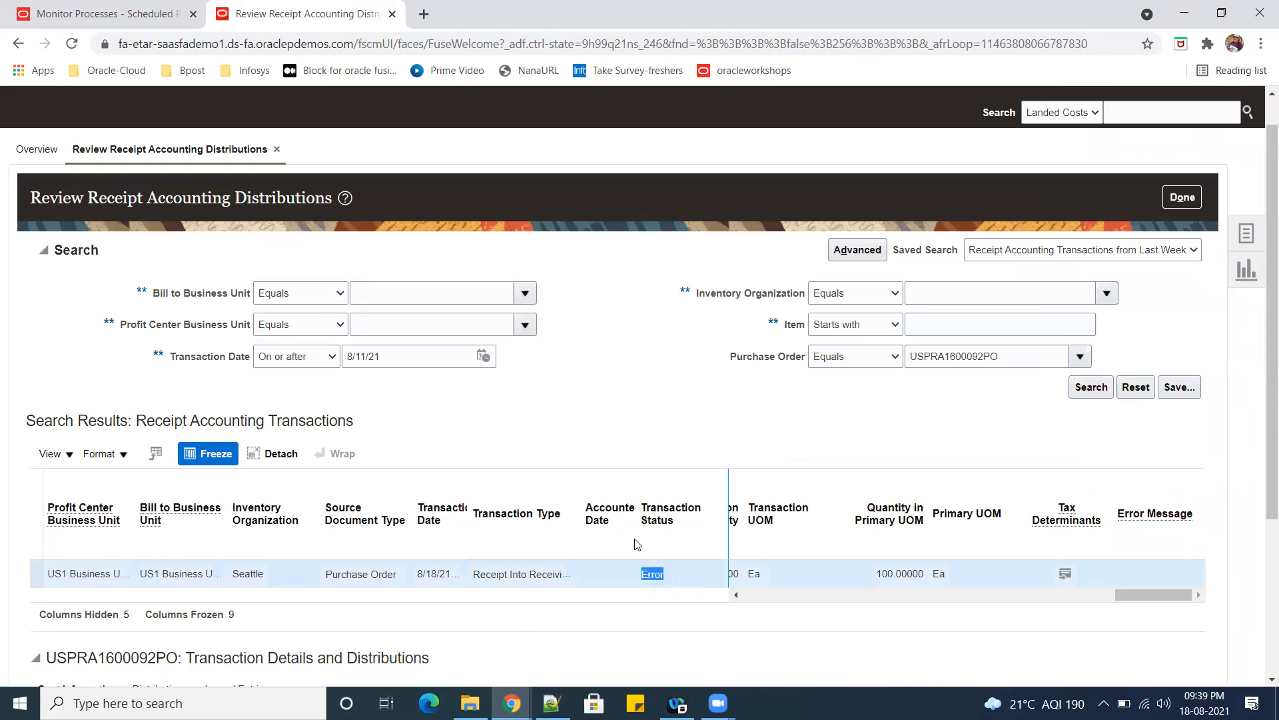
{"action": "left_click", "coordinate": [99, 17]}
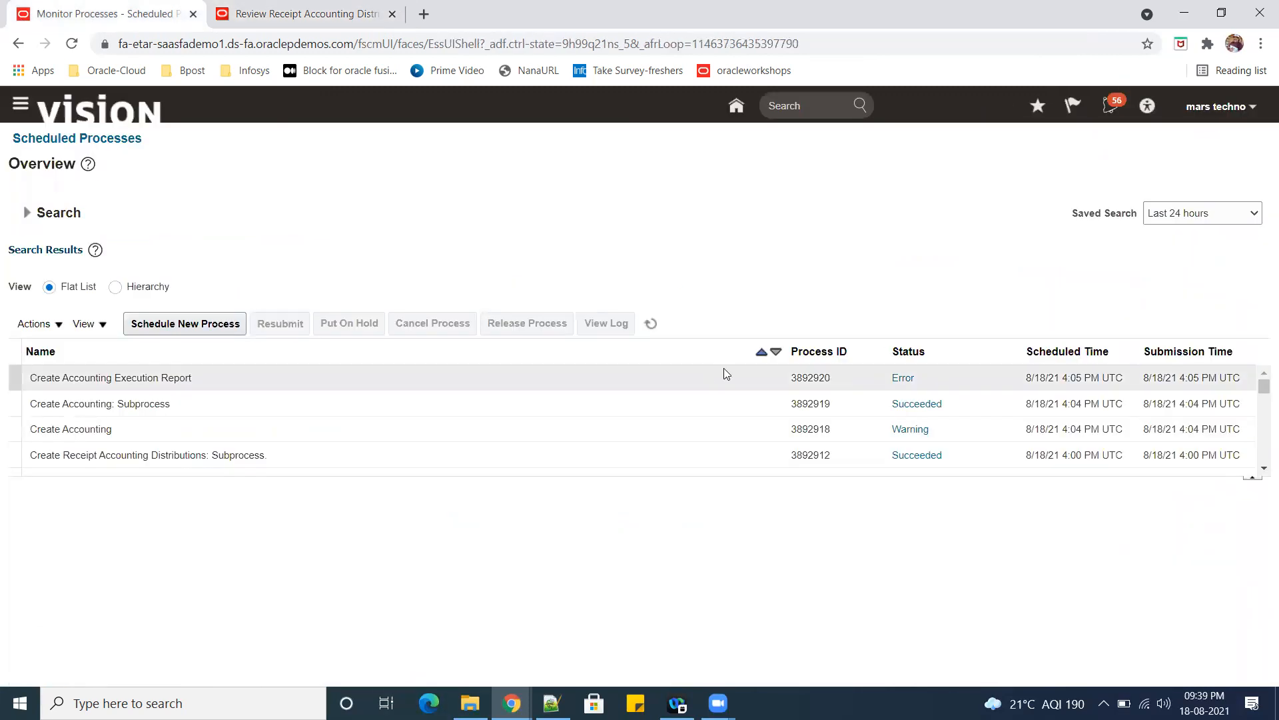
{"action": "left_click", "coordinate": [915, 377]}
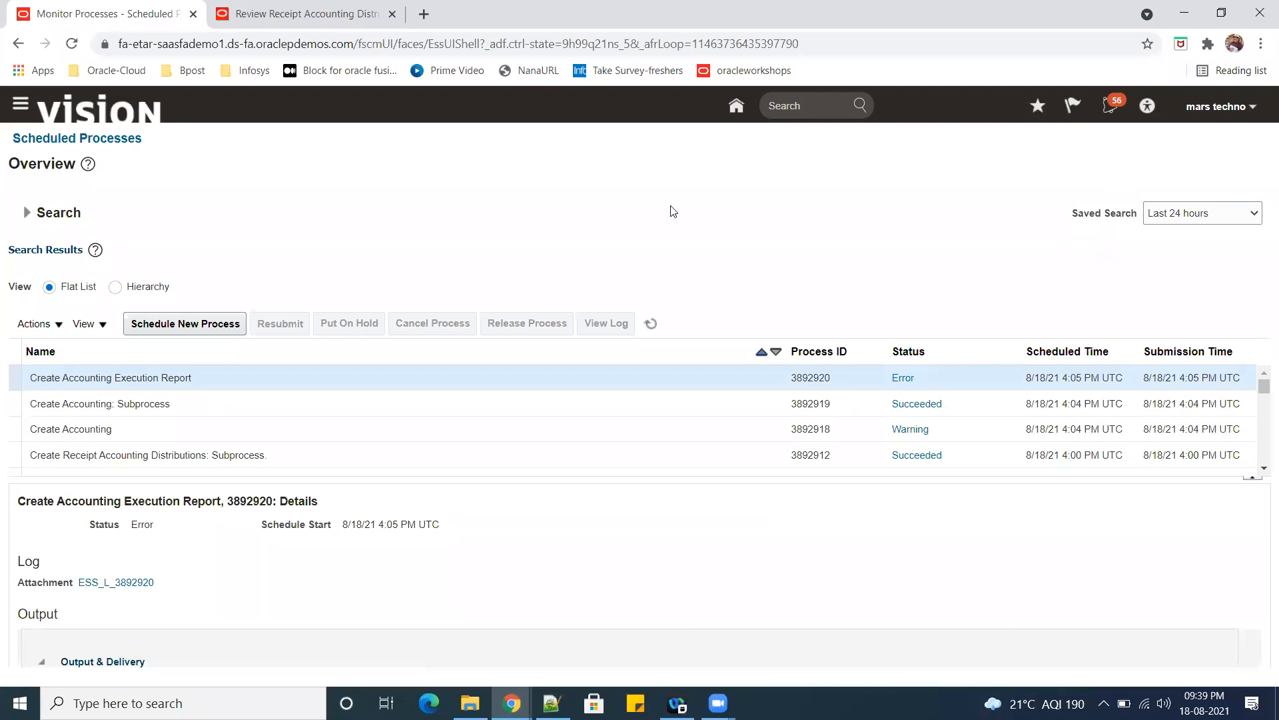
Finish reviewing the receipt accounting distributions and go from Receipt Accounting to the Inventory Management work area.
{"action": "left_click", "coordinate": [299, 14]}
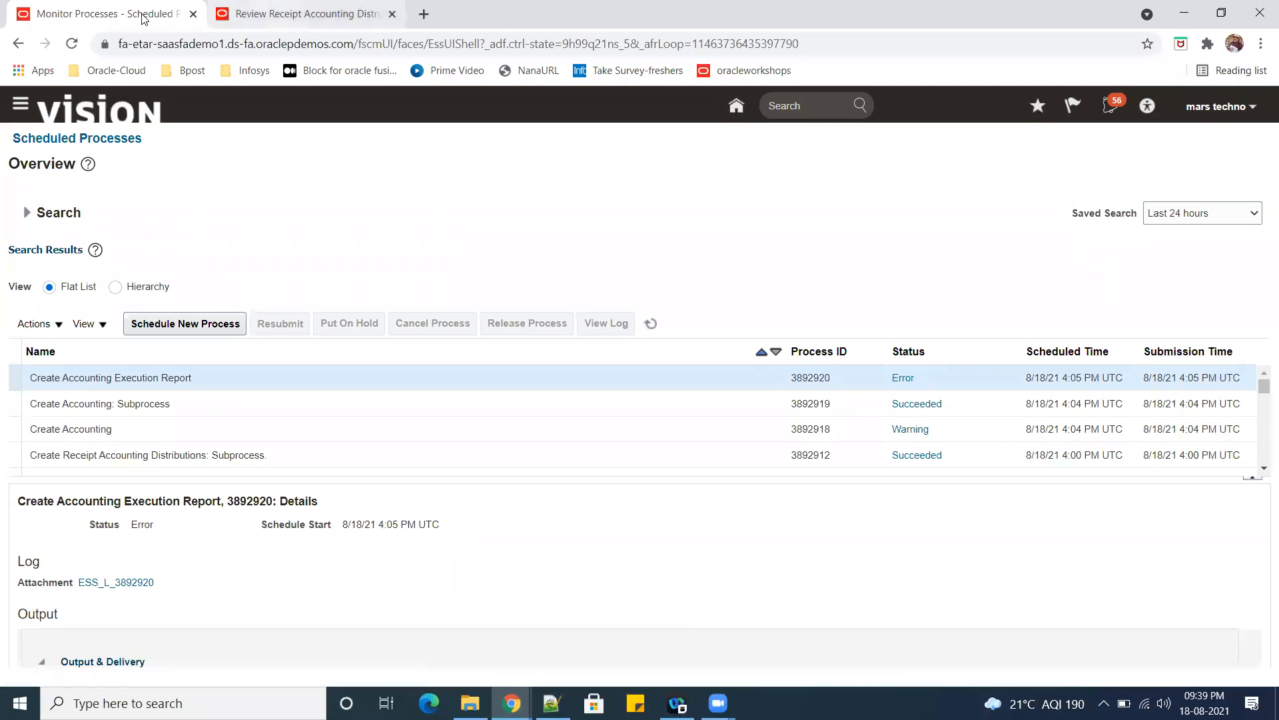
{"action": "left_click", "coordinate": [1176, 197]}
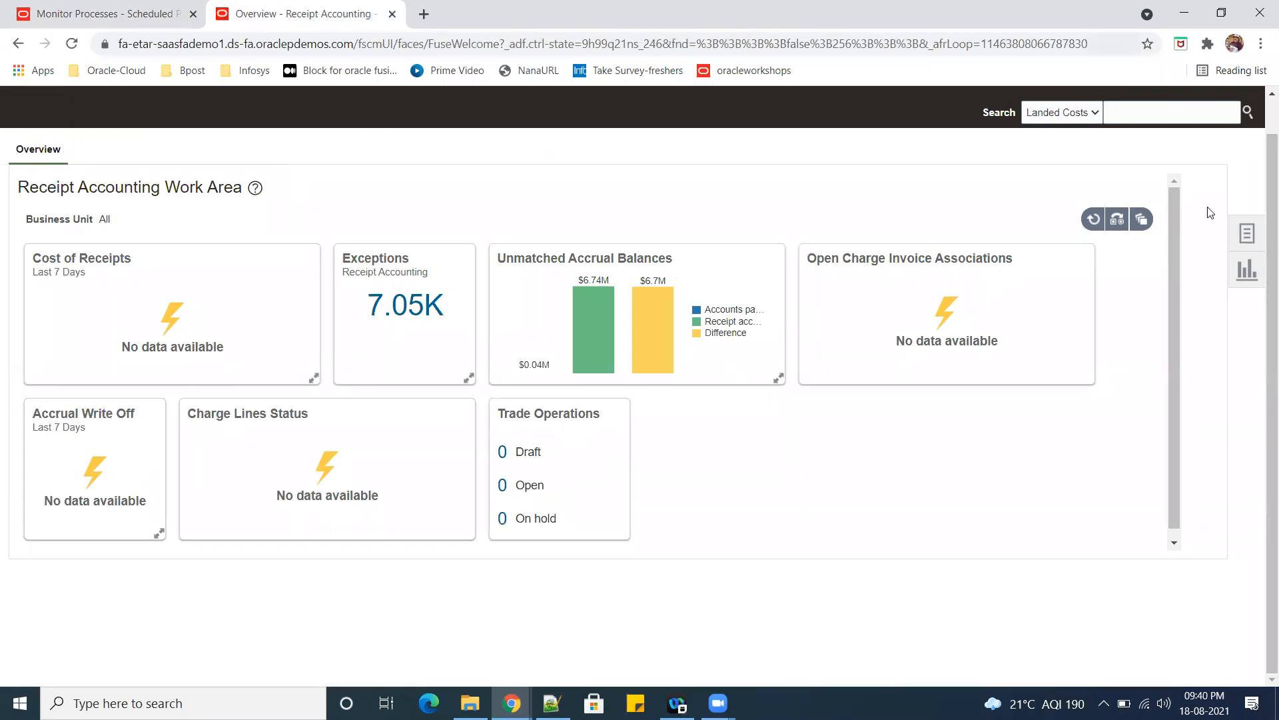
{"action": "scroll", "coordinate": [1111, 190], "scroll_direction": "up", "scroll_amount": 1}
{"action": "left_click", "coordinate": [1000, 109]}
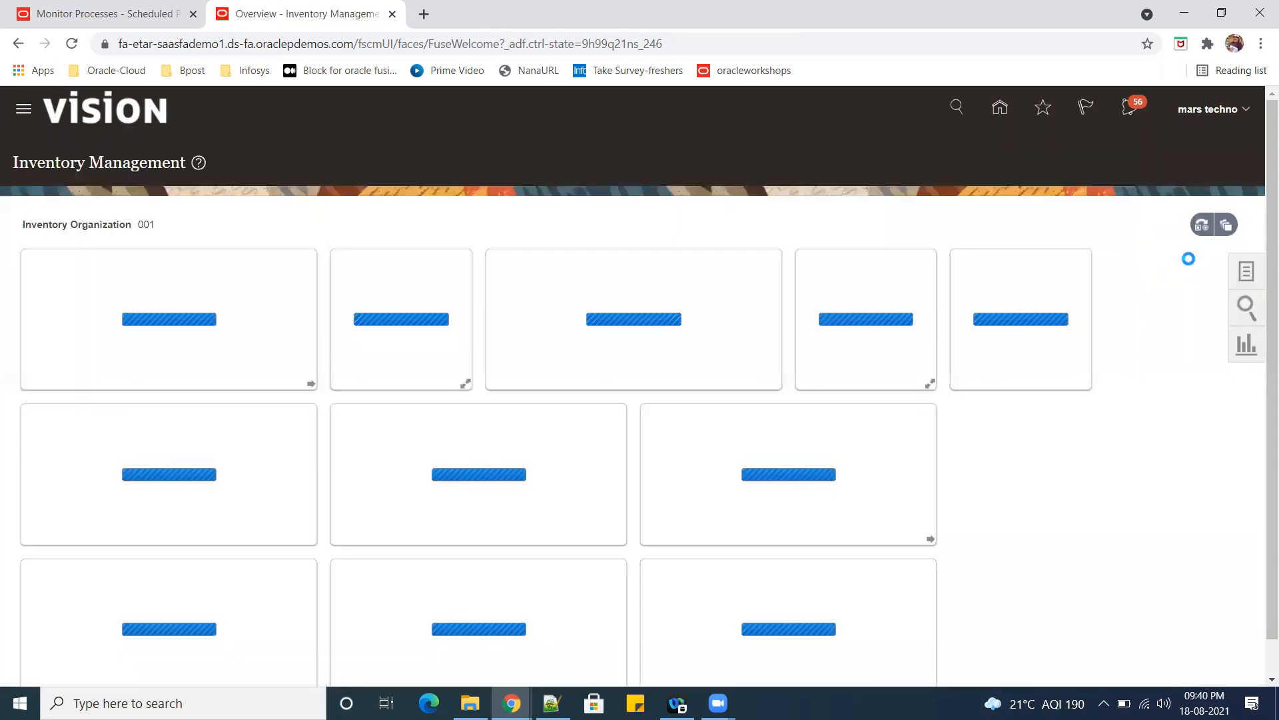
Show the Receipts tasks in Inventory Management and open Put Away Receipts.
{"action": "left_click", "coordinate": [1230, 270]}
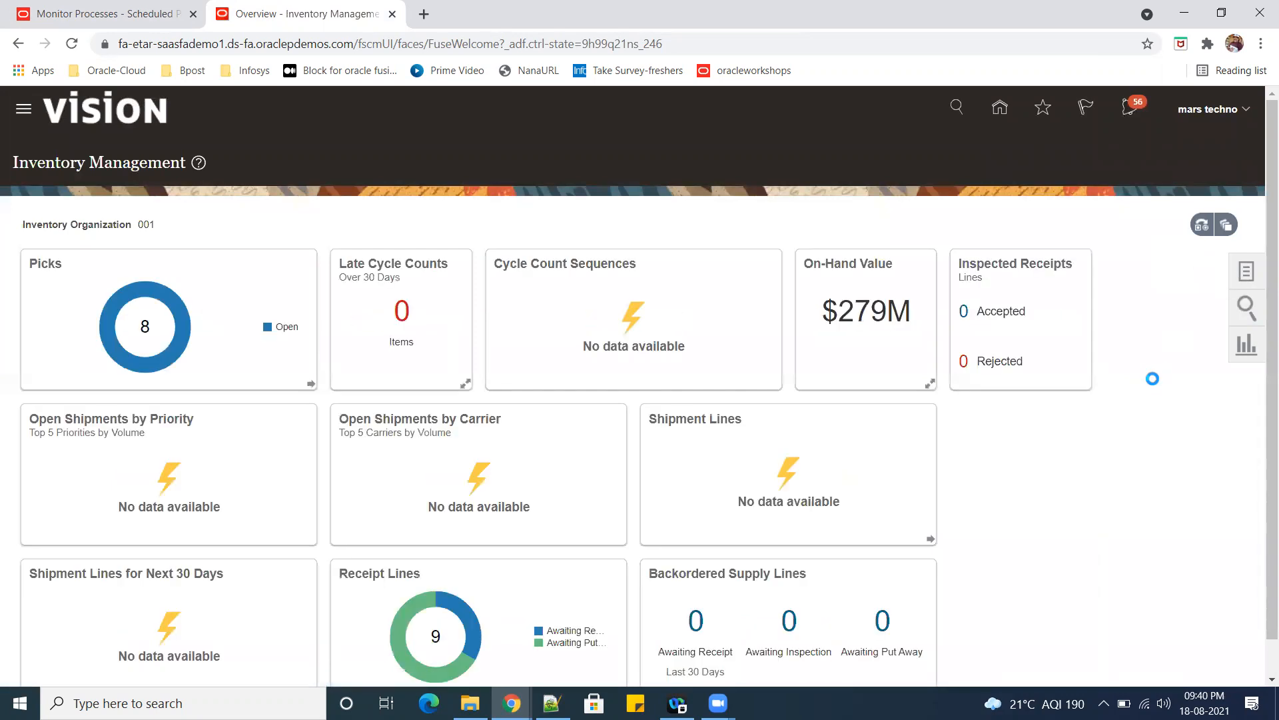
{"action": "left_click", "coordinate": [1185, 148]}
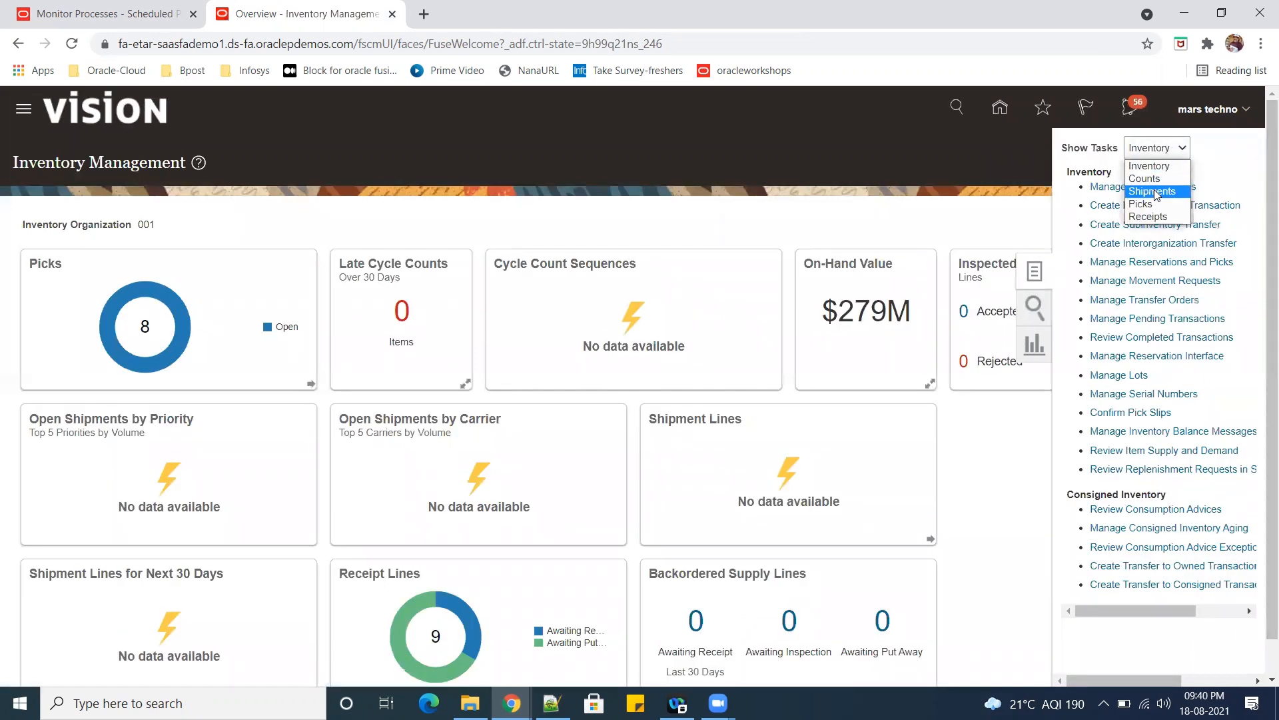
{"action": "left_click", "coordinate": [1163, 218]}
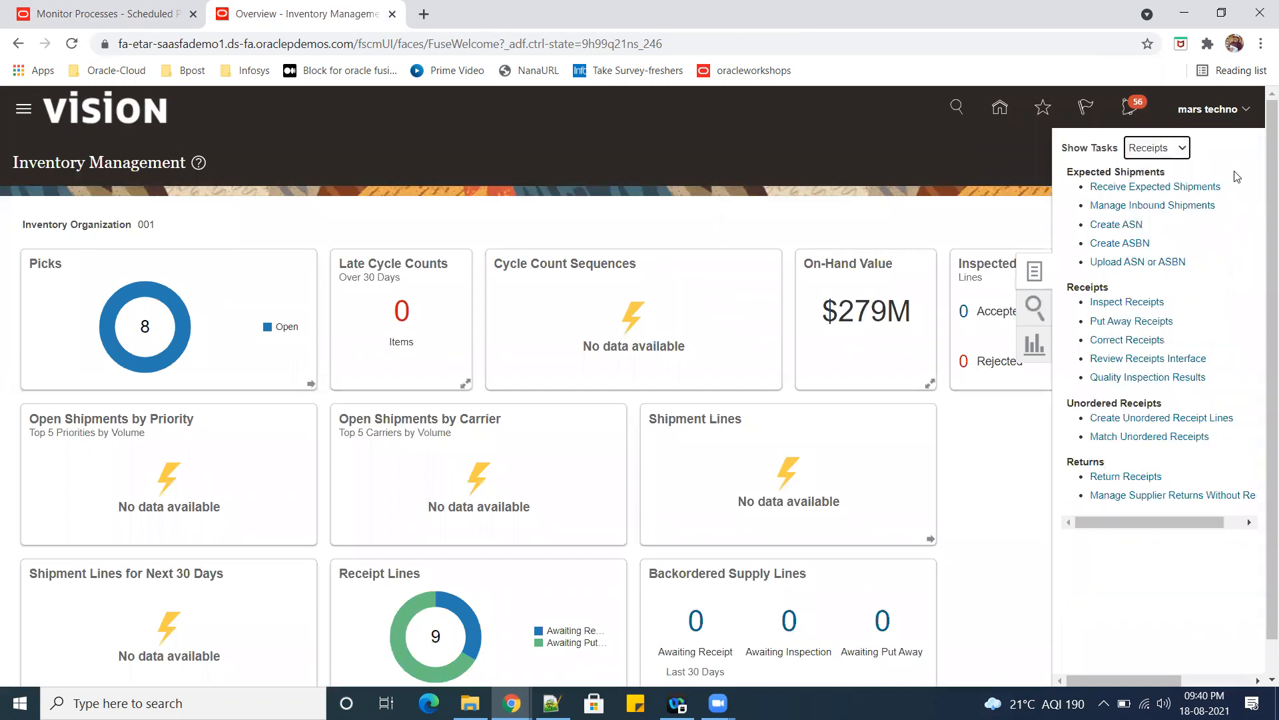
{"action": "left_click", "coordinate": [1133, 322]}
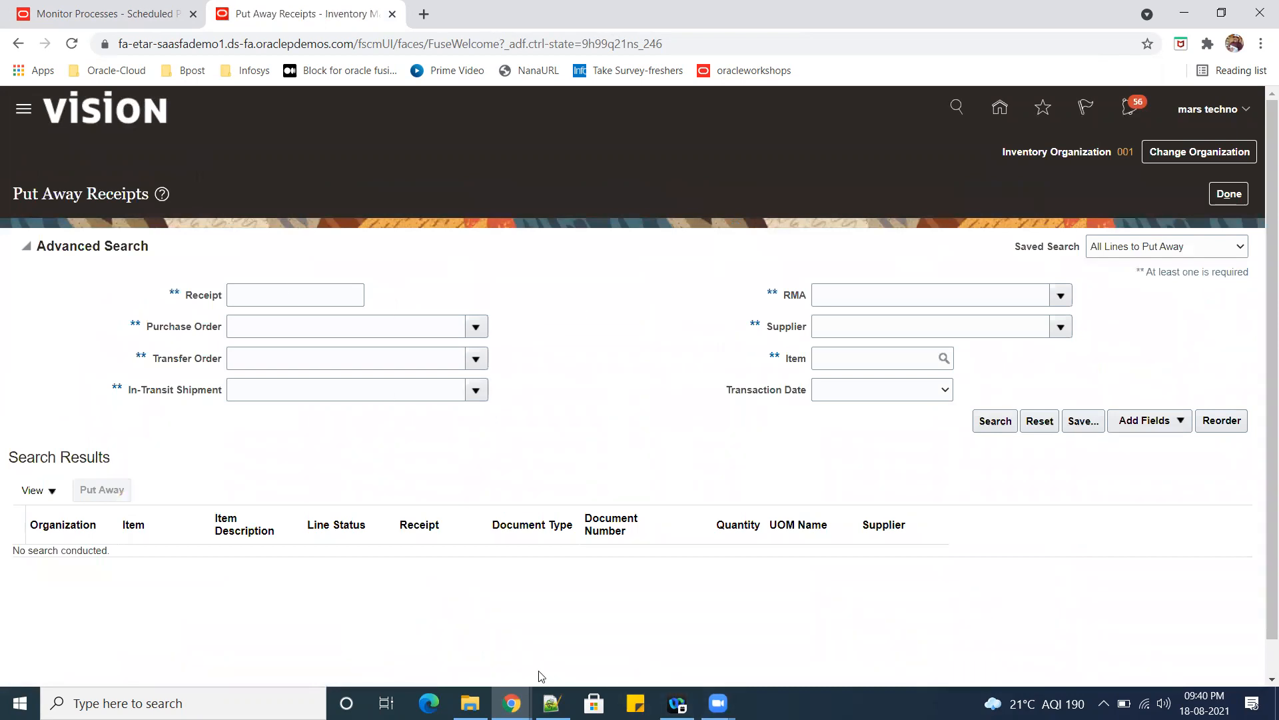
Switch to Notepad++ and copy receipt number 51855 from the new 2 notes.
{"action": "left_click", "coordinate": [552, 703]}
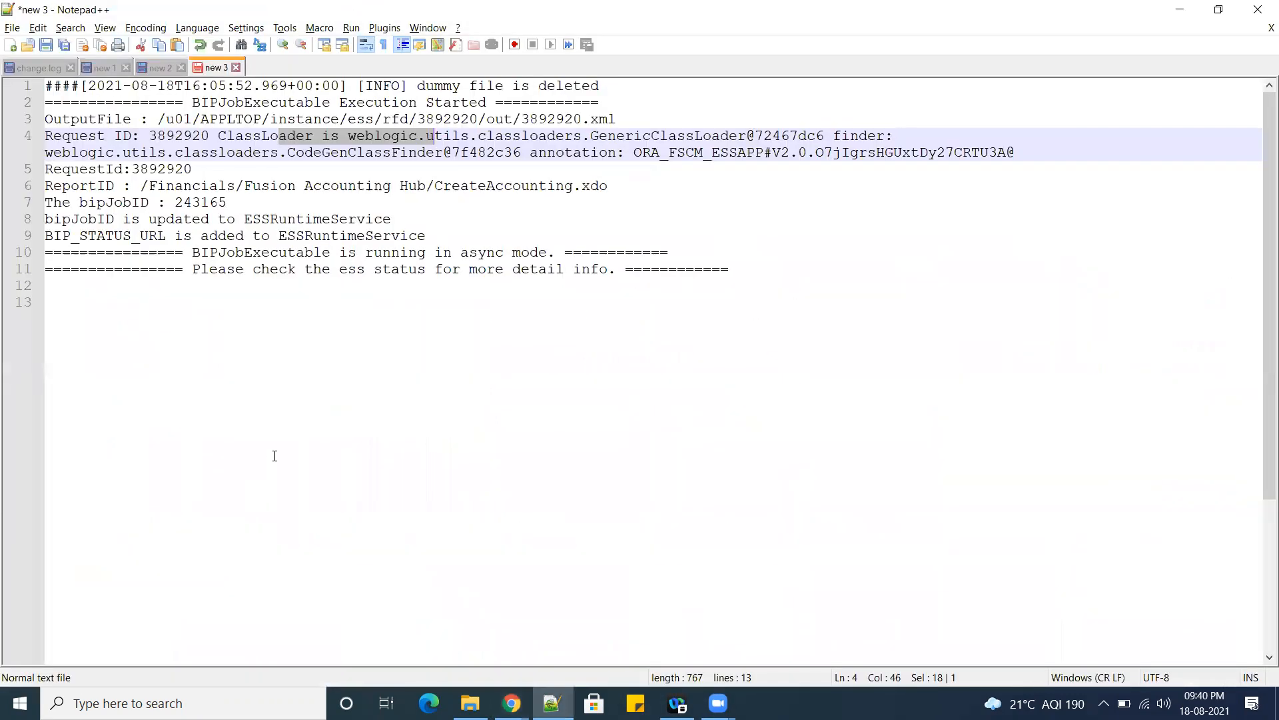
{"action": "left_click", "coordinate": [160, 69]}
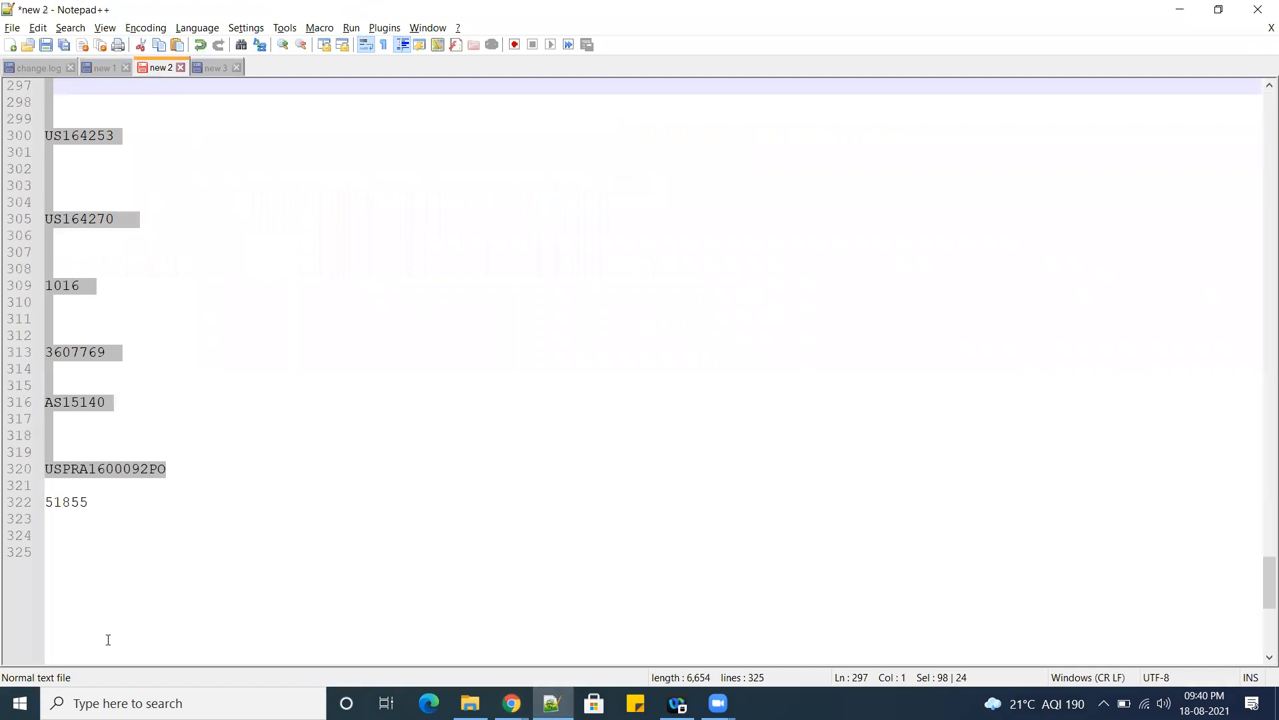
{"action": "left_click", "coordinate": [146, 578]}
{"action": "double_click", "coordinate": [59, 505]}
{"action": "key", "text": "ctrl+c"}
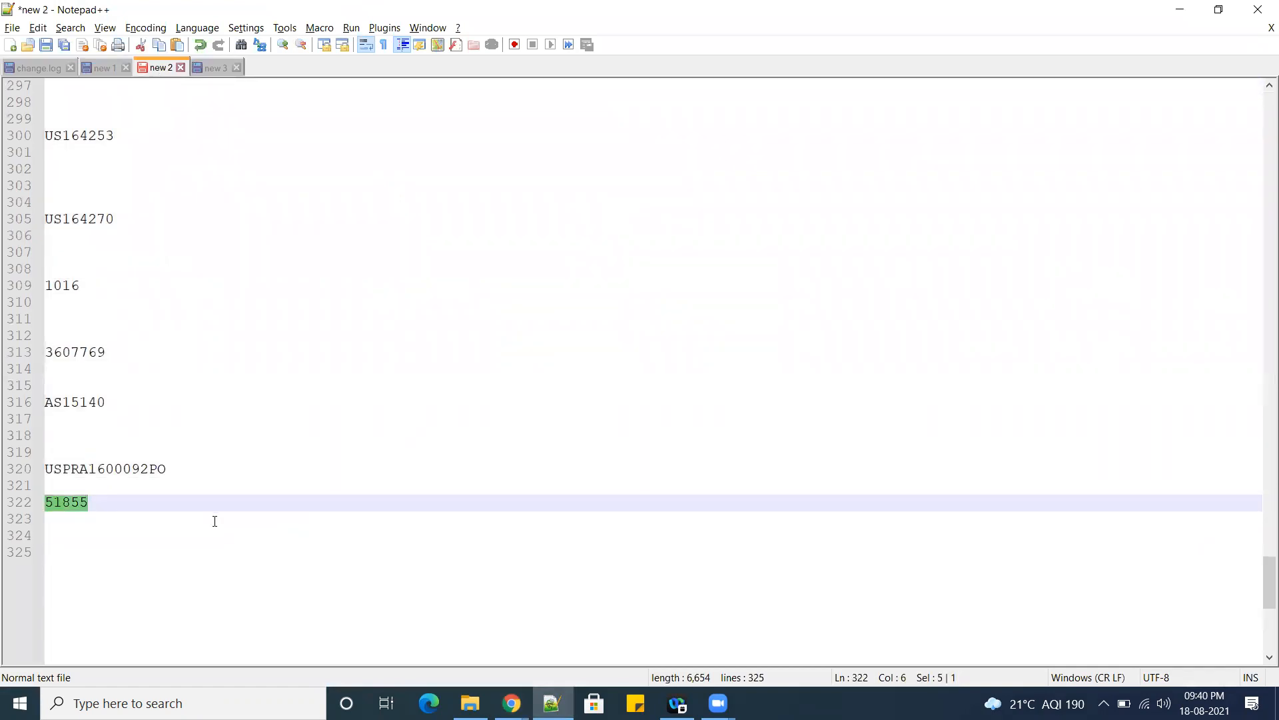
Return to Put Away Receipts in Chrome and search for receipt 51855.
{"action": "key", "text": "alt+Tab"}
{"action": "left_click", "coordinate": [285, 294]}
{"action": "key", "text": "ctrl+v"}
{"action": "left_click", "coordinate": [993, 425]}
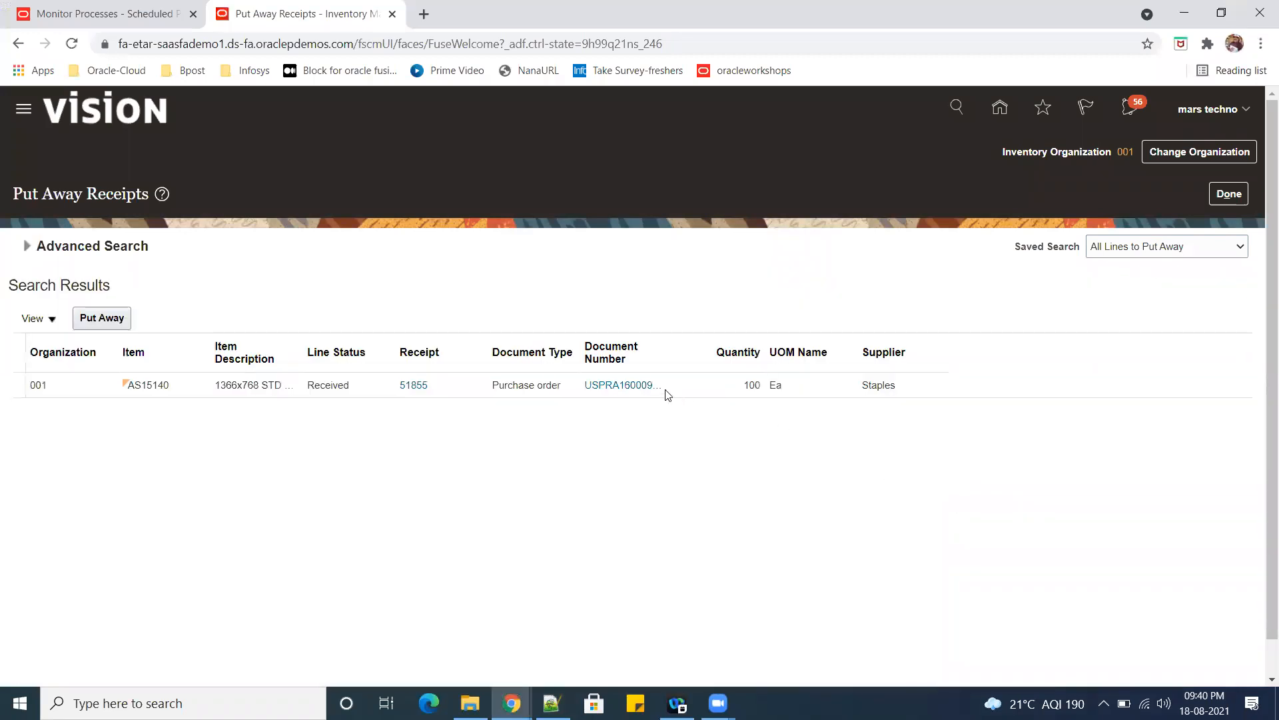
Open the received AS15140 line for put-away and try to submit it without a subinventory.
{"action": "left_click", "coordinate": [675, 385]}
{"action": "left_click", "coordinate": [101, 318]}
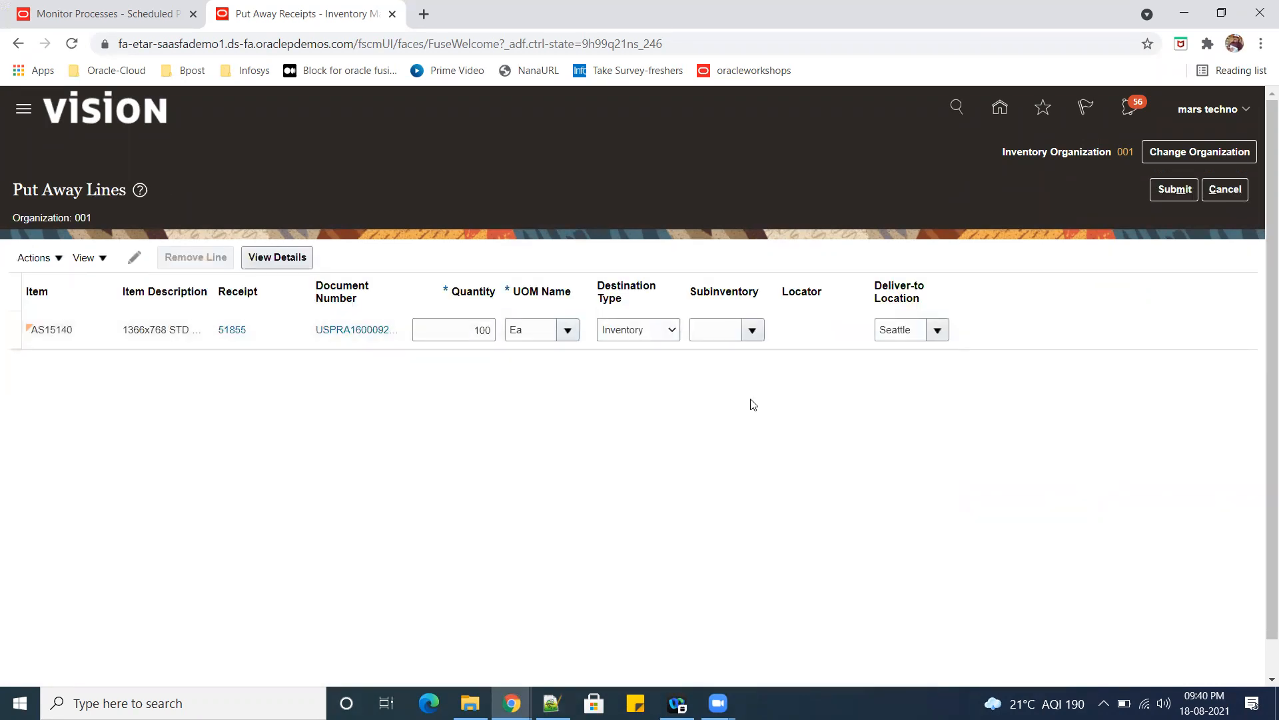
{"action": "left_click", "coordinate": [1175, 189]}
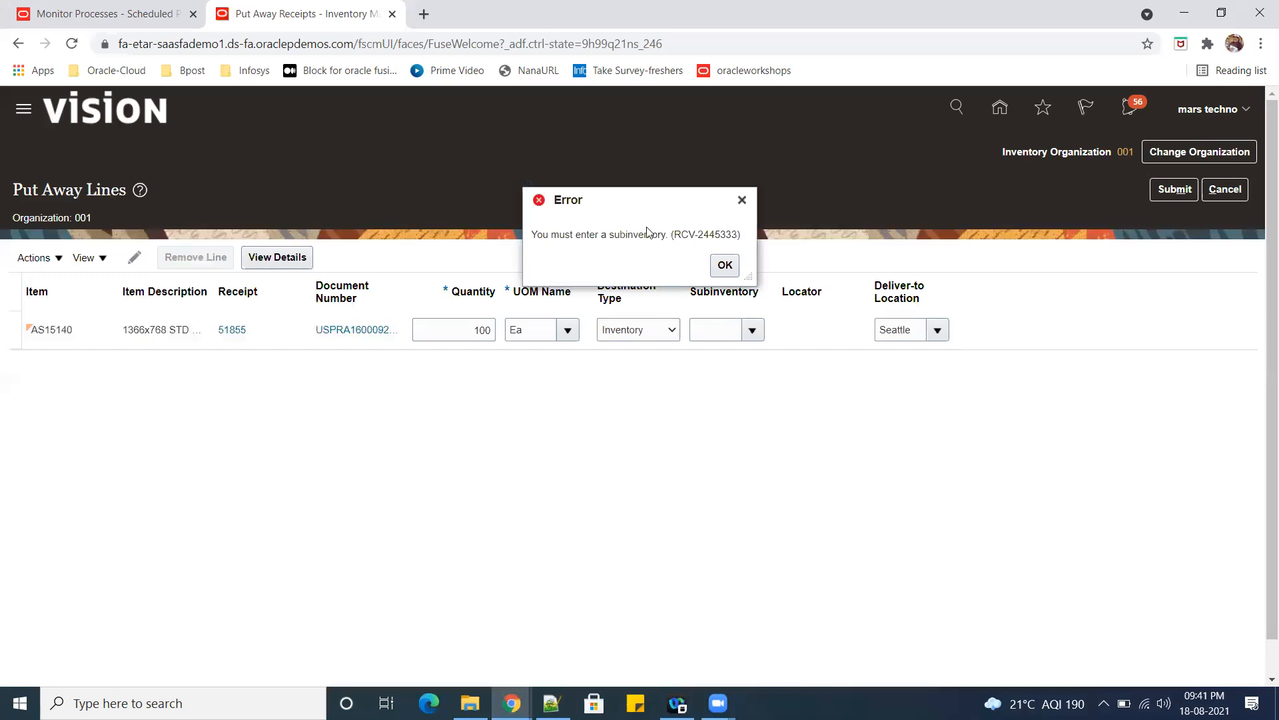
{"action": "left_click", "coordinate": [726, 265]}
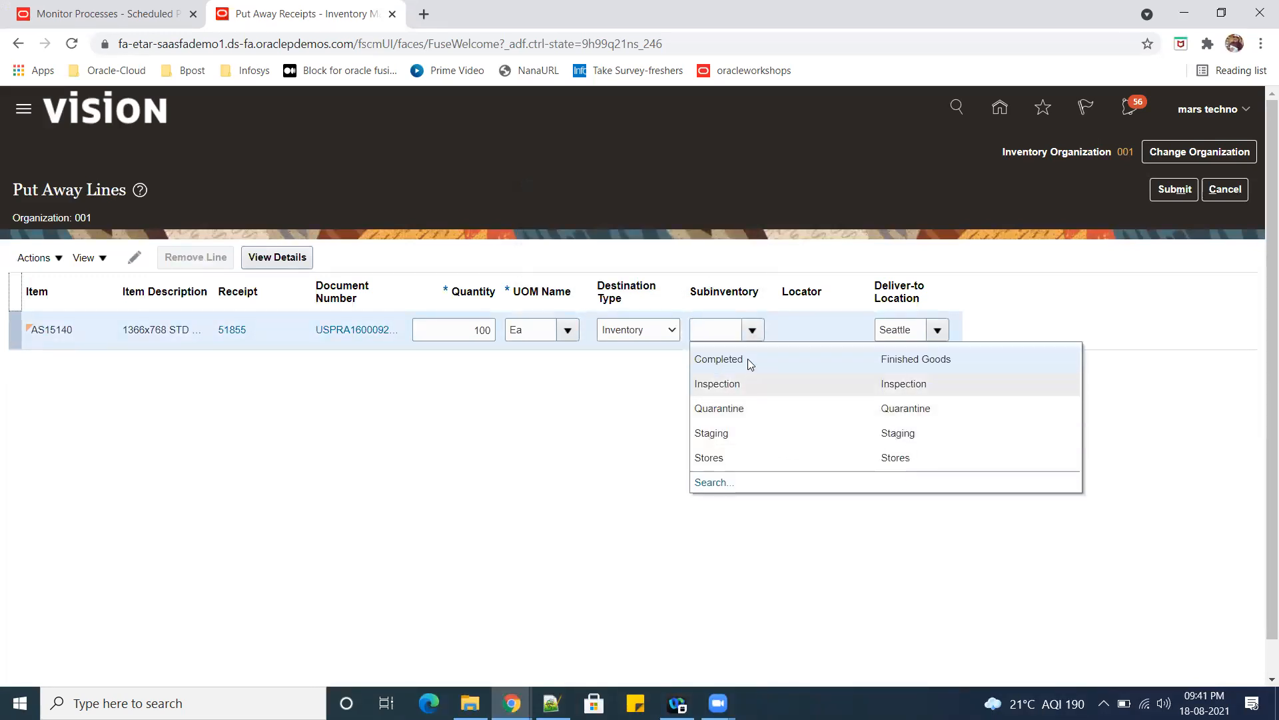
Assign the Completed subinventory to the AS15140 line, submit the put-away and finish Put Away Receipts.
{"action": "left_click", "coordinate": [749, 362]}
{"action": "left_click", "coordinate": [1175, 190]}
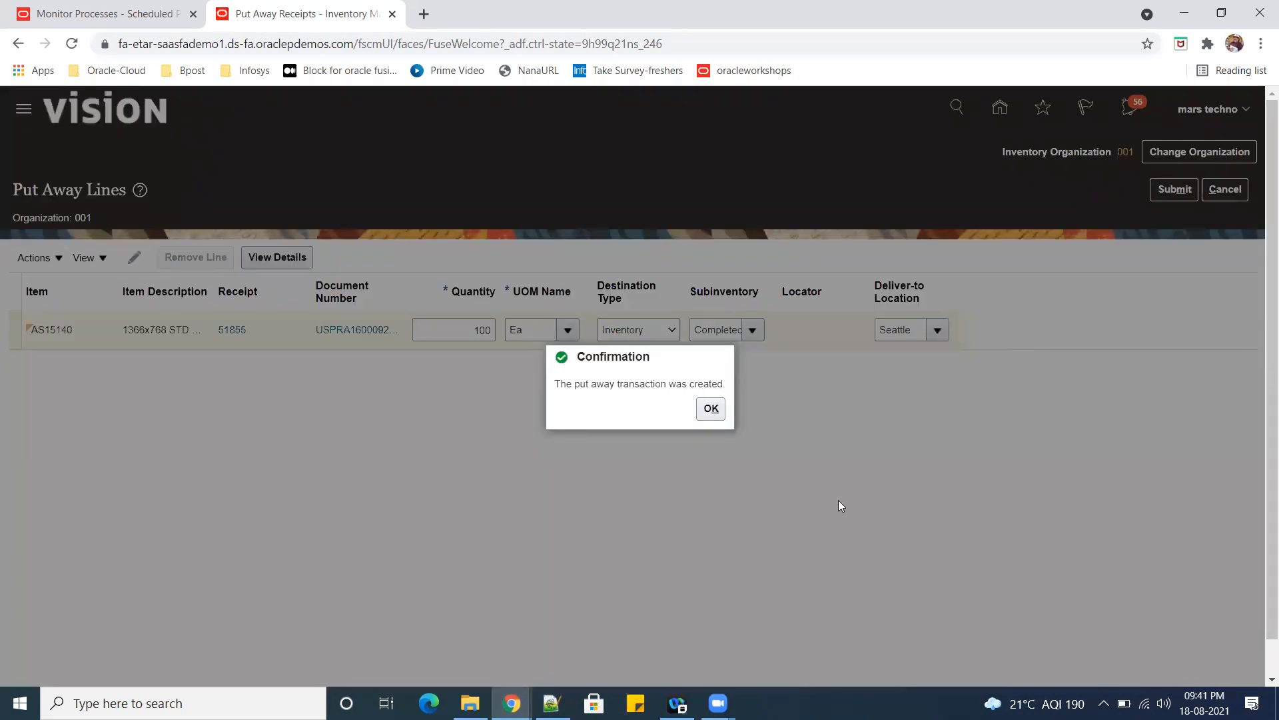
{"action": "left_click", "coordinate": [707, 409]}
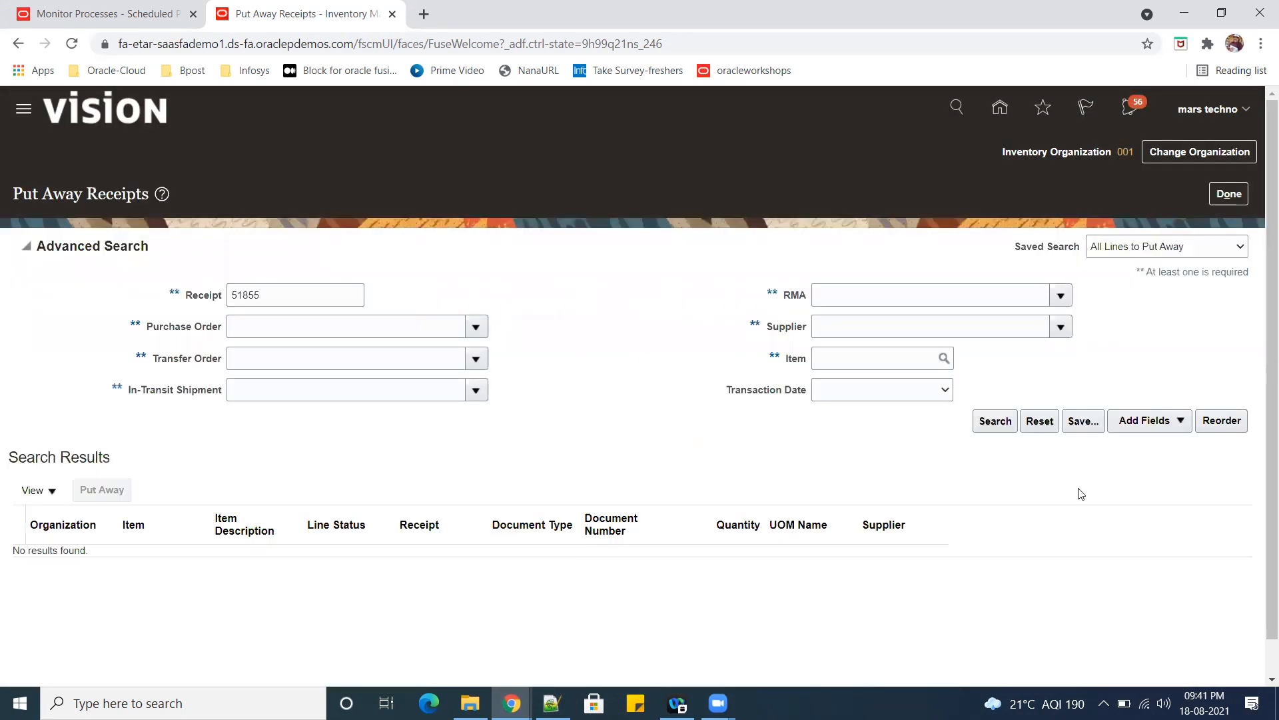
{"action": "left_click", "coordinate": [1226, 194]}
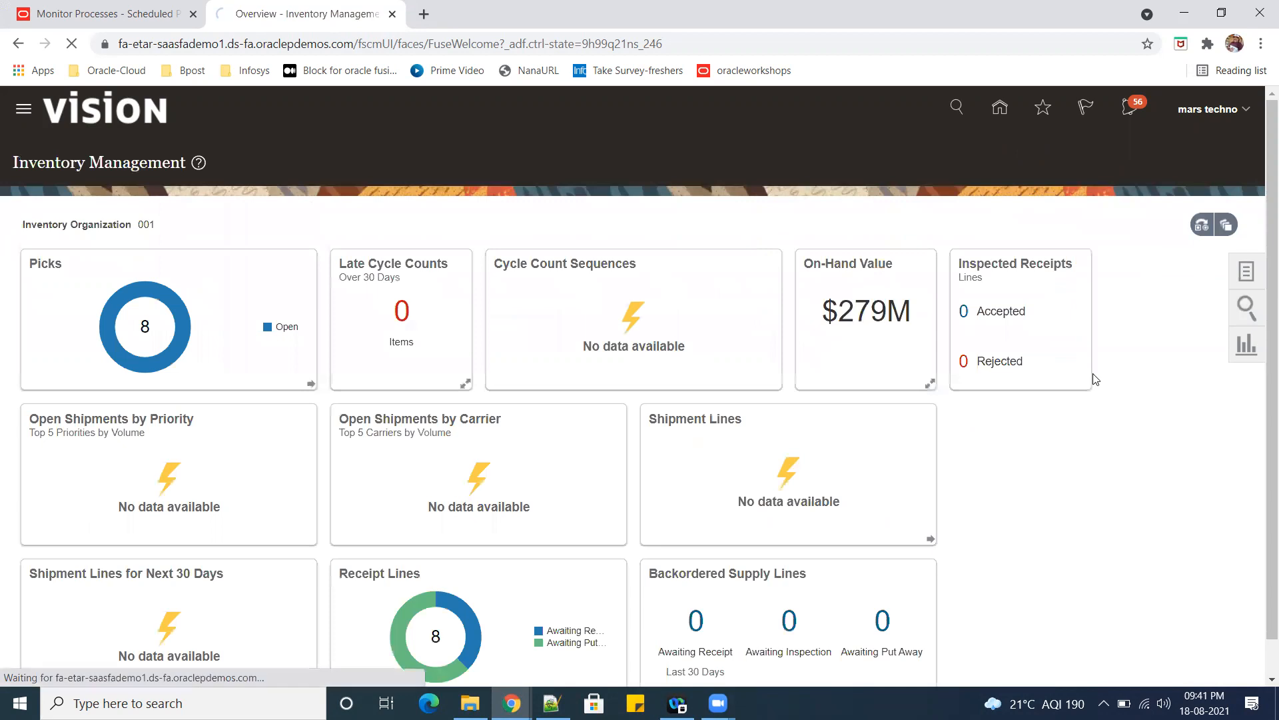
Return to the home page and open Scheduled Processes from the Tools apps.
{"action": "left_click", "coordinate": [986, 385]}
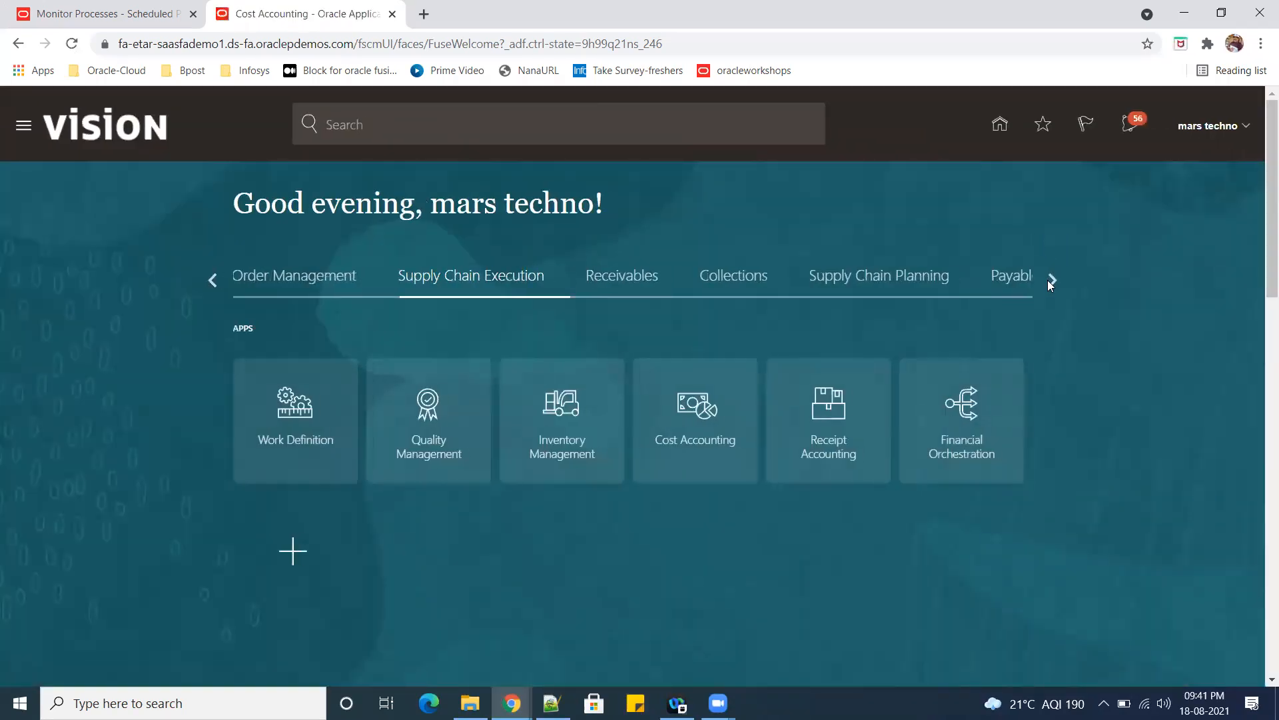
{"action": "left_click", "coordinate": [1049, 279]}
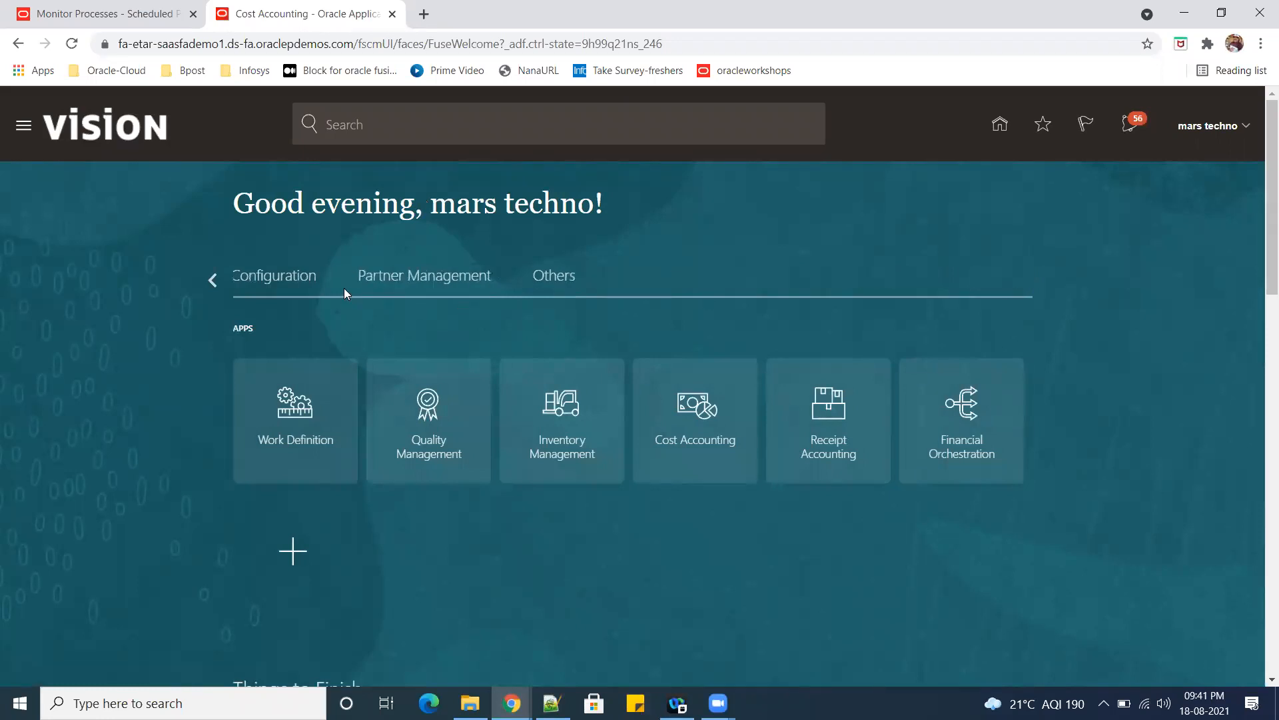
{"action": "left_click", "coordinate": [212, 279]}
{"action": "left_click", "coordinate": [955, 276]}
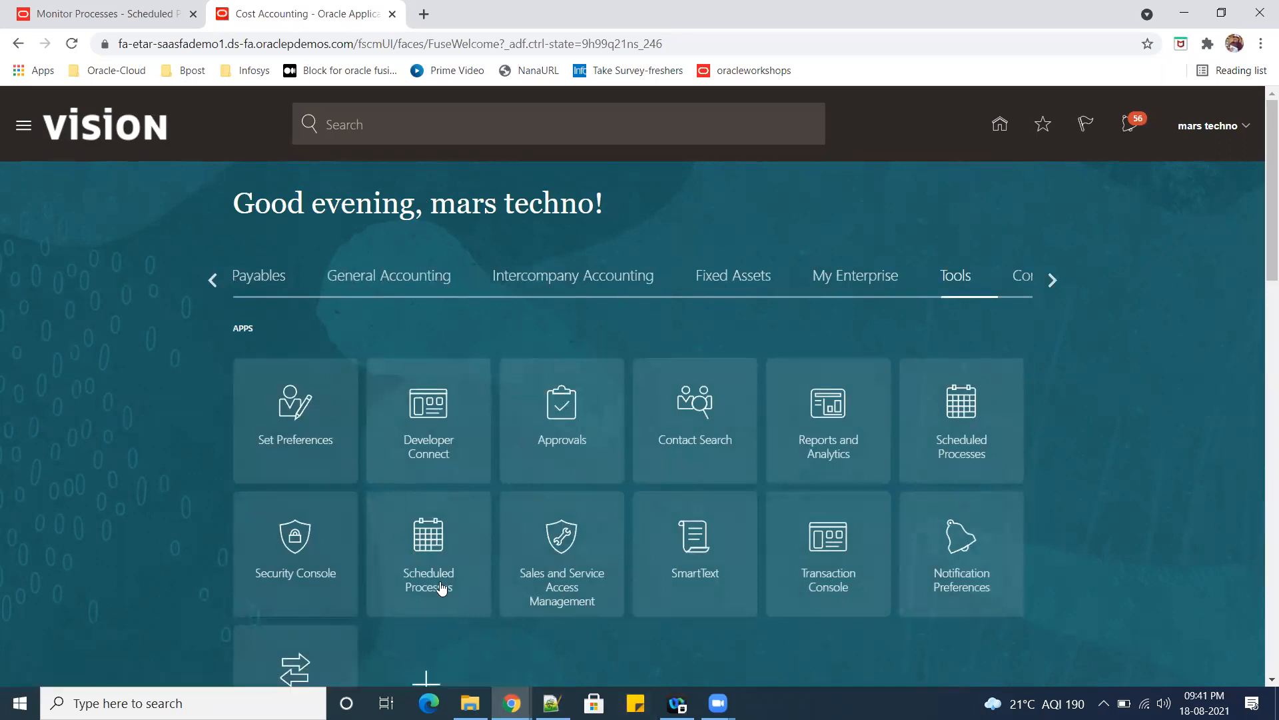
{"action": "left_click", "coordinate": [442, 552]}
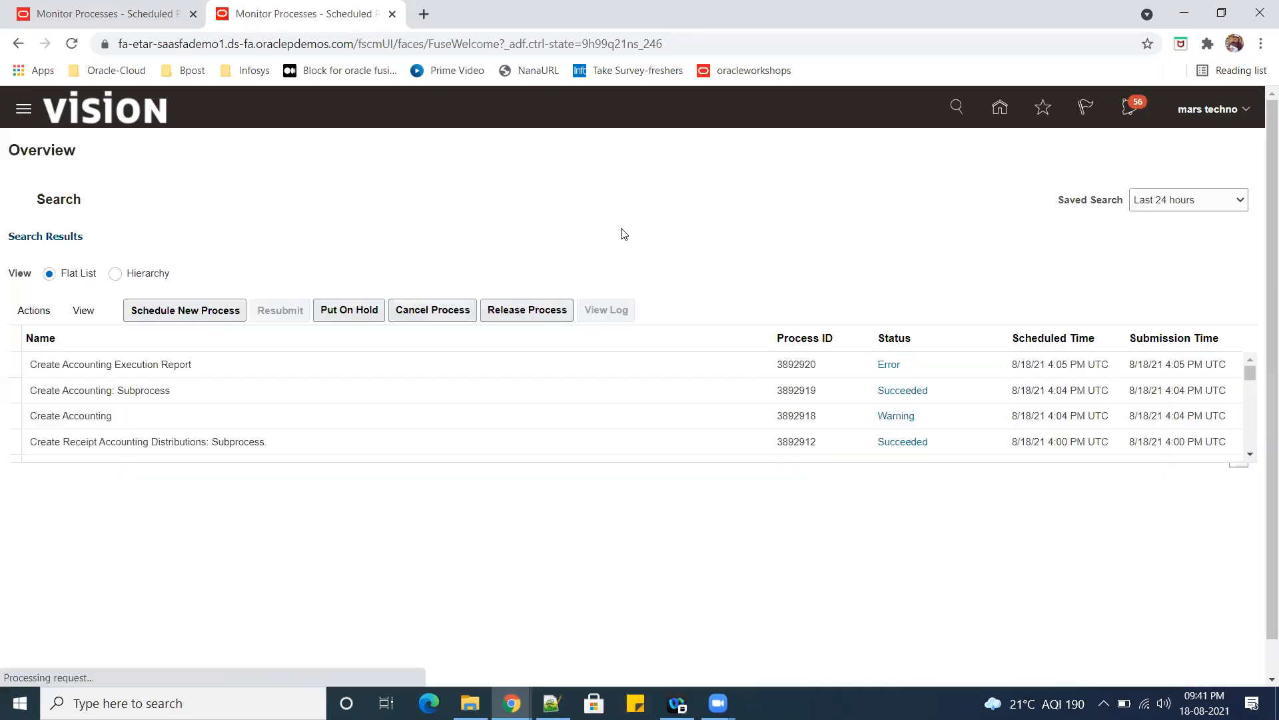
Start scheduling a new job and choose the Transfer Transactions from Inventory to Costing process.
{"action": "left_click", "coordinate": [169, 313]}
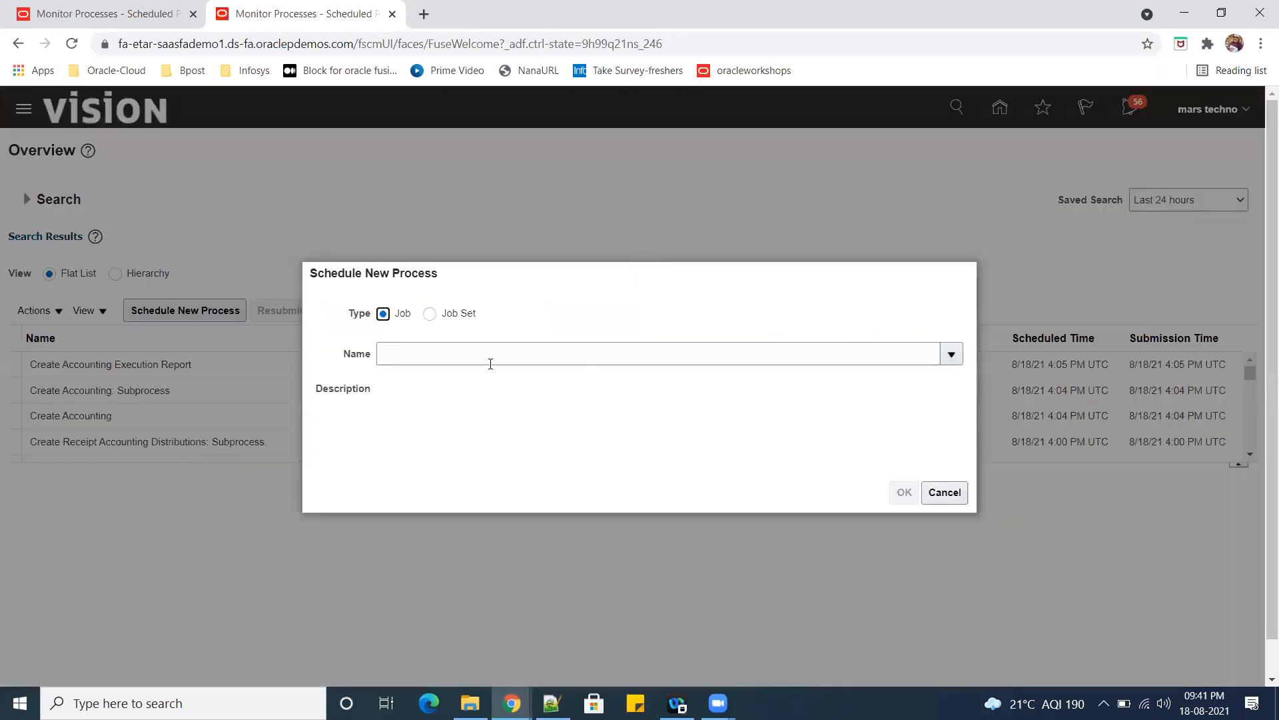
{"action": "left_click", "coordinate": [486, 356]}
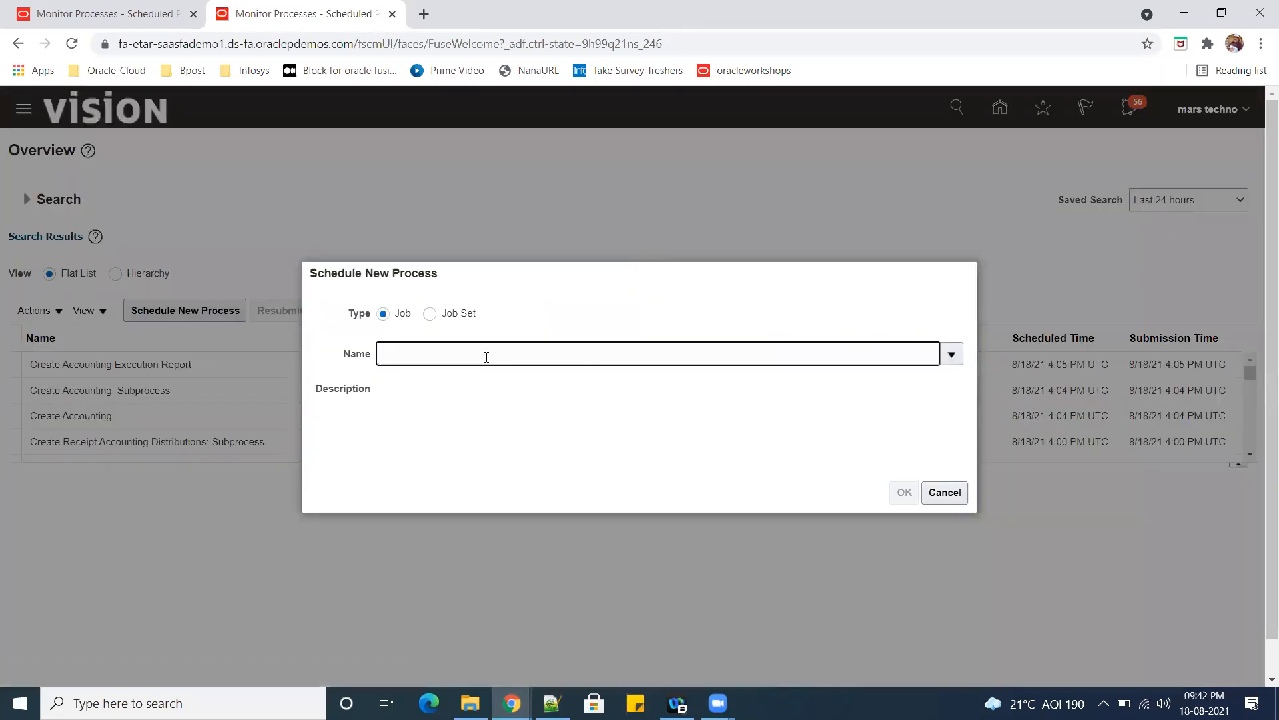
{"action": "type", "text": "tRAN"}
{"action": "key", "text": "BackSpace"}
{"action": "key", "text": "BackSpace"}
{"action": "key", "text": "BackSpace"}
{"action": "type", "text": "ransfer Transactions from"}
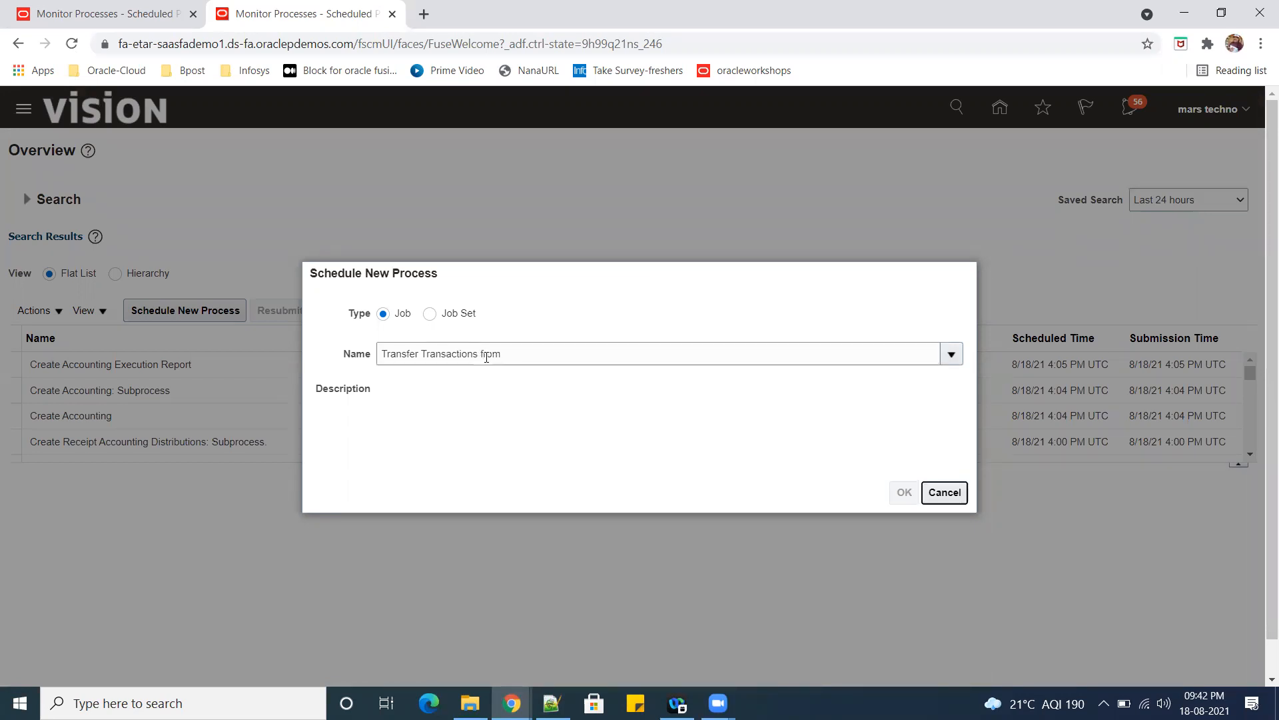
{"action": "left_click", "coordinate": [428, 442]}
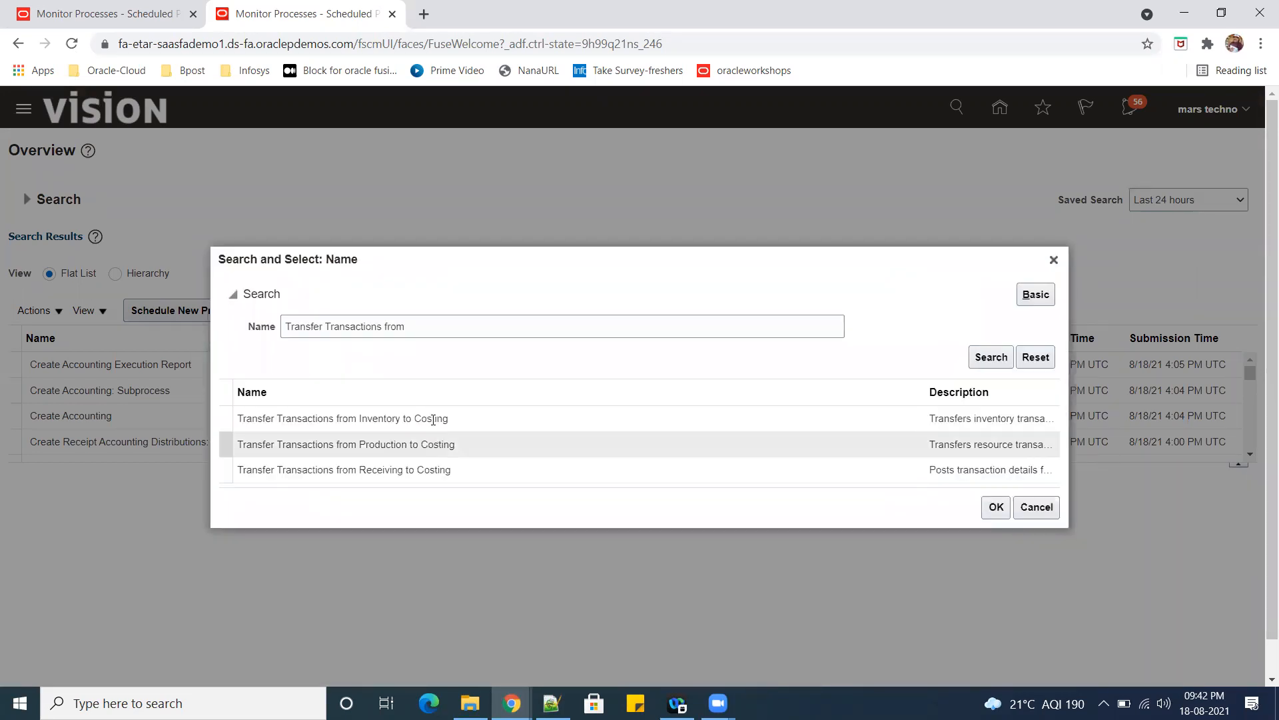
{"action": "left_click", "coordinate": [433, 419]}
{"action": "left_click", "coordinate": [998, 508]}
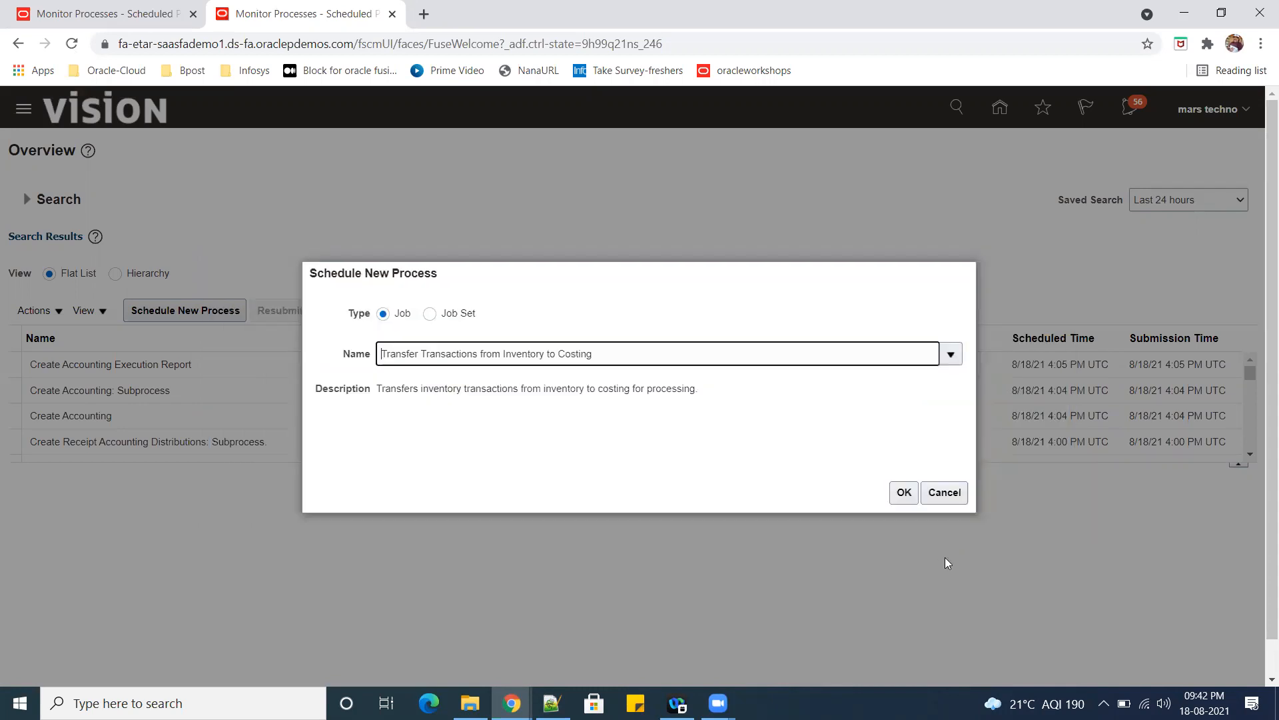
{"action": "left_click", "coordinate": [903, 491]}
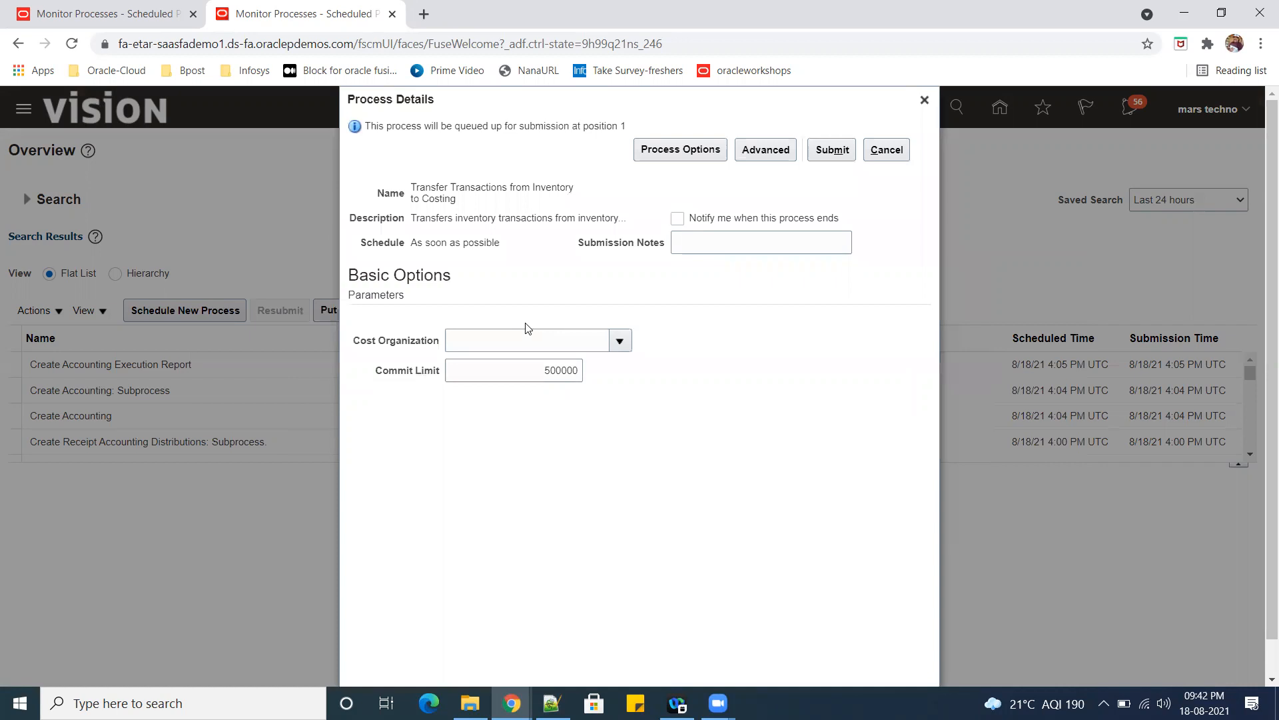
Set the transfer's cost organization to US Operations and submit the process.
{"action": "left_click", "coordinate": [518, 336]}
{"action": "left_click", "coordinate": [621, 341]}
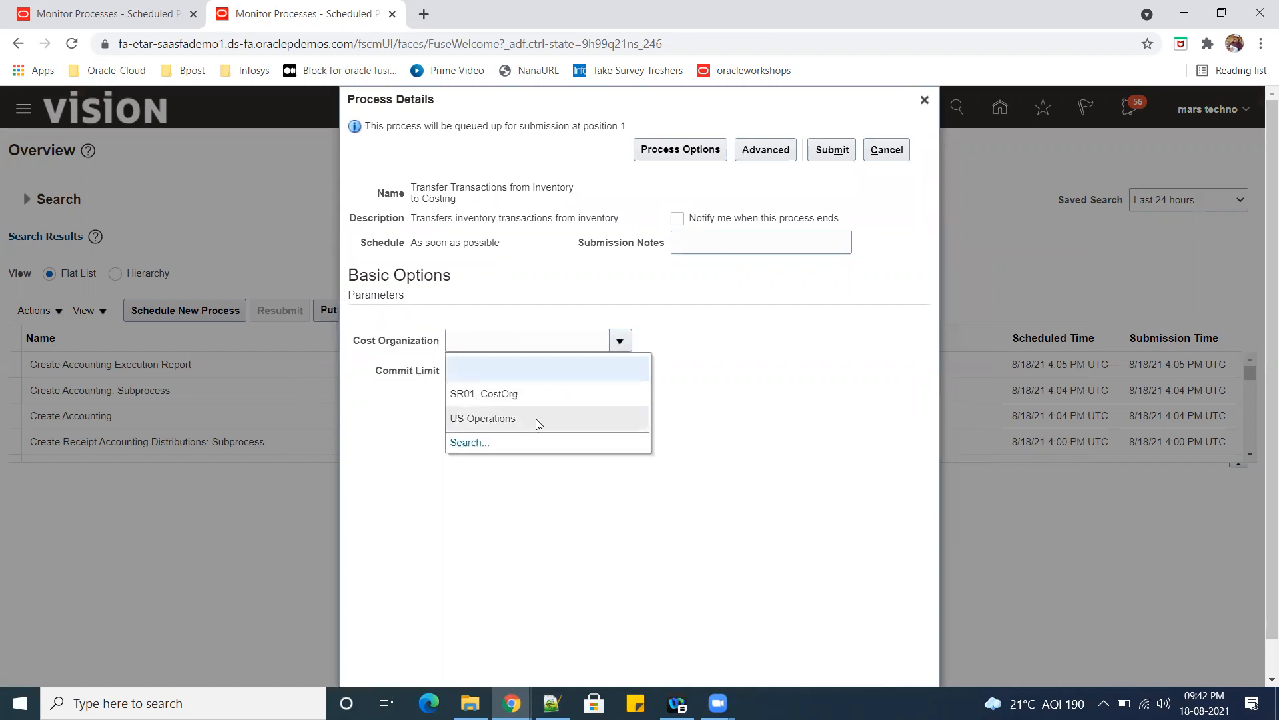
{"action": "left_click", "coordinate": [536, 419]}
{"action": "left_click", "coordinate": [831, 156]}
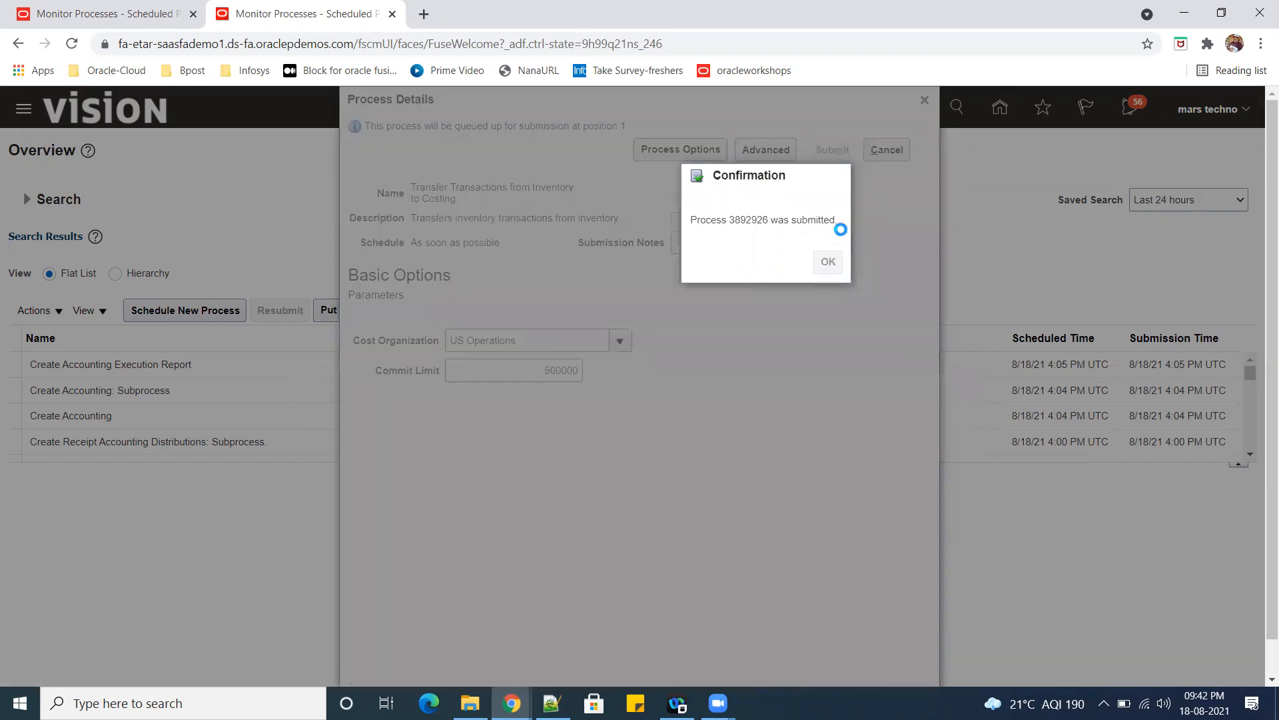
{"action": "key", "text": "Return"}
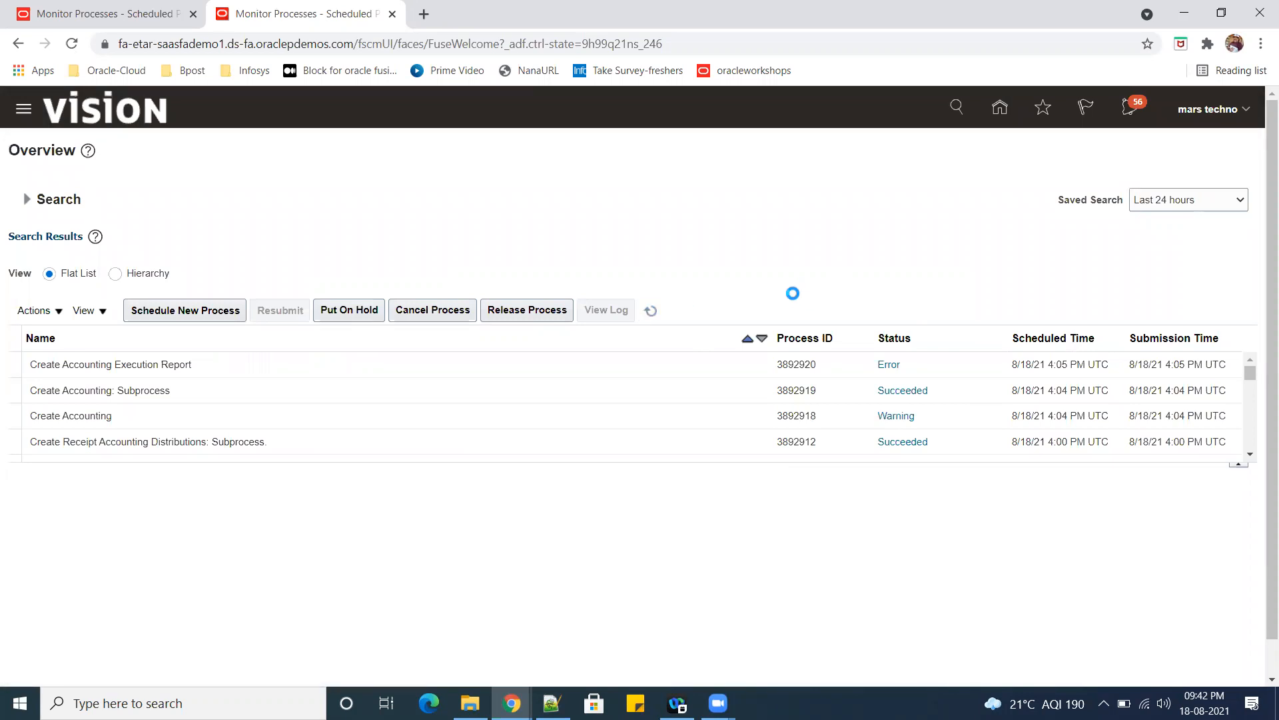
Return to the home page in the first browser tab and open the Cost Accounting app under Supply Chain Execution.
{"action": "left_click", "coordinate": [57, 14]}
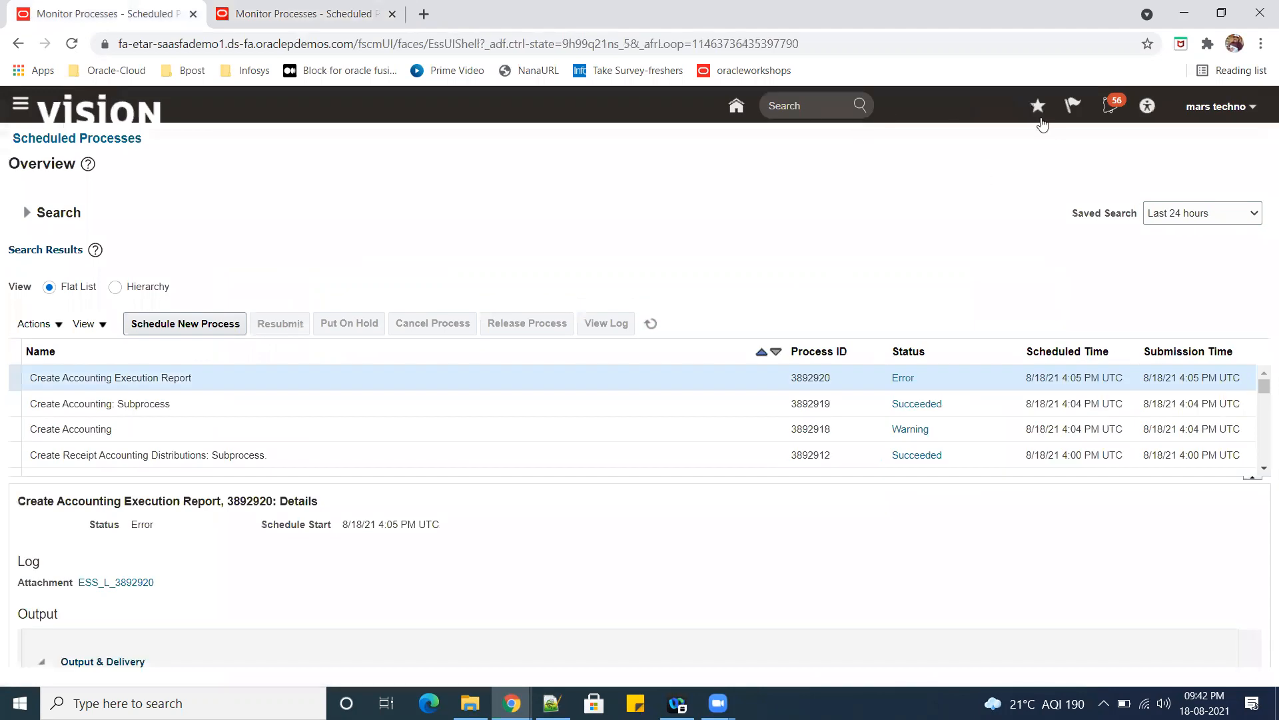
{"action": "left_click", "coordinate": [736, 106]}
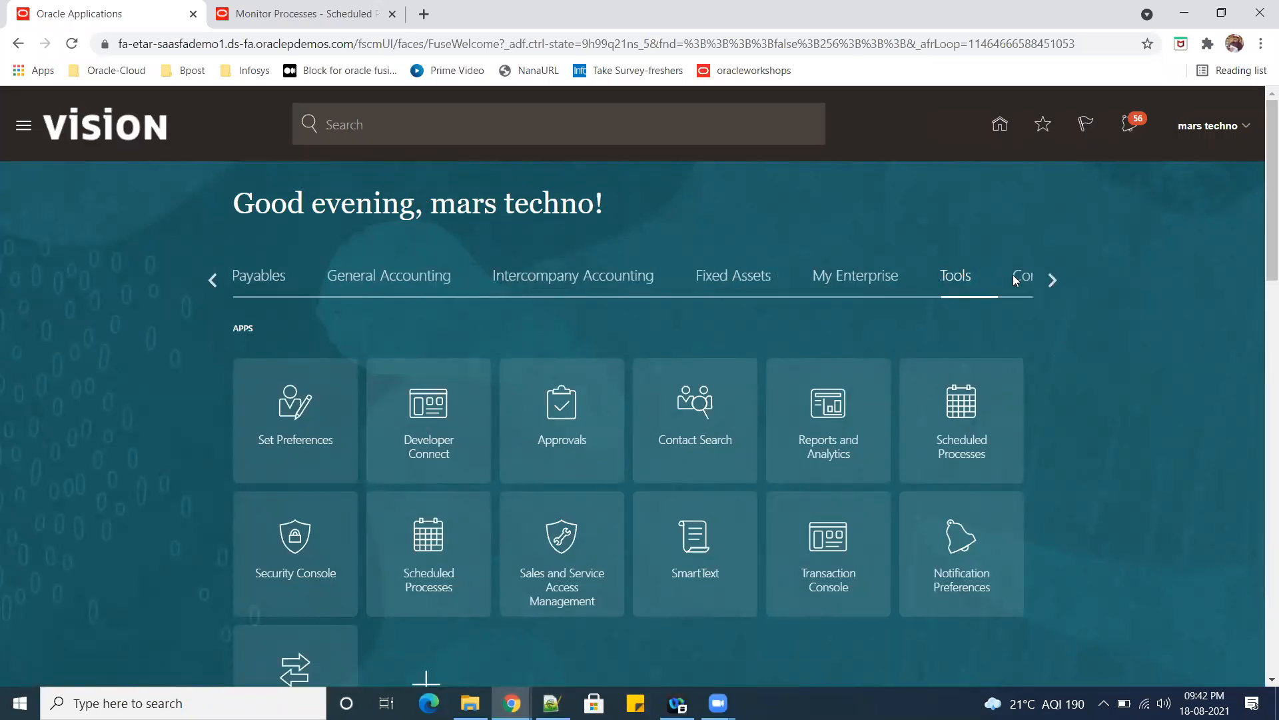
{"action": "left_click", "coordinate": [1052, 280]}
{"action": "left_click", "coordinate": [214, 280]}
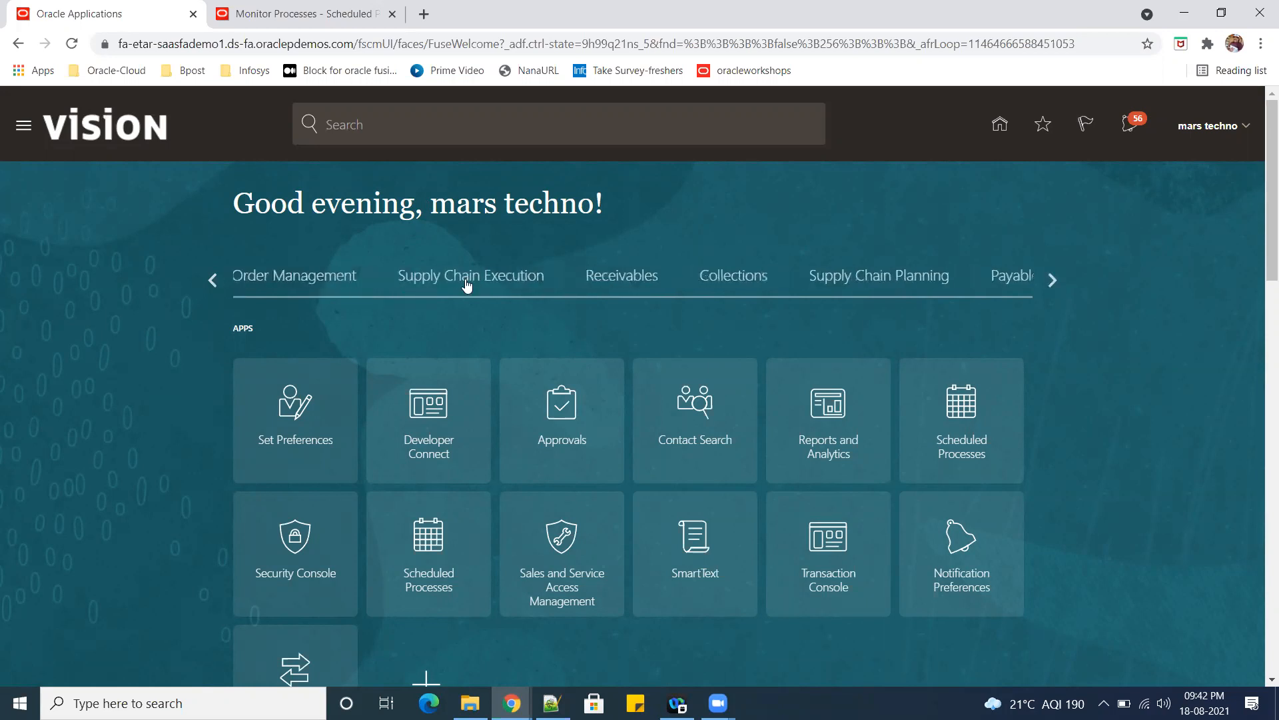
{"action": "left_click", "coordinate": [467, 279]}
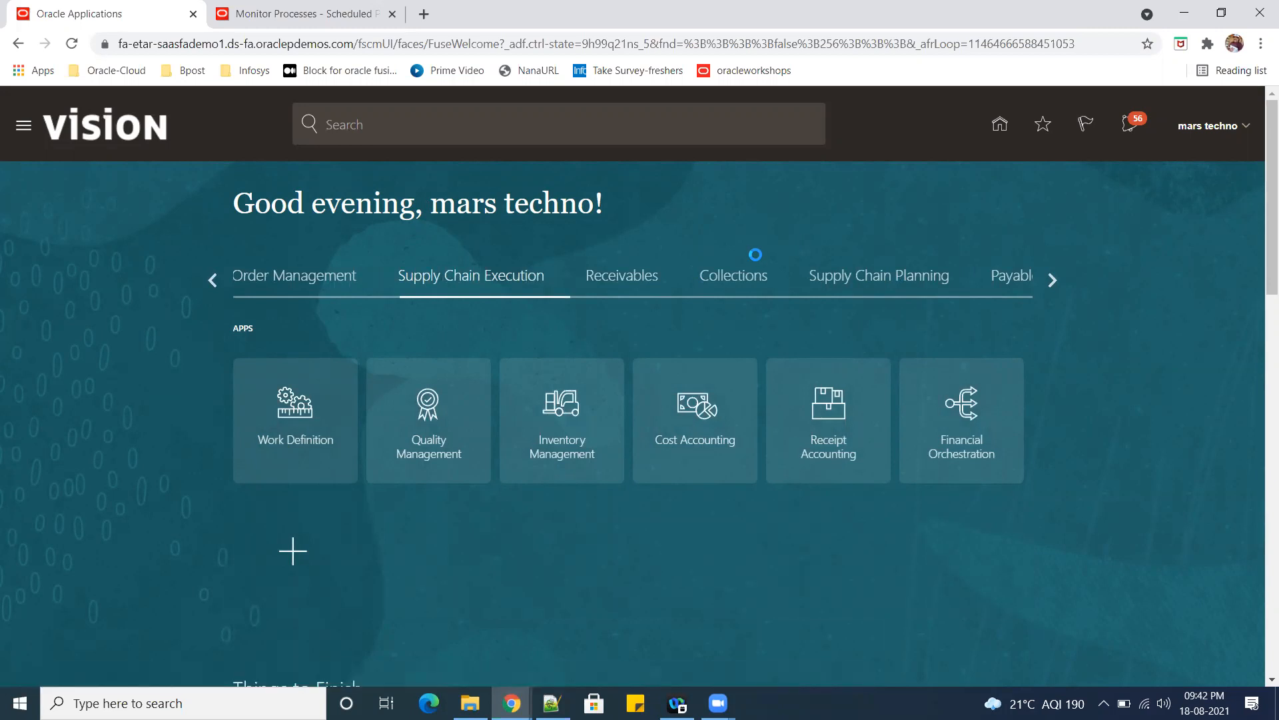
{"action": "double_click", "coordinate": [1066, 11]}
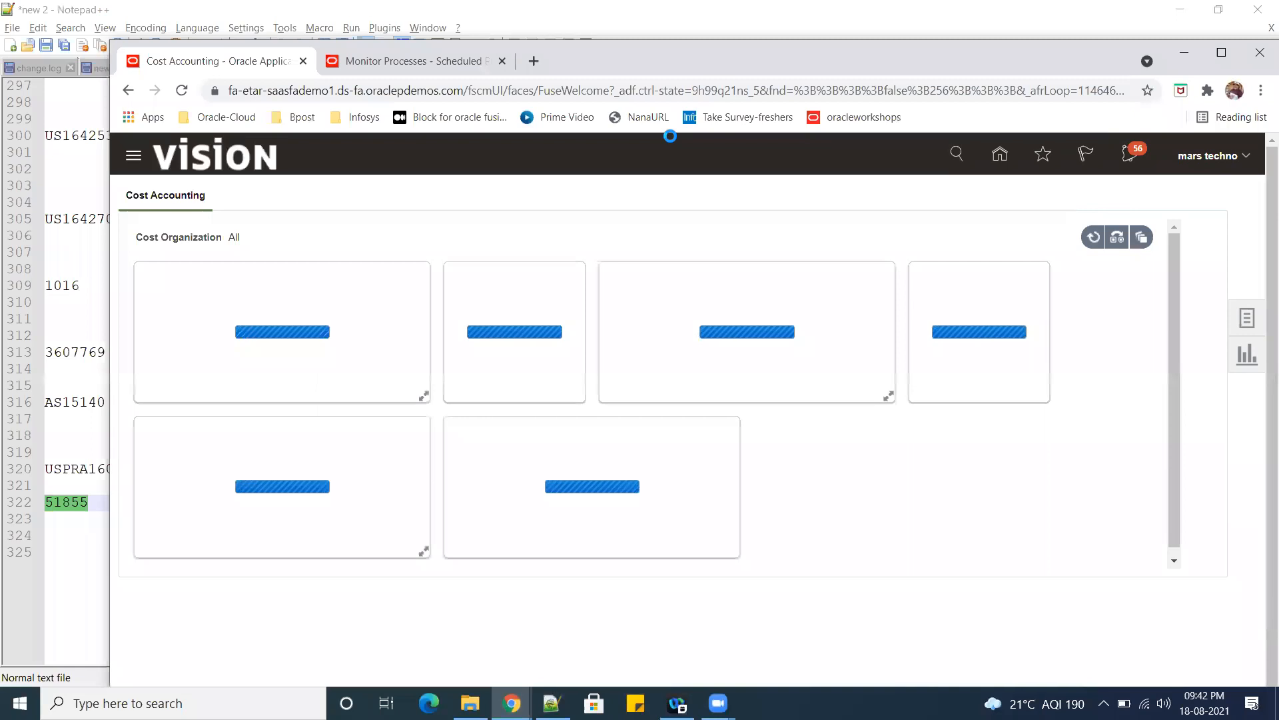
Check the status of the Transfer Transactions from Inventory to Costing process and return to Cost Accounting.
{"action": "left_click", "coordinate": [400, 61]}
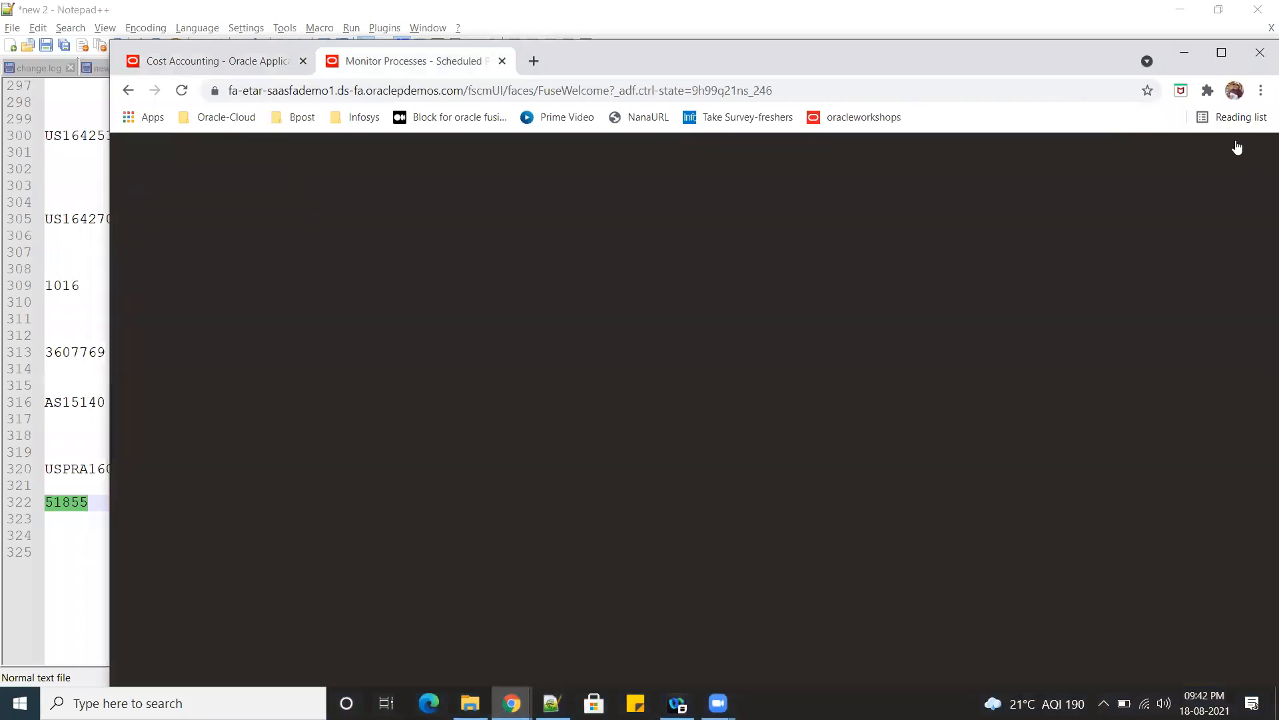
{"action": "left_click", "coordinate": [1222, 52]}
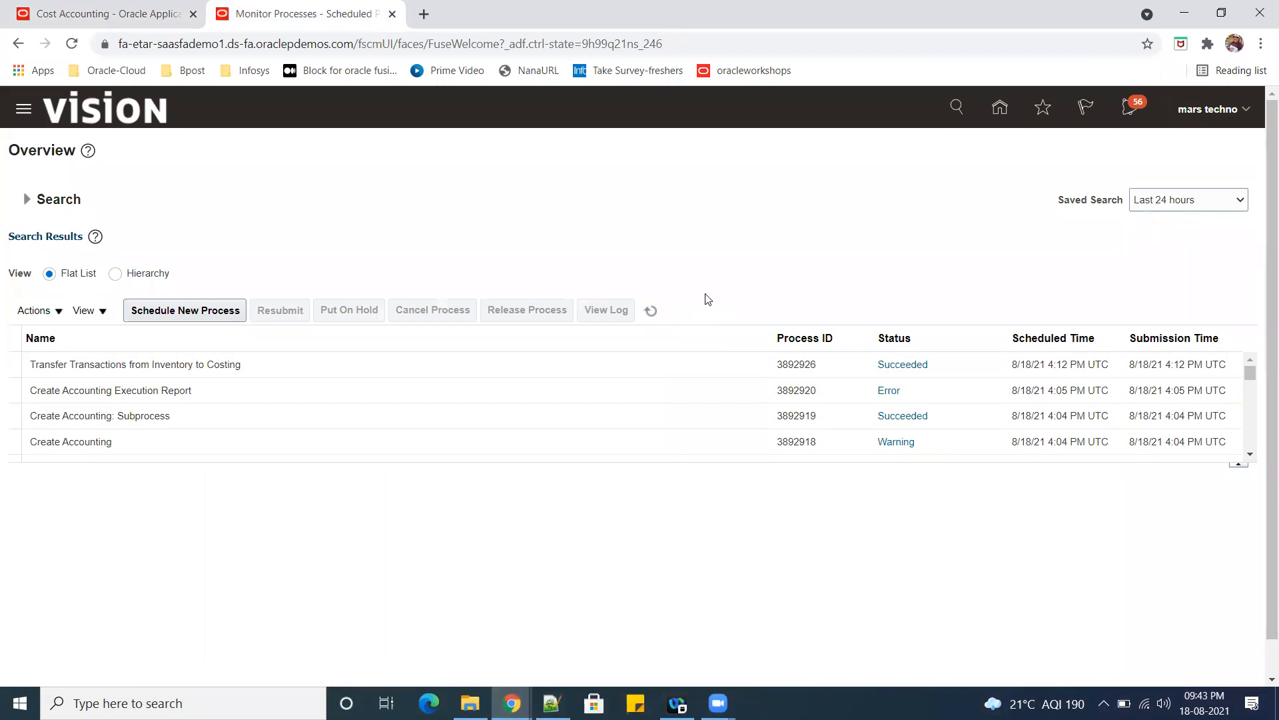
{"action": "left_click", "coordinate": [48, 16]}
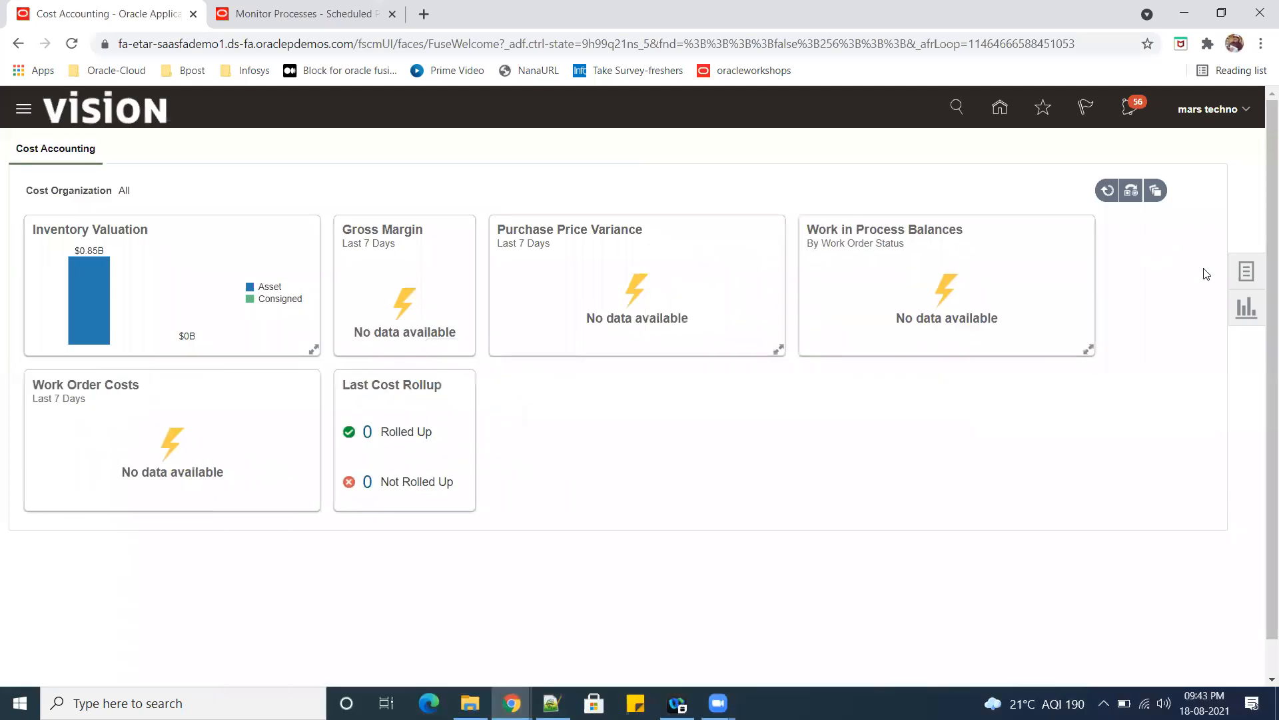
Open Create Cost Accounting Distributions, list all run controls and leave the page without saving.
{"action": "left_click", "coordinate": [1247, 271]}
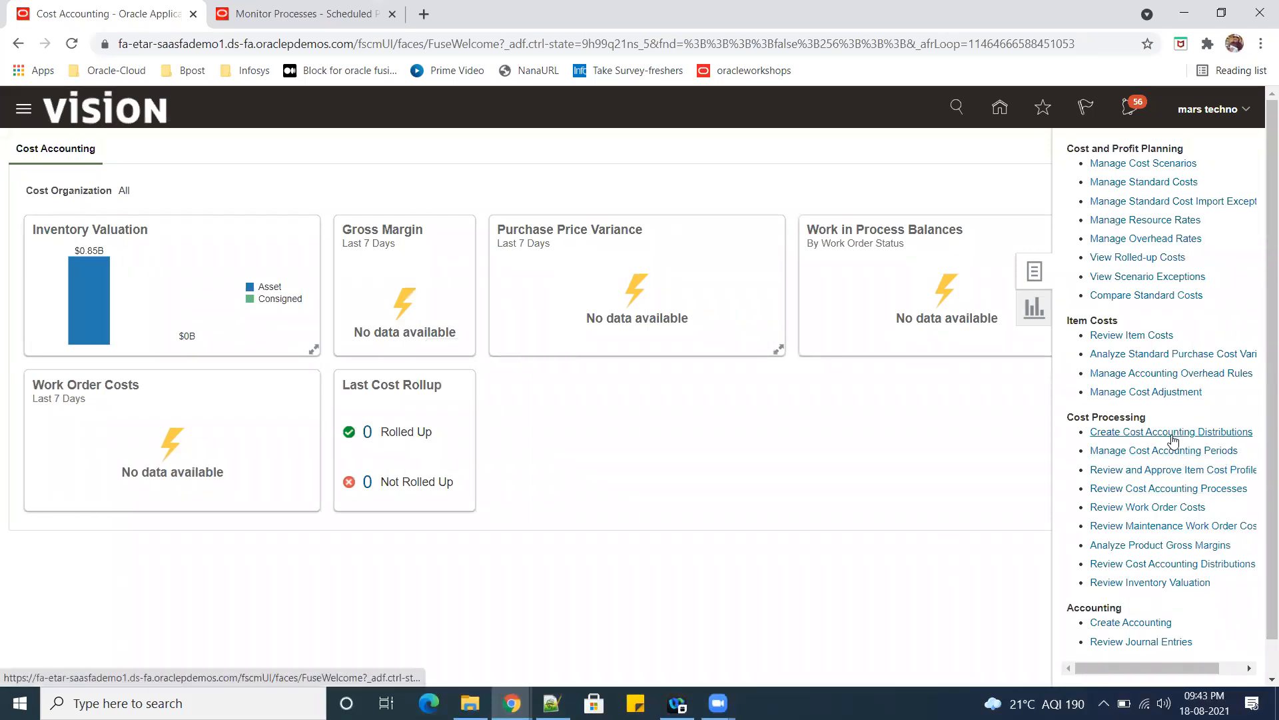
{"action": "left_click", "coordinate": [1172, 433]}
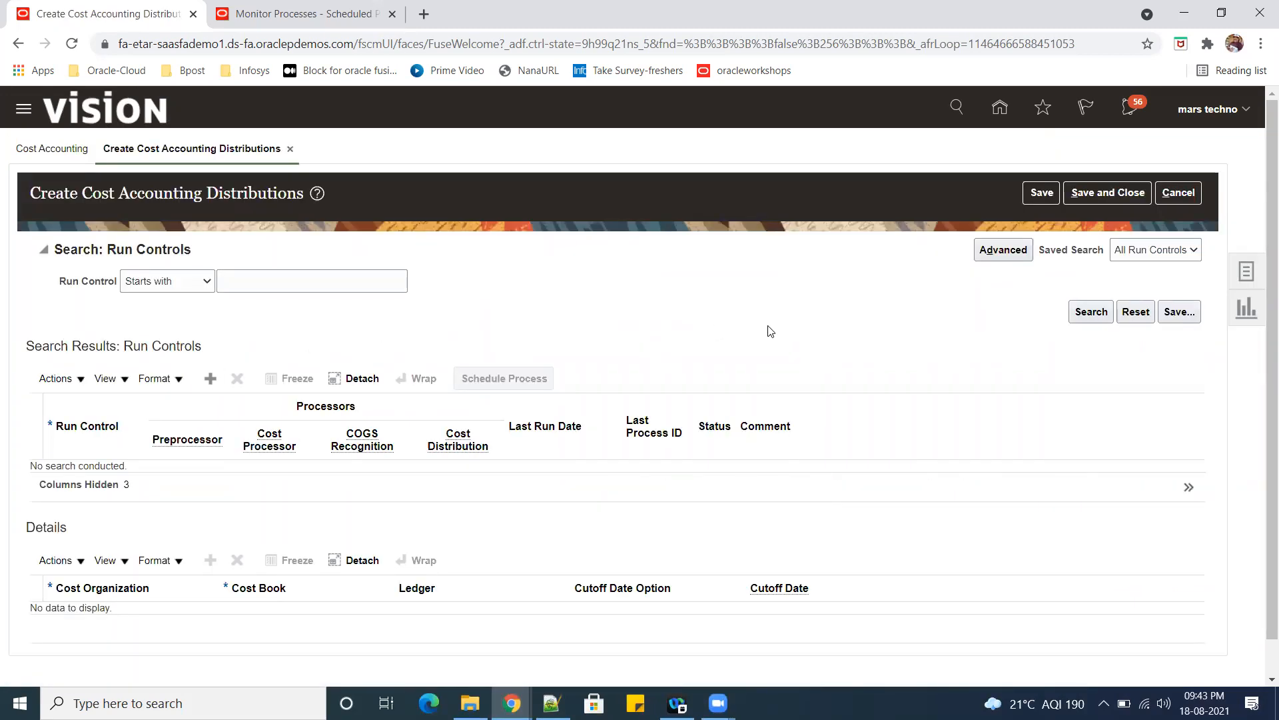
{"action": "left_click", "coordinate": [1093, 312]}
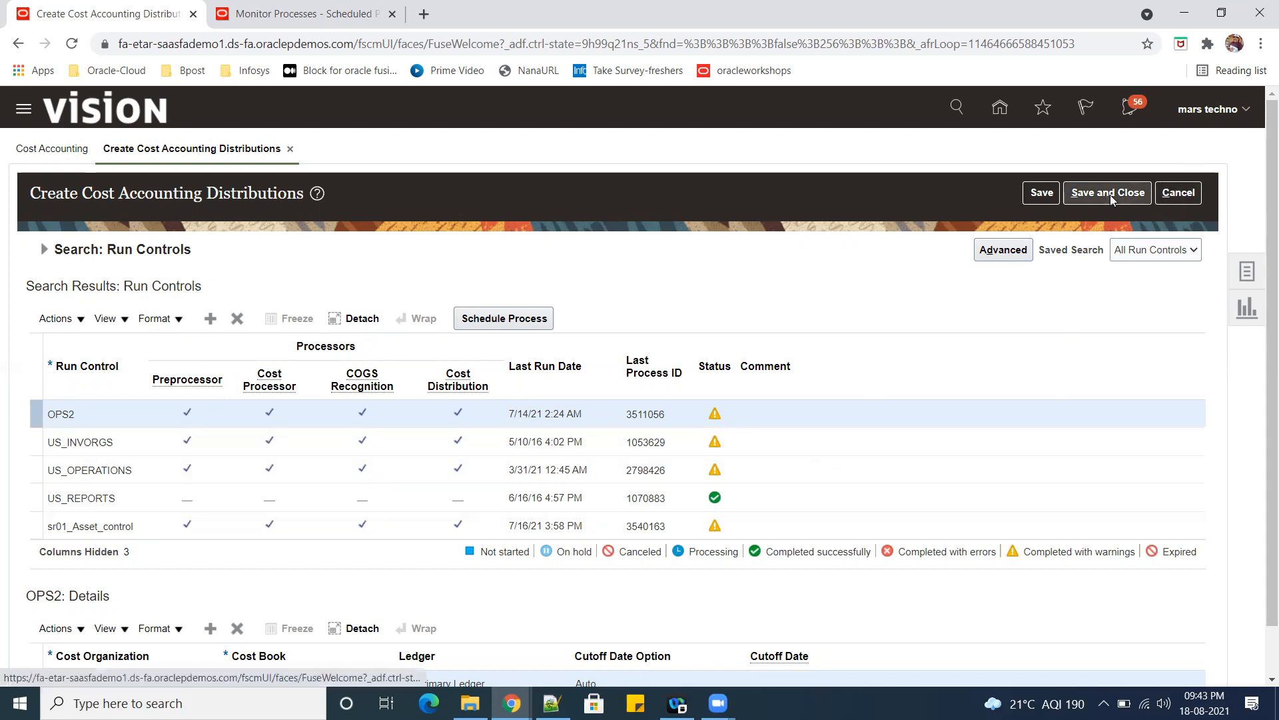
{"action": "left_click", "coordinate": [1178, 195]}
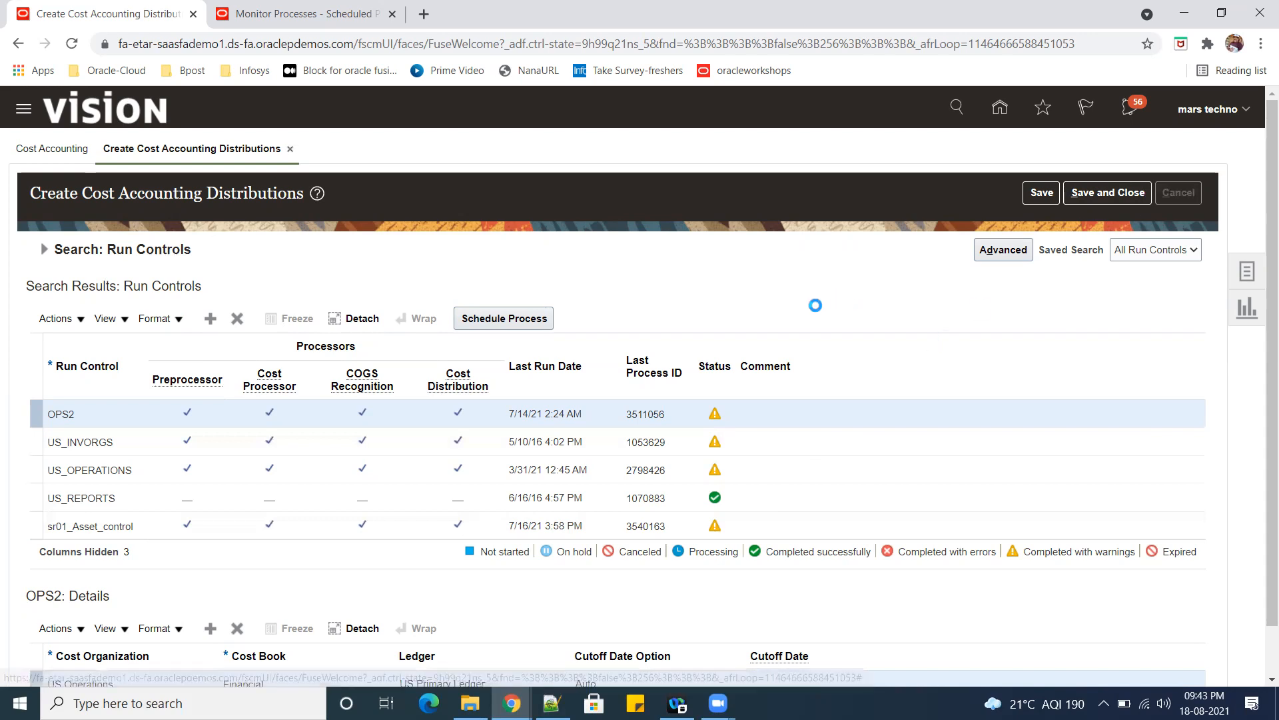
Open Manage Cost Accounting Periods and search for the periods of the US Operations cost organization.
{"action": "left_click", "coordinate": [1246, 274]}
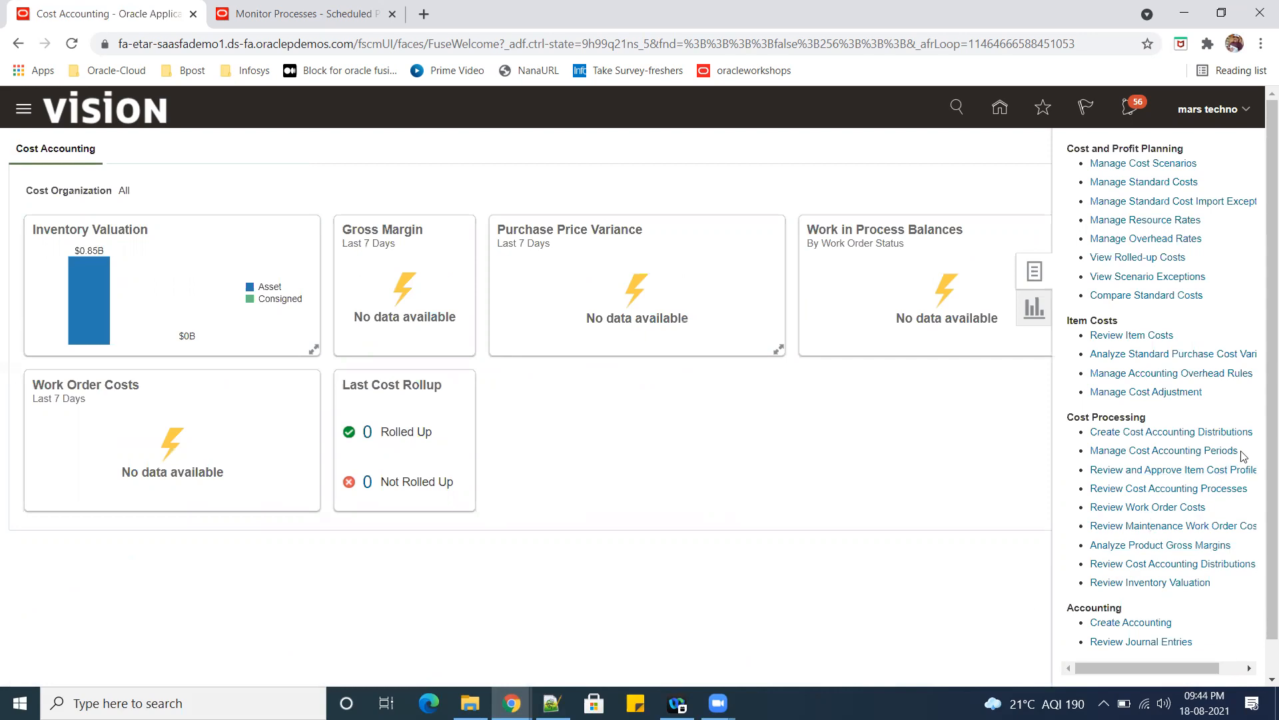
{"action": "left_click", "coordinate": [1159, 451]}
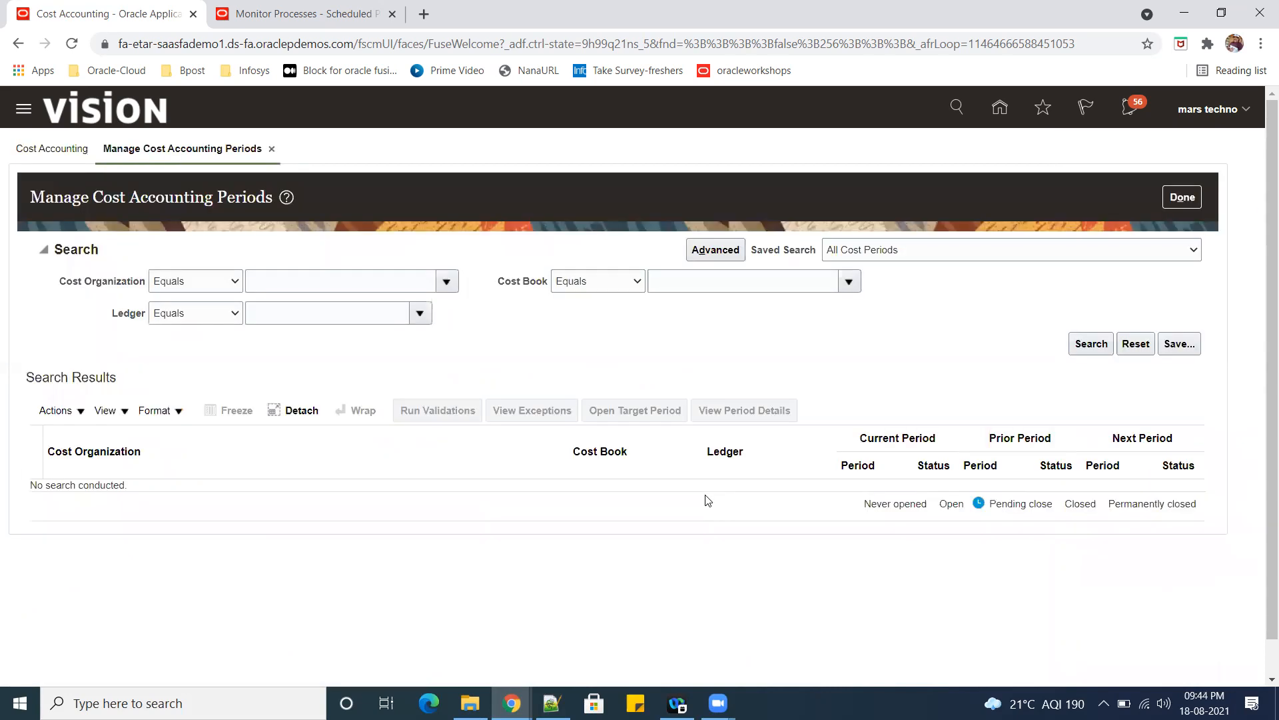
{"action": "left_click", "coordinate": [448, 283]}
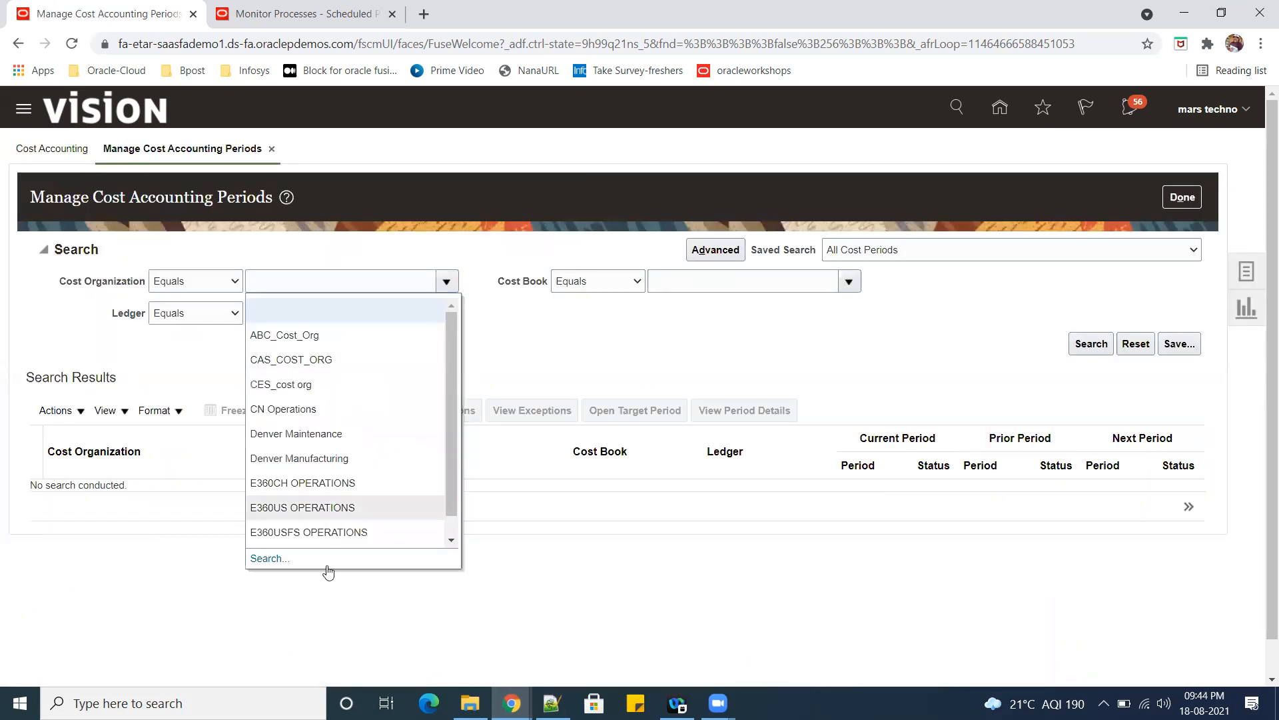
{"action": "left_click", "coordinate": [256, 559]}
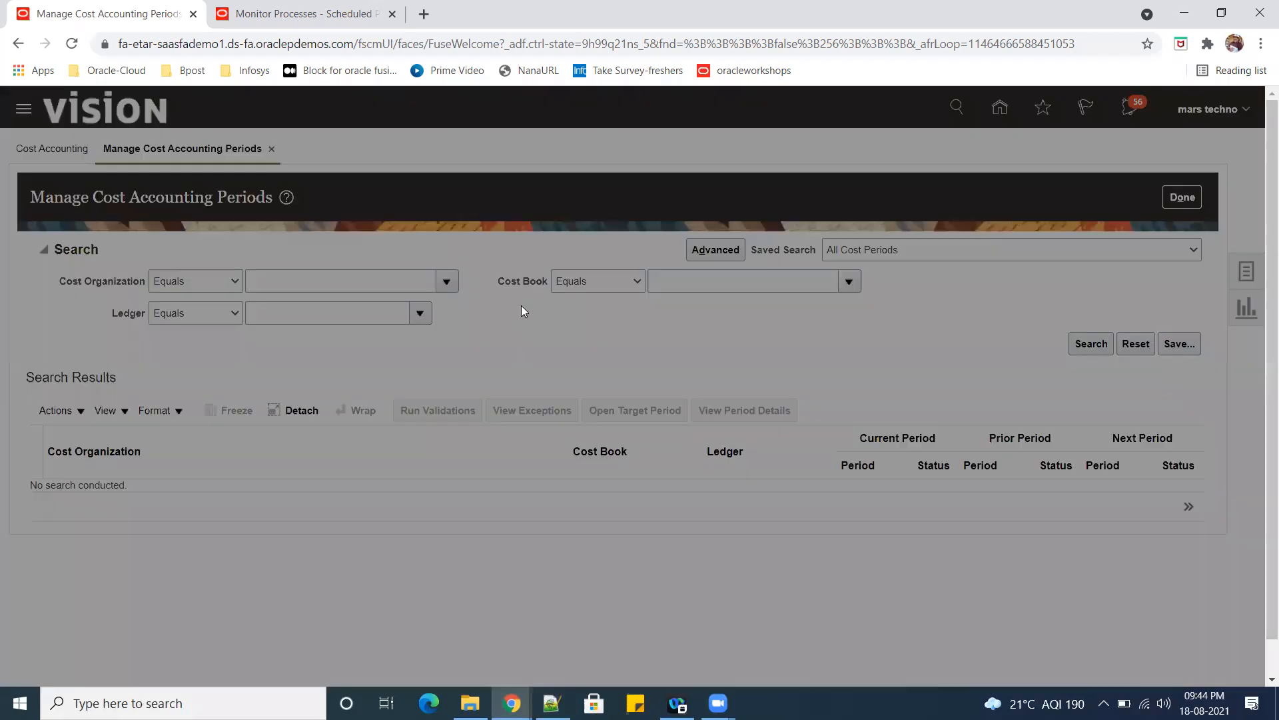
{"action": "left_click", "coordinate": [634, 360]}
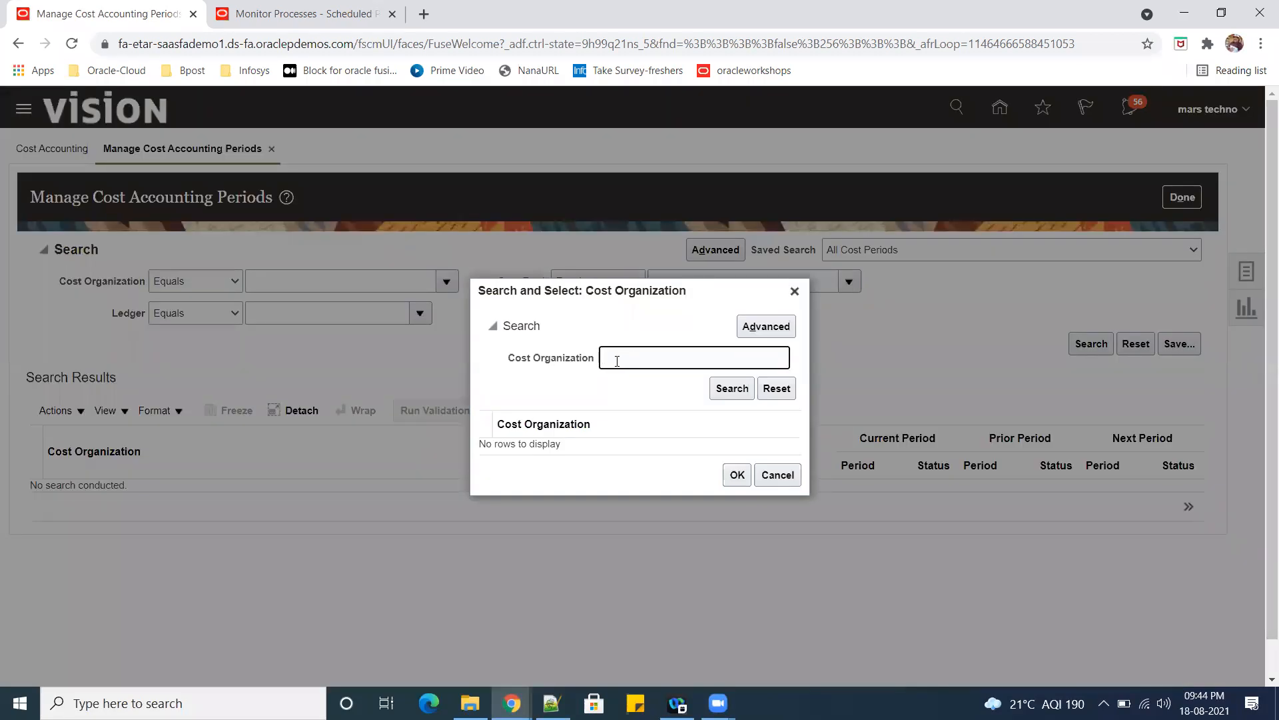
{"action": "type", "text": "US"}
{"action": "left_click", "coordinate": [720, 389]}
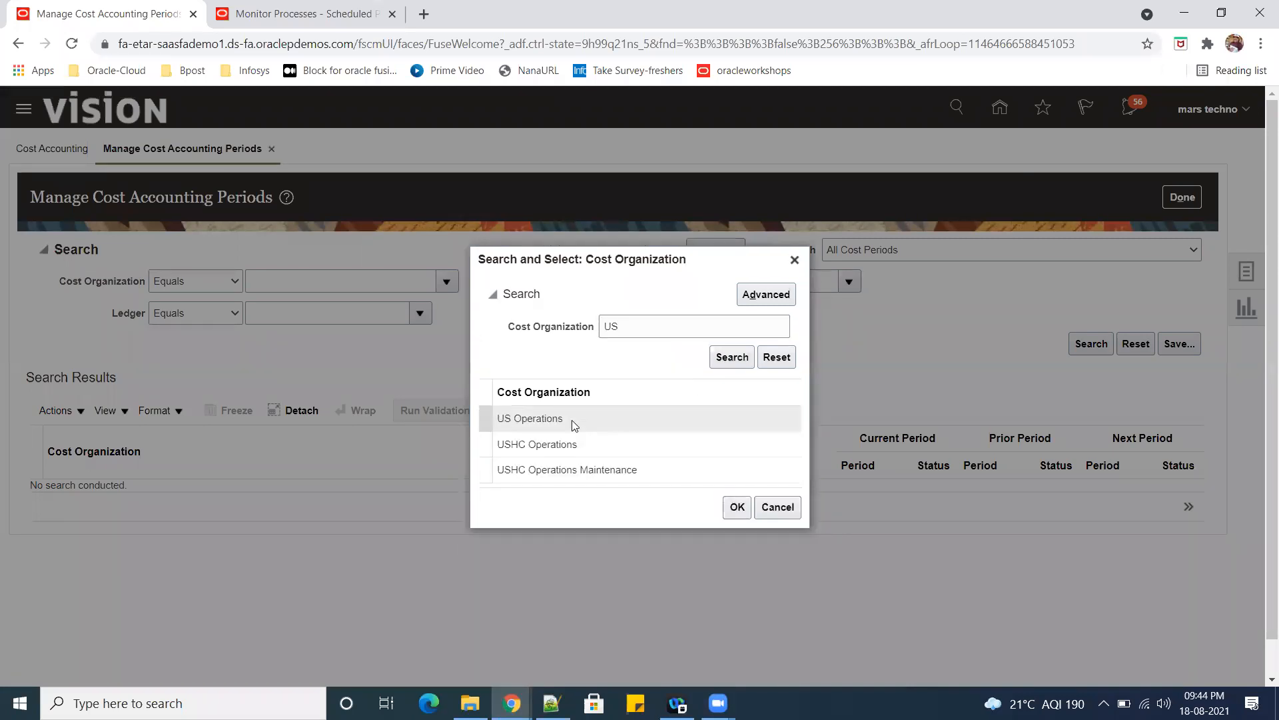
{"action": "left_click", "coordinate": [590, 422]}
{"action": "left_click", "coordinate": [737, 509]}
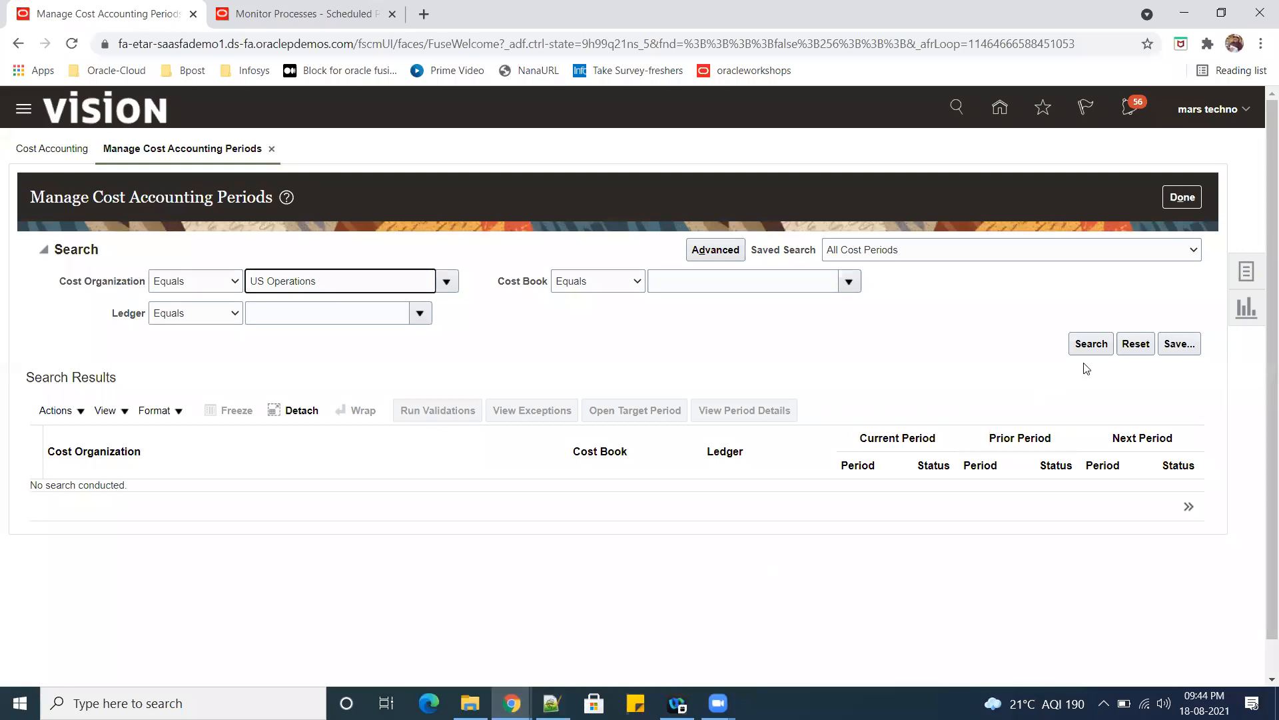
{"action": "left_click", "coordinate": [1082, 346]}
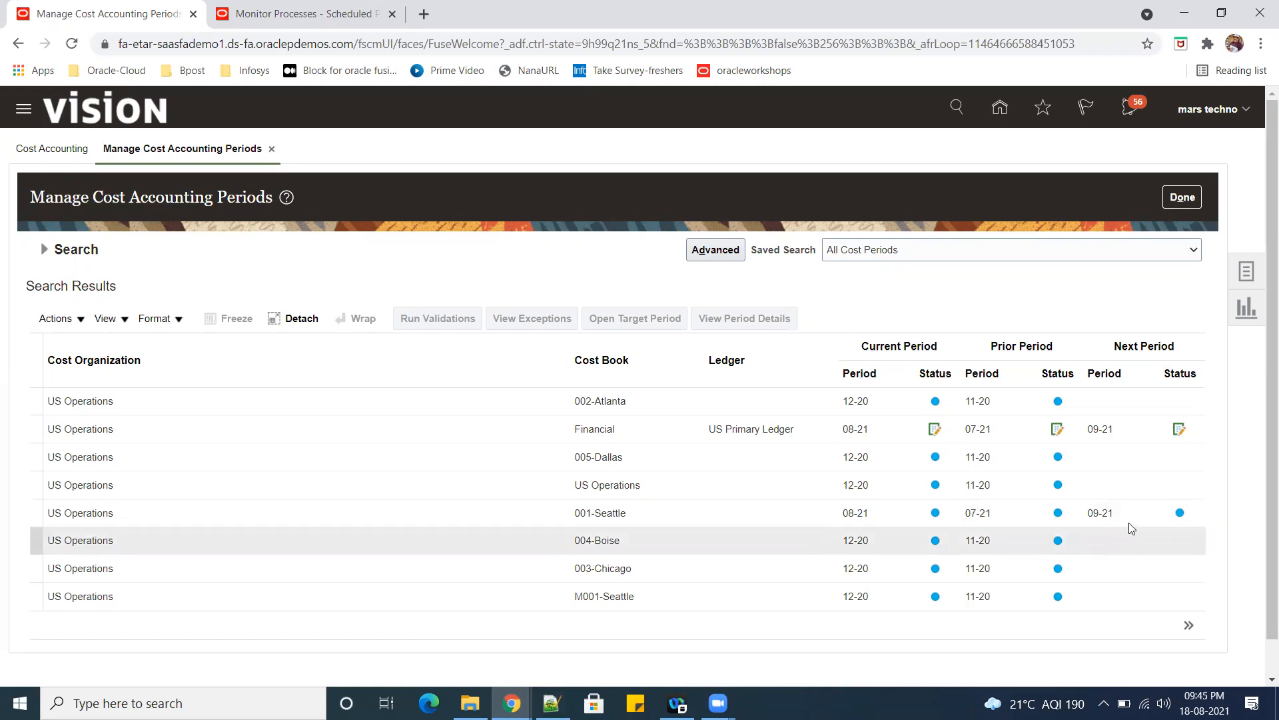
Open target accounting period 07-19 for the US Operations 001-Seattle cost book.
{"action": "left_click", "coordinate": [879, 513]}
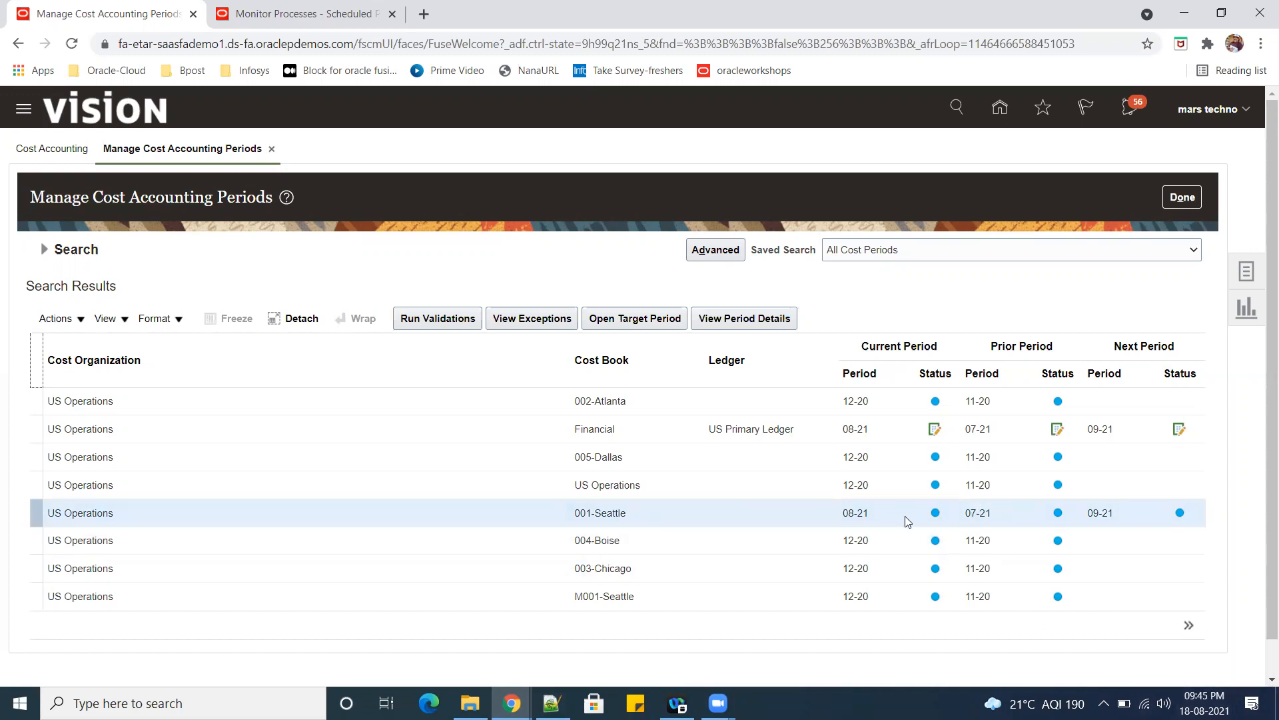
{"action": "mouse_move", "coordinate": [934, 517]}
{"action": "mouse_move", "coordinate": [935, 432]}
{"action": "left_click", "coordinate": [581, 513]}
{"action": "left_click", "coordinate": [633, 320]}
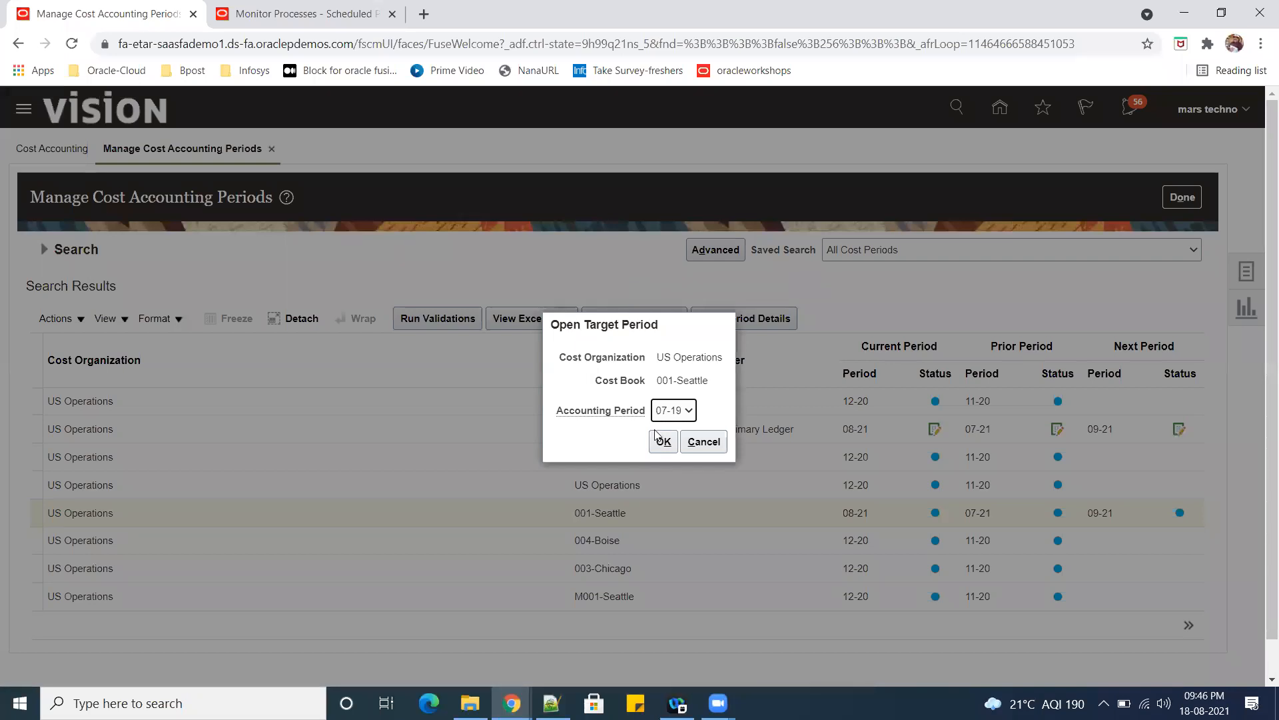
{"action": "left_click", "coordinate": [689, 411]}
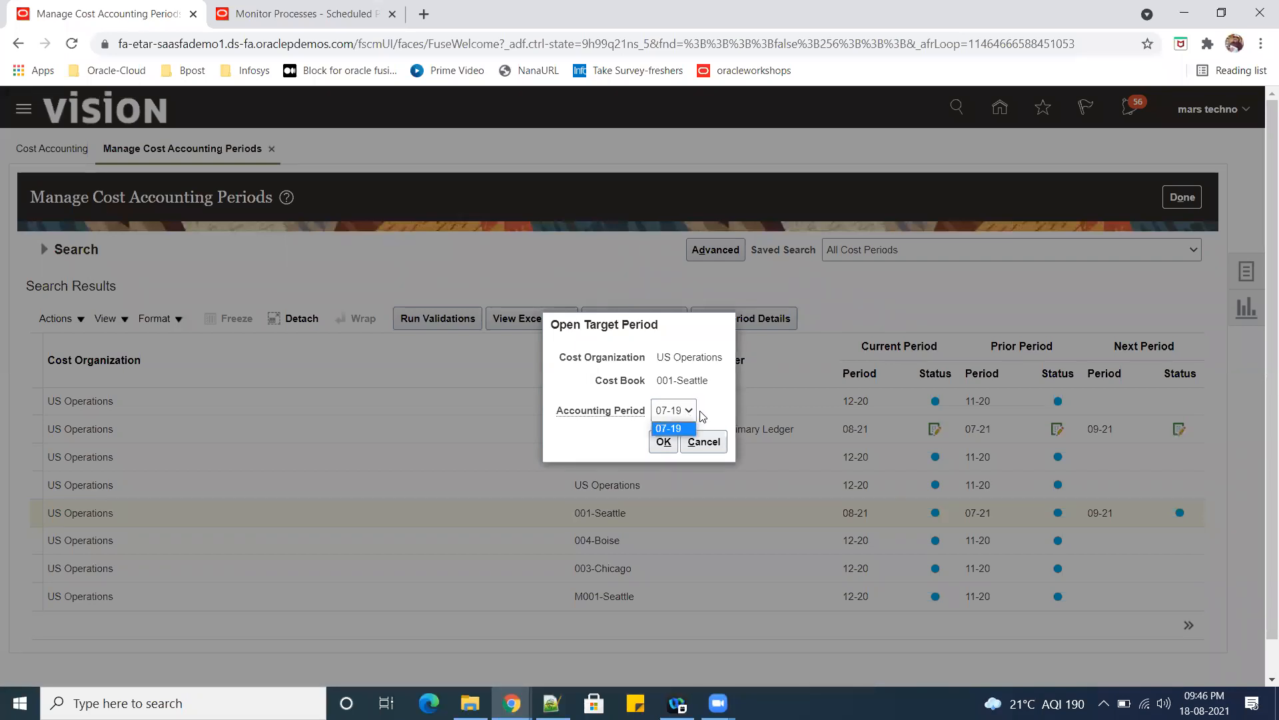
{"action": "left_click", "coordinate": [703, 416]}
{"action": "left_click", "coordinate": [663, 441]}
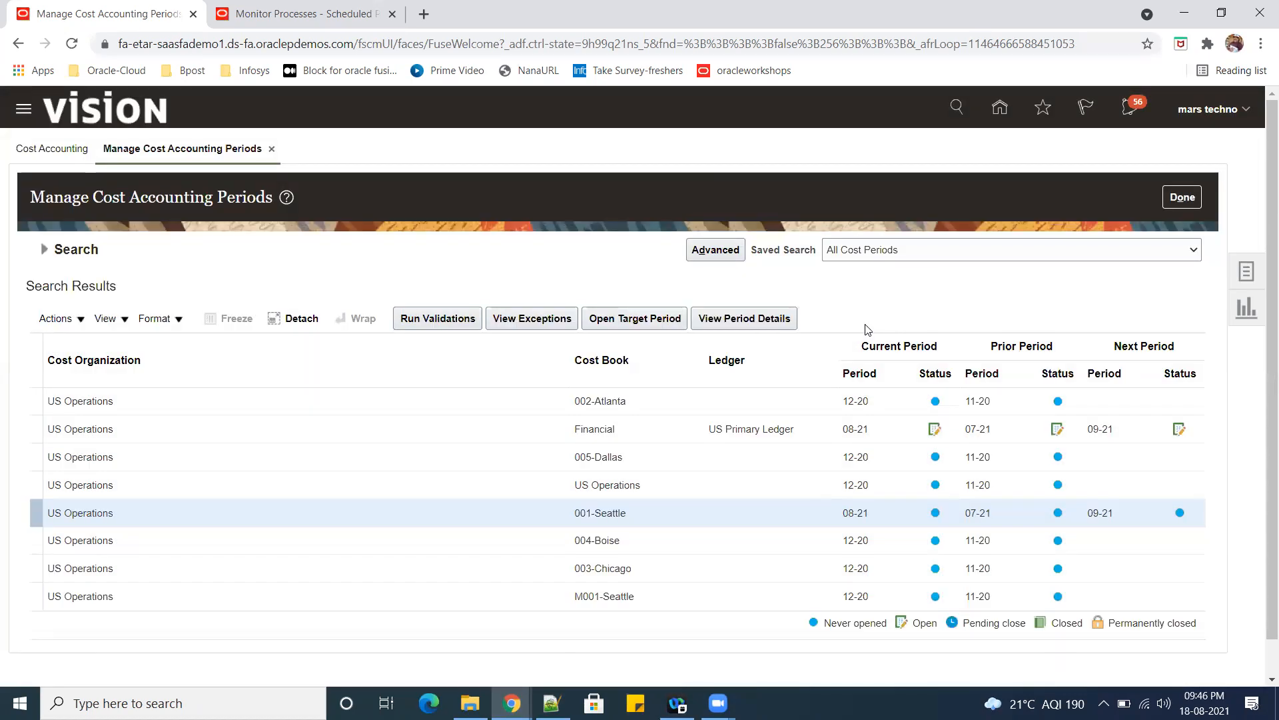
Examine the period statuses in the 001-Seattle cost book's period details and return to the cost accounting periods.
{"action": "left_click", "coordinate": [756, 327]}
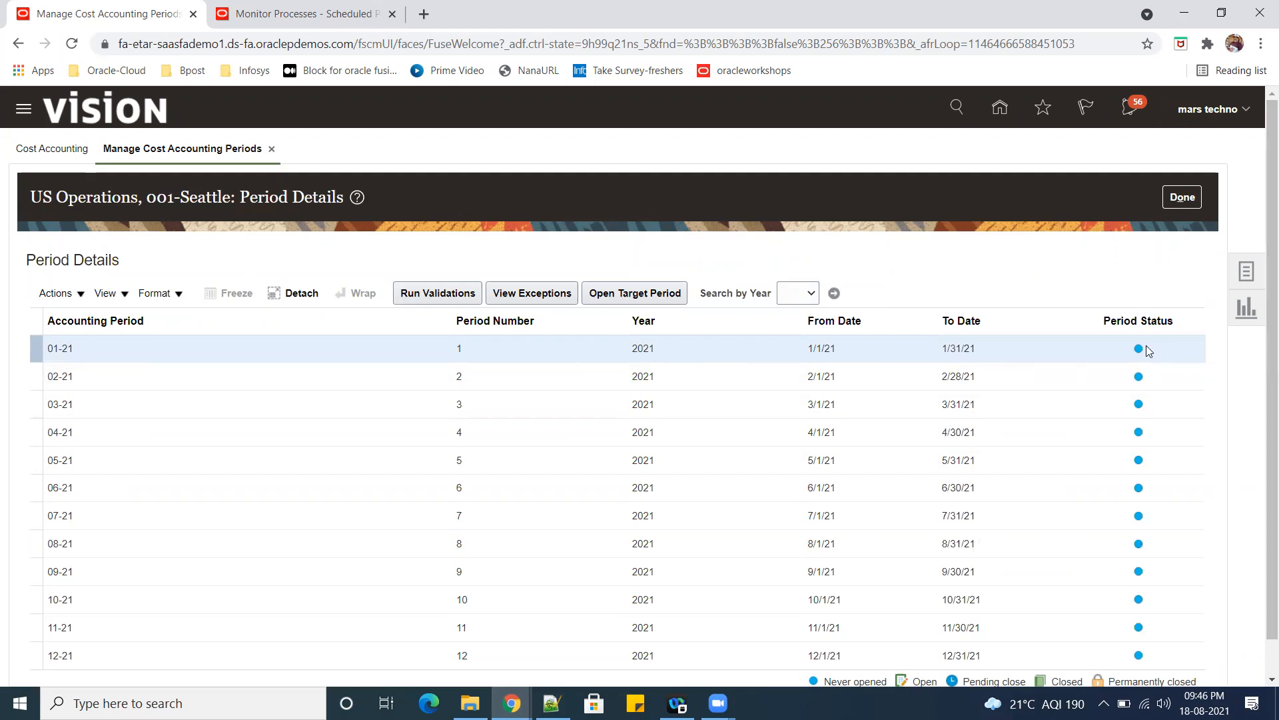
{"action": "mouse_move", "coordinate": [1139, 354]}
{"action": "left_click", "coordinate": [447, 296]}
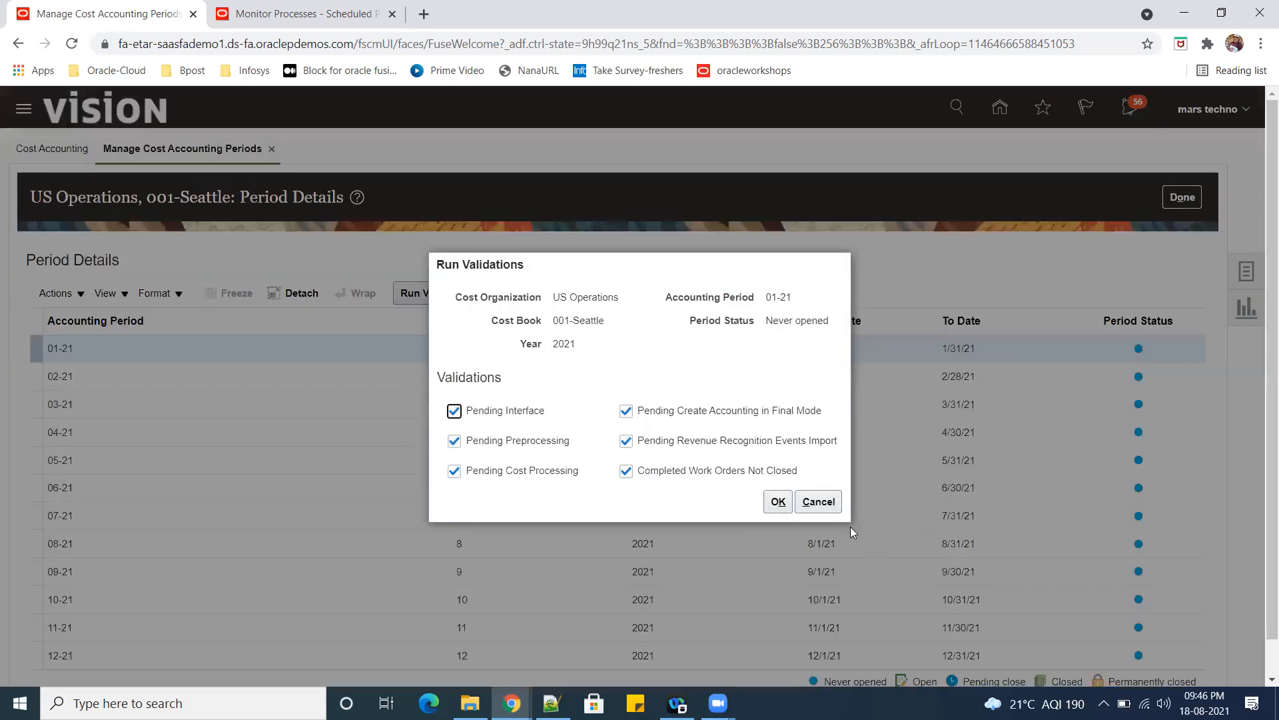
{"action": "left_click", "coordinate": [818, 501]}
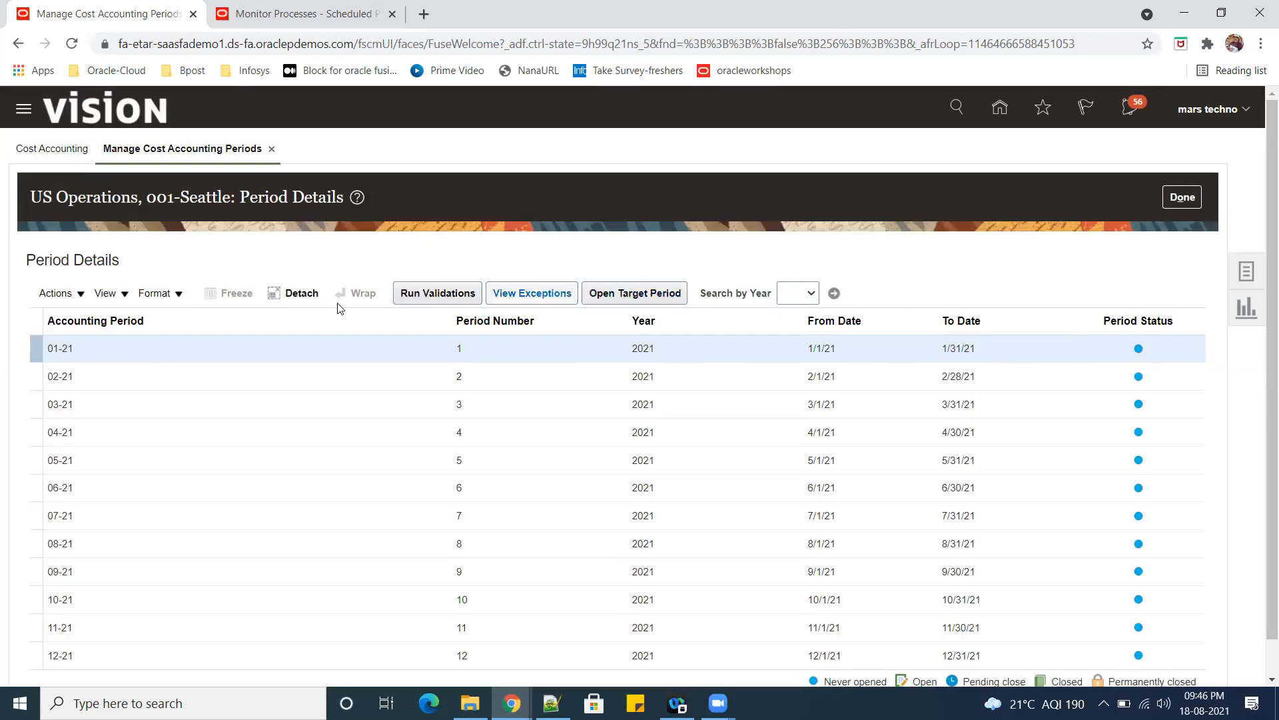
{"action": "left_click", "coordinate": [813, 294]}
{"action": "left_click", "coordinate": [943, 293]}
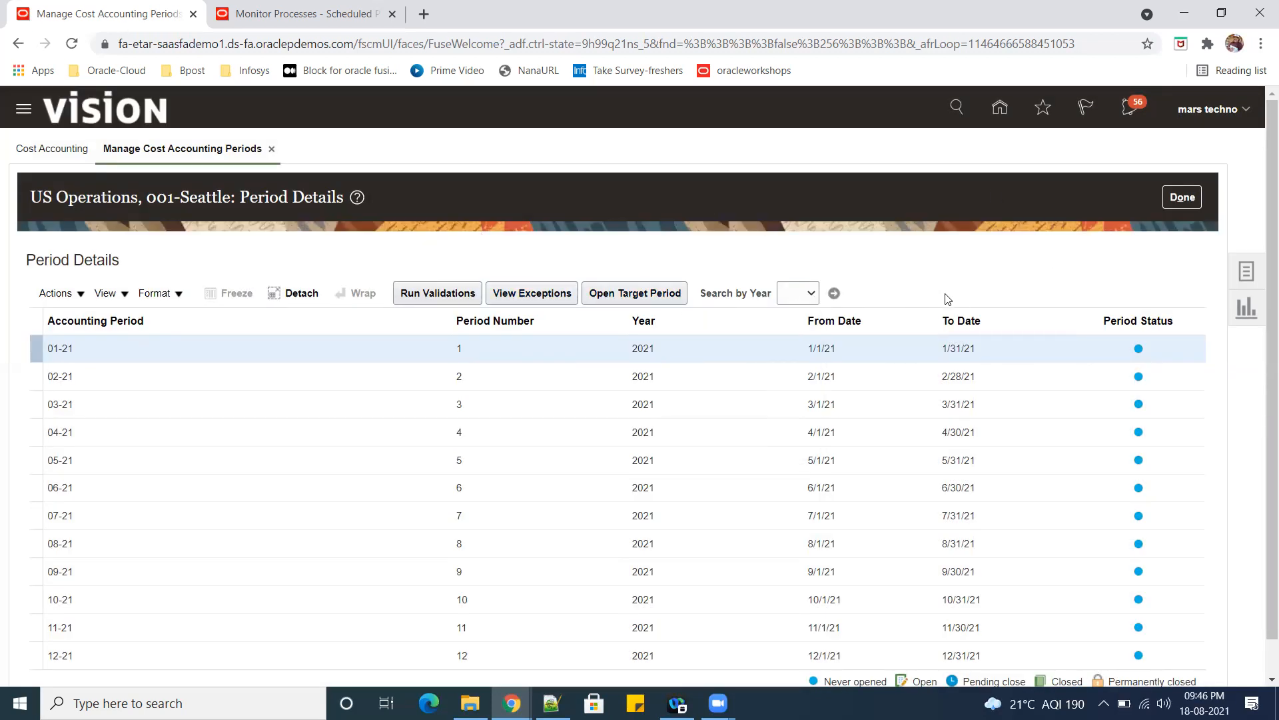
{"action": "left_click", "coordinate": [1183, 197]}
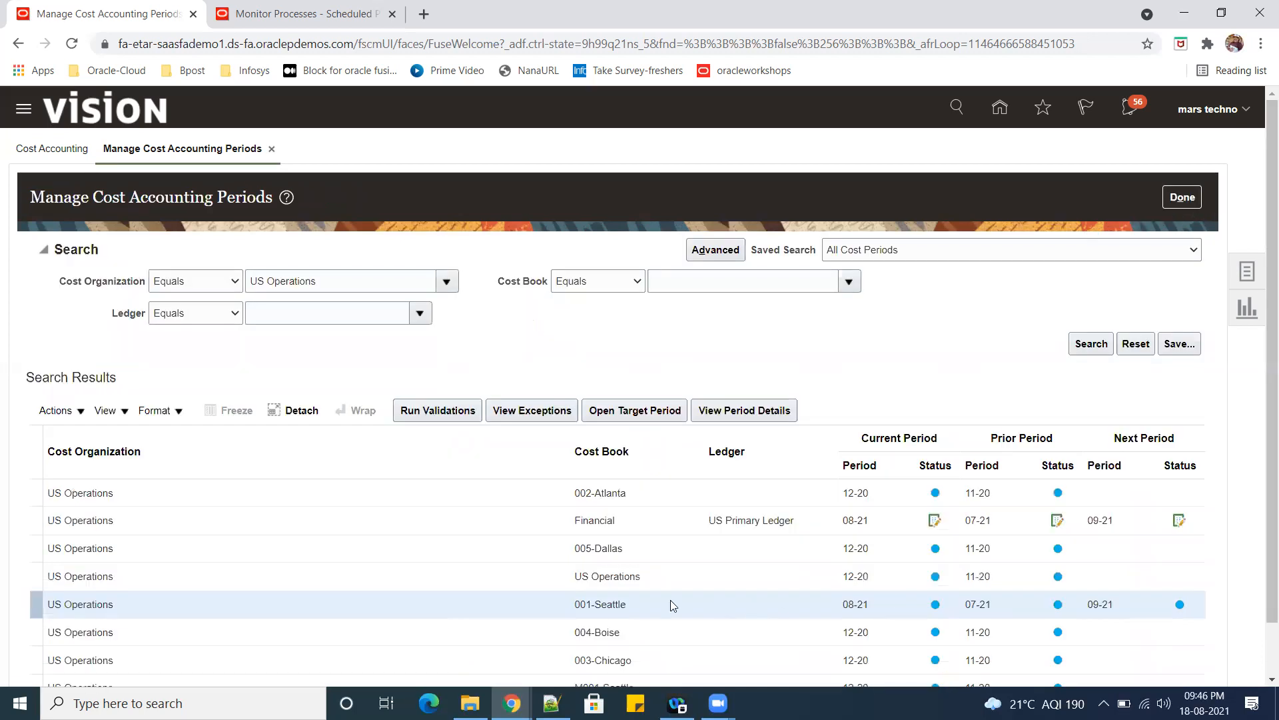
Narrow the US Operations period search to the 001-Seattle cost book.
{"action": "left_click", "coordinate": [718, 287]}
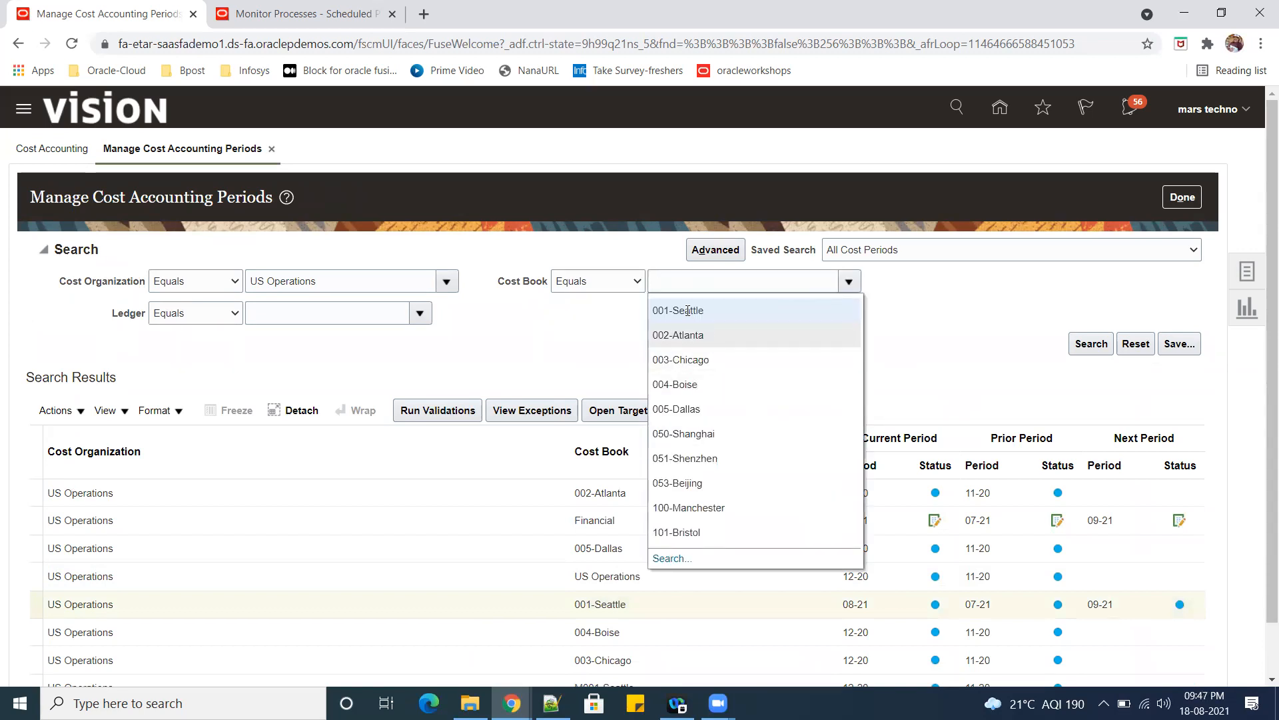
{"action": "left_click", "coordinate": [690, 309]}
{"action": "left_click", "coordinate": [1088, 344]}
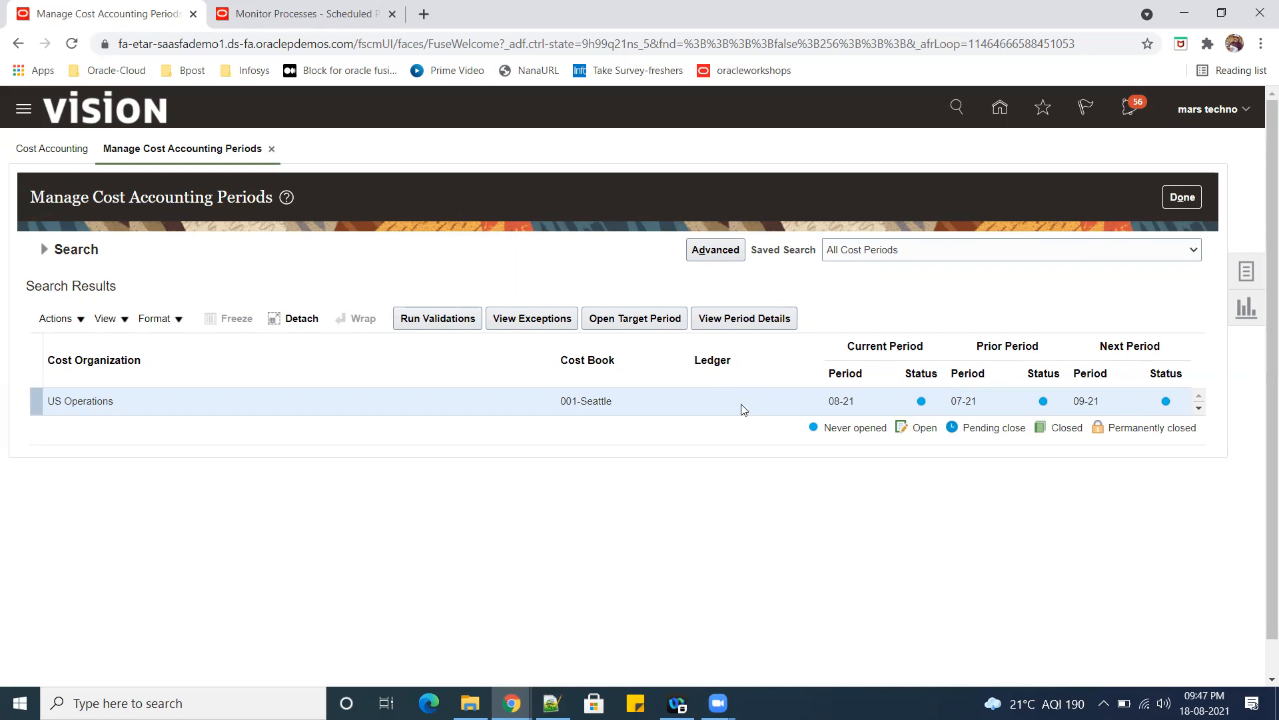
Open target accounting period 08-19 and the next offered period for the 001-Seattle cost book.
{"action": "left_click", "coordinate": [621, 320]}
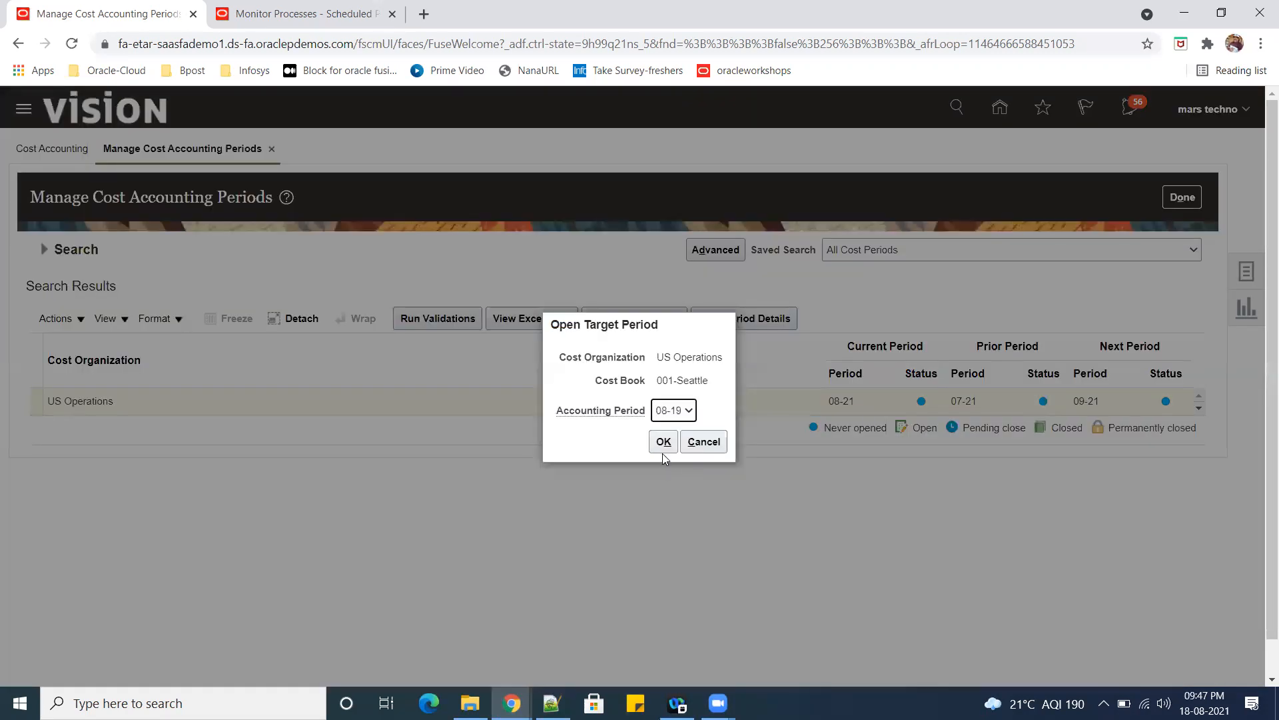
{"action": "left_click", "coordinate": [663, 448]}
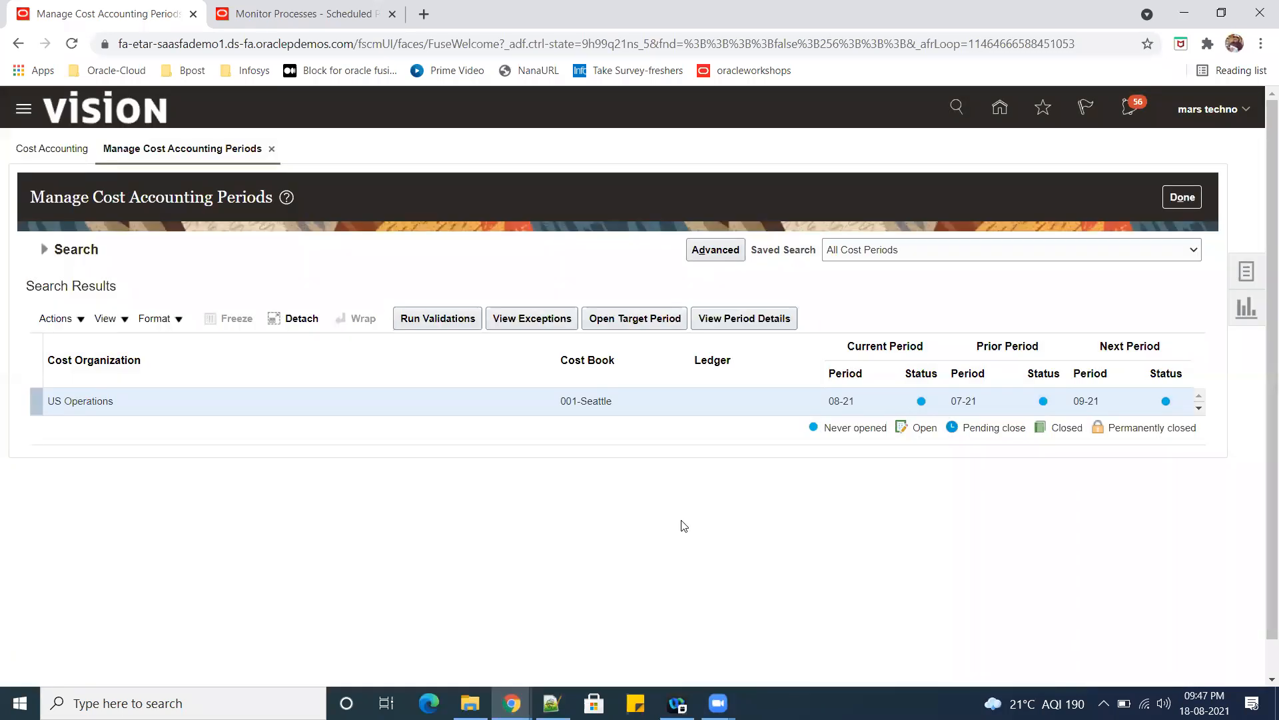
{"action": "left_click", "coordinate": [633, 318]}
{"action": "left_click", "coordinate": [659, 450]}
Open the next target accounting periods one after another, through 07-20, for the US Operations 001-Seattle cost book.
{"action": "left_click", "coordinate": [640, 319]}
{"action": "left_click", "coordinate": [655, 443]}
{"action": "left_click", "coordinate": [637, 319]}
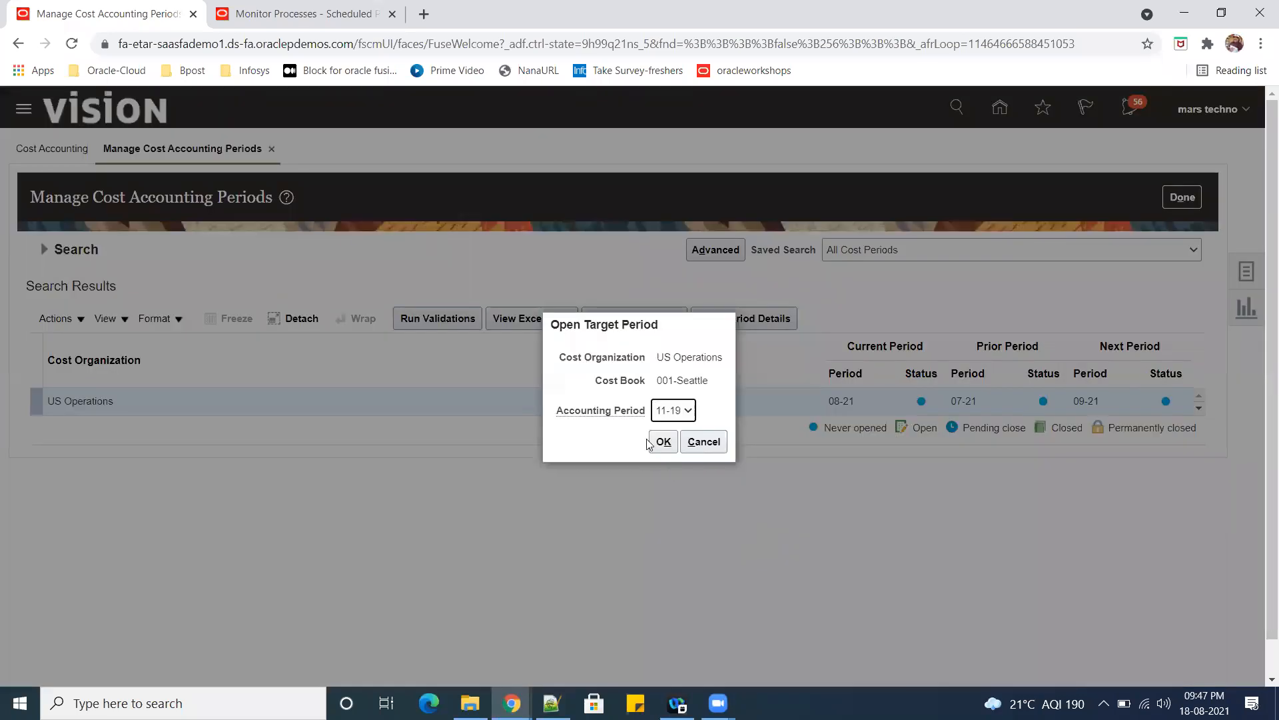
{"action": "left_click", "coordinate": [660, 443]}
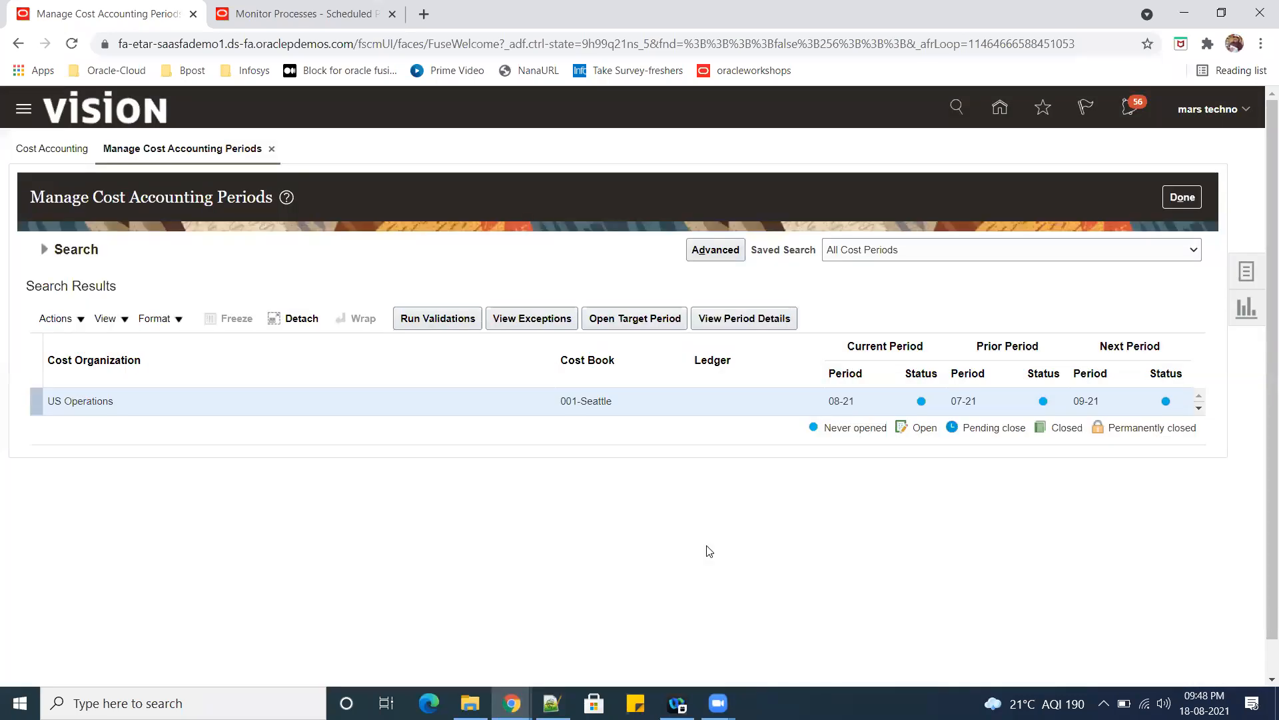
{"action": "left_click", "coordinate": [638, 319]}
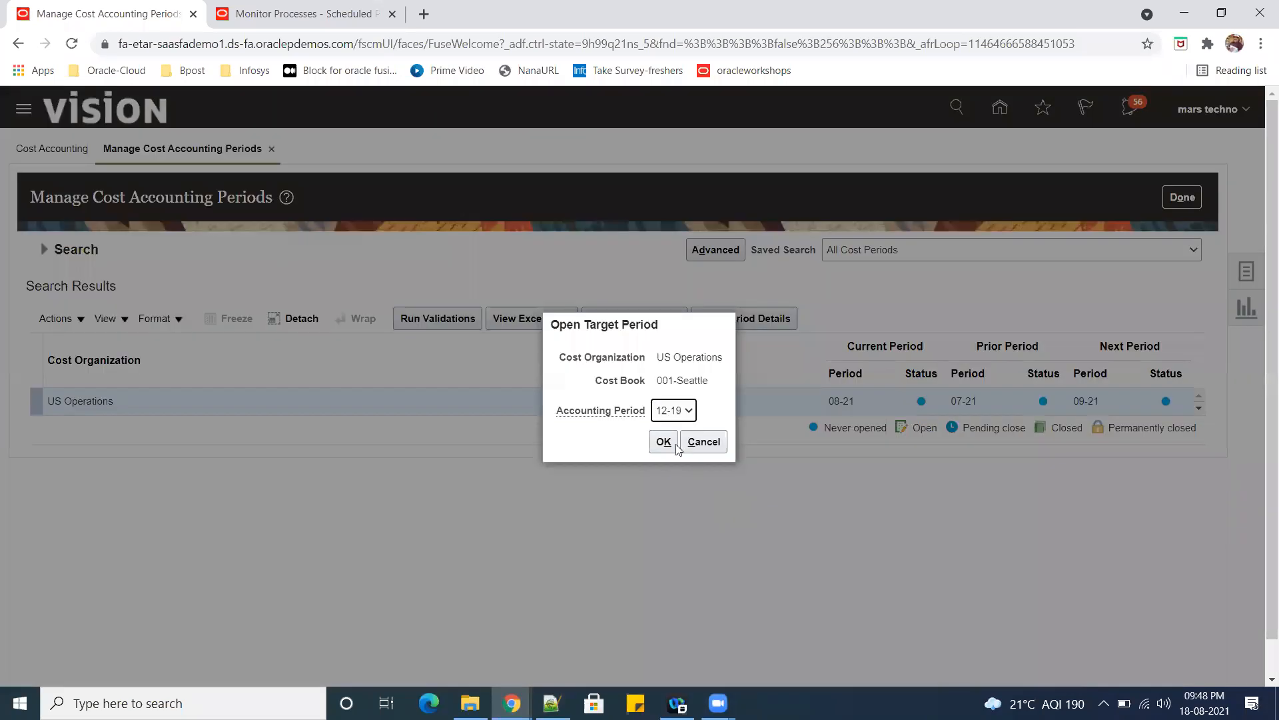
{"action": "left_click", "coordinate": [675, 444]}
{"action": "left_click", "coordinate": [655, 328]}
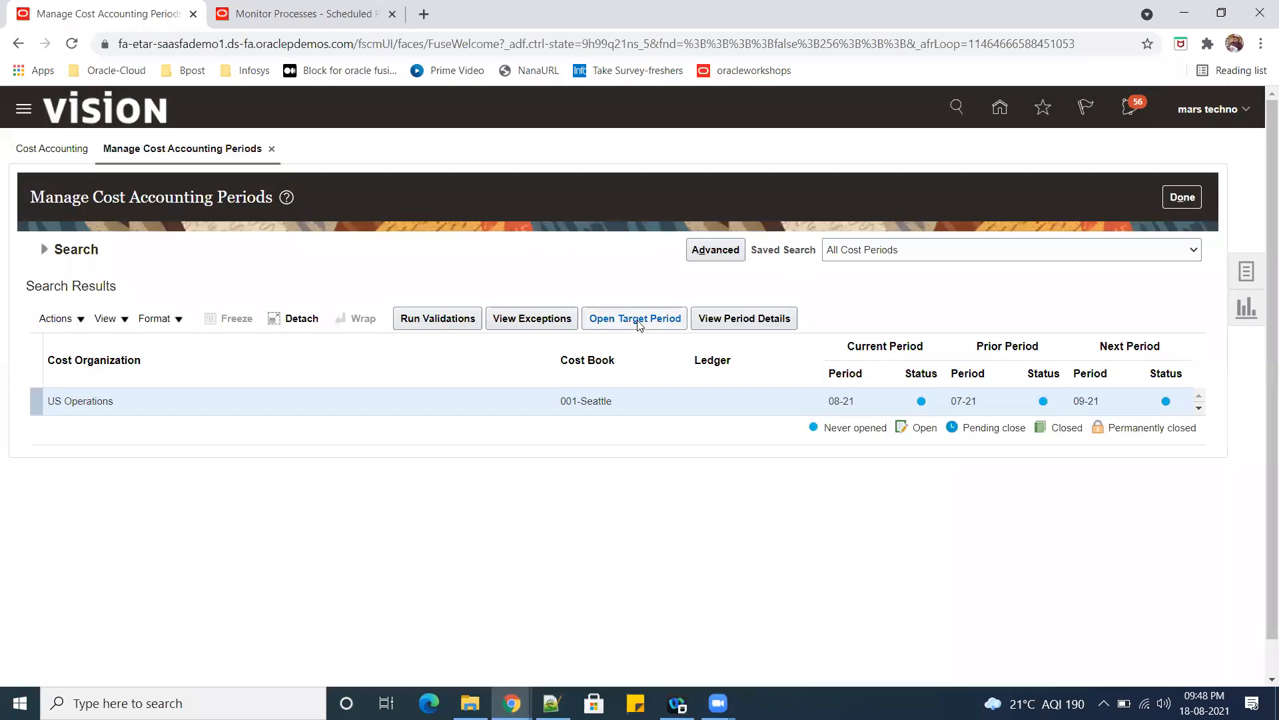
{"action": "left_click", "coordinate": [639, 325]}
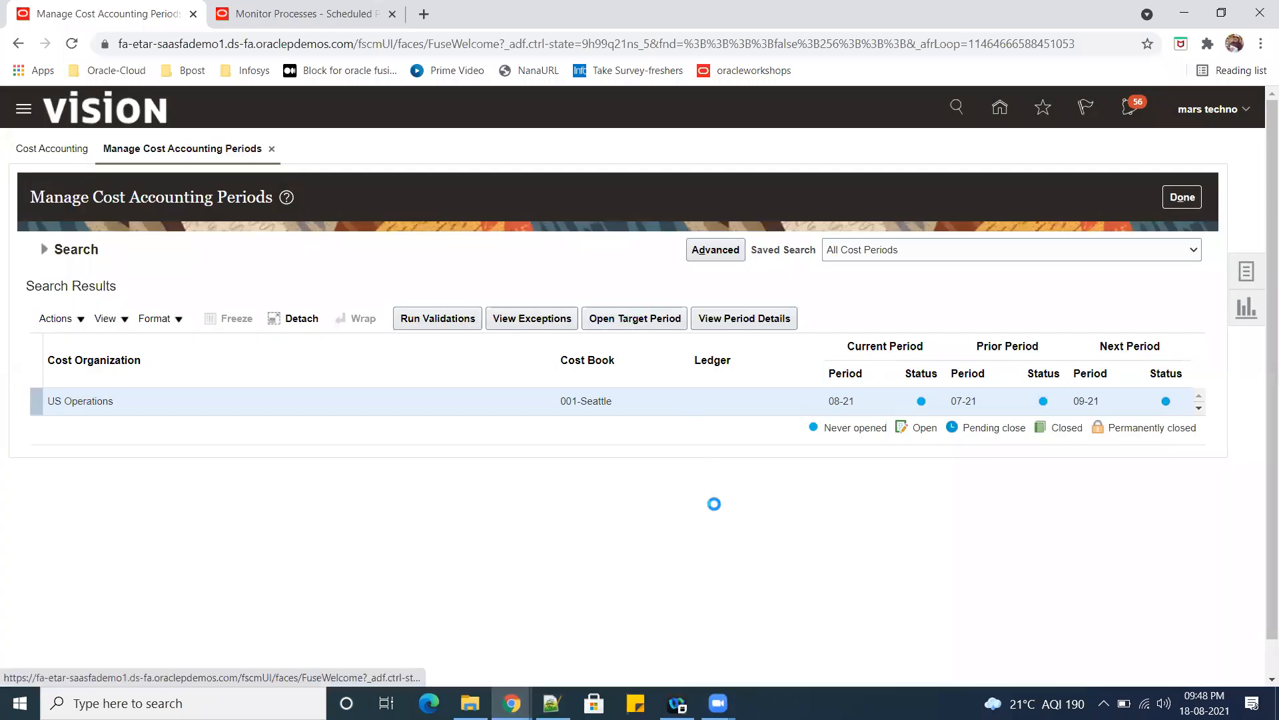
{"action": "left_click", "coordinate": [660, 441]}
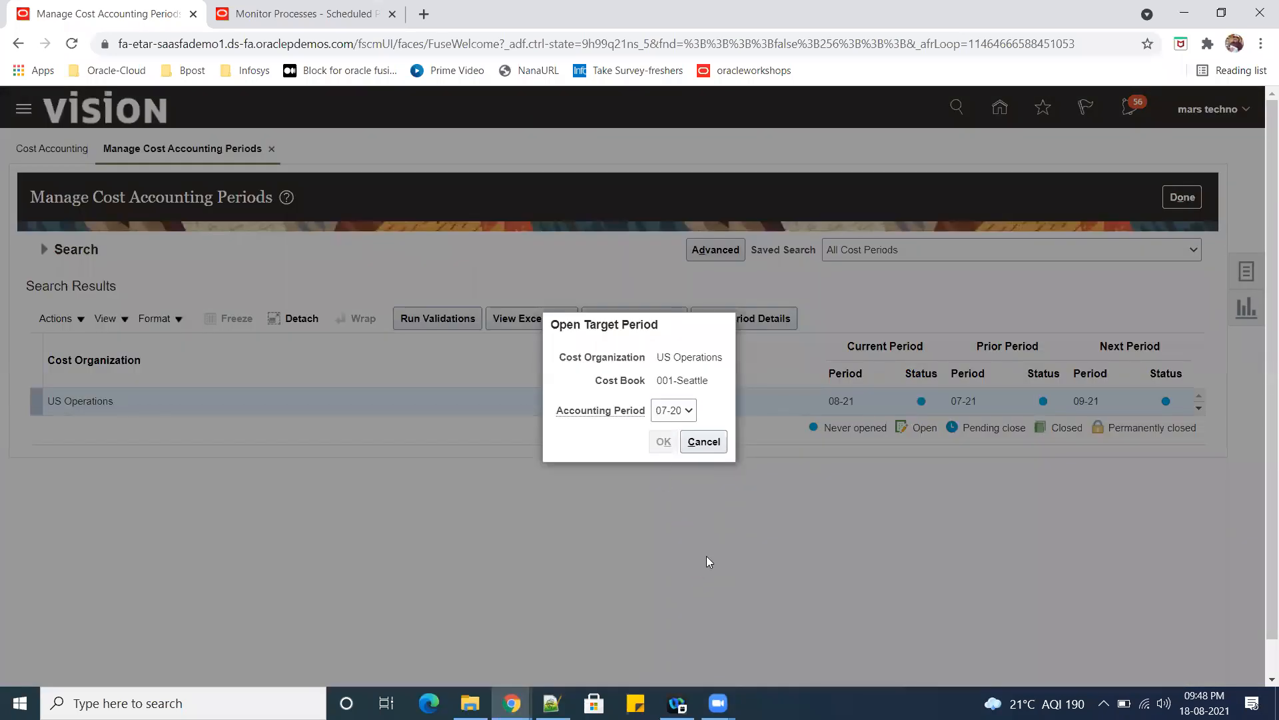
Continue opening target accounting periods in sequence, through 01-21, for the 001-Seattle cost book.
{"action": "left_click", "coordinate": [618, 326]}
{"action": "left_click", "coordinate": [657, 442]}
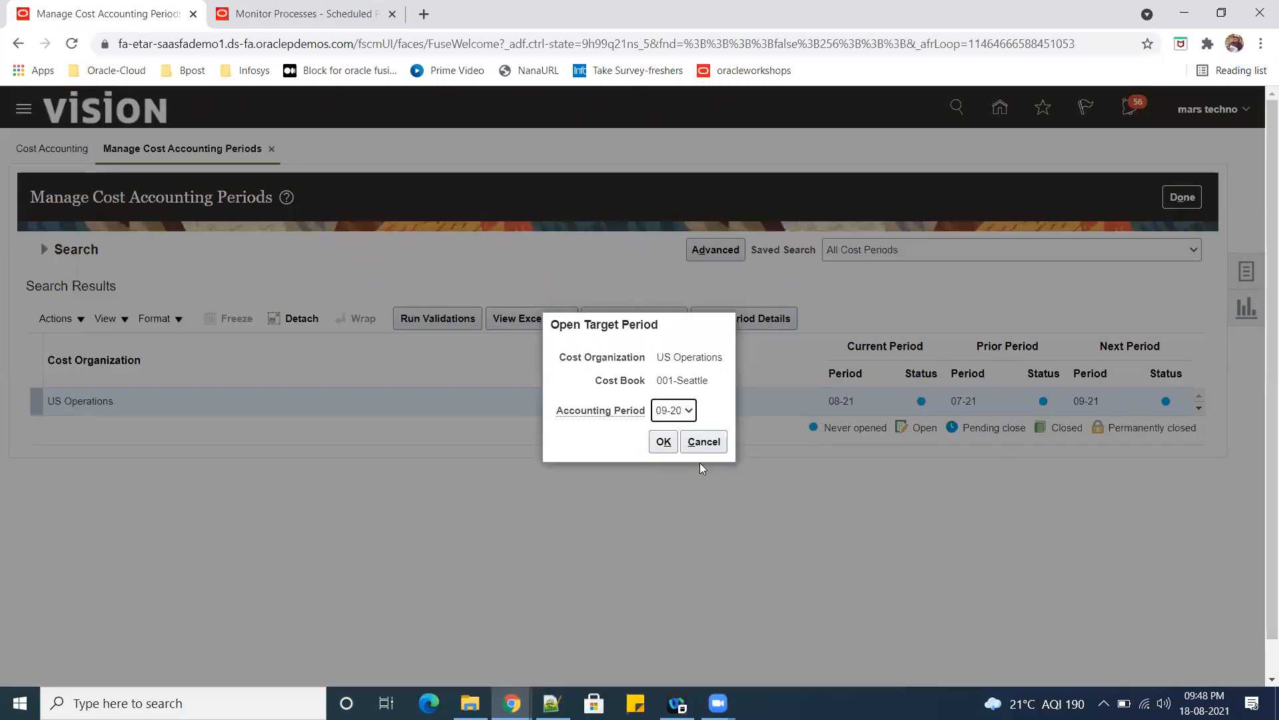
{"action": "left_click", "coordinate": [662, 441]}
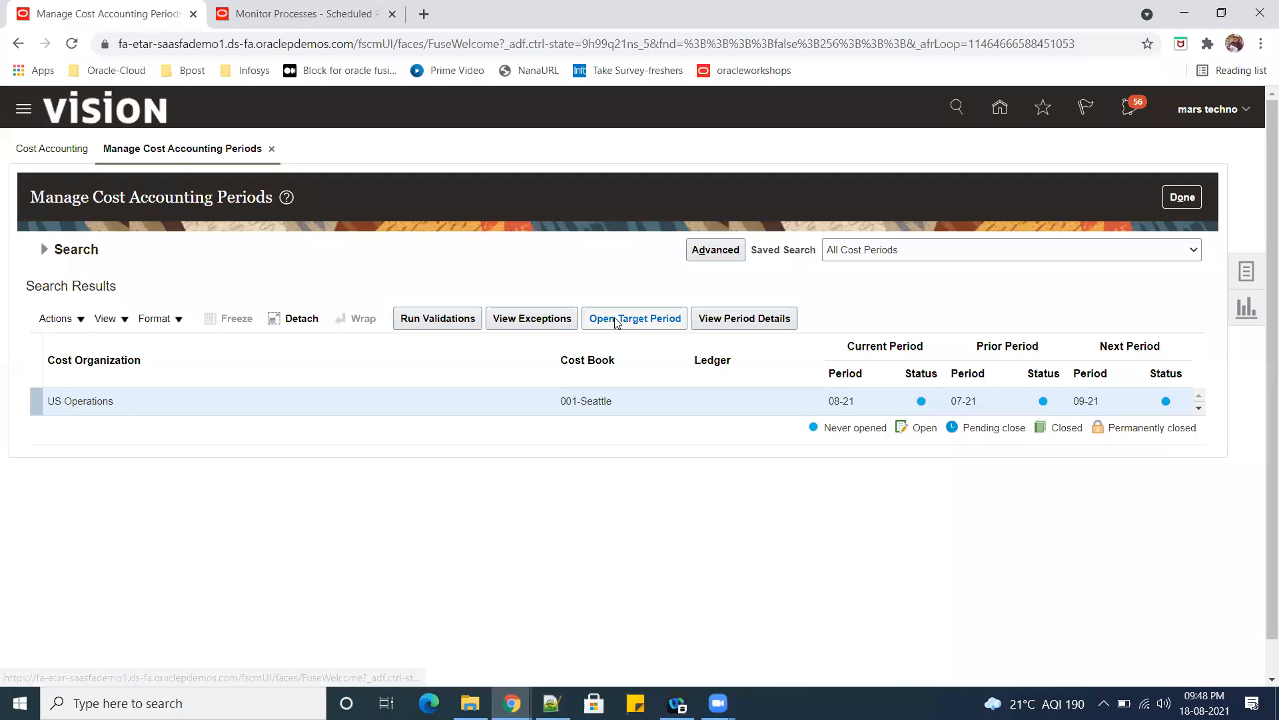
{"action": "left_click", "coordinate": [623, 318]}
{"action": "left_click", "coordinate": [663, 443]}
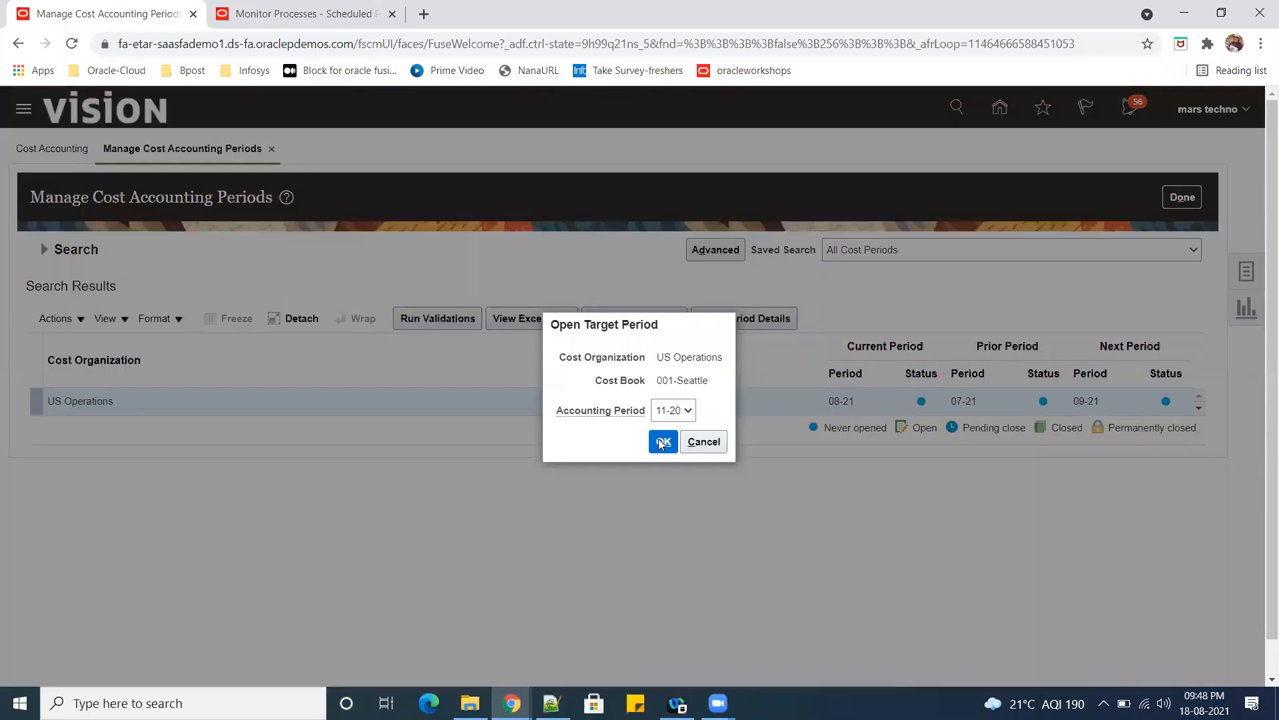
{"action": "left_click", "coordinate": [663, 442]}
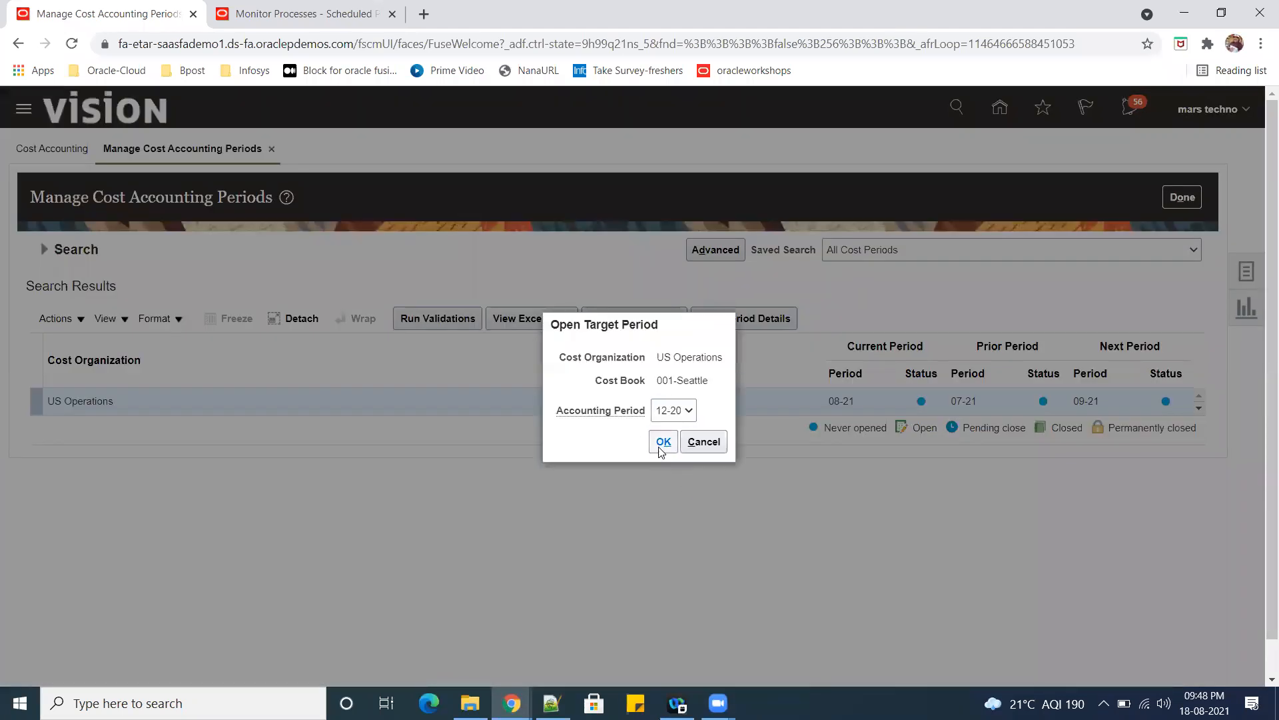
{"action": "left_click", "coordinate": [664, 441]}
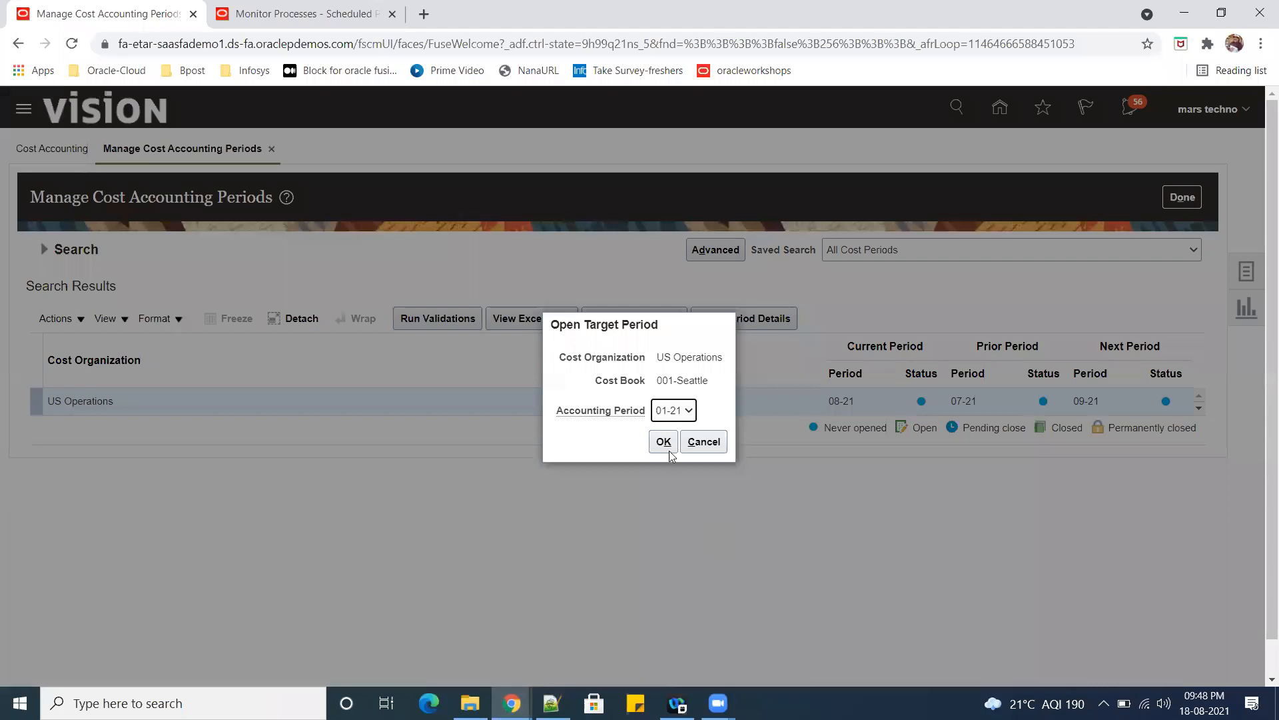
{"action": "left_click", "coordinate": [668, 450]}
Open the remaining target accounting periods through 08-21 for the 001-Seattle cost book and finish managing the periods.
{"action": "left_click", "coordinate": [626, 320]}
{"action": "left_click", "coordinate": [664, 441]}
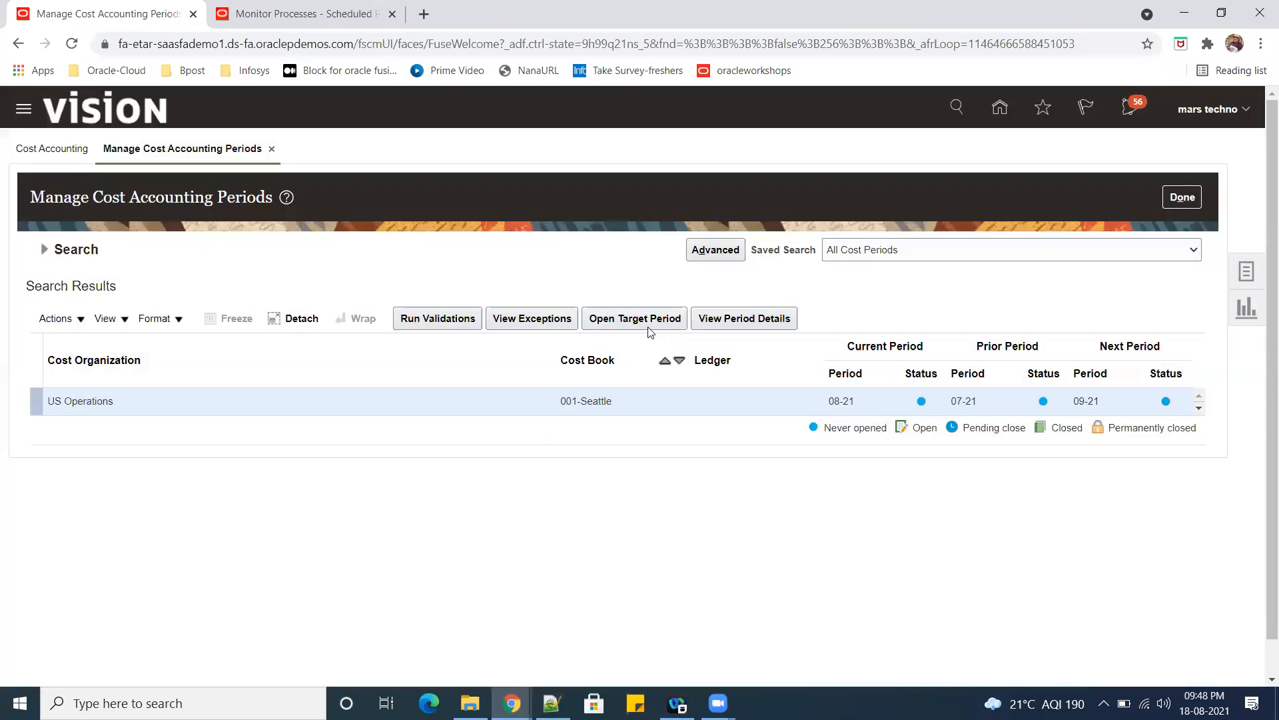
{"action": "left_click", "coordinate": [646, 324]}
{"action": "left_click", "coordinate": [662, 443]}
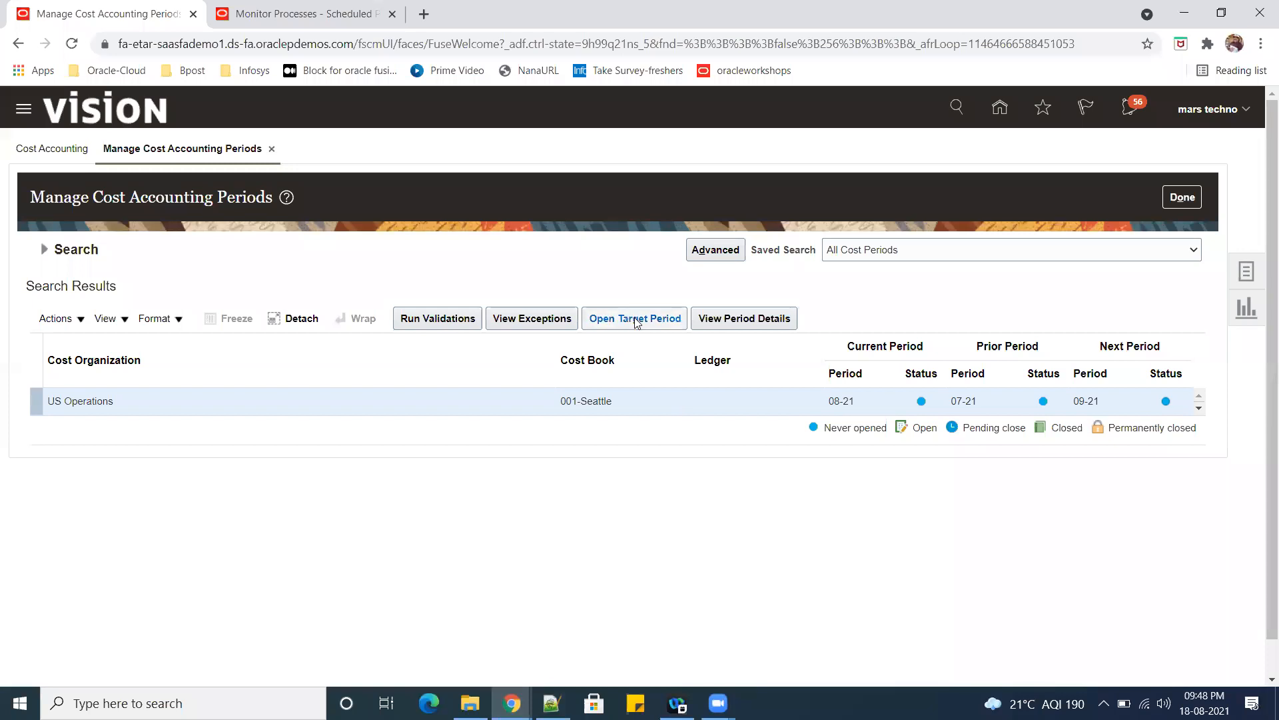
{"action": "left_click", "coordinate": [635, 319]}
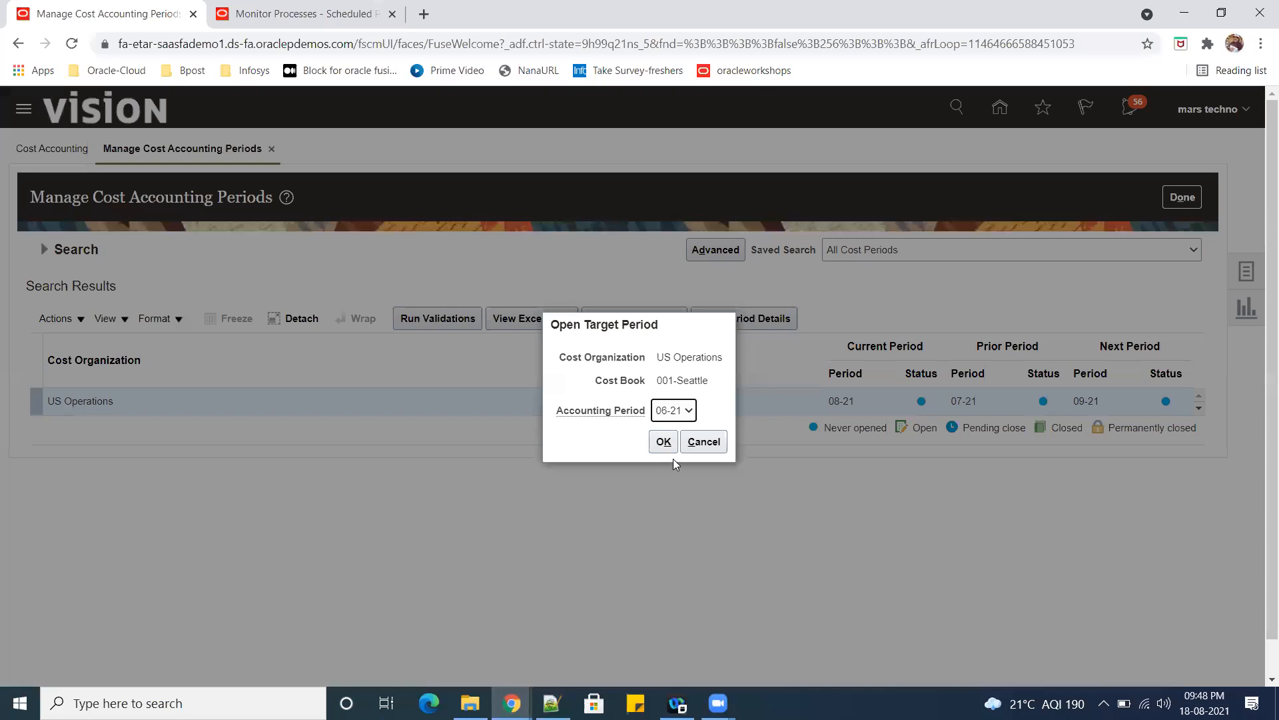
{"action": "left_click", "coordinate": [662, 443]}
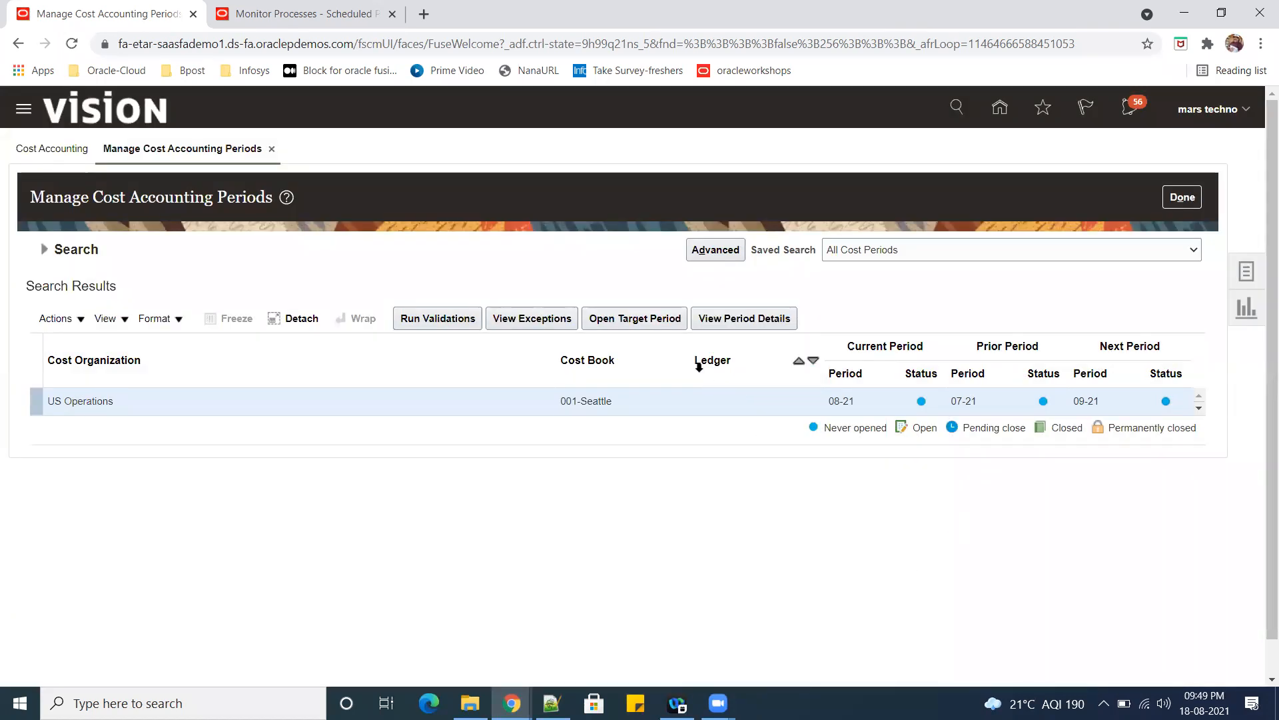
{"action": "left_click", "coordinate": [636, 319]}
{"action": "left_click", "coordinate": [664, 441]}
{"action": "left_click", "coordinate": [632, 320]}
{"action": "left_click", "coordinate": [664, 442]}
{"action": "left_click", "coordinate": [1166, 200]}
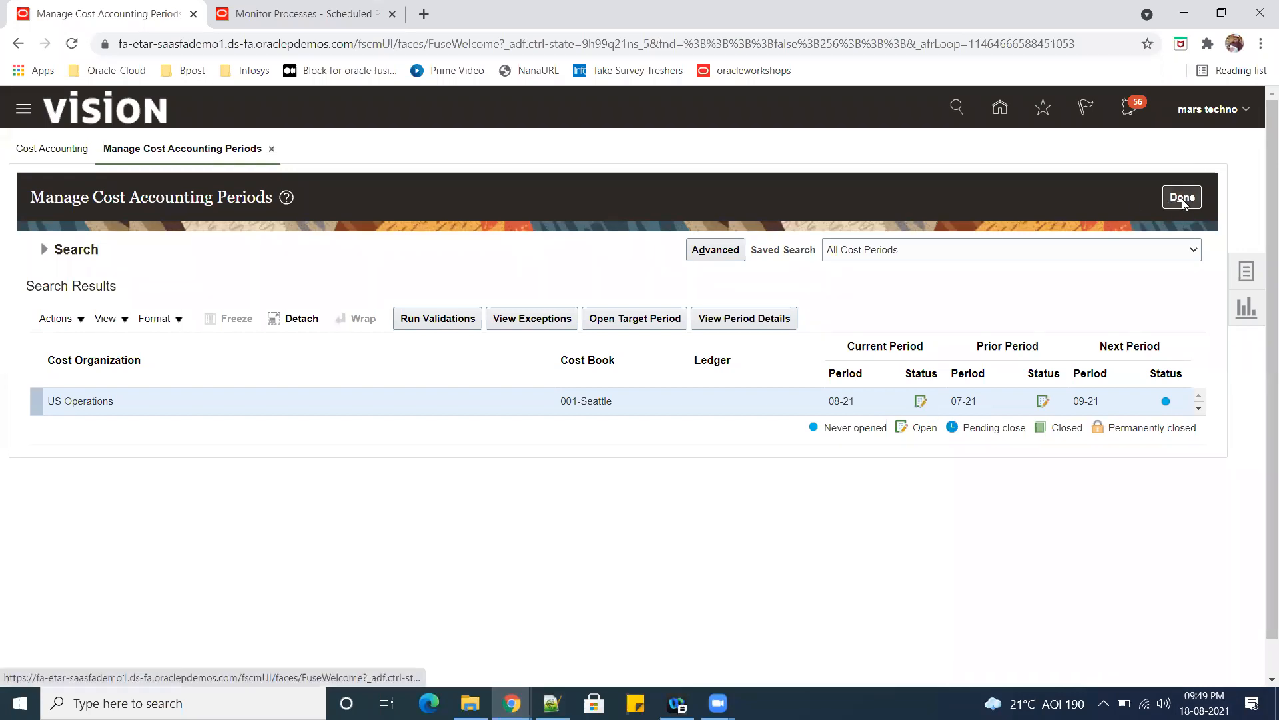
Add a cost accounting distributions run control named SR01_RUN_CONTROL, keeping all processors enabled and using the same text as its comment.
{"action": "left_click", "coordinate": [1250, 280]}
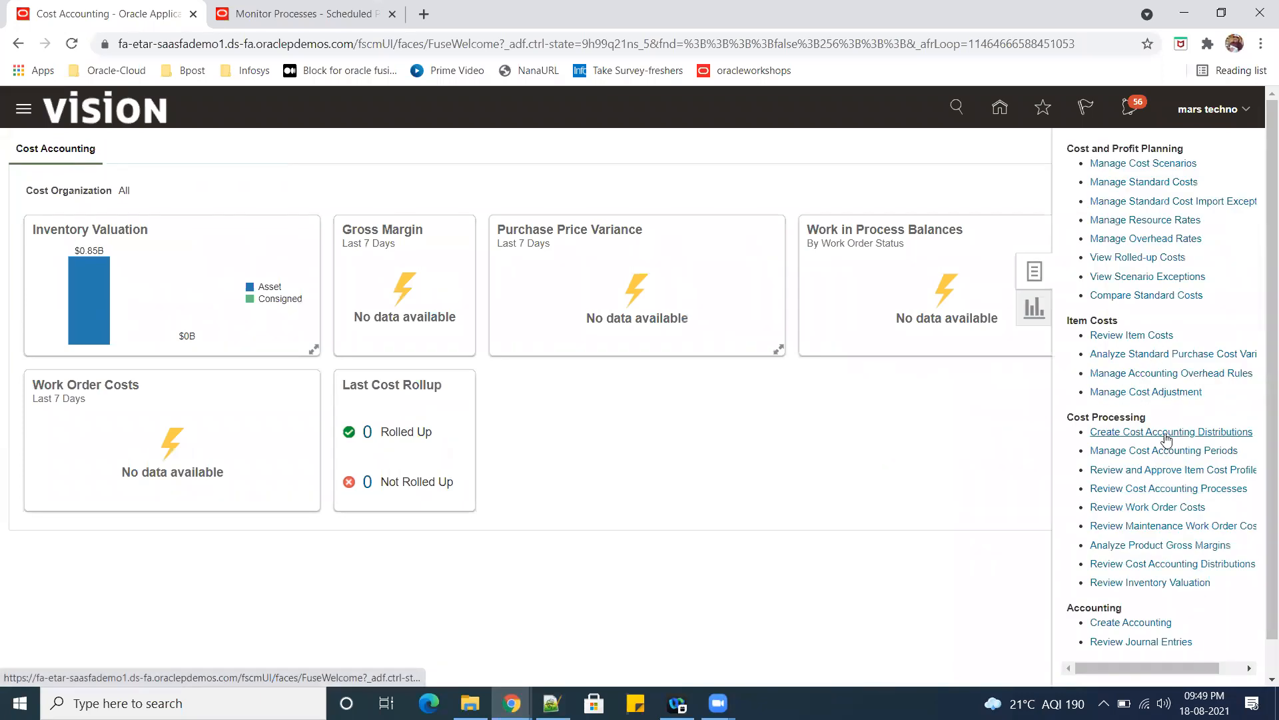
{"action": "left_click", "coordinate": [1119, 432]}
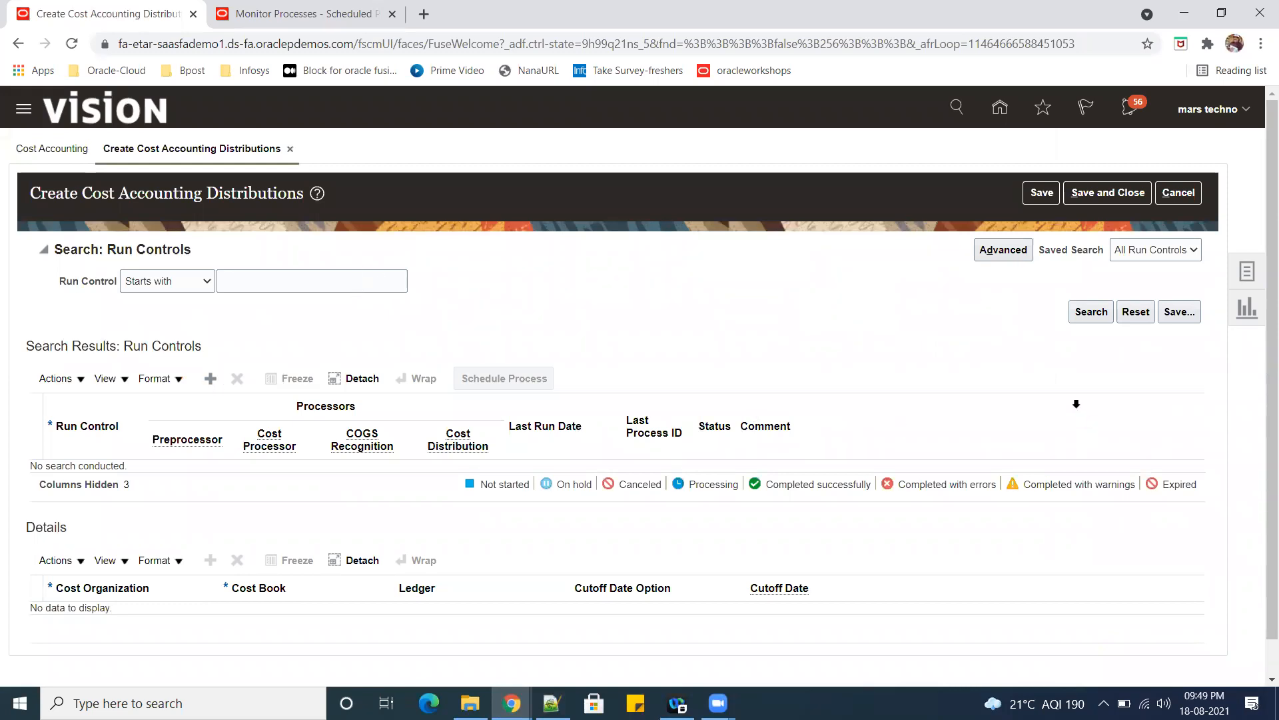
{"action": "left_click", "coordinate": [210, 377]}
{"action": "left_click", "coordinate": [75, 474]}
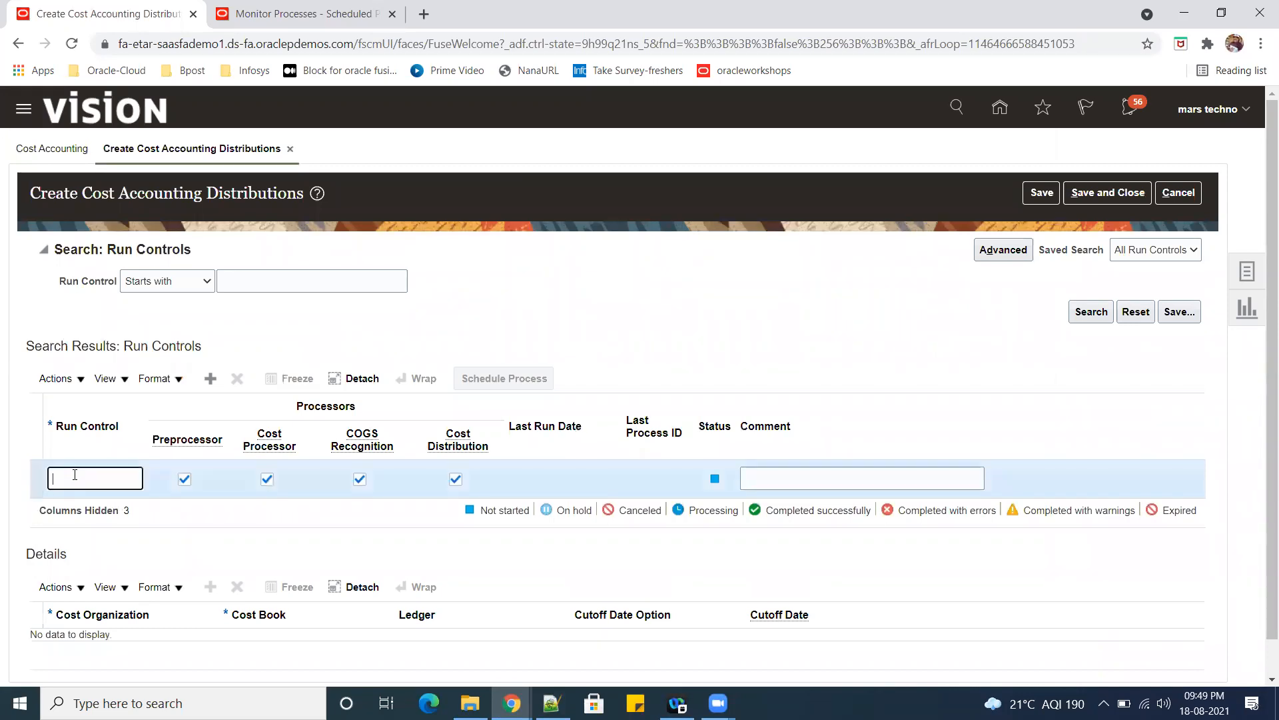
{"action": "type", "text": "SR"}
{"action": "type", "text": "04_RUN"}
{"action": "type", "text": "_CONTROL"}
{"action": "key", "text": "Tab"}
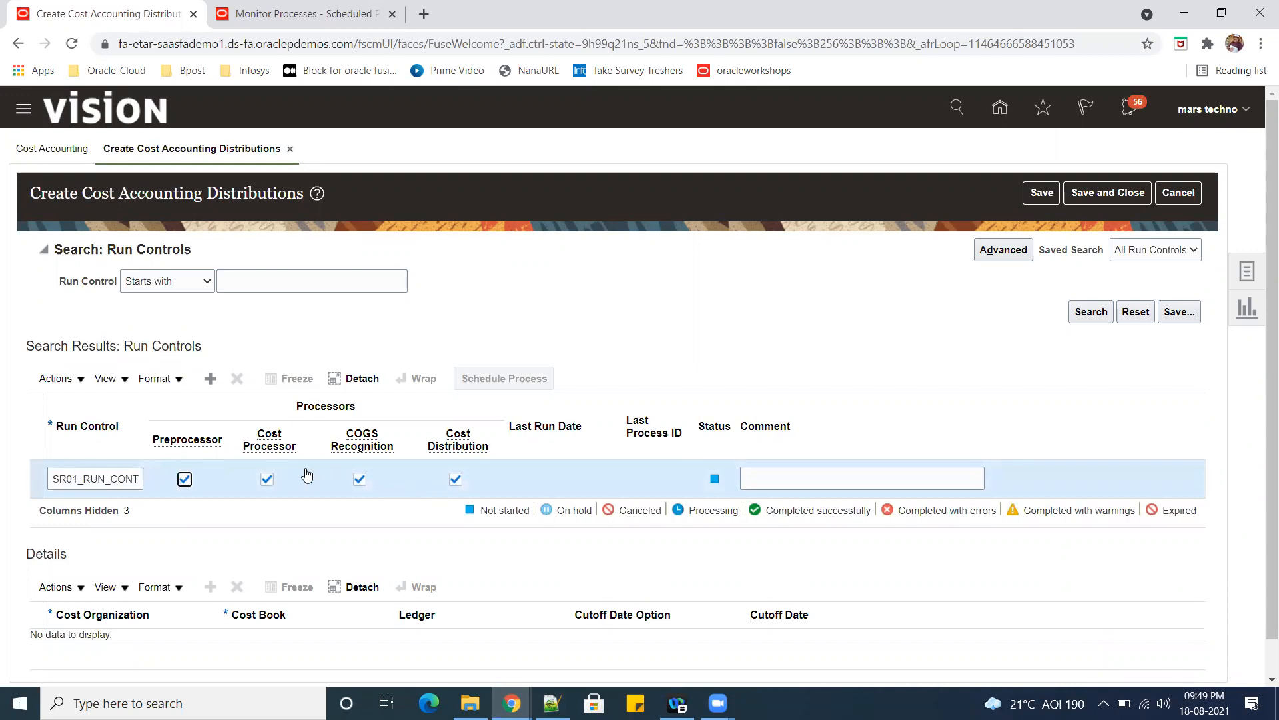
{"action": "left_click_drag", "start_coordinate": [52, 476], "coordinate": [230, 481]}
{"action": "key", "text": "ctrl+c"}
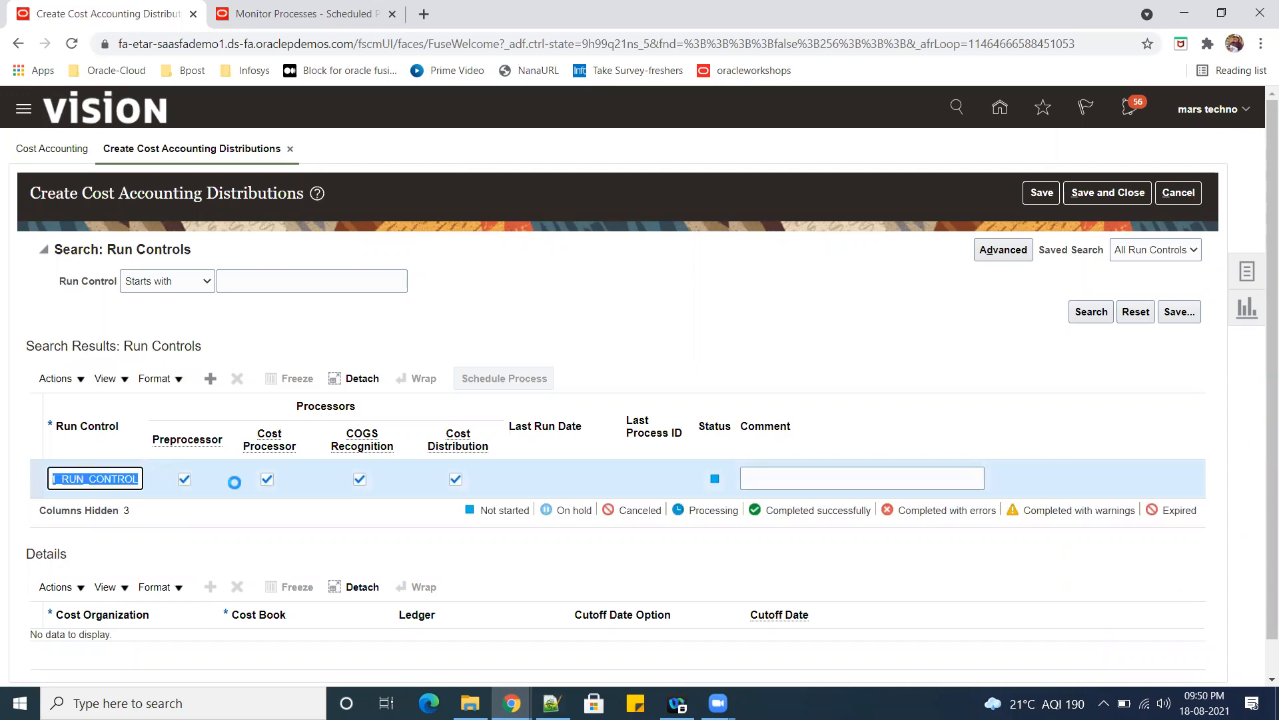
{"action": "left_click", "coordinate": [612, 494]}
{"action": "left_click", "coordinate": [787, 477]}
{"action": "key", "text": "ctrl+v"}
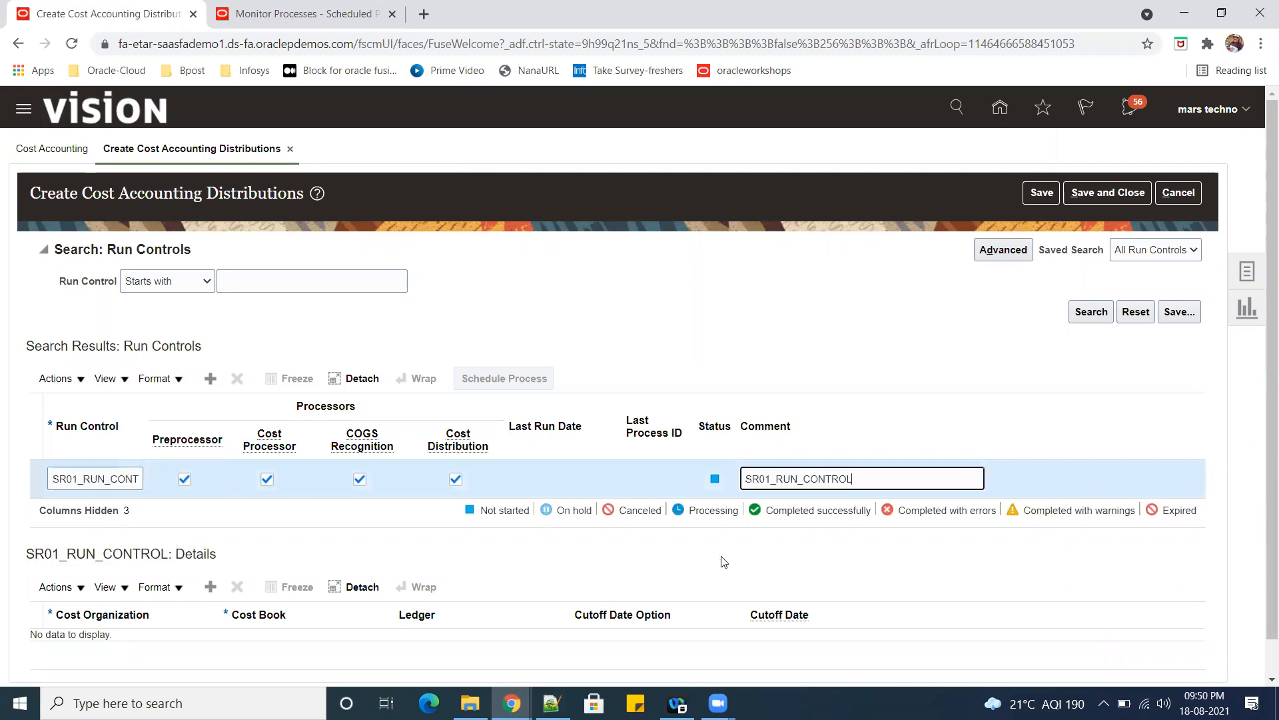
Add a detail line to SR01_RUN_CONTROL for cost organization US Operations and cost book 001-Seattle.
{"action": "scroll", "coordinate": [619, 572], "scroll_direction": "down", "scroll_amount": 1}
{"action": "left_click", "coordinate": [209, 551]}
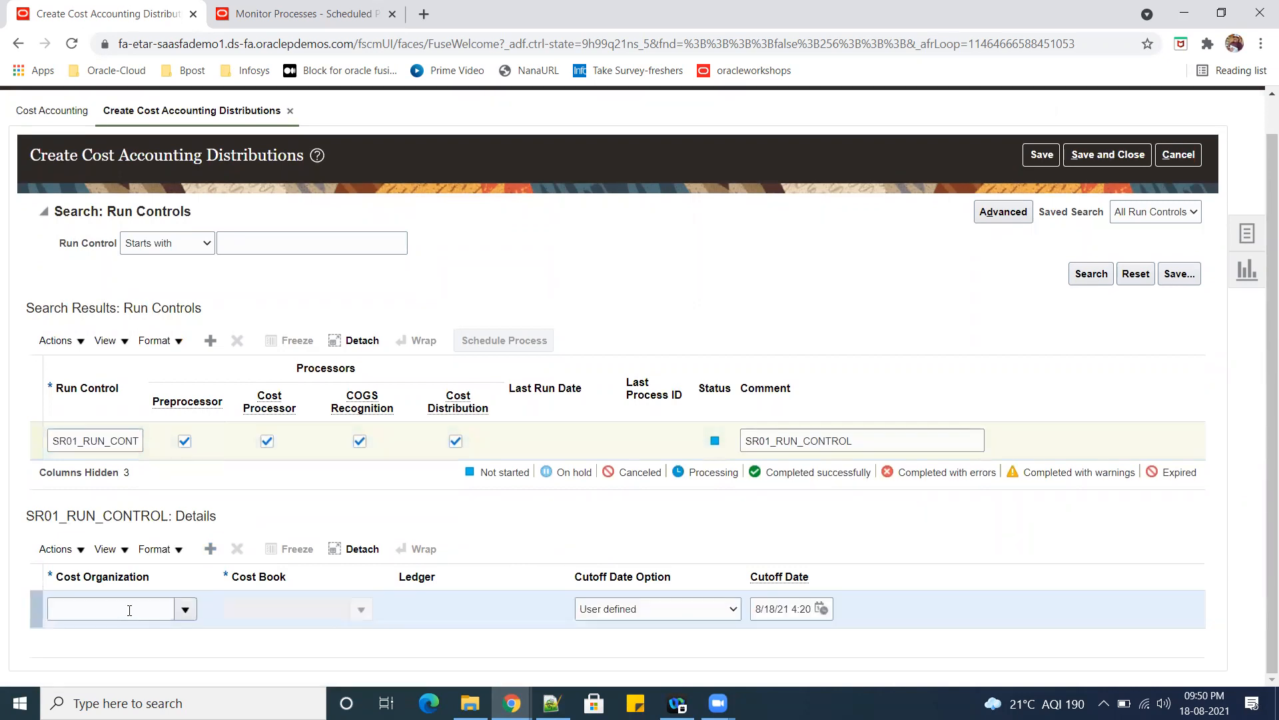
{"action": "left_click", "coordinate": [127, 609]}
{"action": "type", "text": "us"}
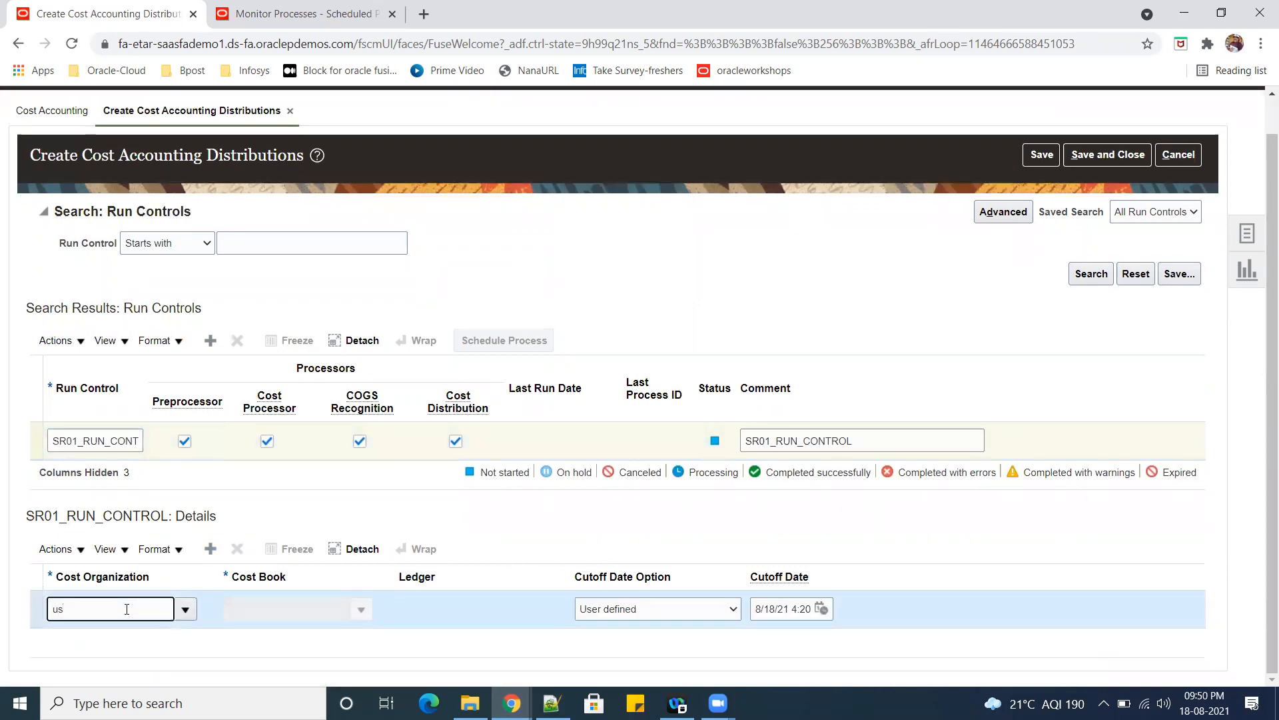
{"action": "type", "text": "US"}
{"action": "key", "text": "Tab"}
{"action": "left_click", "coordinate": [362, 609]}
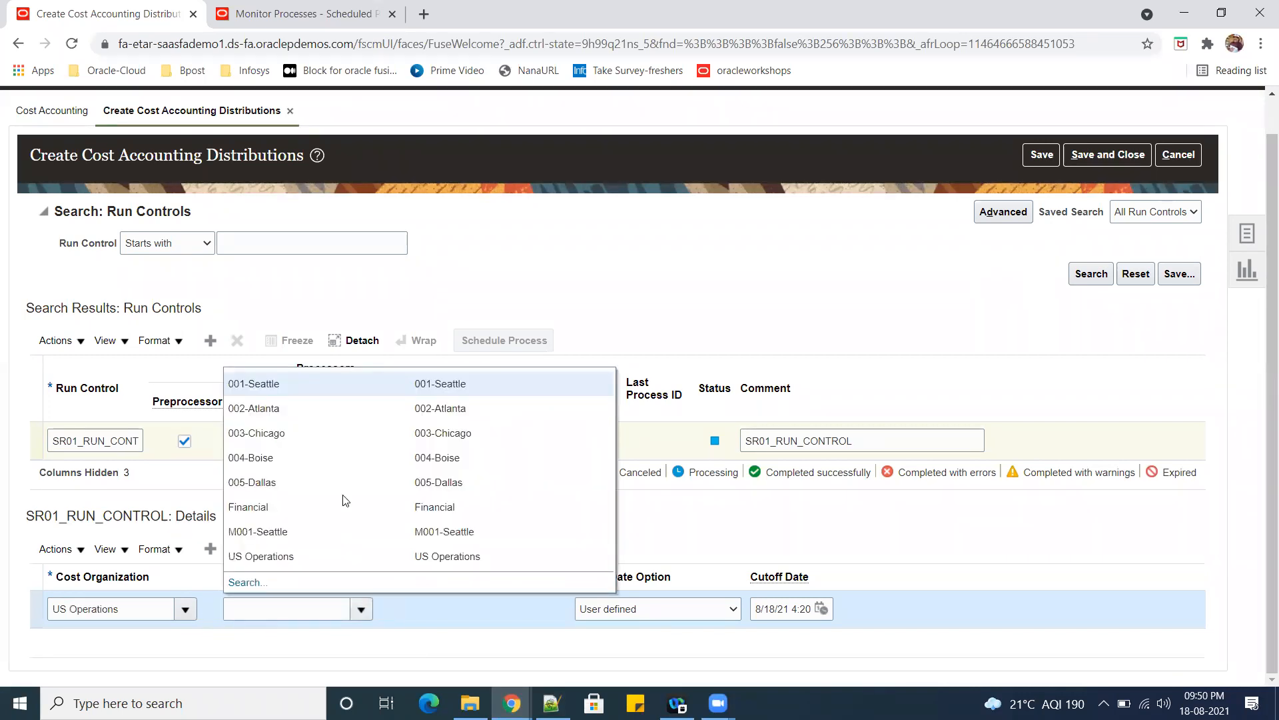
{"action": "left_click", "coordinate": [318, 389]}
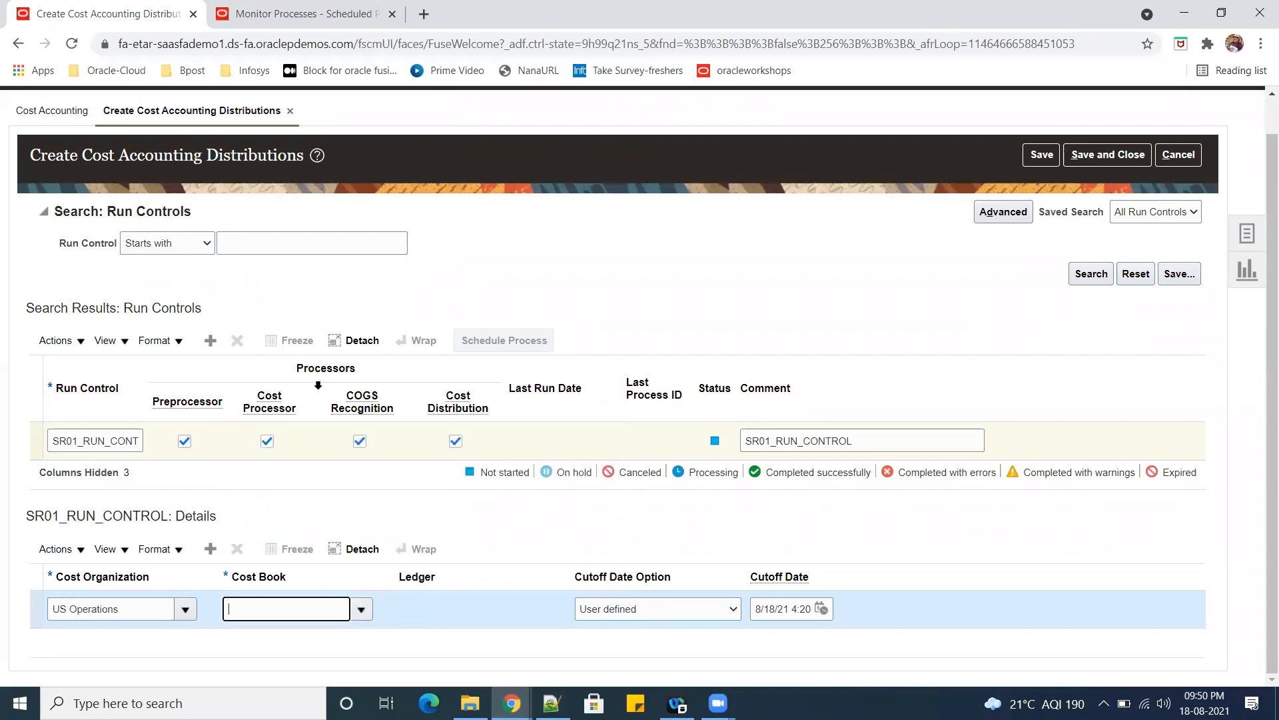
{"action": "left_click", "coordinate": [521, 628]}
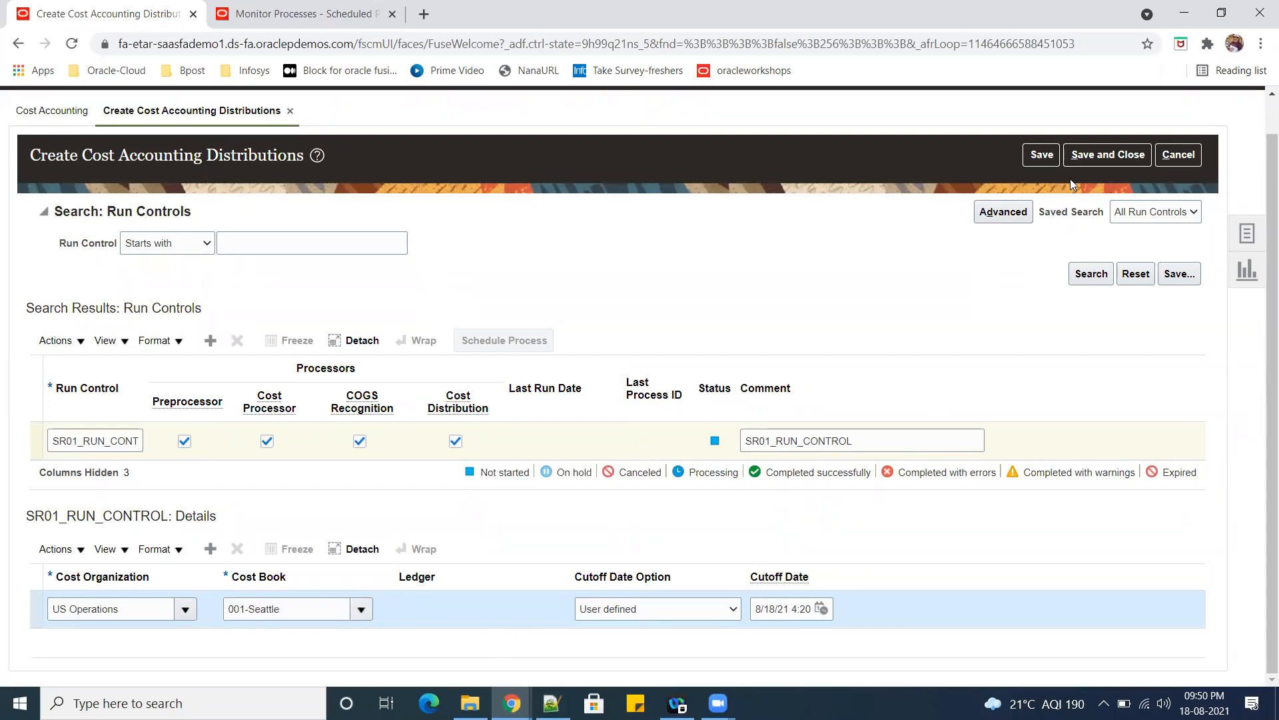
Save the run control and submit its Create Cost Accounting Distributions process to run as soon as possible, leaving the page saved and closed.
{"action": "left_click", "coordinate": [1042, 154]}
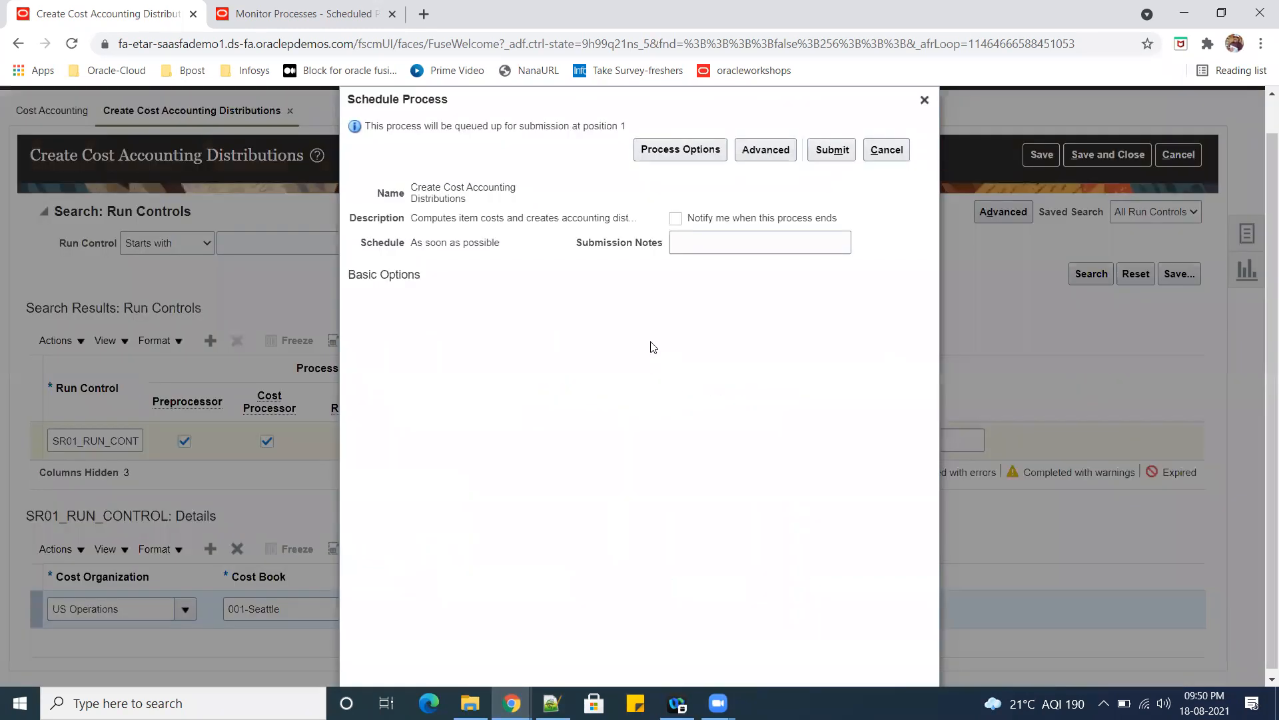
{"action": "left_click", "coordinate": [833, 149]}
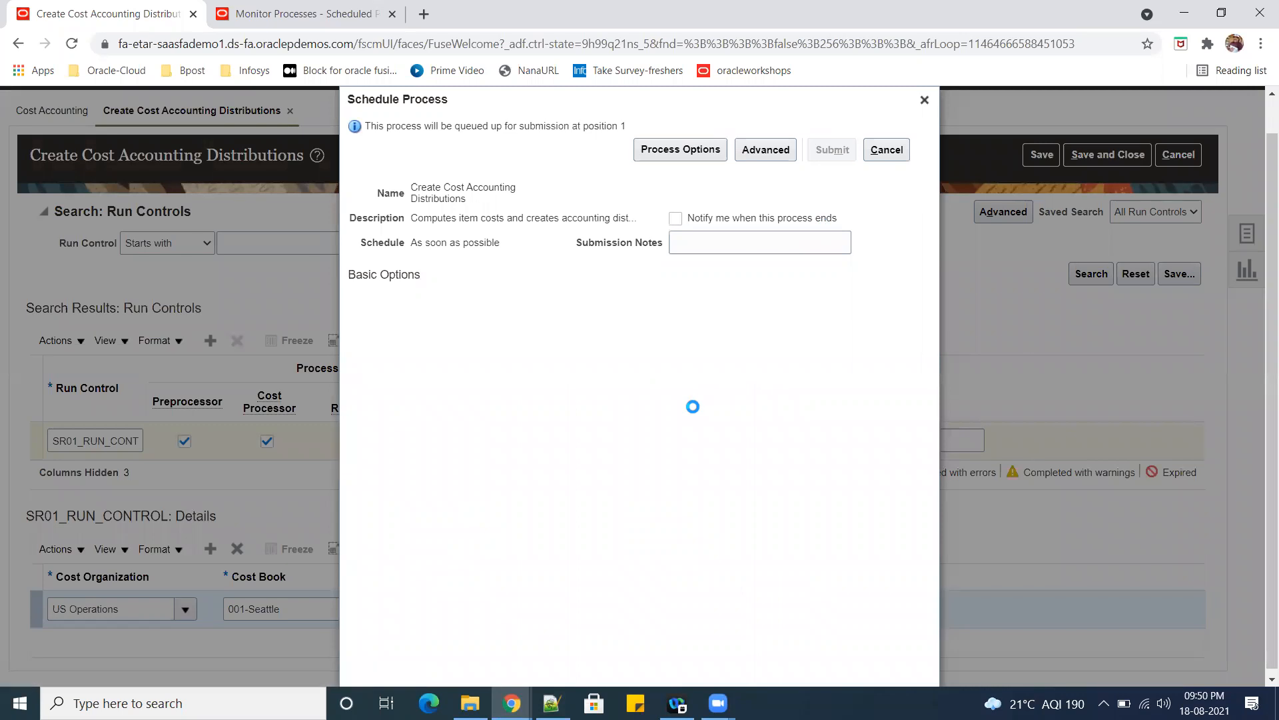
{"action": "double_click", "coordinate": [754, 222]}
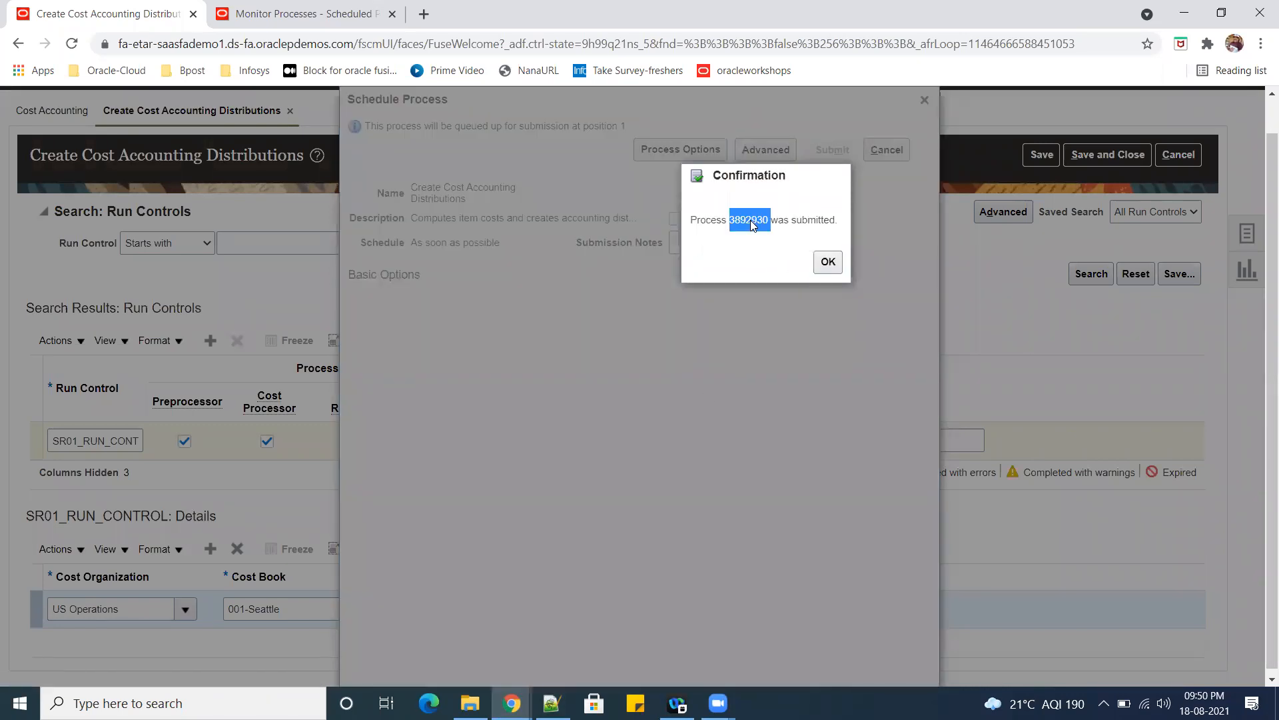
{"action": "left_click", "coordinate": [827, 261]}
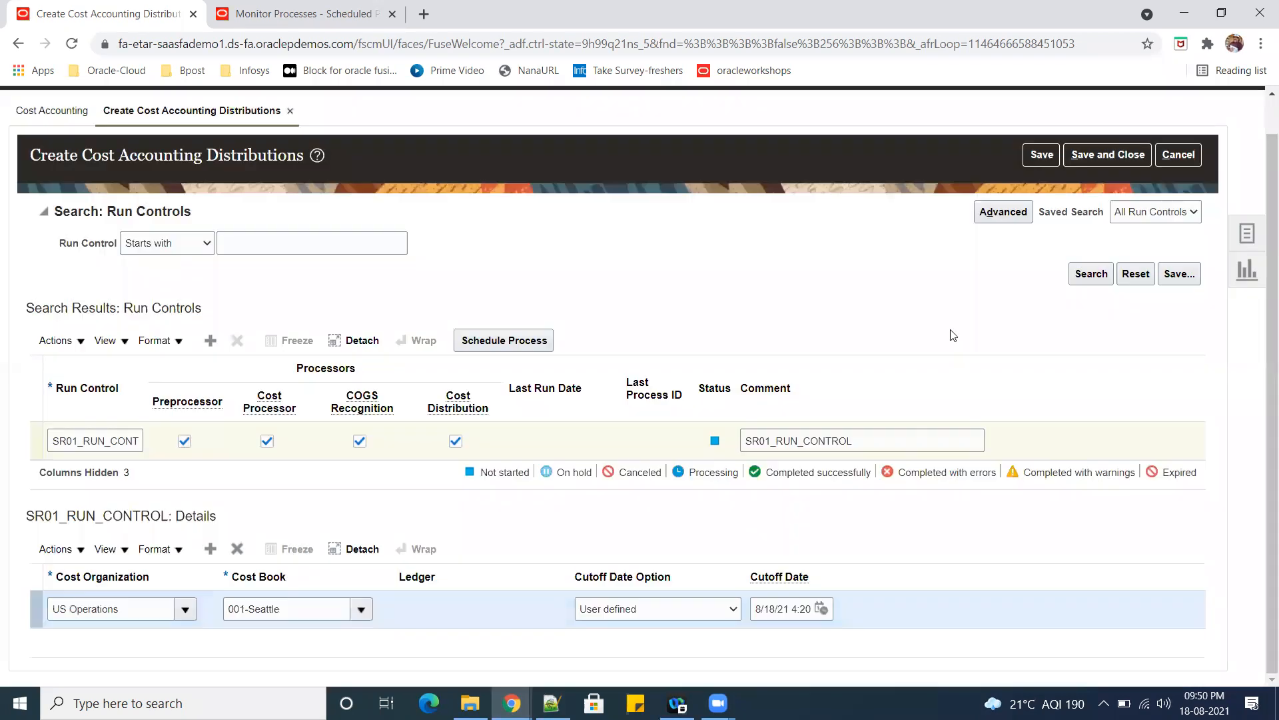
{"action": "left_click", "coordinate": [1107, 159]}
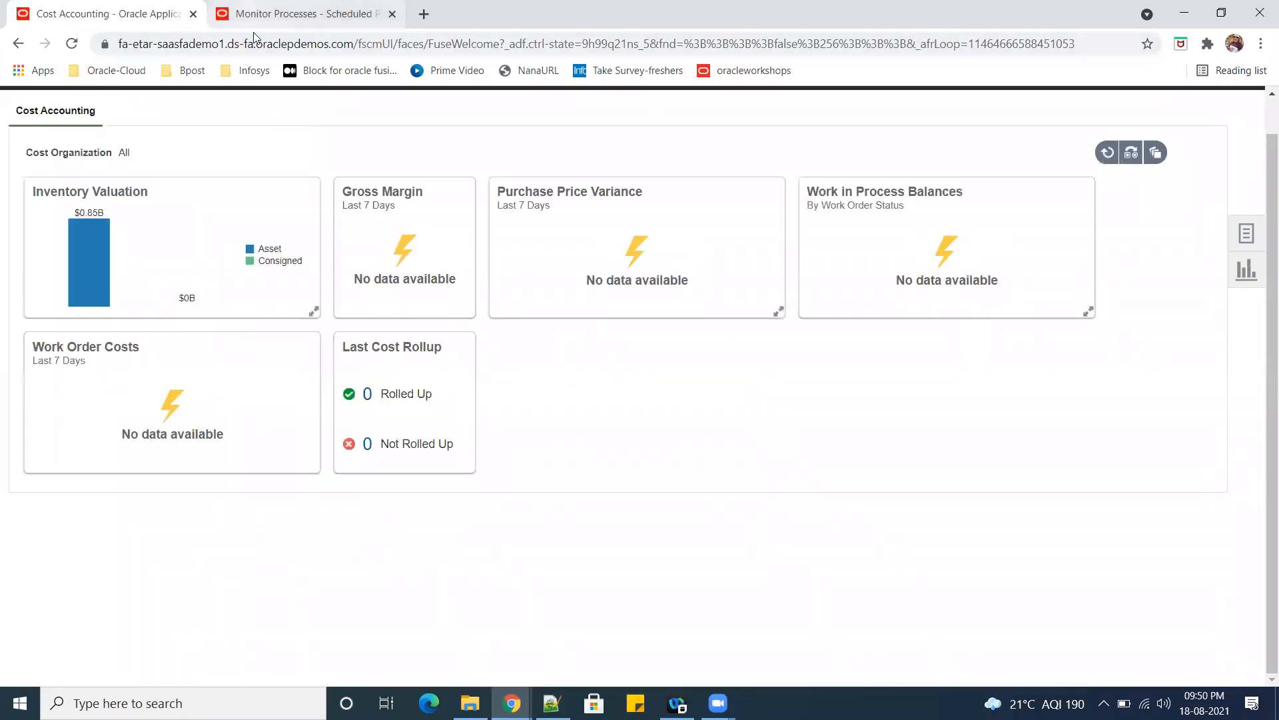
Refresh the scheduled processes list repeatedly to check the status of the submitted Create Cost Accounting Distributions process.
{"action": "left_click", "coordinate": [253, 16]}
{"action": "left_click", "coordinate": [652, 310]}
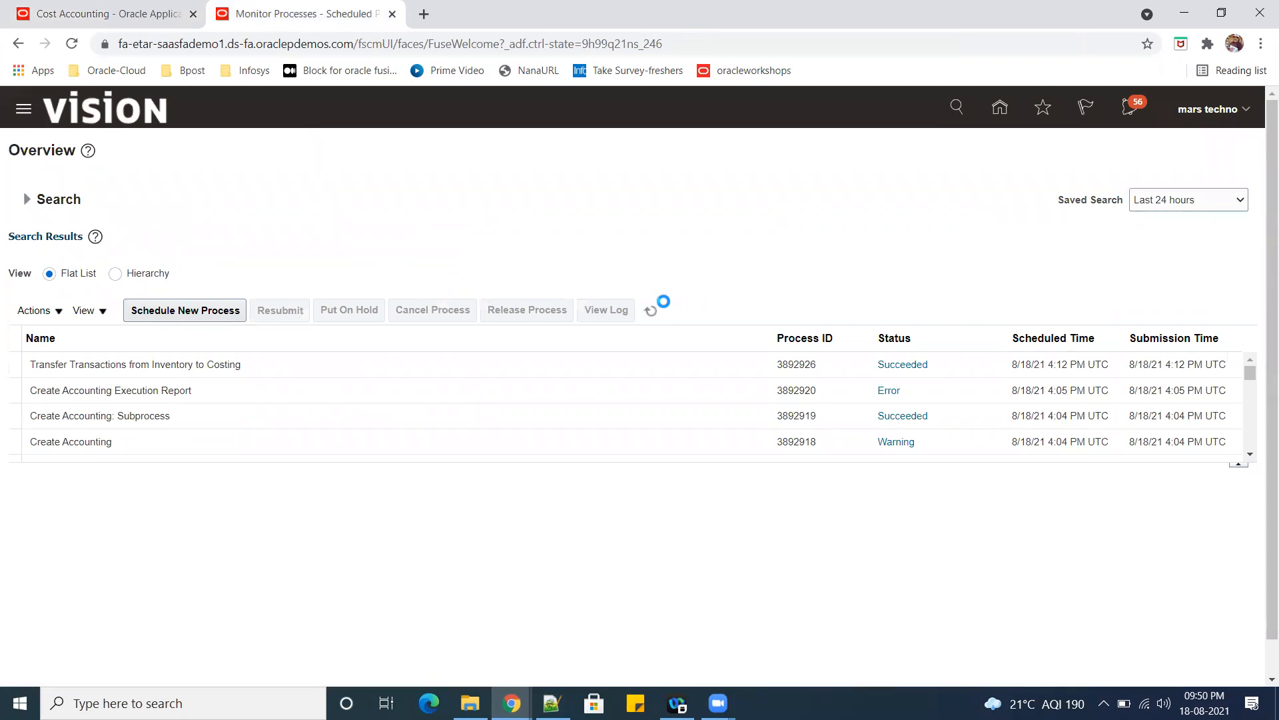
{"action": "left_click", "coordinate": [651, 315]}
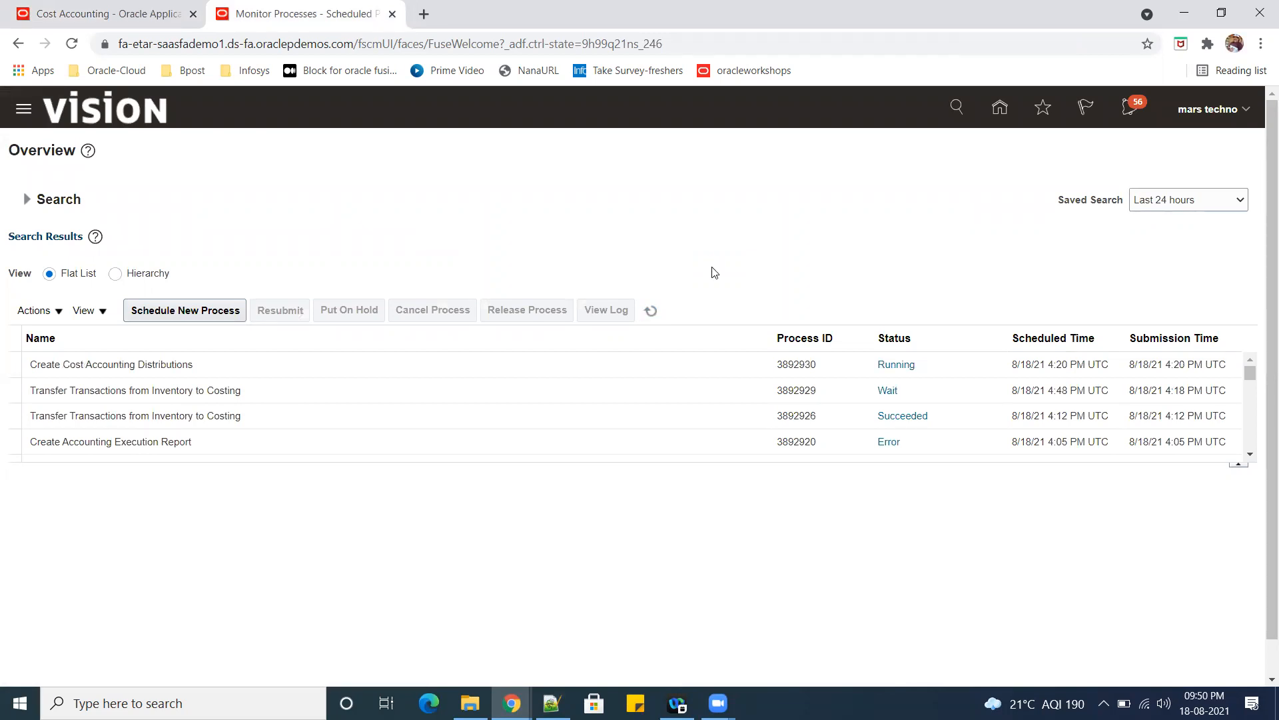
{"action": "left_click", "coordinate": [651, 311]}
{"action": "left_click", "coordinate": [653, 312]}
{"action": "left_click", "coordinate": [650, 313]}
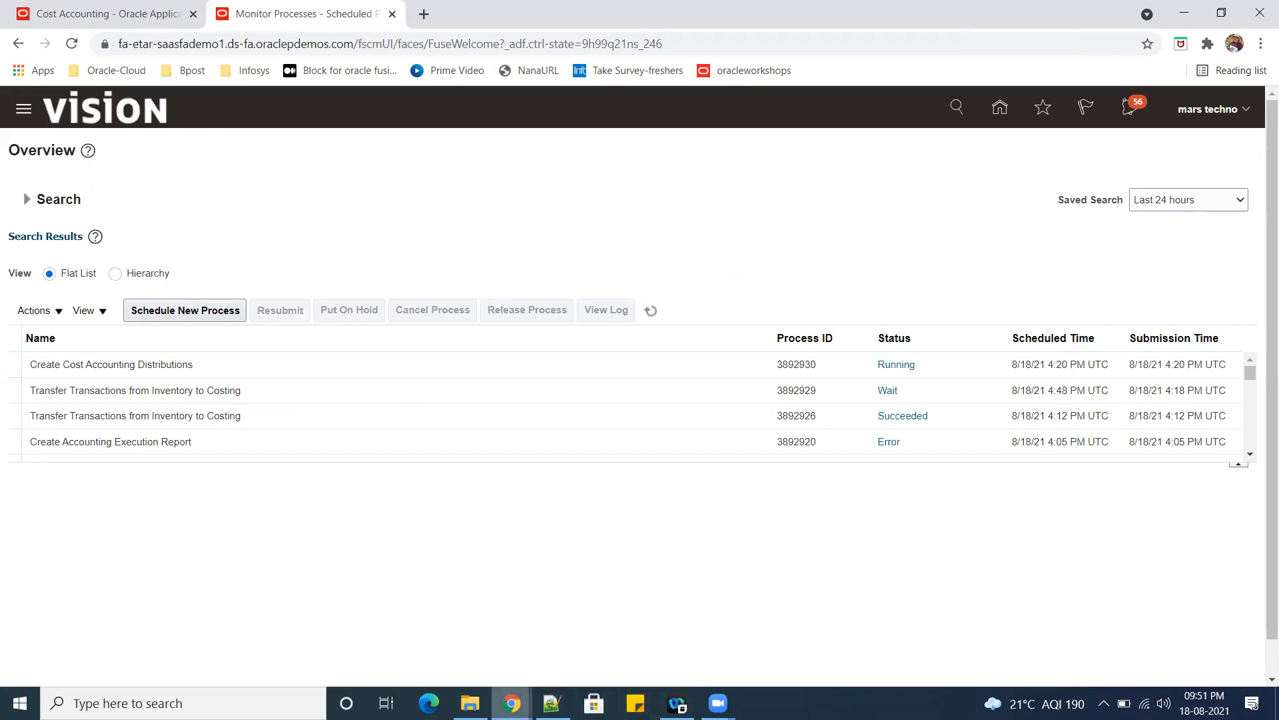
{"action": "mouse_move", "coordinate": [511, 703]}
{"action": "left_click", "coordinate": [650, 310]}
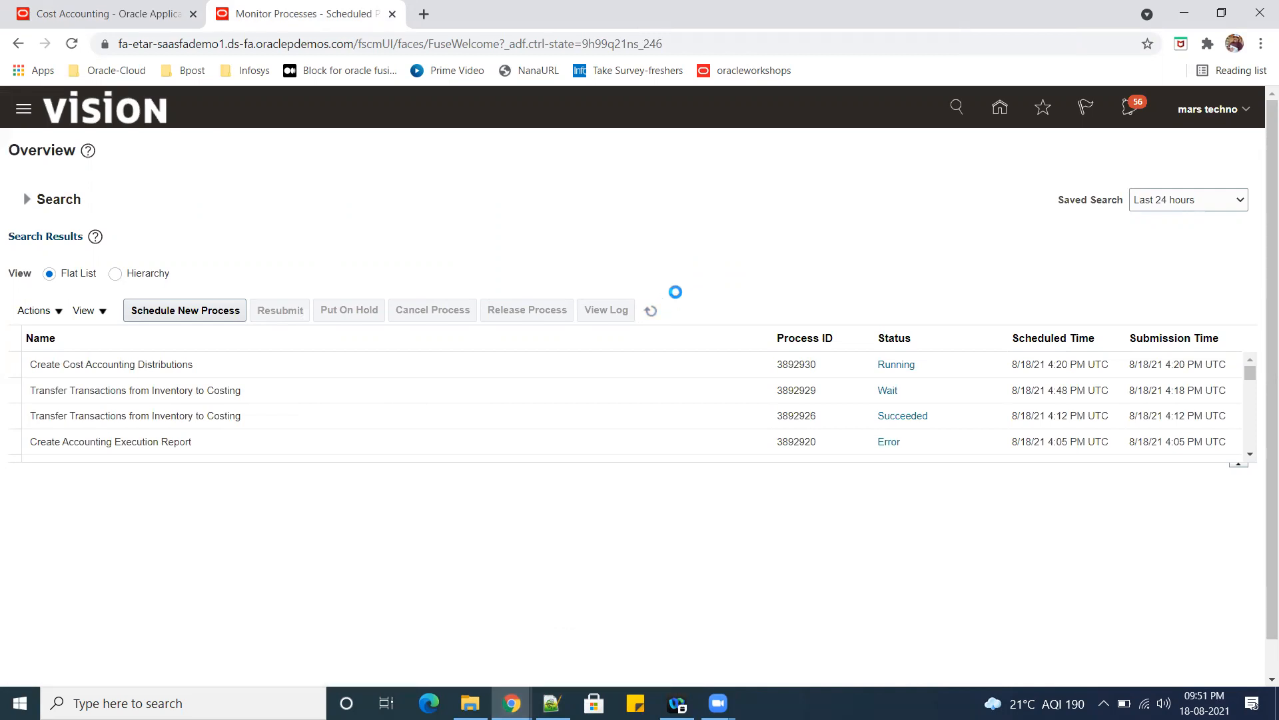
{"action": "left_click", "coordinate": [652, 312]}
{"action": "left_click", "coordinate": [651, 311]}
{"action": "left_click", "coordinate": [652, 311]}
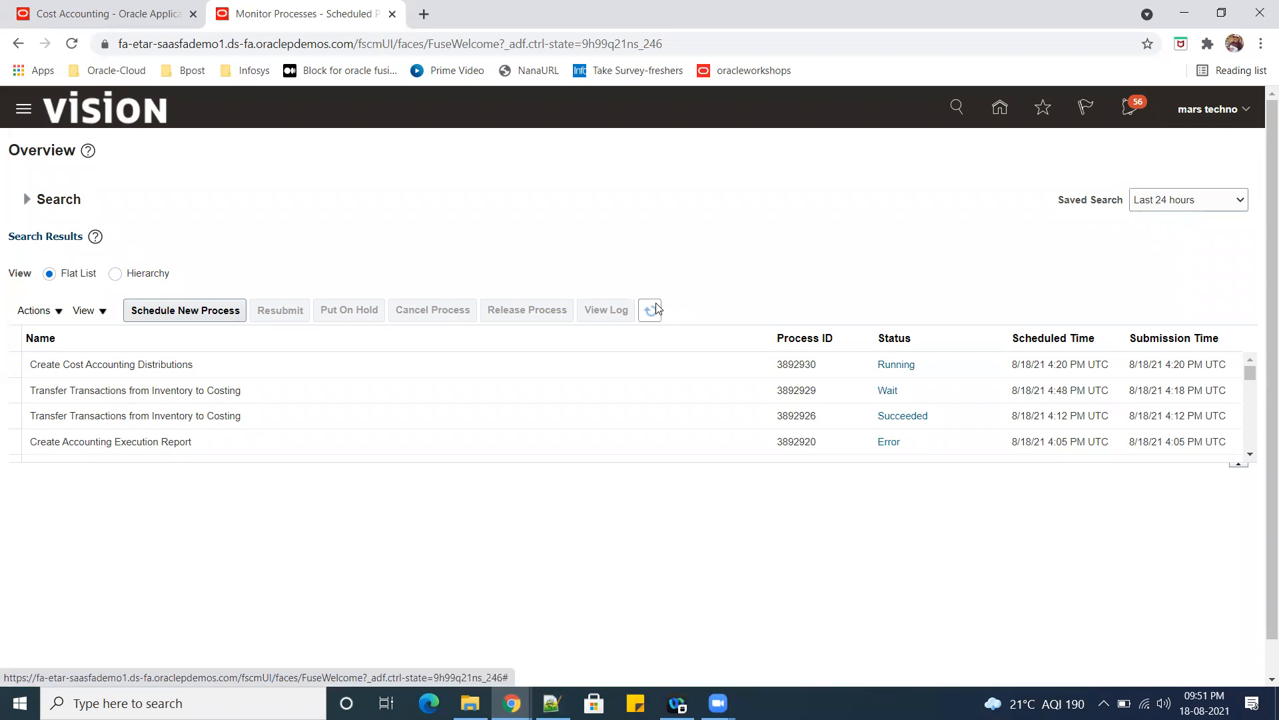
{"action": "left_click", "coordinate": [651, 310]}
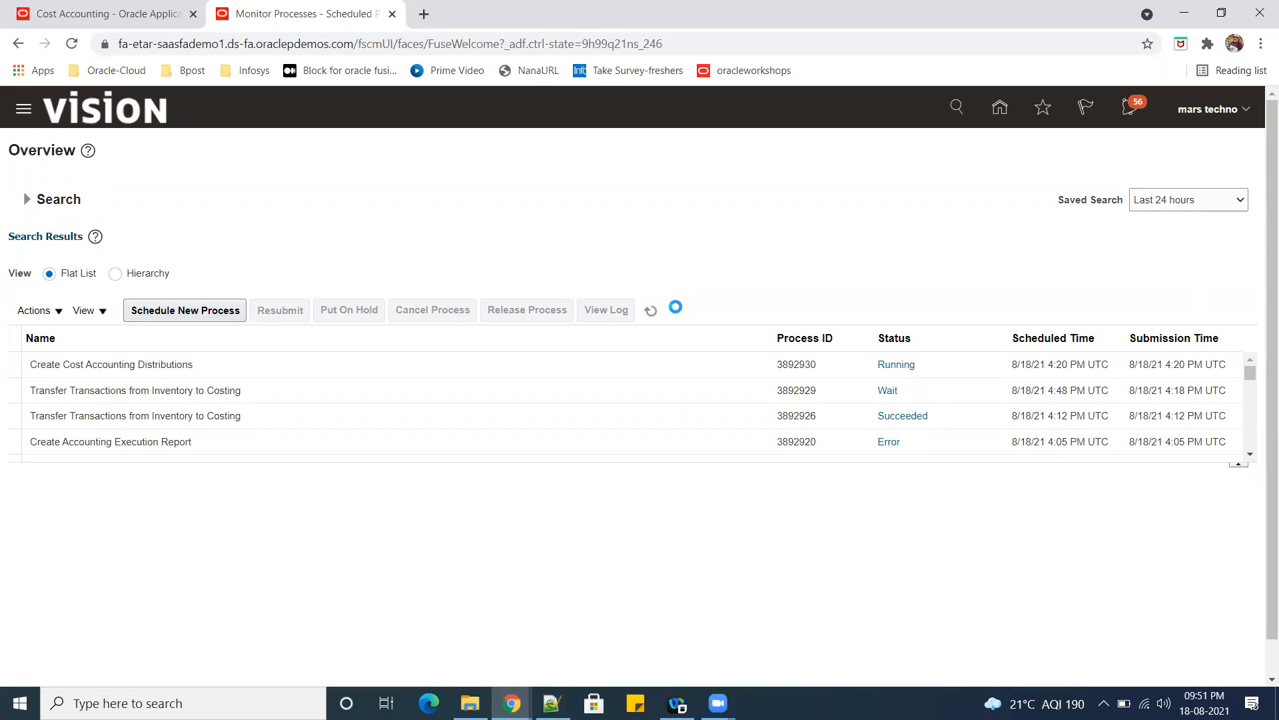
{"action": "left_click", "coordinate": [651, 311]}
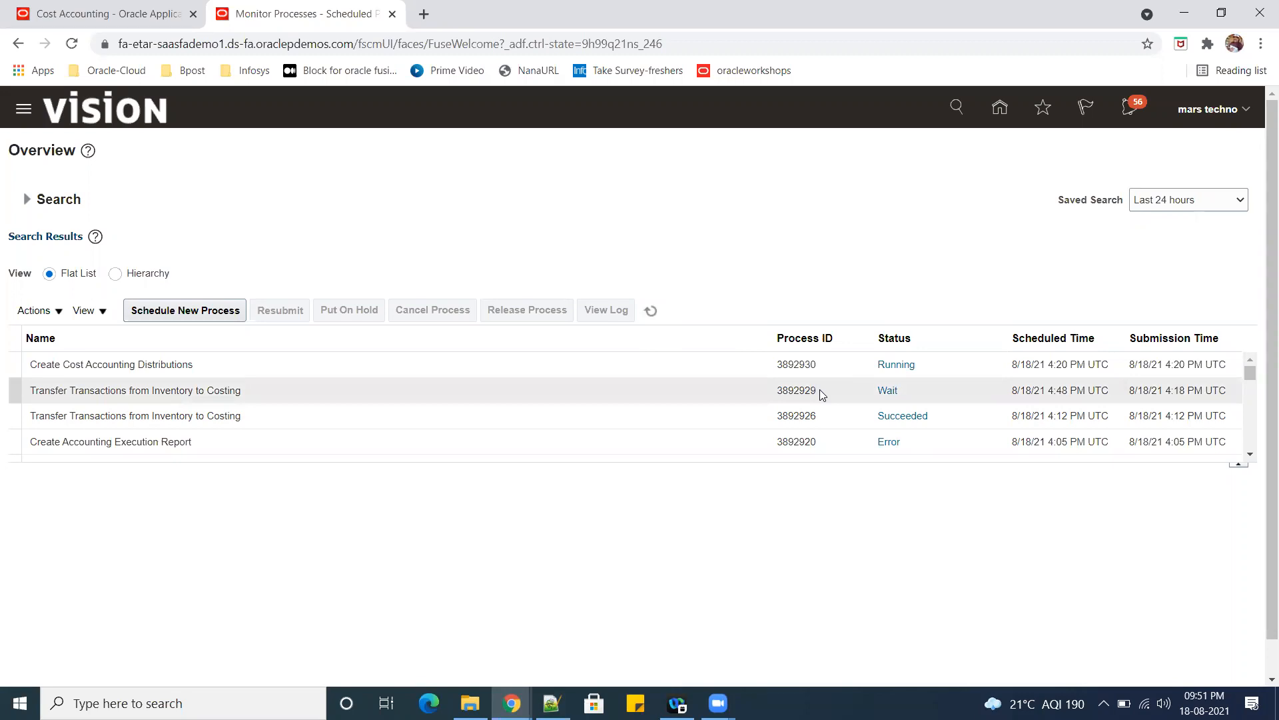
{"action": "left_click", "coordinate": [651, 310]}
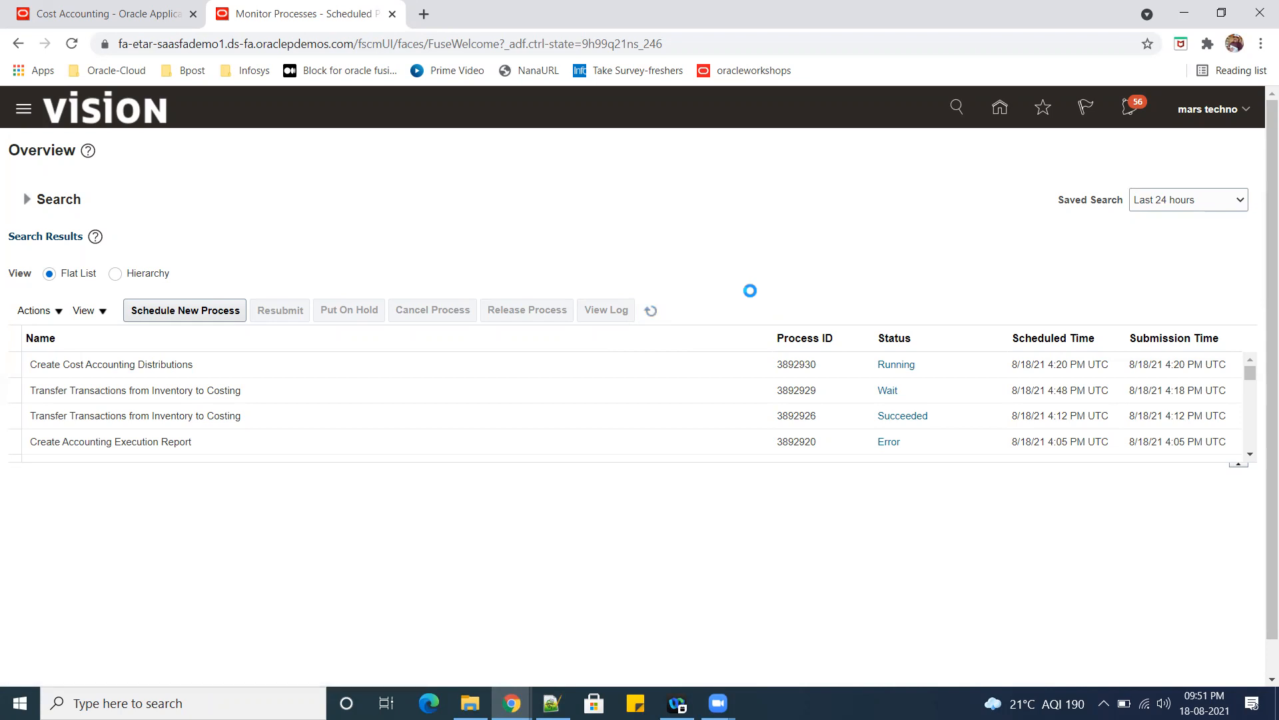
{"action": "left_click", "coordinate": [649, 312]}
{"action": "left_click", "coordinate": [651, 311]}
{"action": "left_click", "coordinate": [1253, 364]}
{"action": "left_click", "coordinate": [651, 310]}
Return to the Cost Accounting work area and display its task list to examine the cost processing and accounting tasks.
{"action": "left_click", "coordinate": [70, 17]}
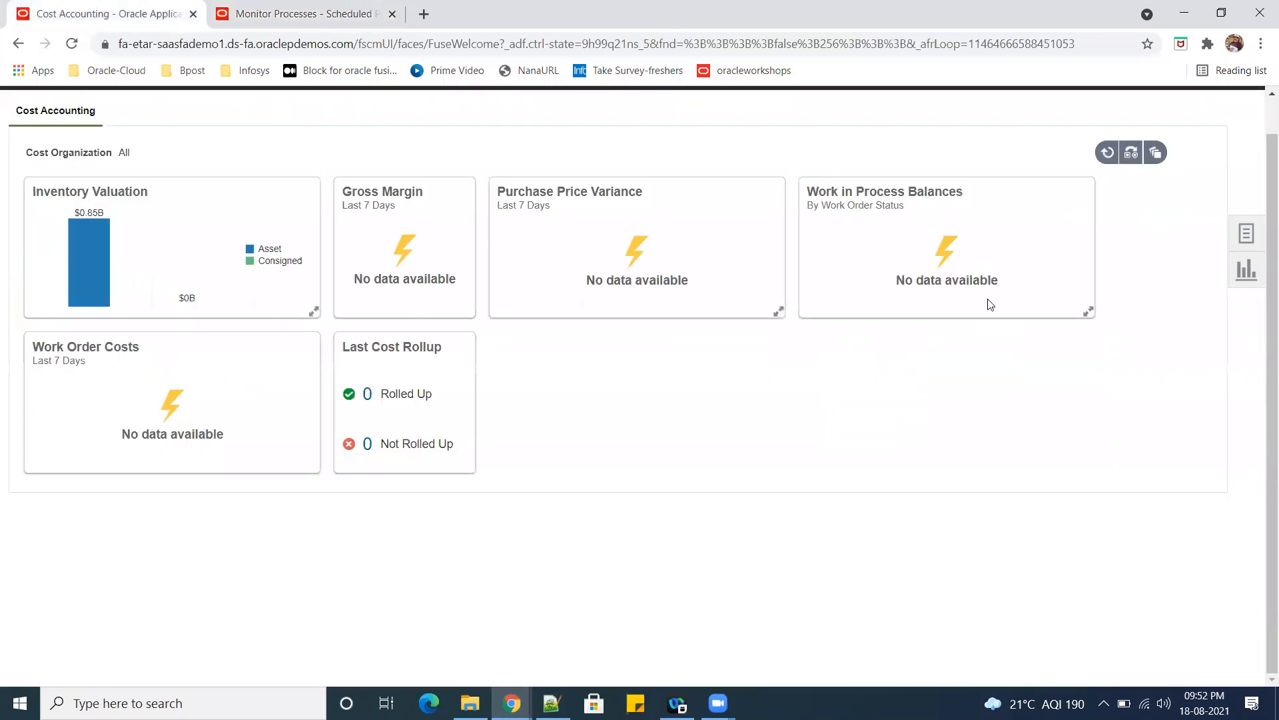
{"action": "left_click", "coordinate": [1246, 234]}
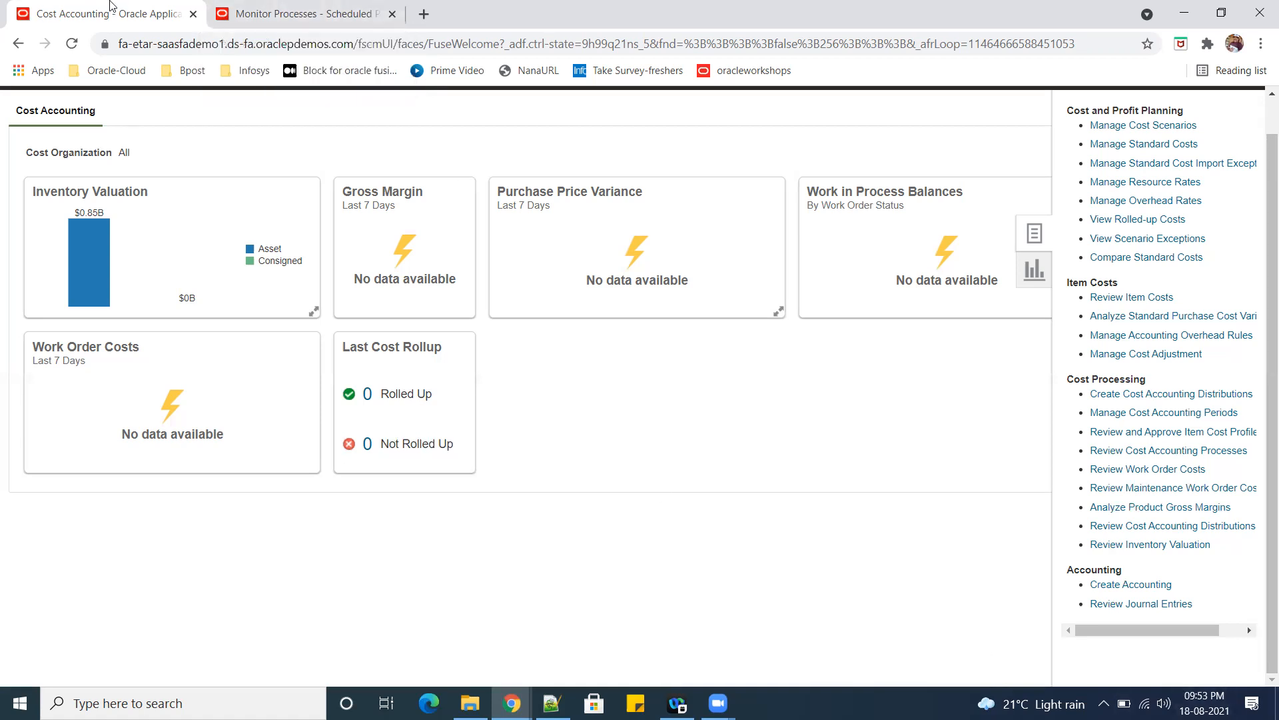
Go back to the scheduled processes overview and keep refreshing it to monitor the Create Cost Accounting Distributions run.
{"action": "left_click", "coordinate": [301, 14]}
{"action": "left_click", "coordinate": [651, 311]}
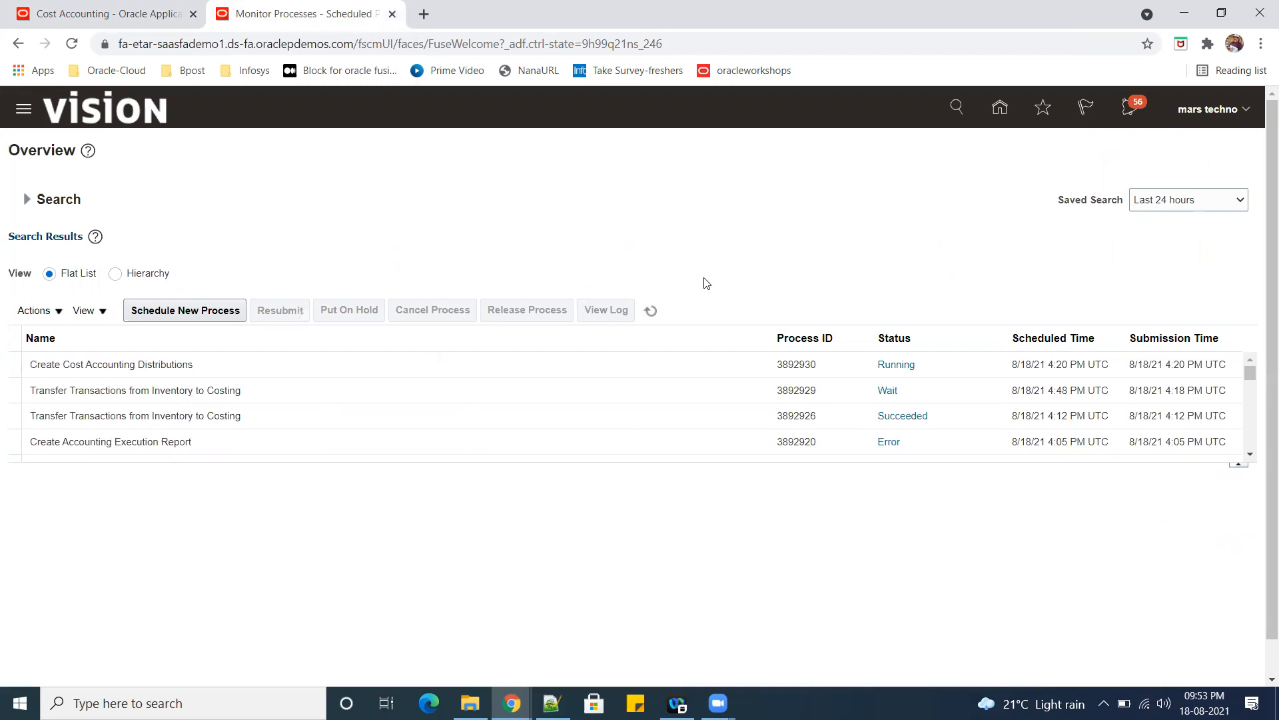
{"action": "left_click", "coordinate": [651, 310]}
{"action": "left_click", "coordinate": [650, 313]}
{"action": "left_click", "coordinate": [650, 310]}
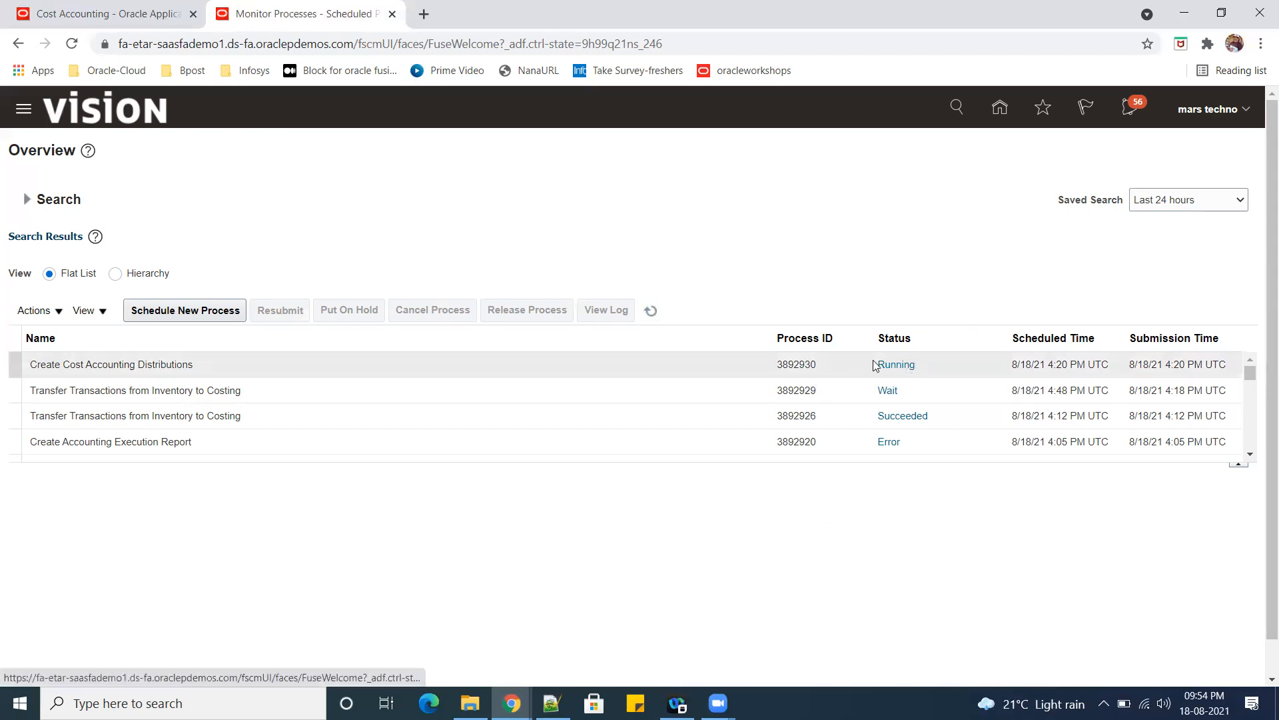
{"action": "left_click", "coordinate": [651, 311]}
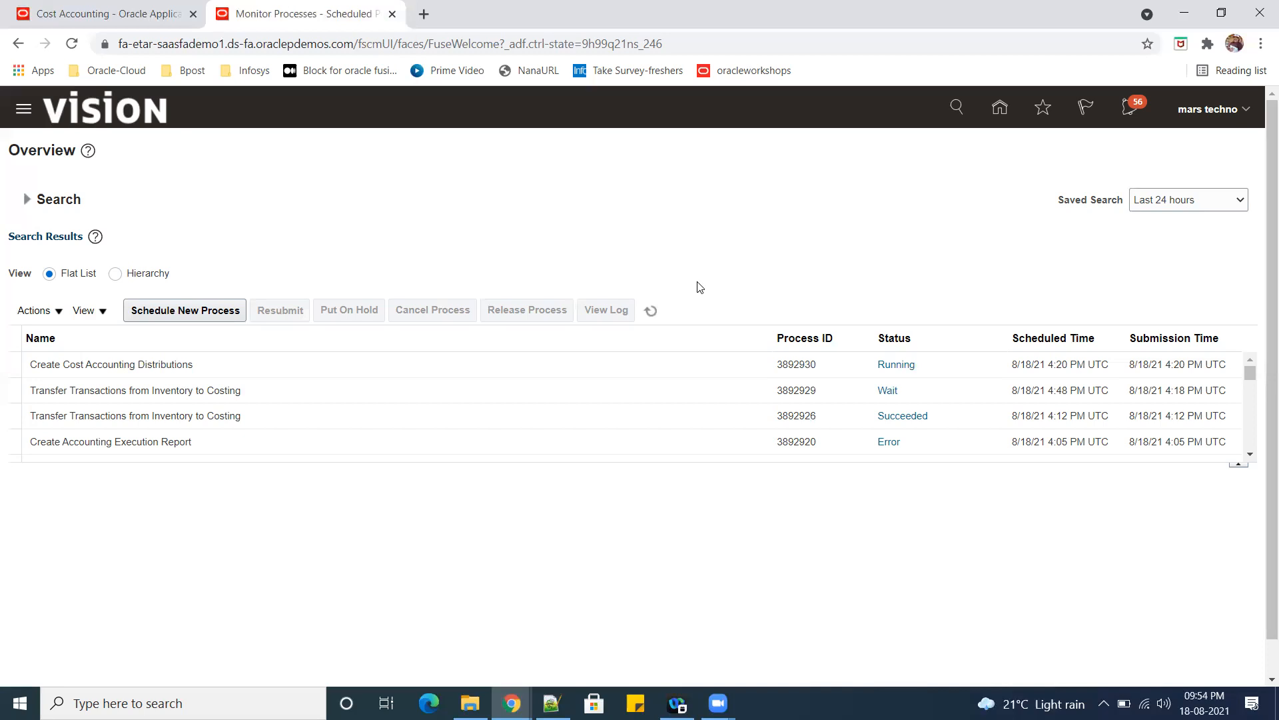
{"action": "left_click", "coordinate": [651, 311]}
{"action": "left_click", "coordinate": [652, 310]}
{"action": "left_click", "coordinate": [651, 311]}
{"action": "left_click", "coordinate": [651, 311]}
{"action": "left_click", "coordinate": [129, 13]}
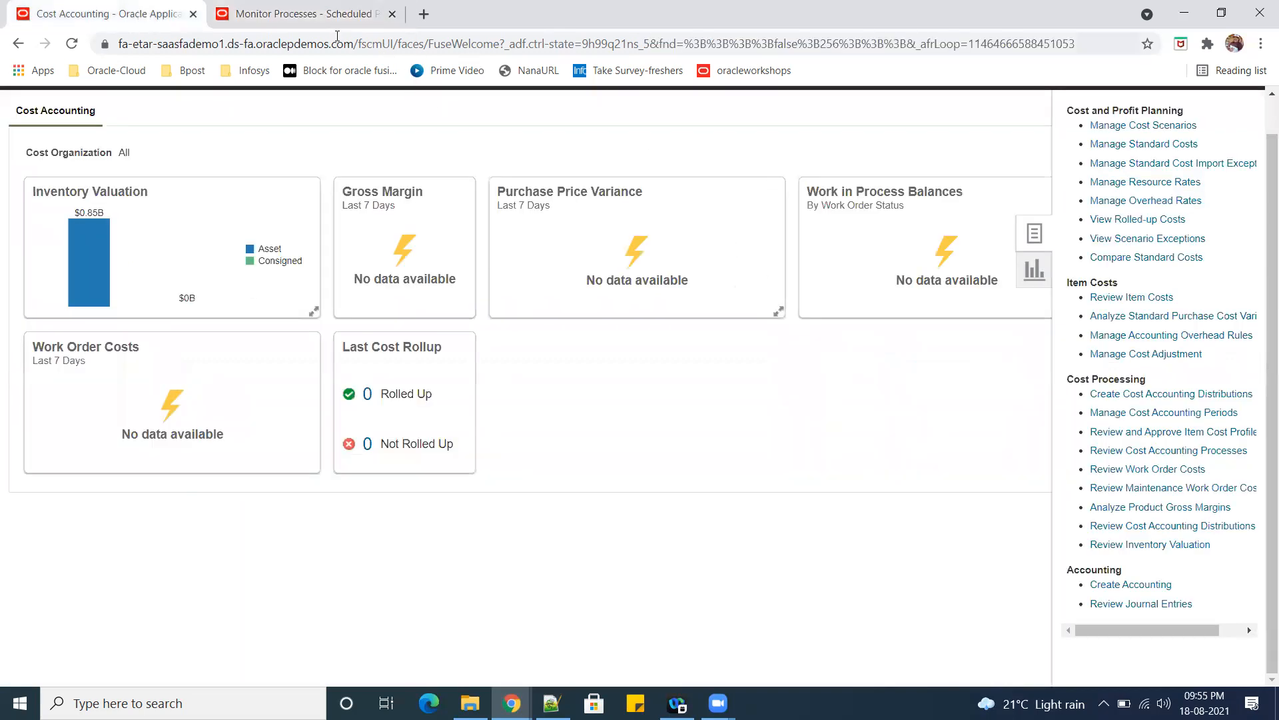
{"action": "left_click", "coordinate": [335, 18]}
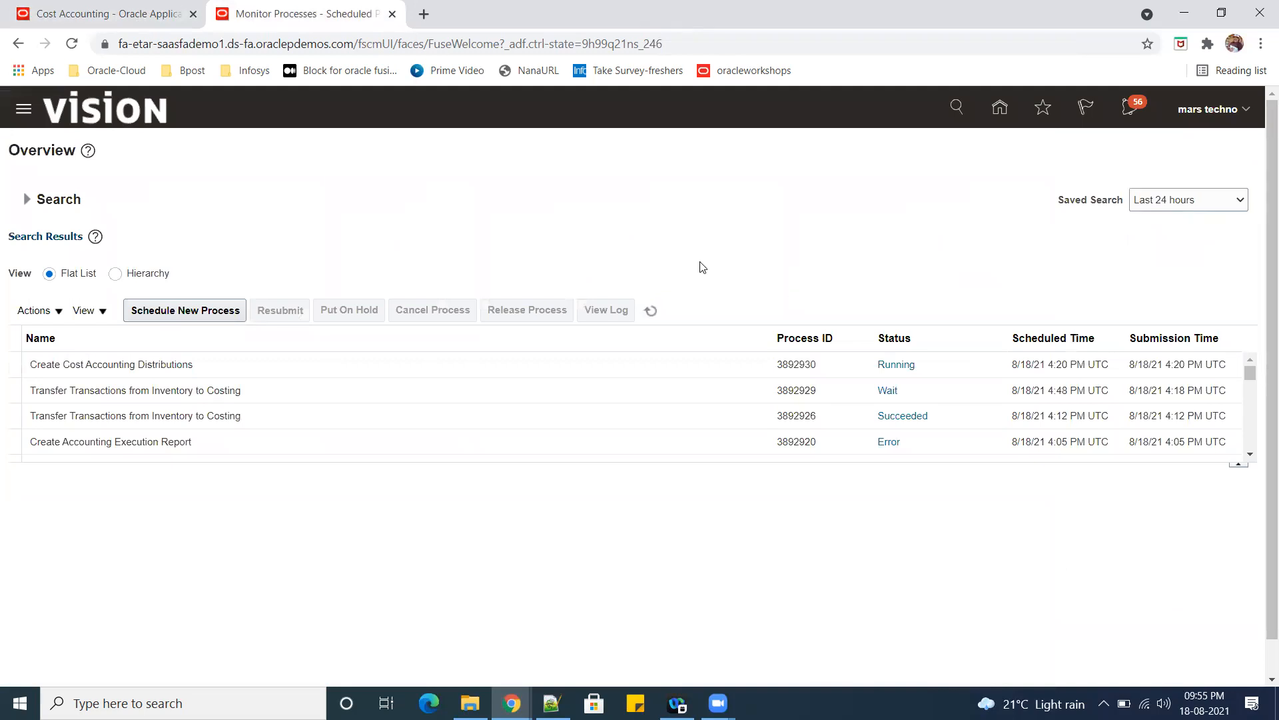
{"action": "left_click", "coordinate": [655, 313]}
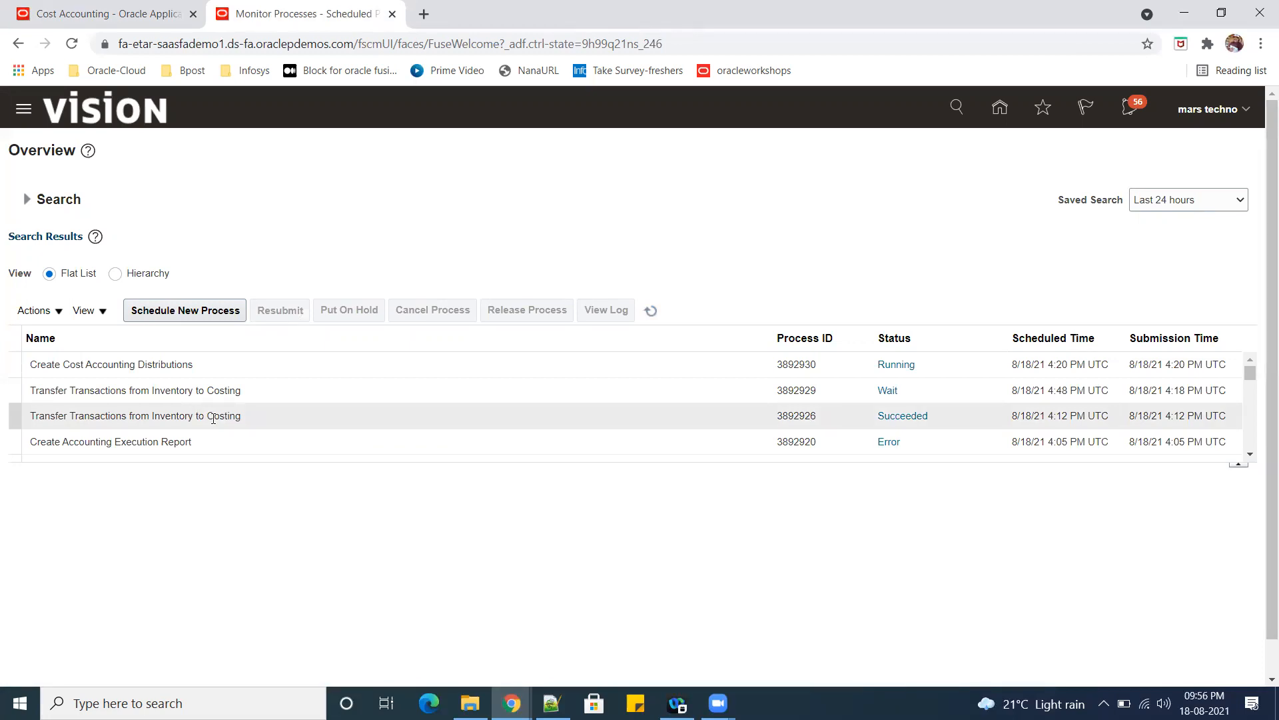
{"action": "left_click", "coordinate": [651, 311]}
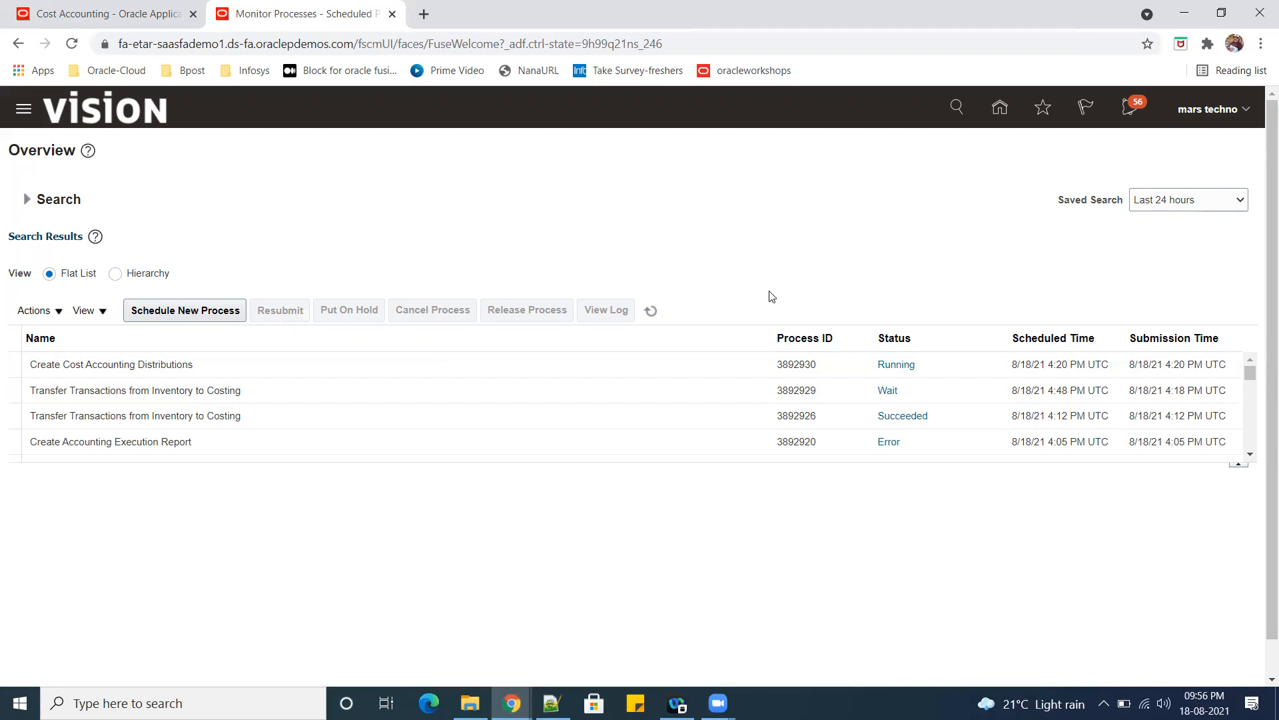
{"action": "left_click", "coordinate": [651, 310]}
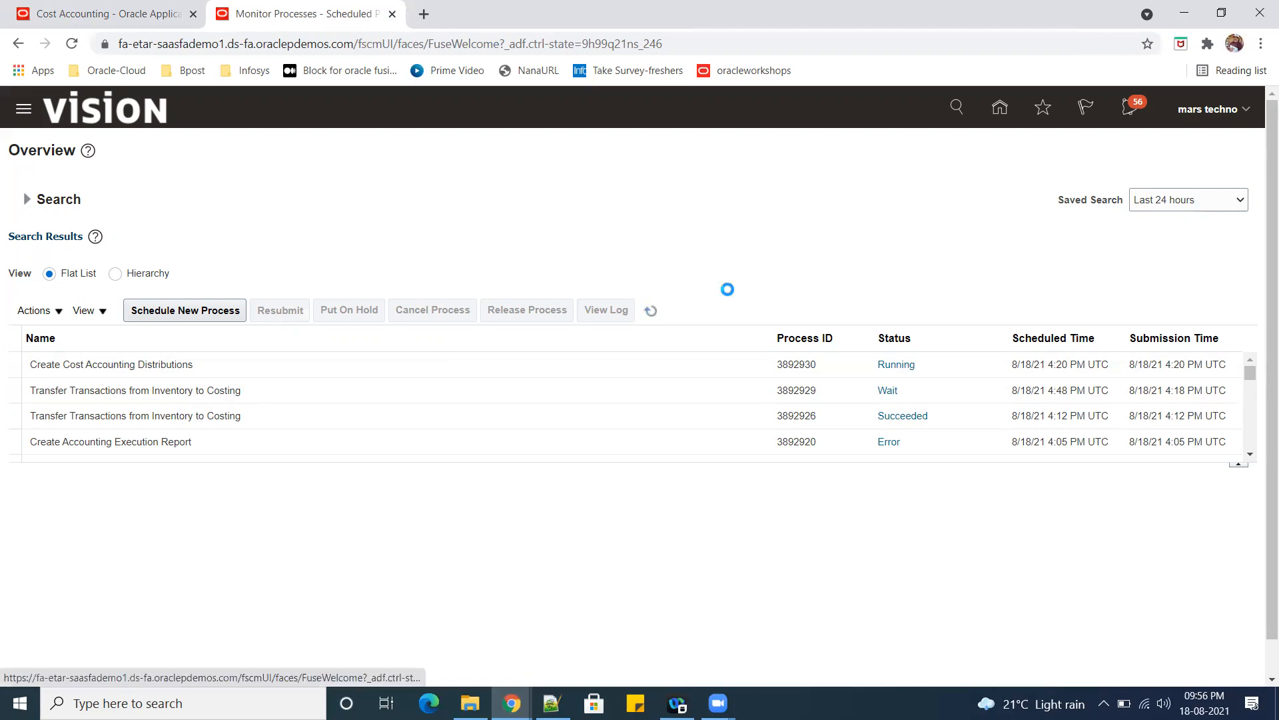